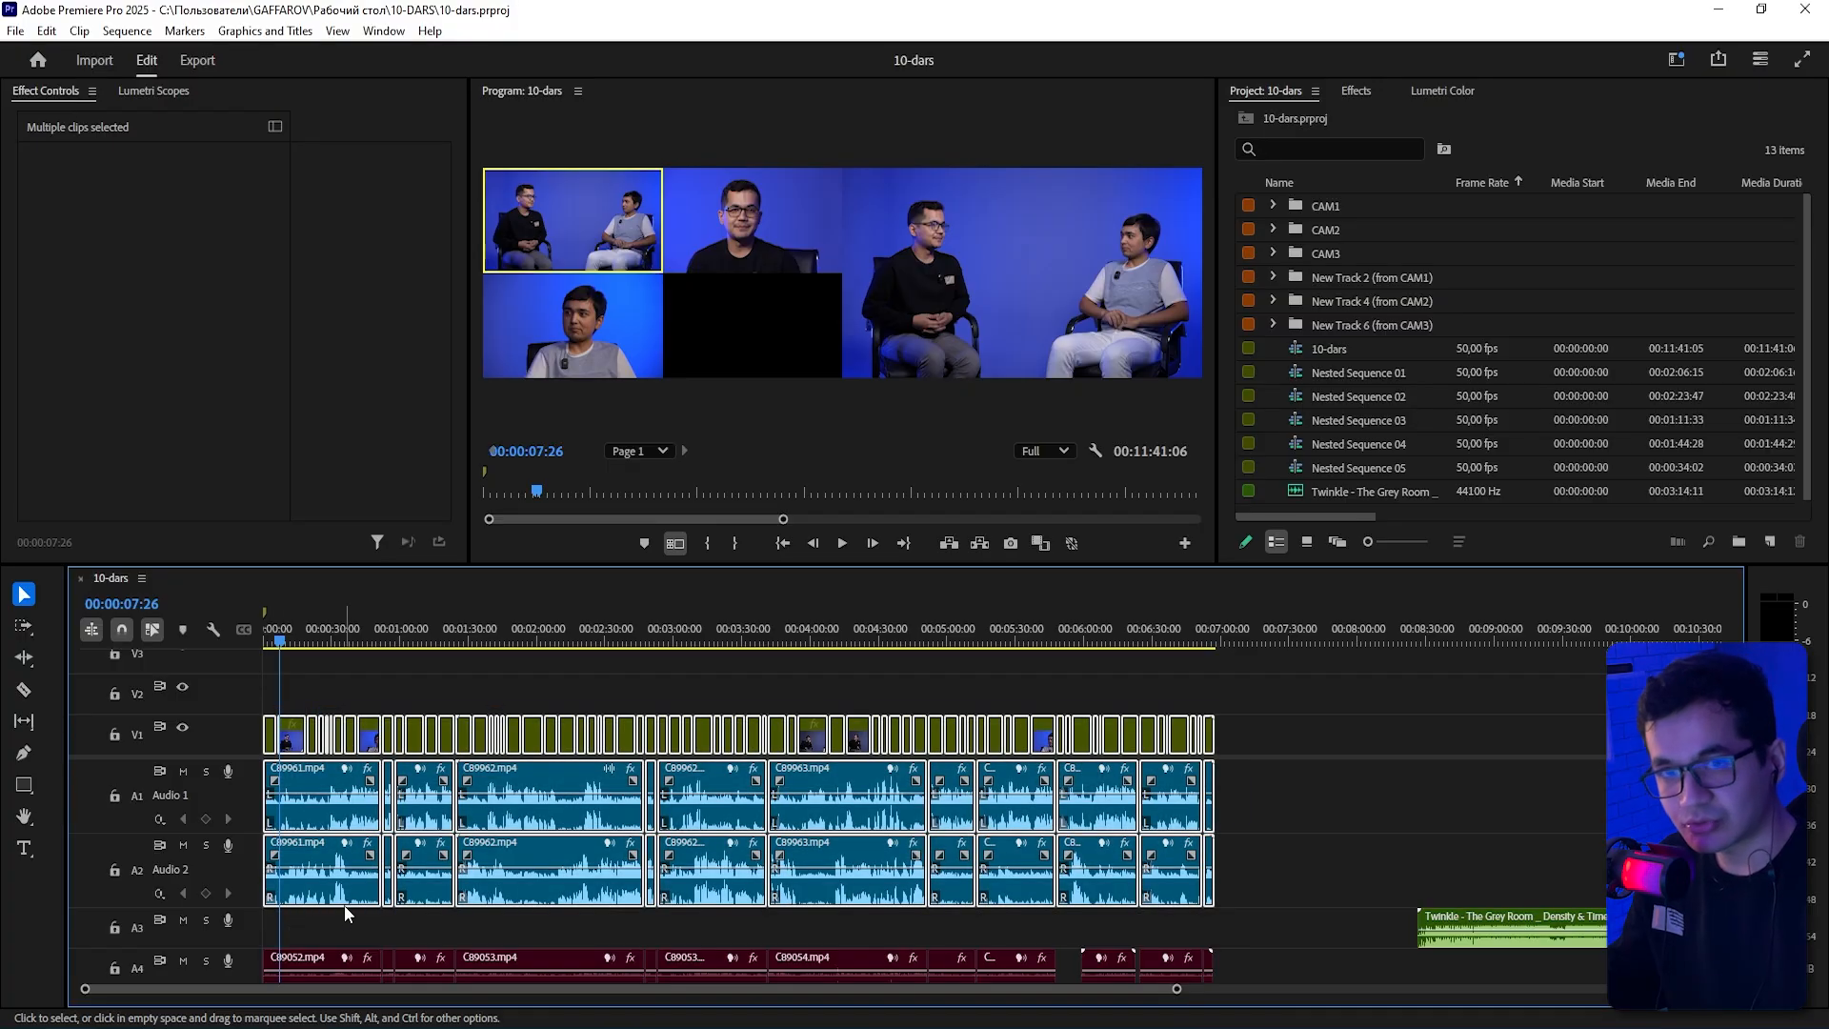
- Switch the program monitor from multi-camera view to the normal single view and save the project
click(740, 669)
drag(1185, 773, 285, 906)
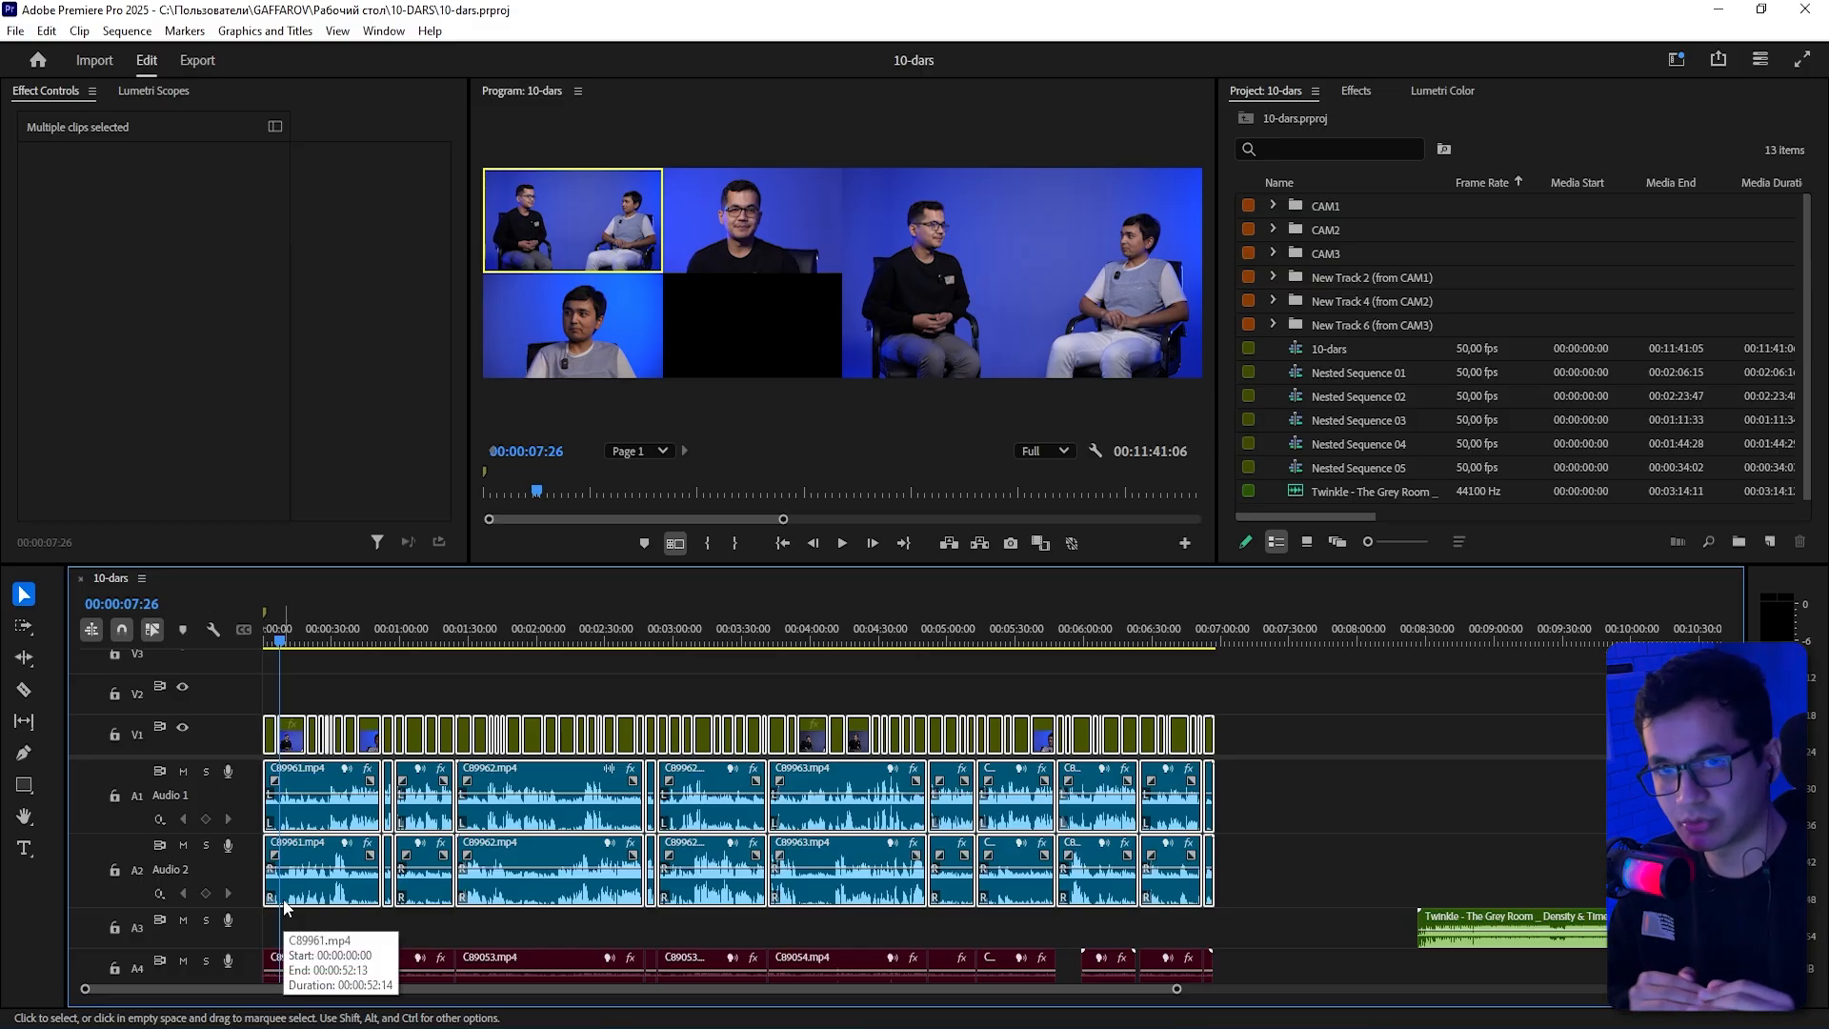
click(675, 545)
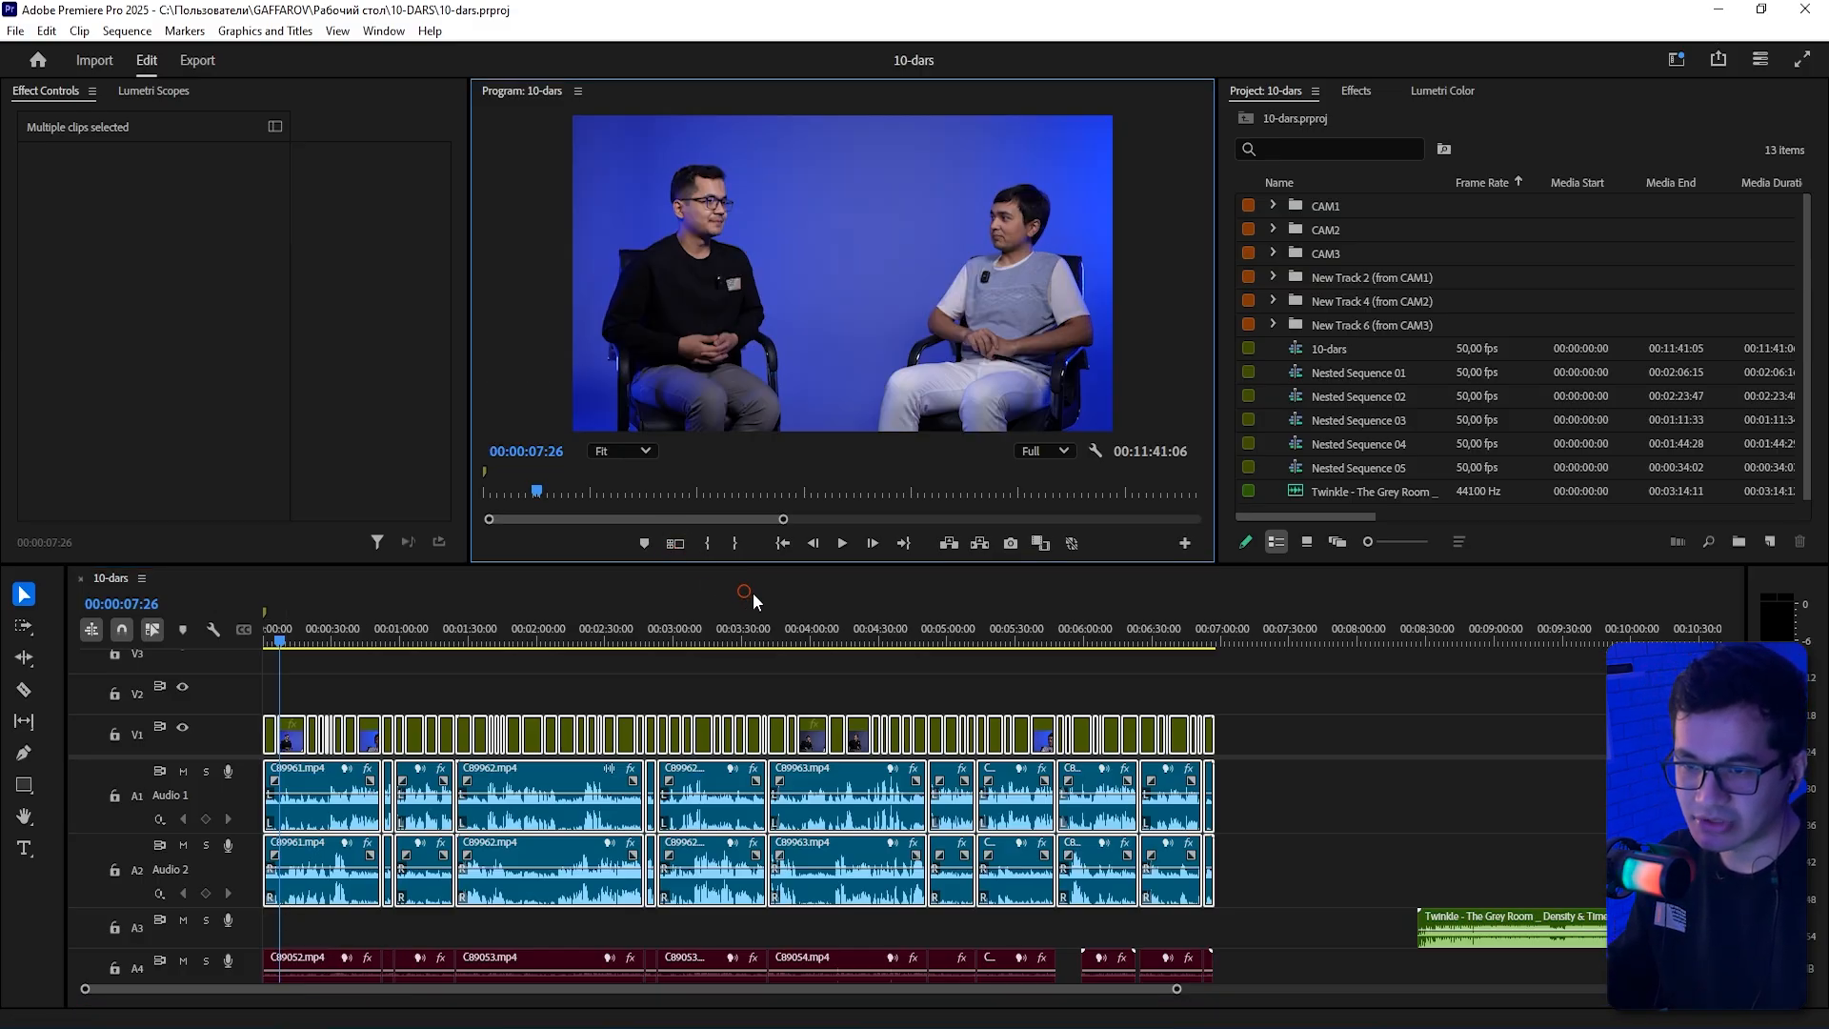
click(613, 665)
key(ctrl+s)
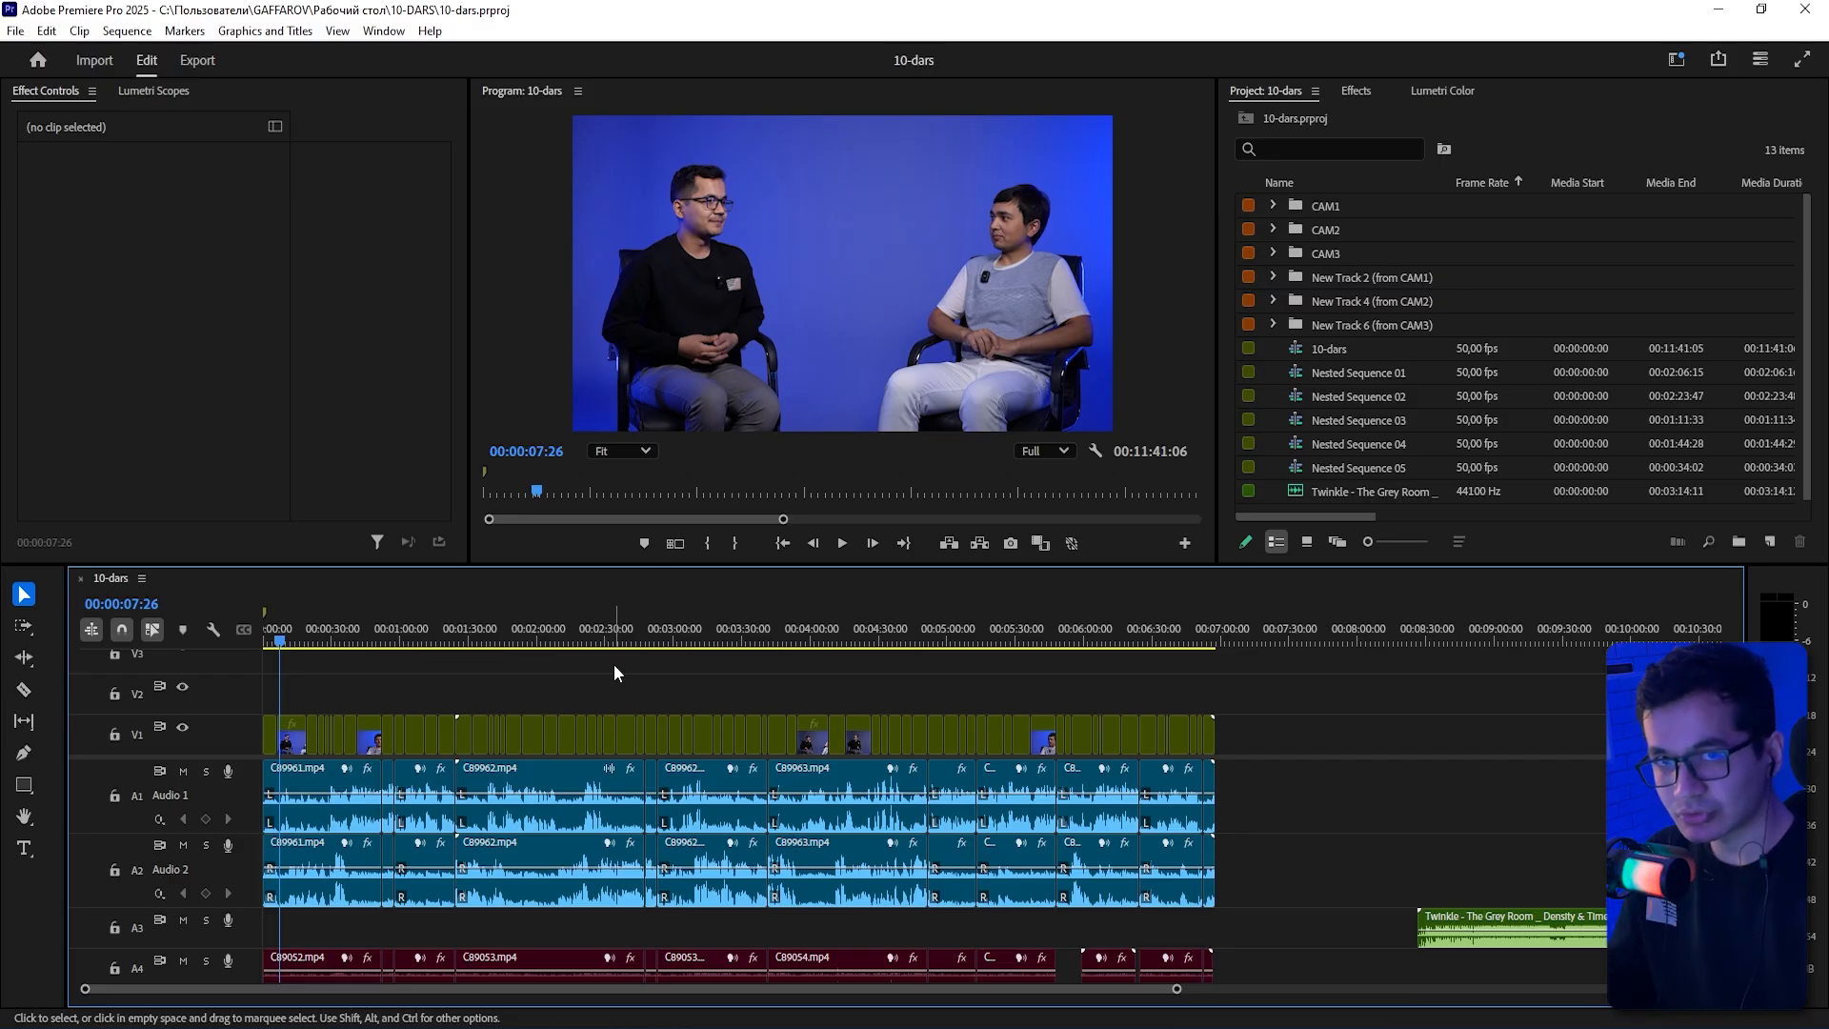
key(equal)
click(391, 31)
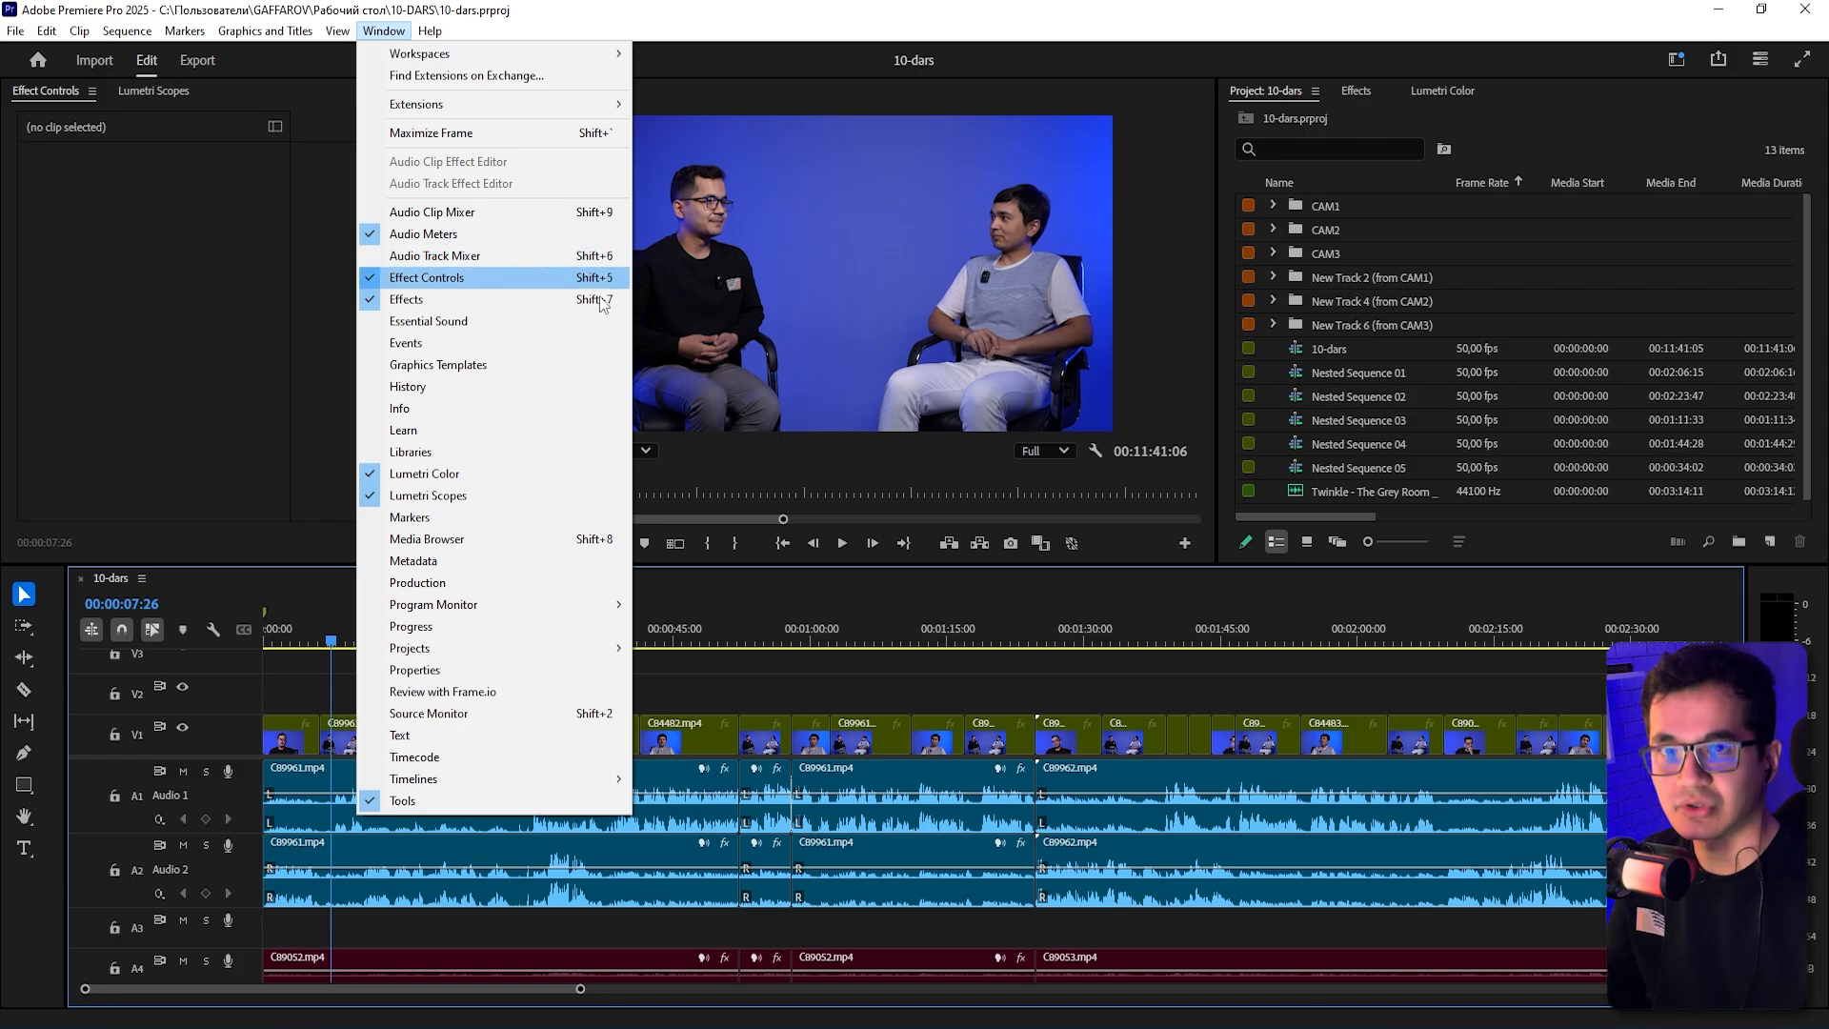
click(484, 921)
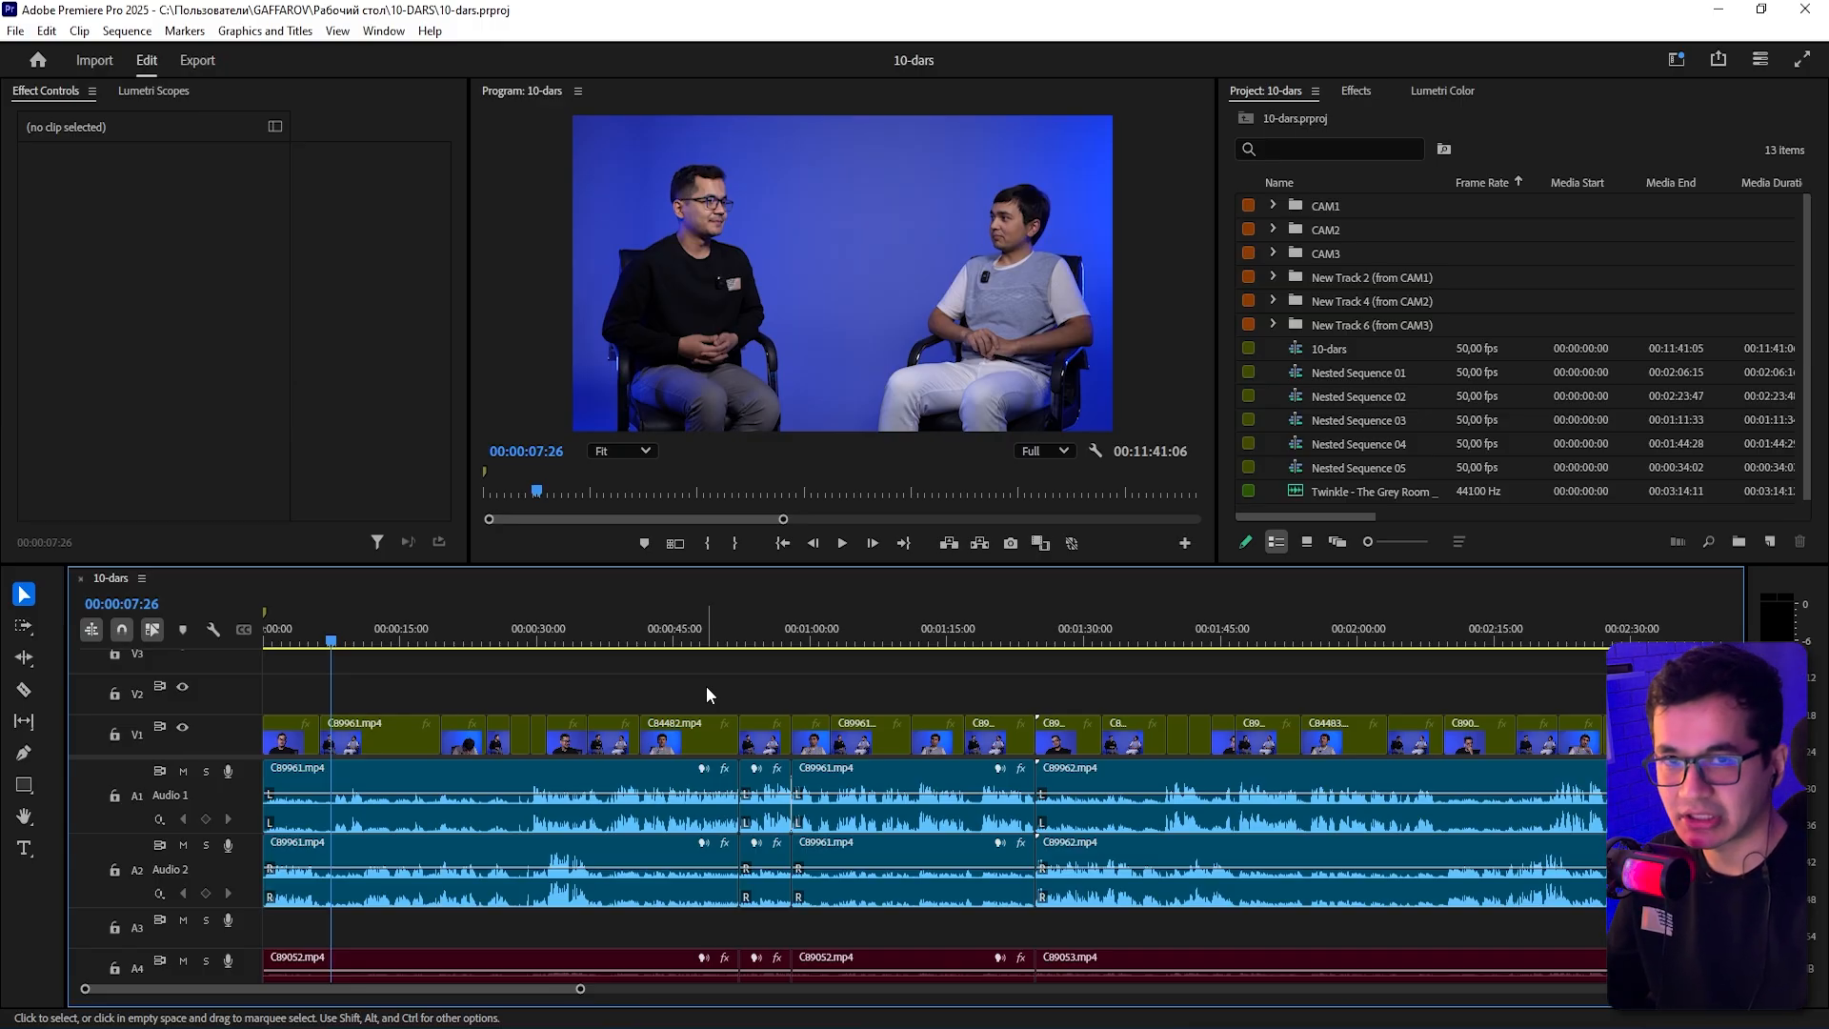
click(384, 31)
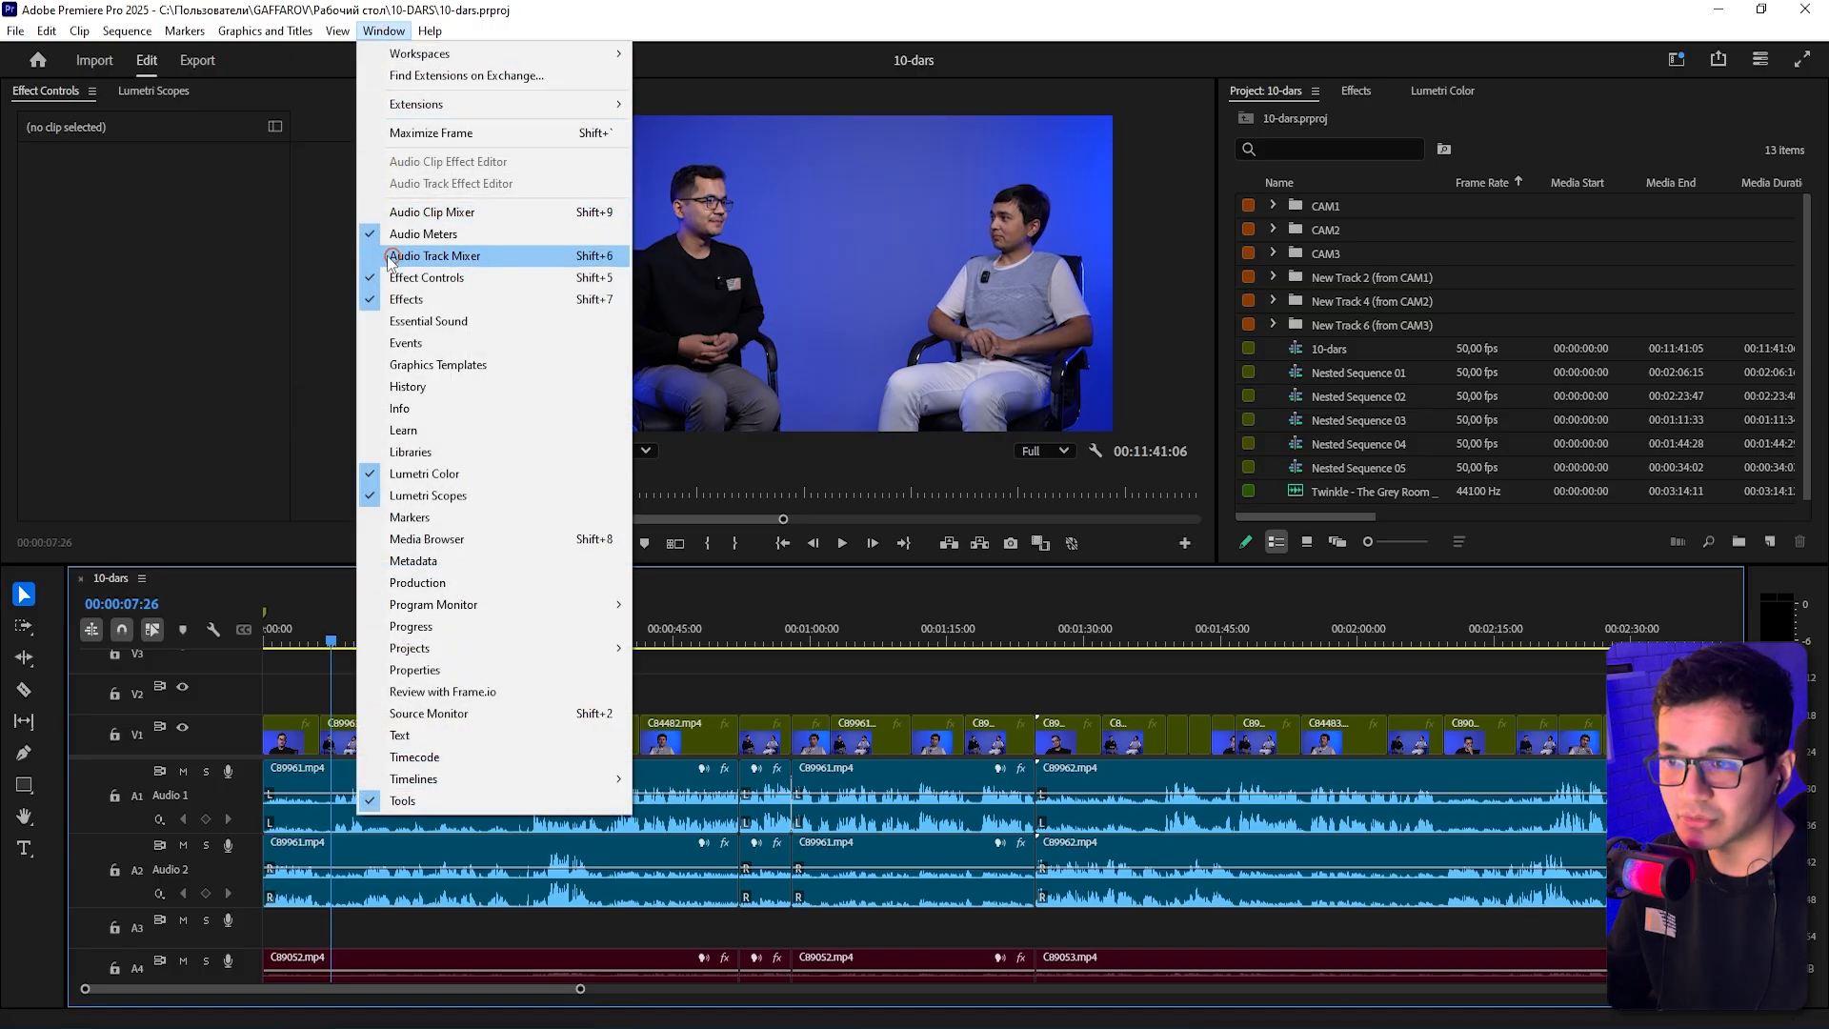
click(737, 666)
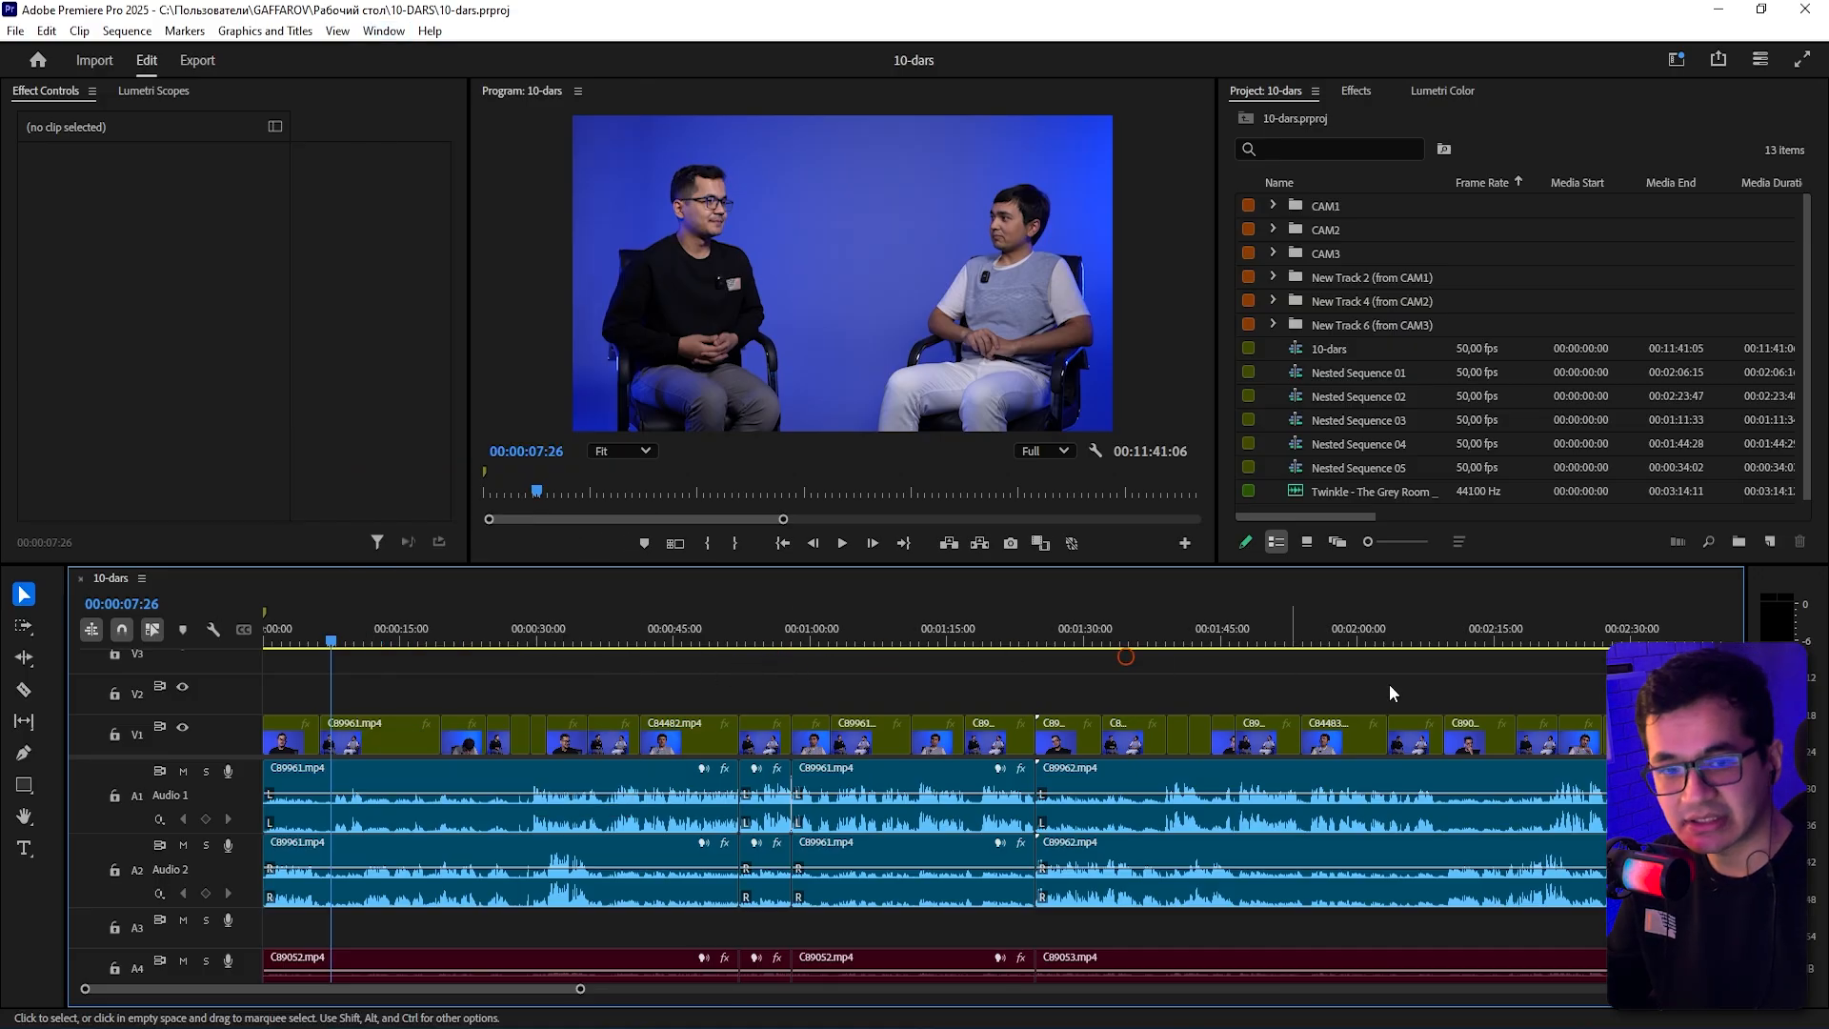
click(1818, 716)
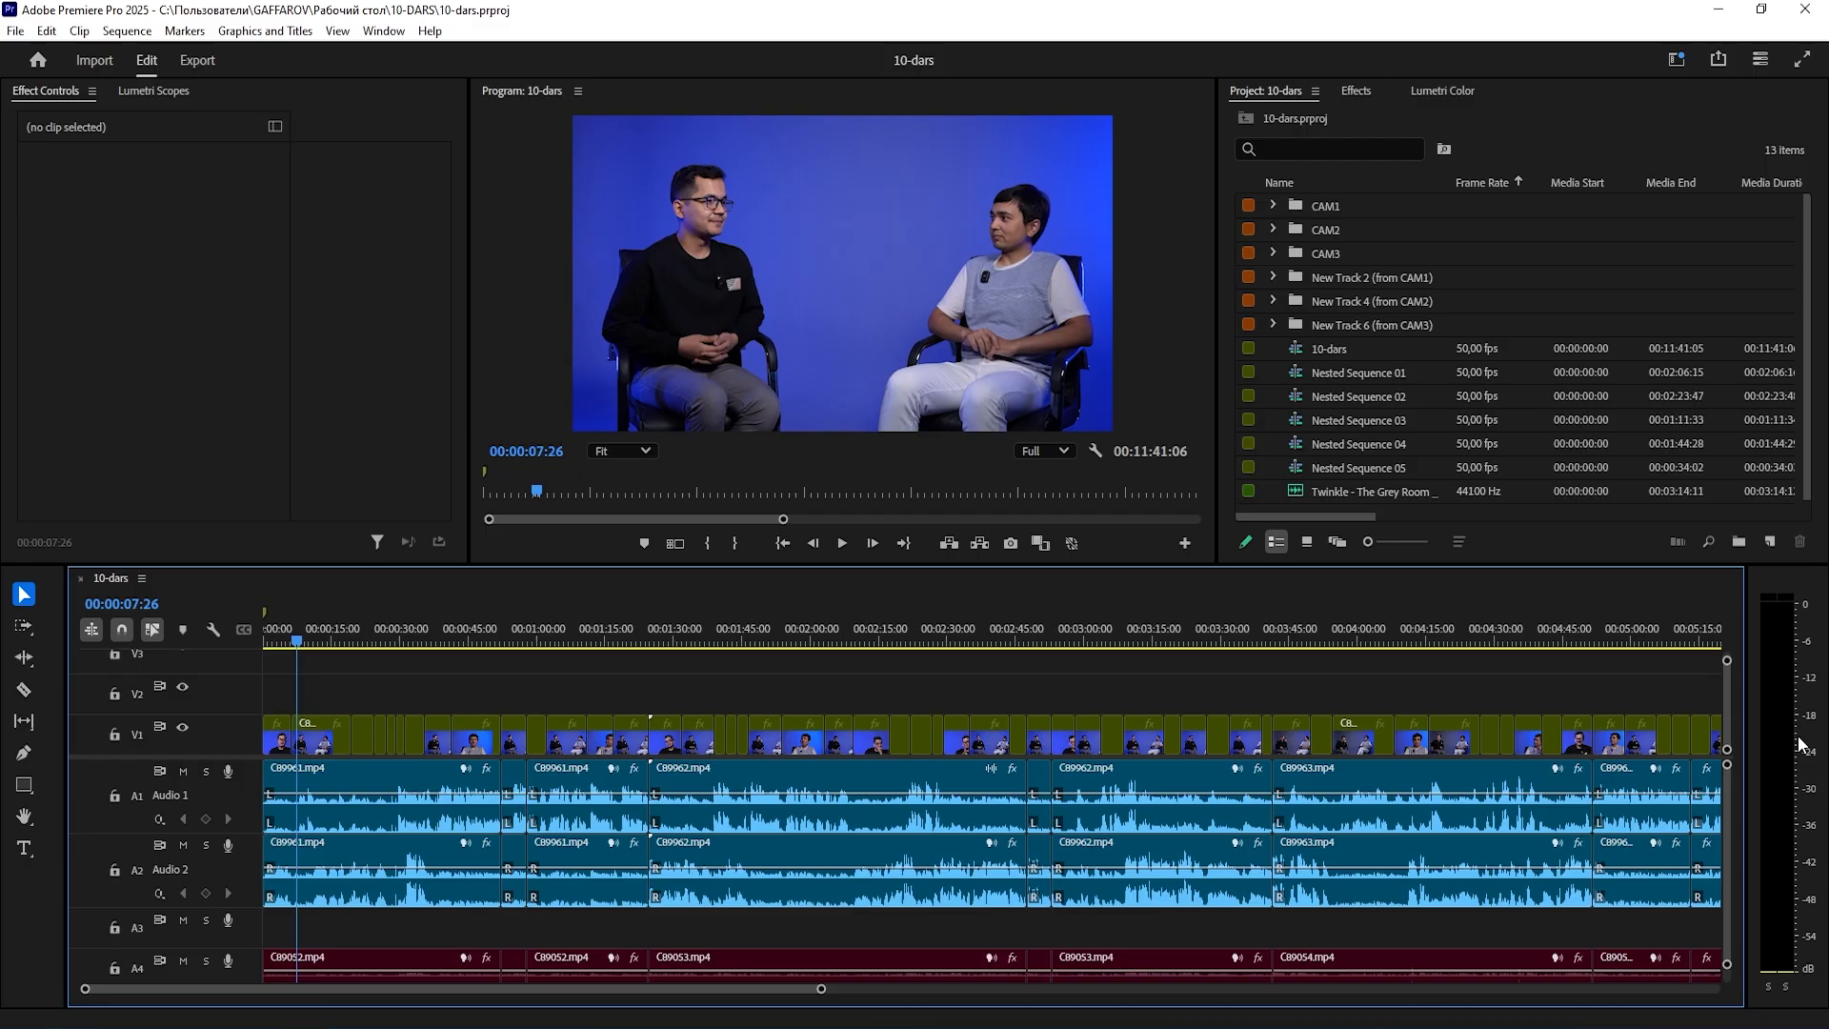
- Play the opening seconds of the 10-dars sequence to listen to its audio
key(space)
key(space)
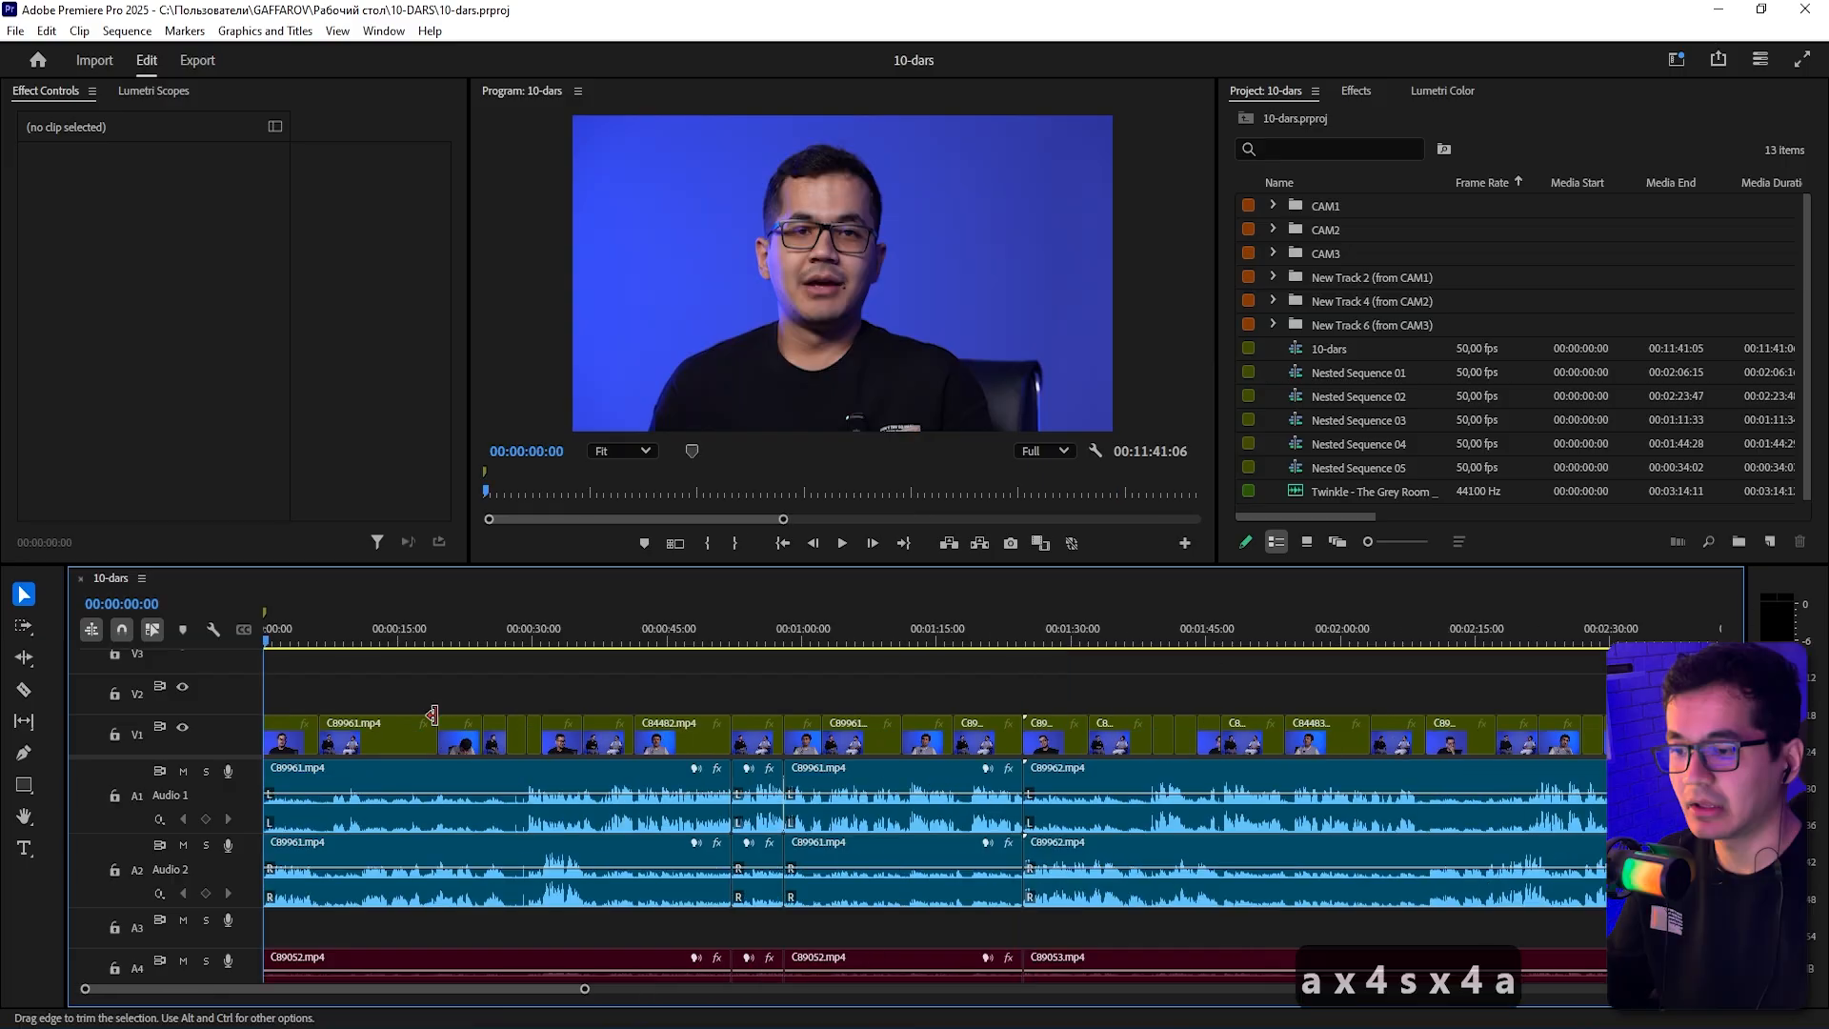
click(922, 884)
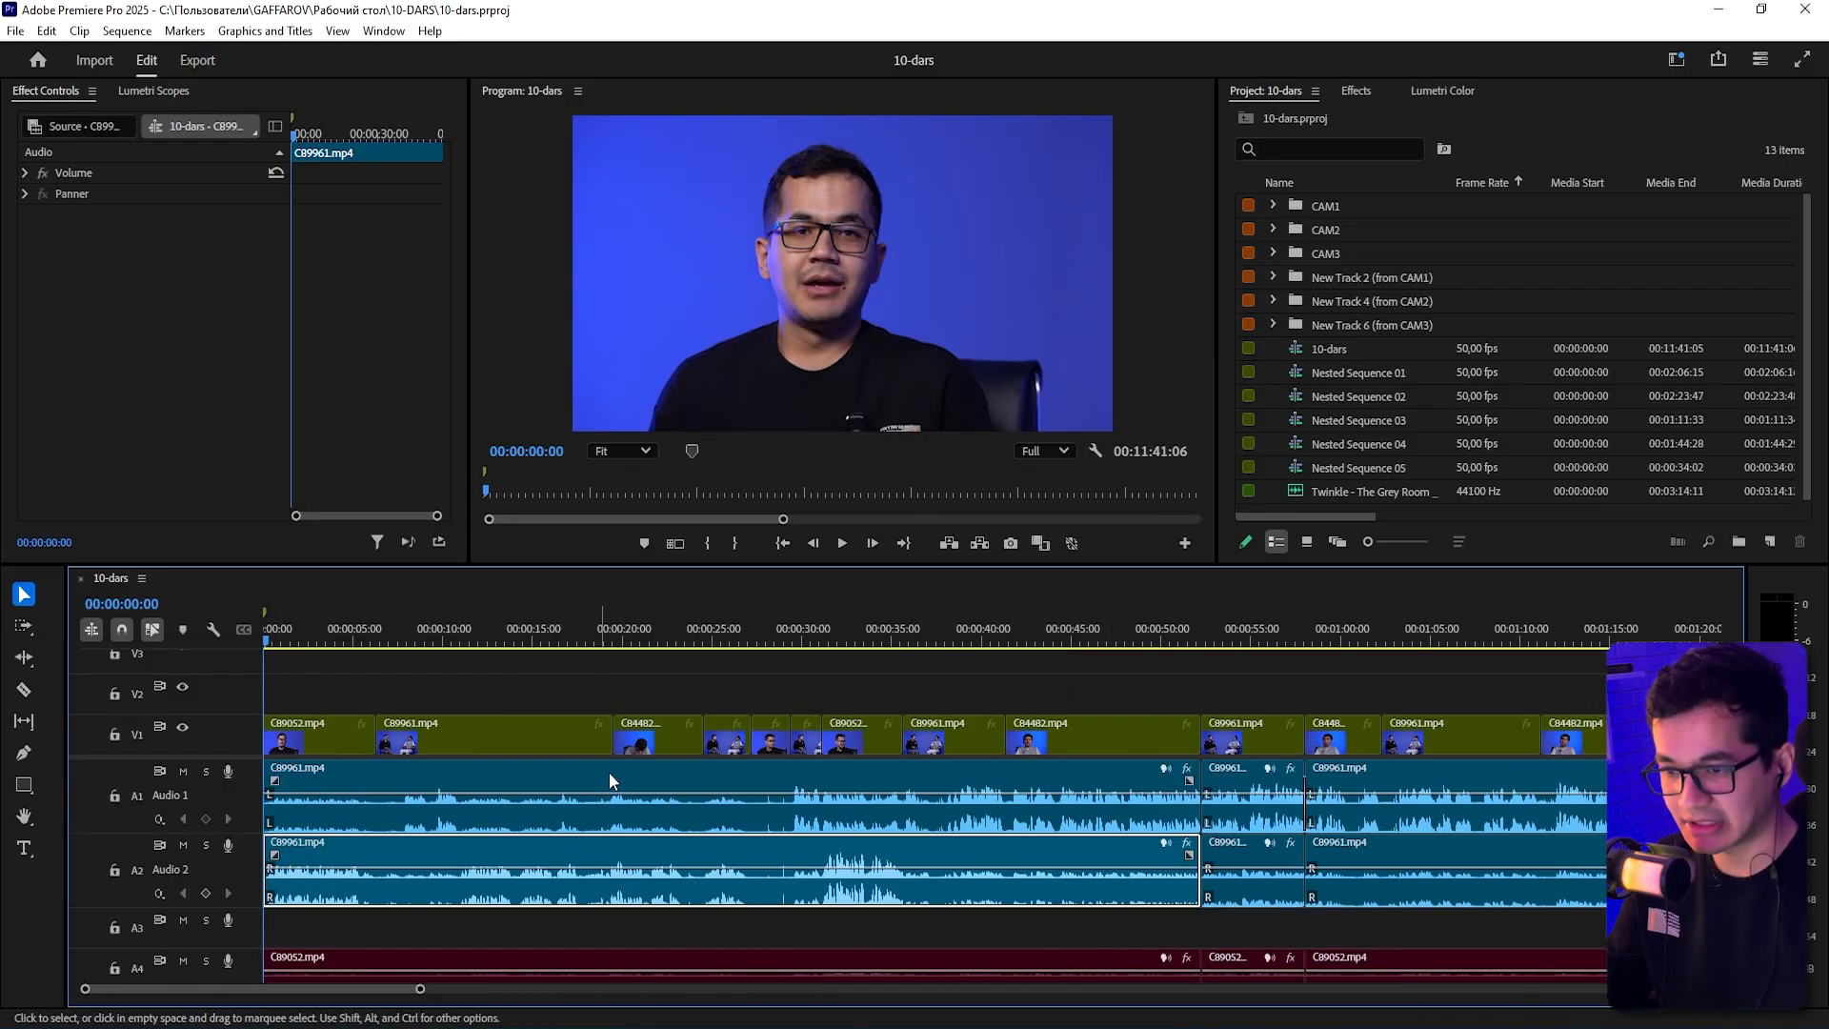
click(469, 921)
key(space)
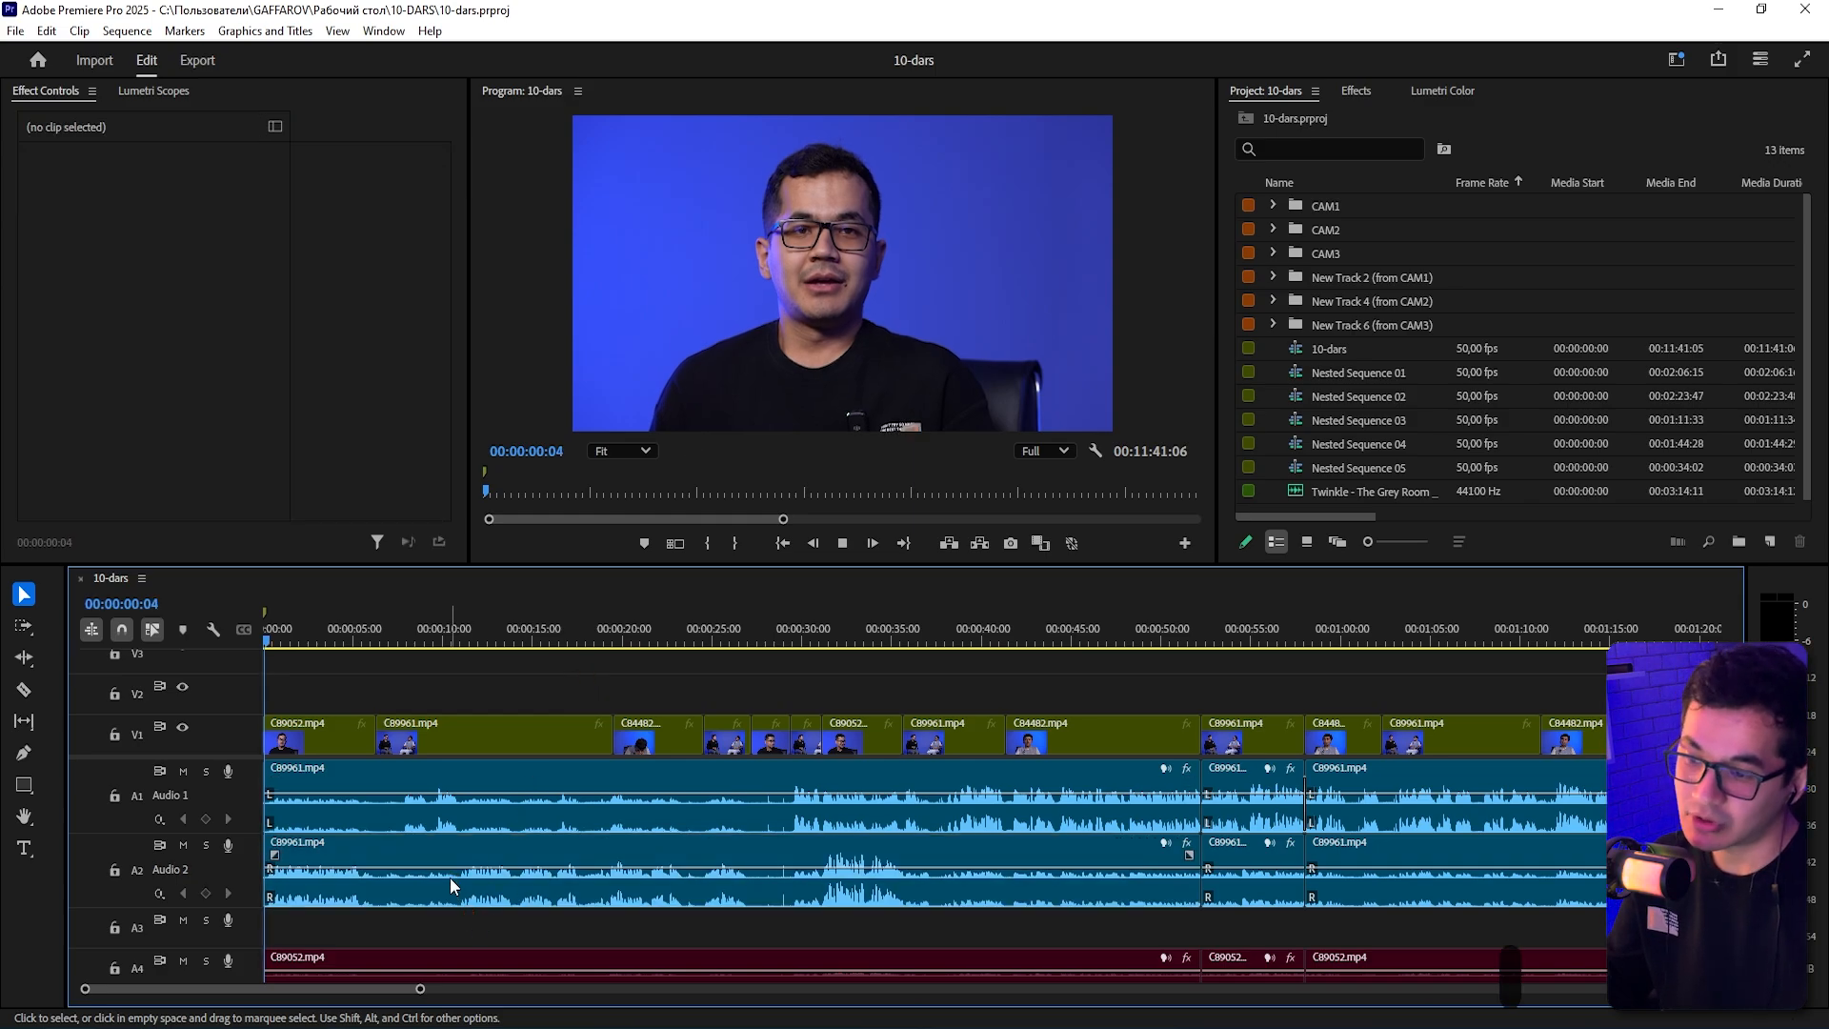
key(space)
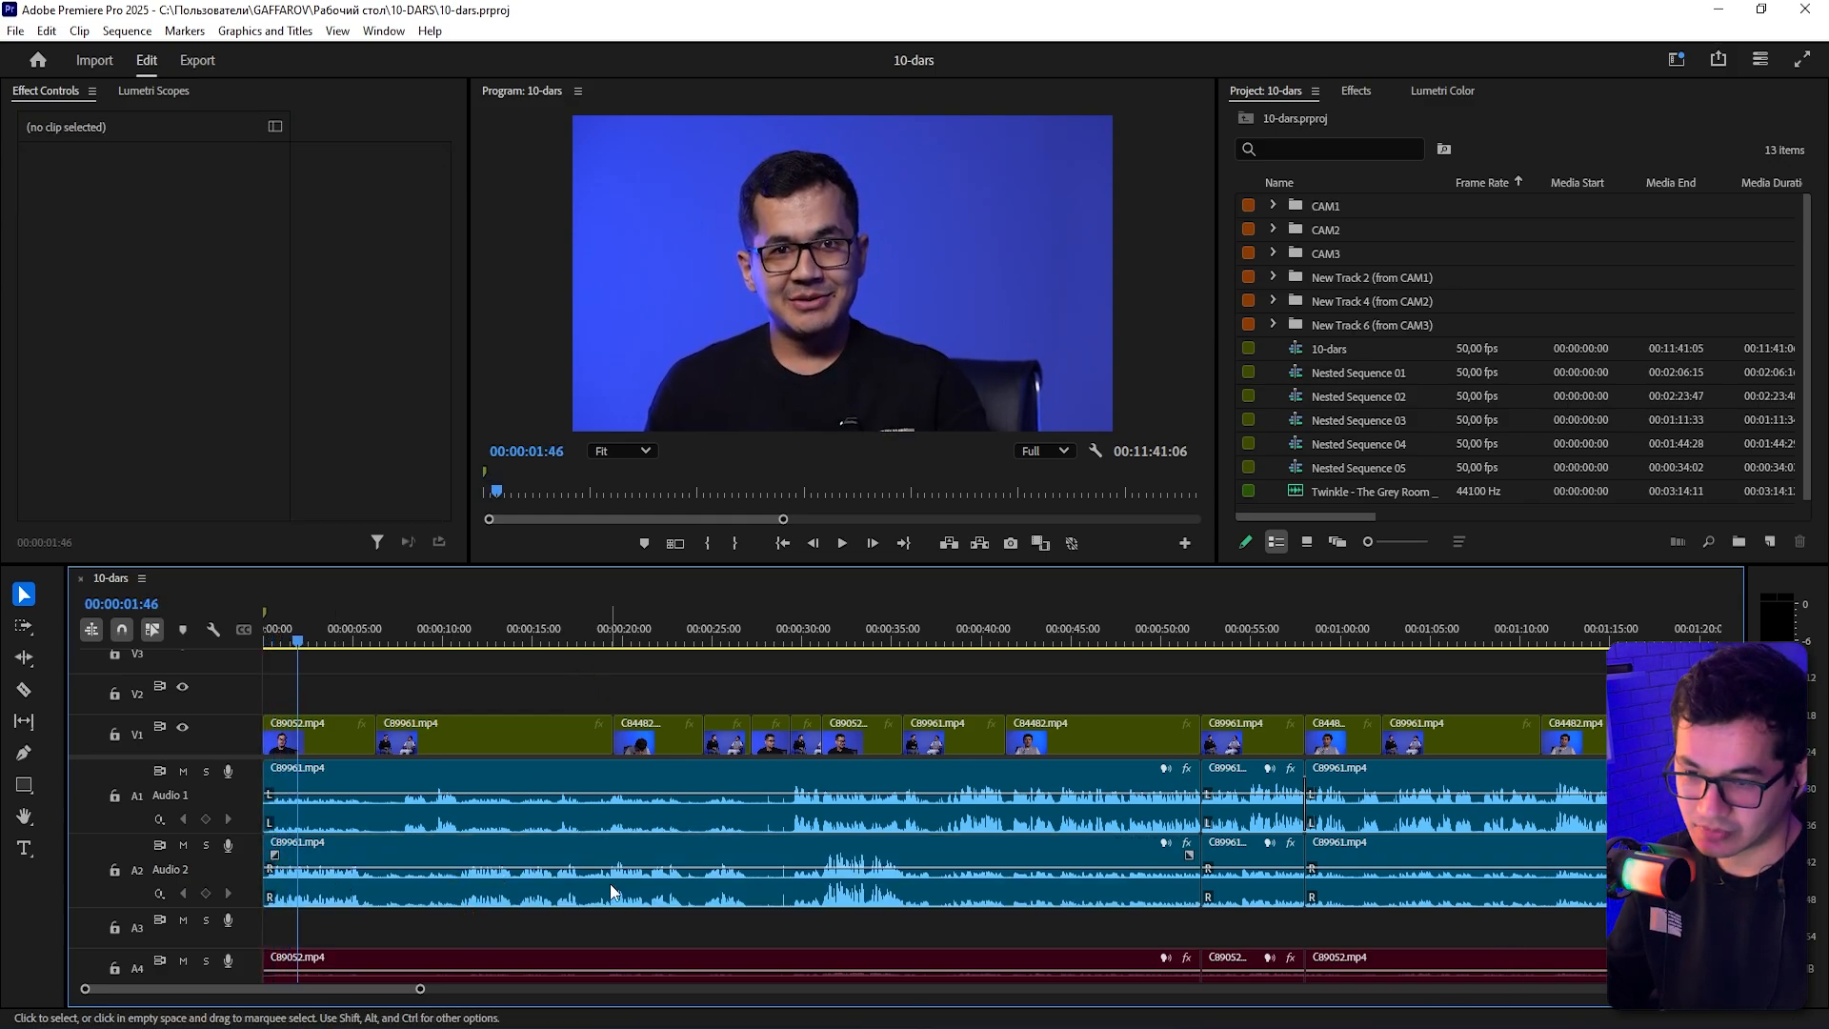
- Solo the Audio 2 track and play the opening while watching the audio meters
click(610, 883)
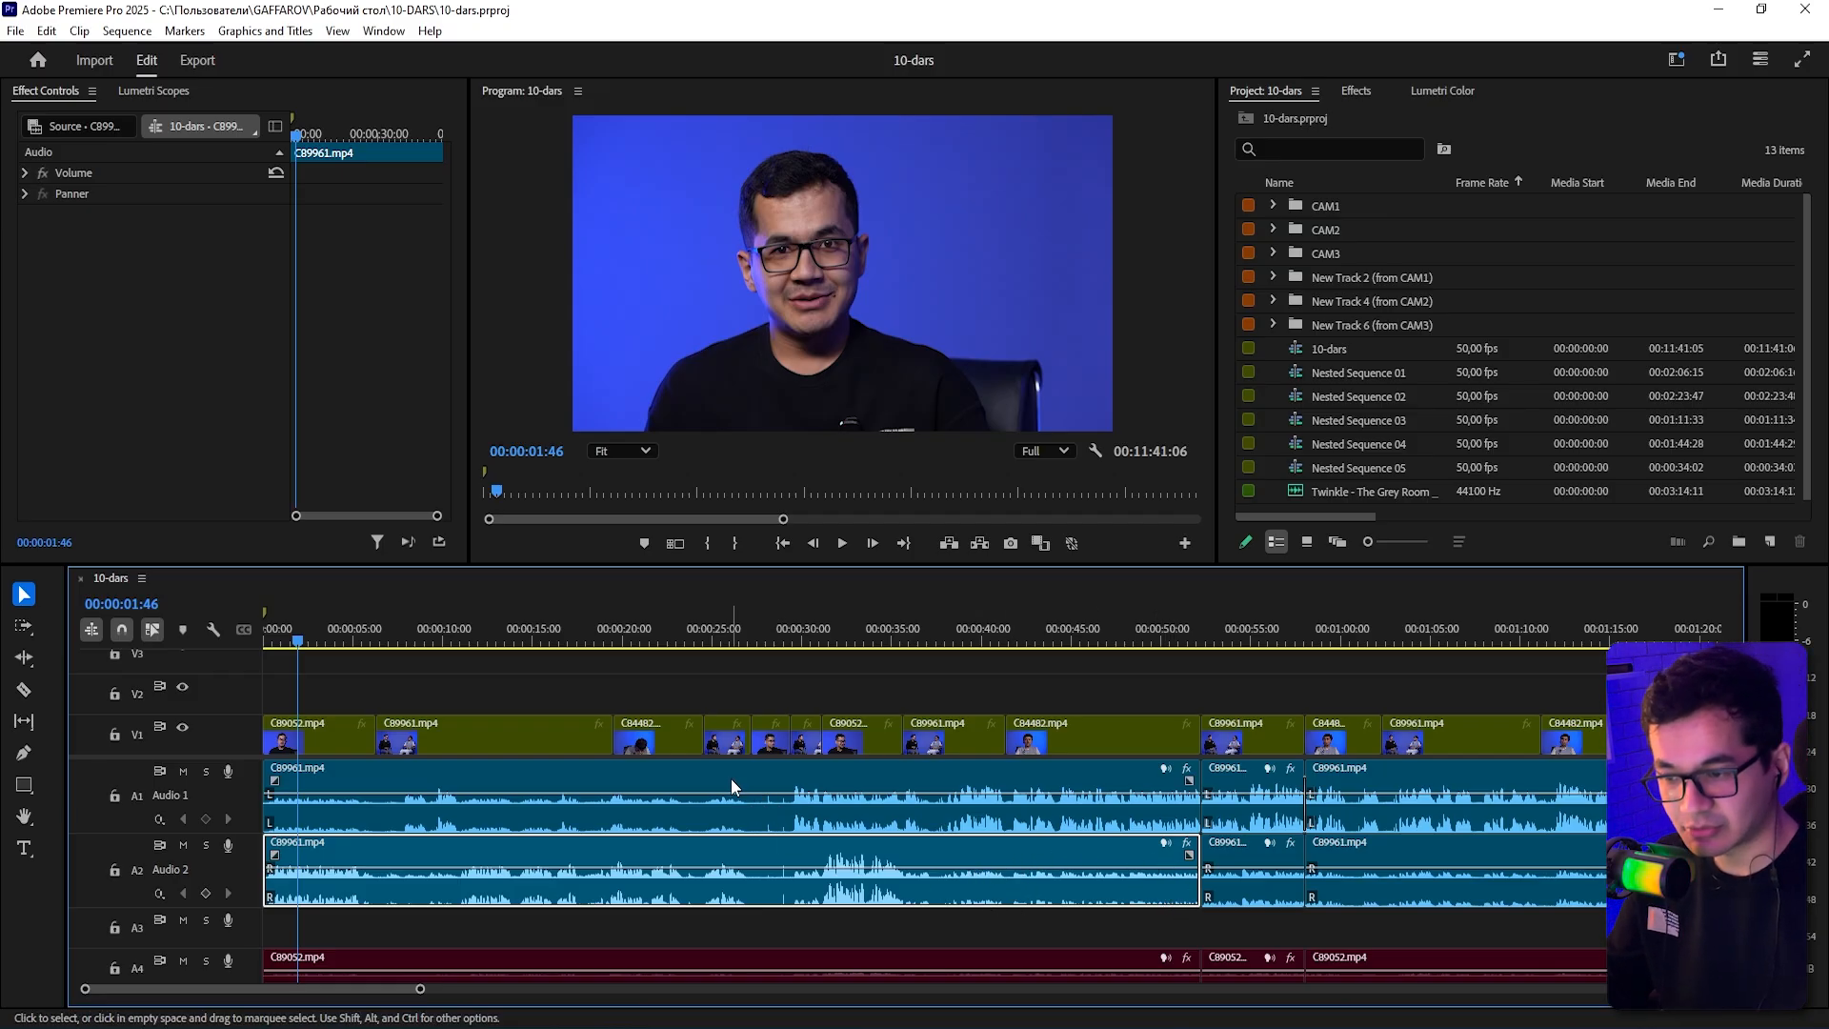
click(206, 846)
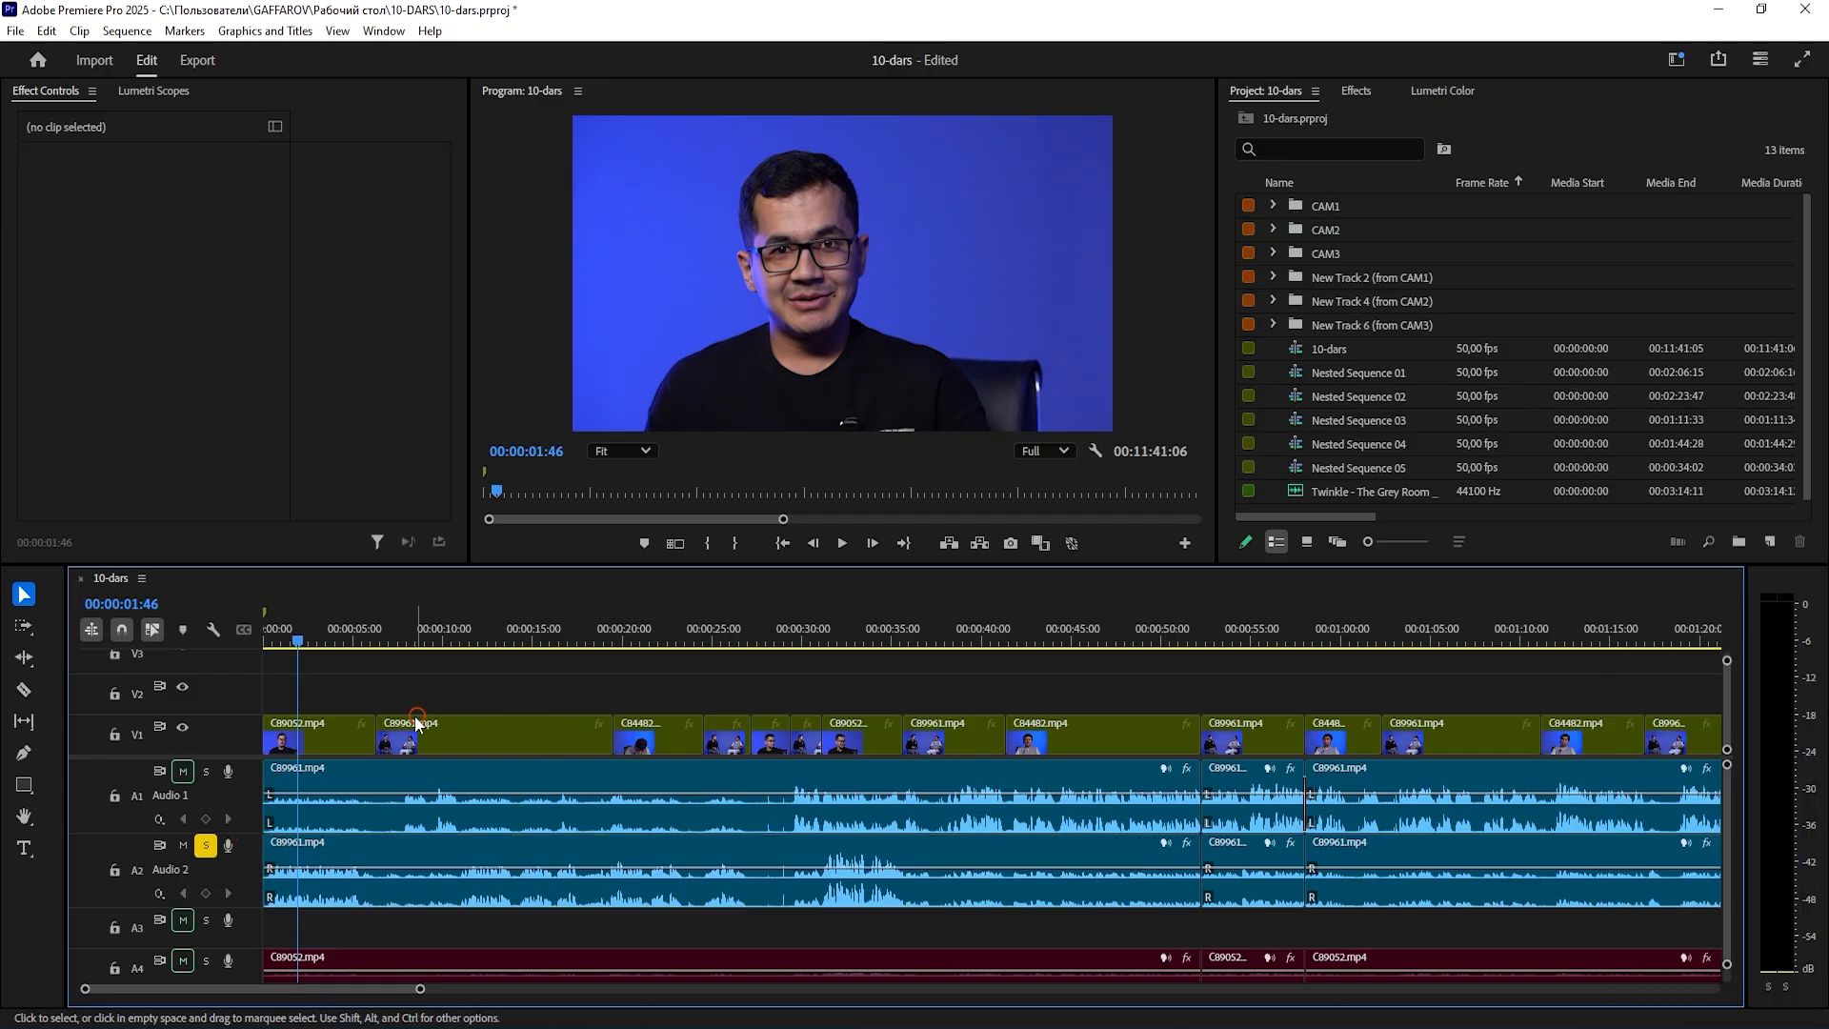
key(space)
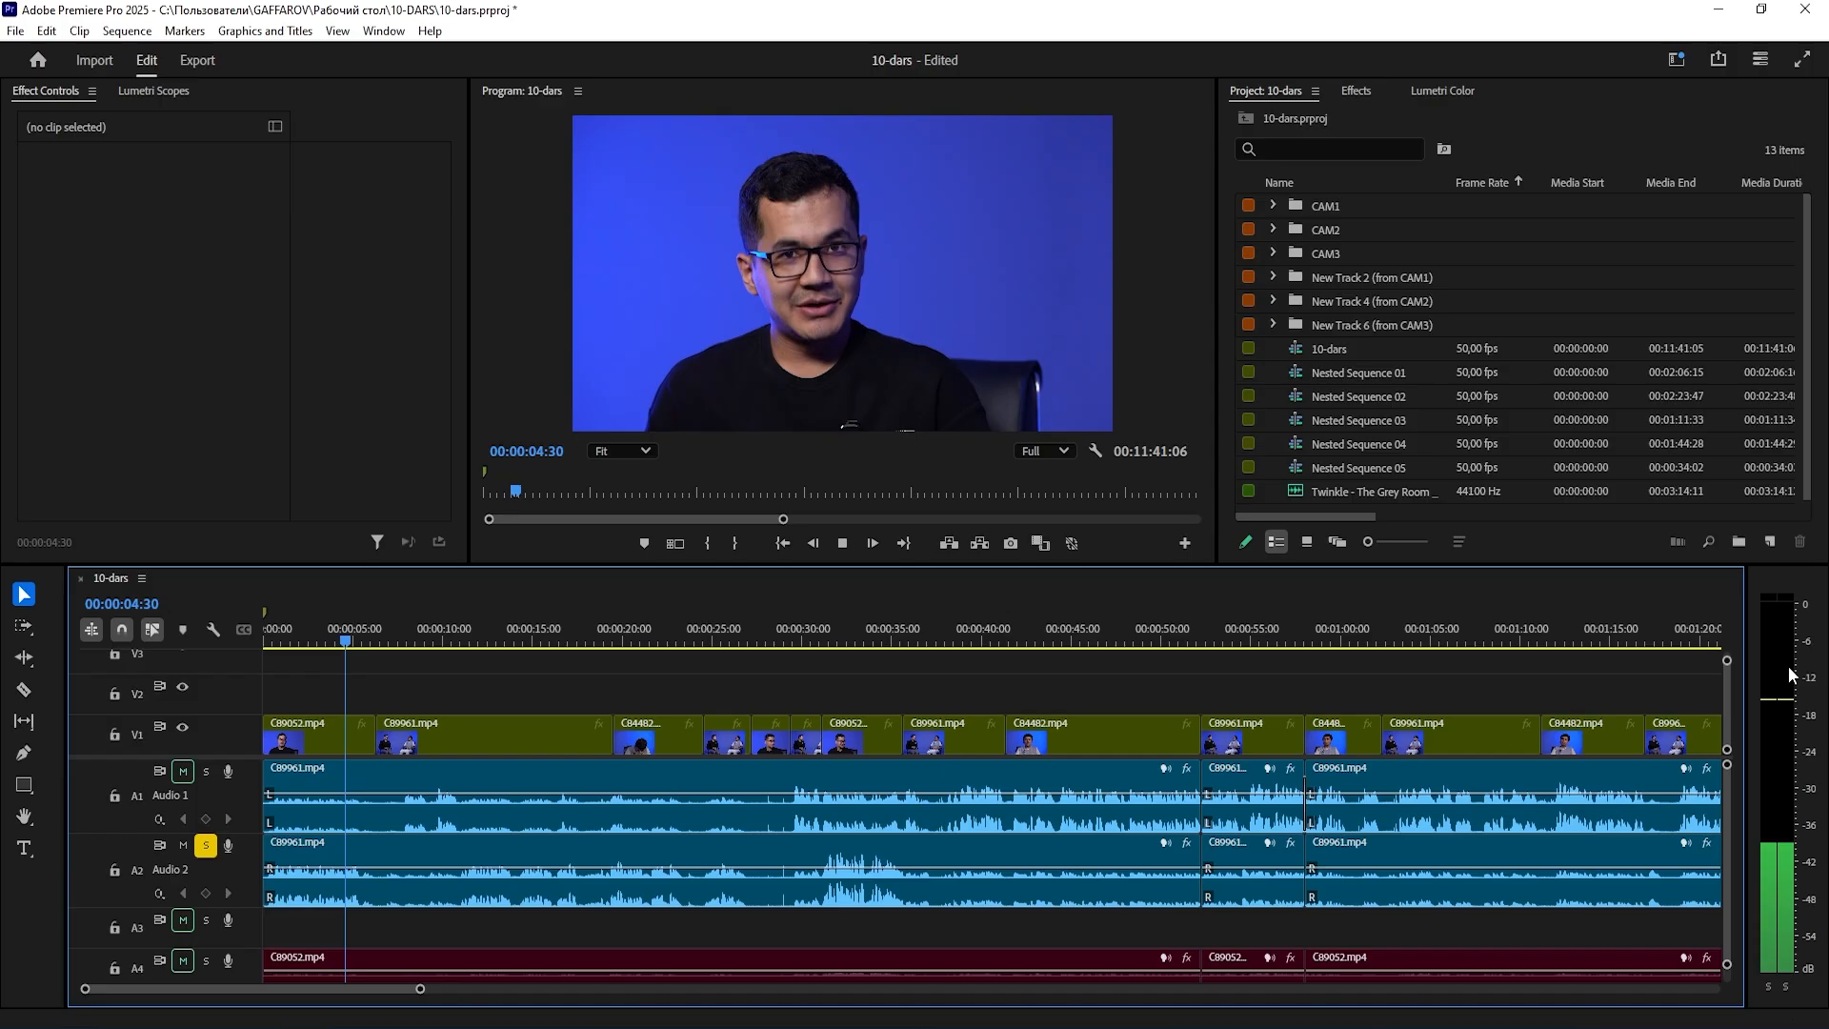
key(space)
click(511, 892)
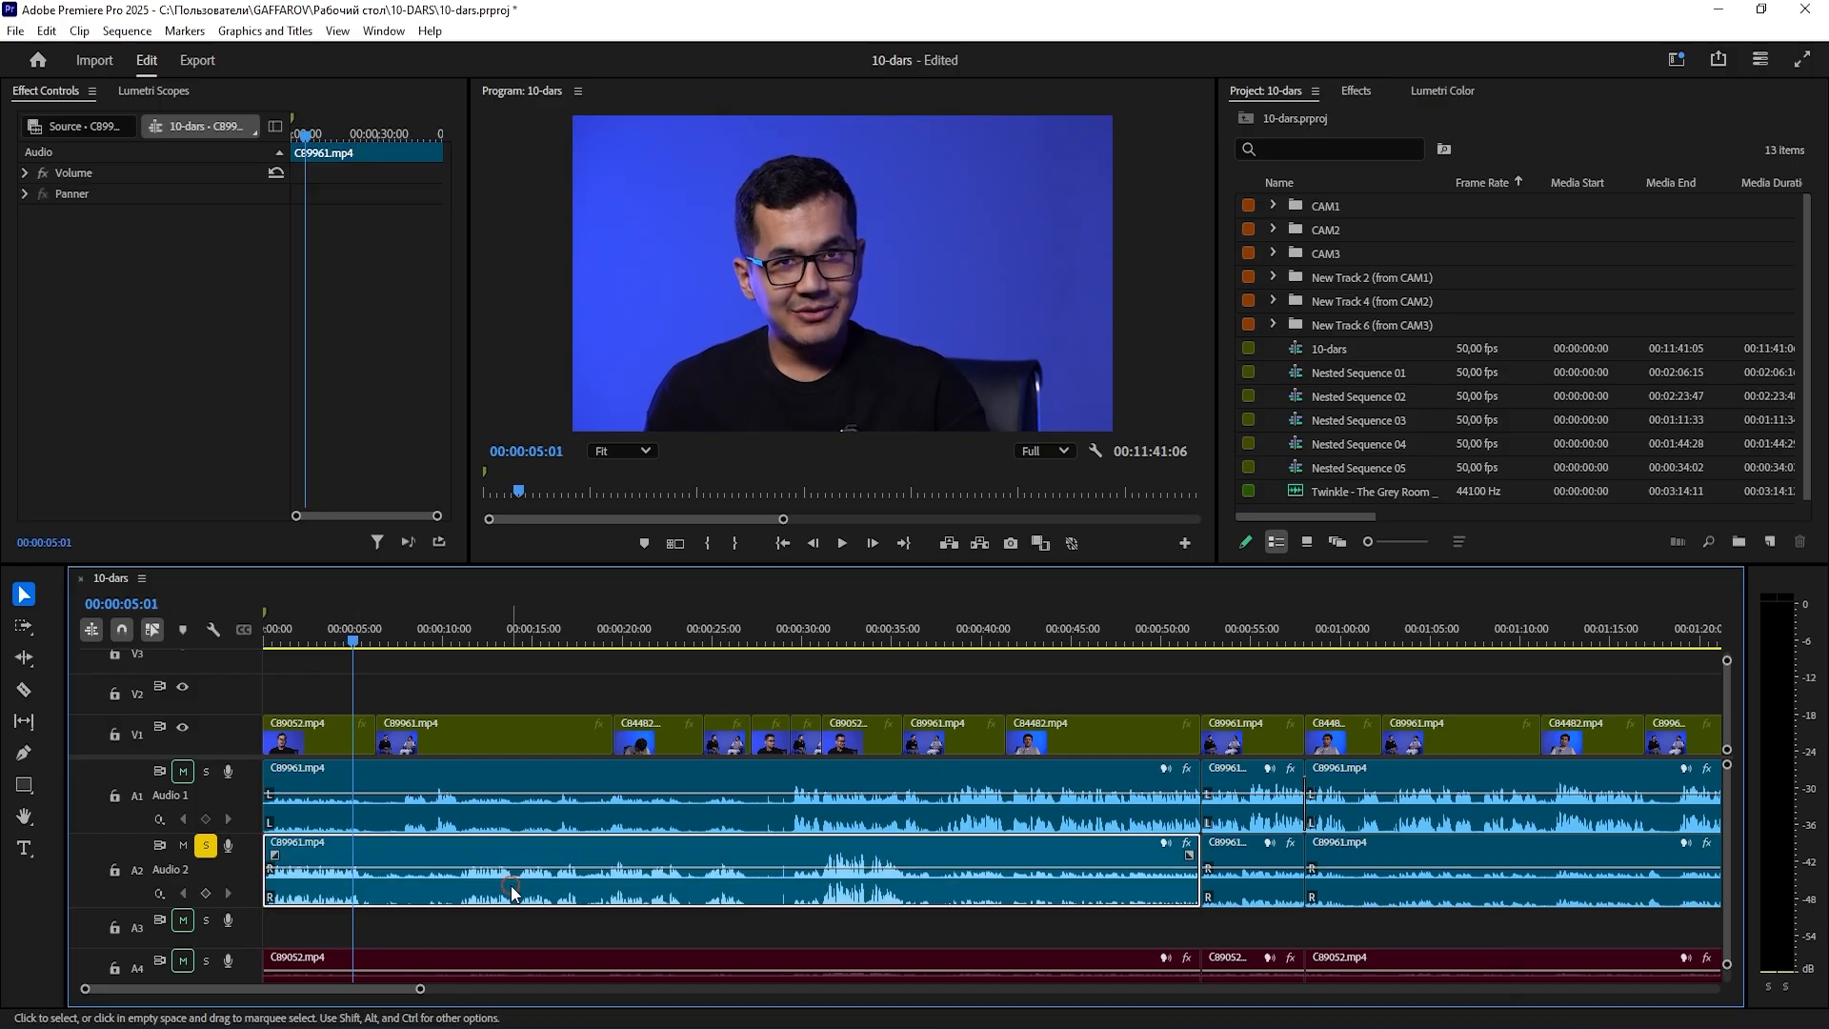
click(500, 926)
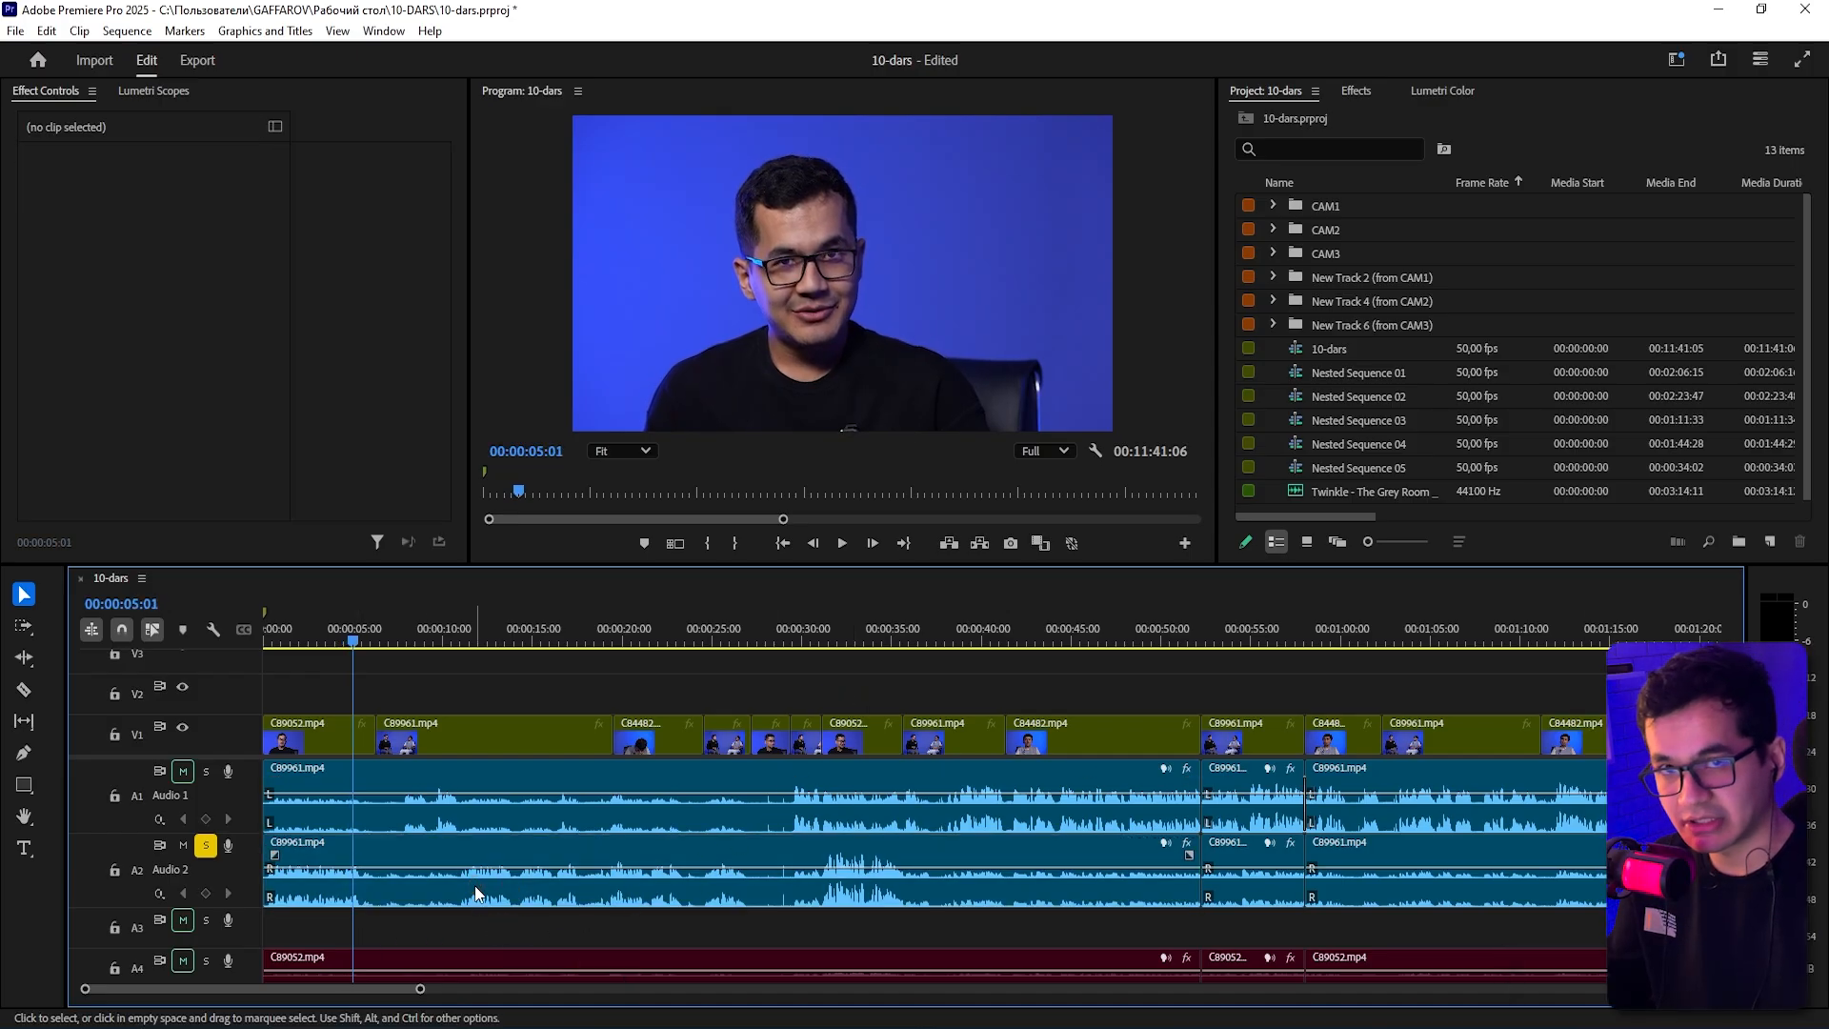
click(475, 893)
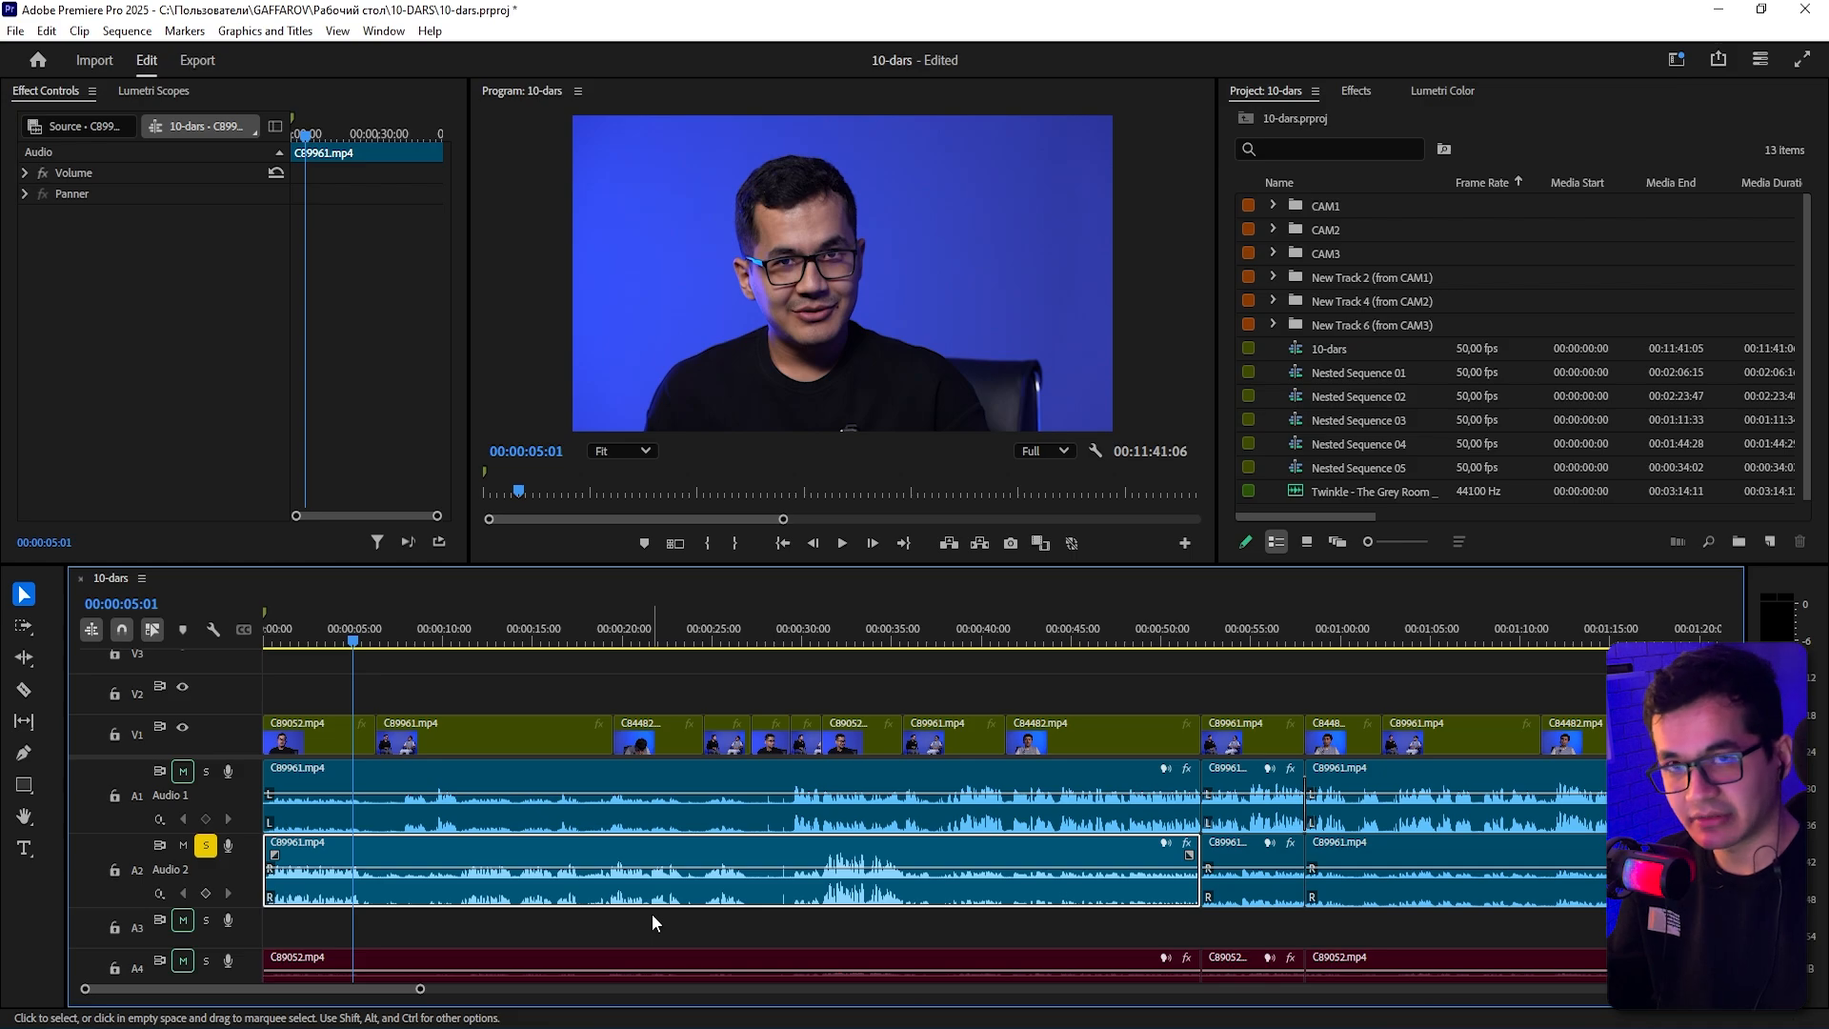
key(g)
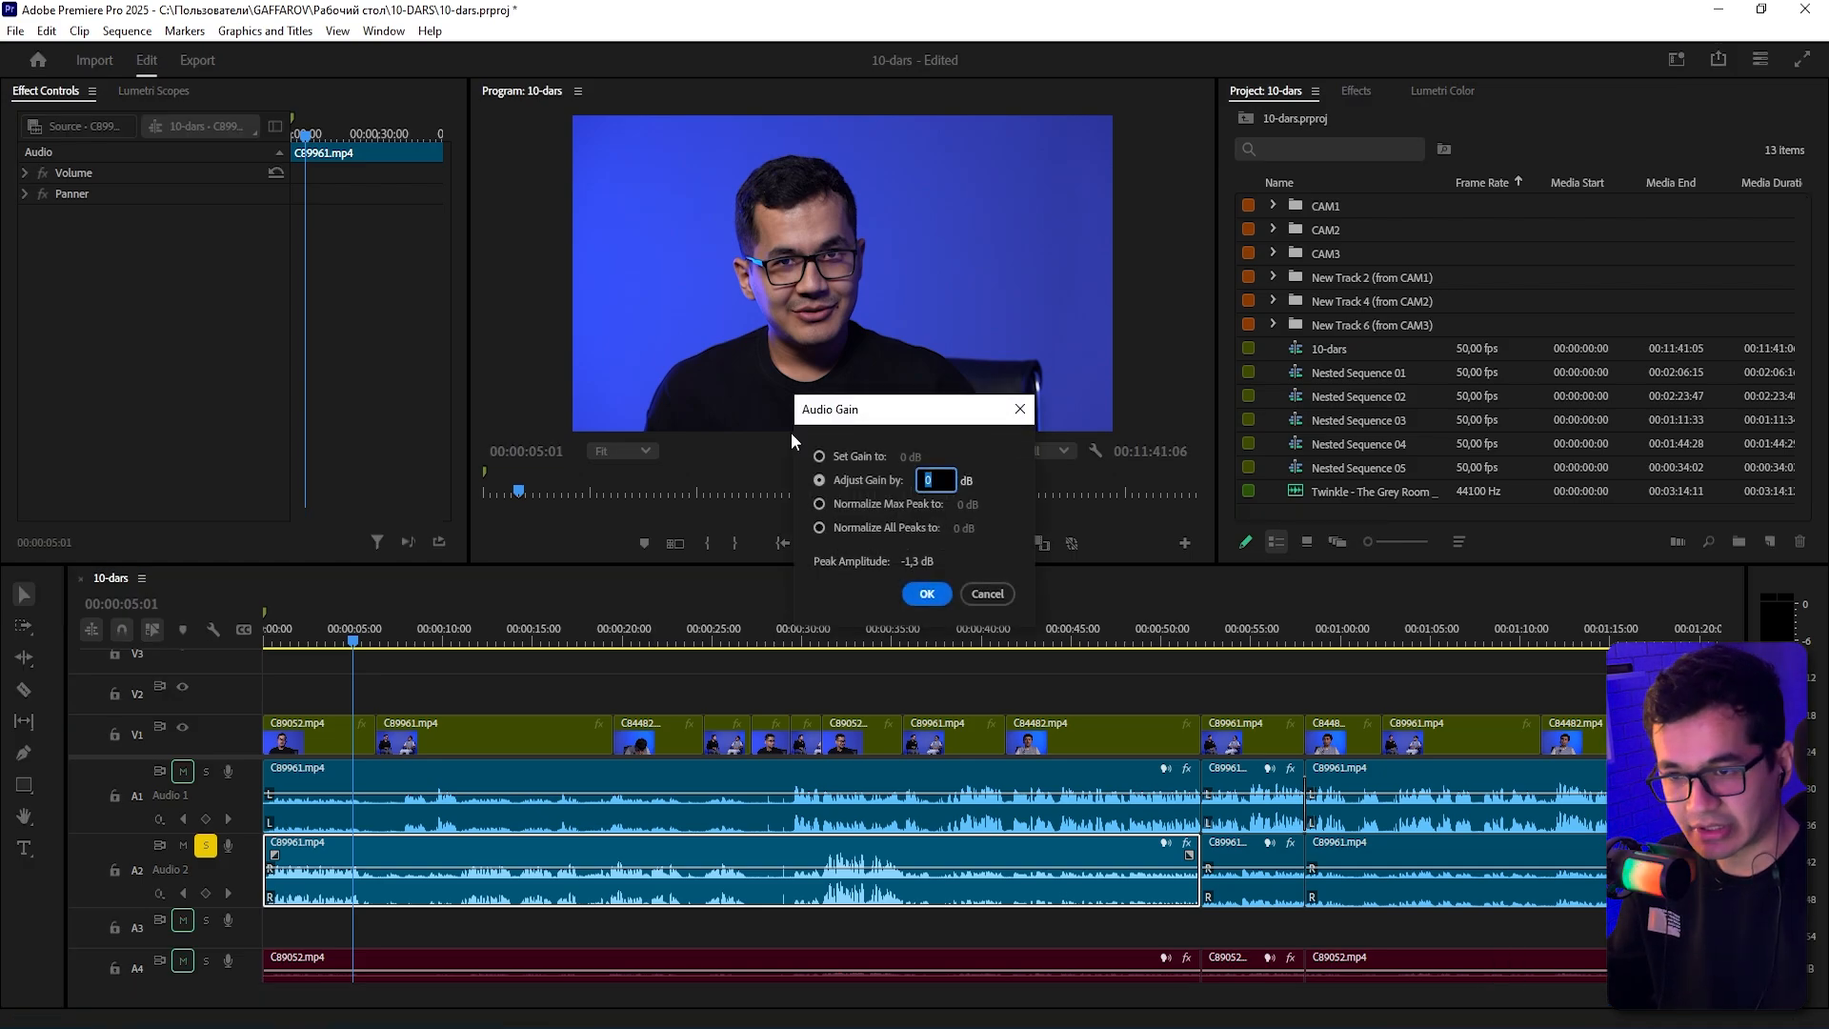
click(987, 595)
right_click(556, 897)
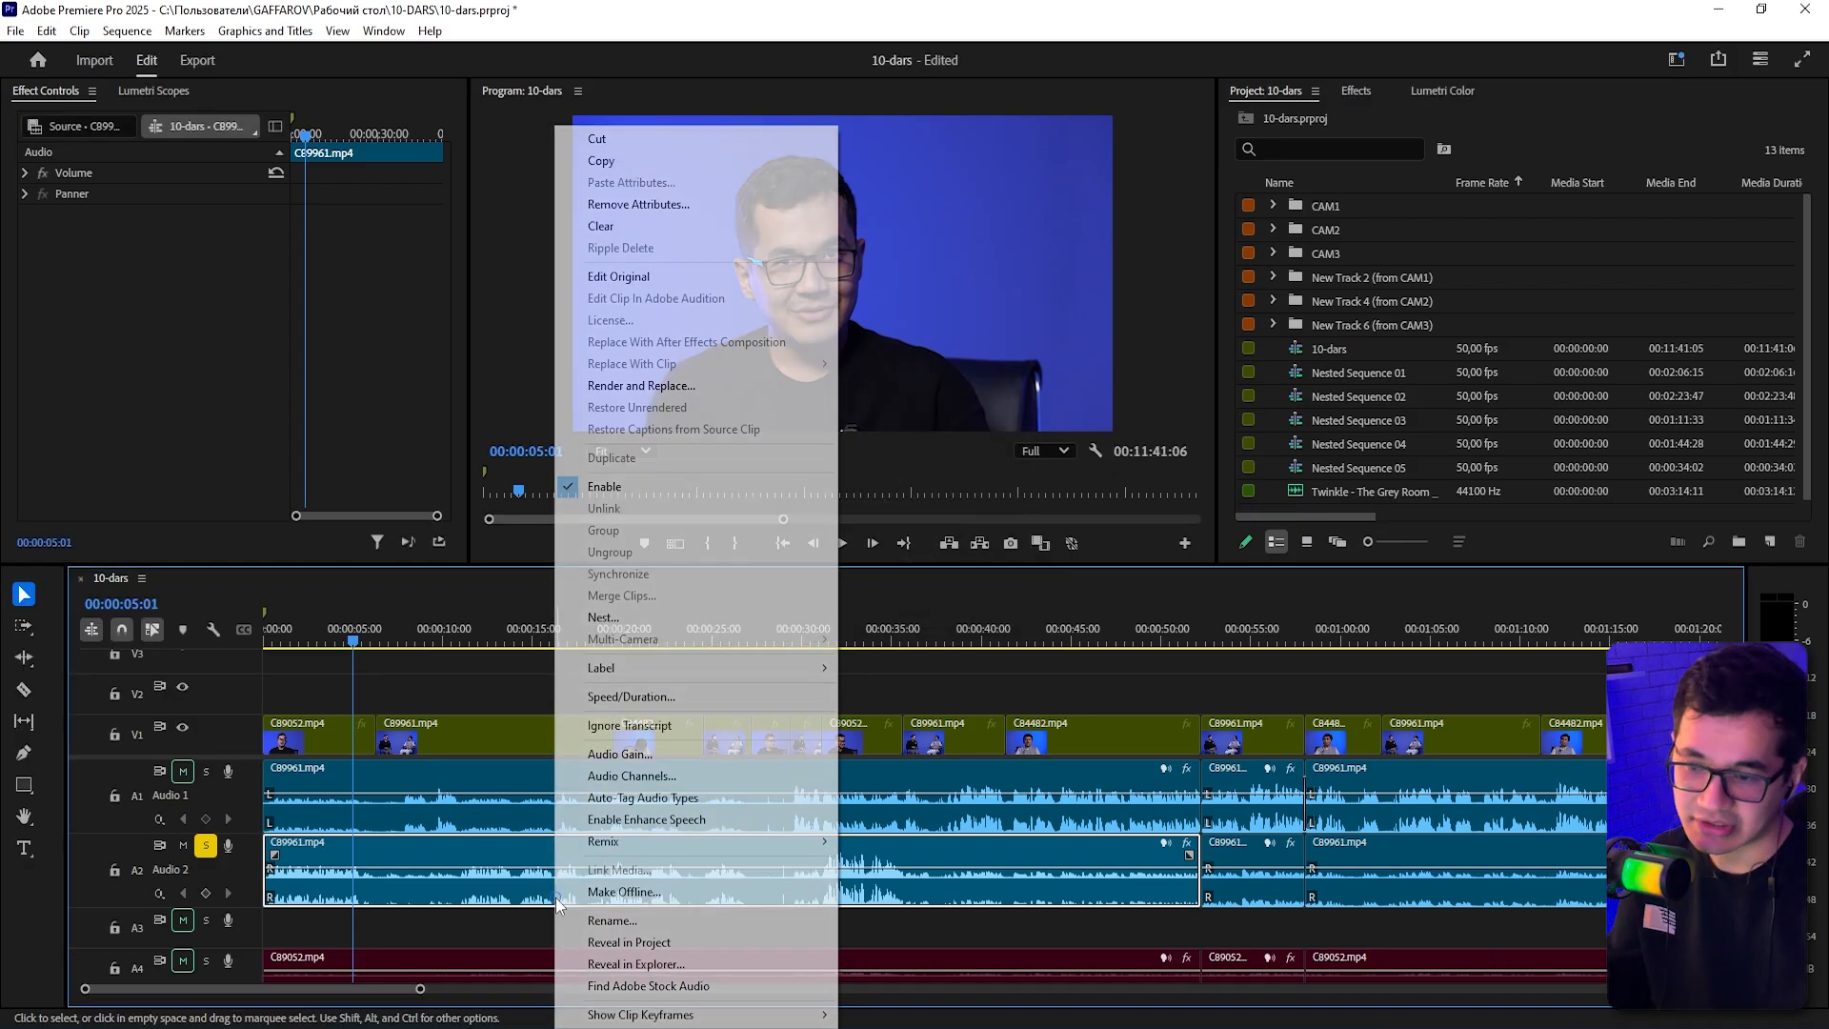
click(502, 882)
right_click(501, 882)
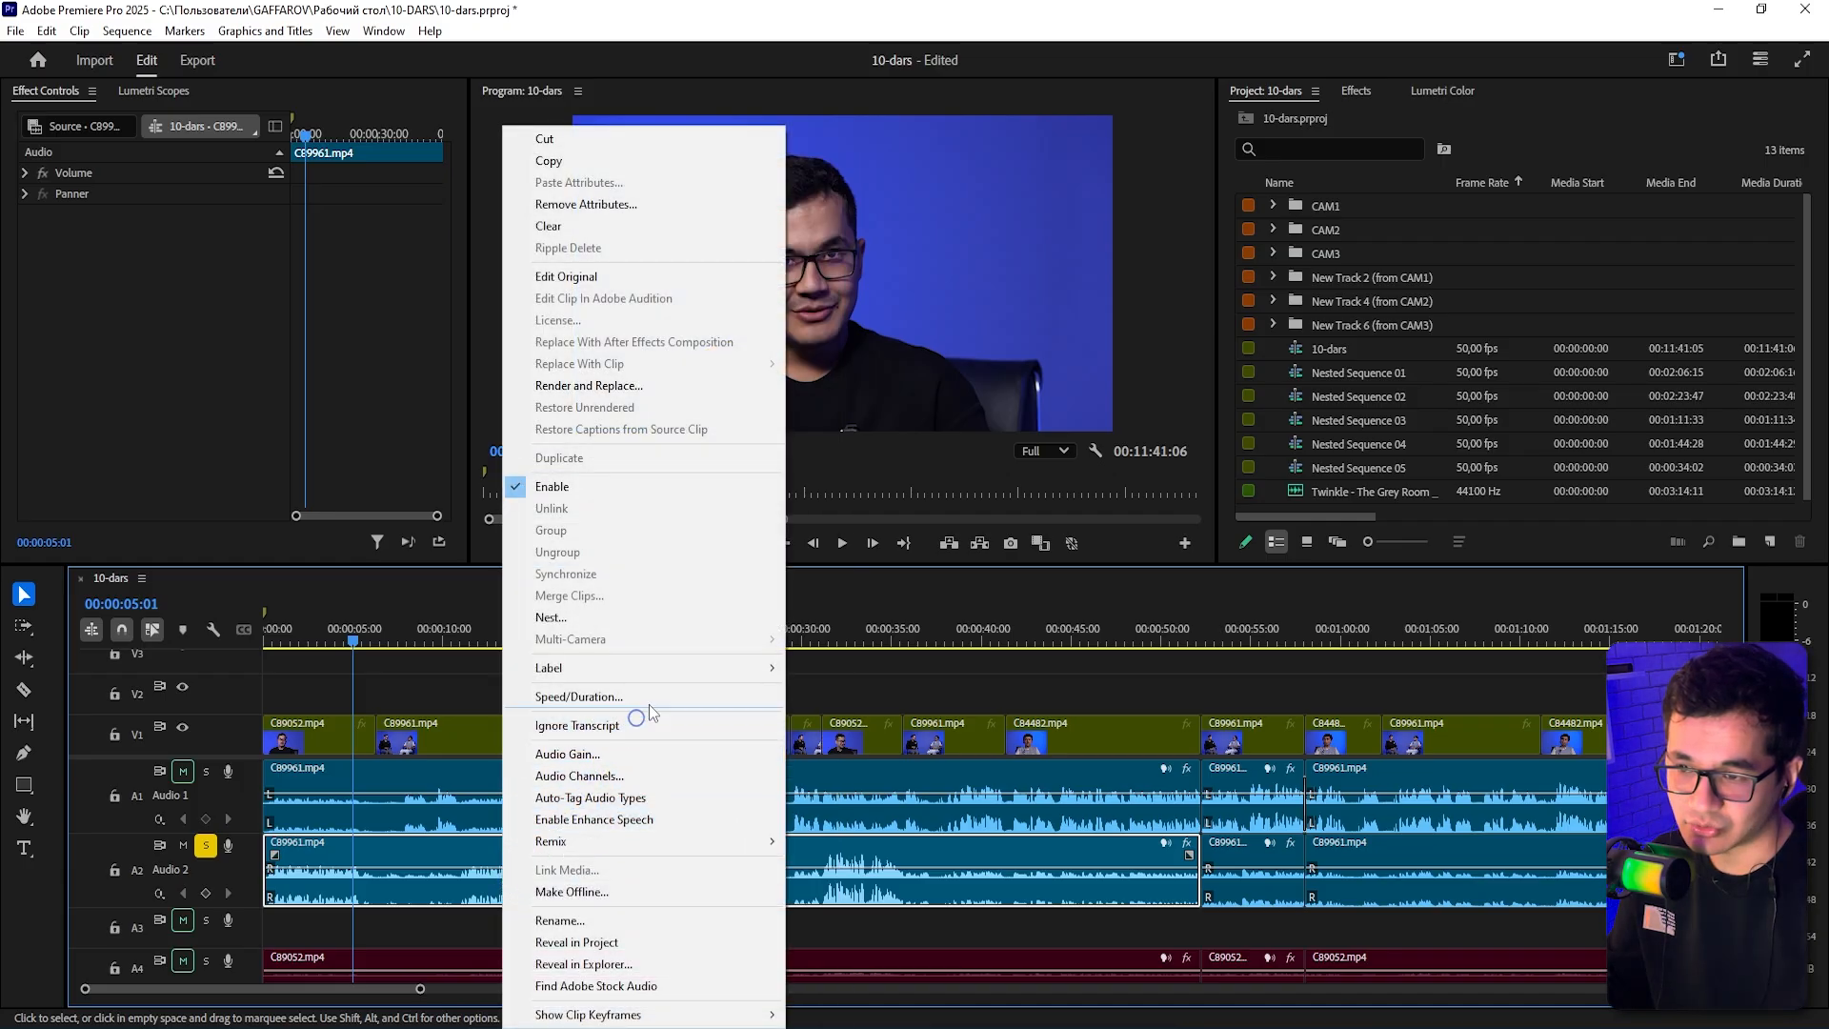
click(587, 762)
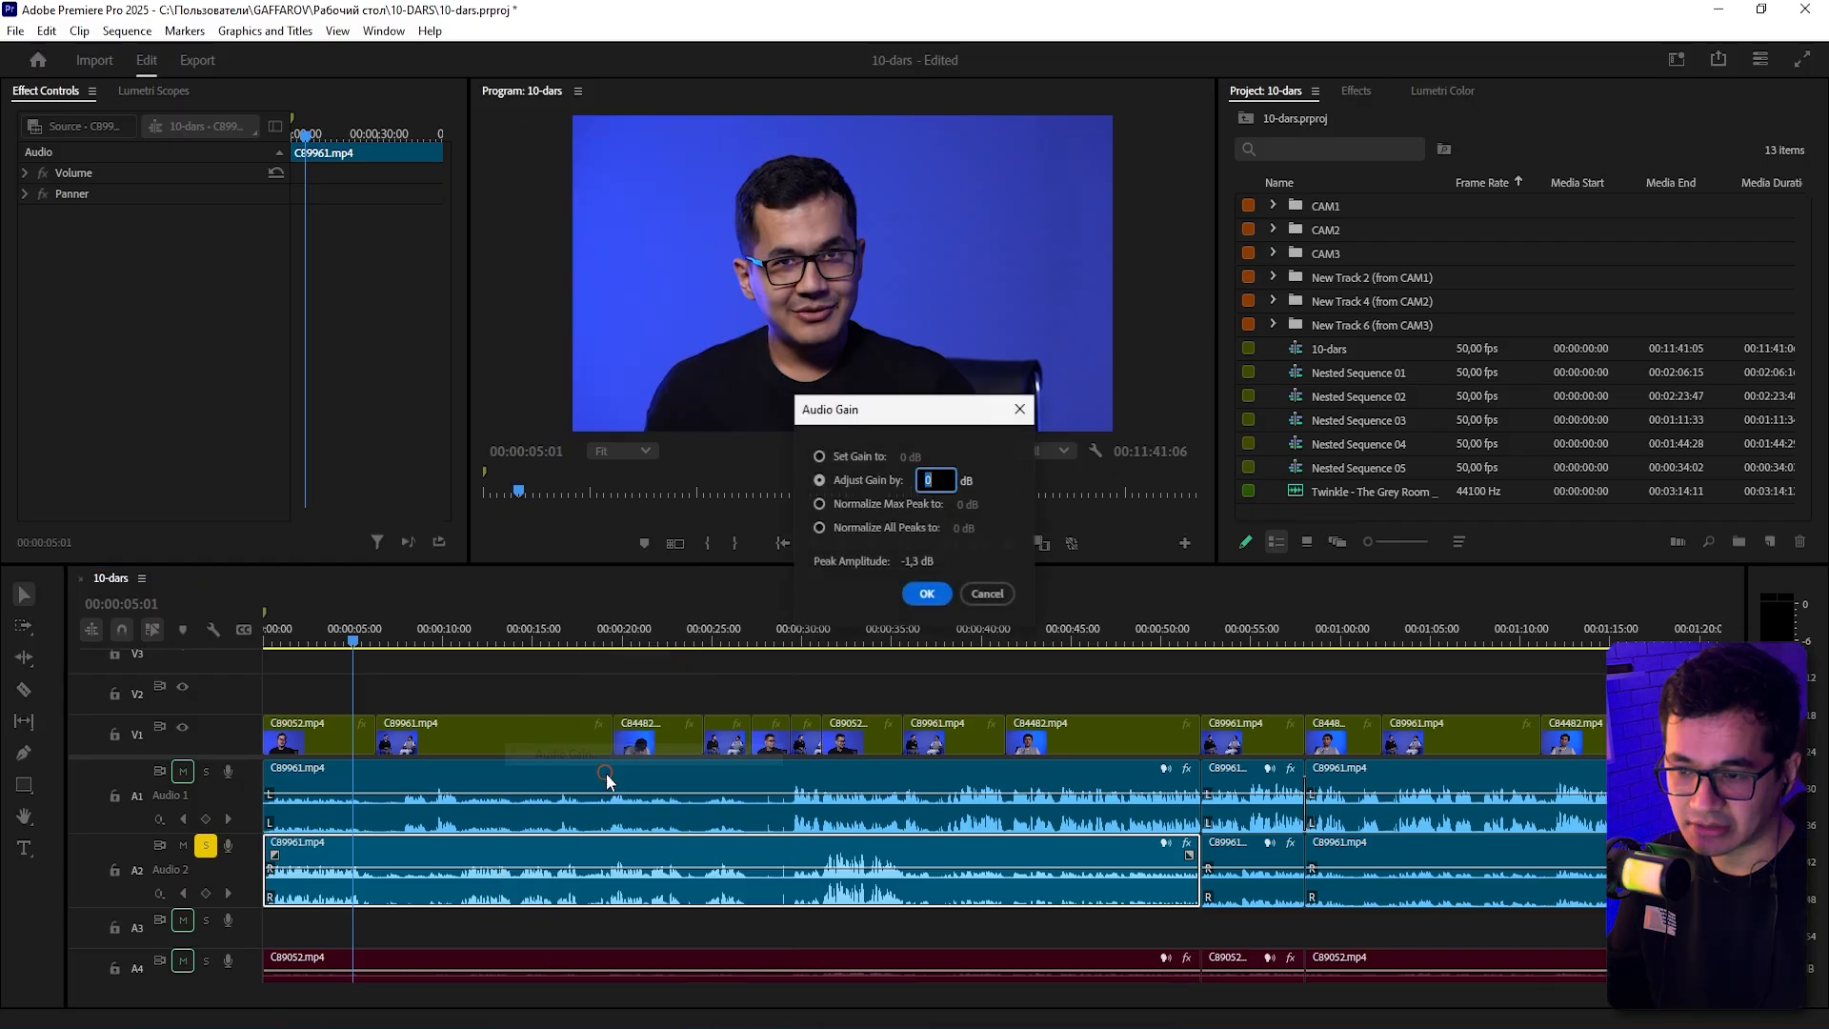
click(983, 591)
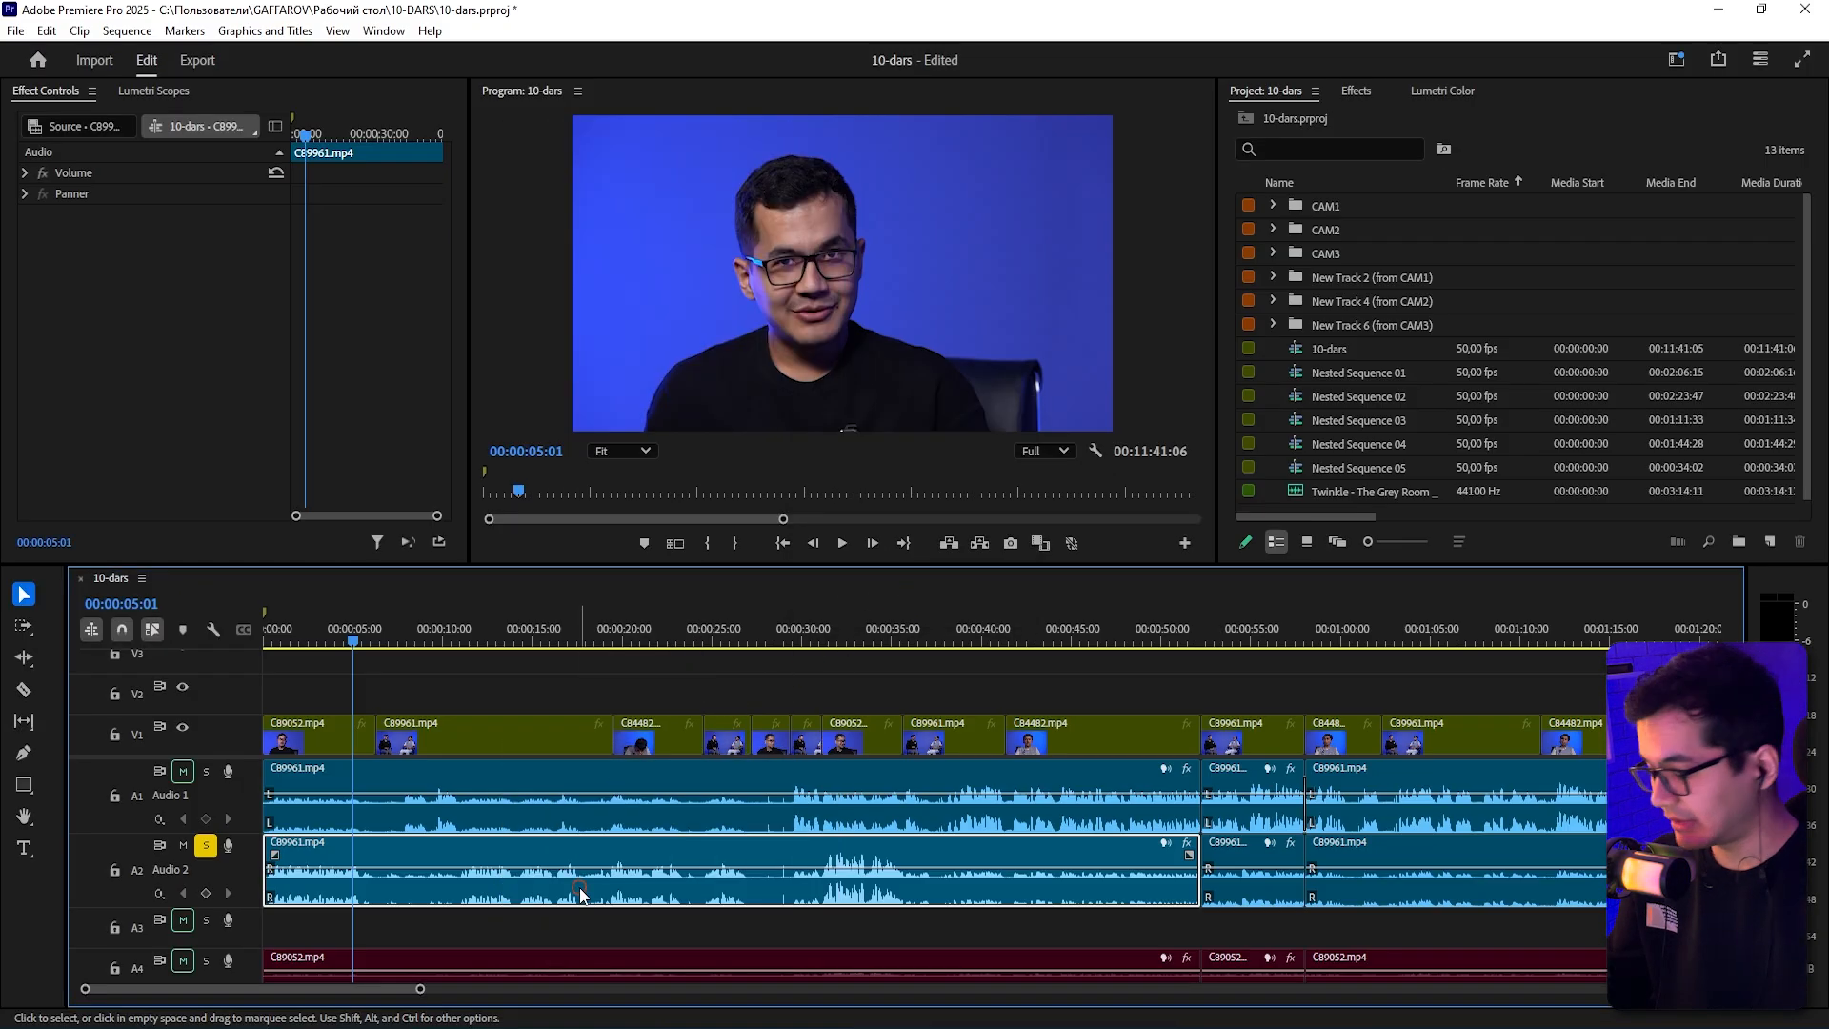
- Adjust the audio gain of the first C89961.mp4 clip on Audio 2 by +5 dB
key(g)
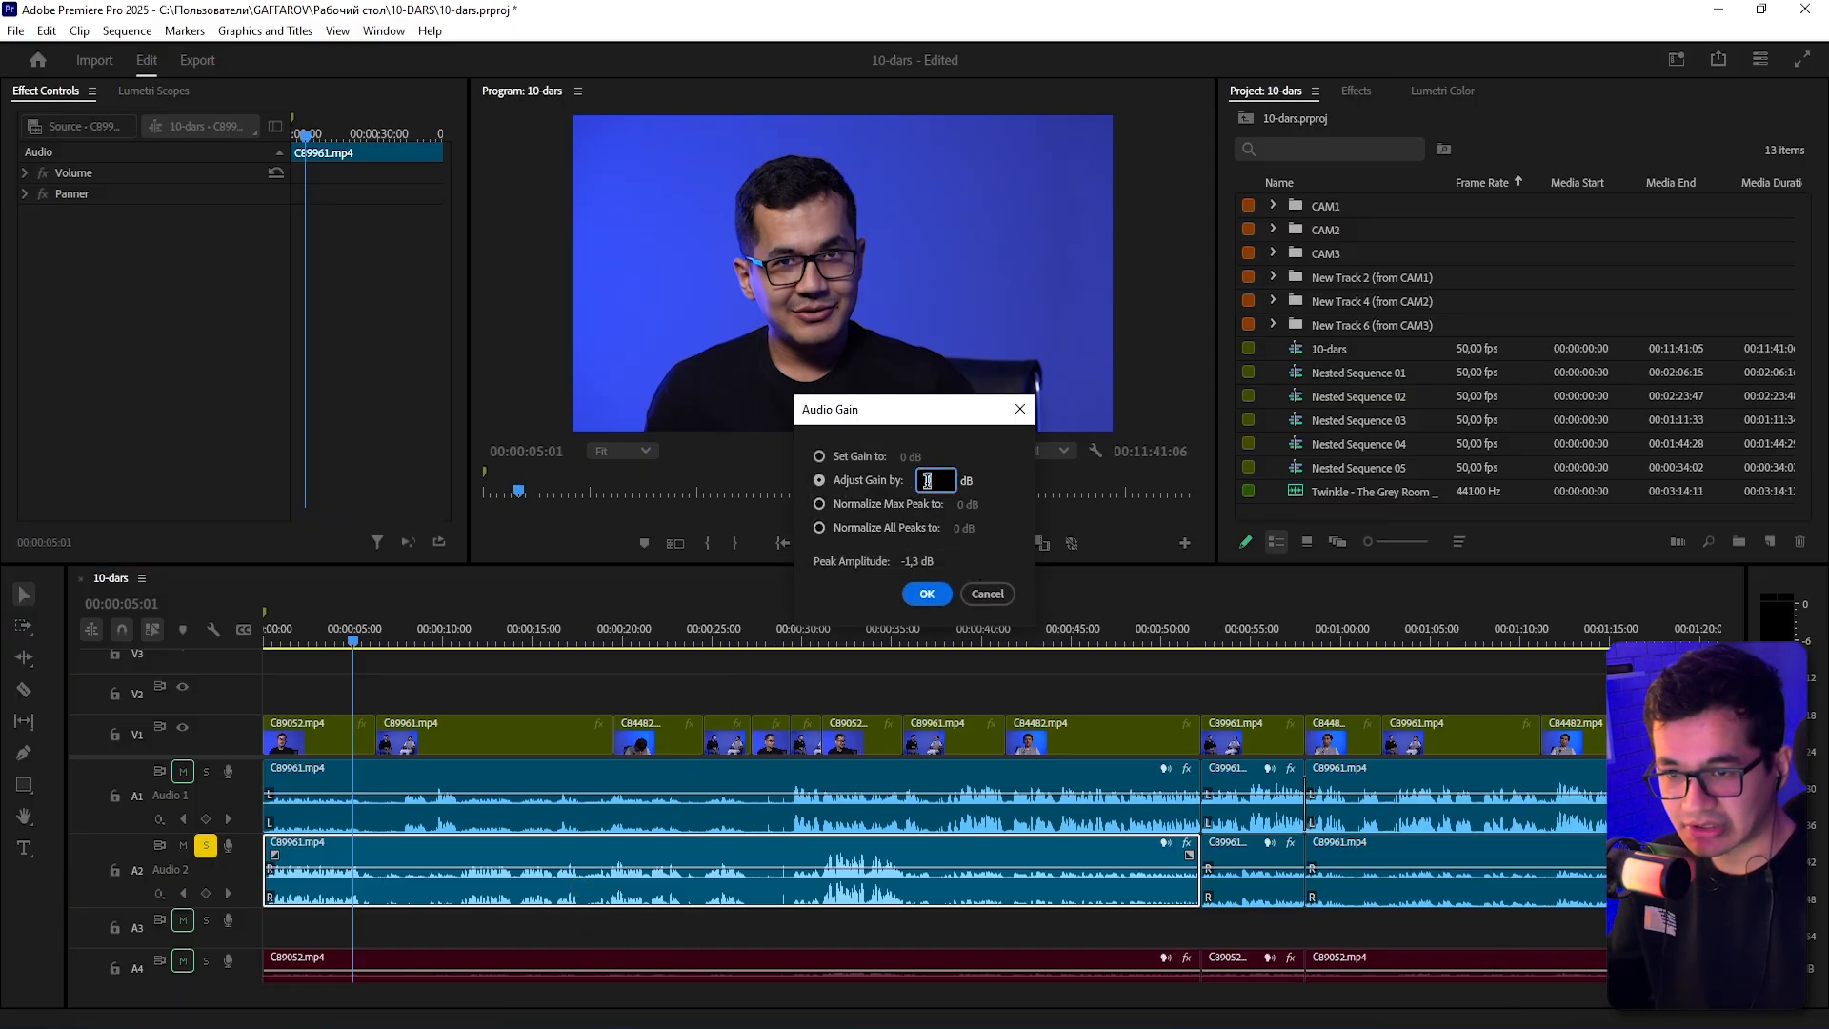
text(-5)
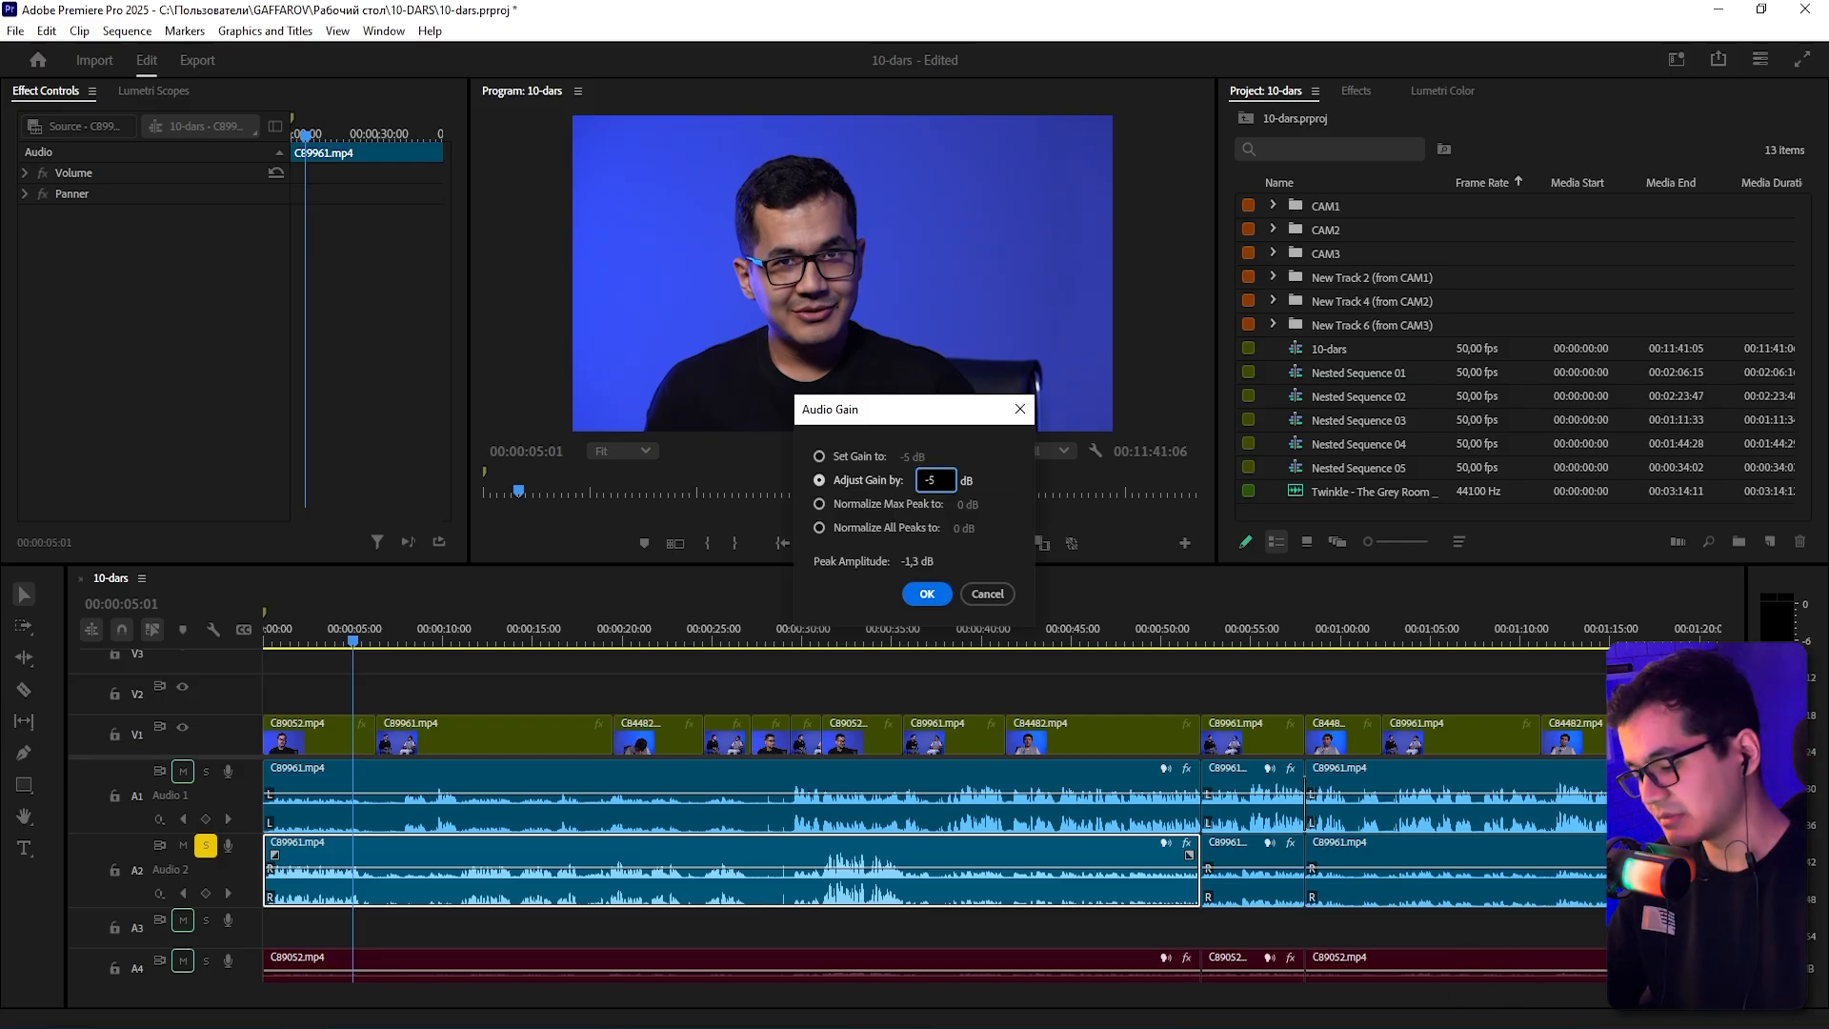
key(BackSpace)
key(BackSpace)
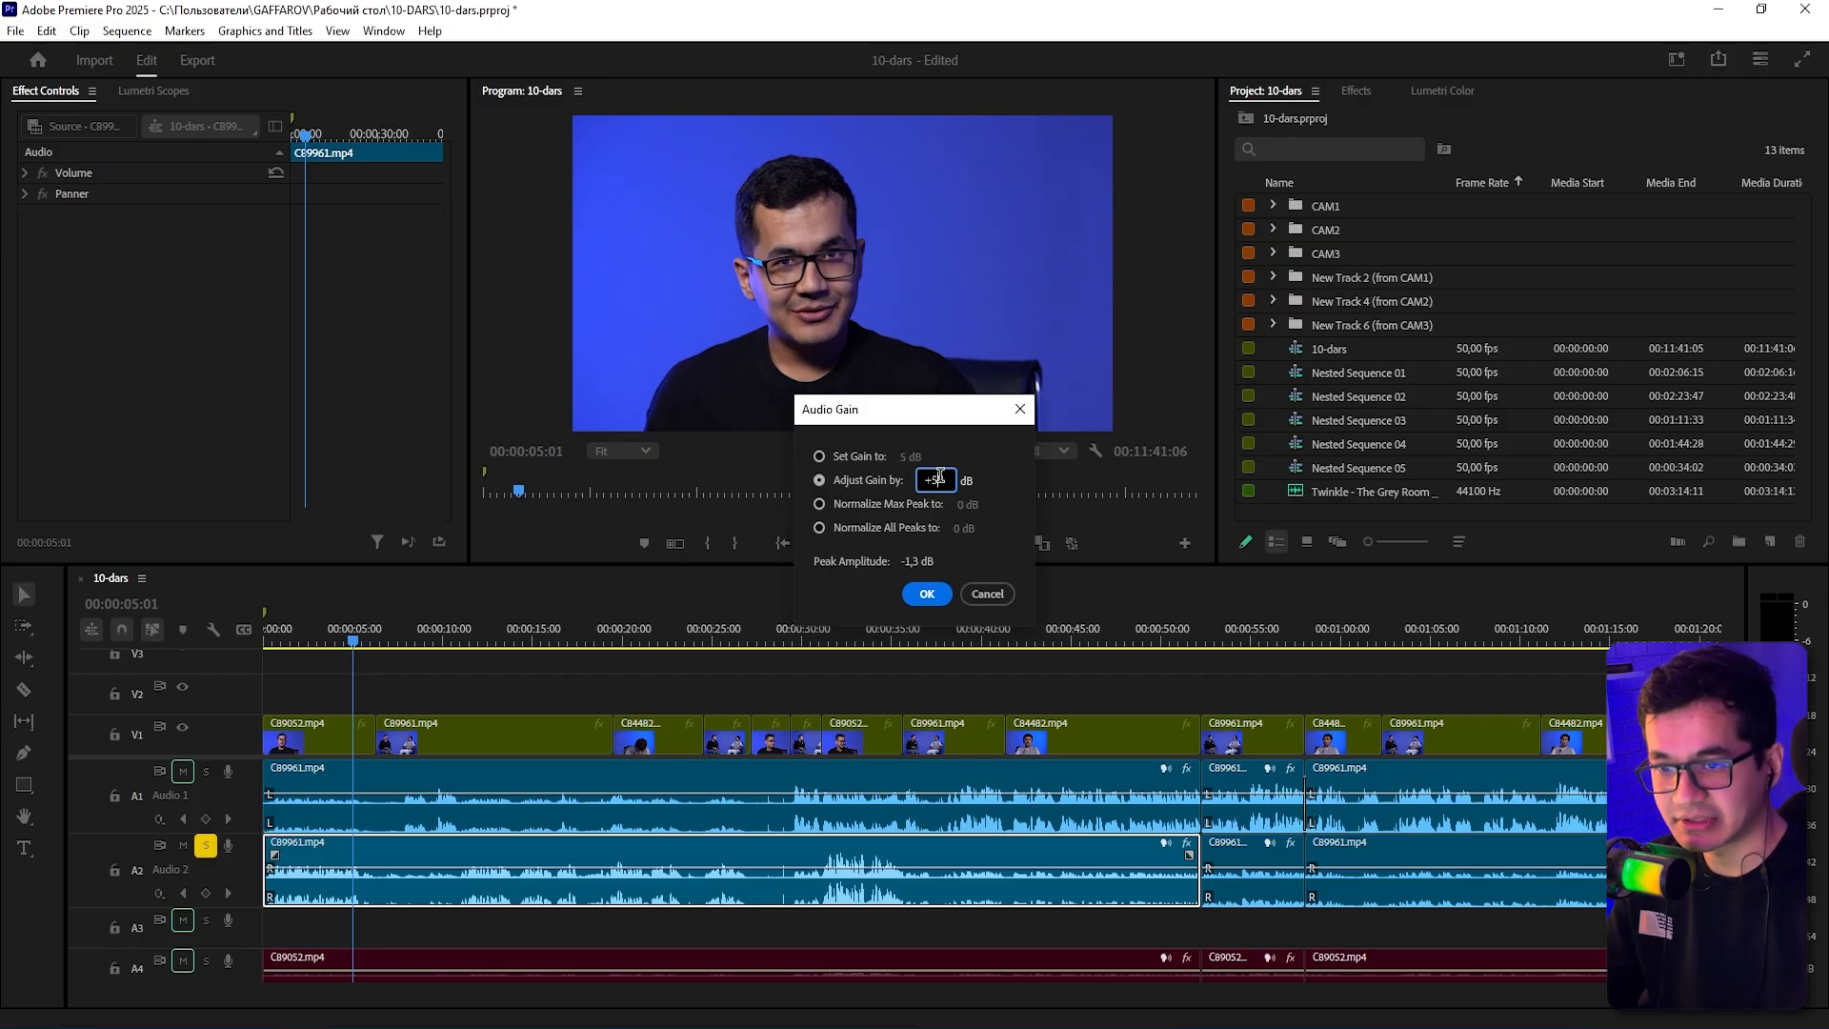
click(924, 595)
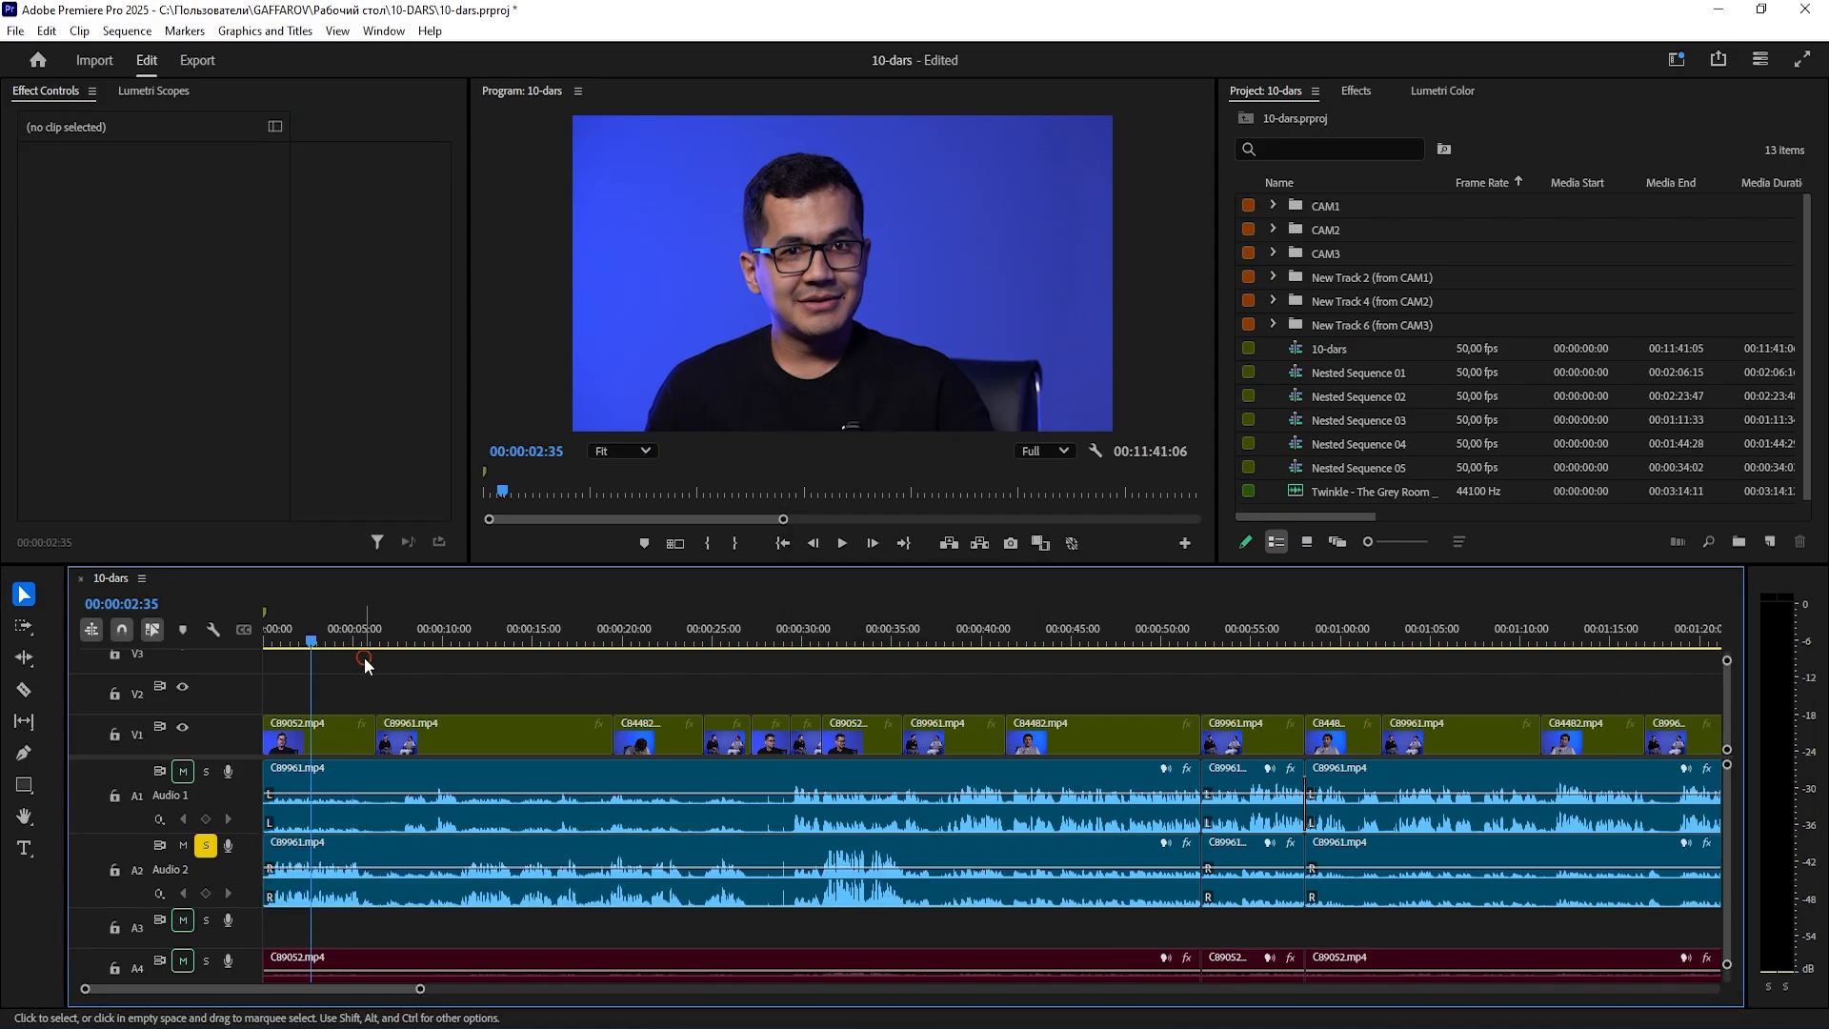
- Play the sequence from the start to check the first Audio 2 clip's level on the audio meters
key(z)
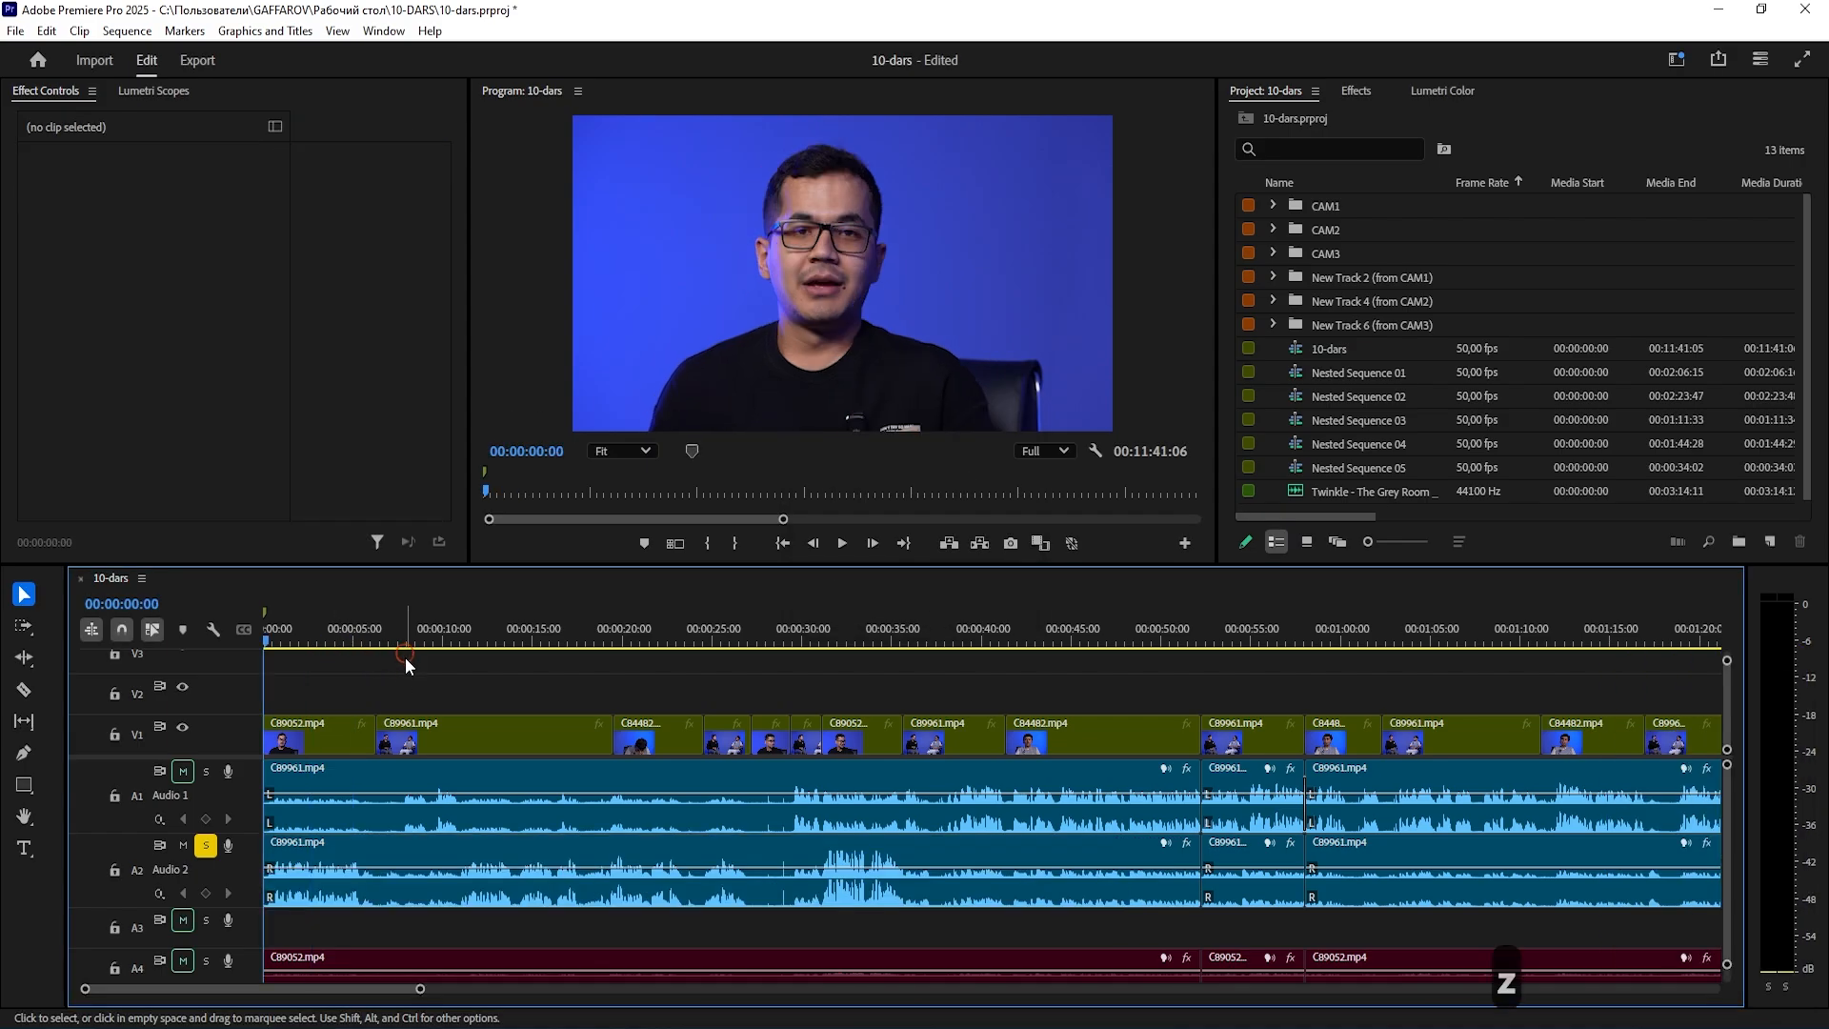
key(space)
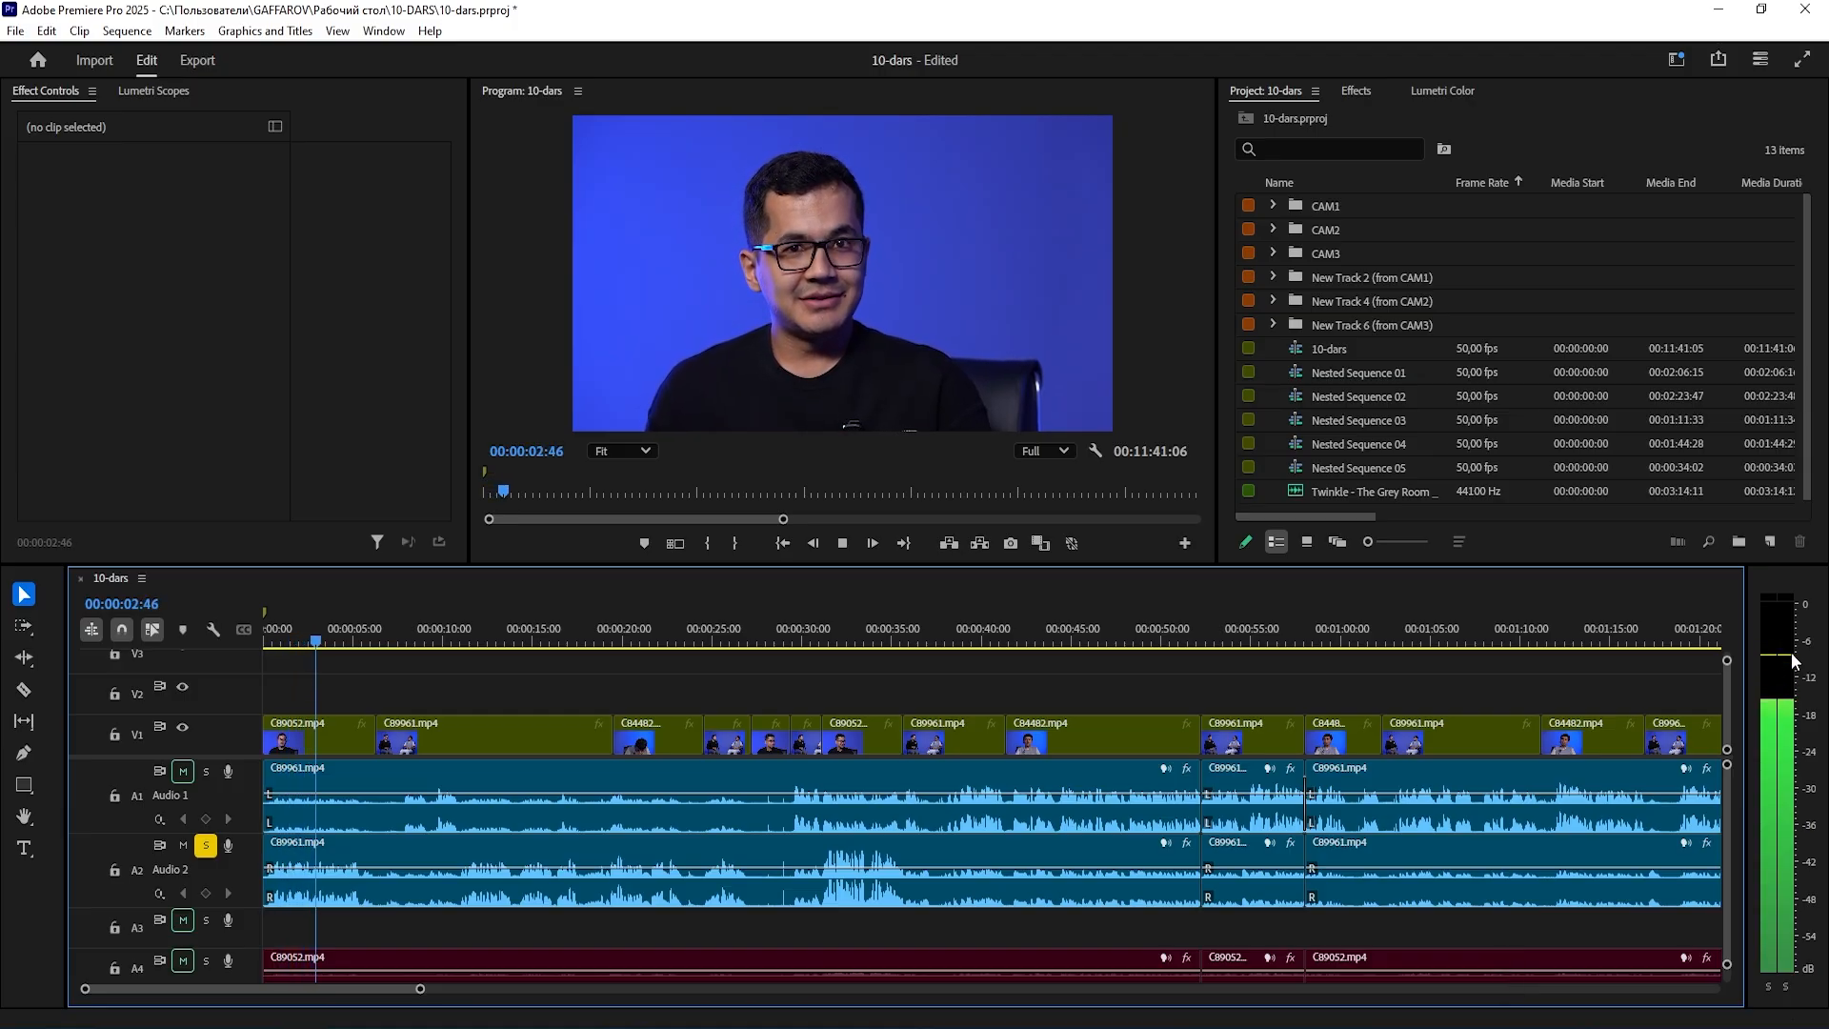
key(space)
- Adjust the gain of the first Audio 2 clip by a further +2 dB
click(530, 899)
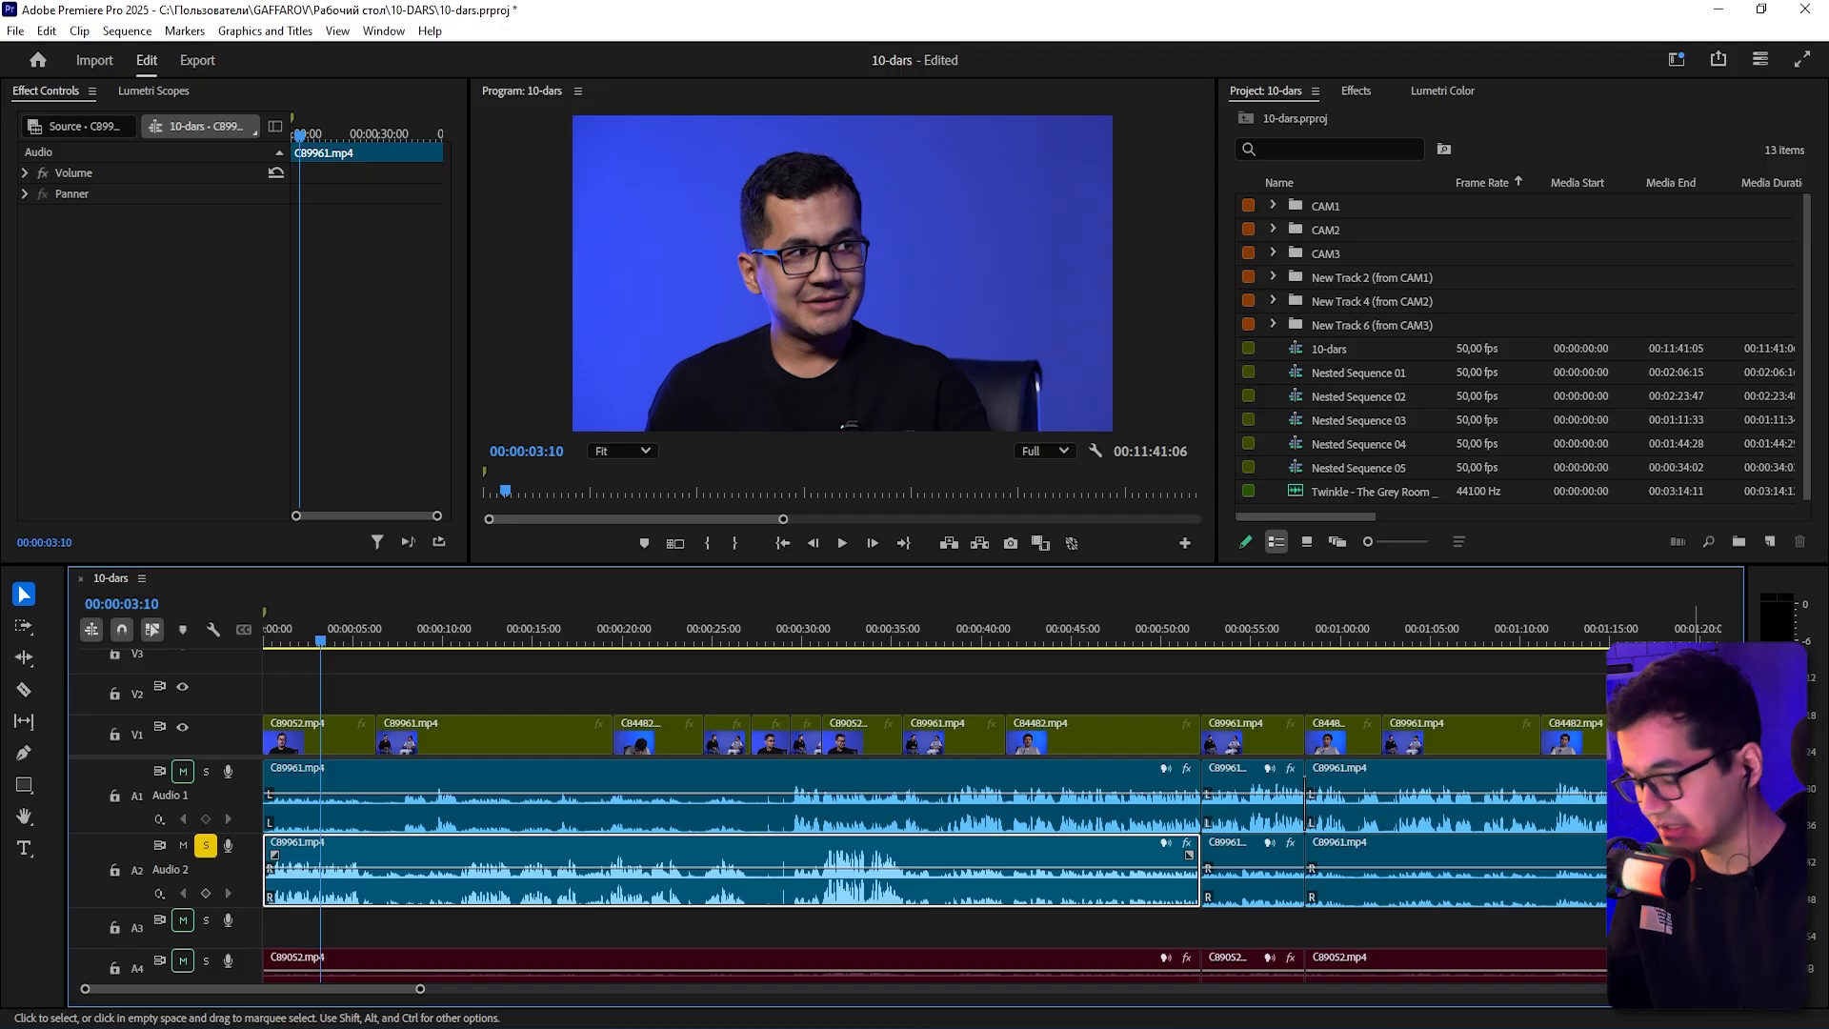
text(g+)
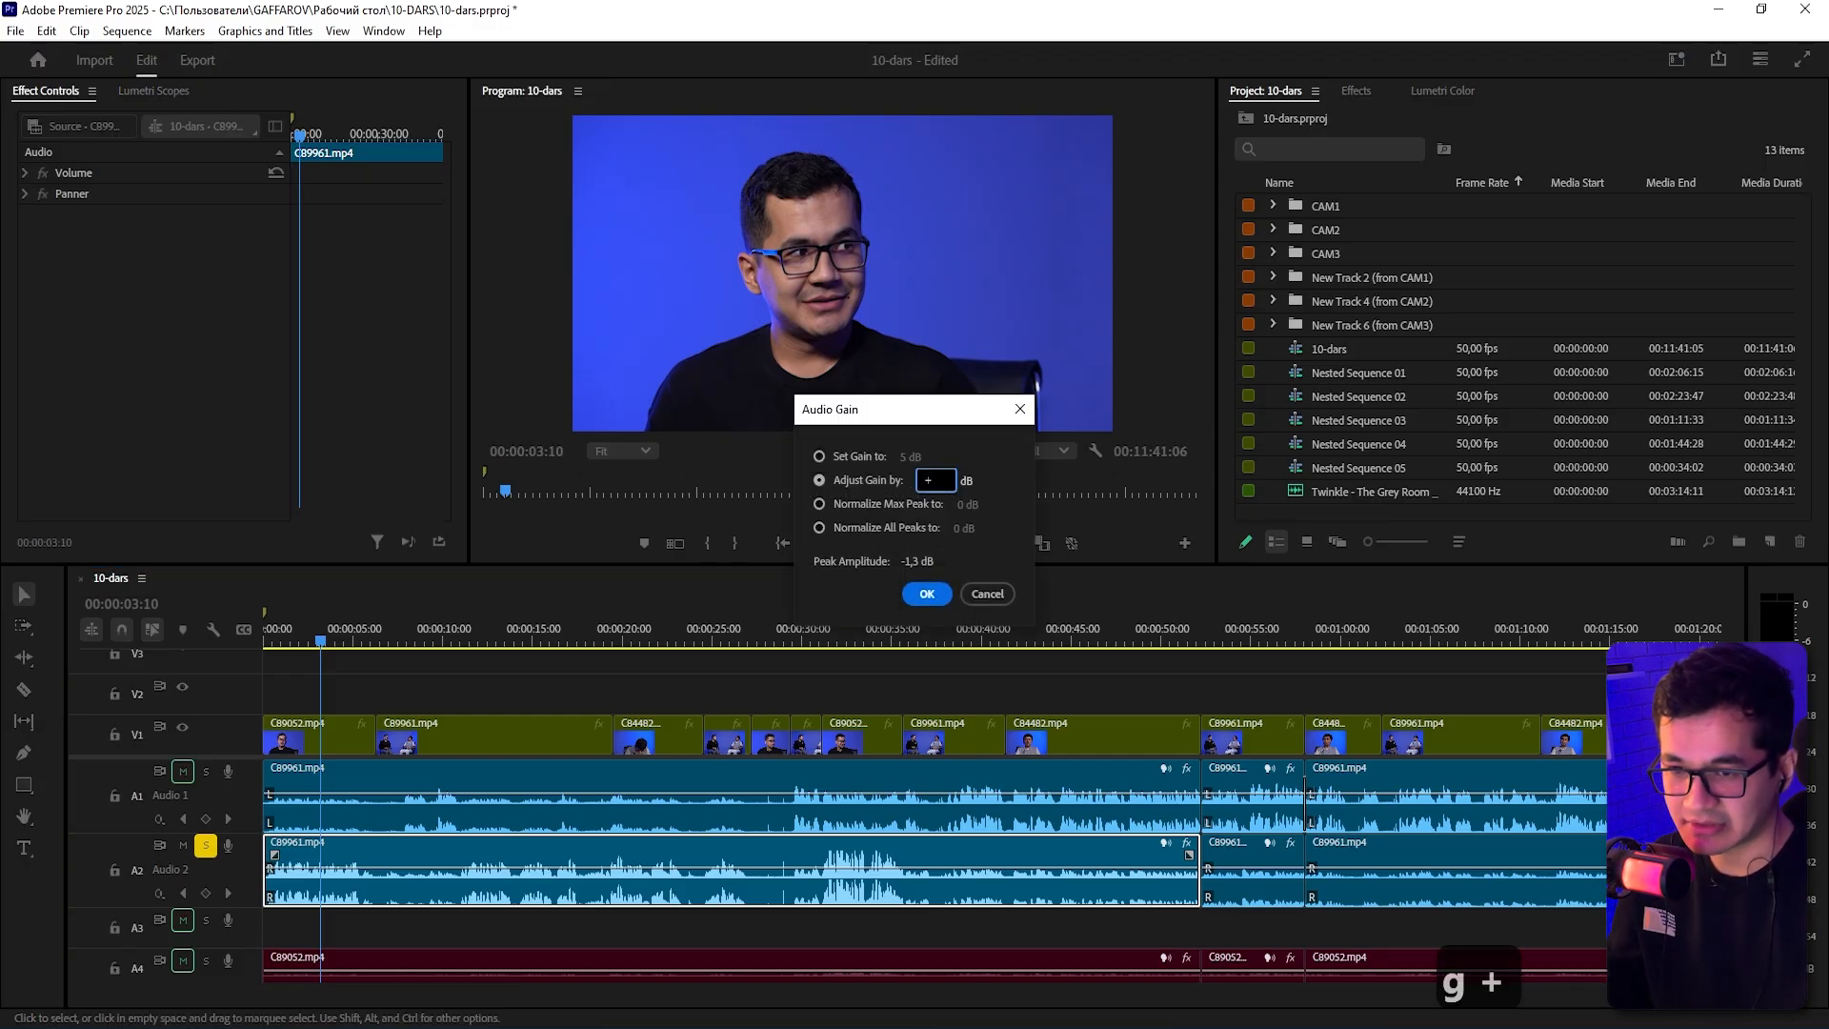
text(2)
key(Return)
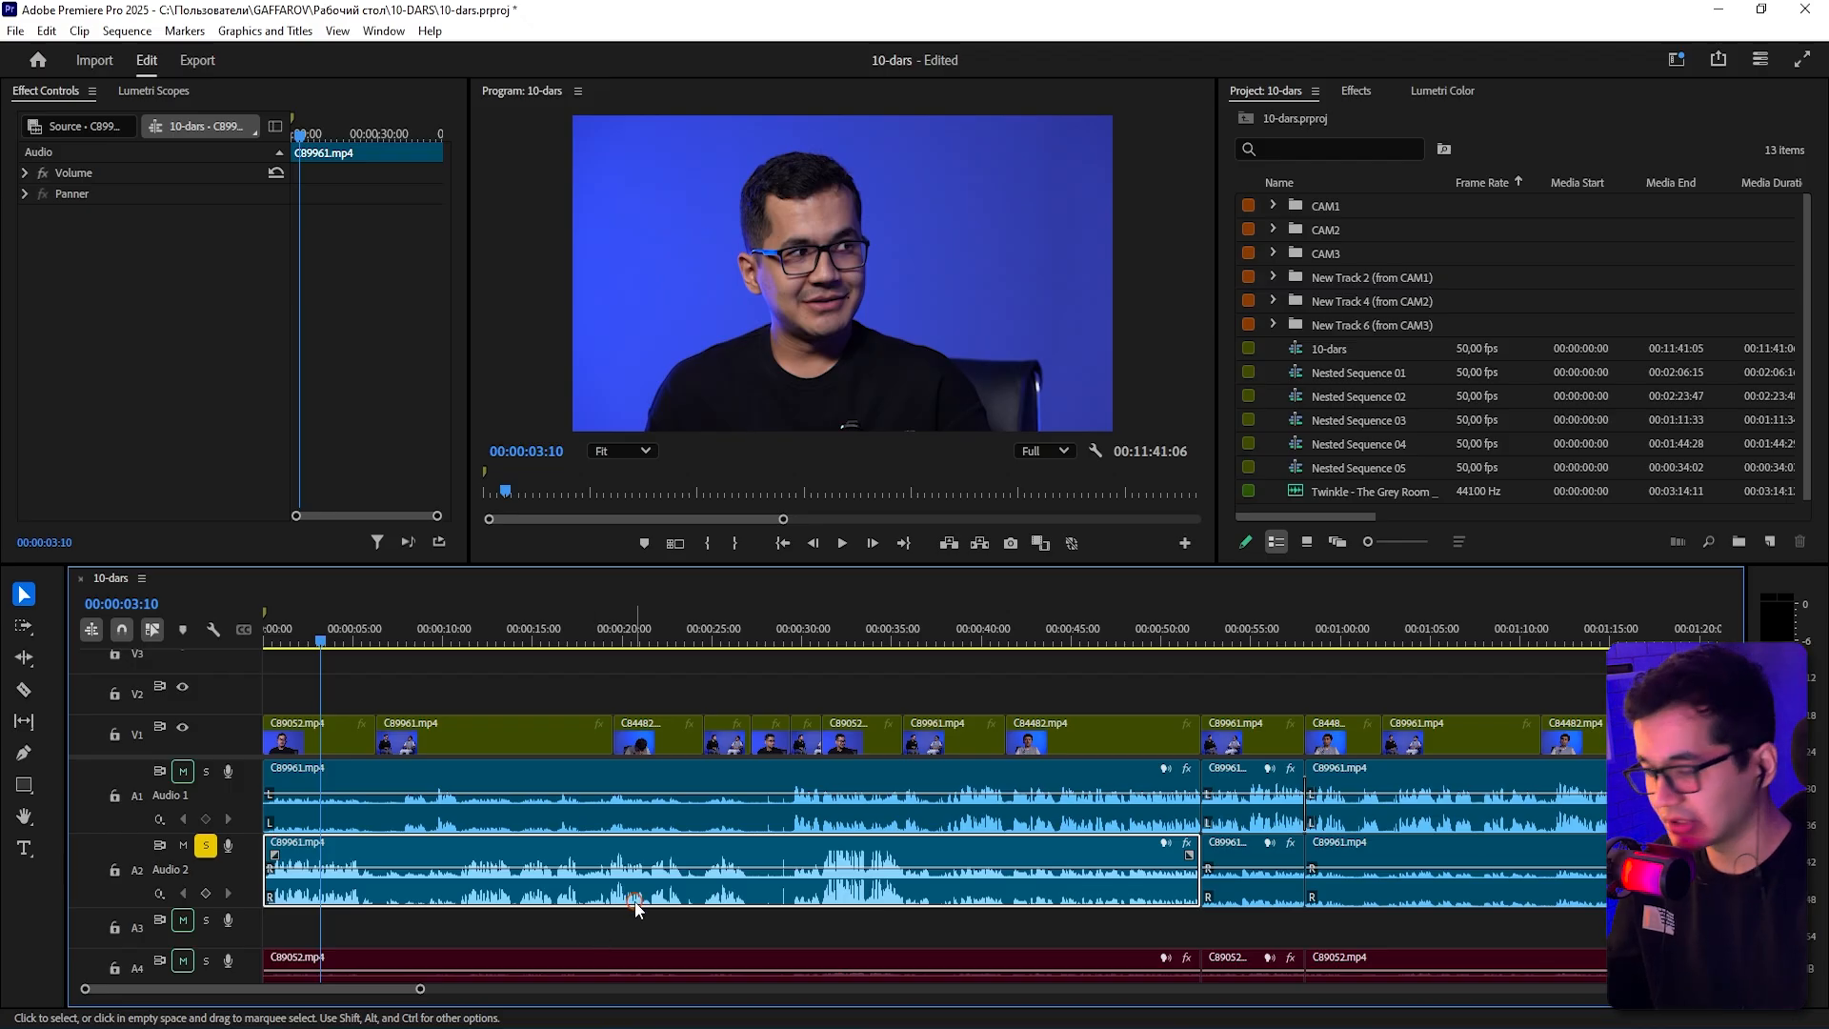
- Review the first Audio 2 clip's total gain setting and replay the opening to check its level
key(g)
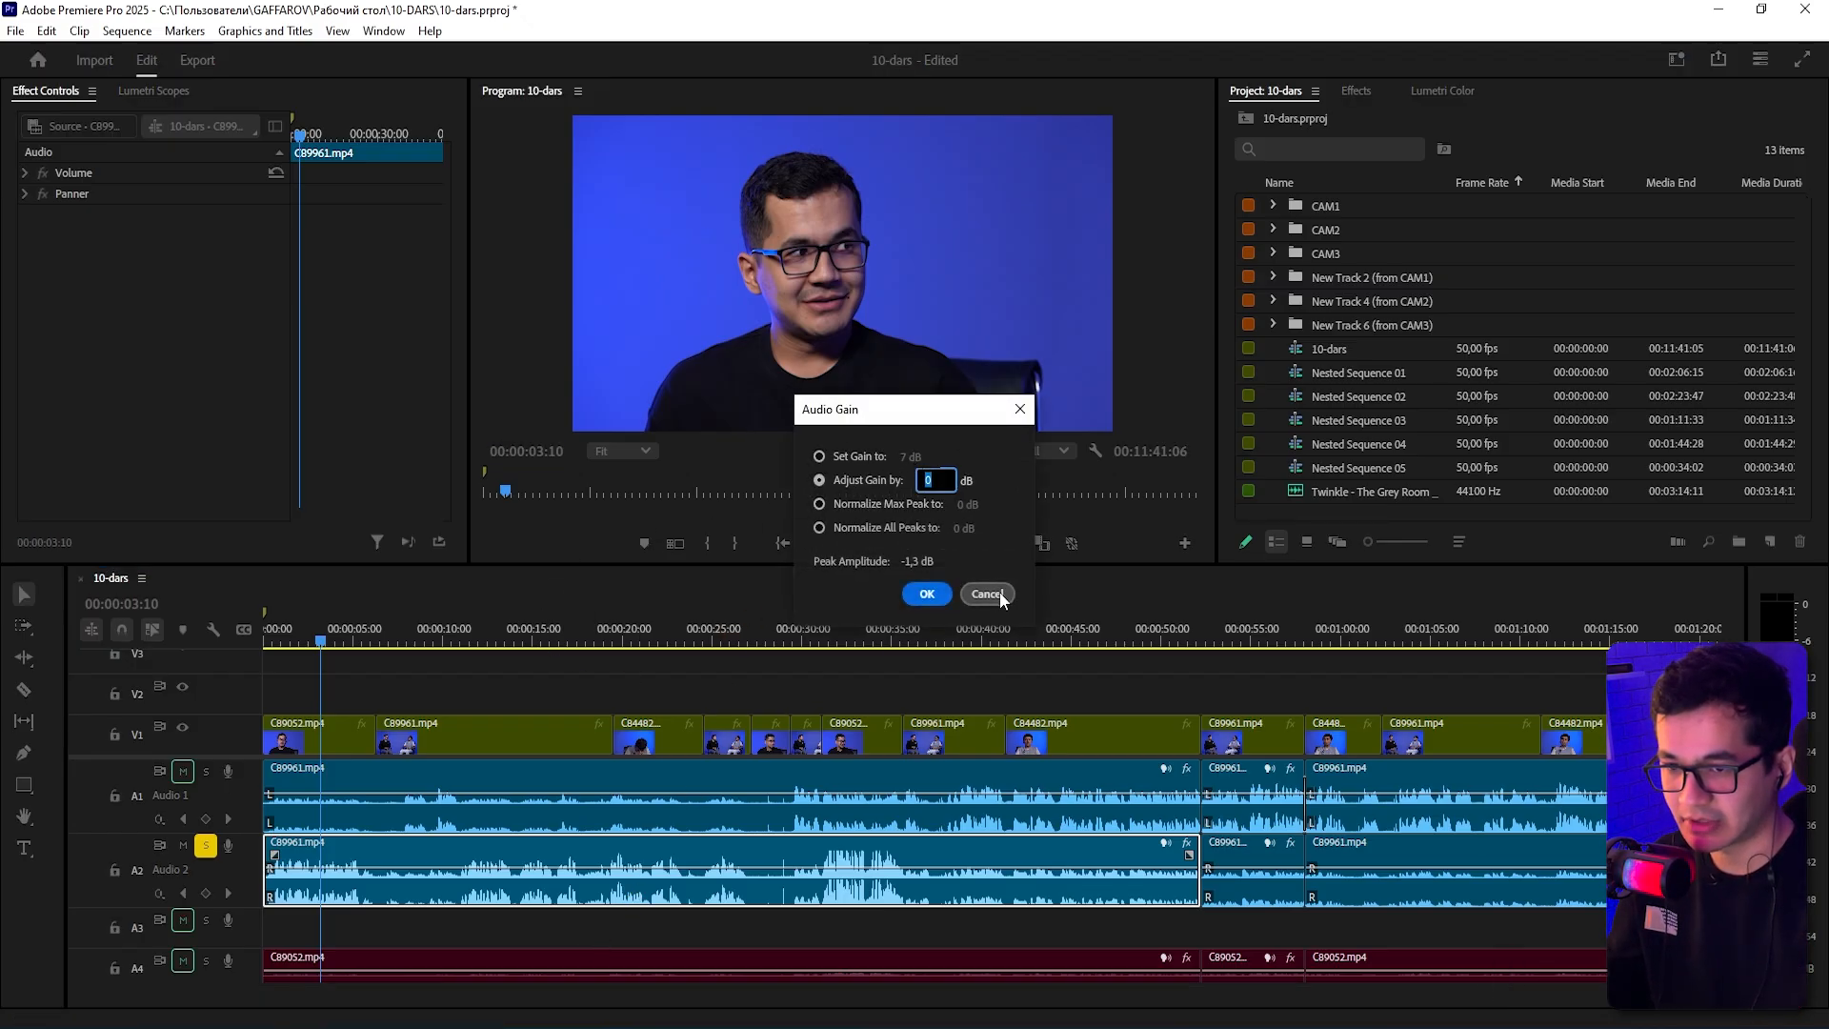
click(927, 594)
key(space)
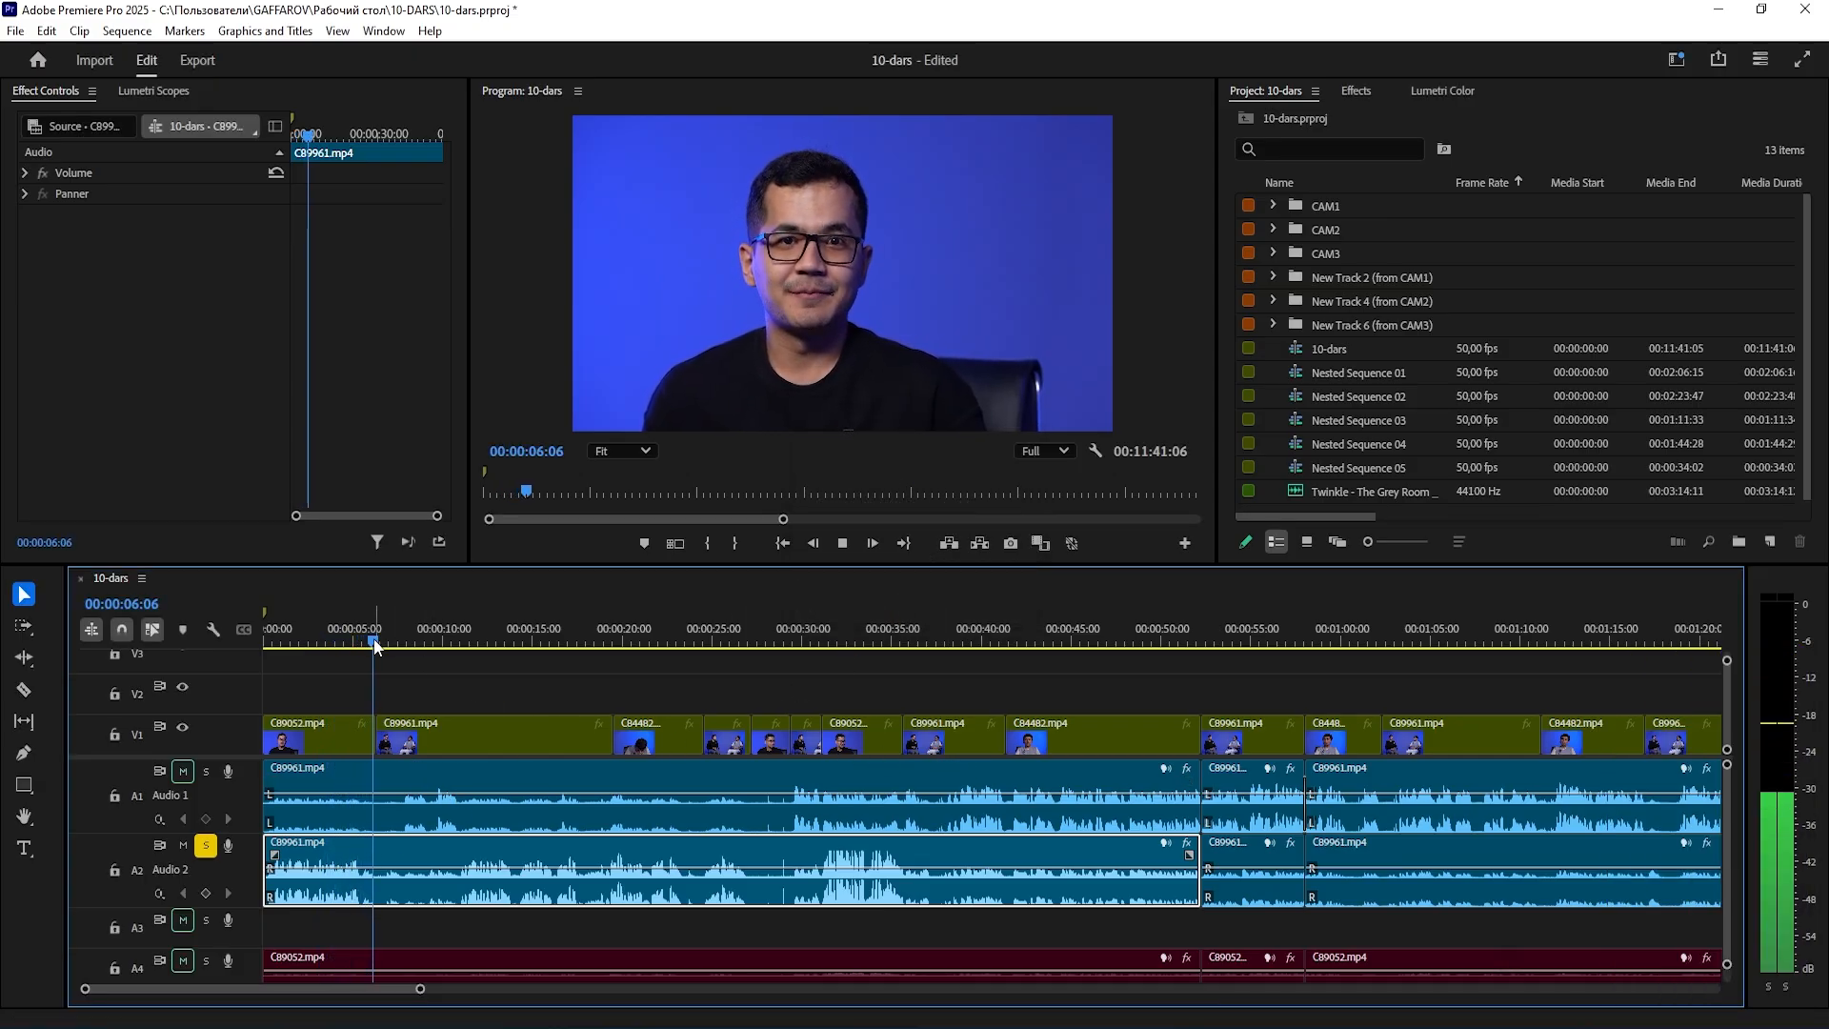
click(285, 640)
key(space)
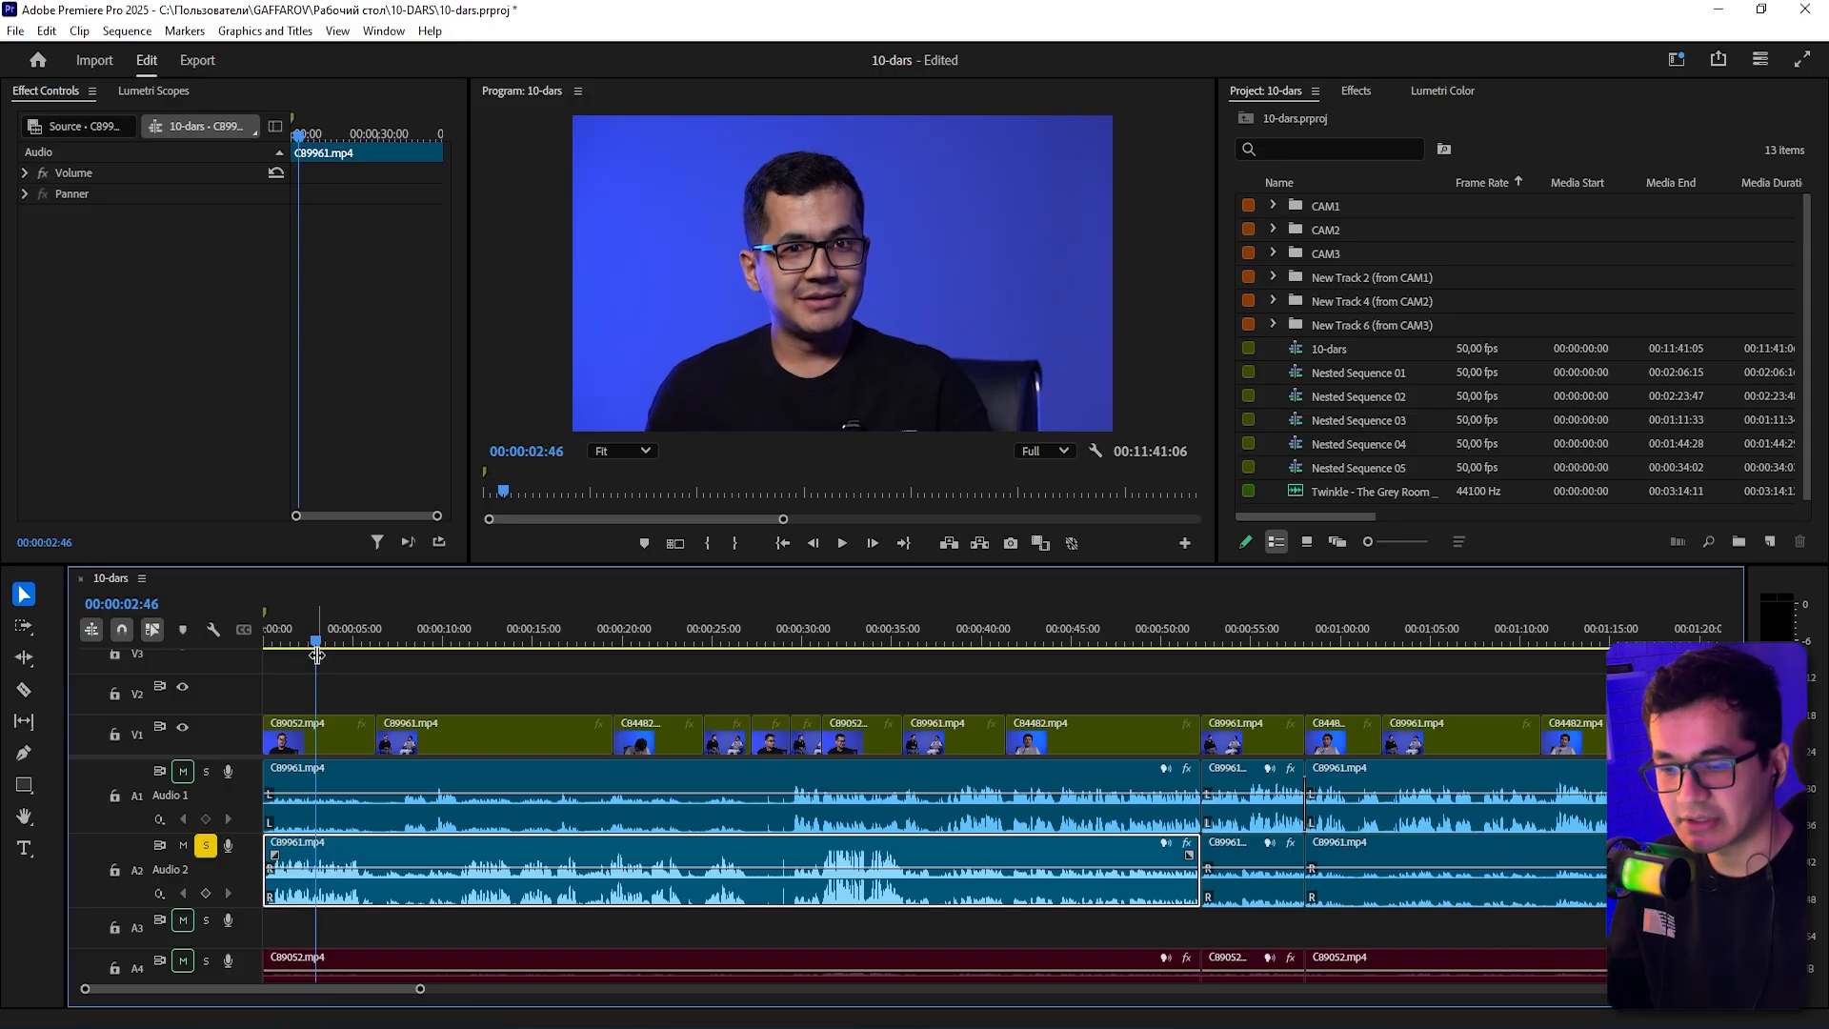
- Play the soloed Audio 2 clip at several points between about 6 and 26 seconds, checking its level on the audio meters
drag(461, 640, 377, 661)
key(space)
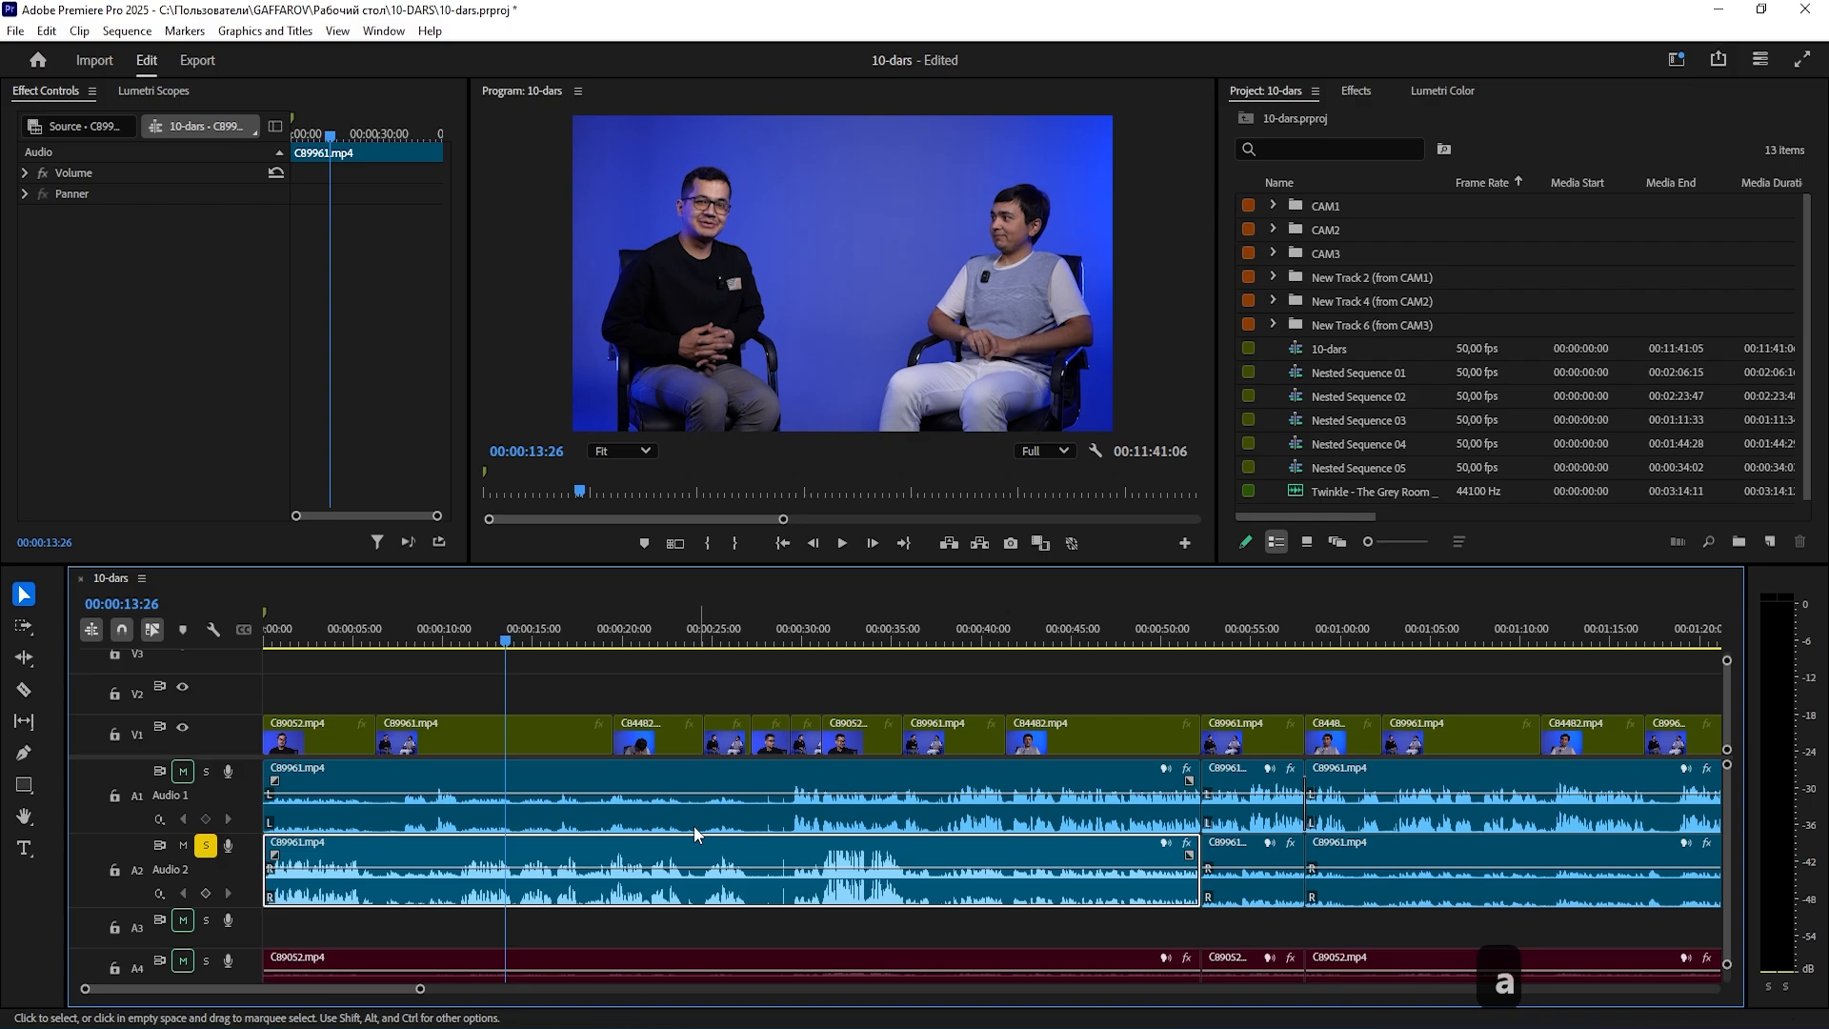
key(space)
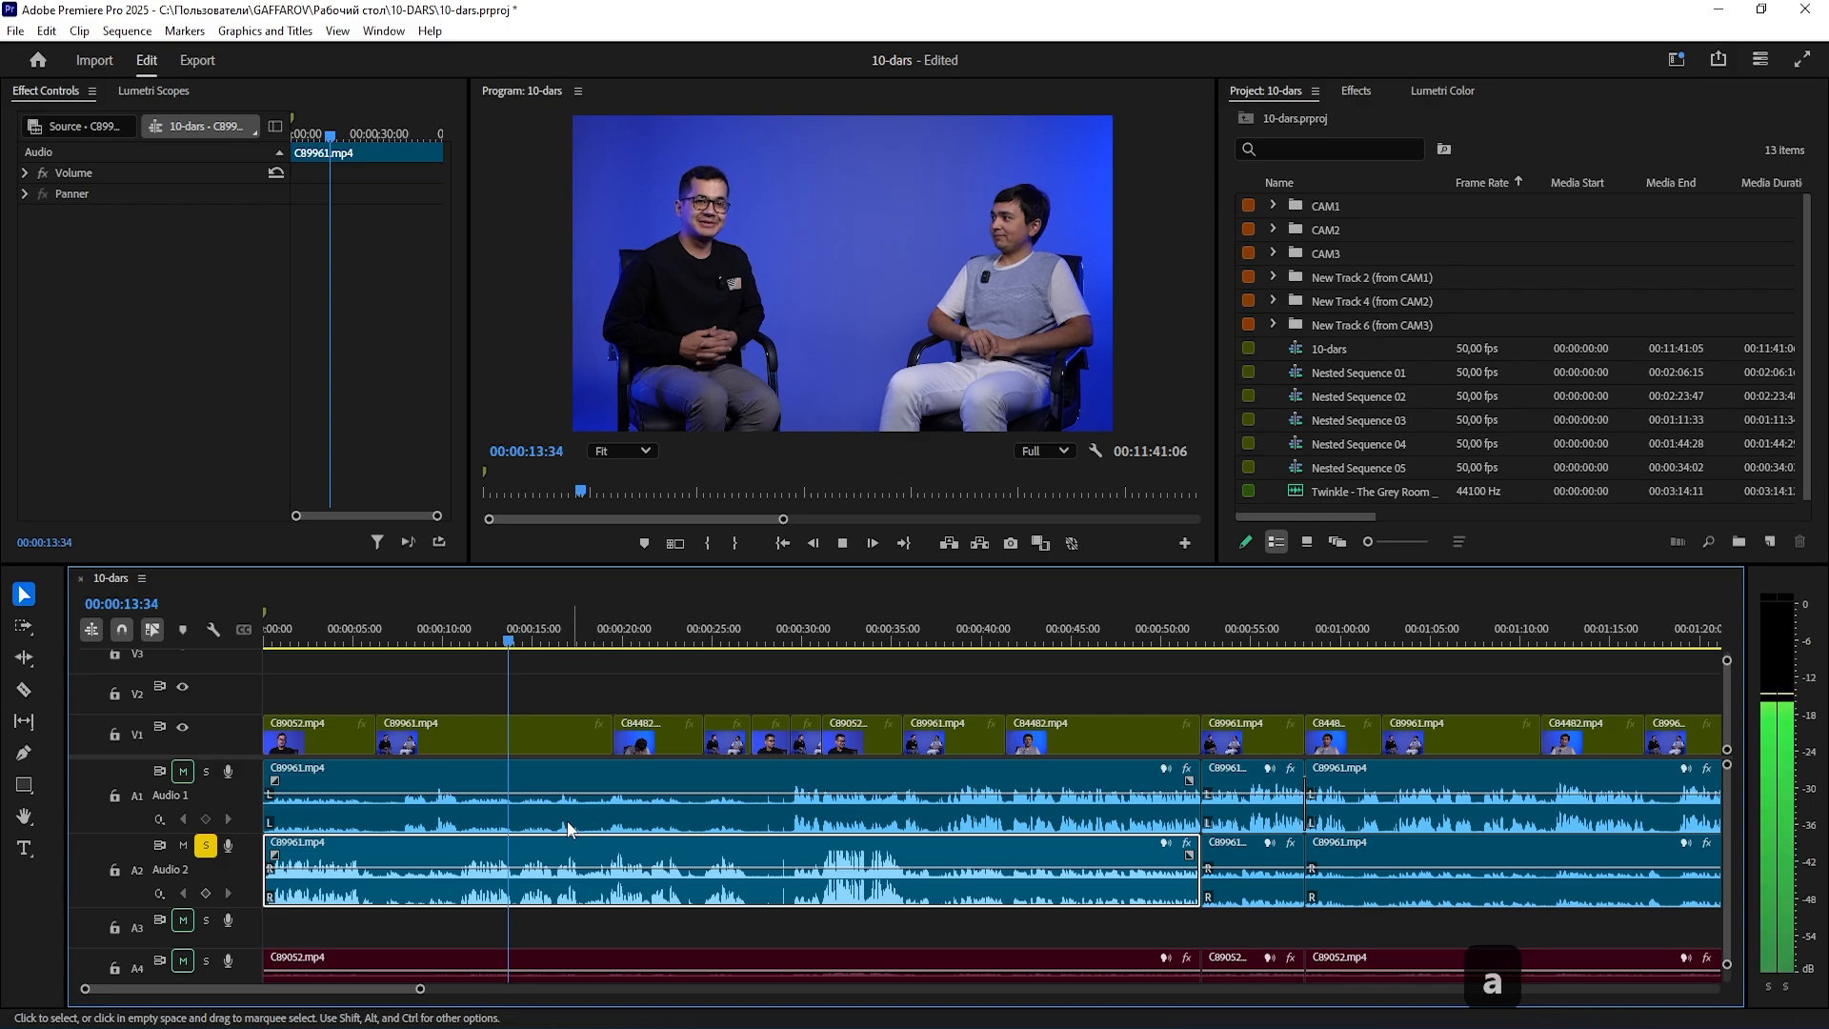
click(531, 623)
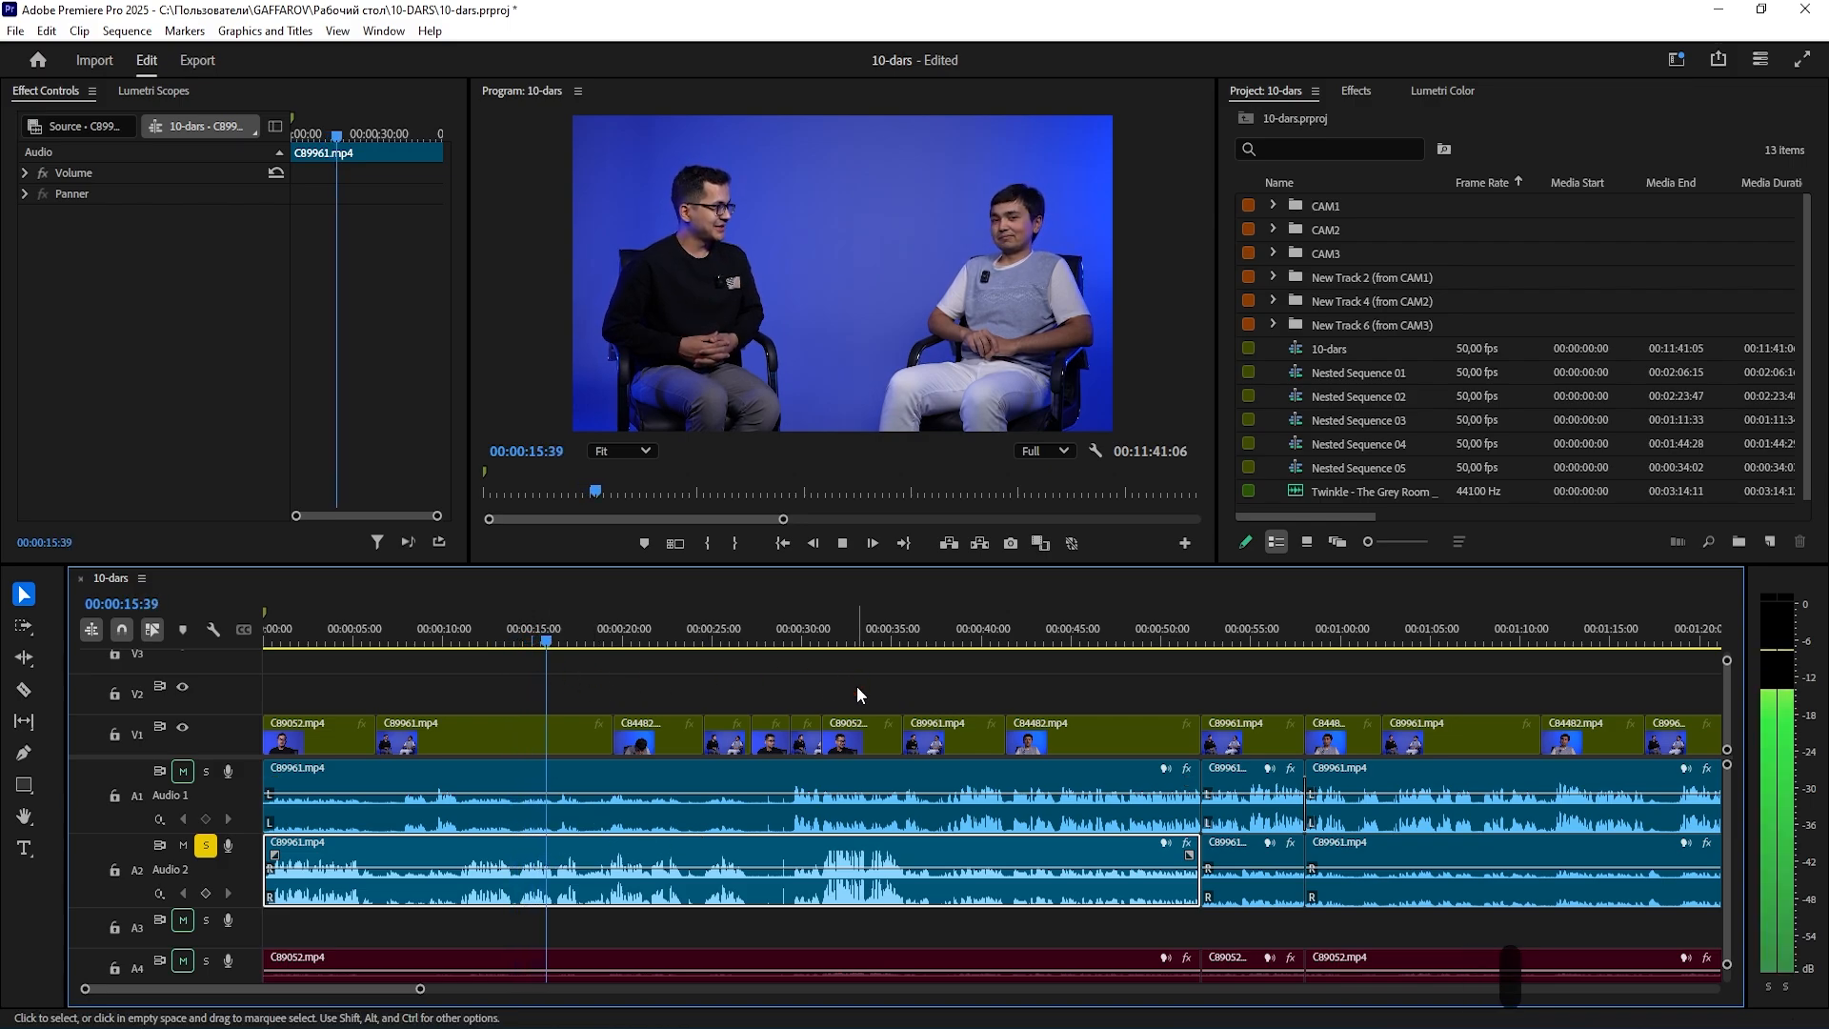
click(633, 645)
key(space)
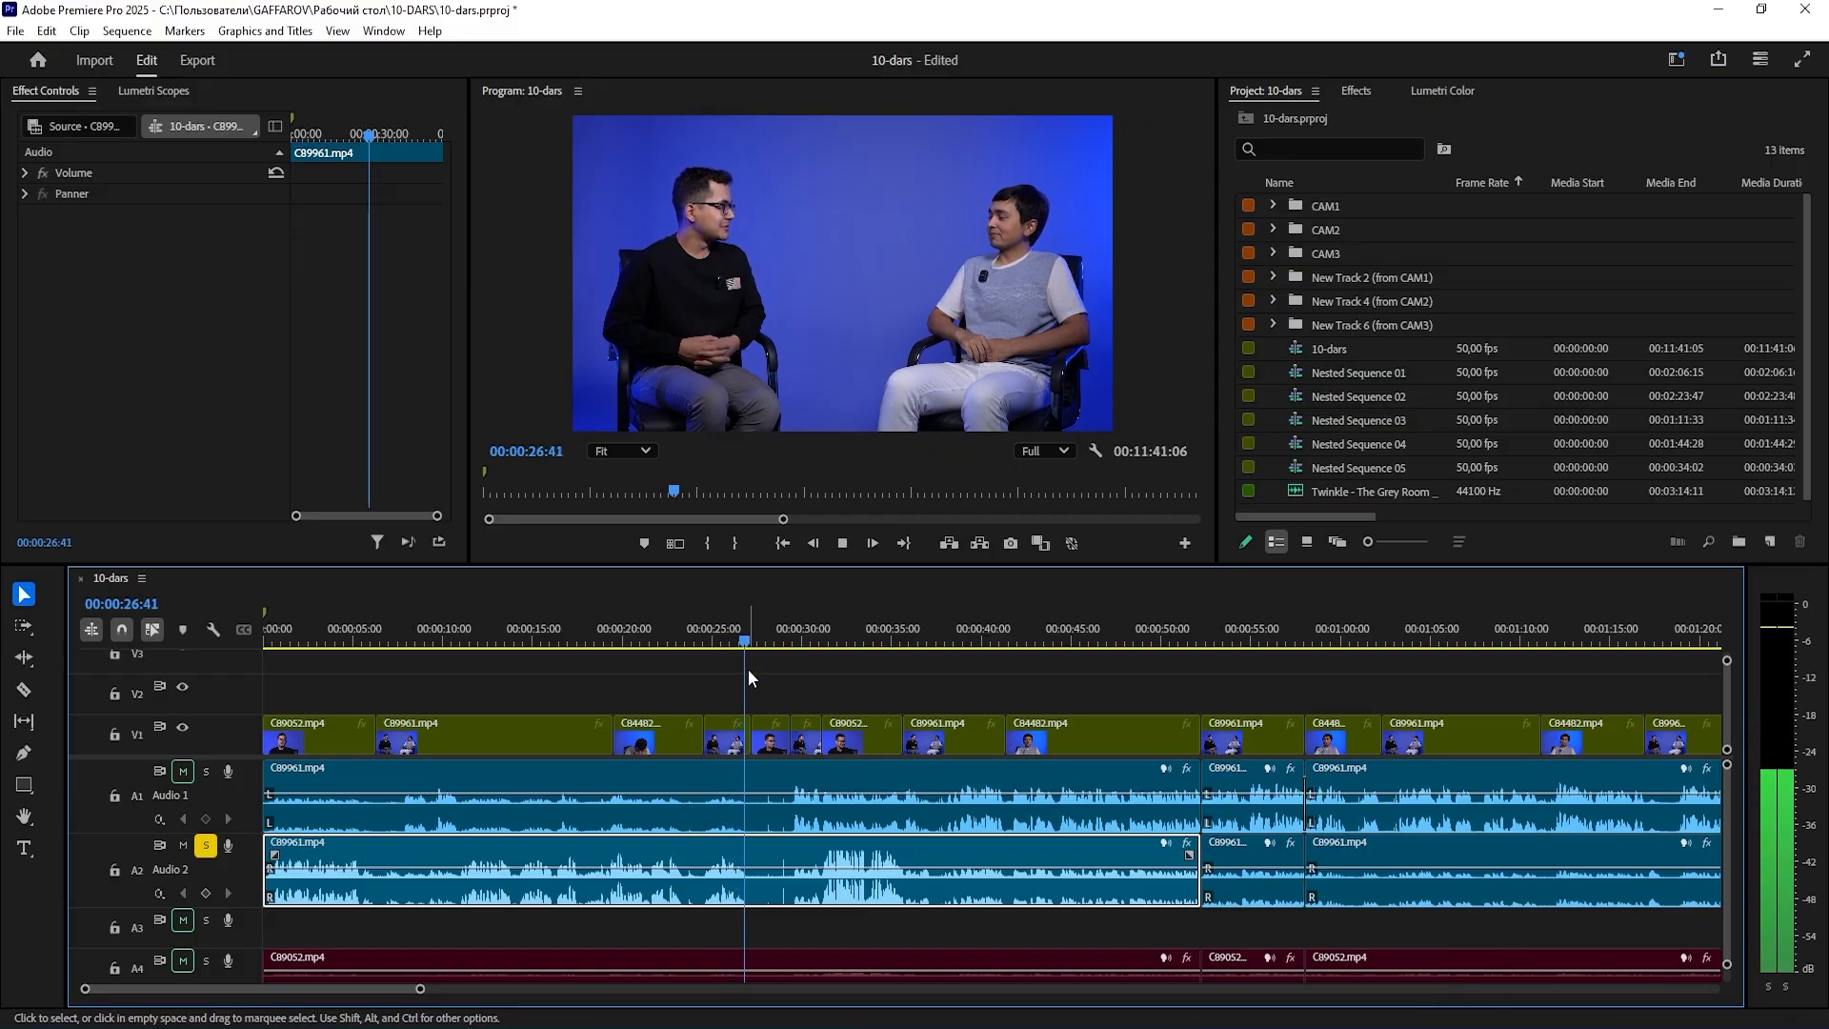
key(space)
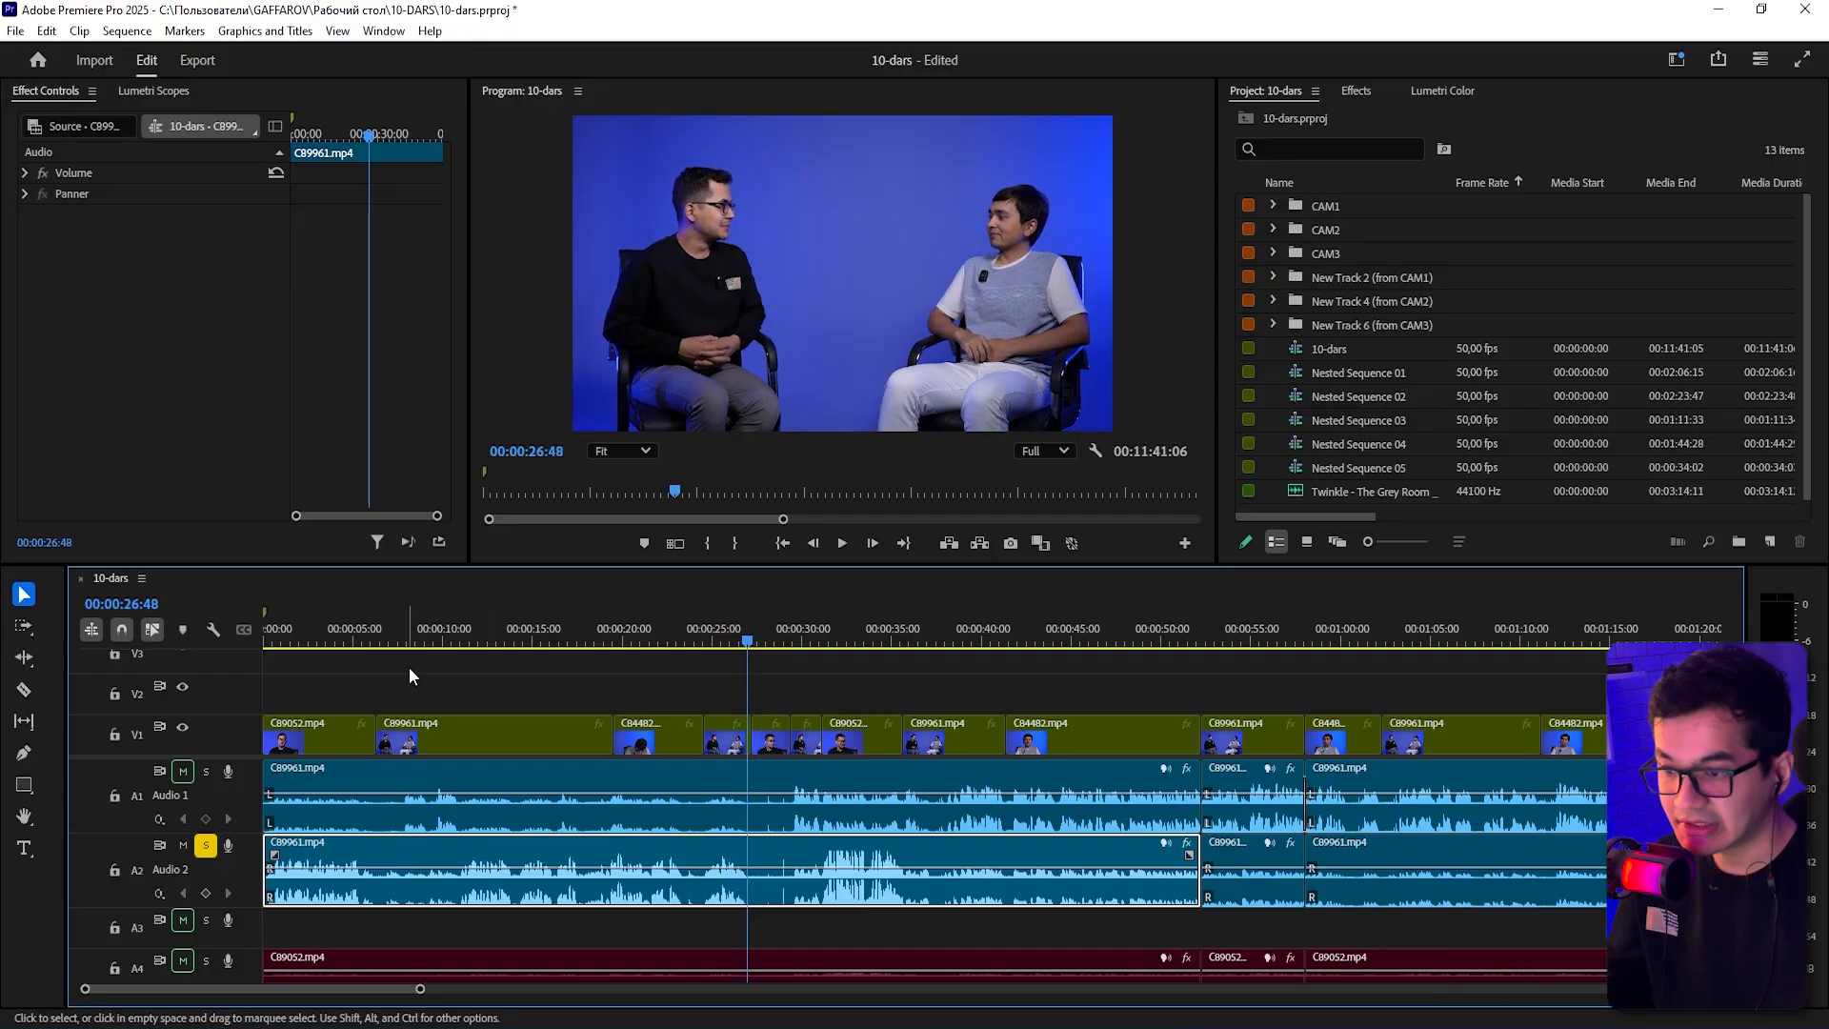
- Replay the Audio 2 clip from about 4 seconds and inspect the waveform of the quiet passage starting near 6 seconds
click(377, 636)
key(equal)
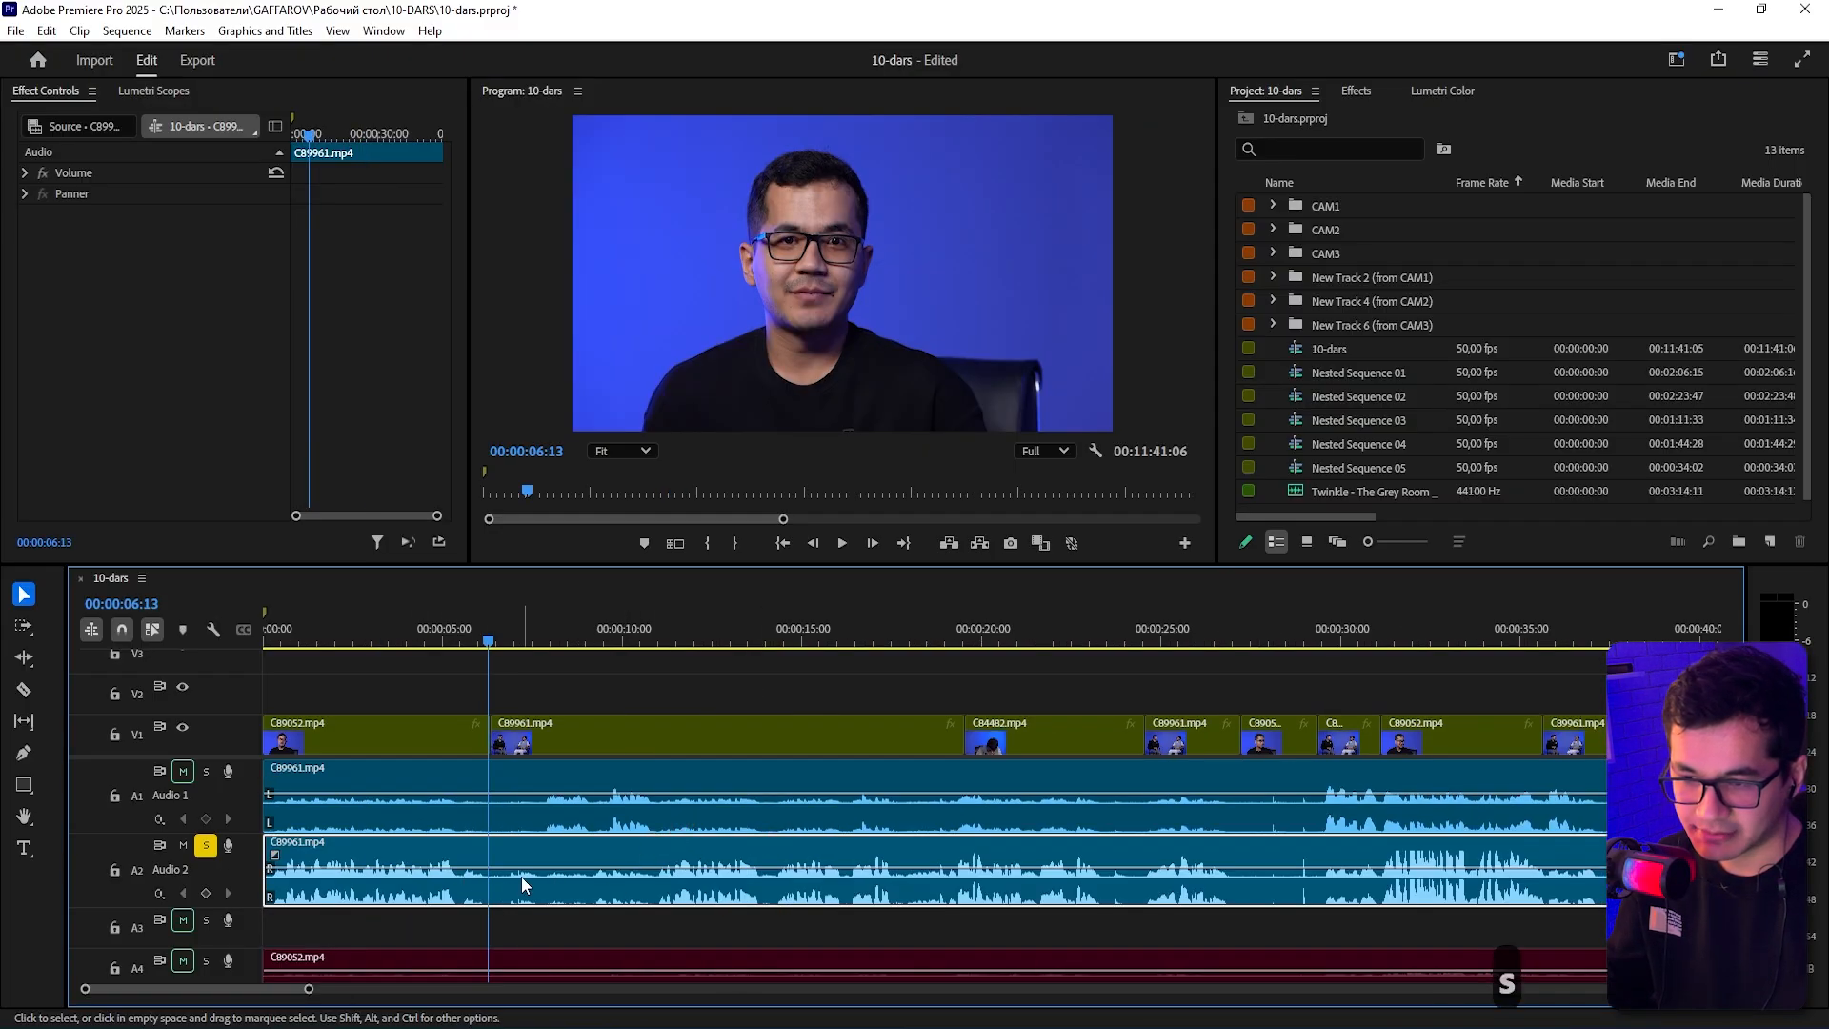
click(401, 636)
key(space)
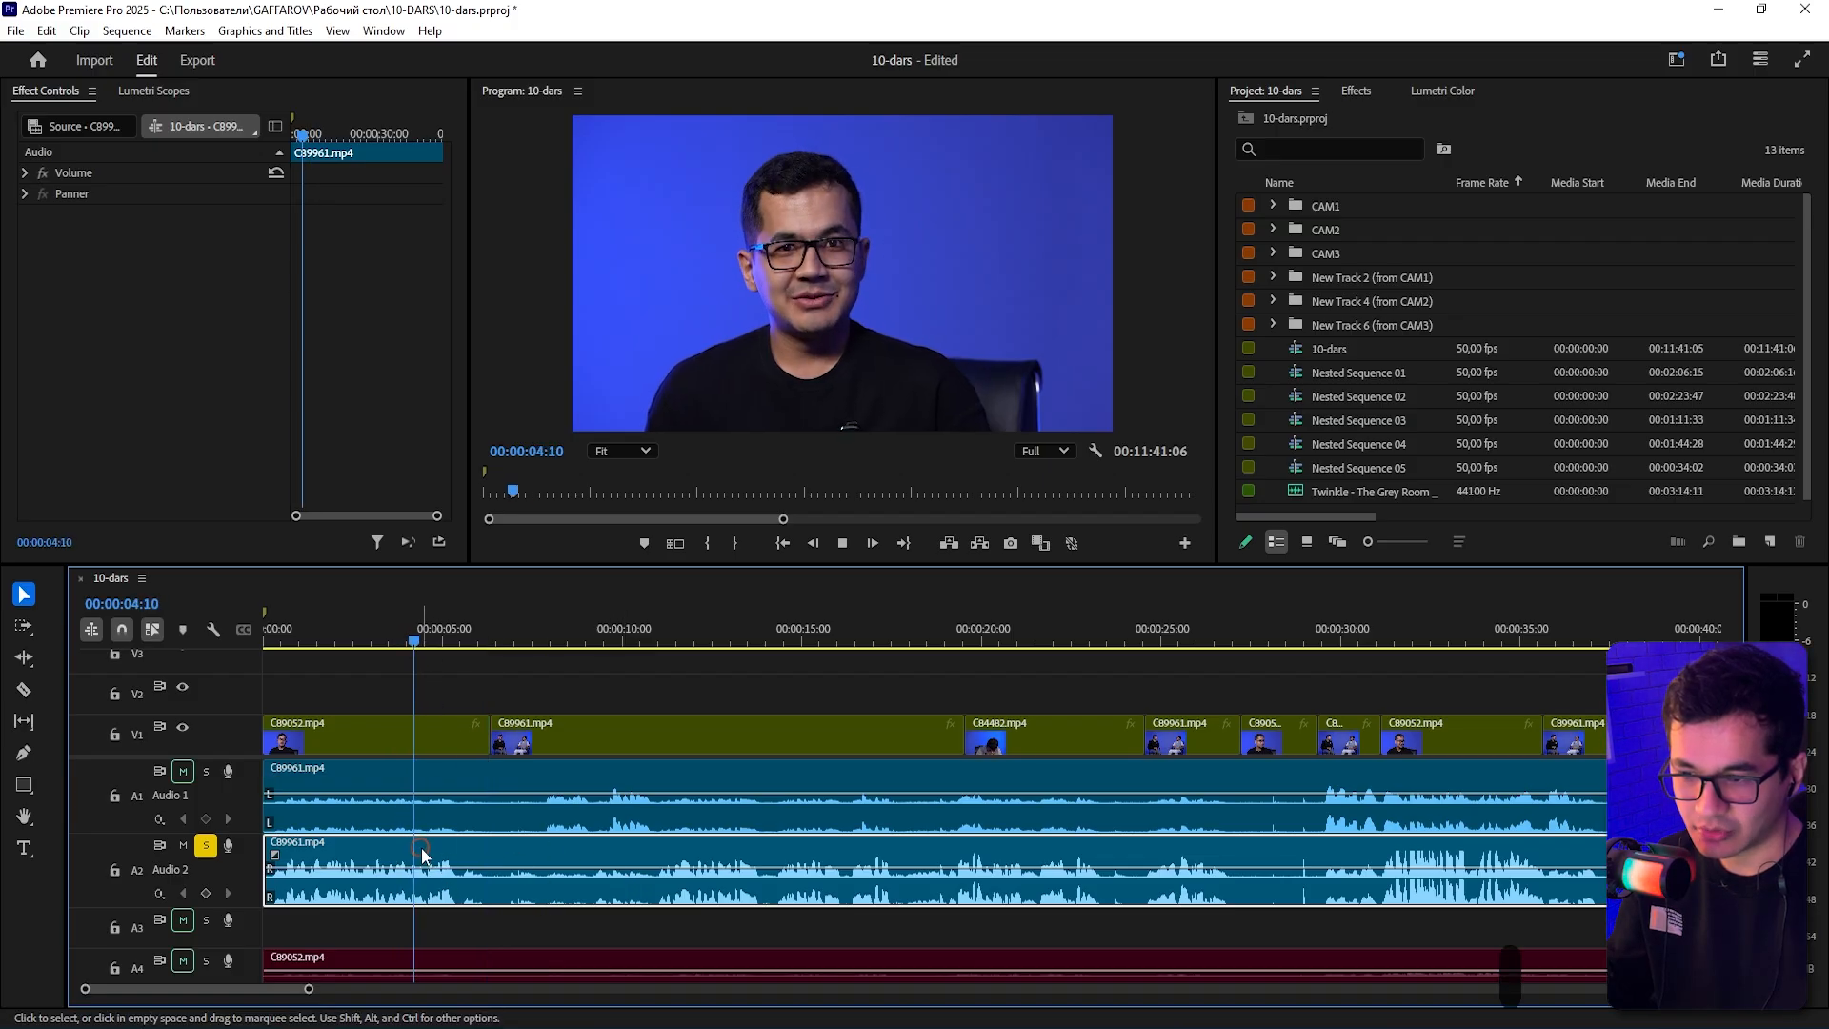
key(space)
click(538, 636)
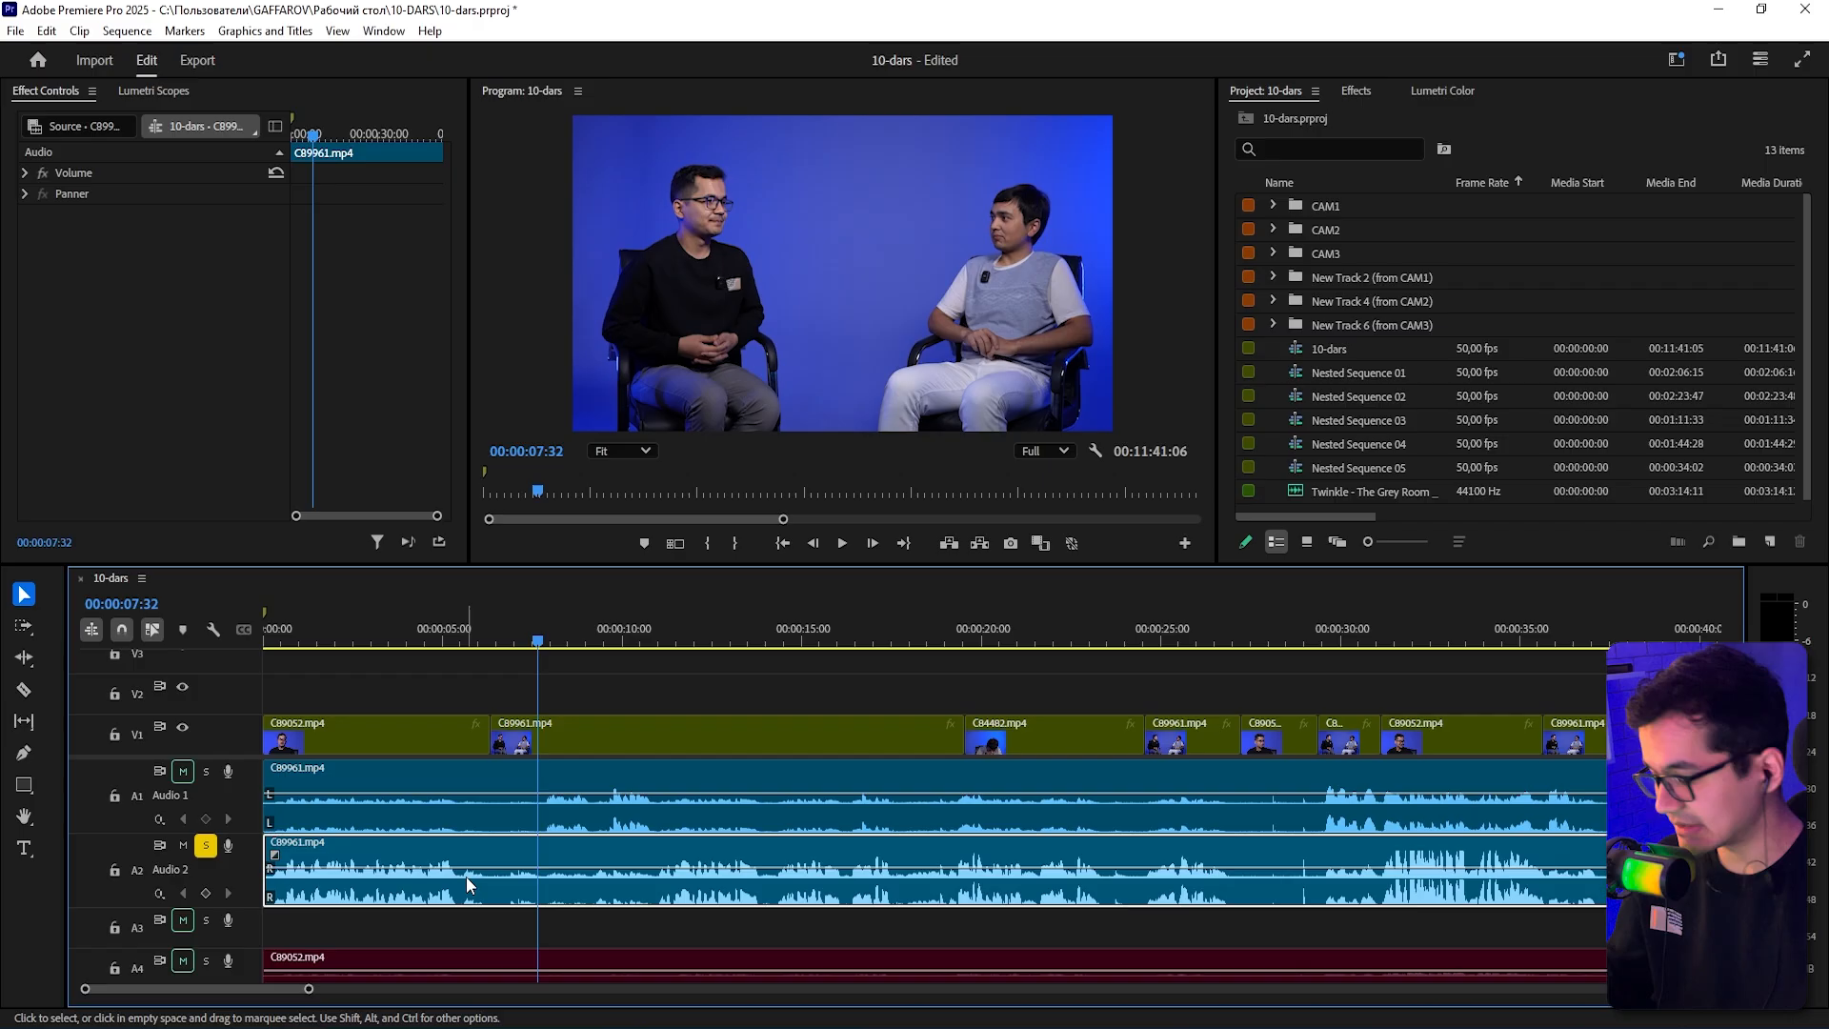
- Try splitting the first Audio 2 clip with the Razor tool around the quiet passage between about 6 and 11 seconds, and select that piece
key(c)
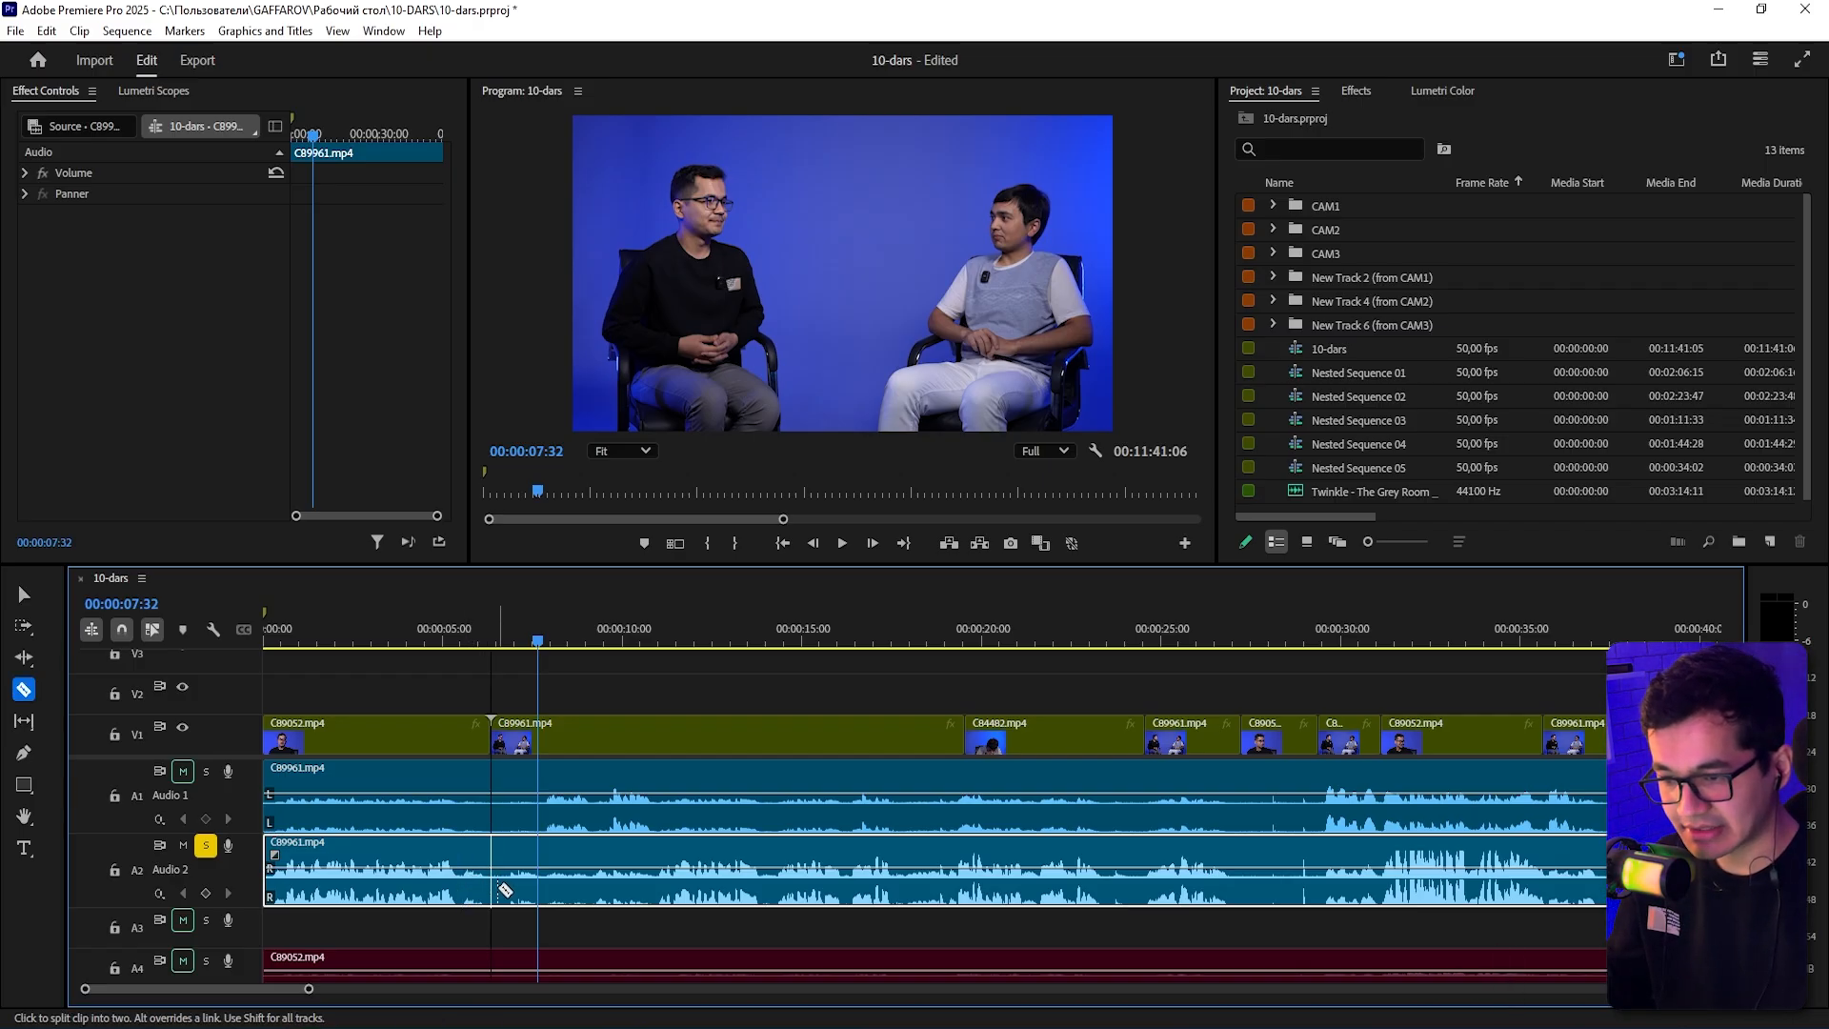
click(501, 886)
key(v)
click(584, 900)
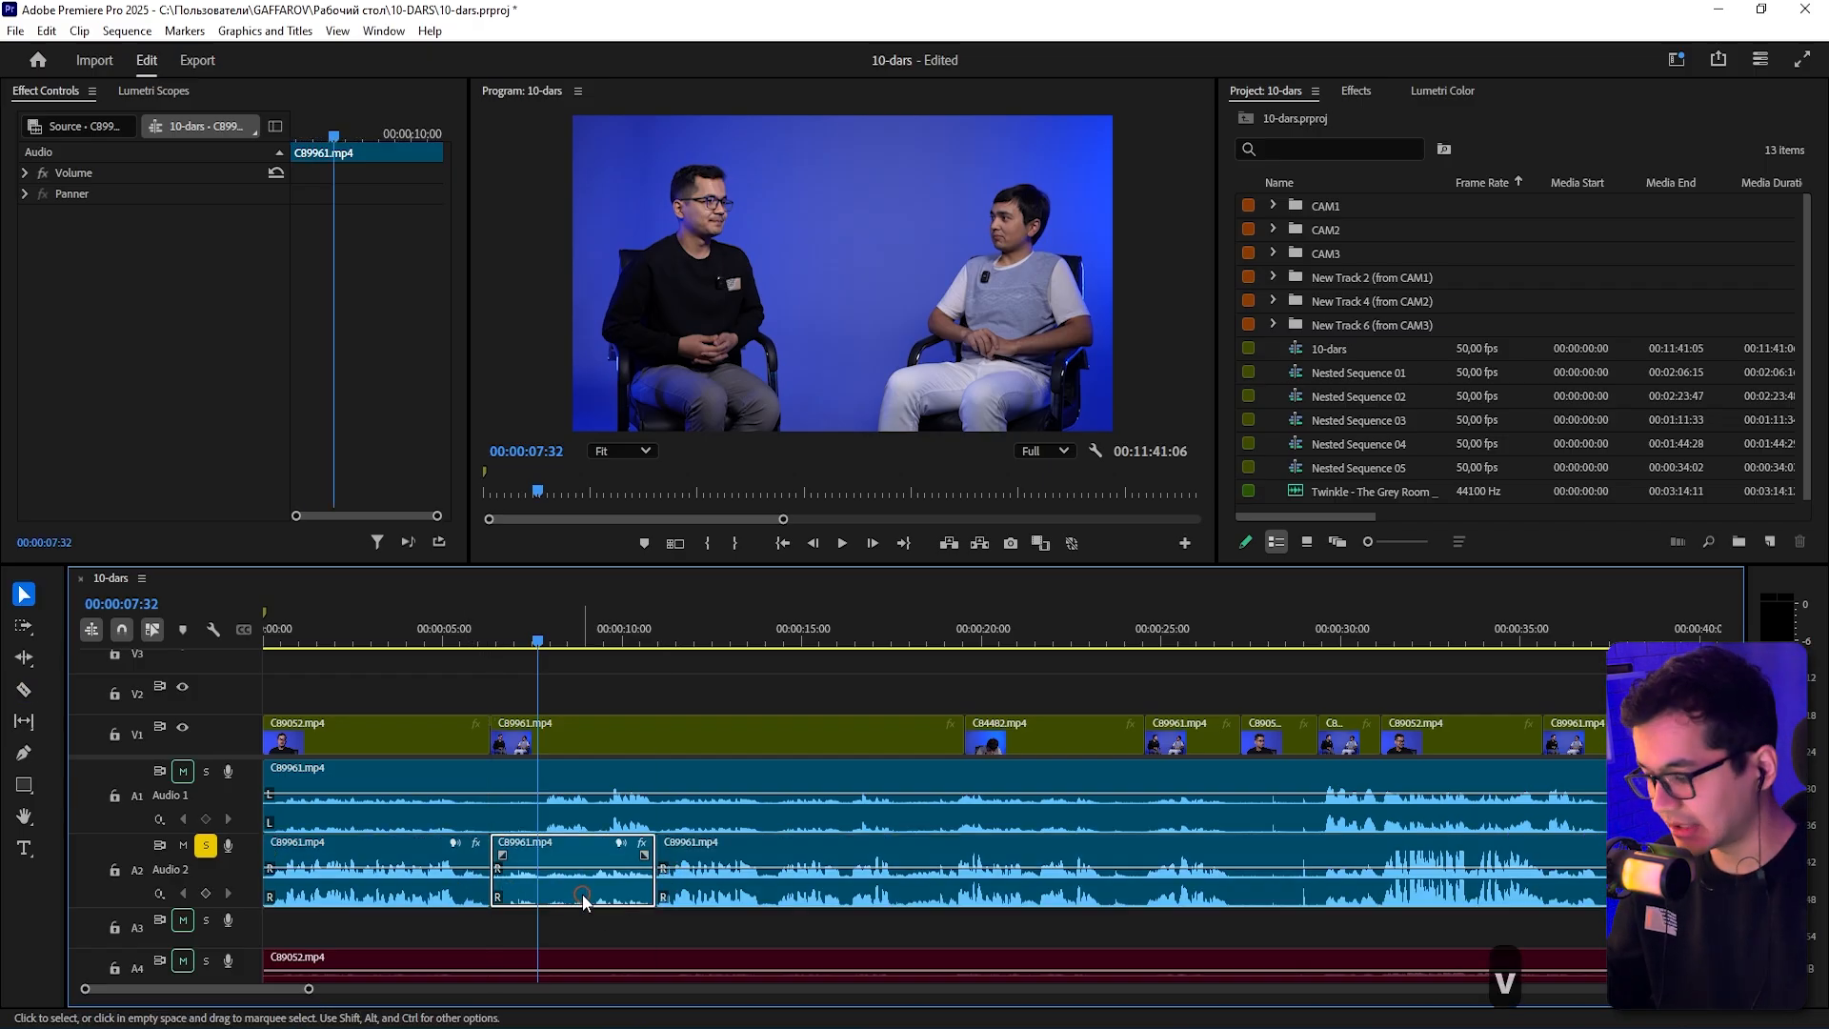
- Adjust the audio gain of the selected quiet Audio 2 piece by +10 dB
text(g)
text(+)
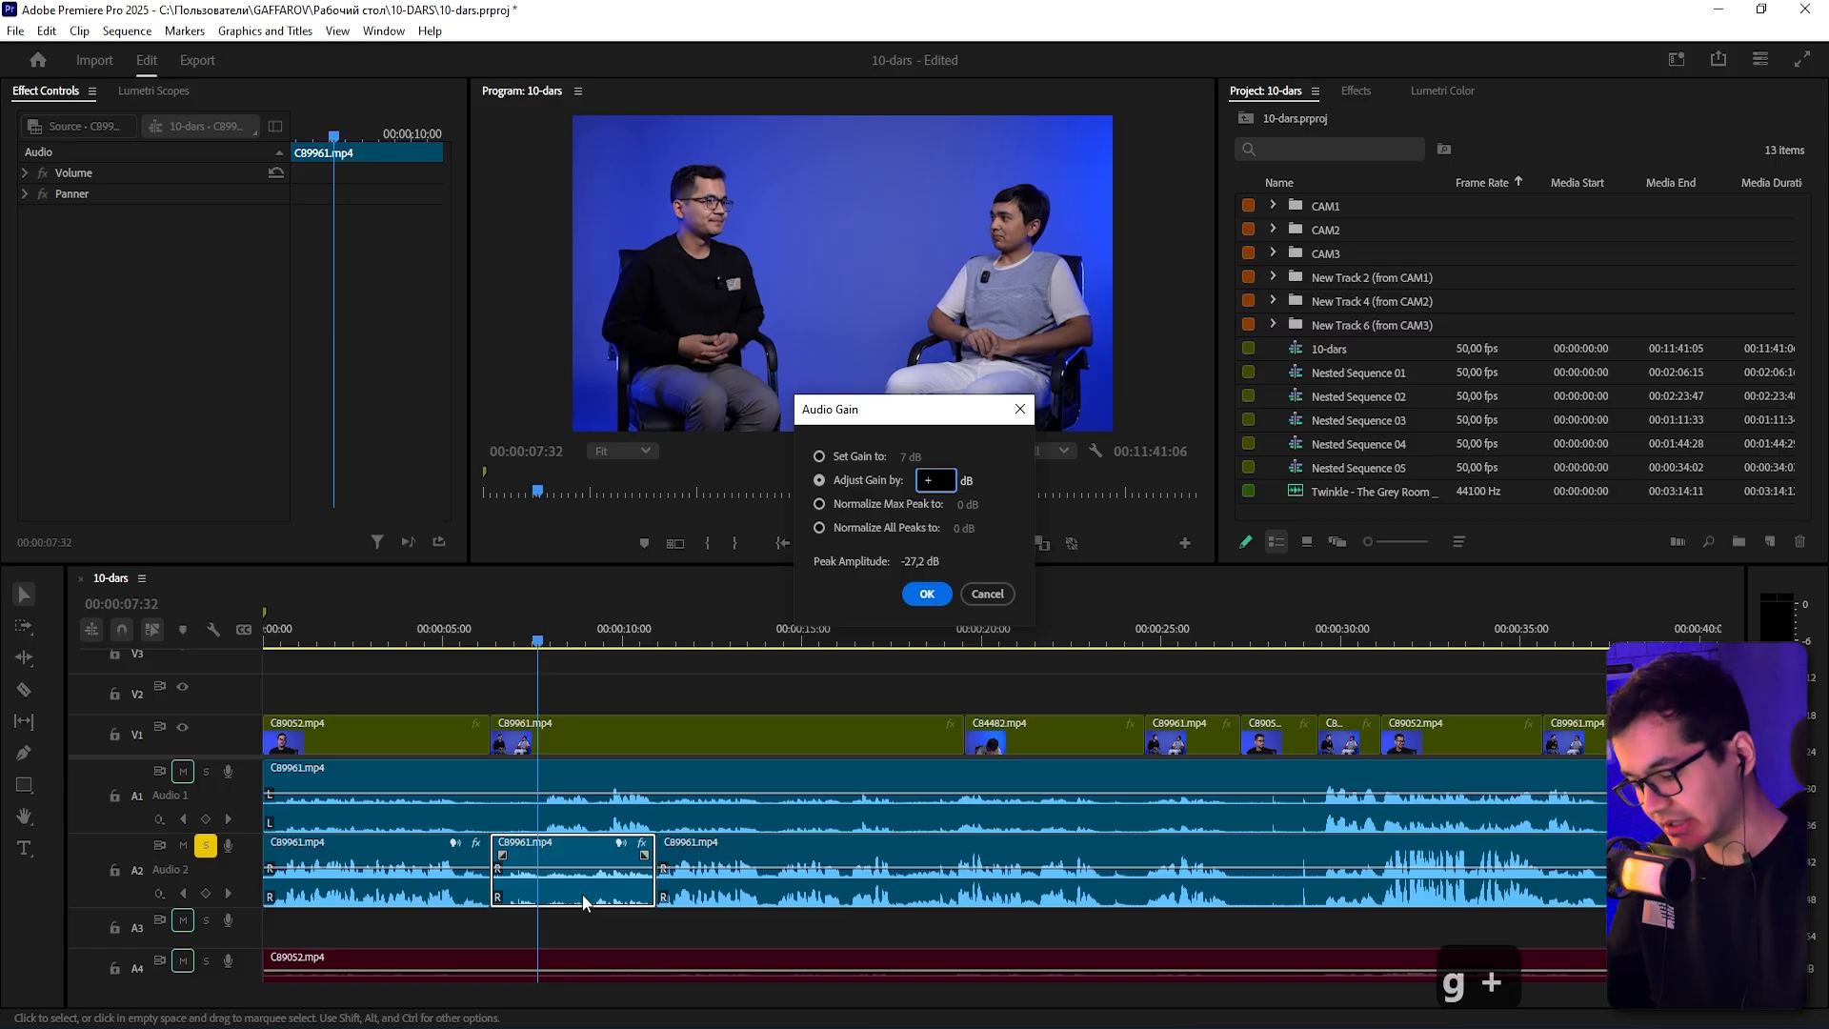
text(10)
key(Return)
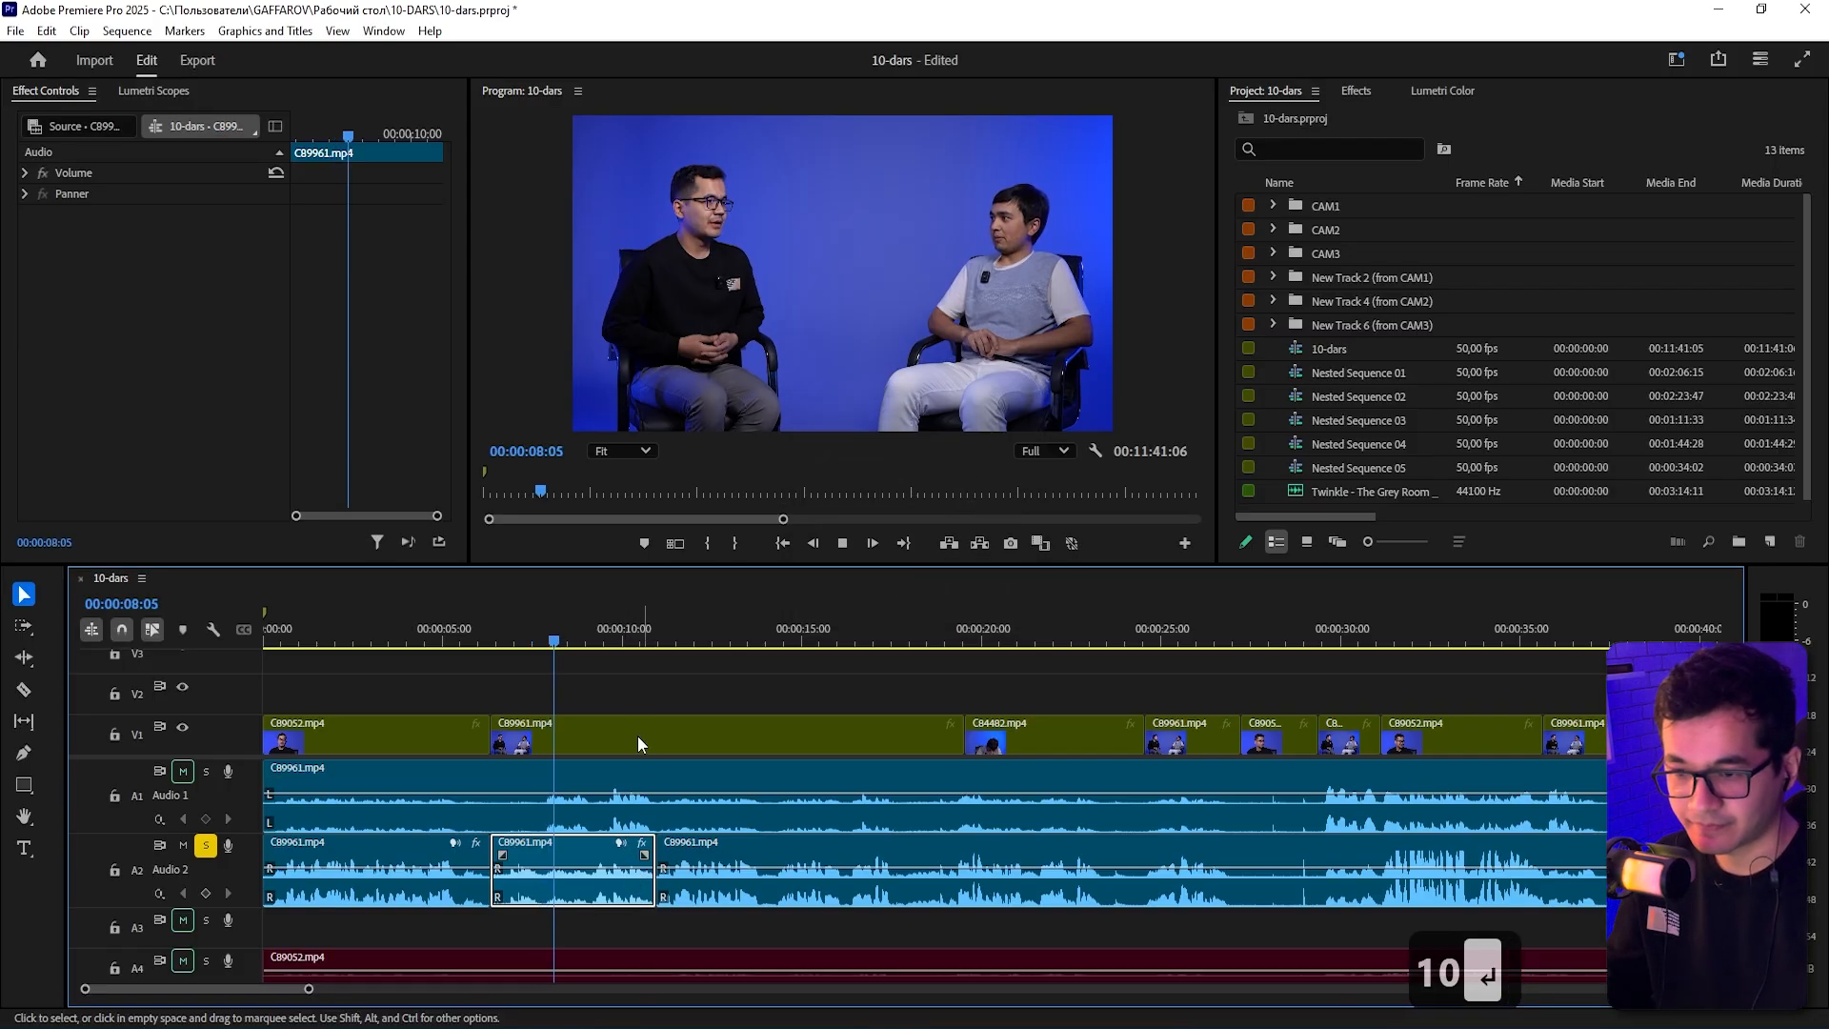
- Replay the boosted Audio 2 passage, and undo its gain change and the cuts around it
click(734, 688)
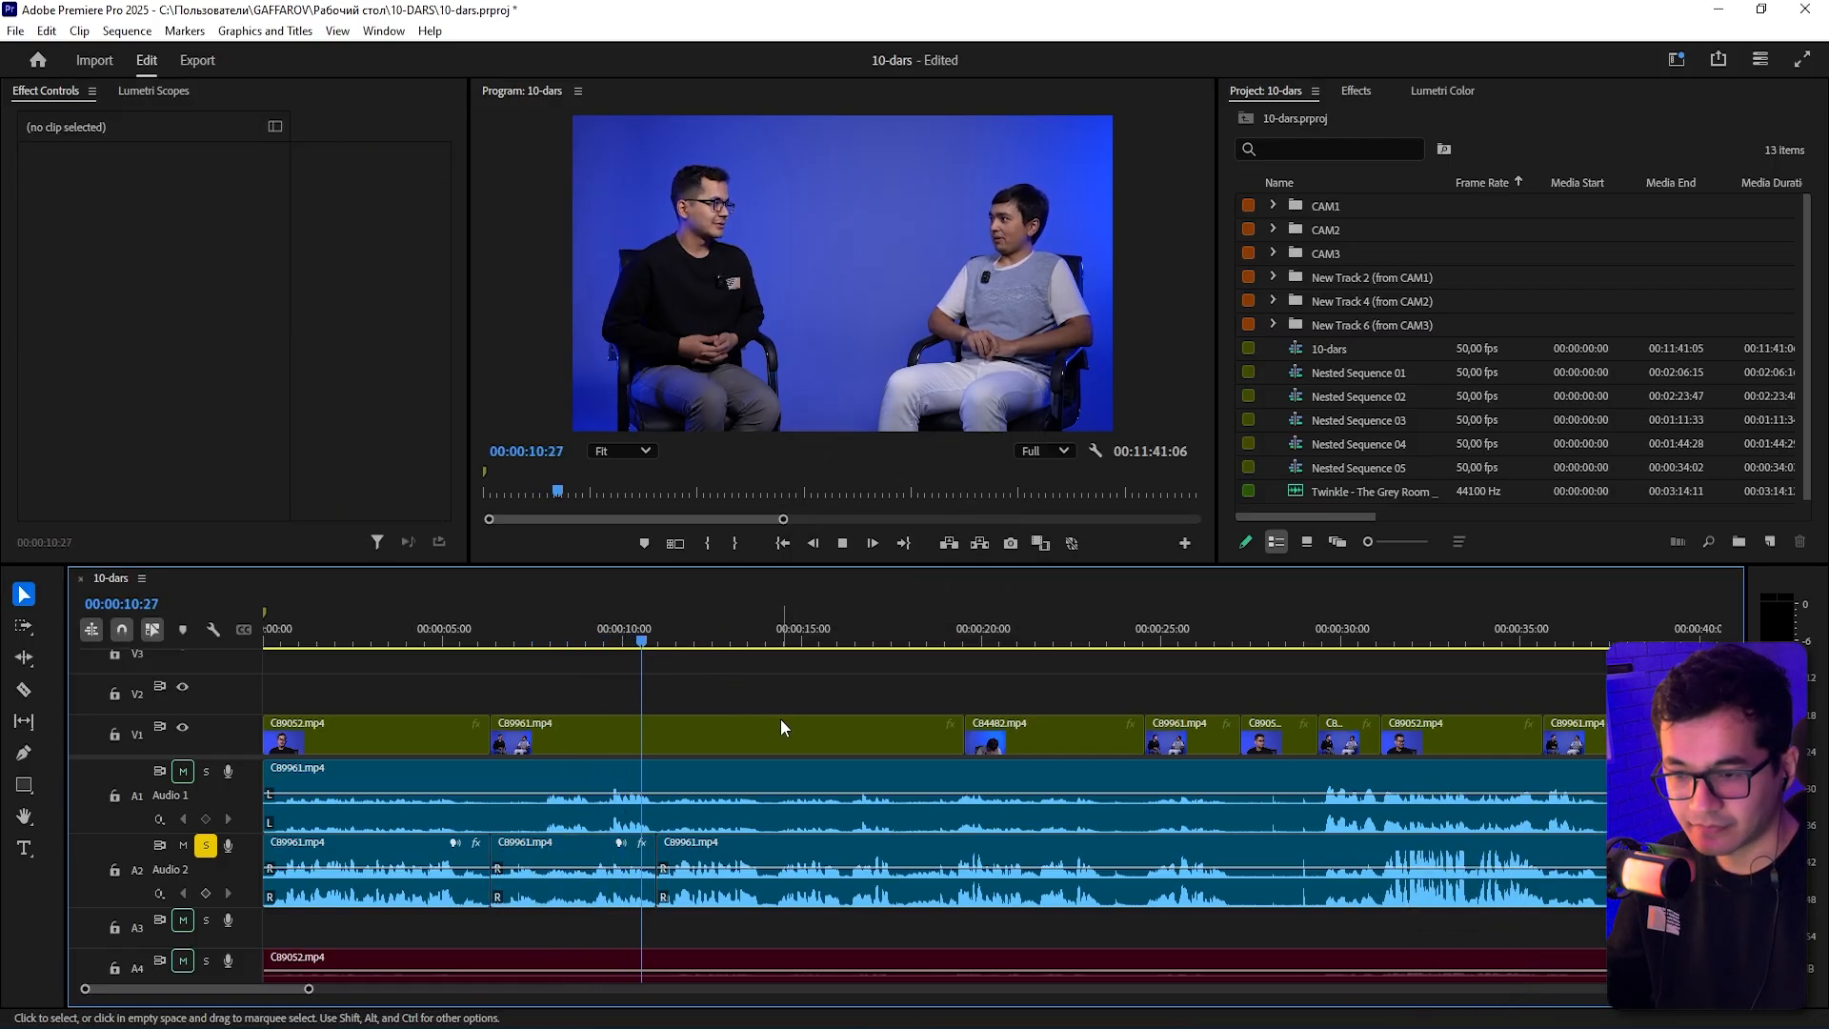
click(508, 640)
click(581, 682)
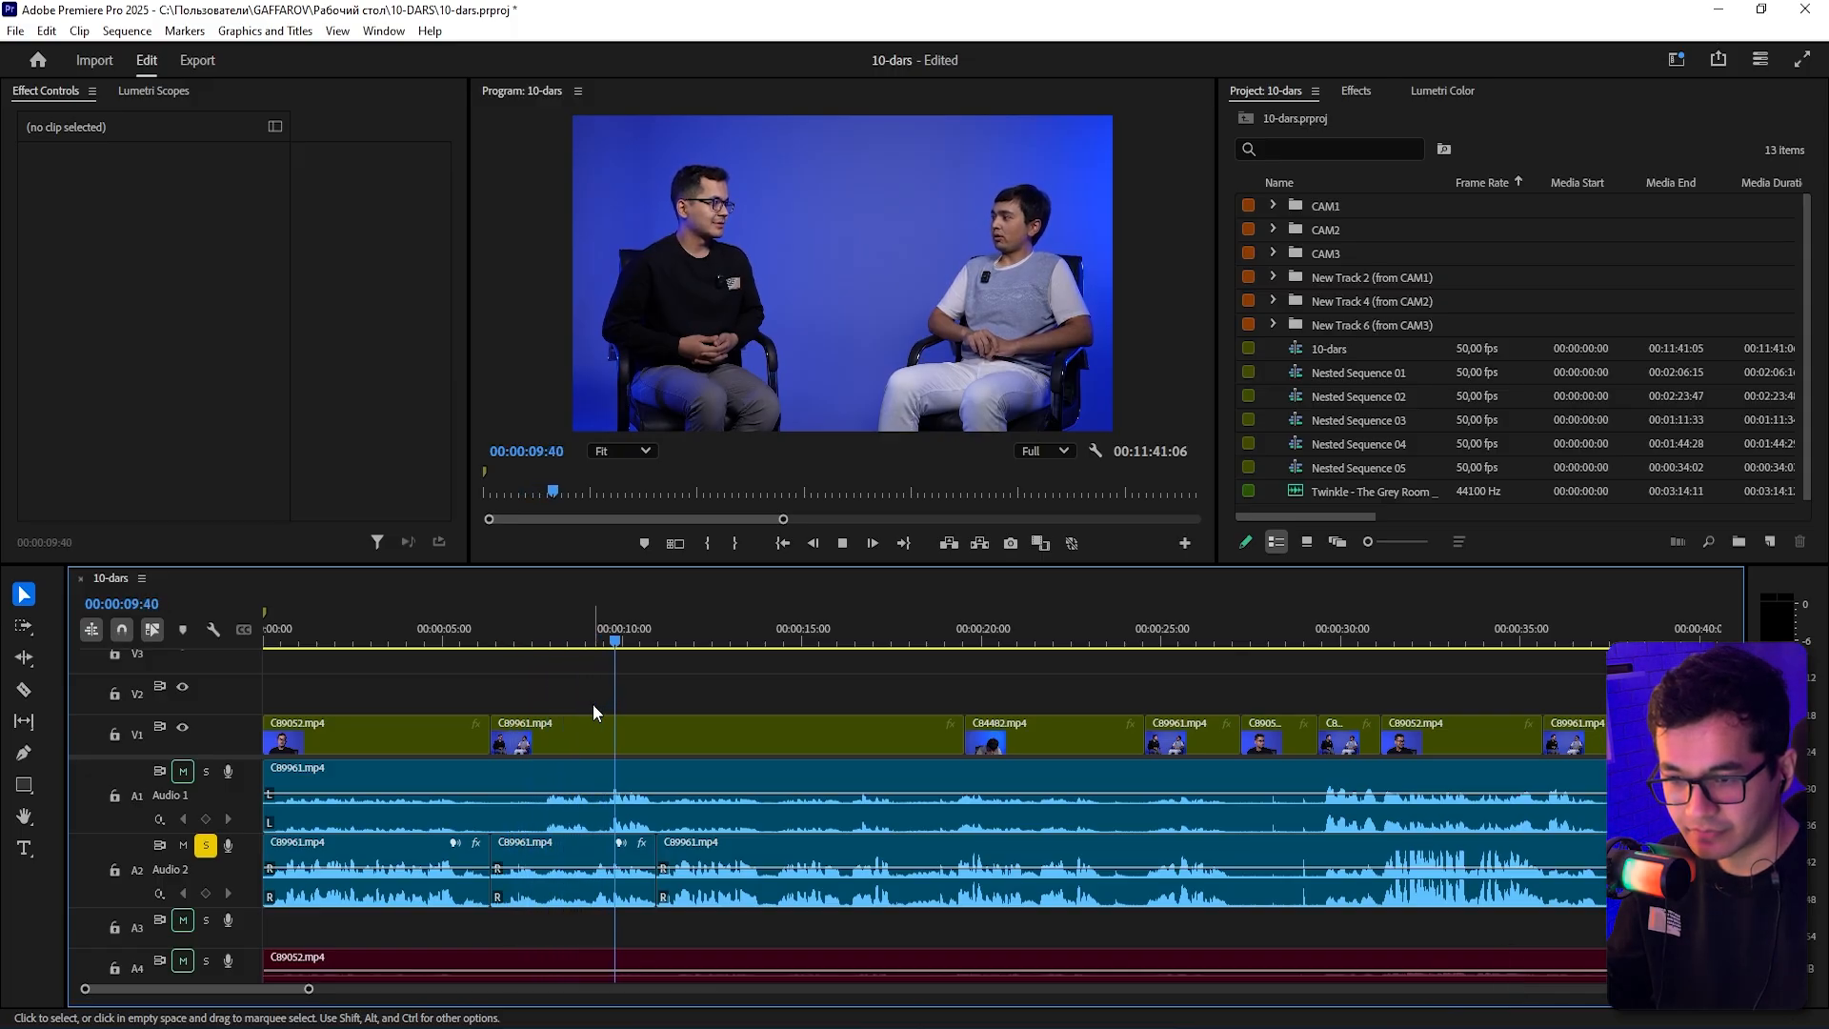
key(space)
key(ctrl+z)
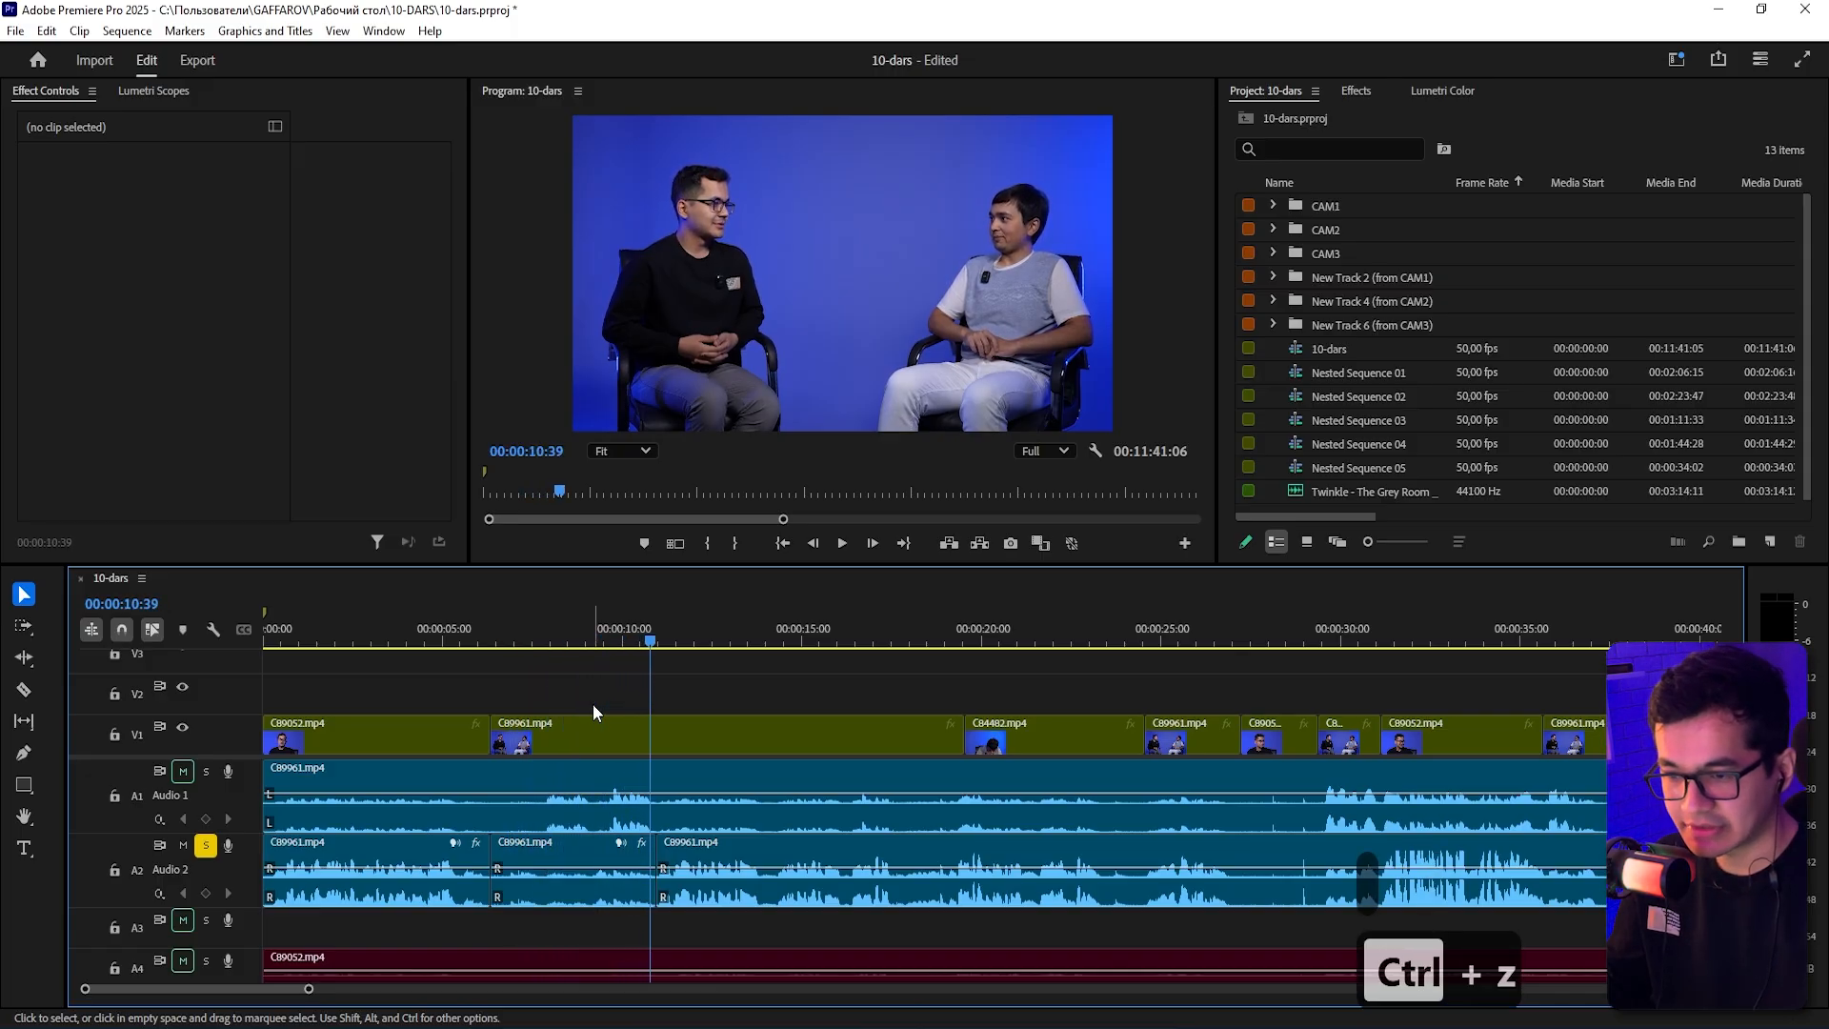
key(ctrl+z)
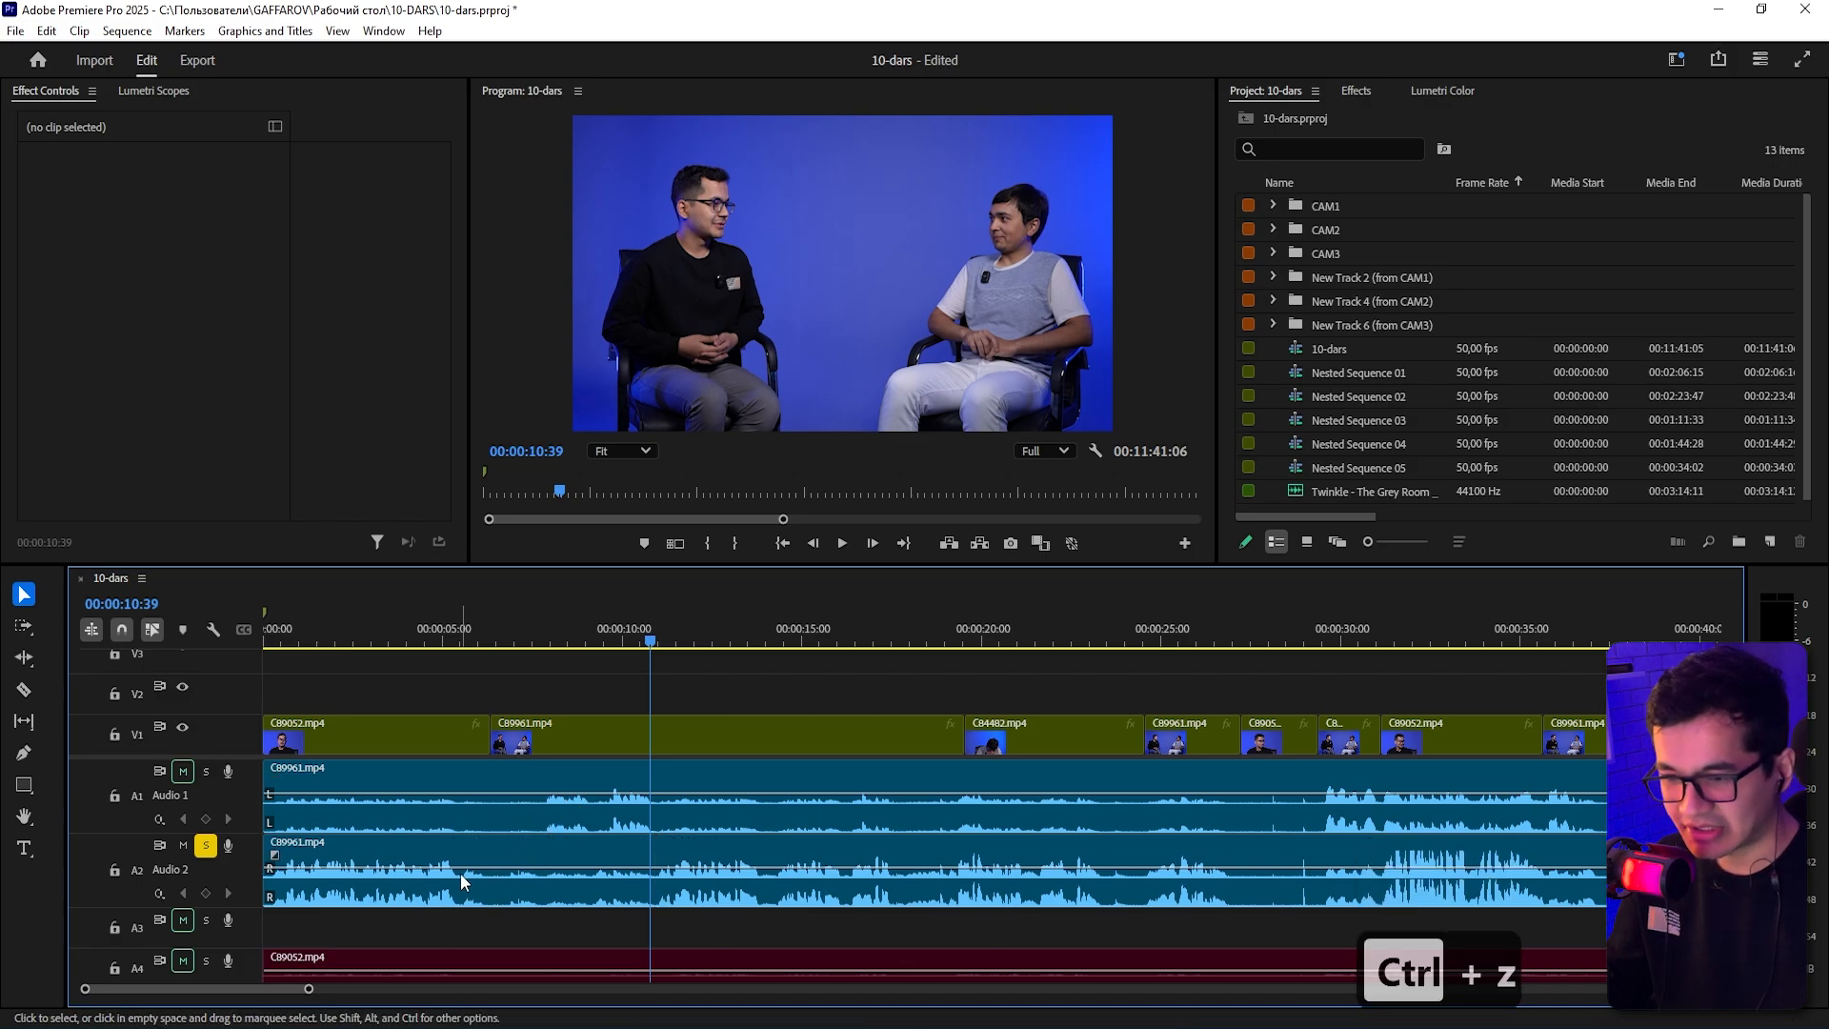
- Replay the quiet Audio 2 passage from about 6 seconds and try raising the whole clip's volume line
click(497, 640)
key(space)
key(s)
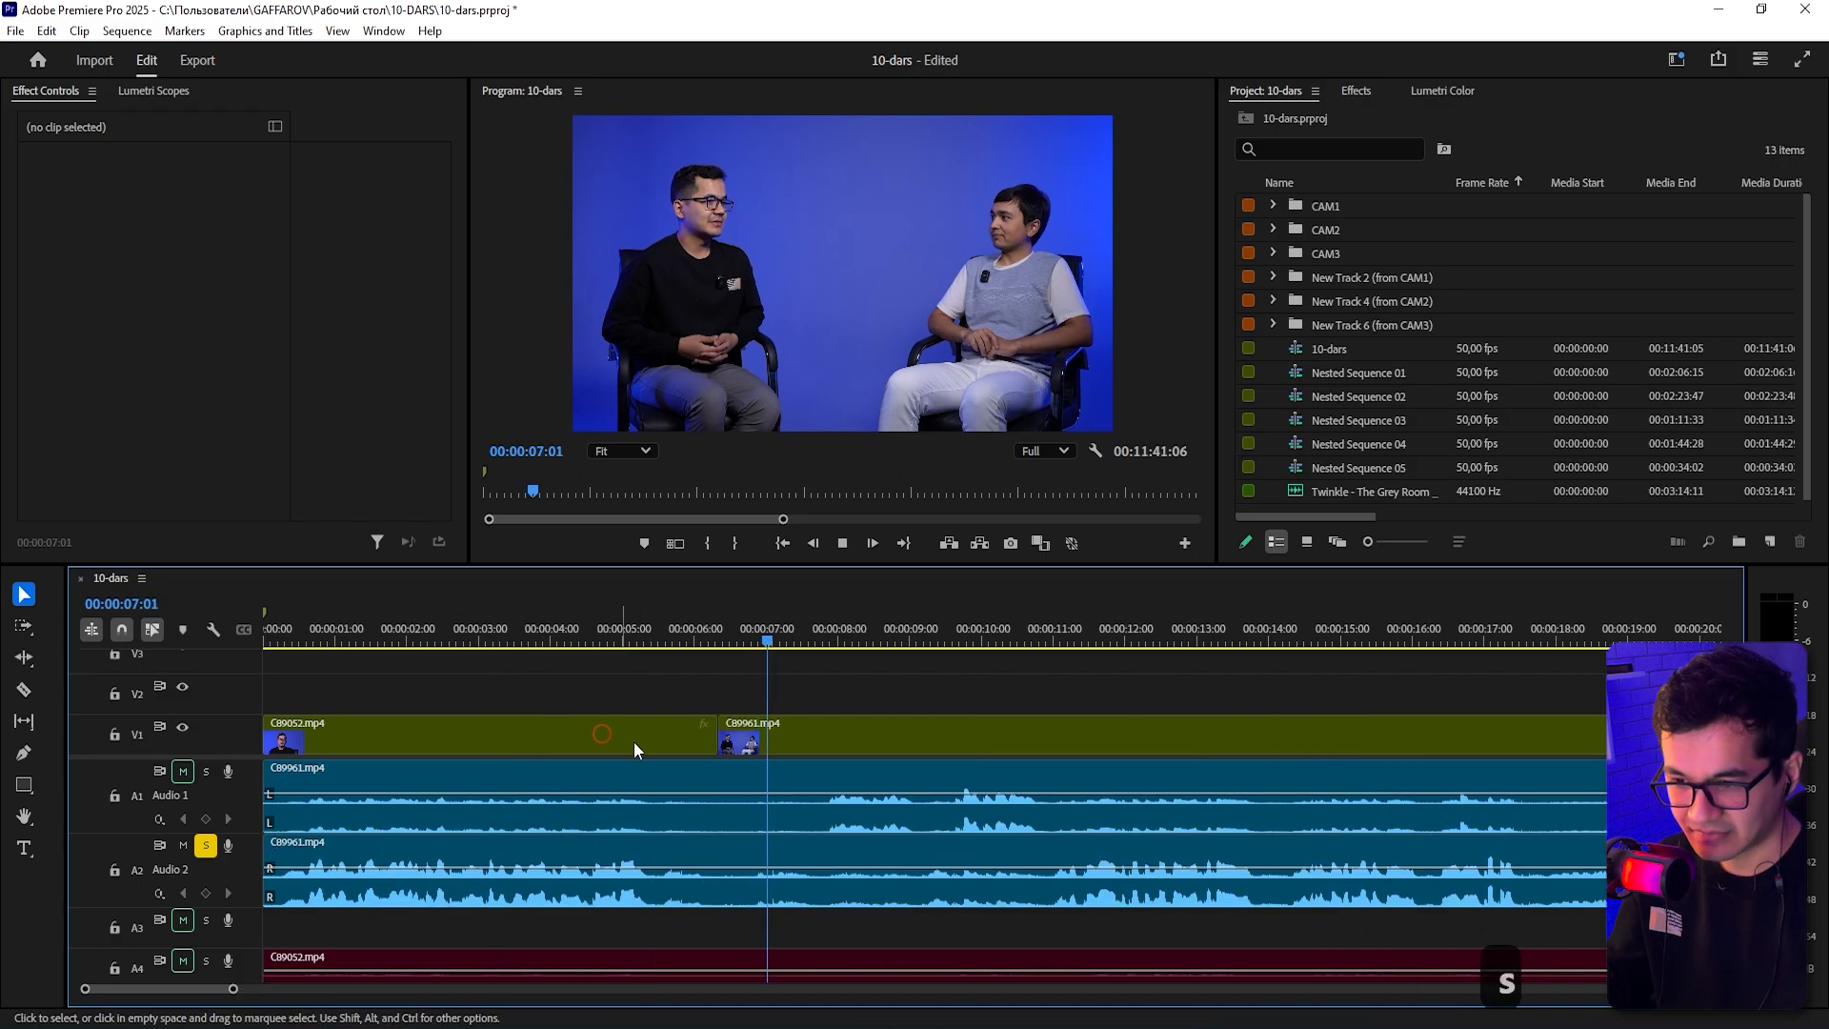
key(space)
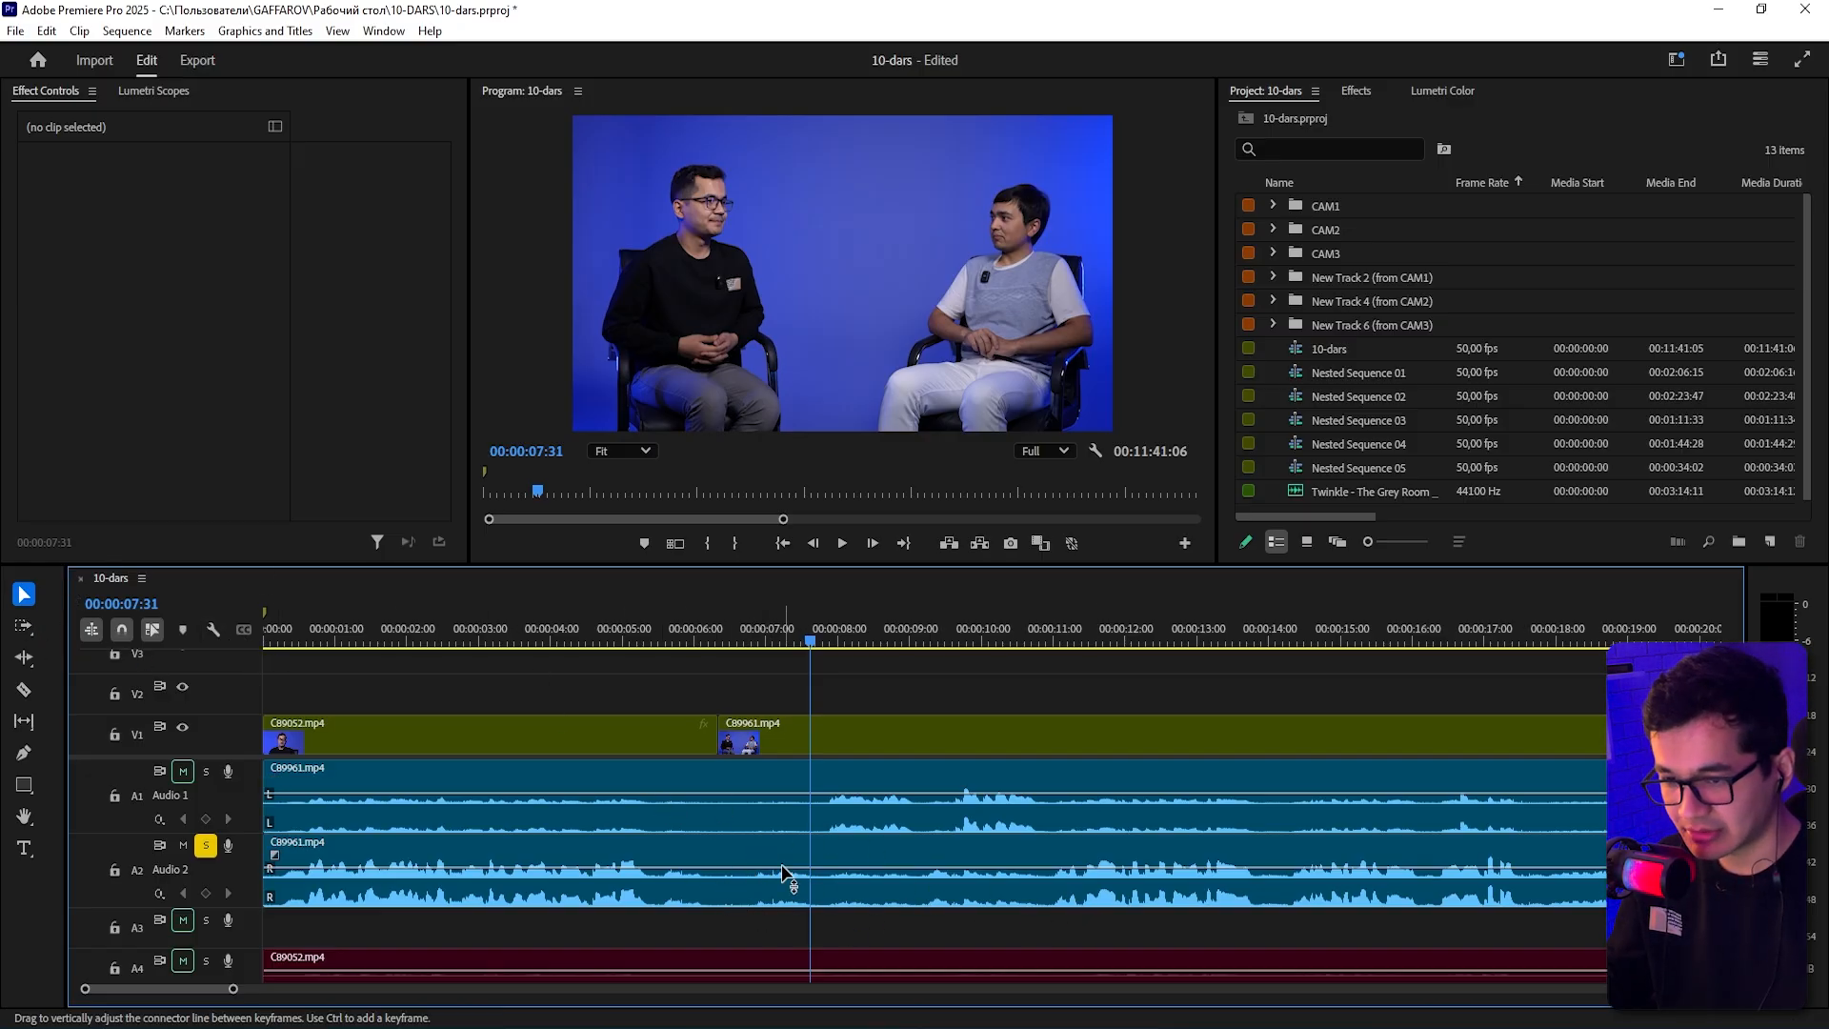
drag(739, 865, 739, 838)
key(ctrl+z)
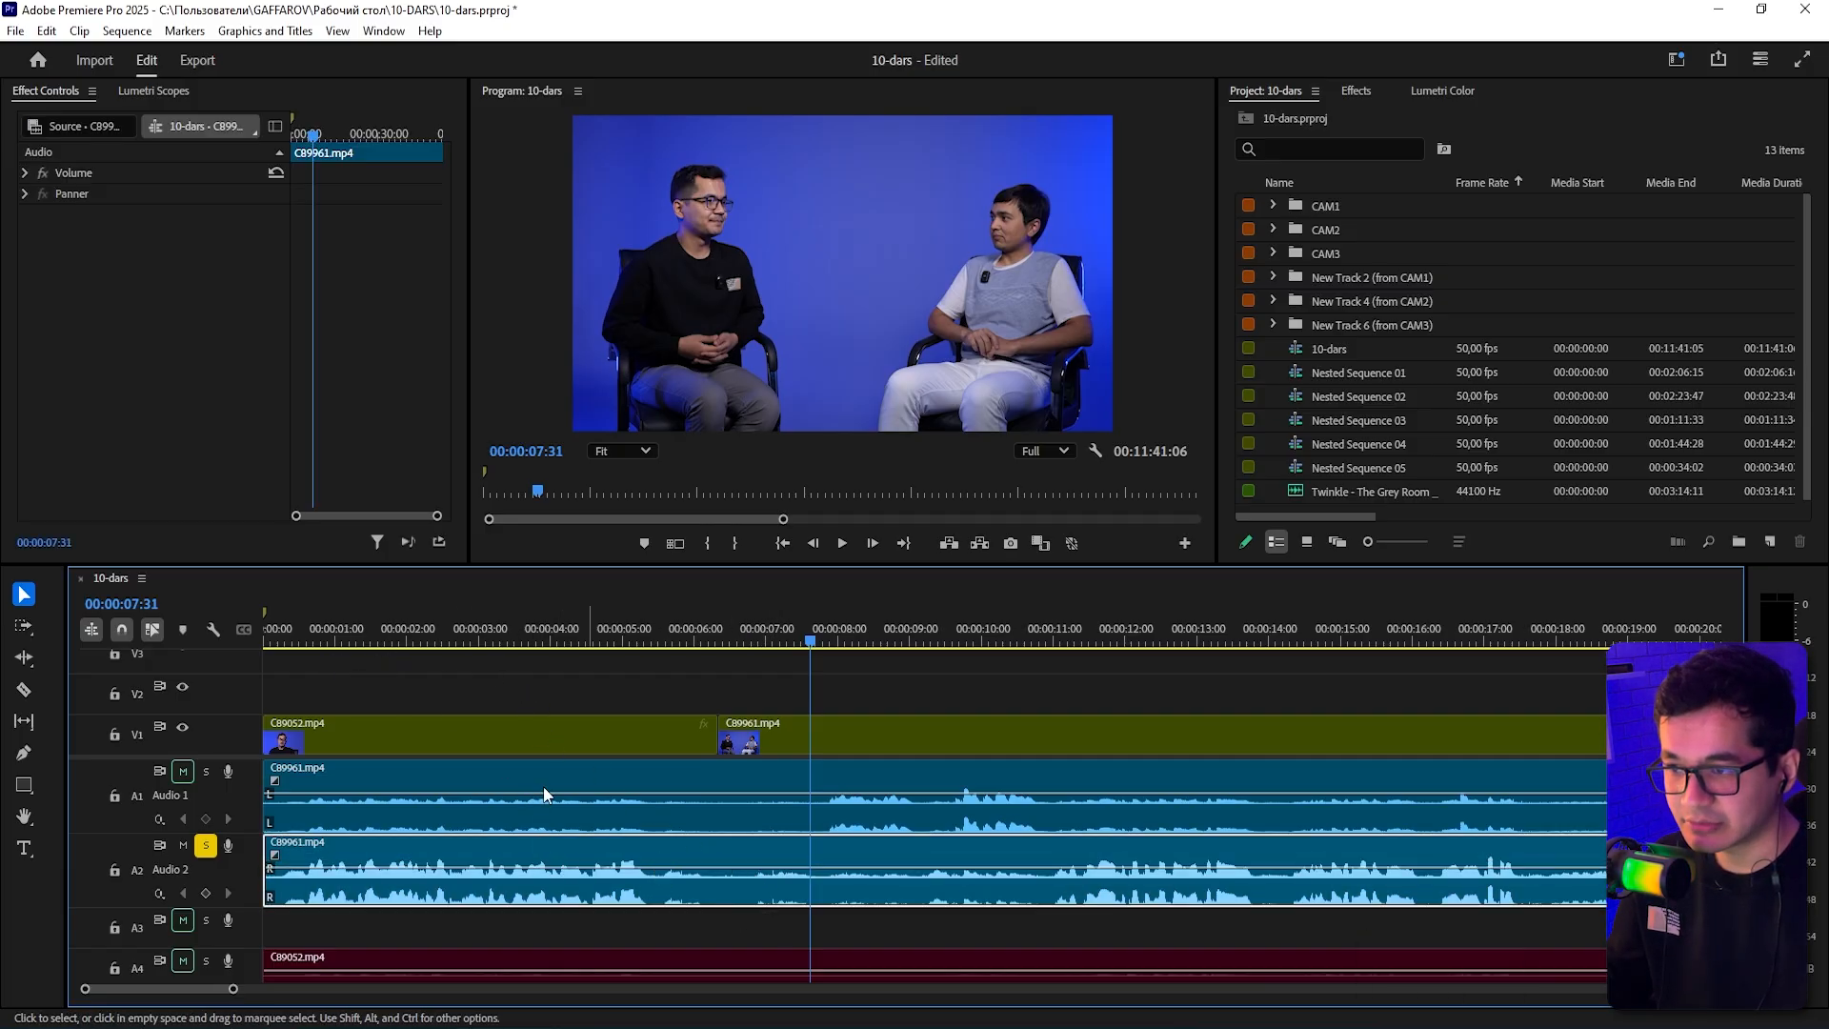
- Check the timeline's audio keyframe display option, and add four volume keyframes around the quiet Audio 2 passage between about 6 and 11 seconds
click(213, 631)
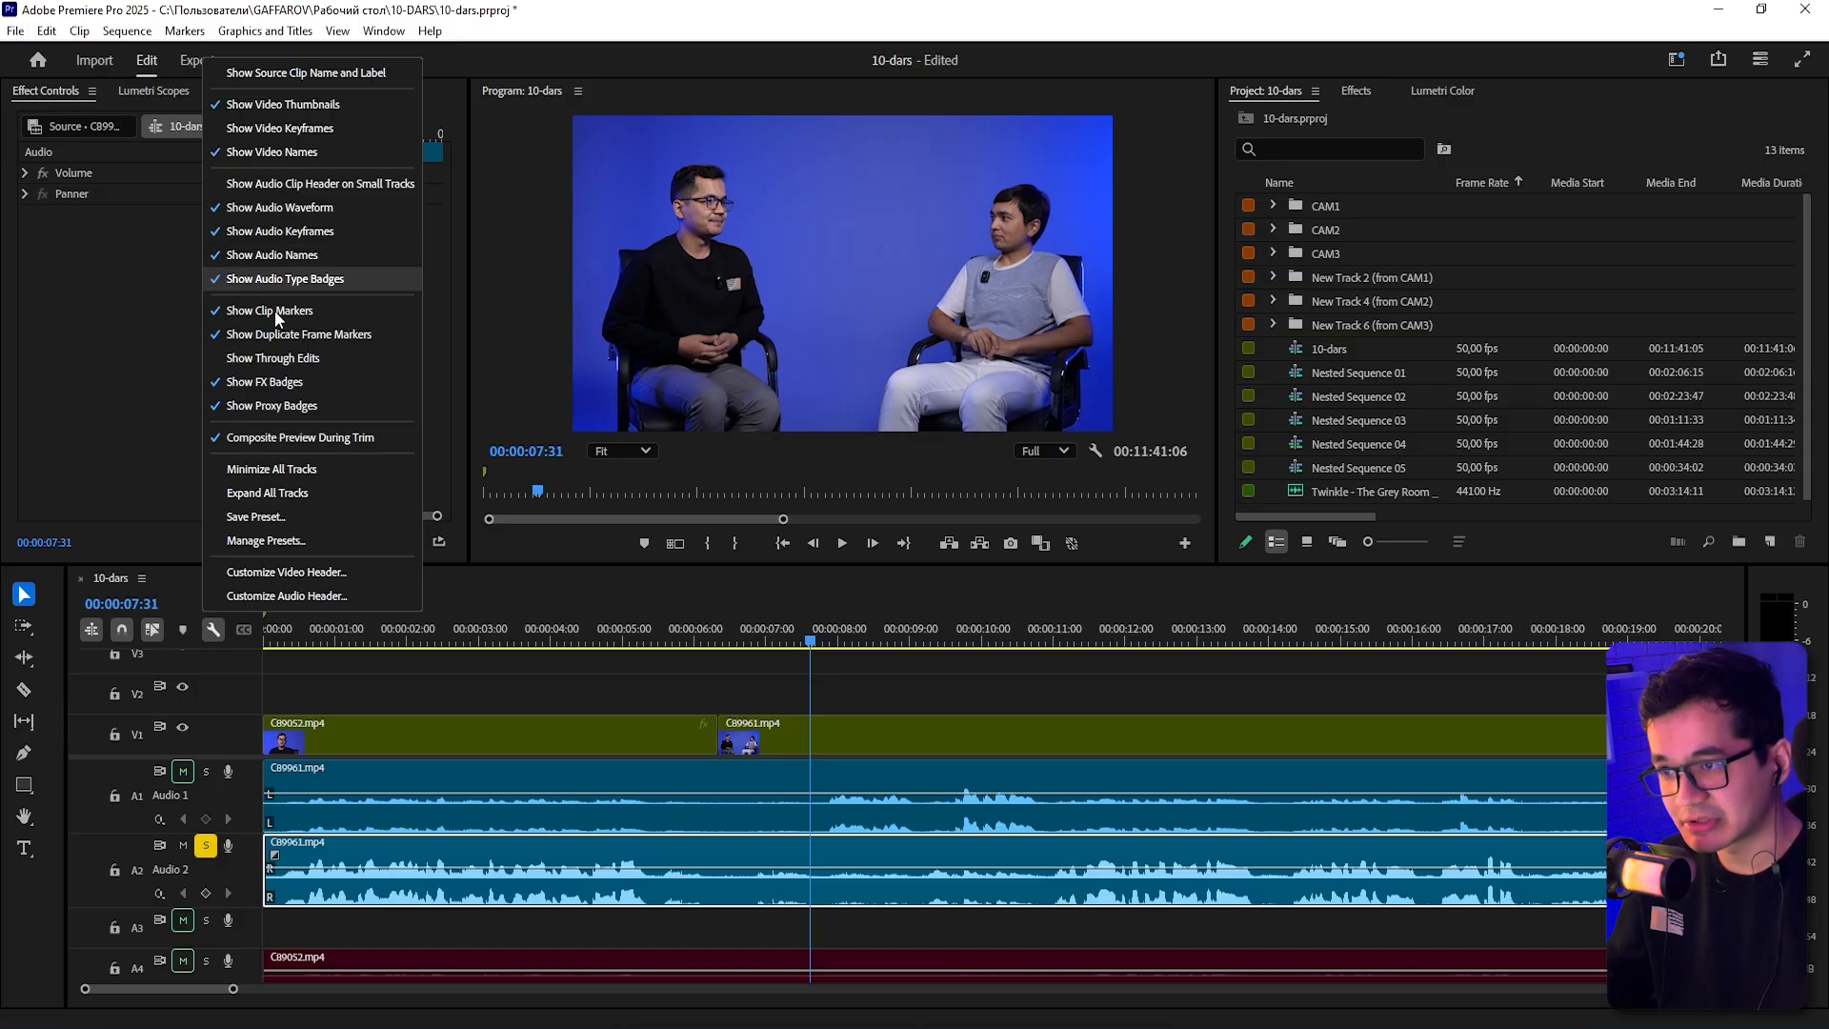
click(887, 688)
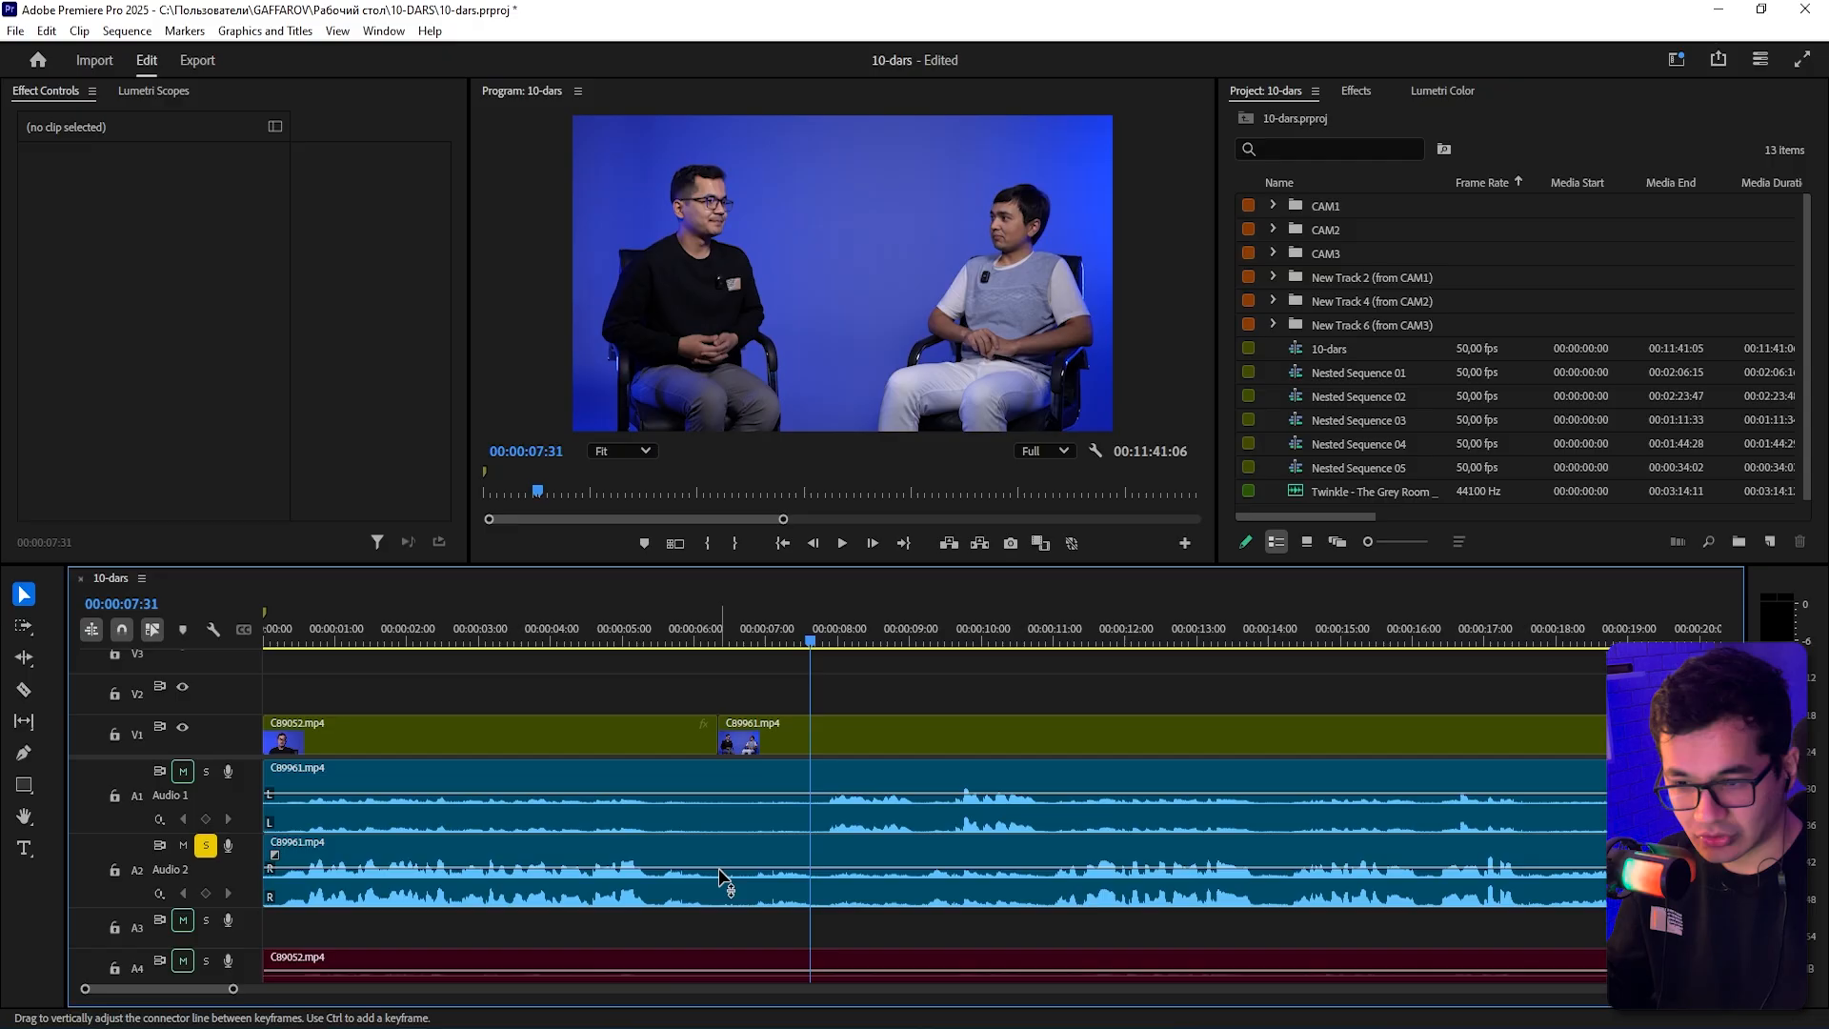
key(ctrl)
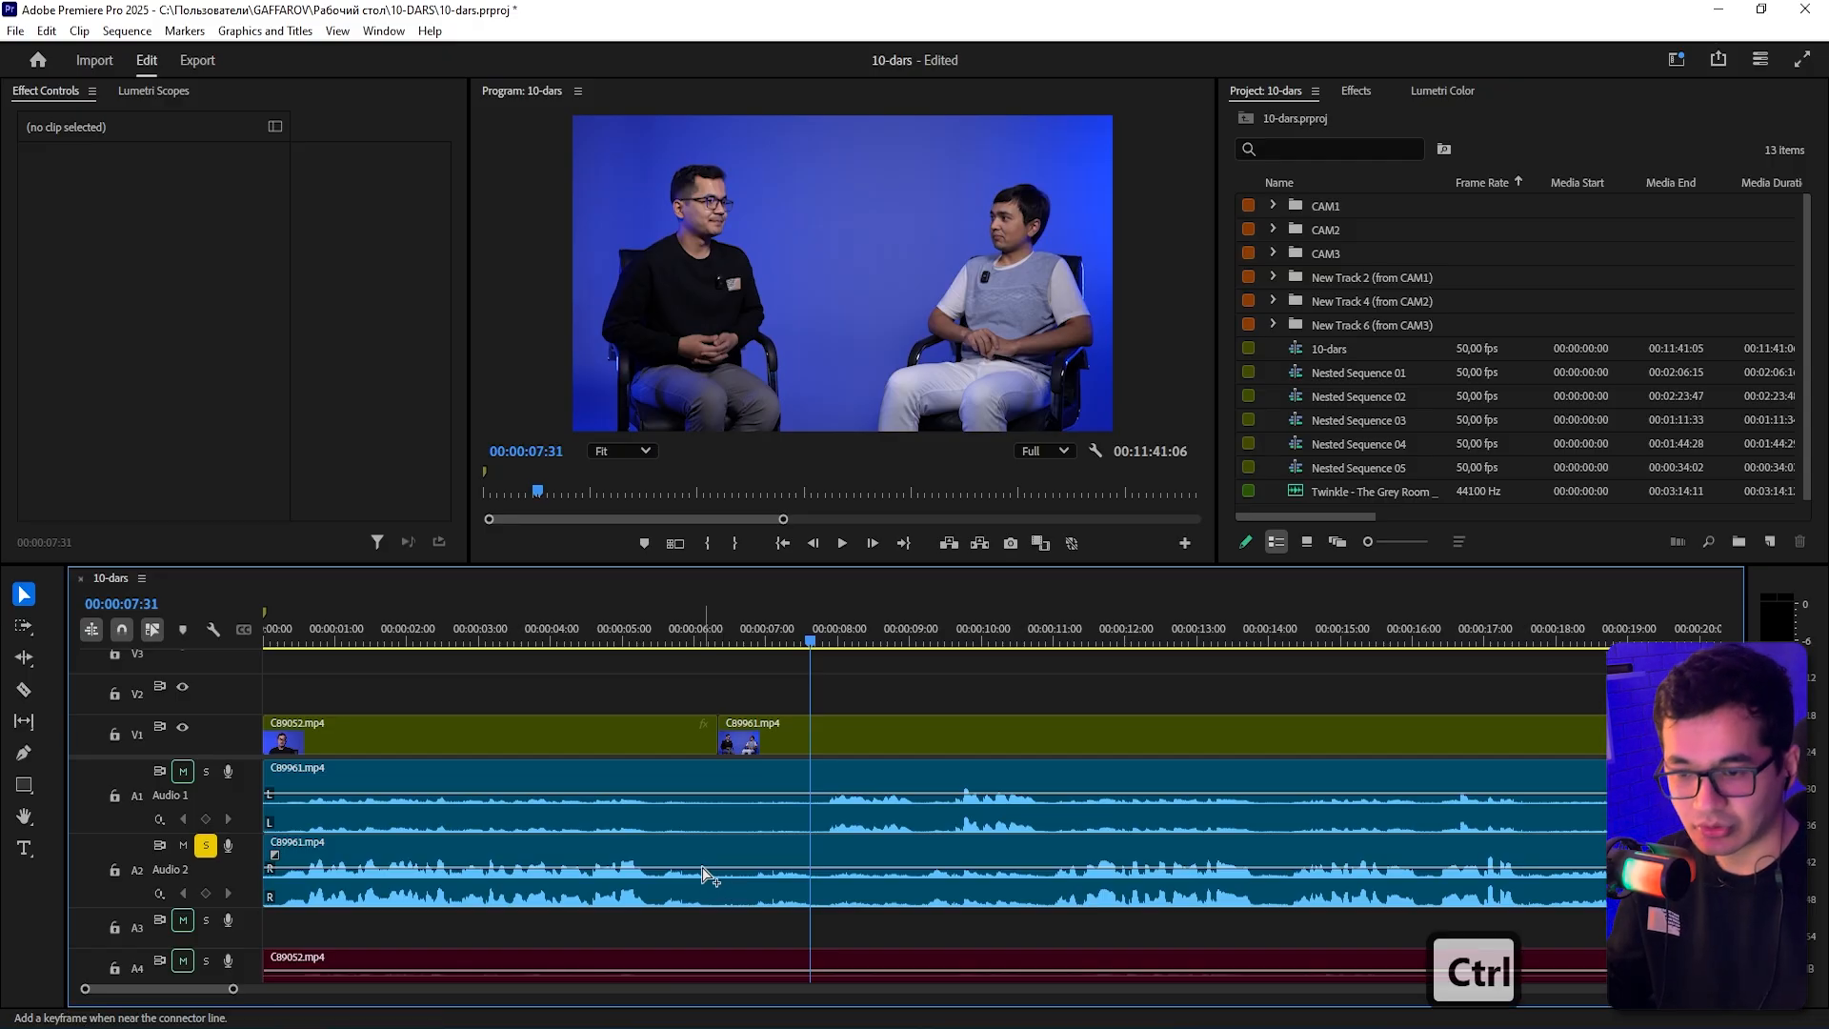
ctrl+click(694, 869)
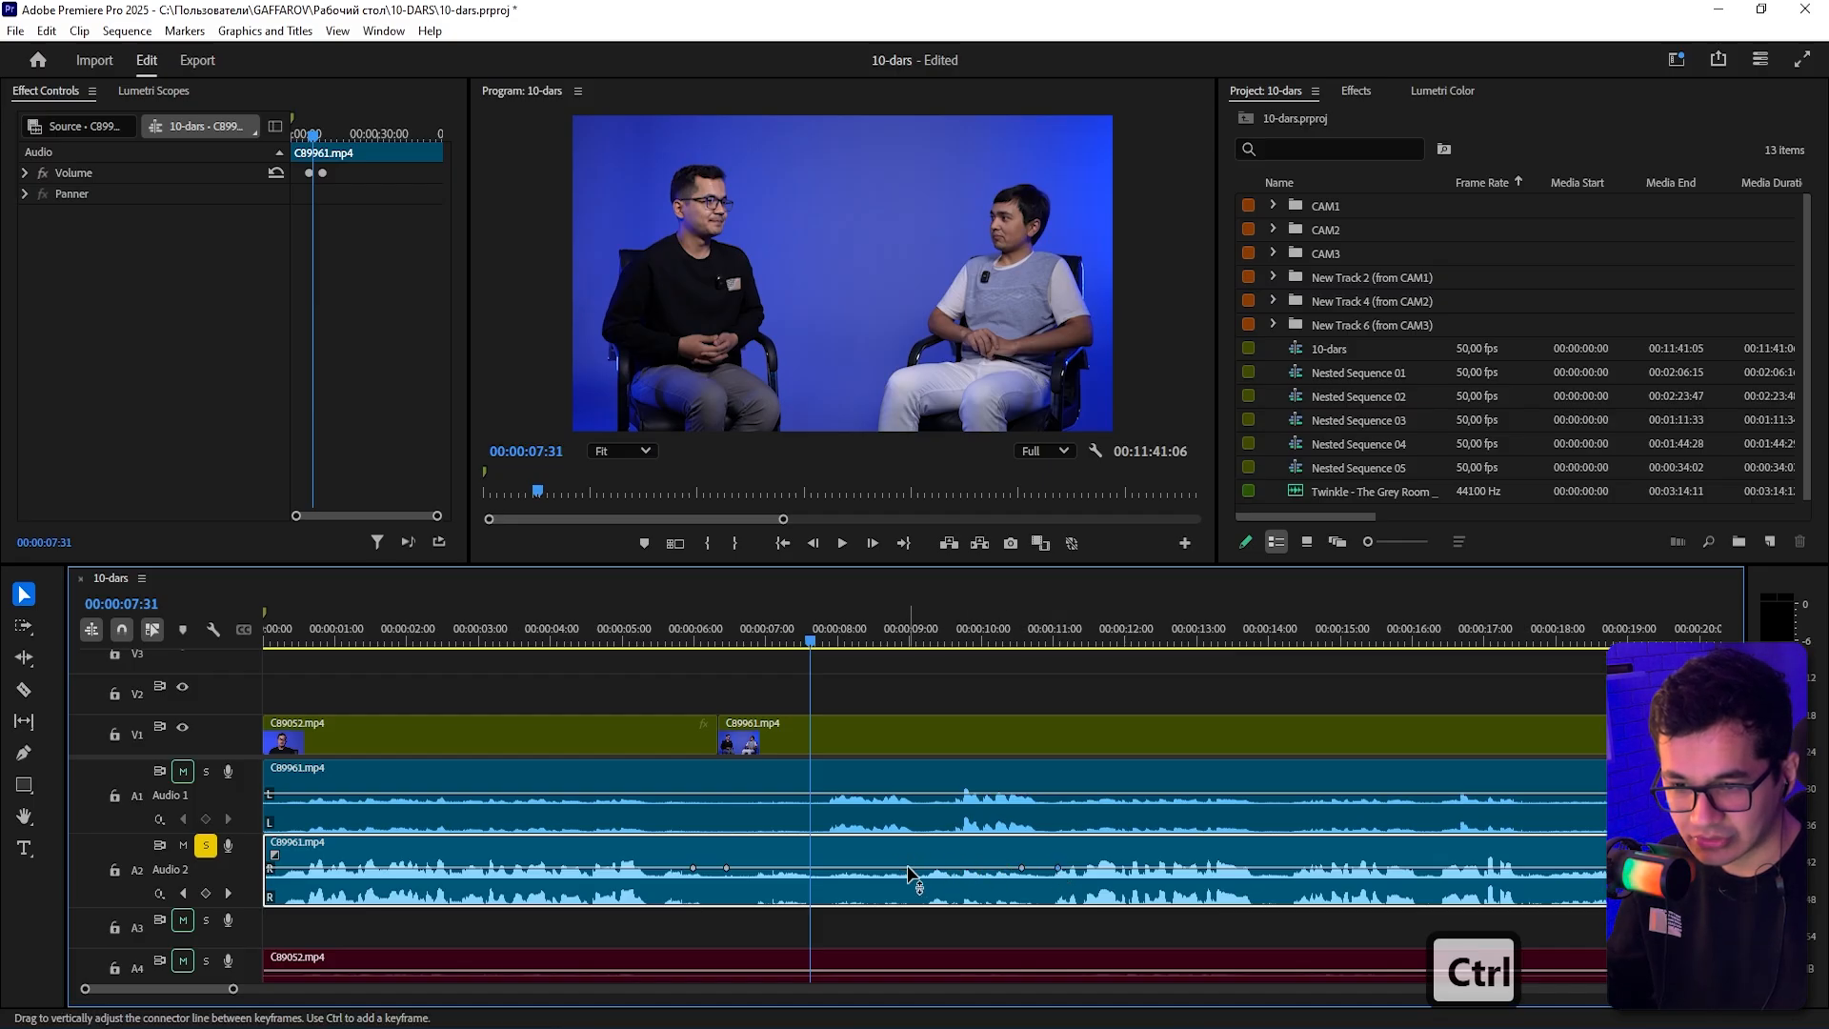
- Try raising the volume line between the inner keyframes on Audio 2 by 7.5 dB and play the passage
drag(907, 865, 907, 858)
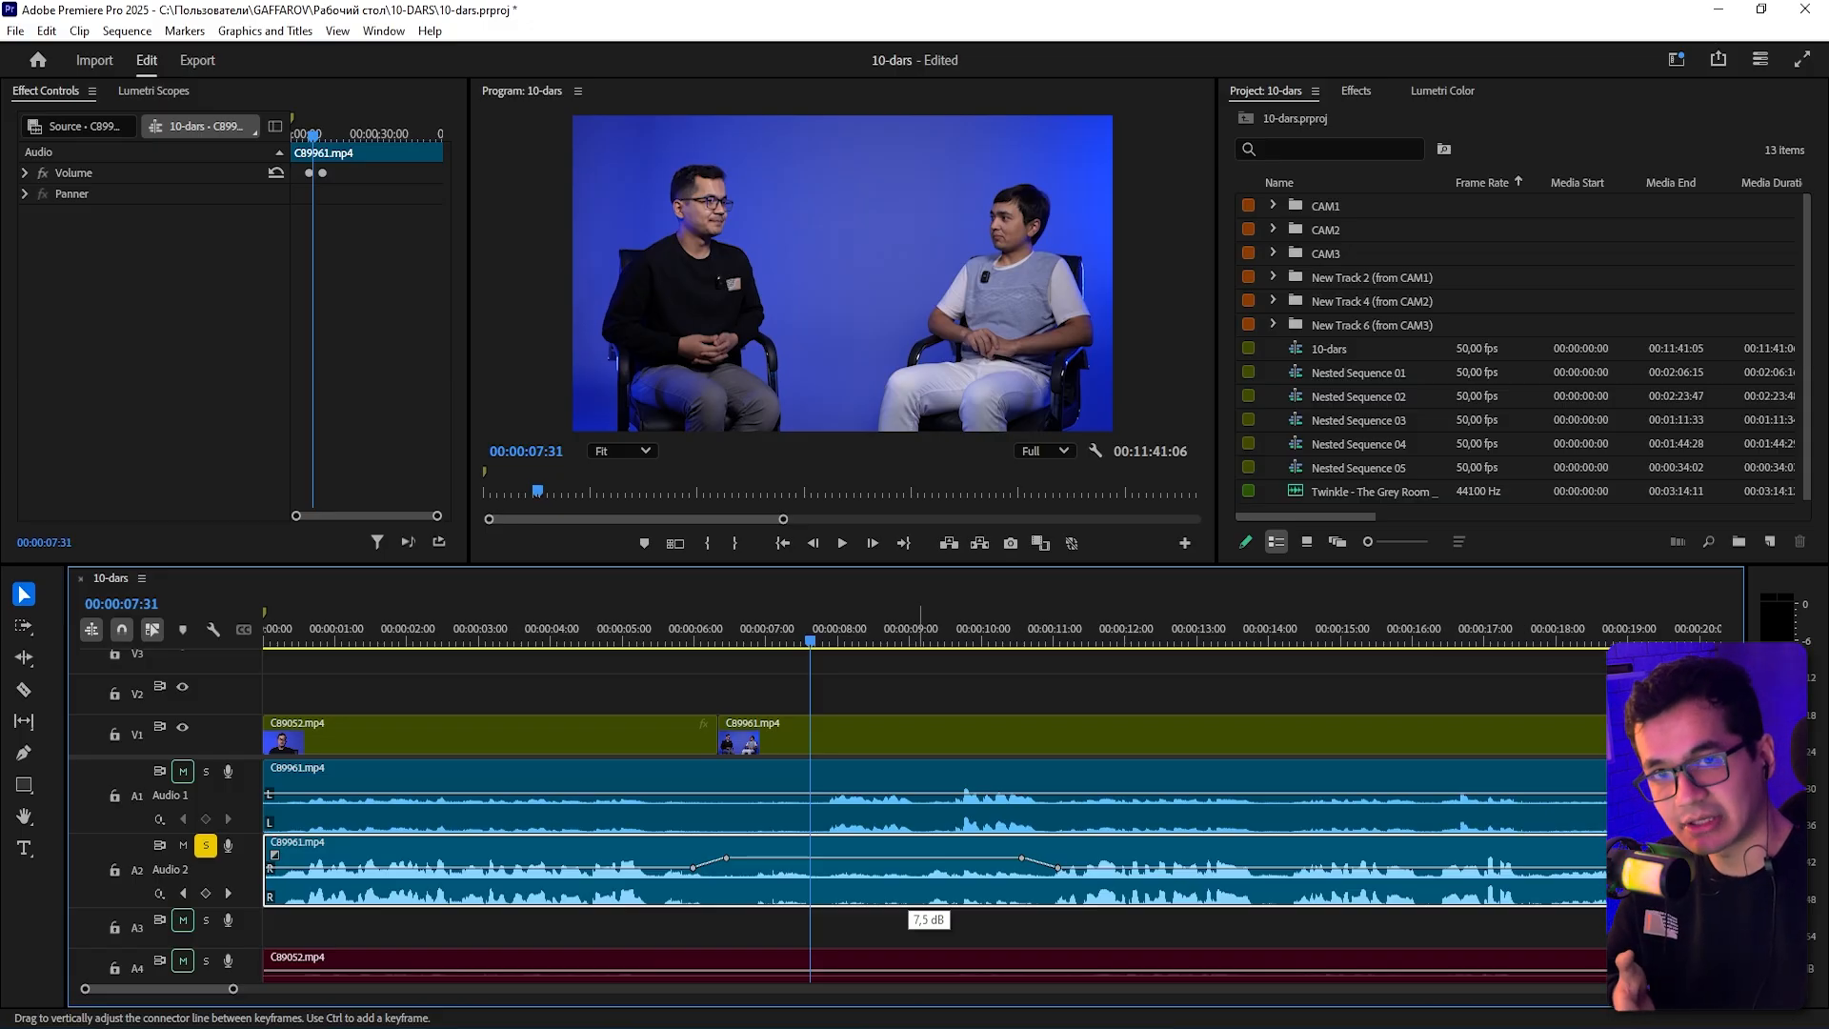
drag(907, 858, 907, 862)
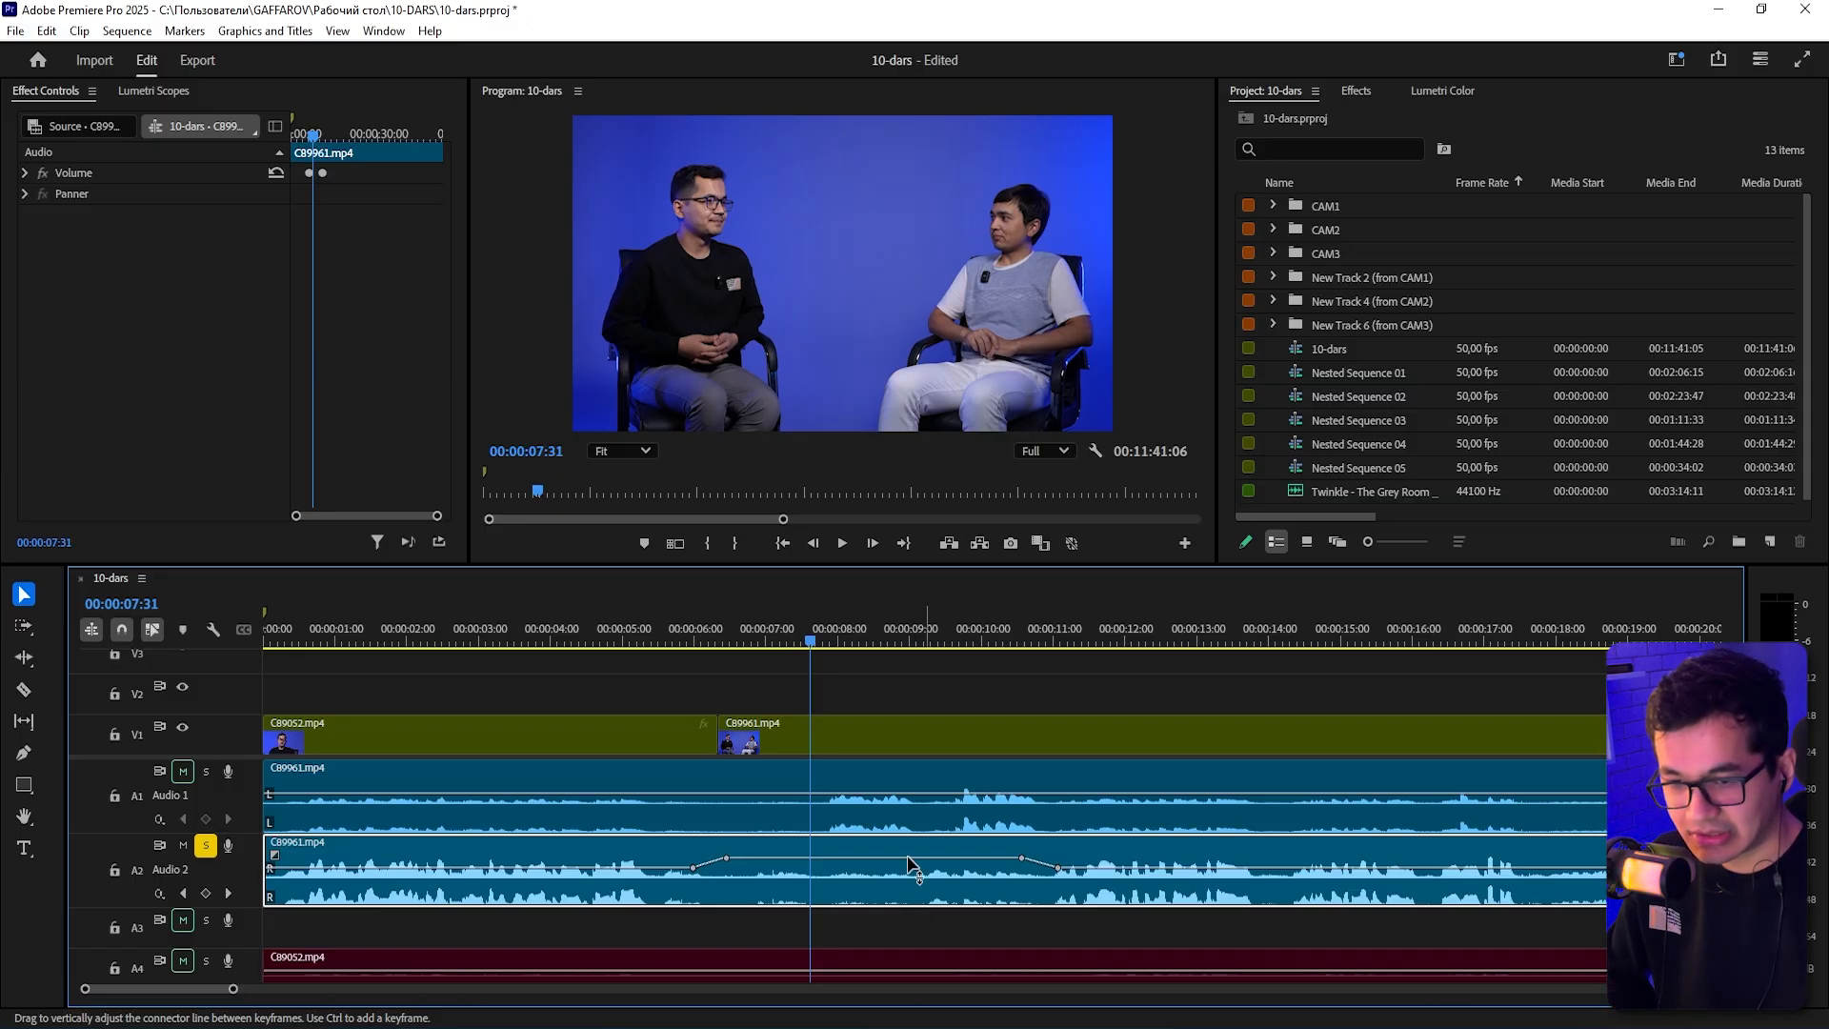
click(882, 700)
key(space)
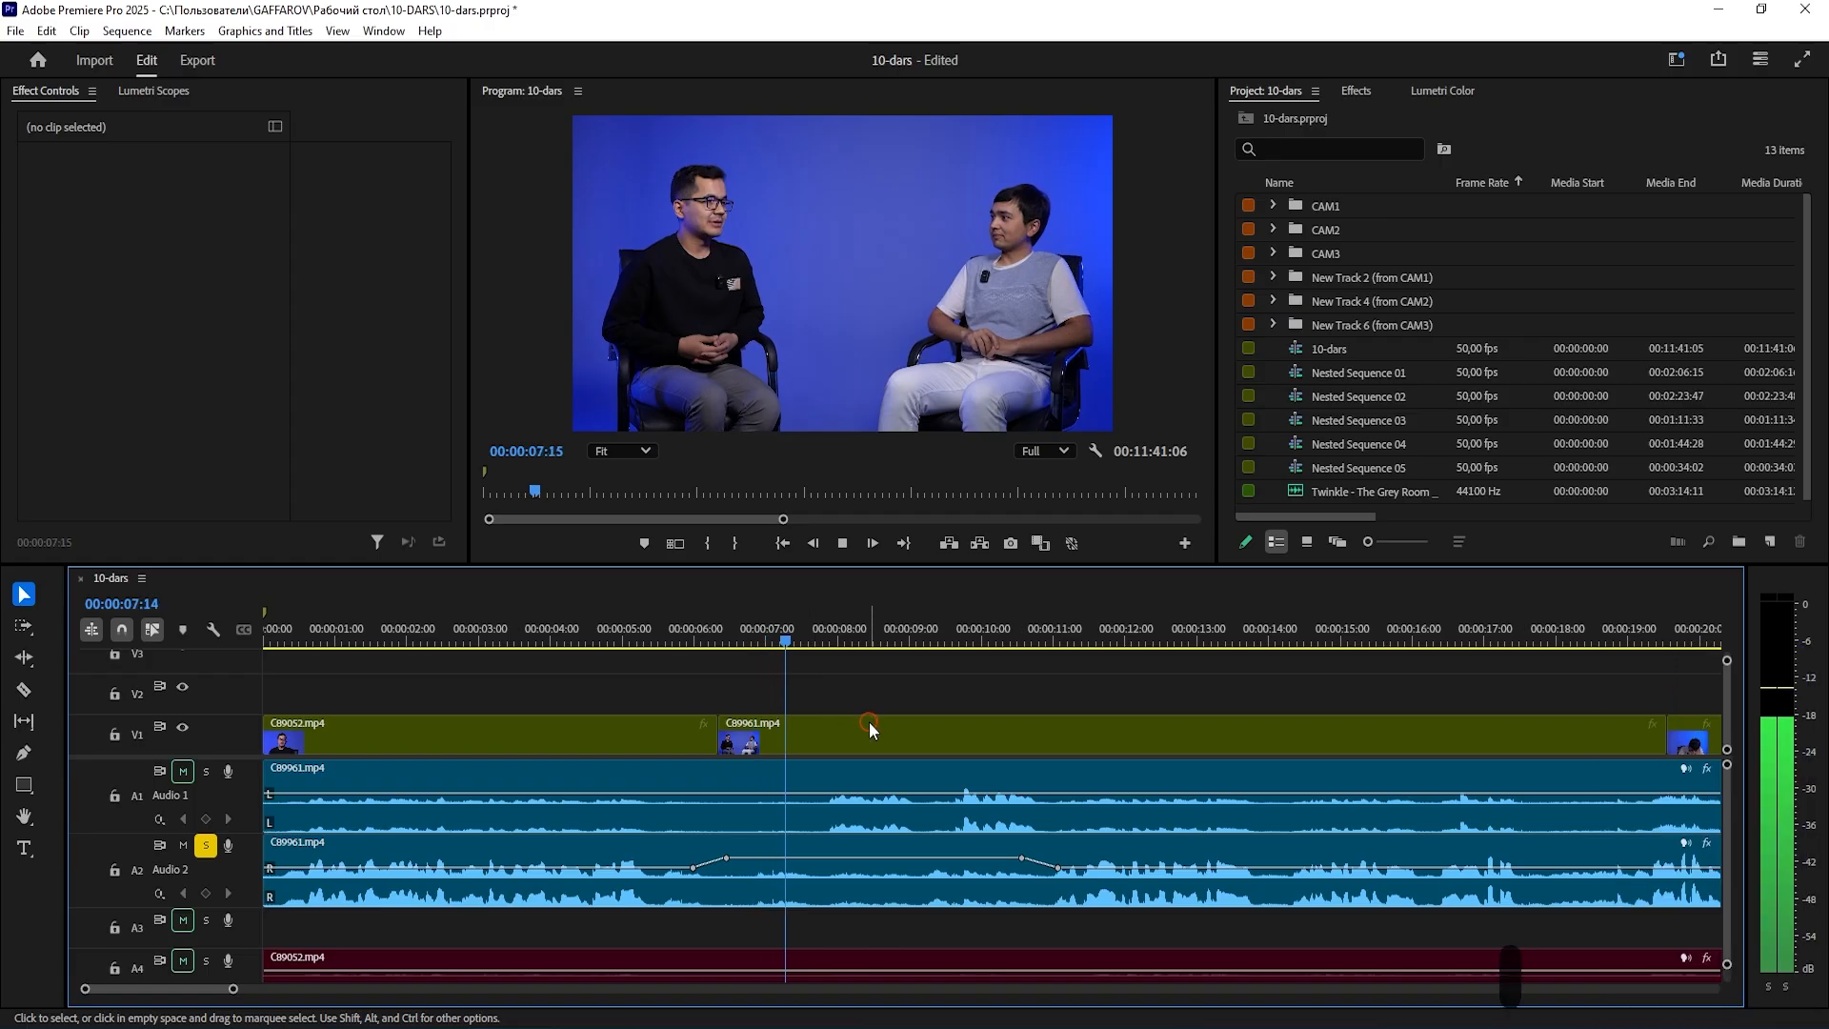
key(space)
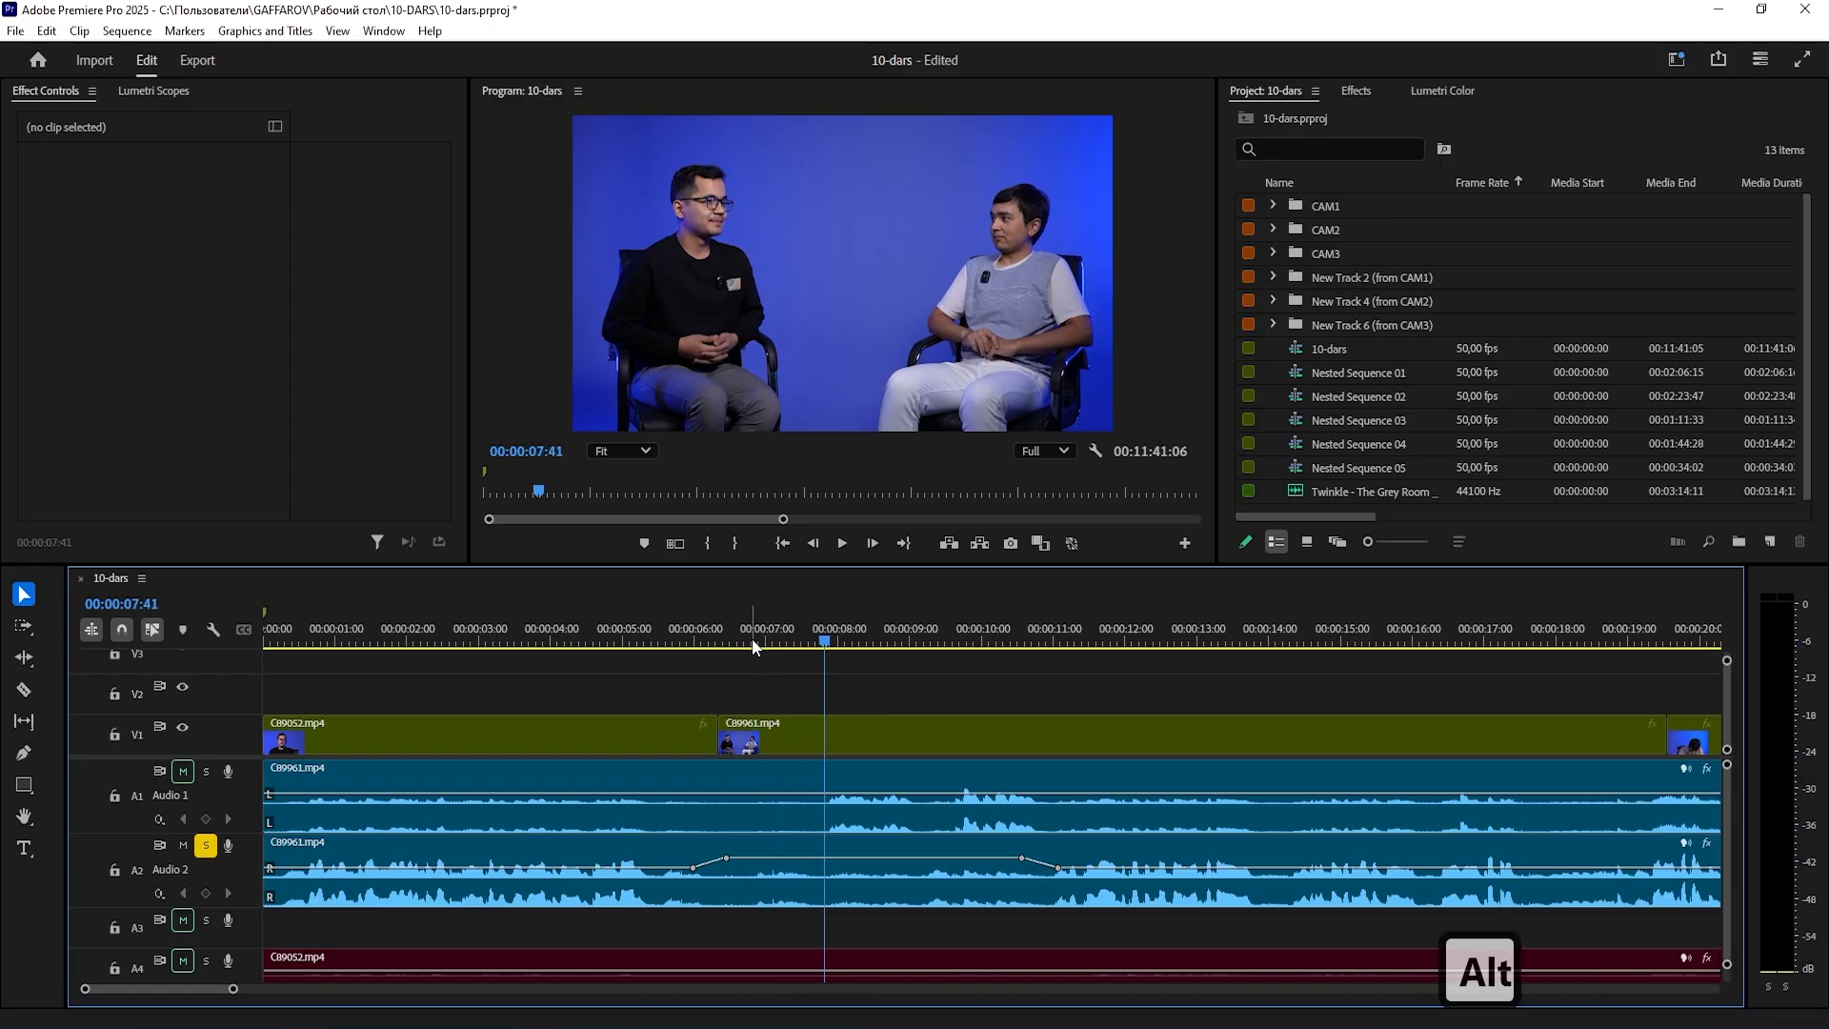
- Undo the volume raise between the keyframes and replay the passage to compare its level on the audio meters
key(ctrl+z)
click(752, 638)
key(space)
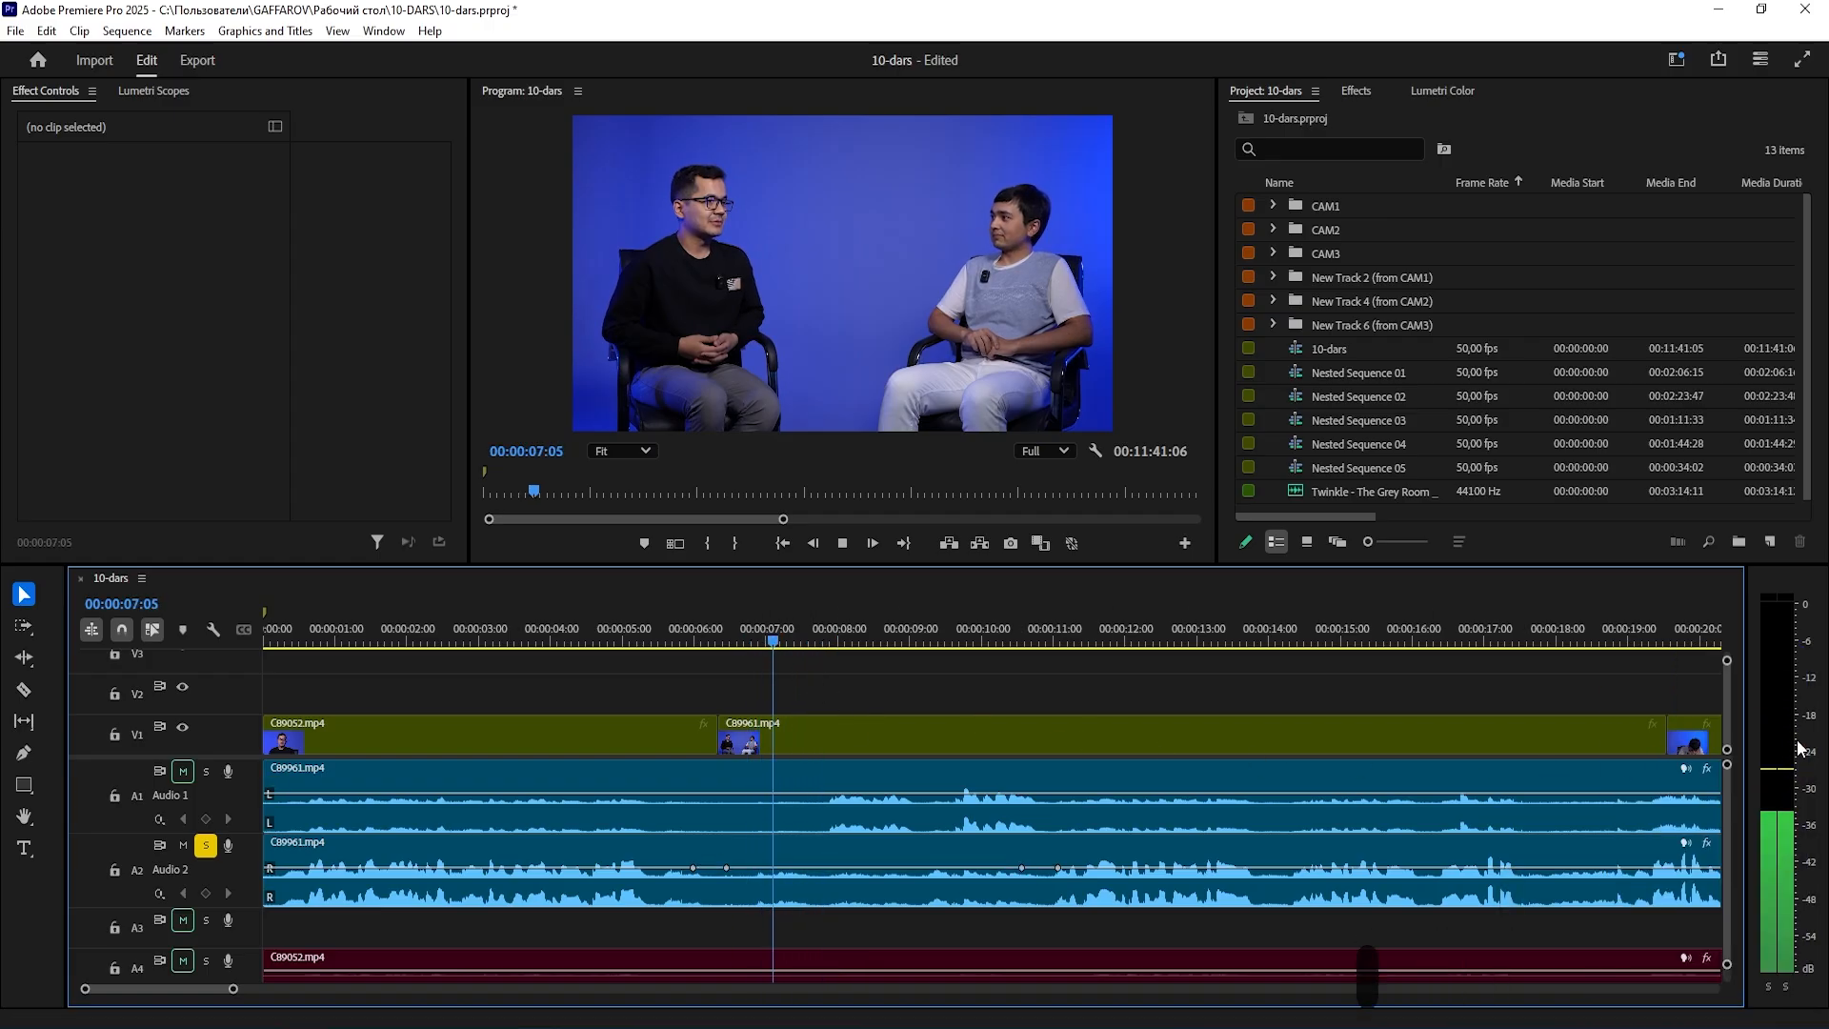
key(space)
- Raise the Audio 2 volume line between the two inner keyframes again and replay the passage from about 6 seconds
drag(814, 865, 820, 855)
click(739, 640)
key(space)
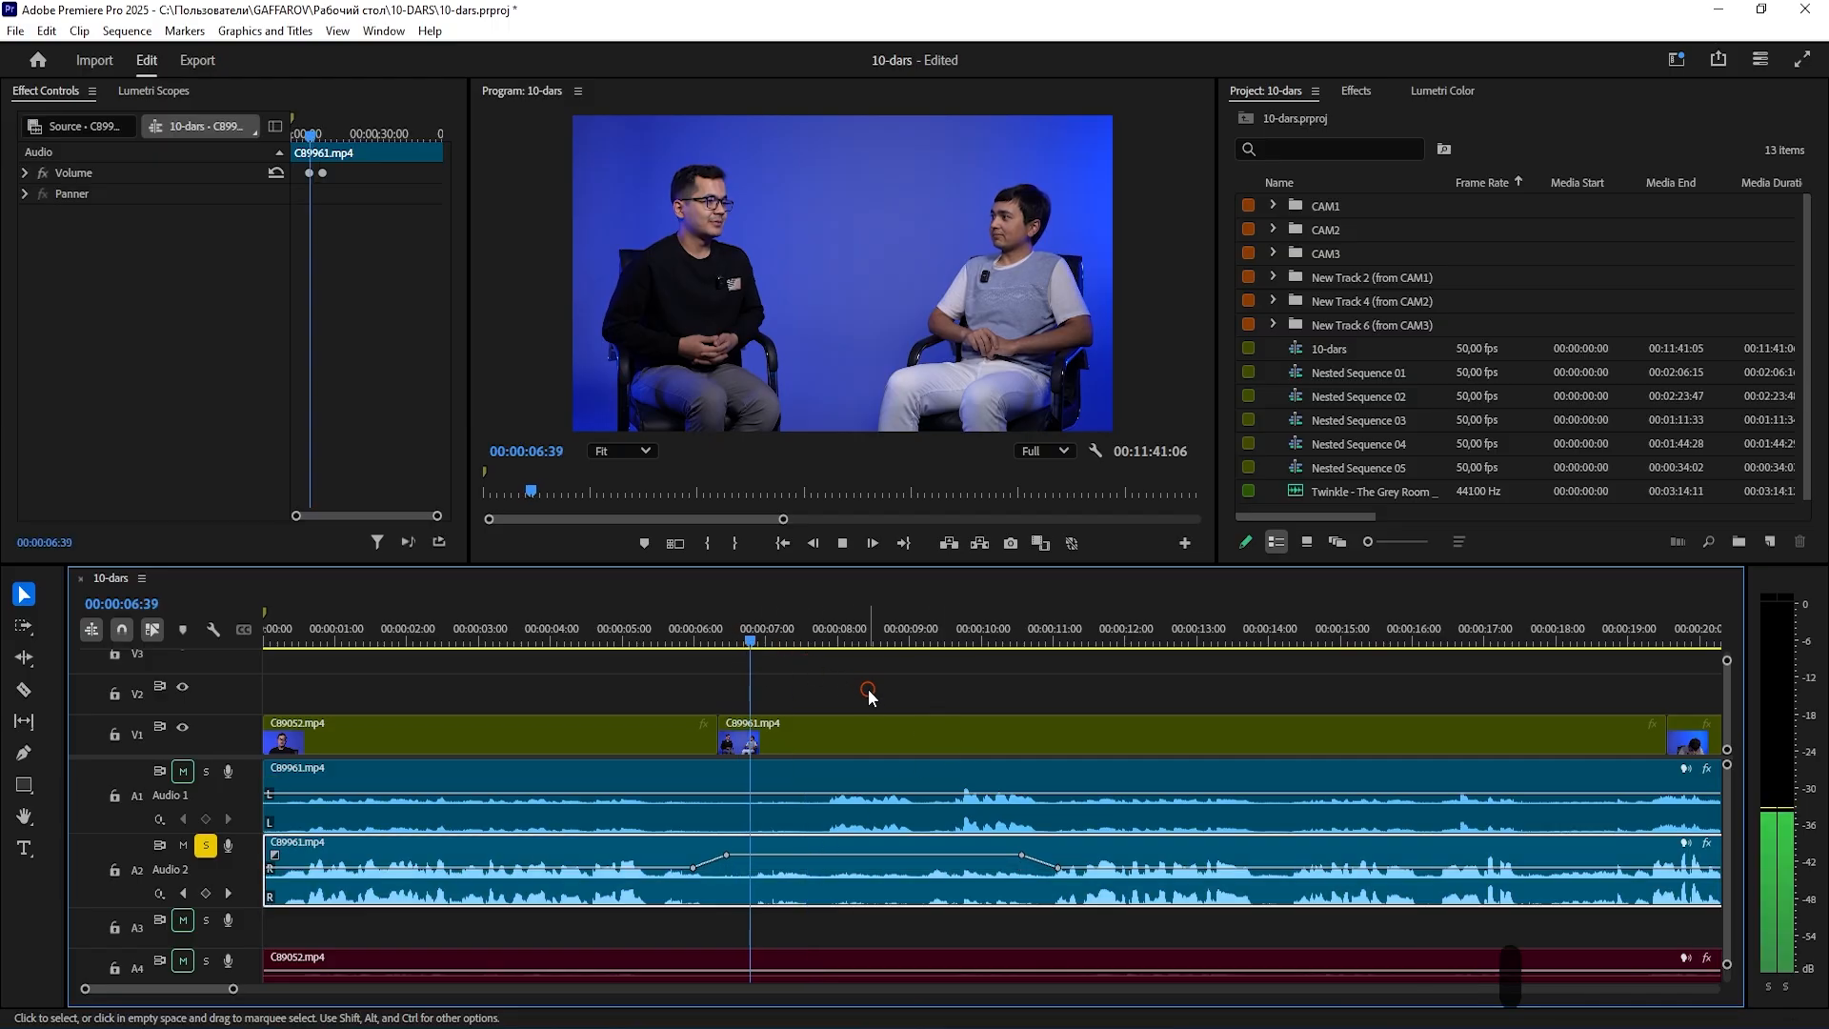
key(space)
- Add two volume keyframes near 8 seconds inside the raised Audio 2 passage and lower the volume line after them
key(a)
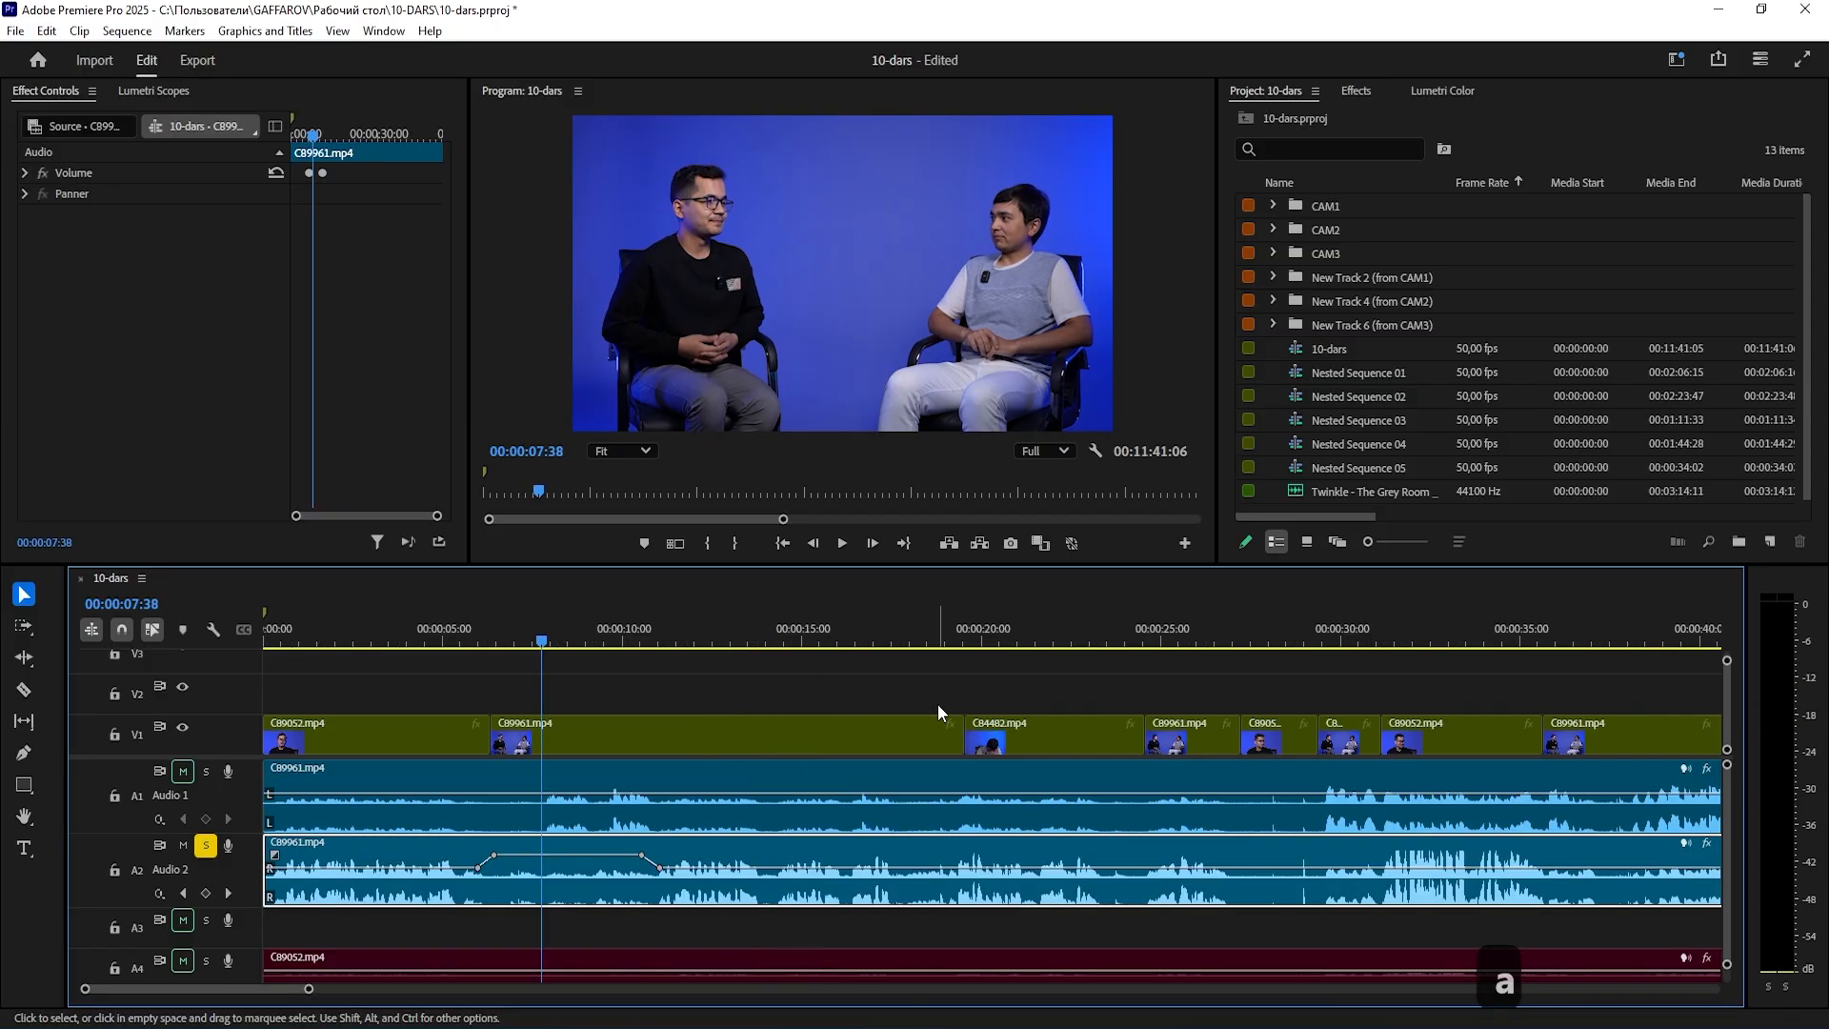
key(s)
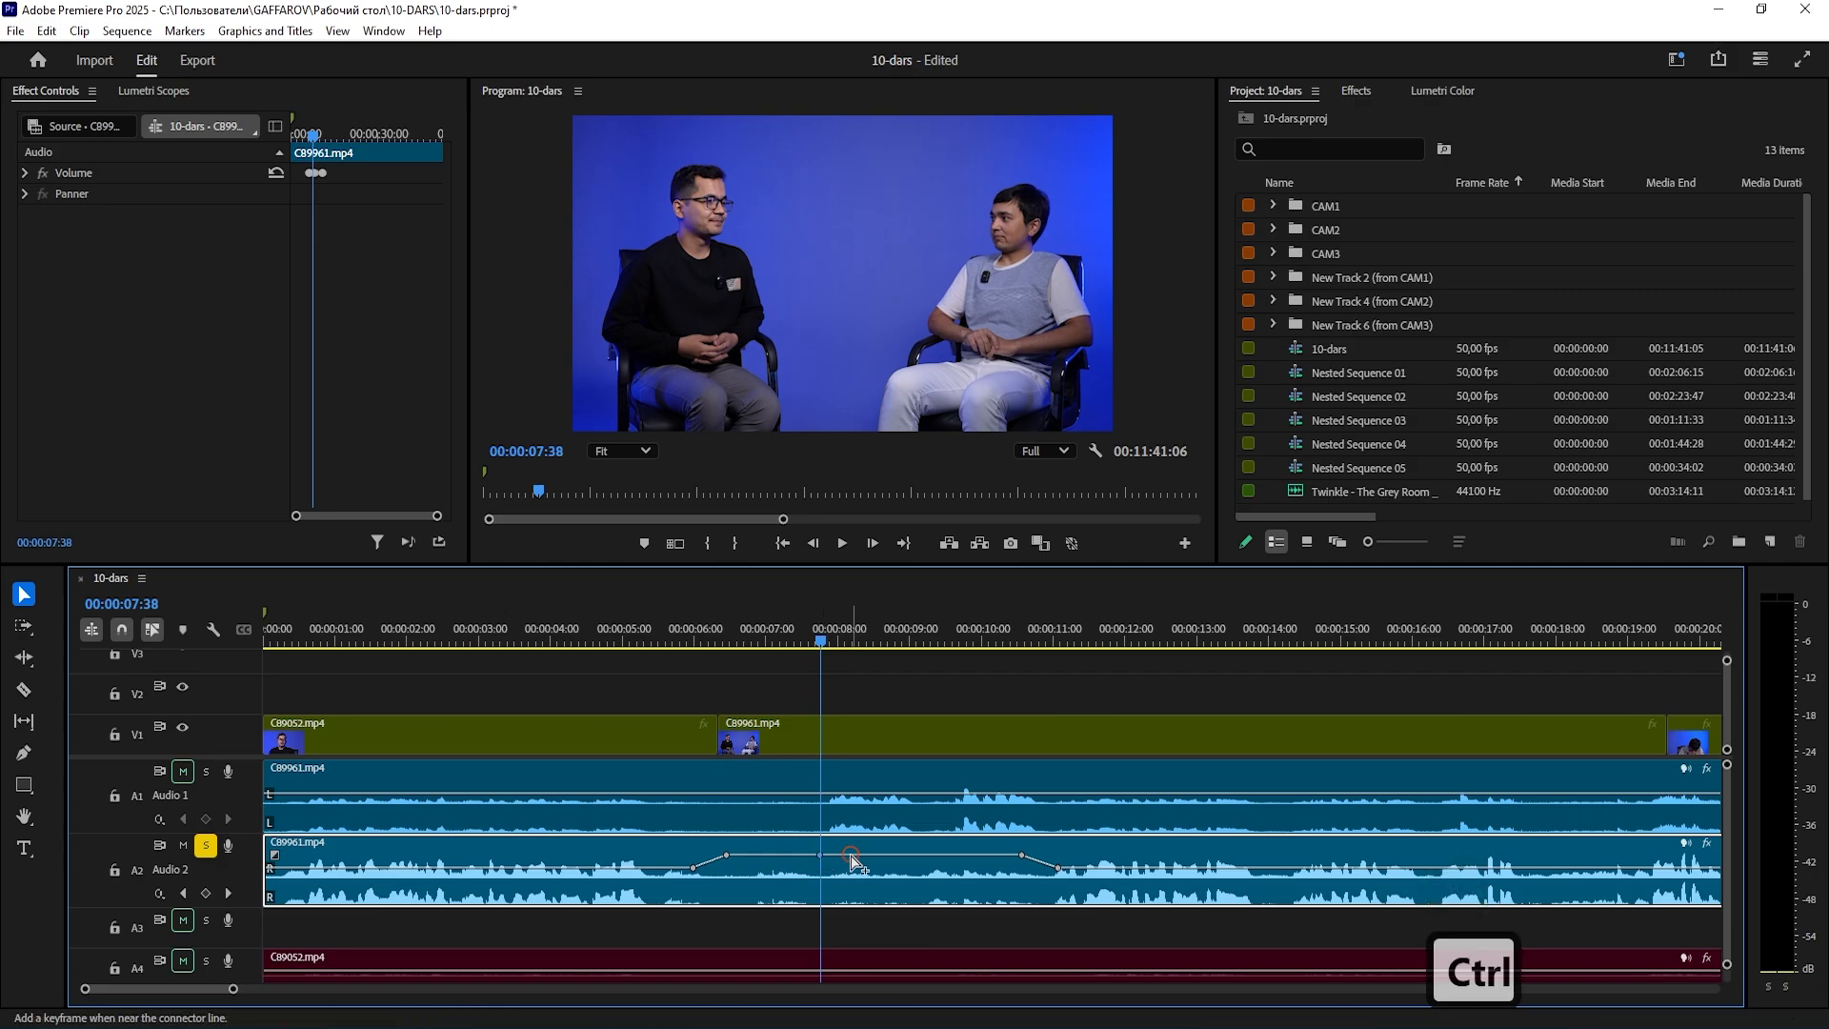
ctrl+click(852, 856)
drag(877, 856, 880, 871)
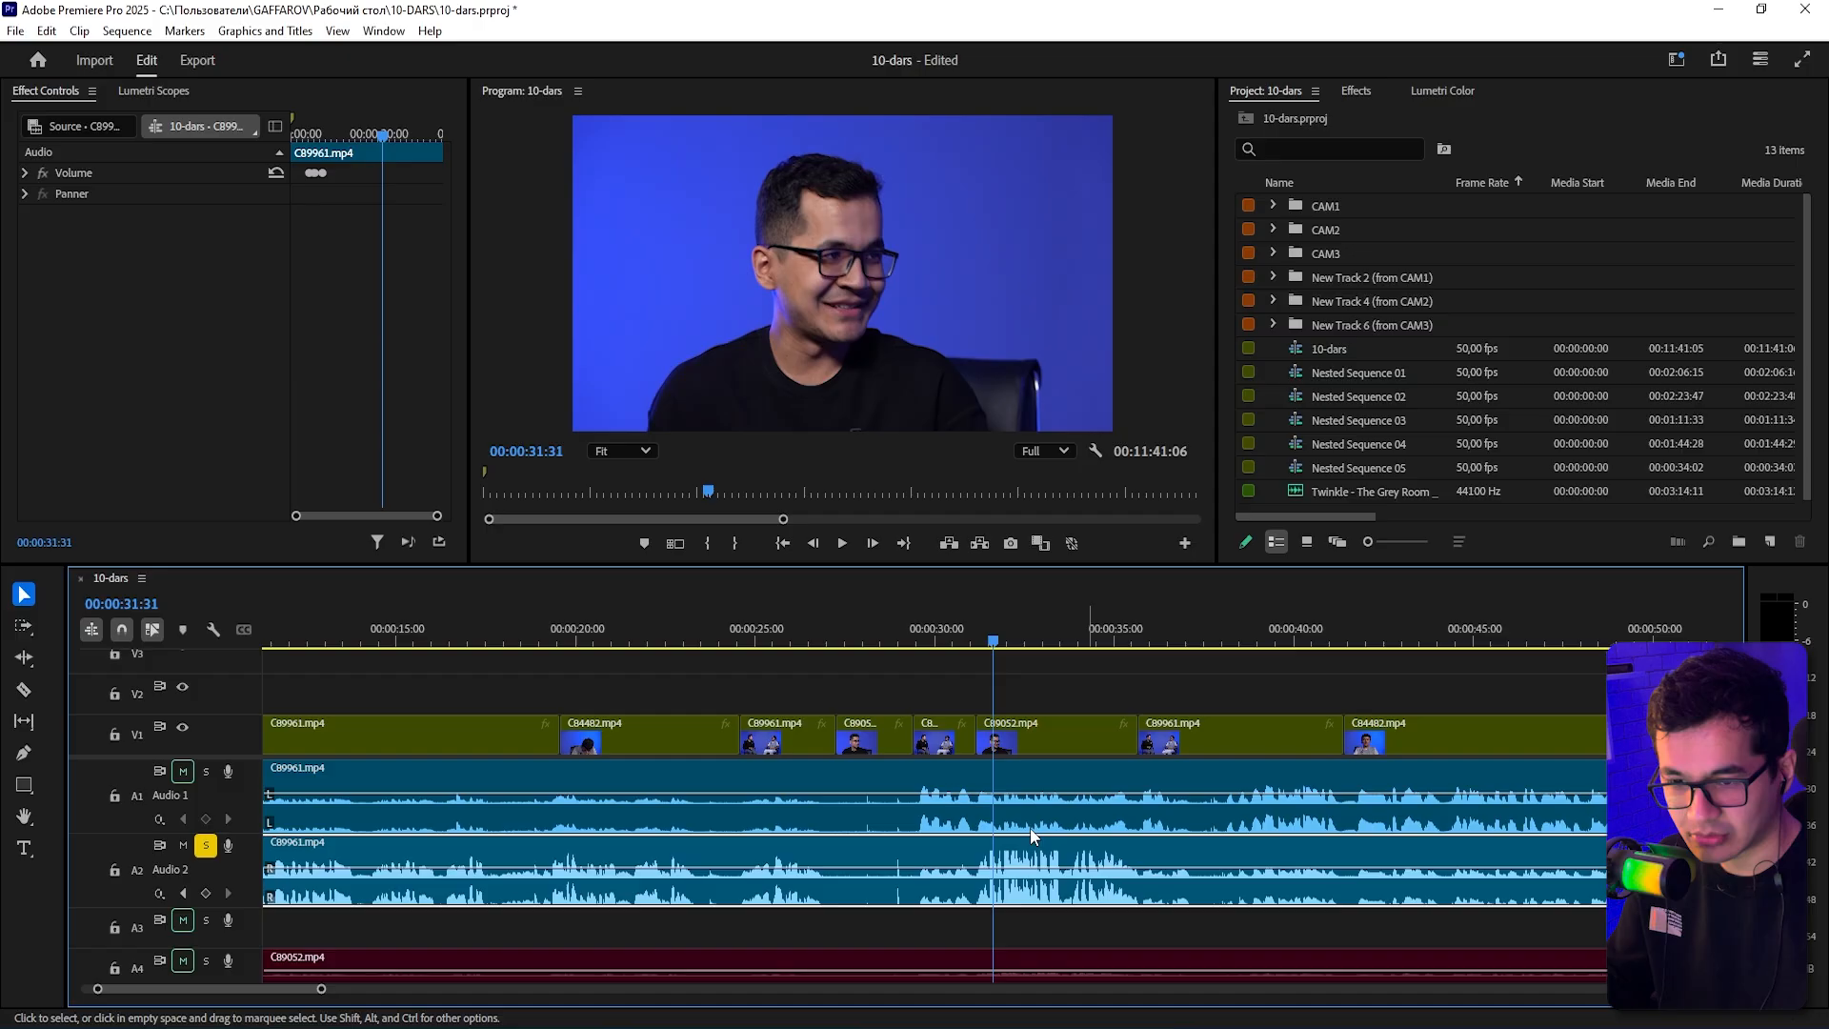
- Examine the loud Audio 2 passage around 32 seconds, comparing its waveform peaks and meter level with the rest of the clip
key(s)
key(s)
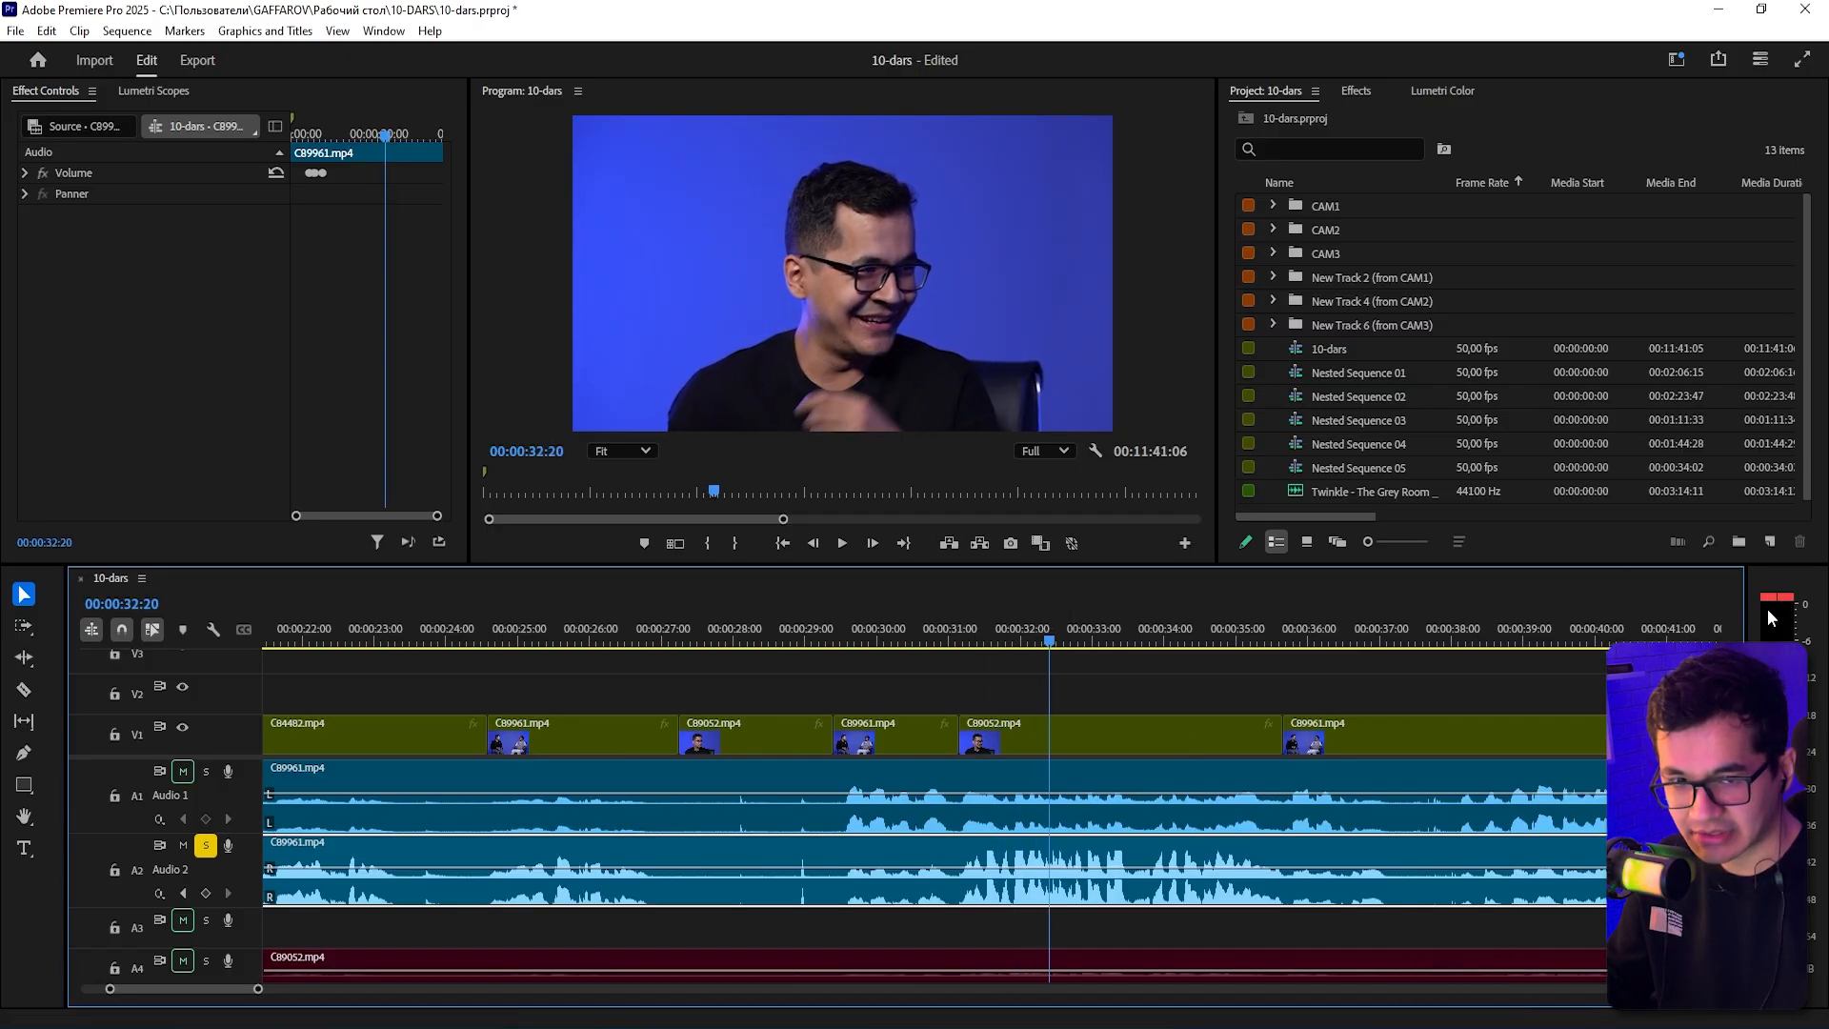
key(a)
key(a)
key(a)
click(528, 837)
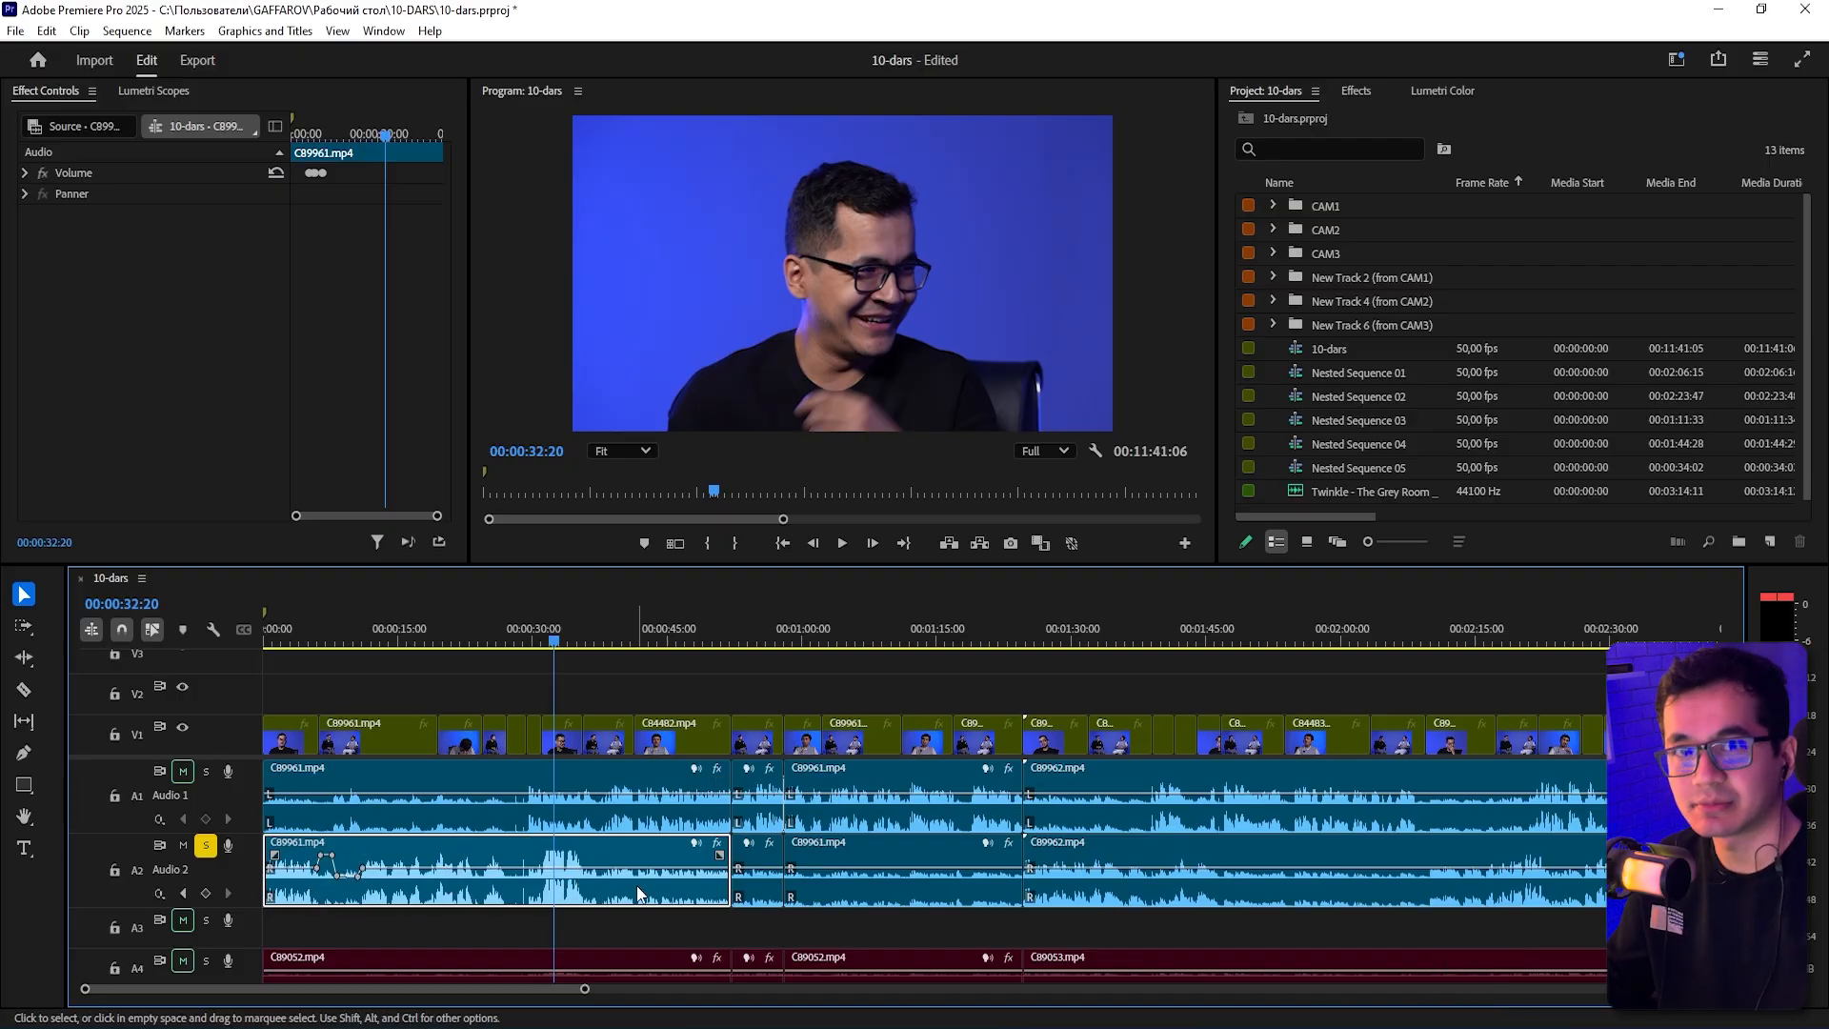
key(s)
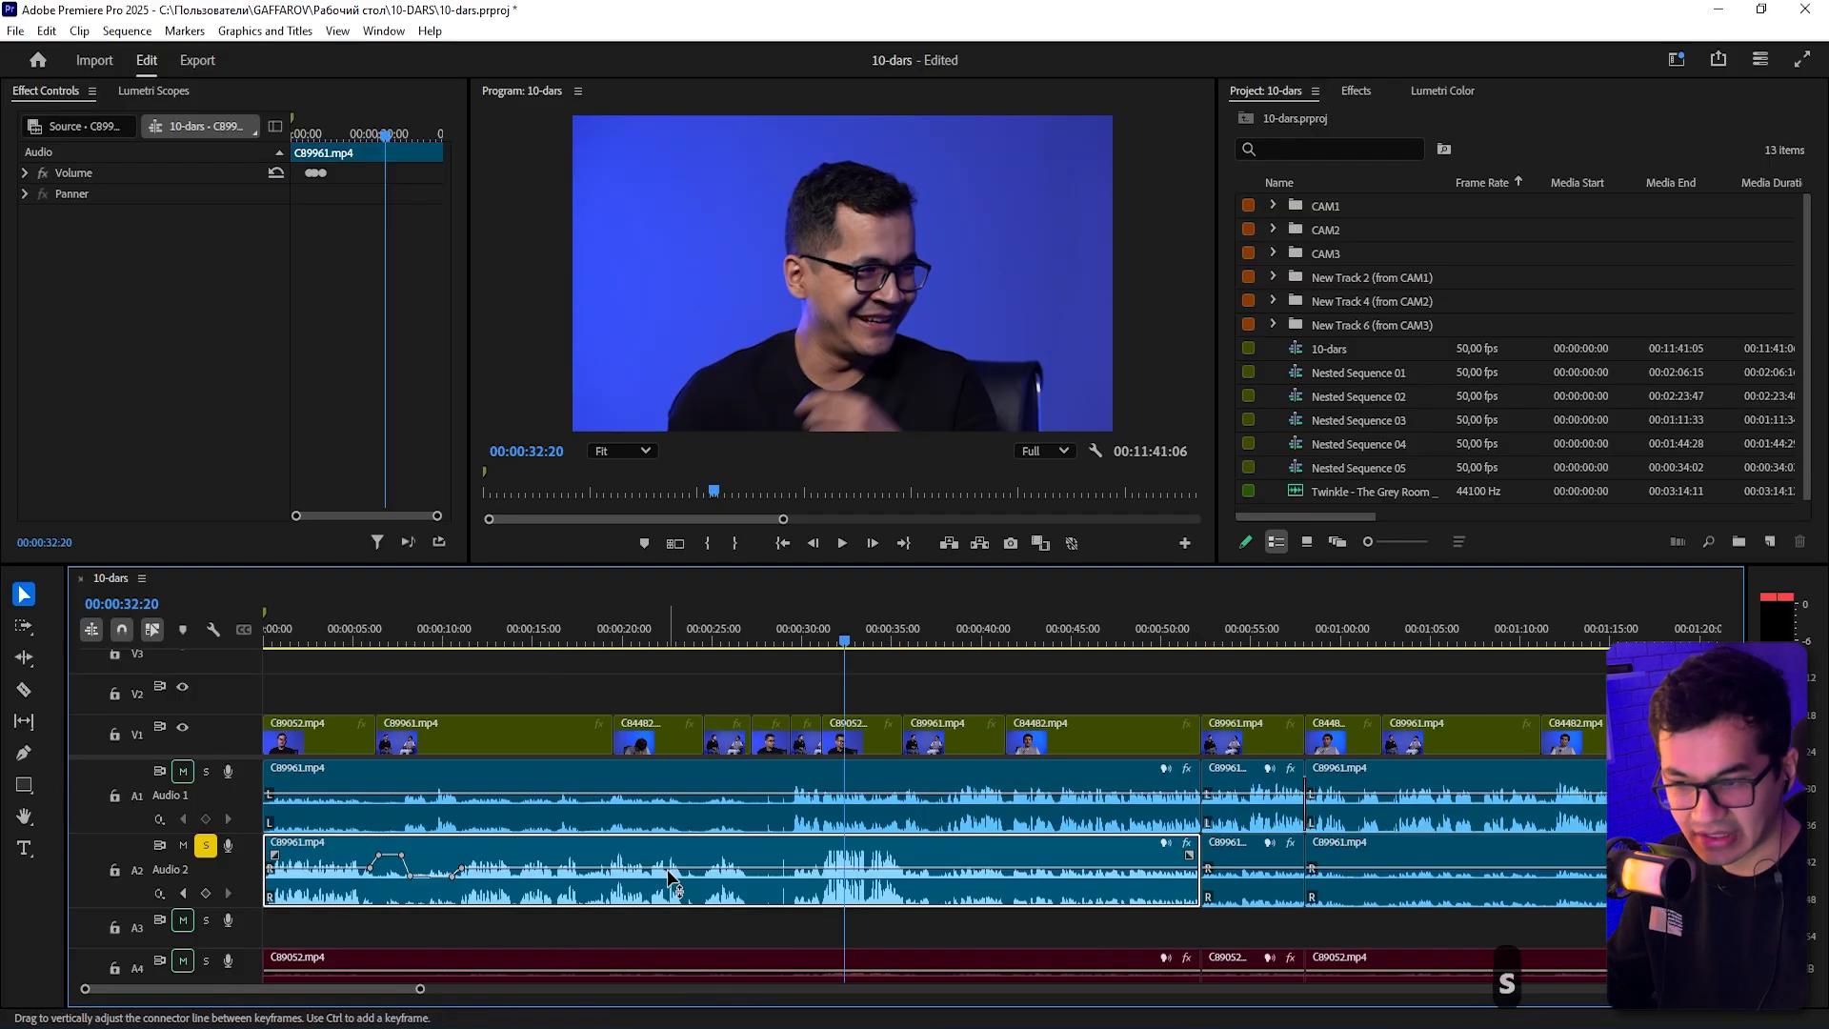
- Add volume keyframes around the loud Audio 2 passage from about 31 to 37 seconds and lower the line between them by 7.4 dB
key(s)
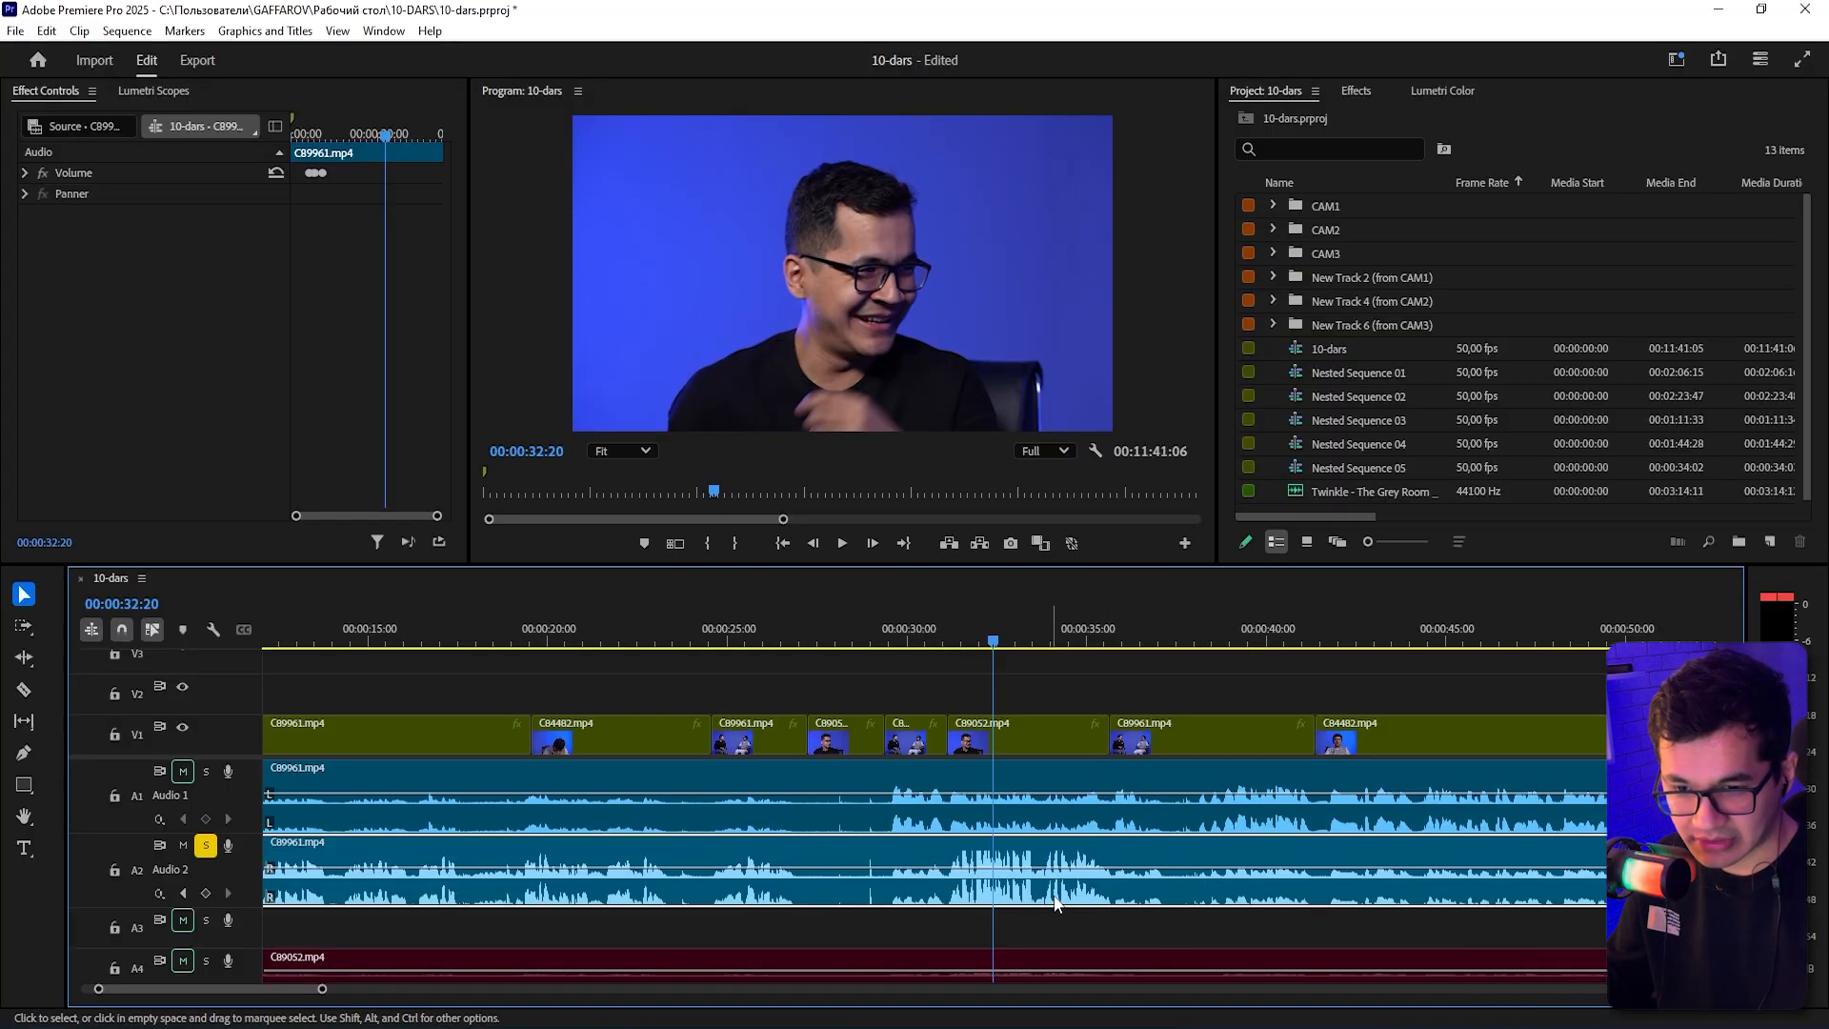
key(c)
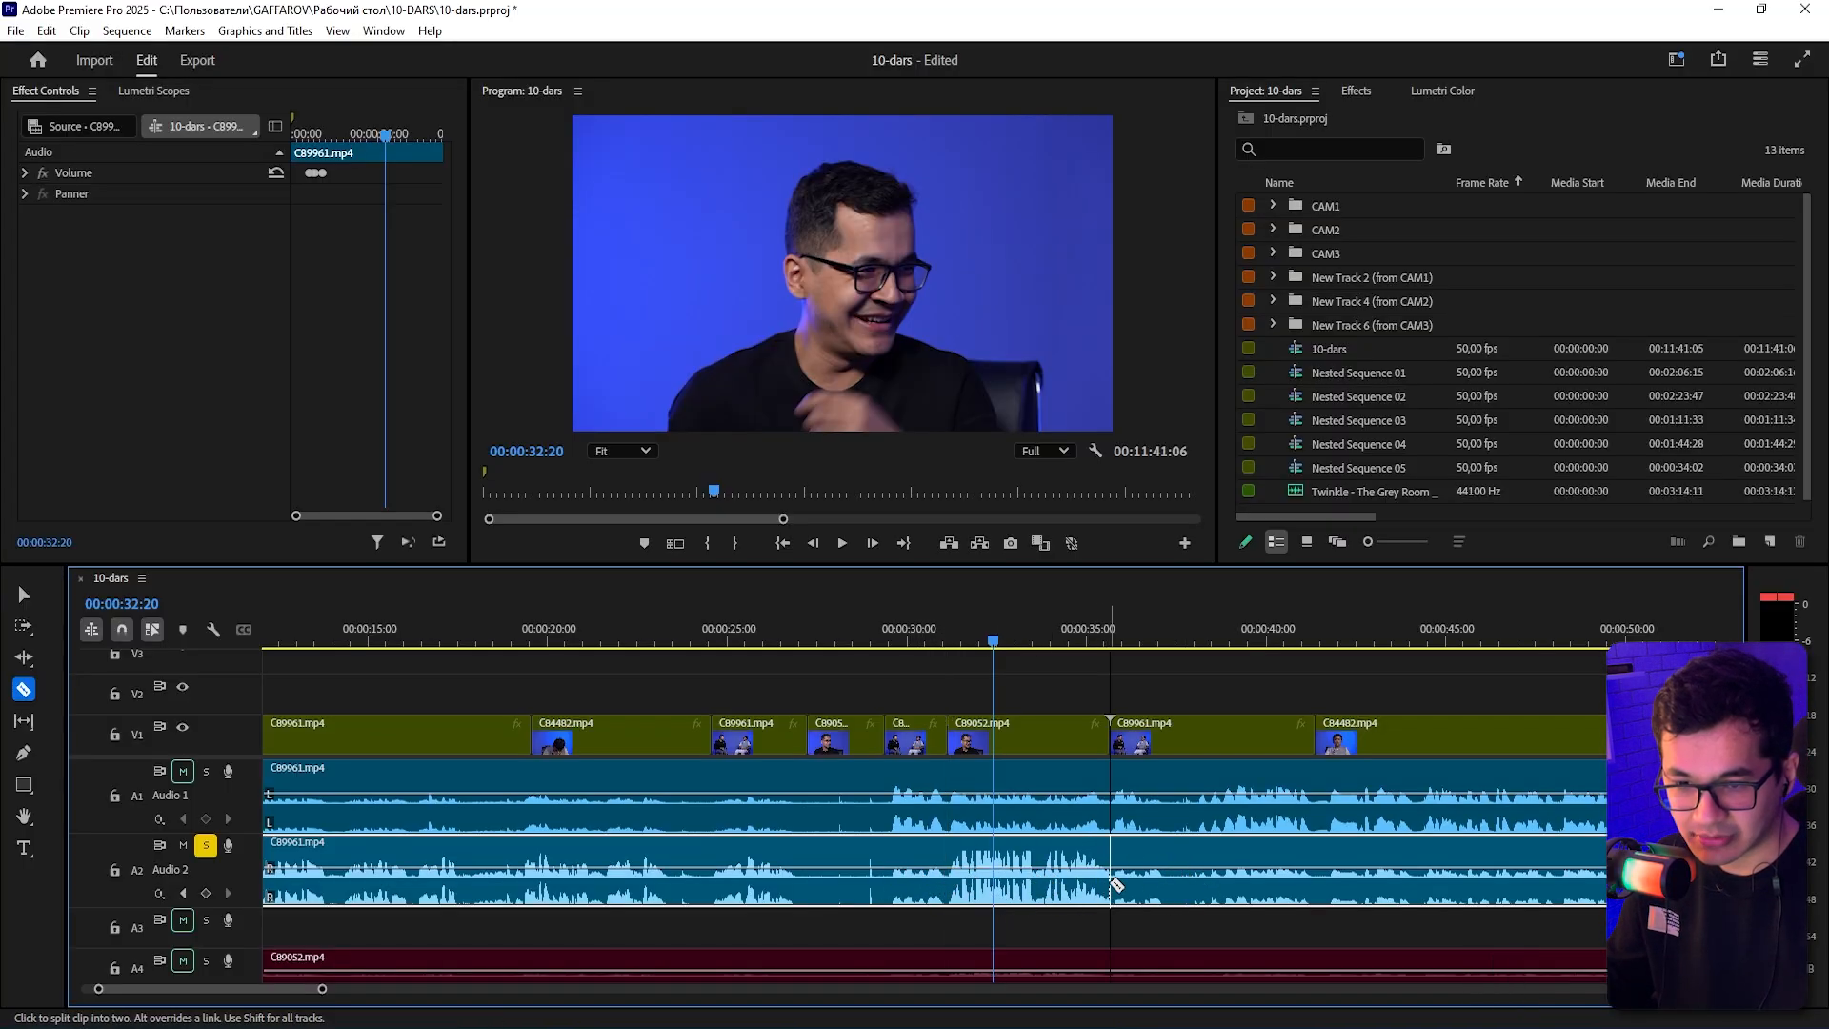
key(v)
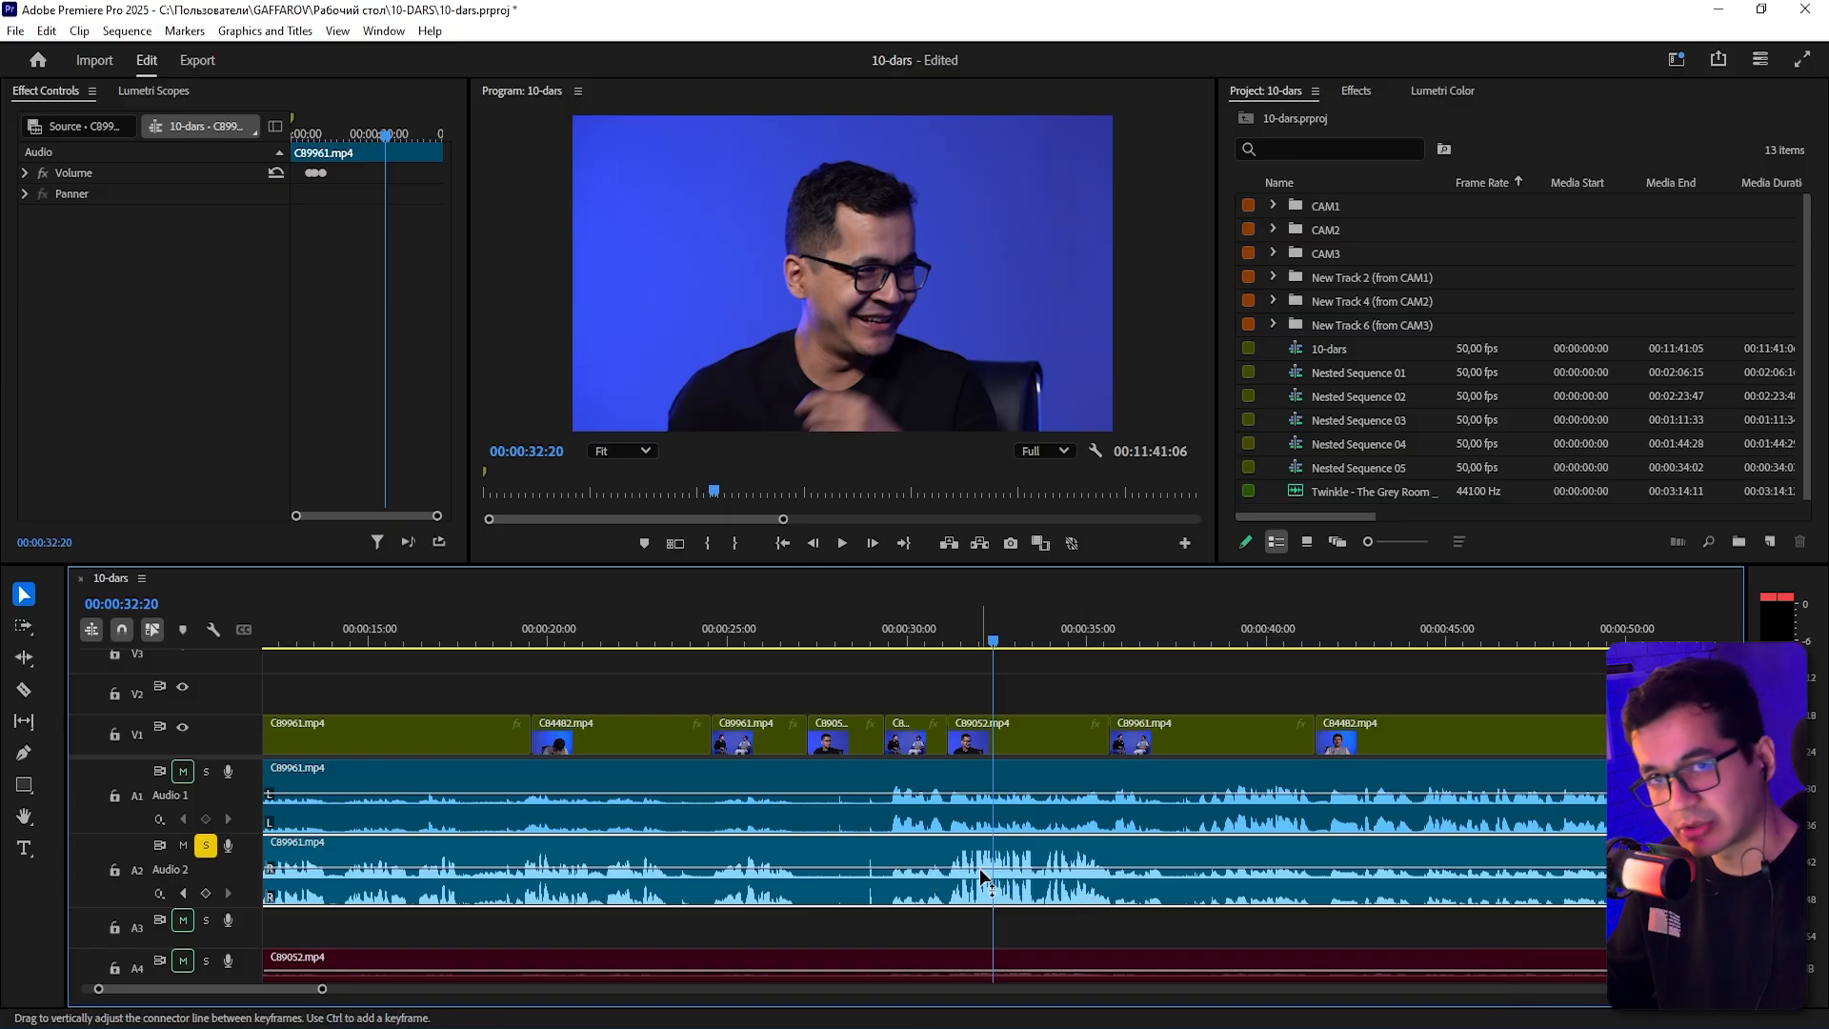
key(ctrl)
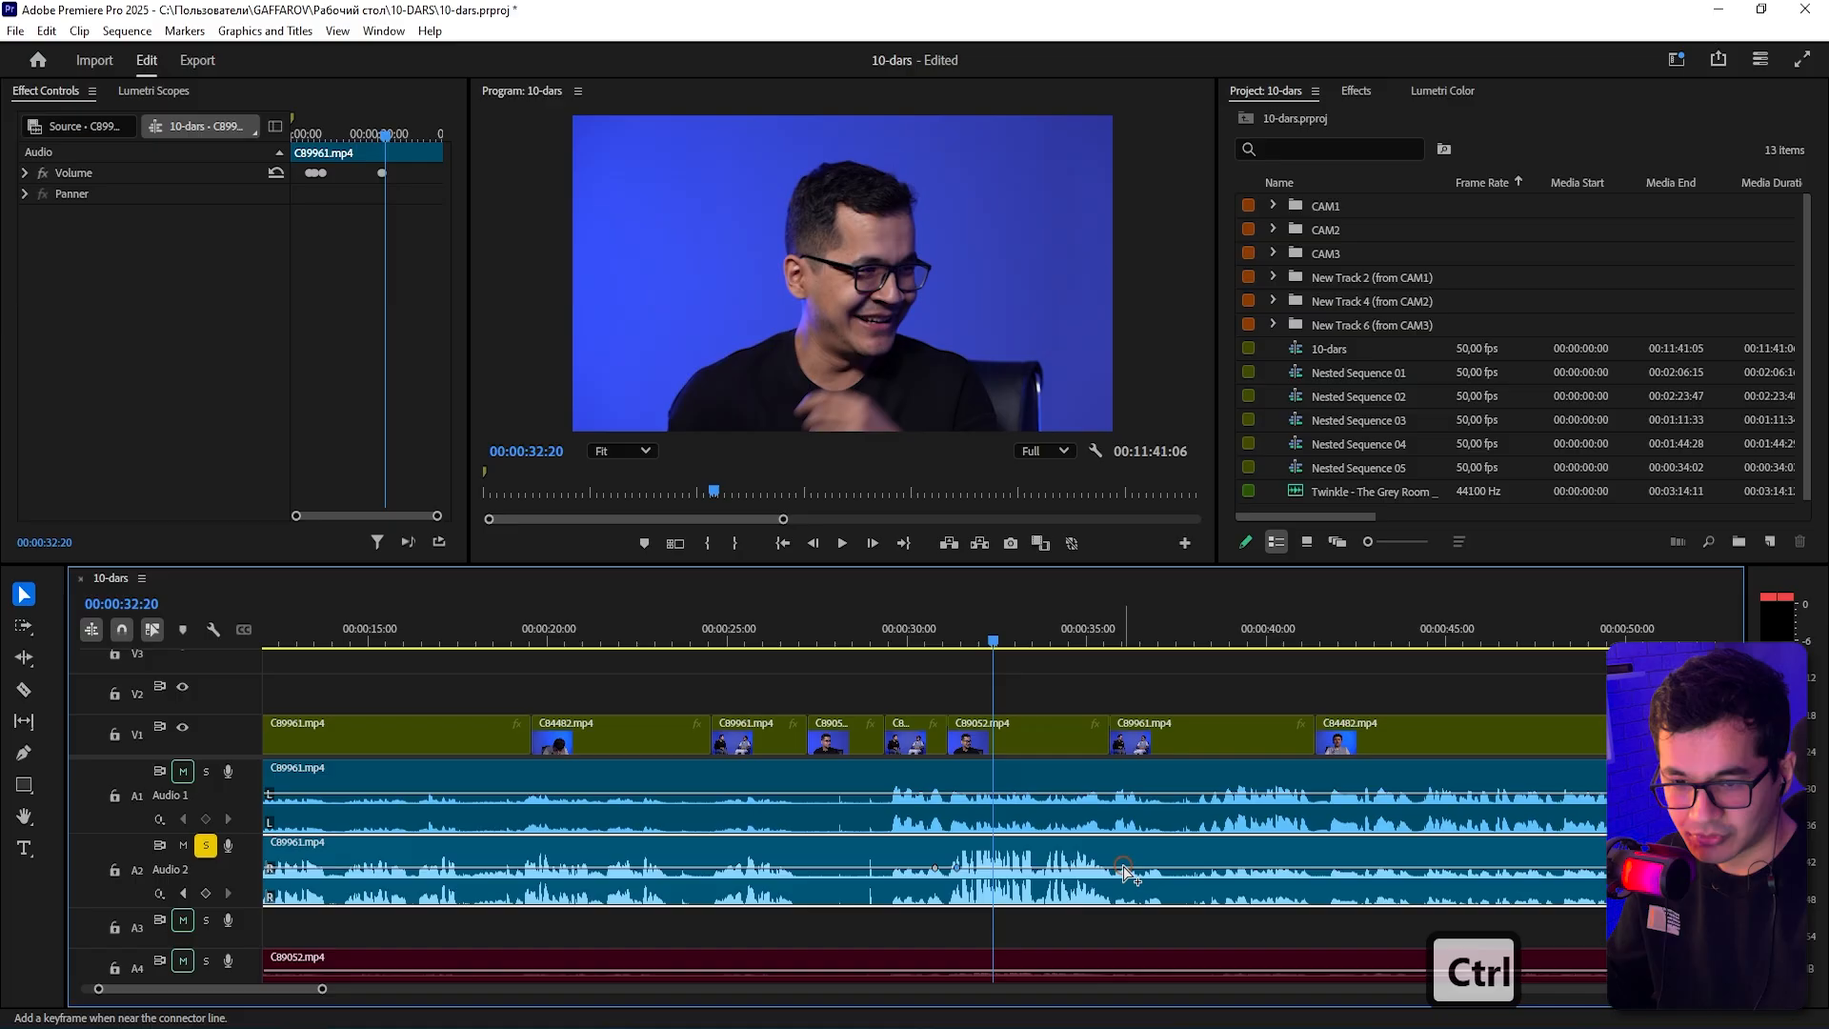
ctrl+click(1179, 868)
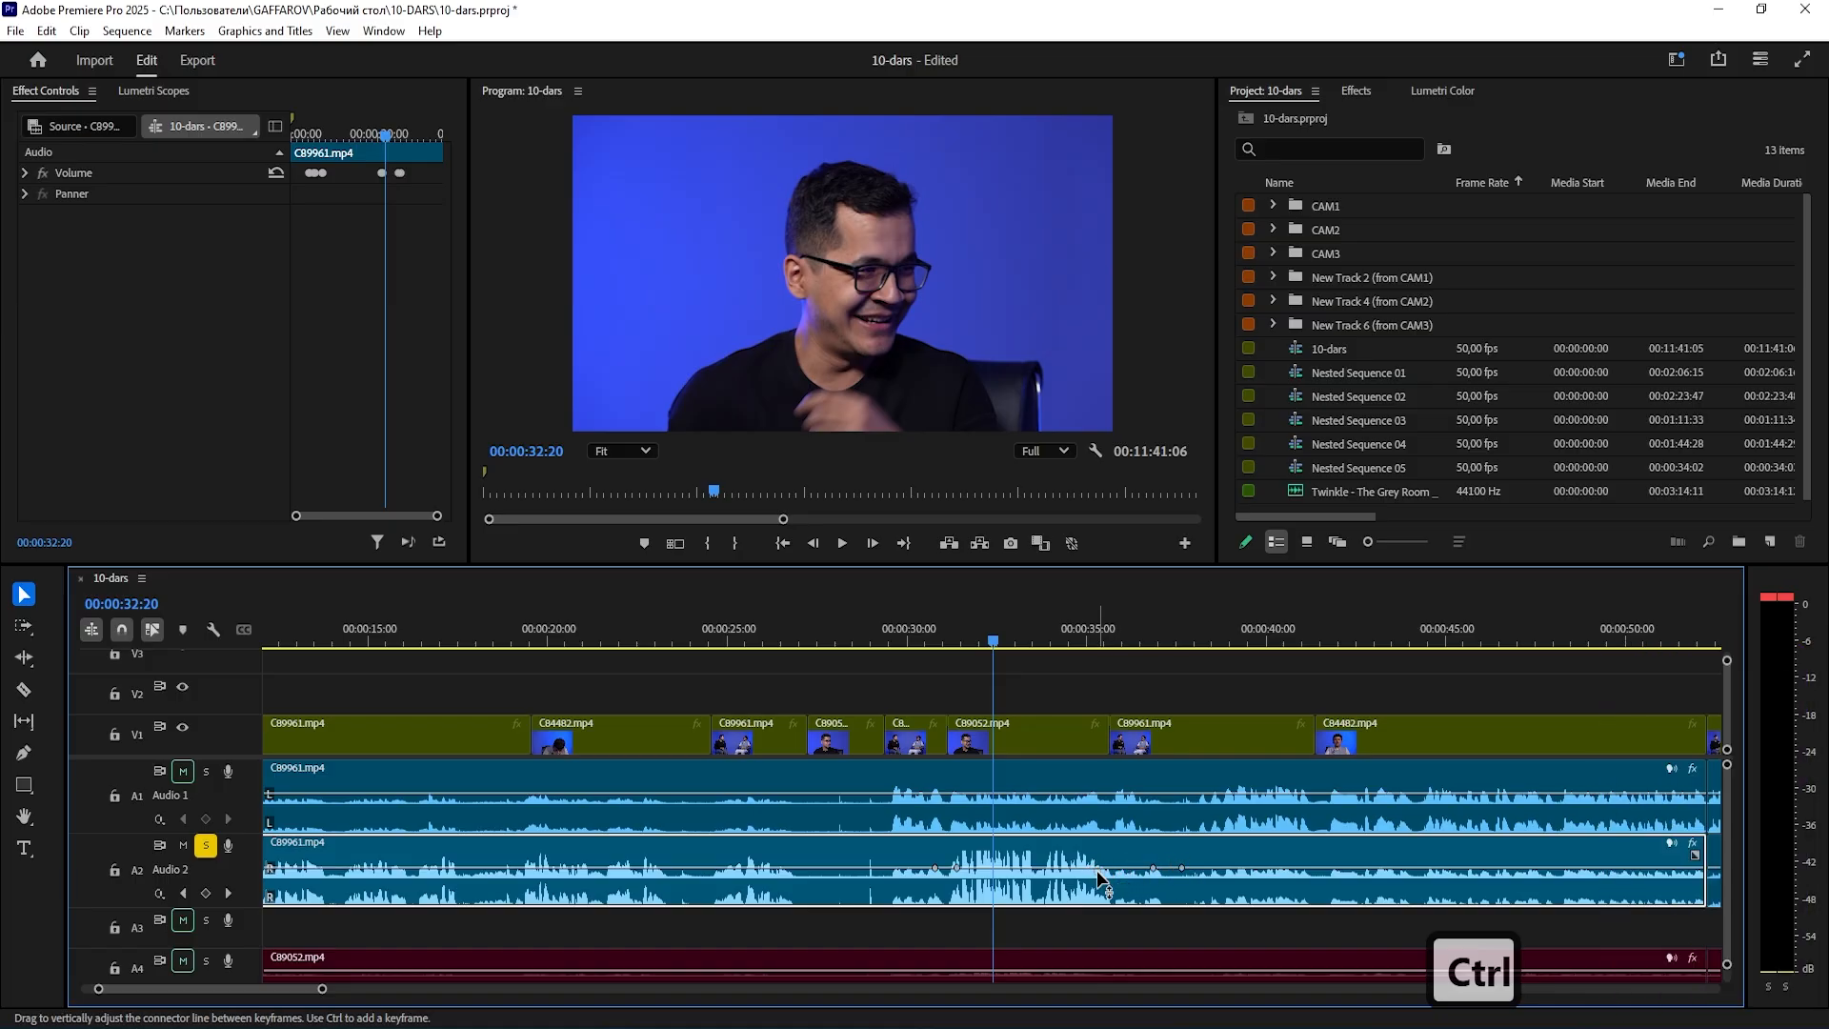
drag(1095, 865, 1096, 878)
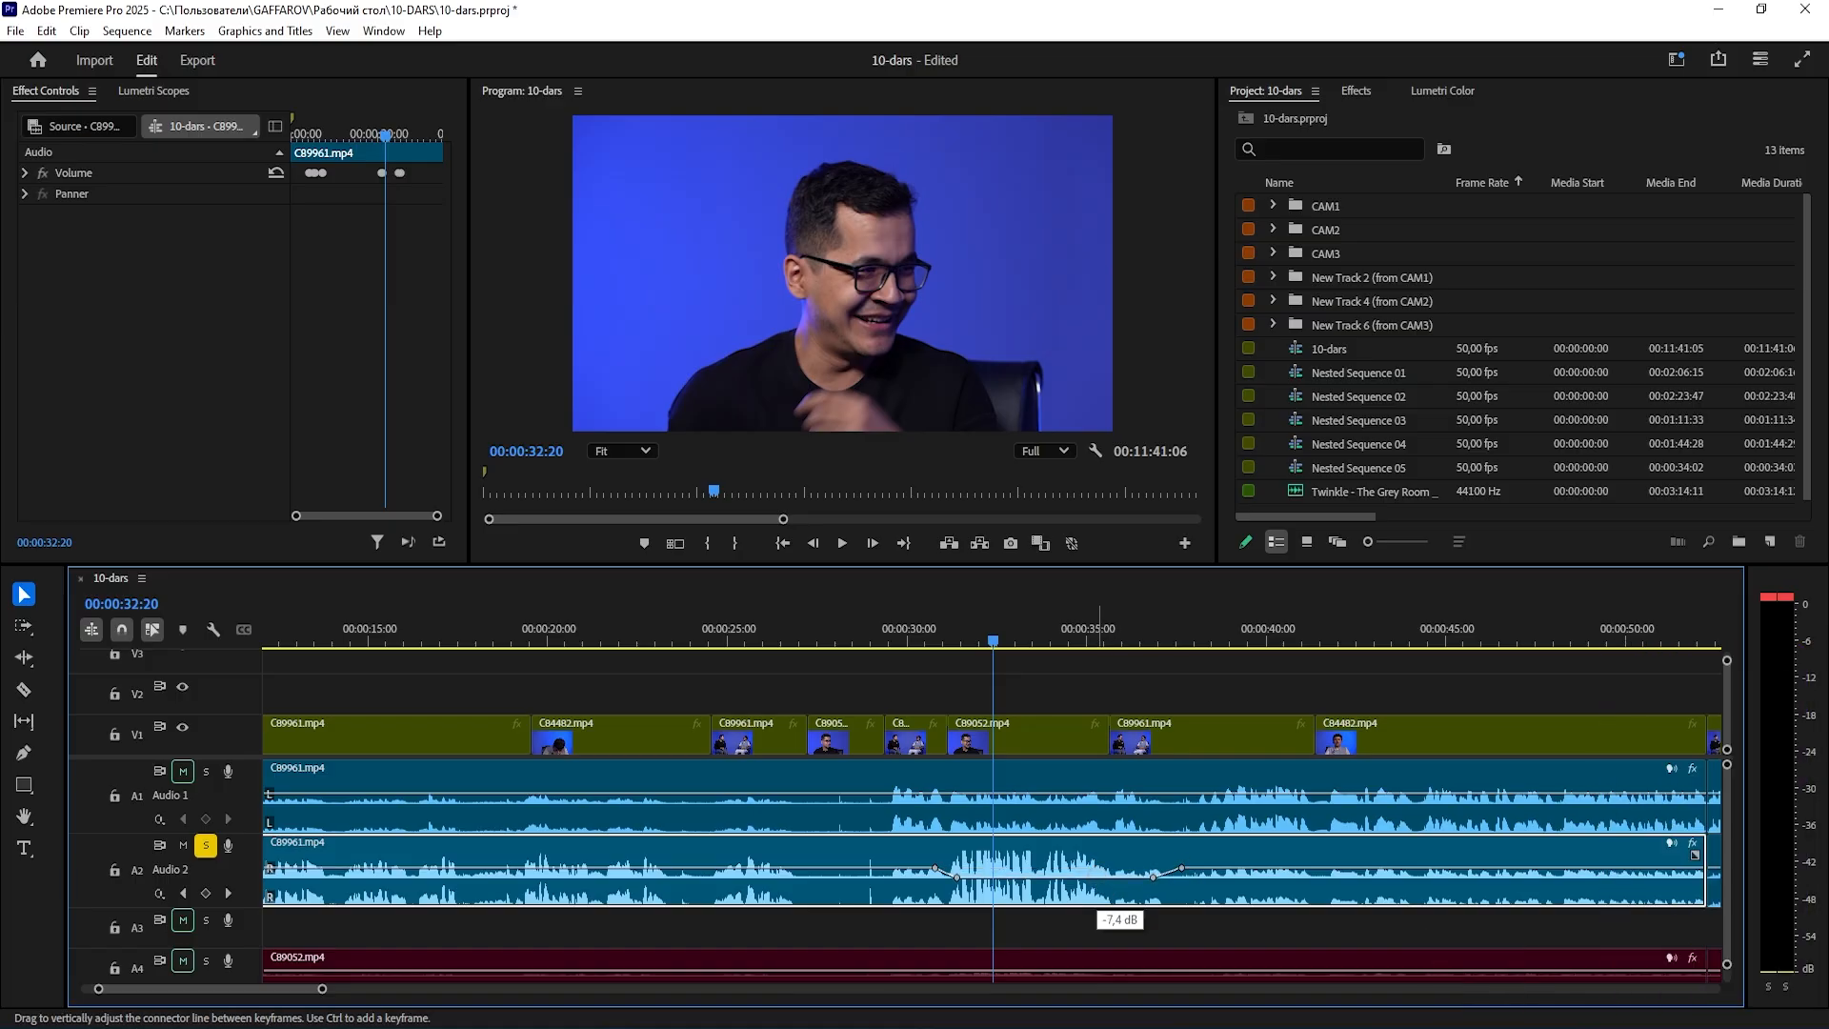
- Save the project and play the lowered Audio 2 passage to about 35 seconds
key(ctrl+s)
key(shift+k)
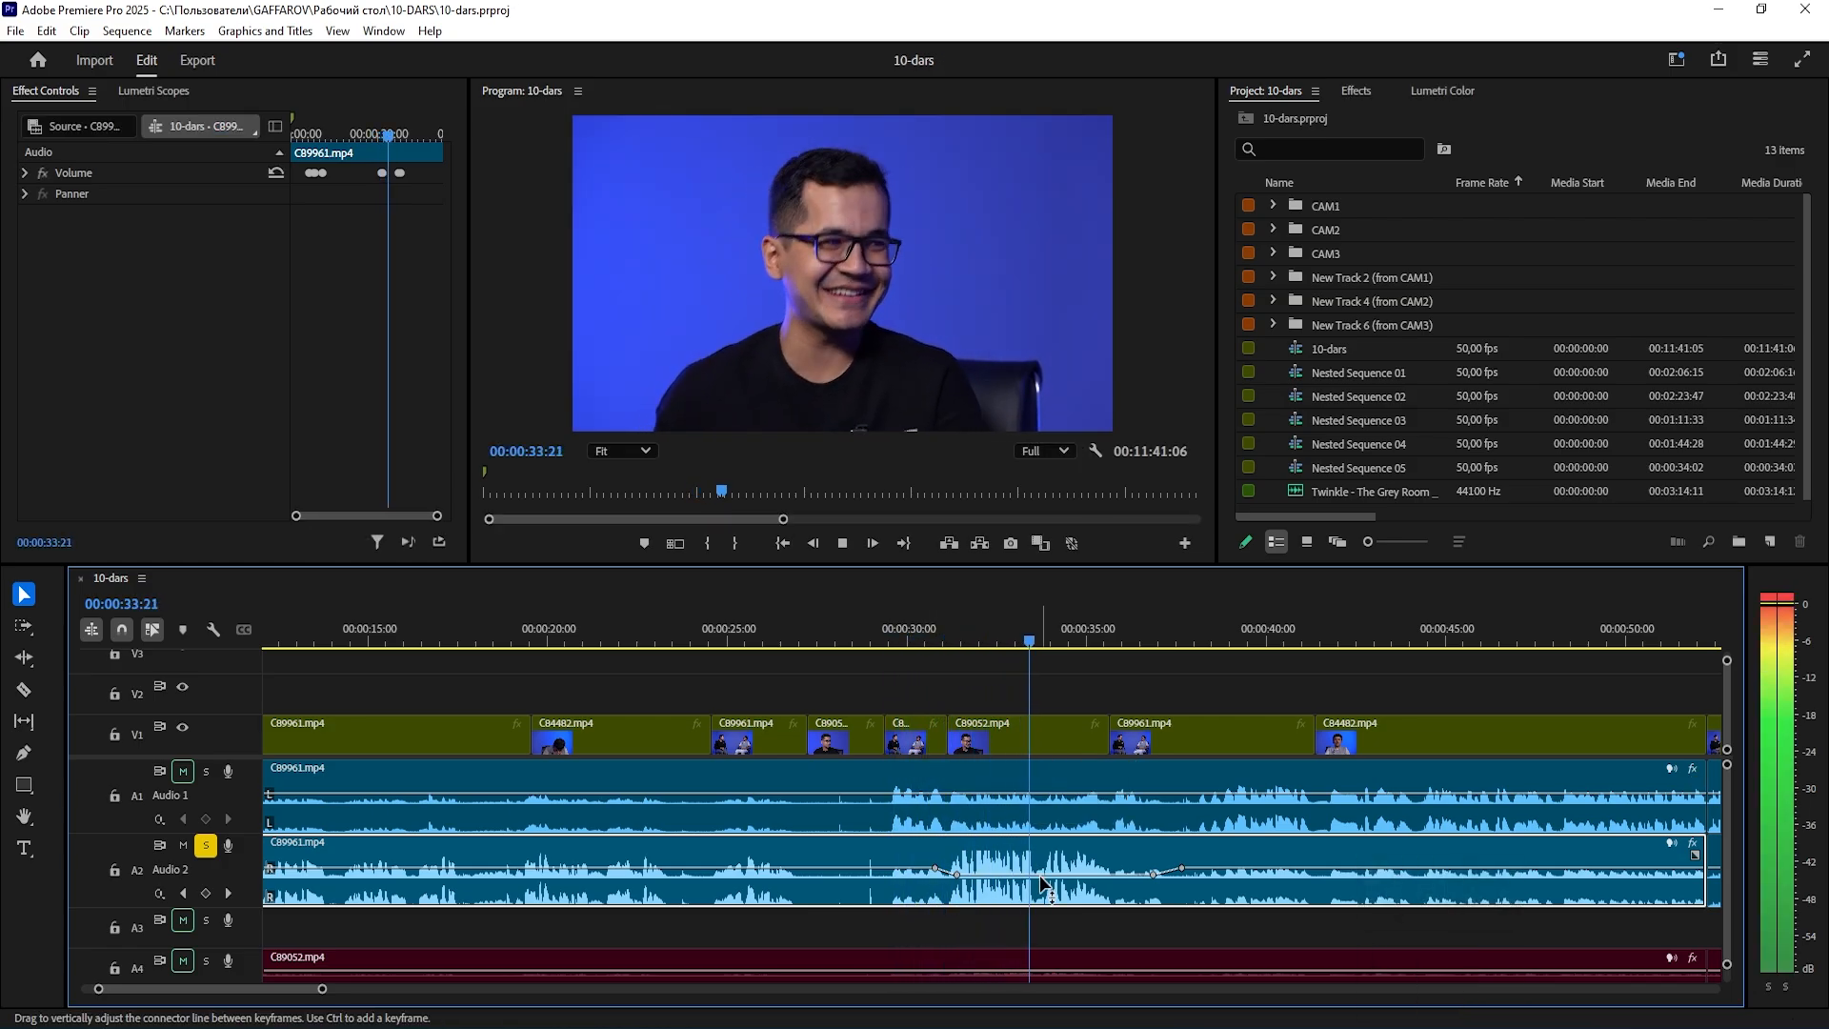
key(s)
key(space)
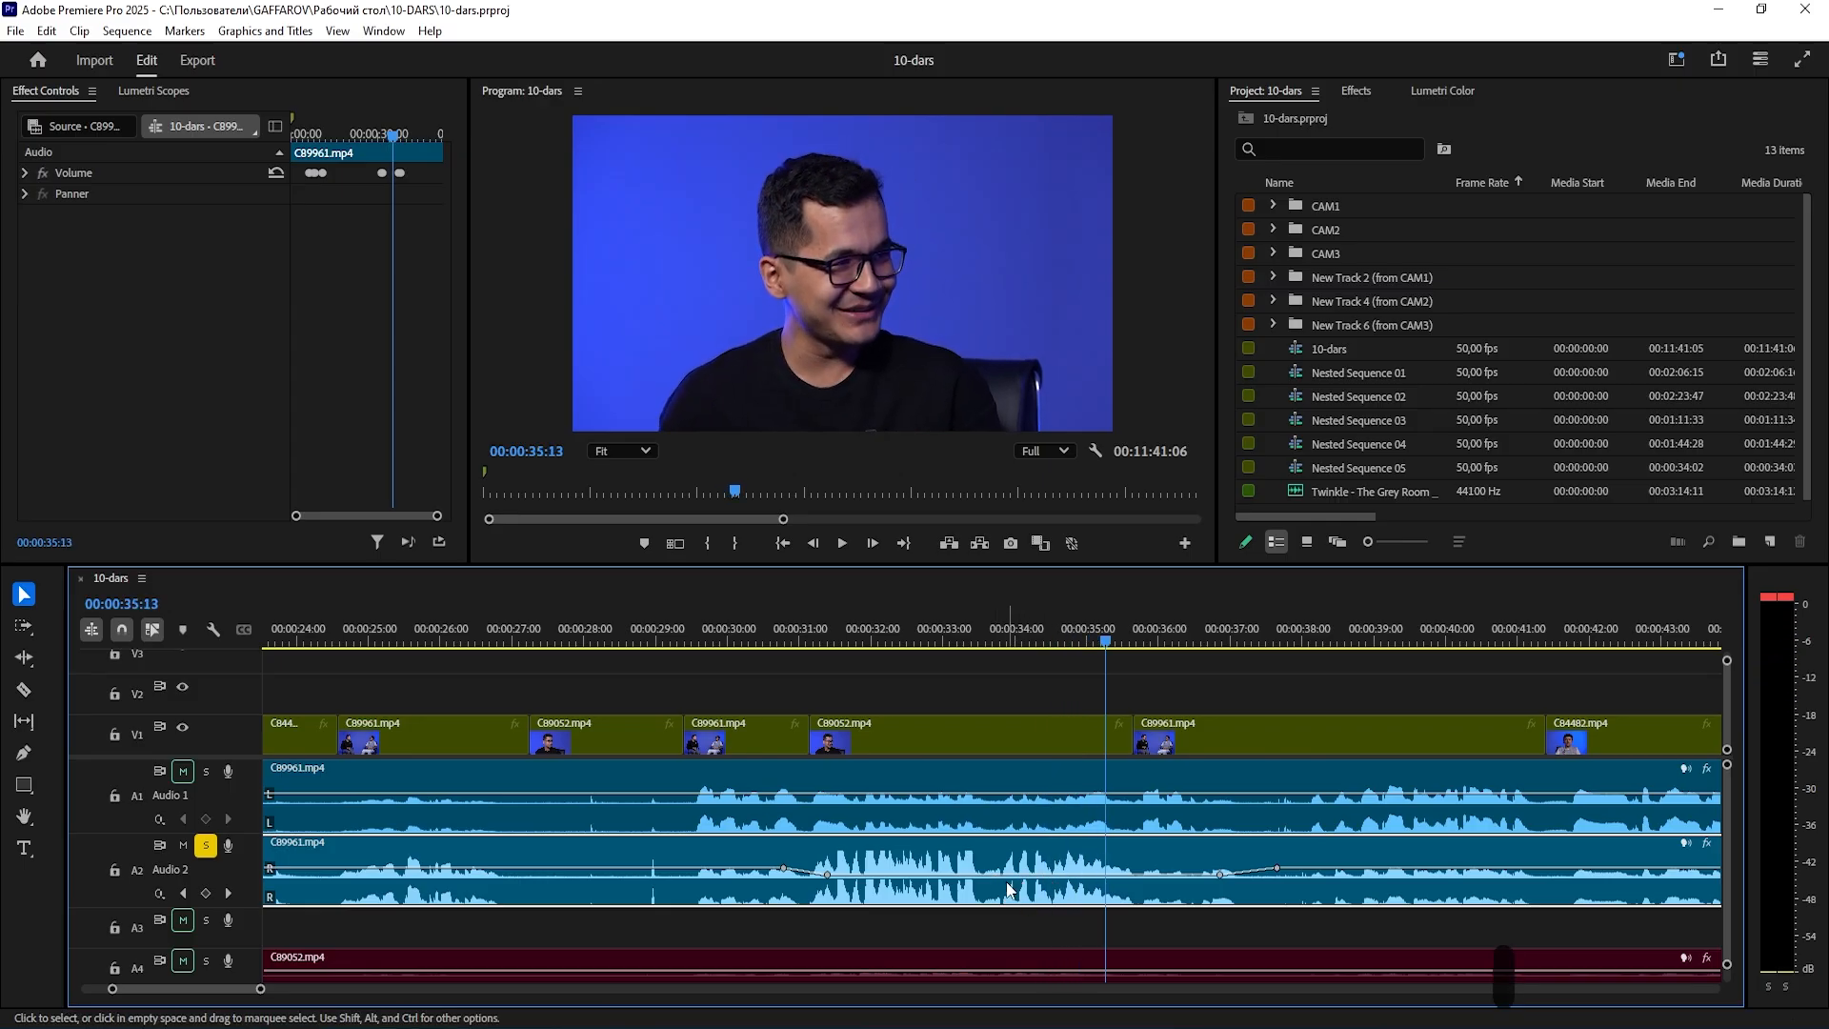
- Add inner volume keyframes around the loudest Audio 2 part at about 32 to 34 seconds, lower the line between them further and replay it
key(ctrl)
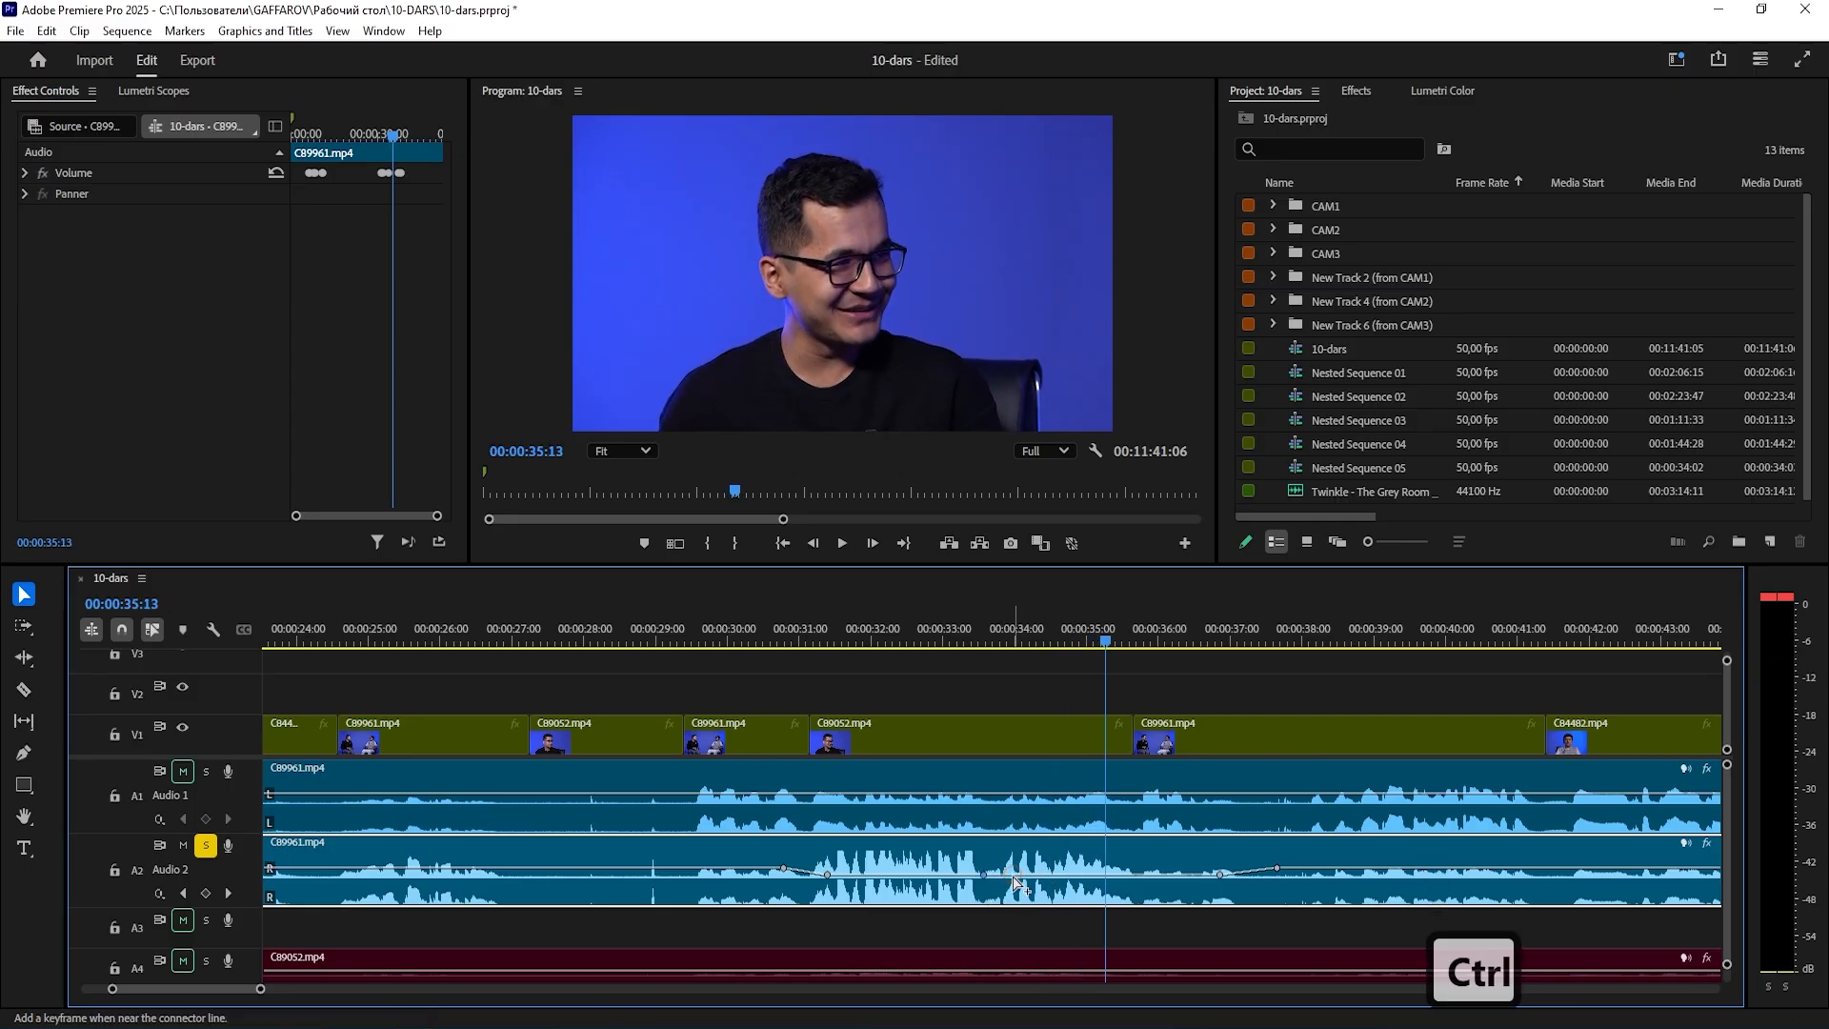
ctrl+click(1014, 875)
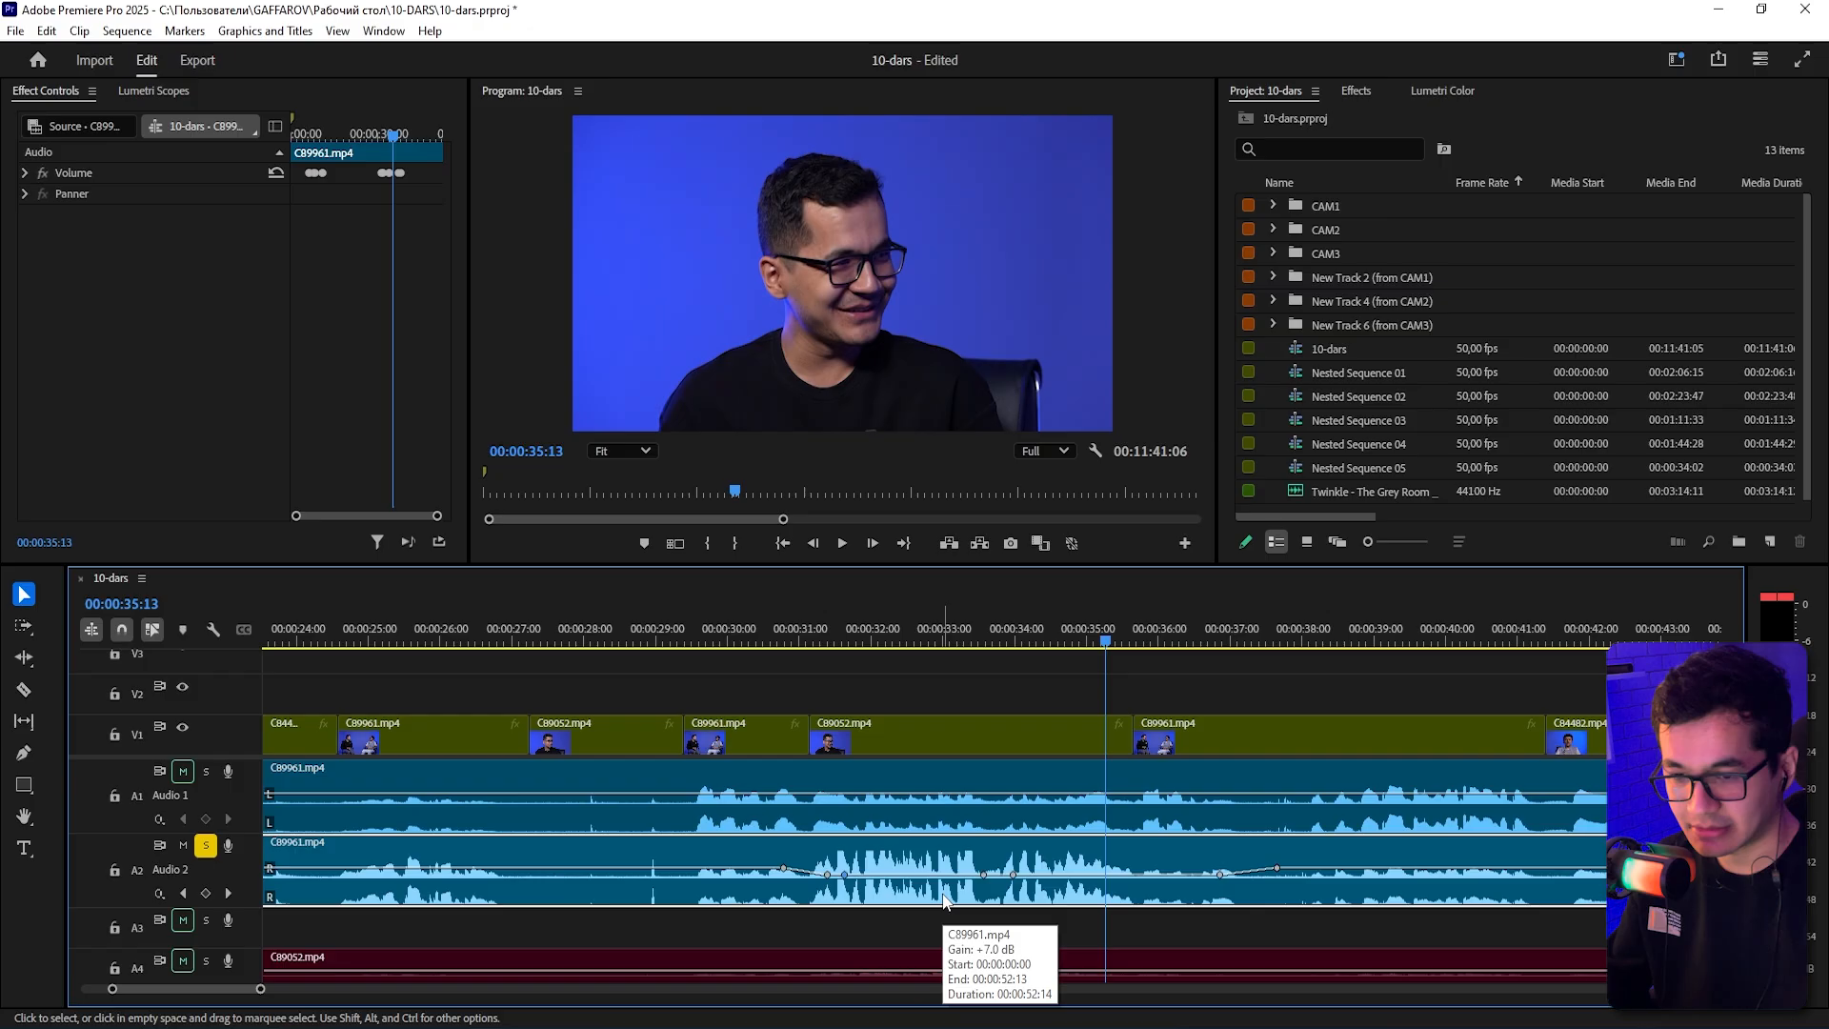
drag(943, 875, 944, 885)
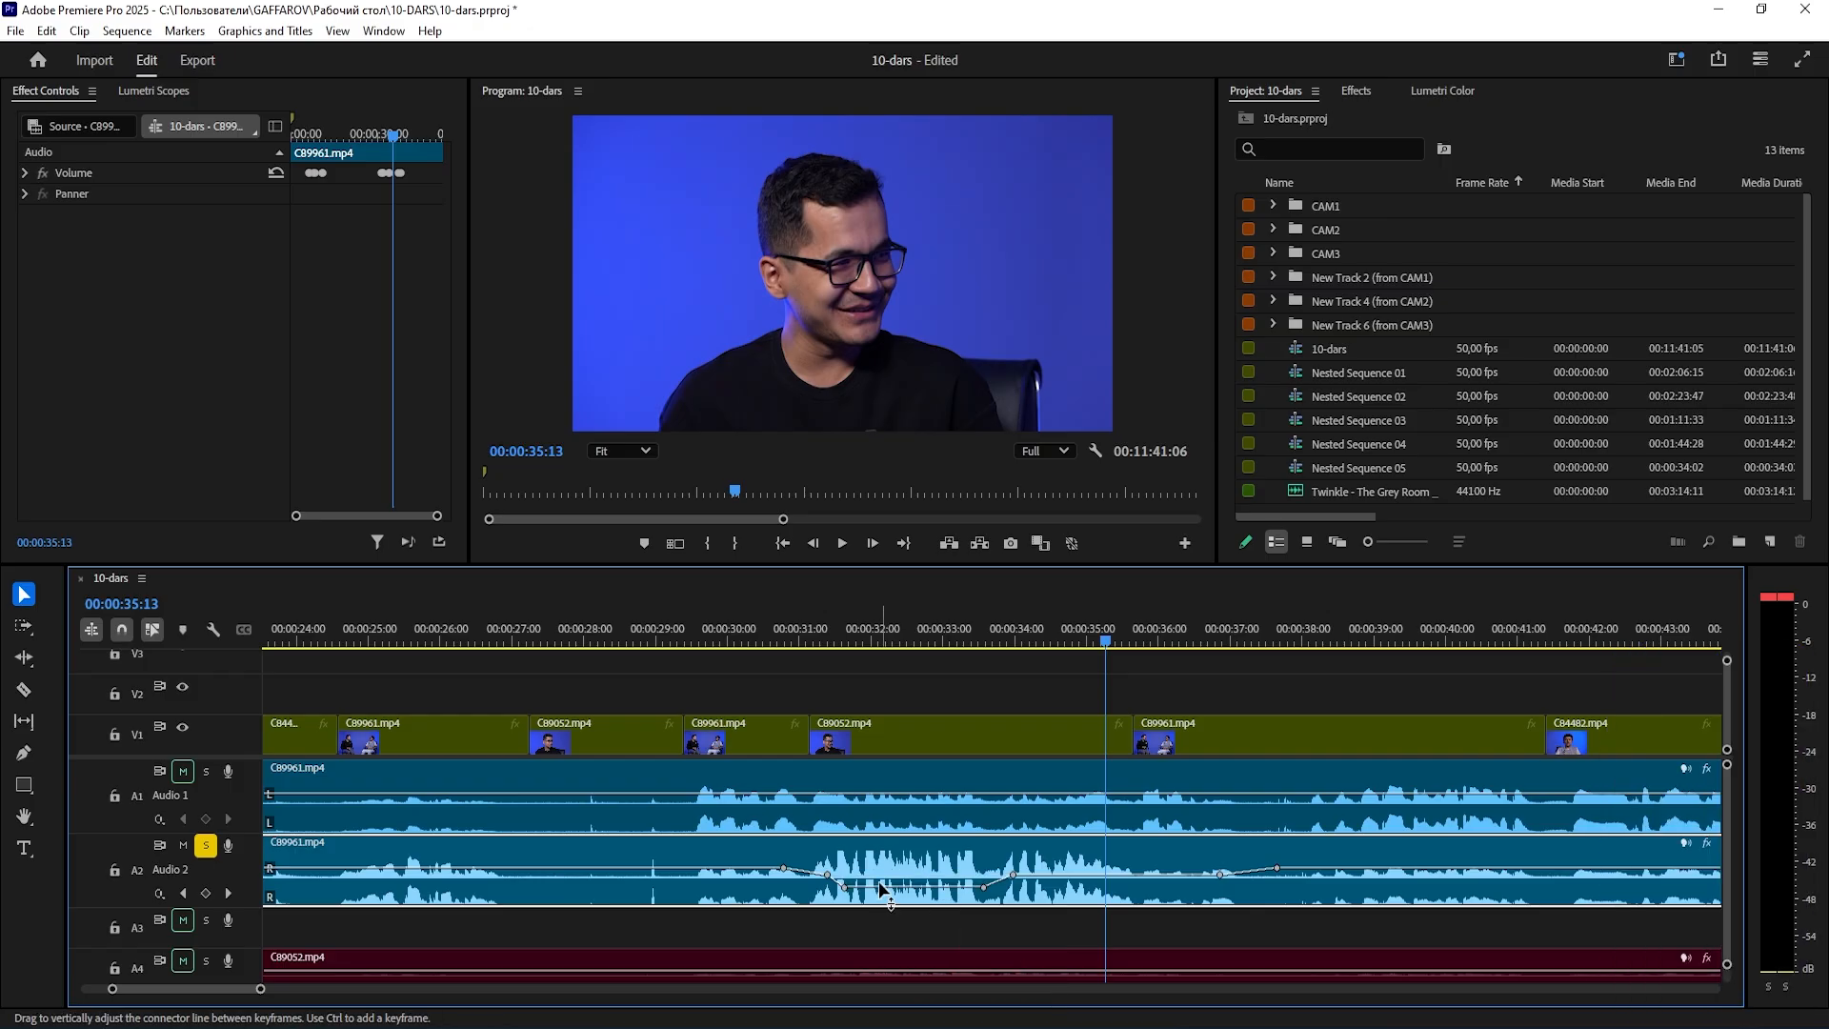
click(736, 633)
key(space)
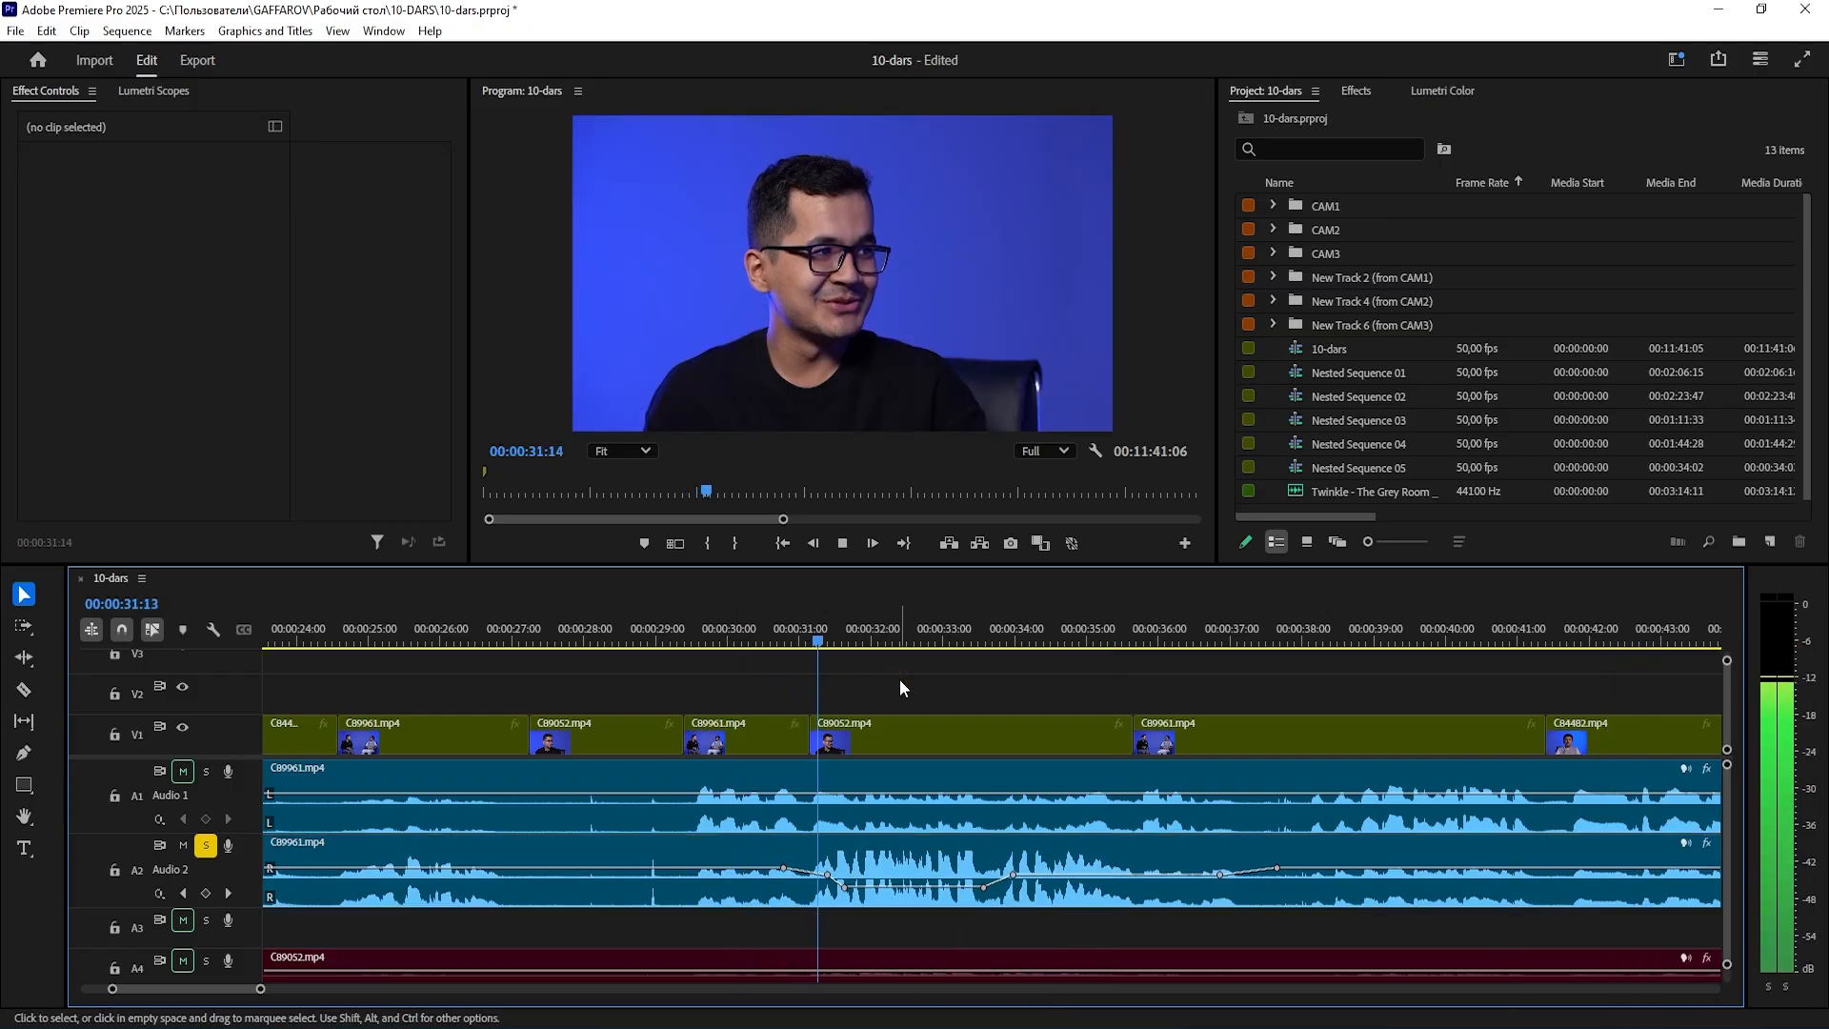
key(space)
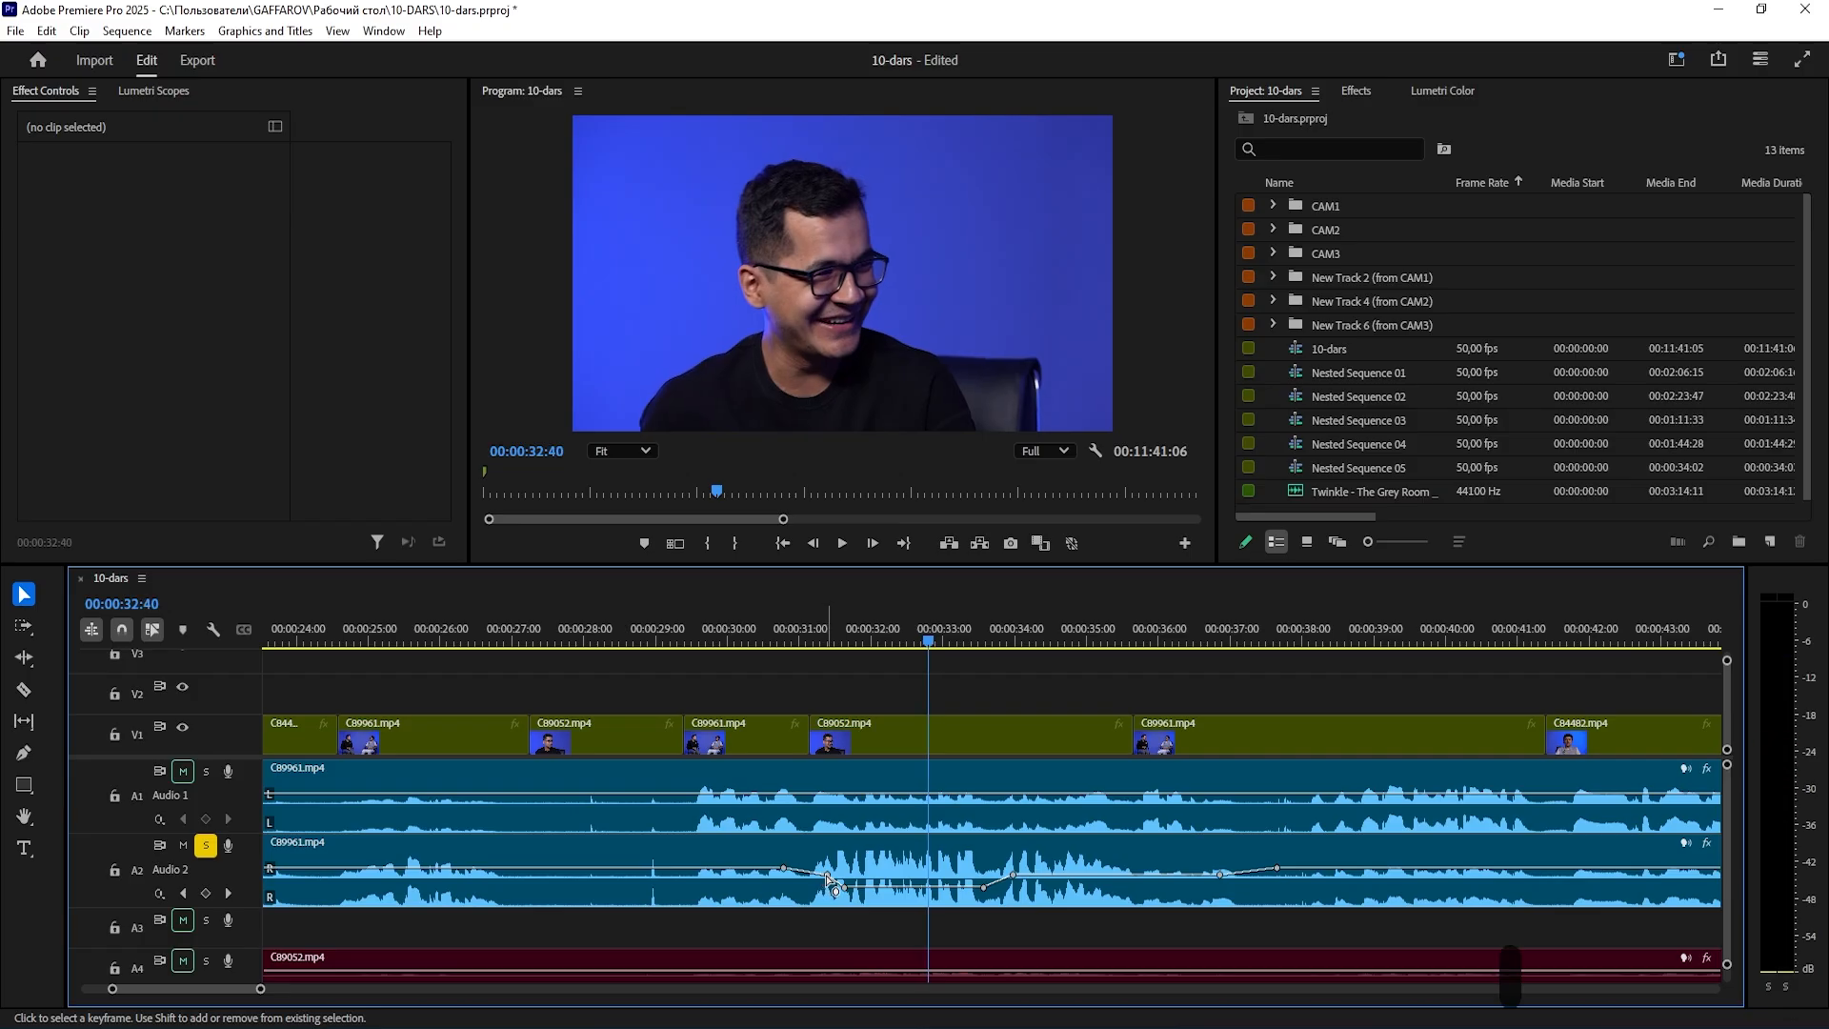
- Raise the Audio 2 volume line between the inner keyframes slightly and replay the passage to compare its level on the audio meters
drag(828, 878, 877, 877)
click(769, 643)
key(space)
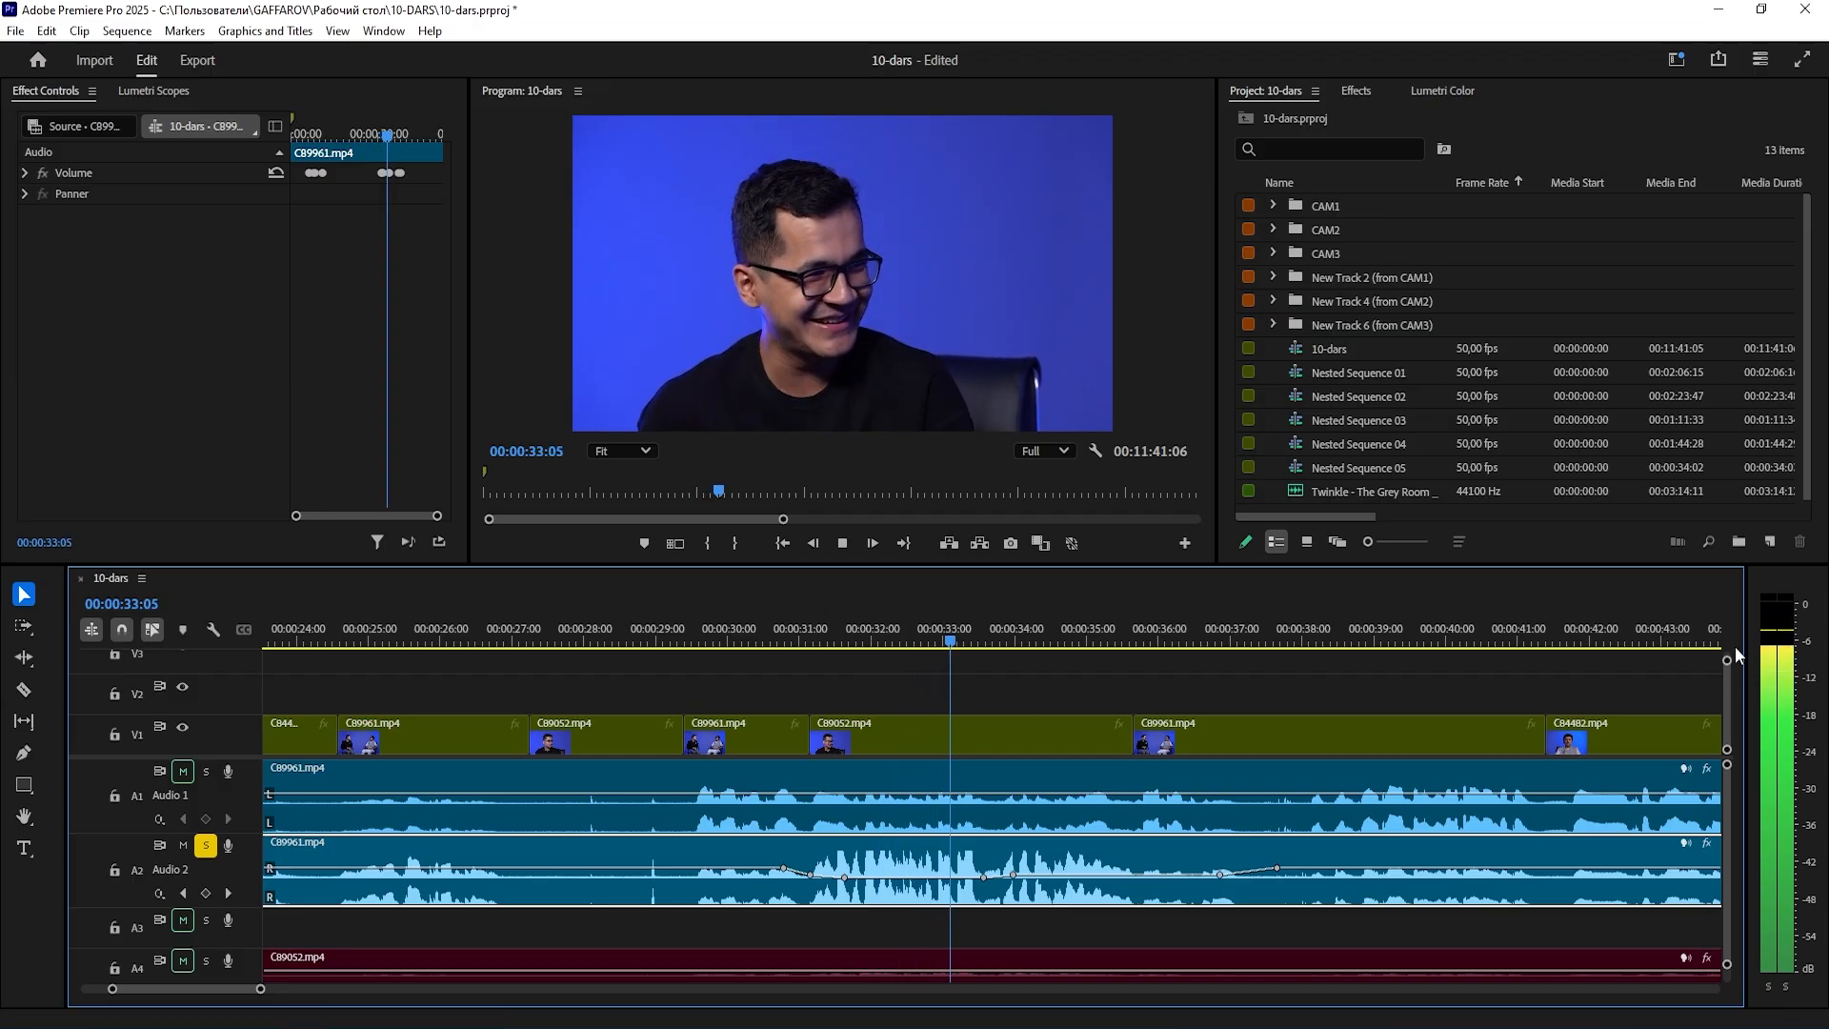
key(space)
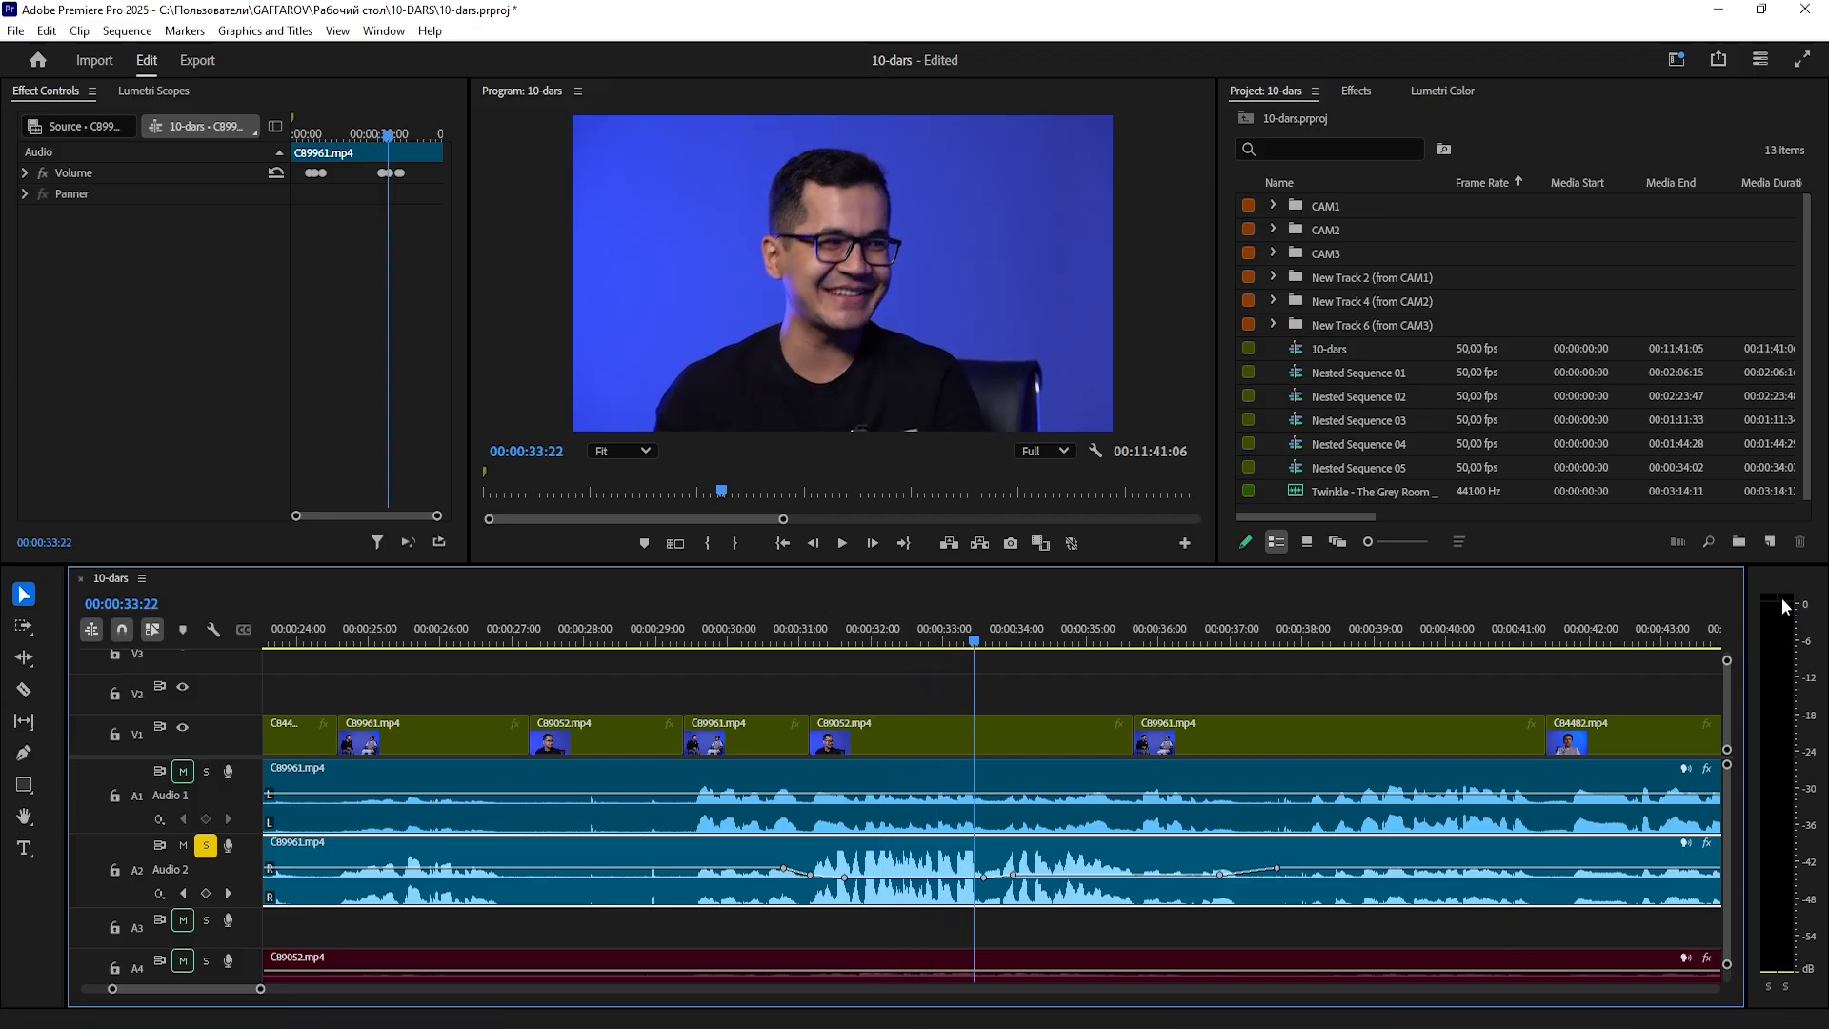
- Play the sequence on from about 33 to 37 seconds to check how Audio 2 continues after the lowered passage
click(1129, 682)
key(minus)
key(space)
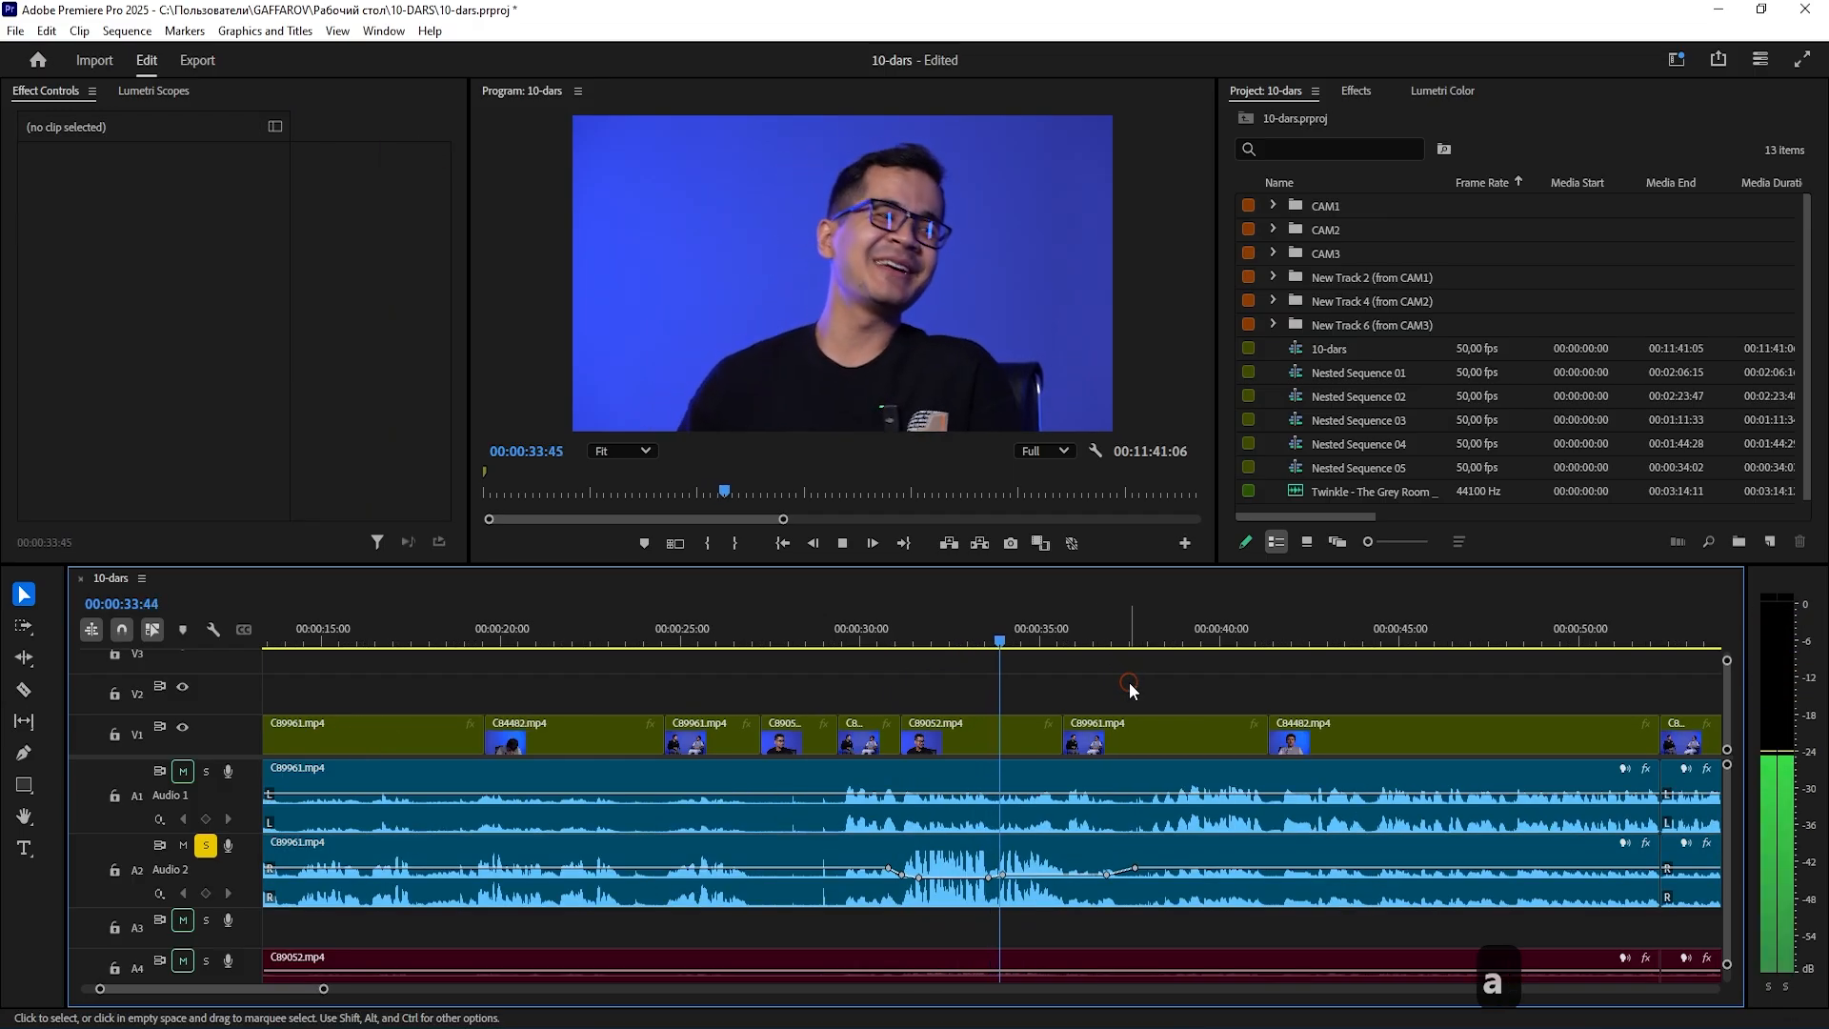
key(minus)
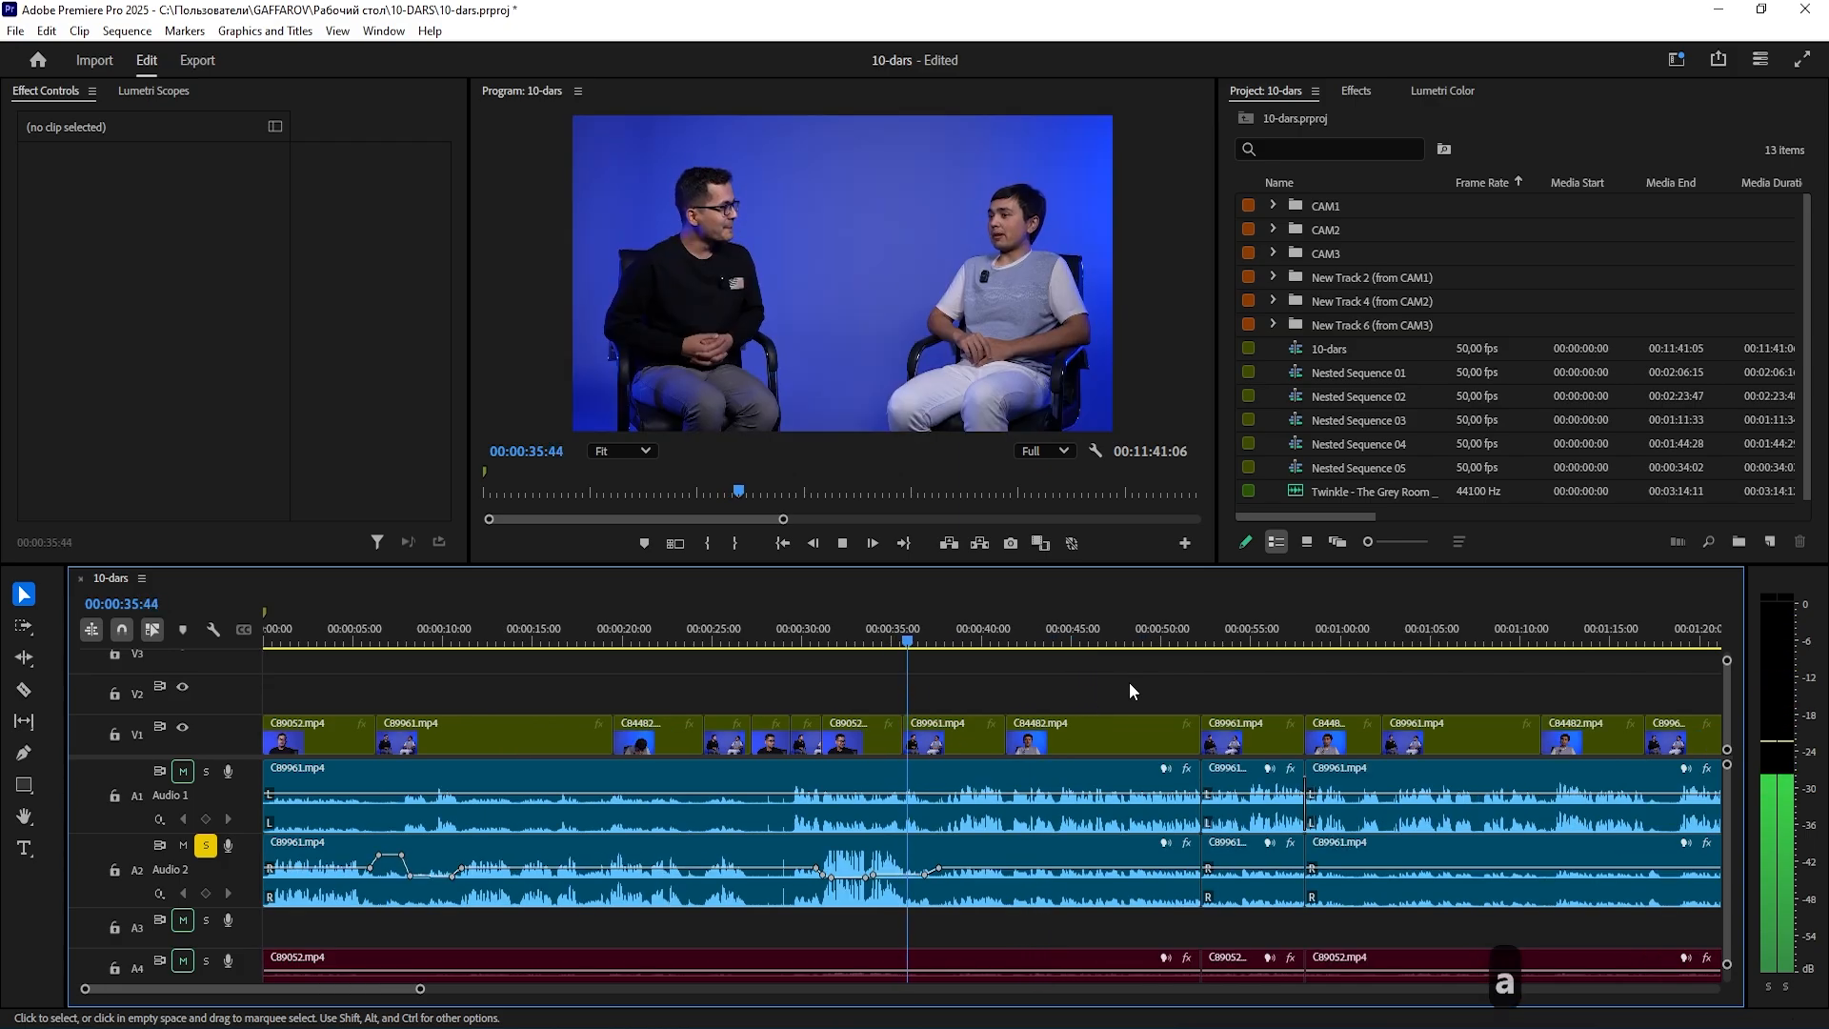
key(minus)
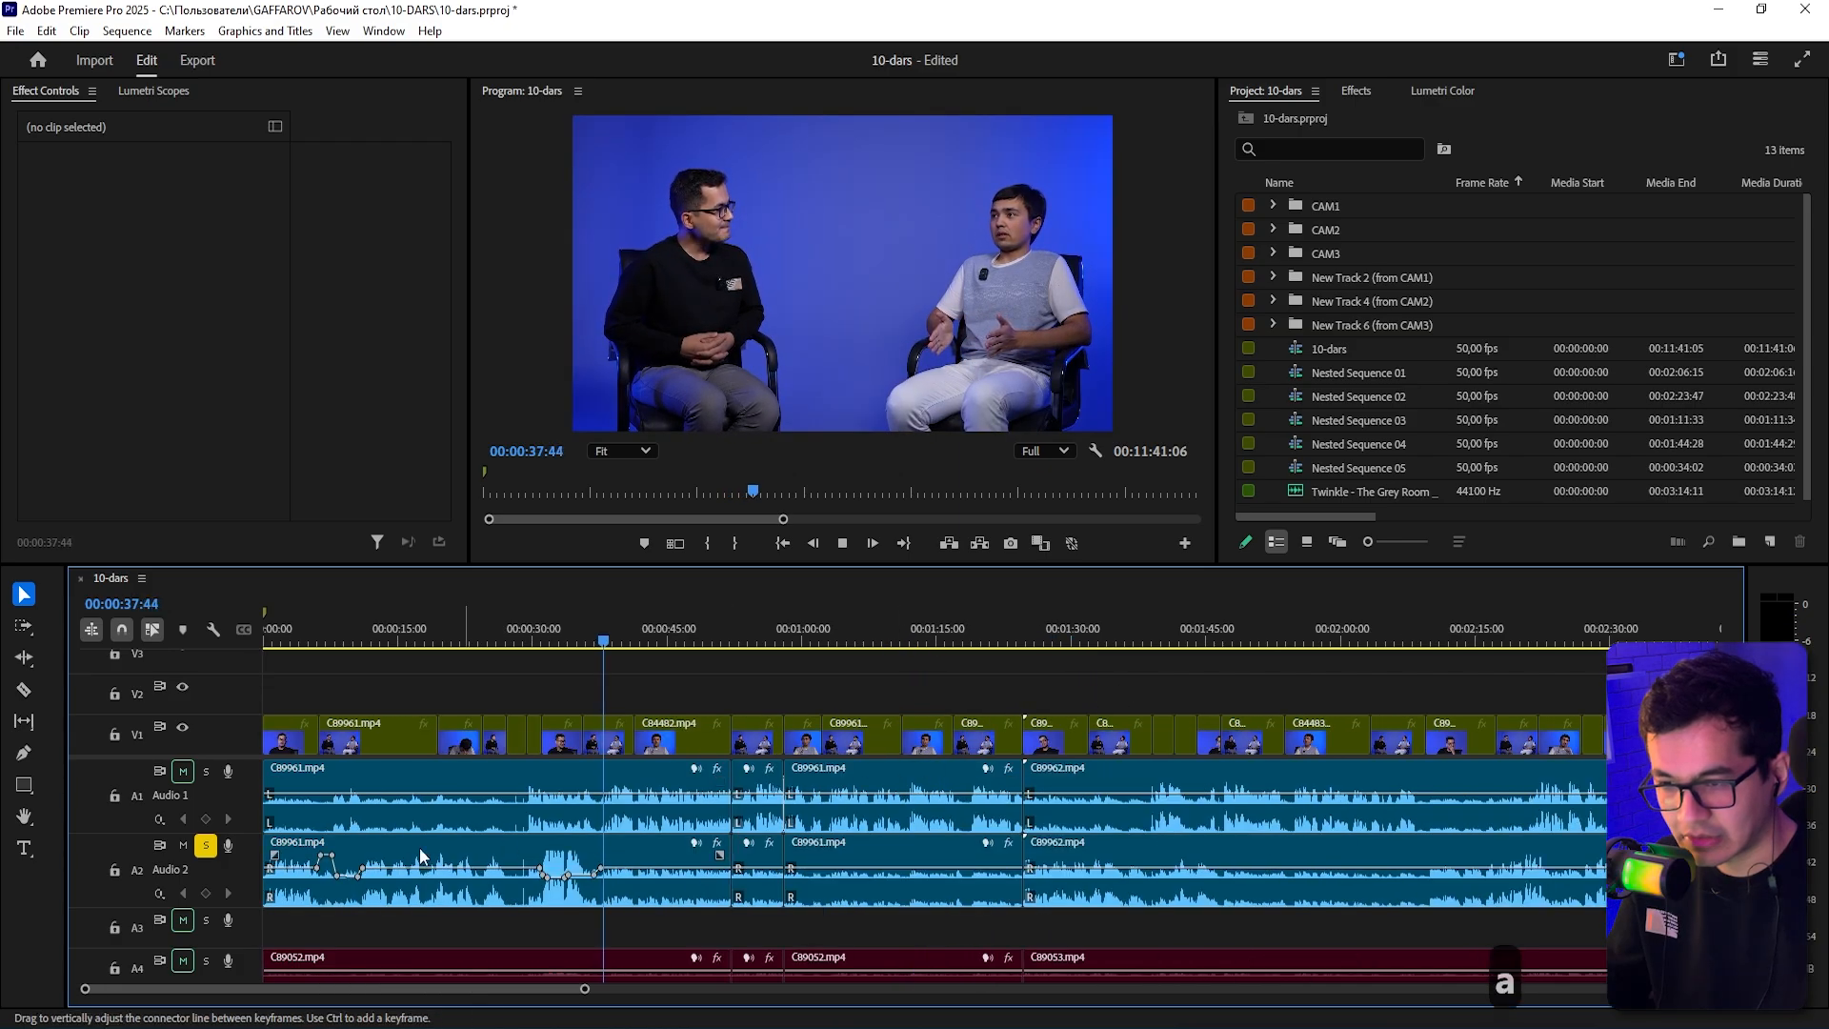
key(space)
- Solo Audio 1 instead of Audio 2 and play it to about 46 seconds, checking its level on the audio meters
click(208, 773)
key(equal)
click(461, 644)
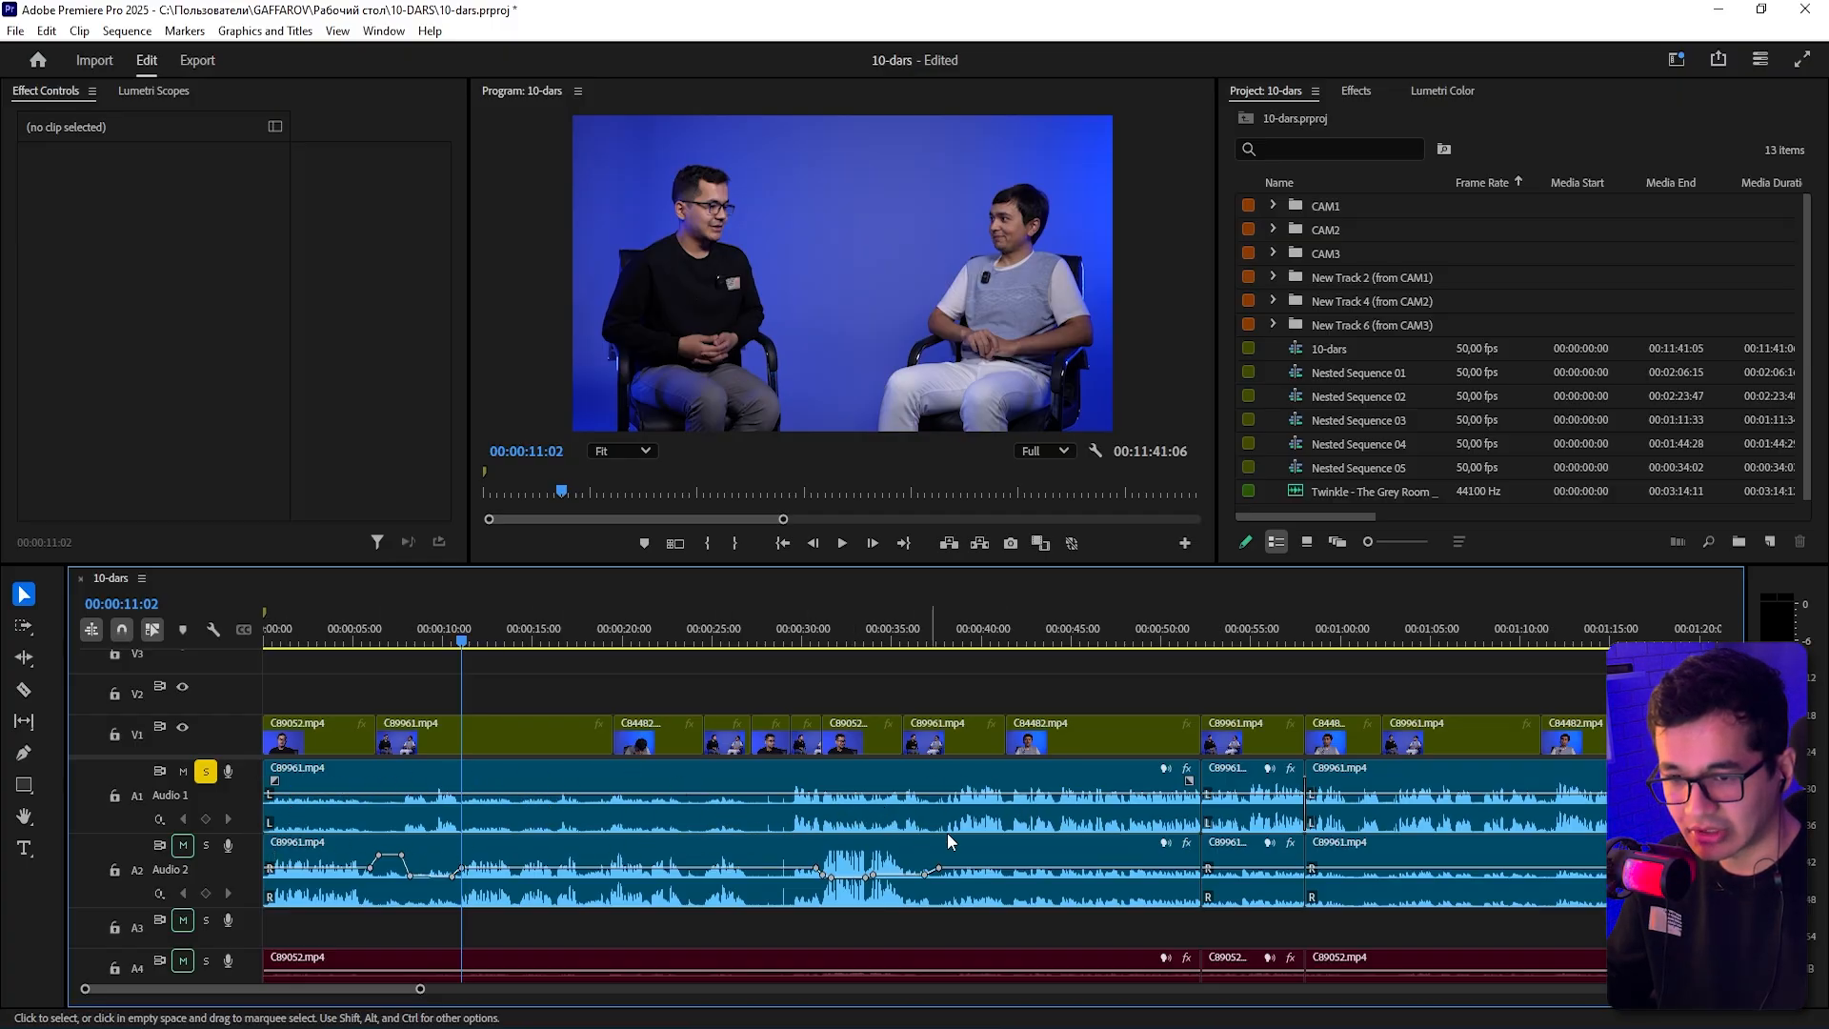
key(a)
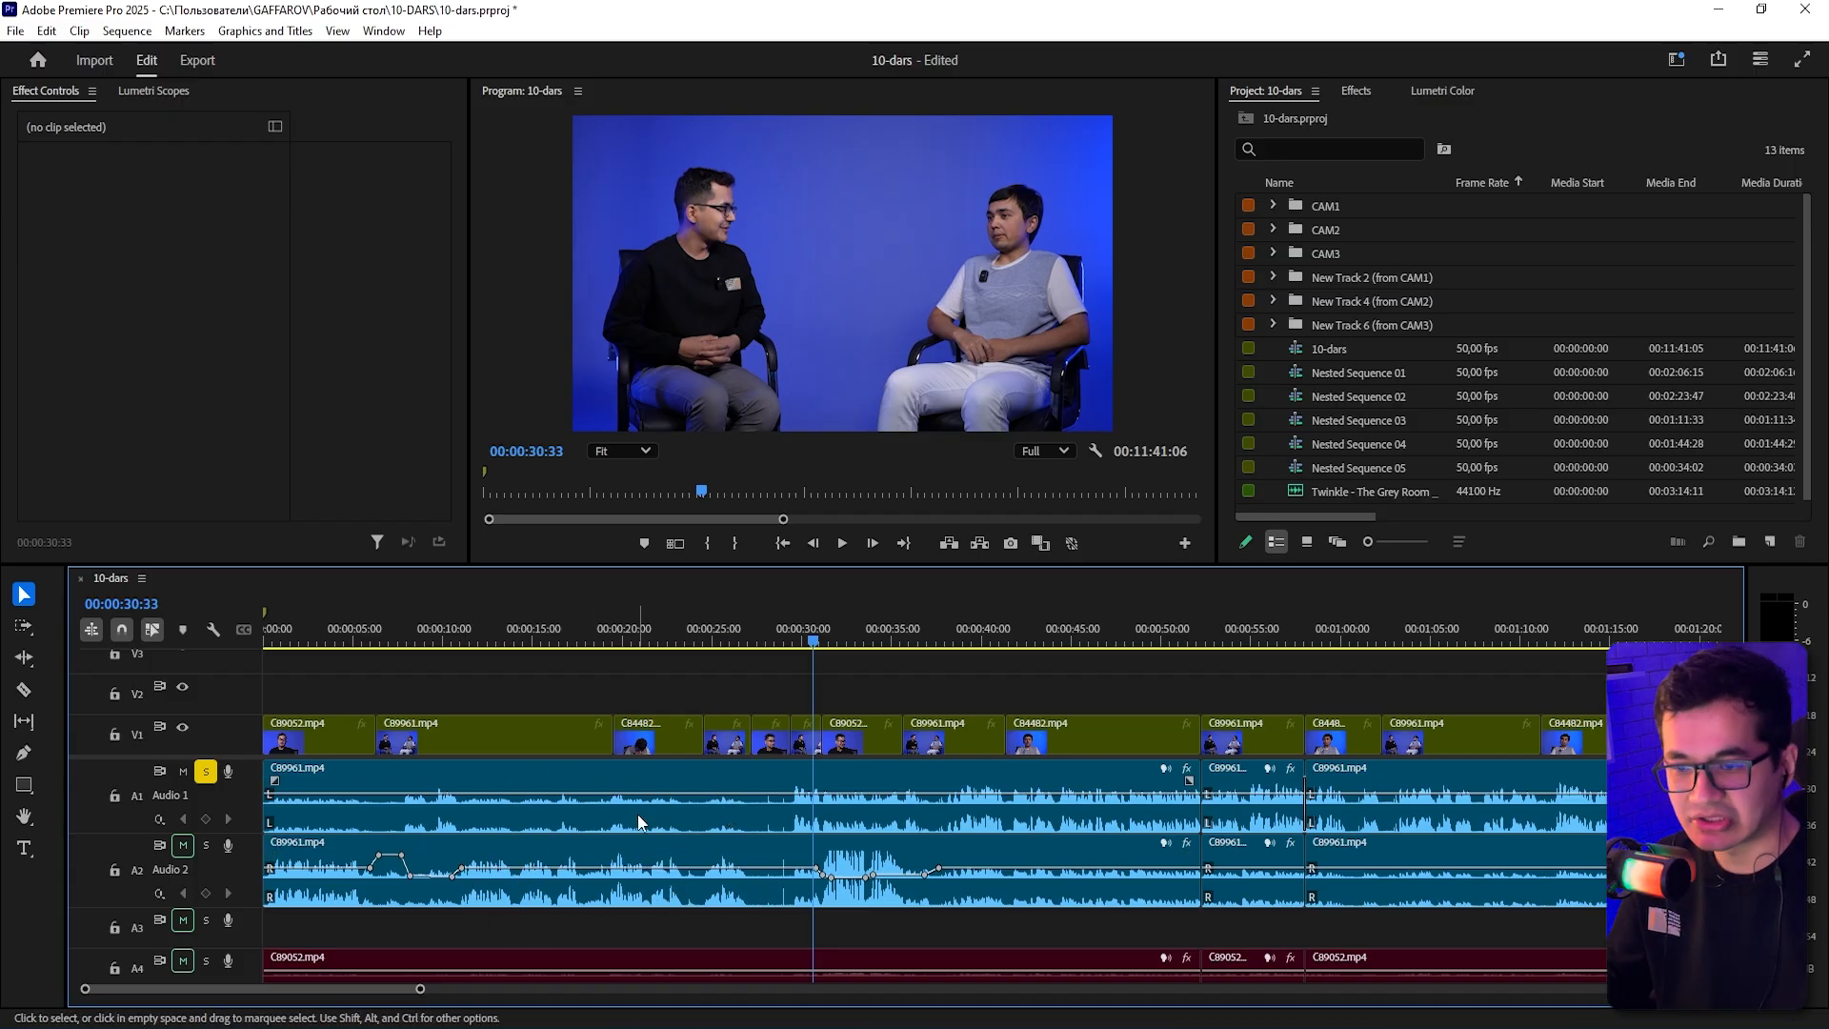
key(space)
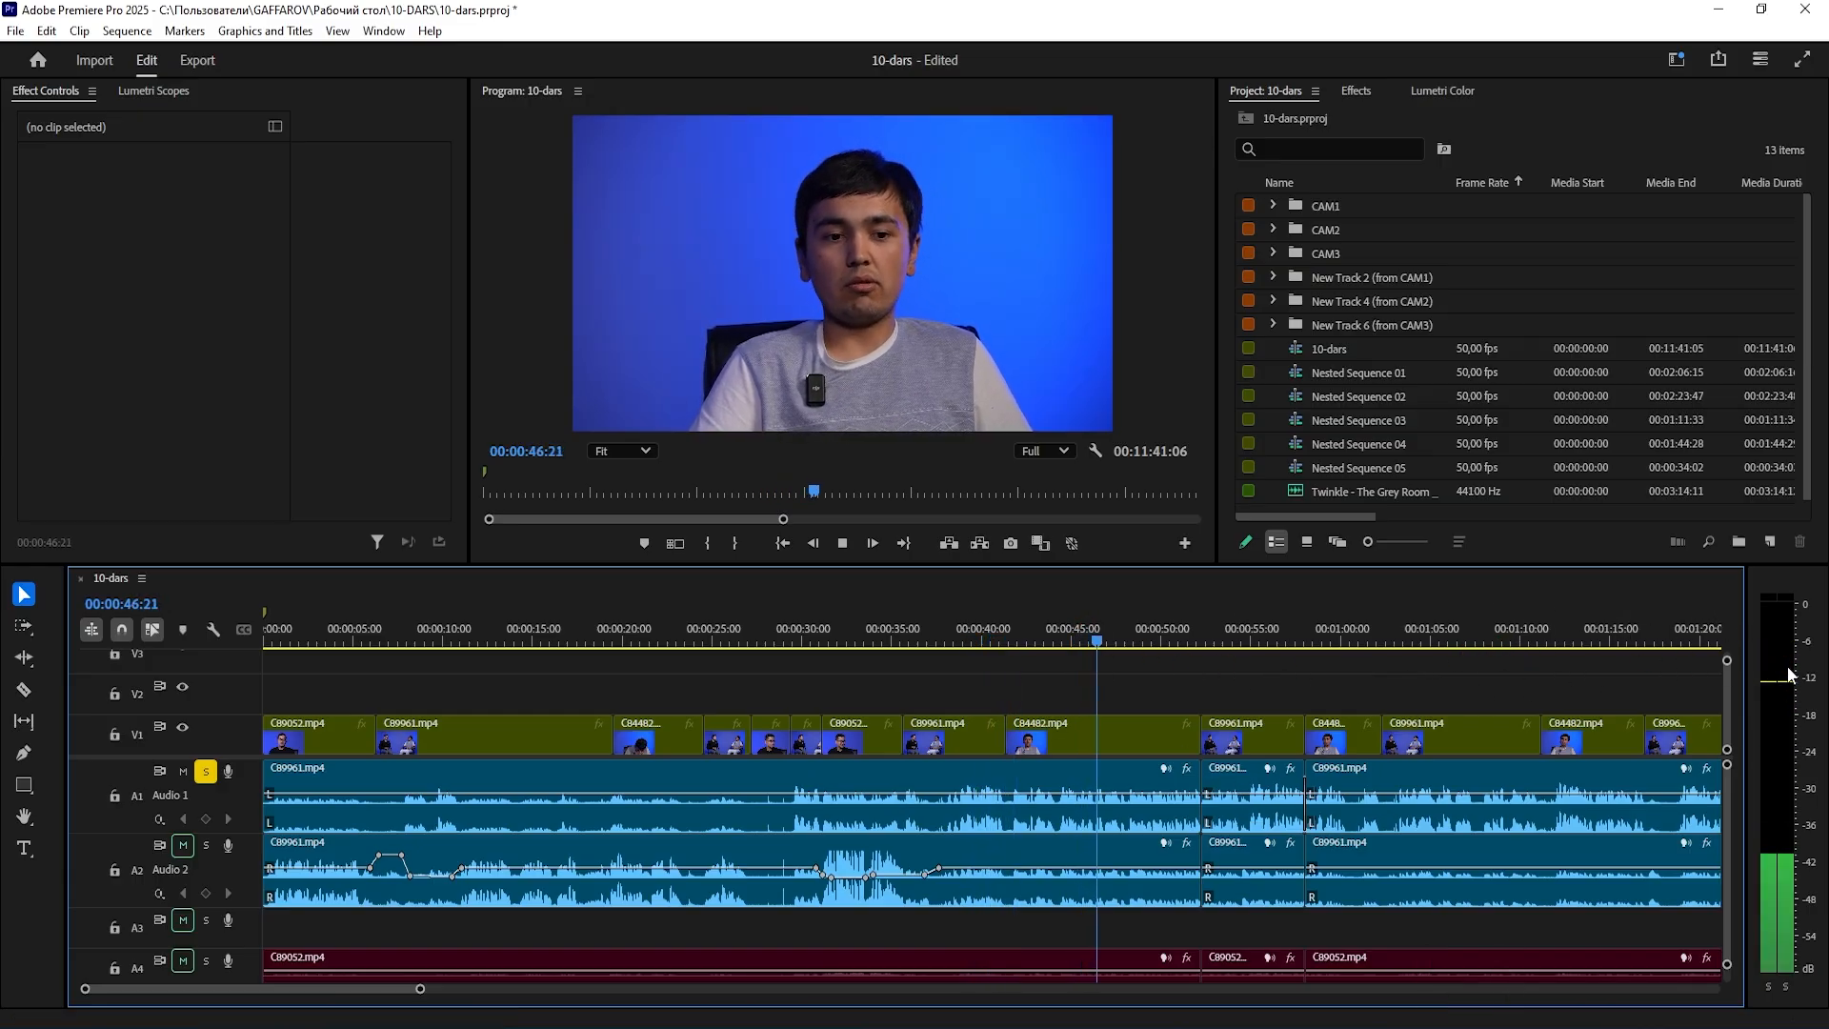
- Adjust the audio gain of the first clip on Audio 1 by +5 dB
click(1160, 823)
key(g)
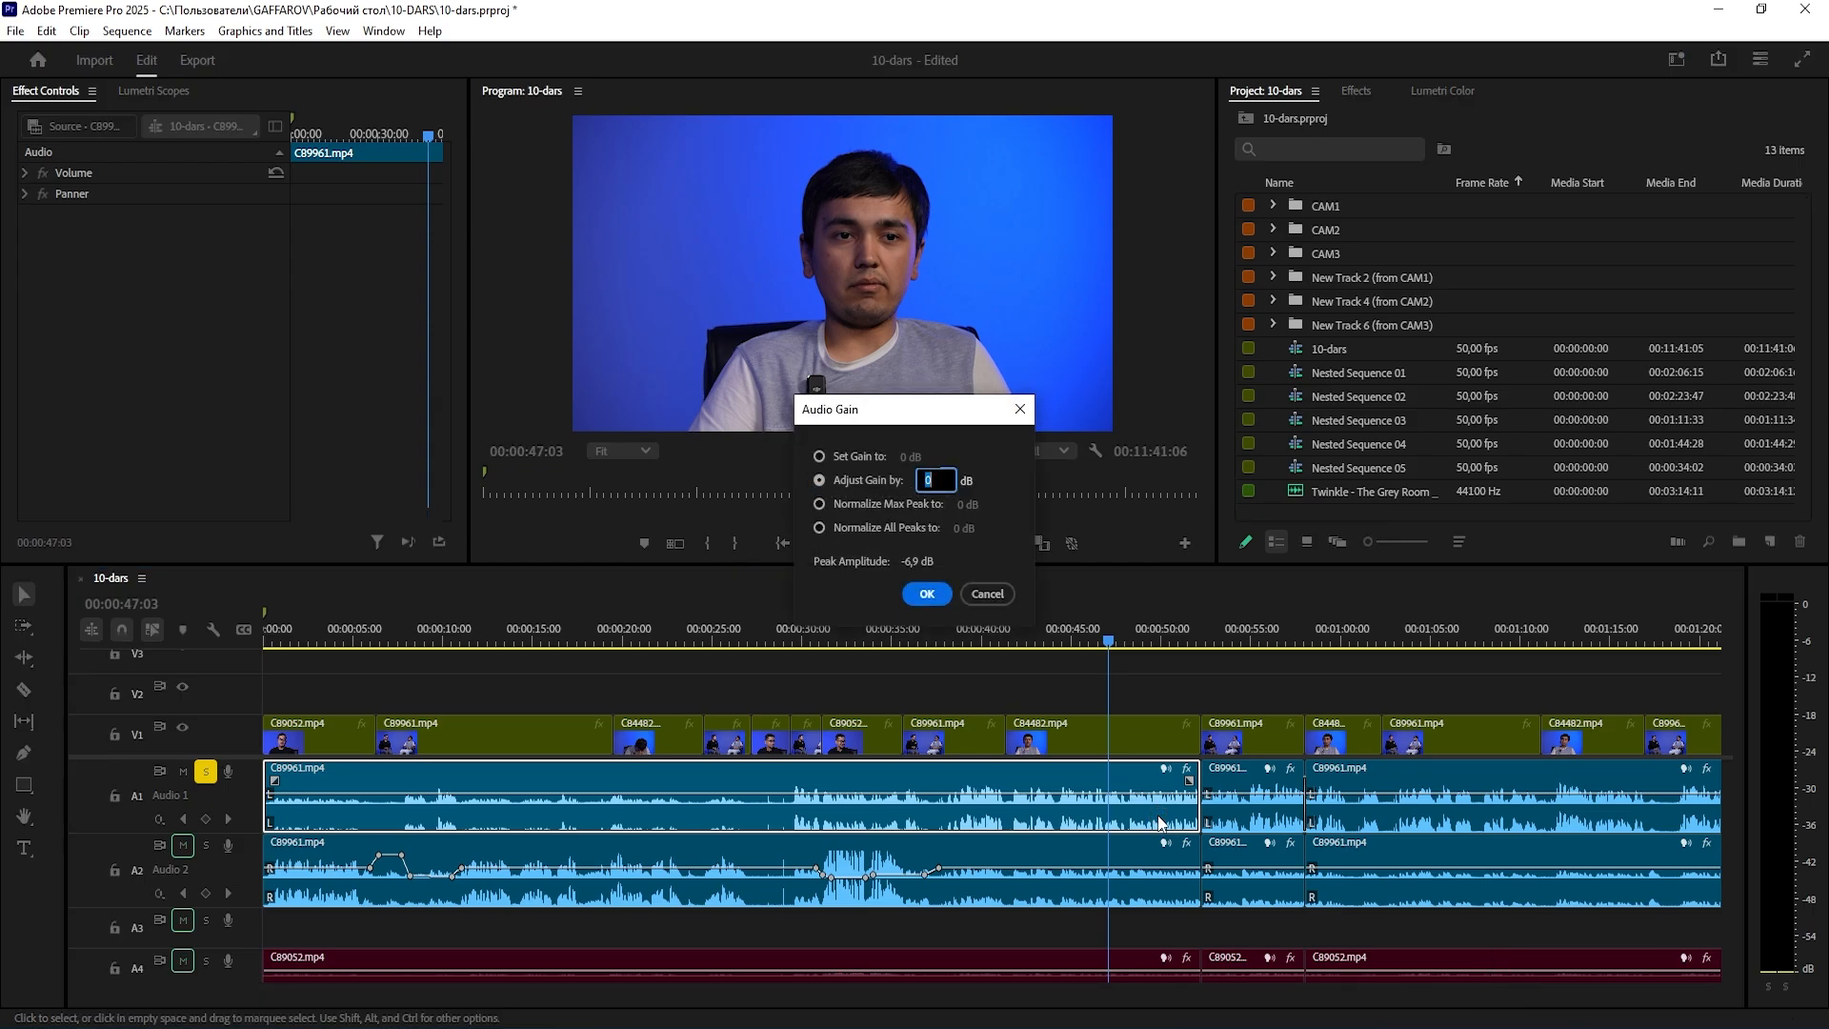
text(+5)
key(Return)
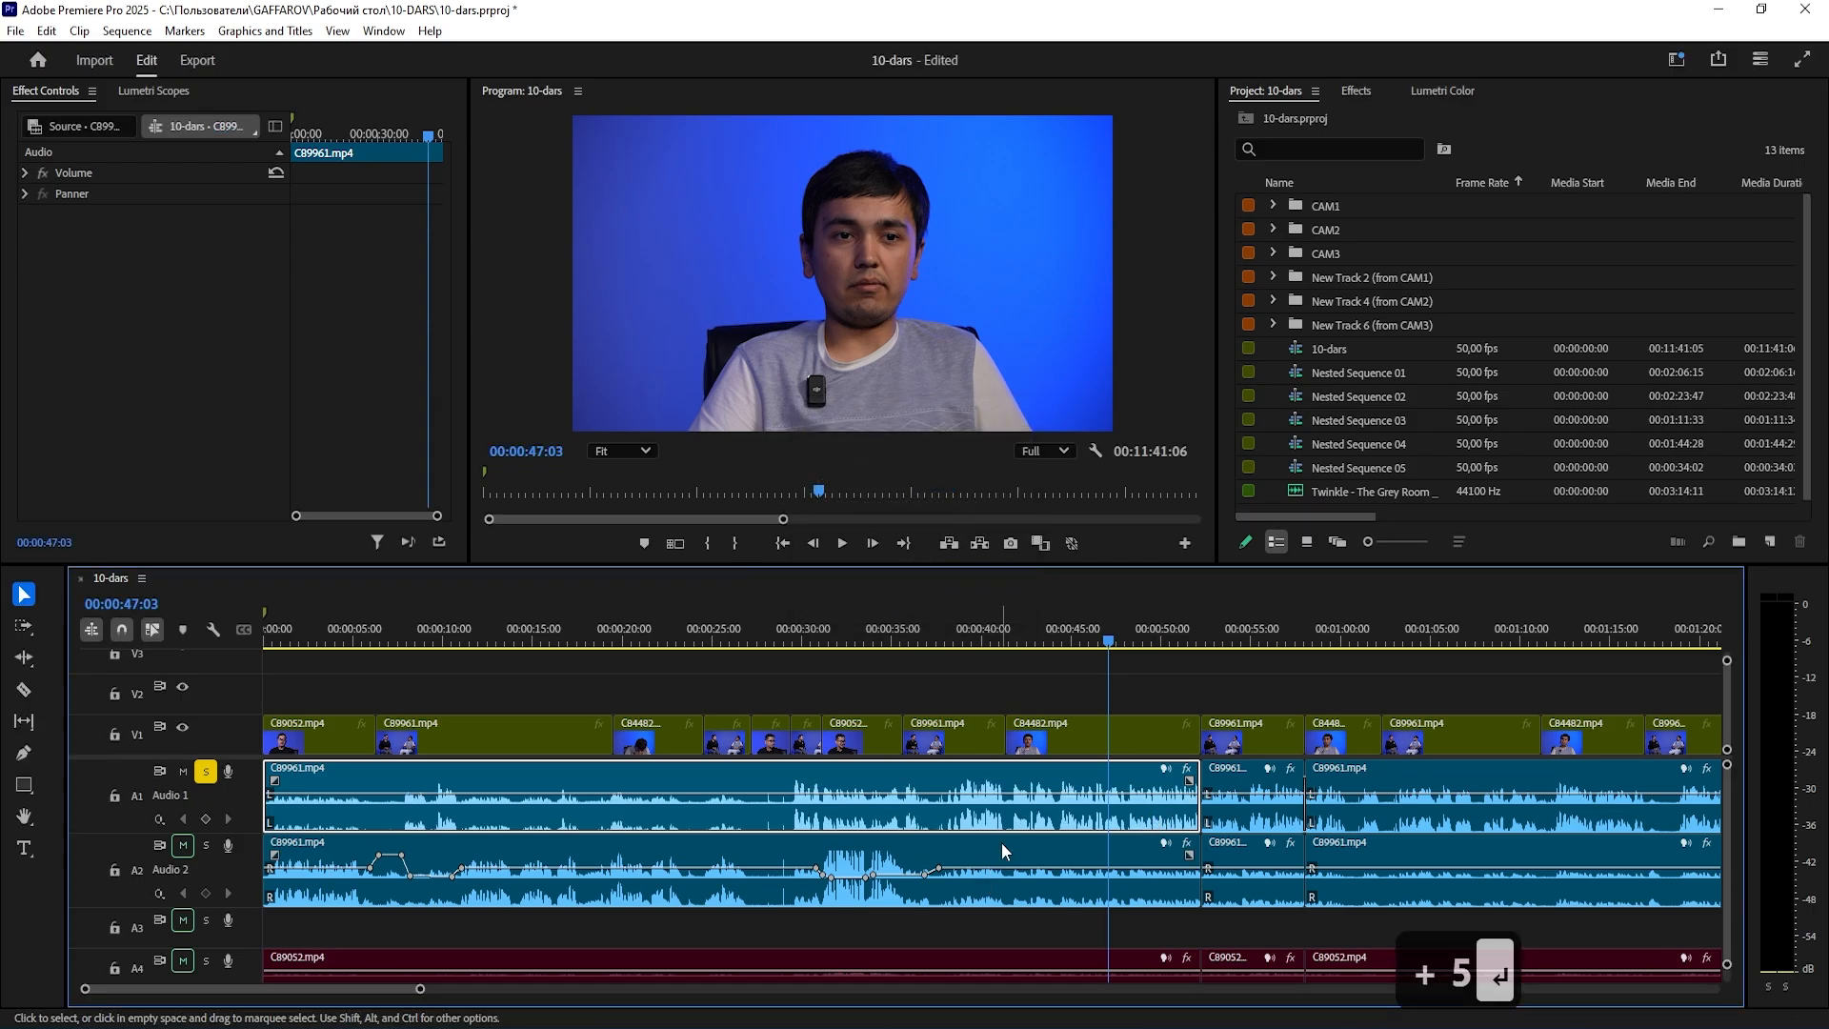
- Replay Audio 1 from about 47, 39 and 29 seconds to check the boosted level on the audio meters
click(1159, 693)
key(space)
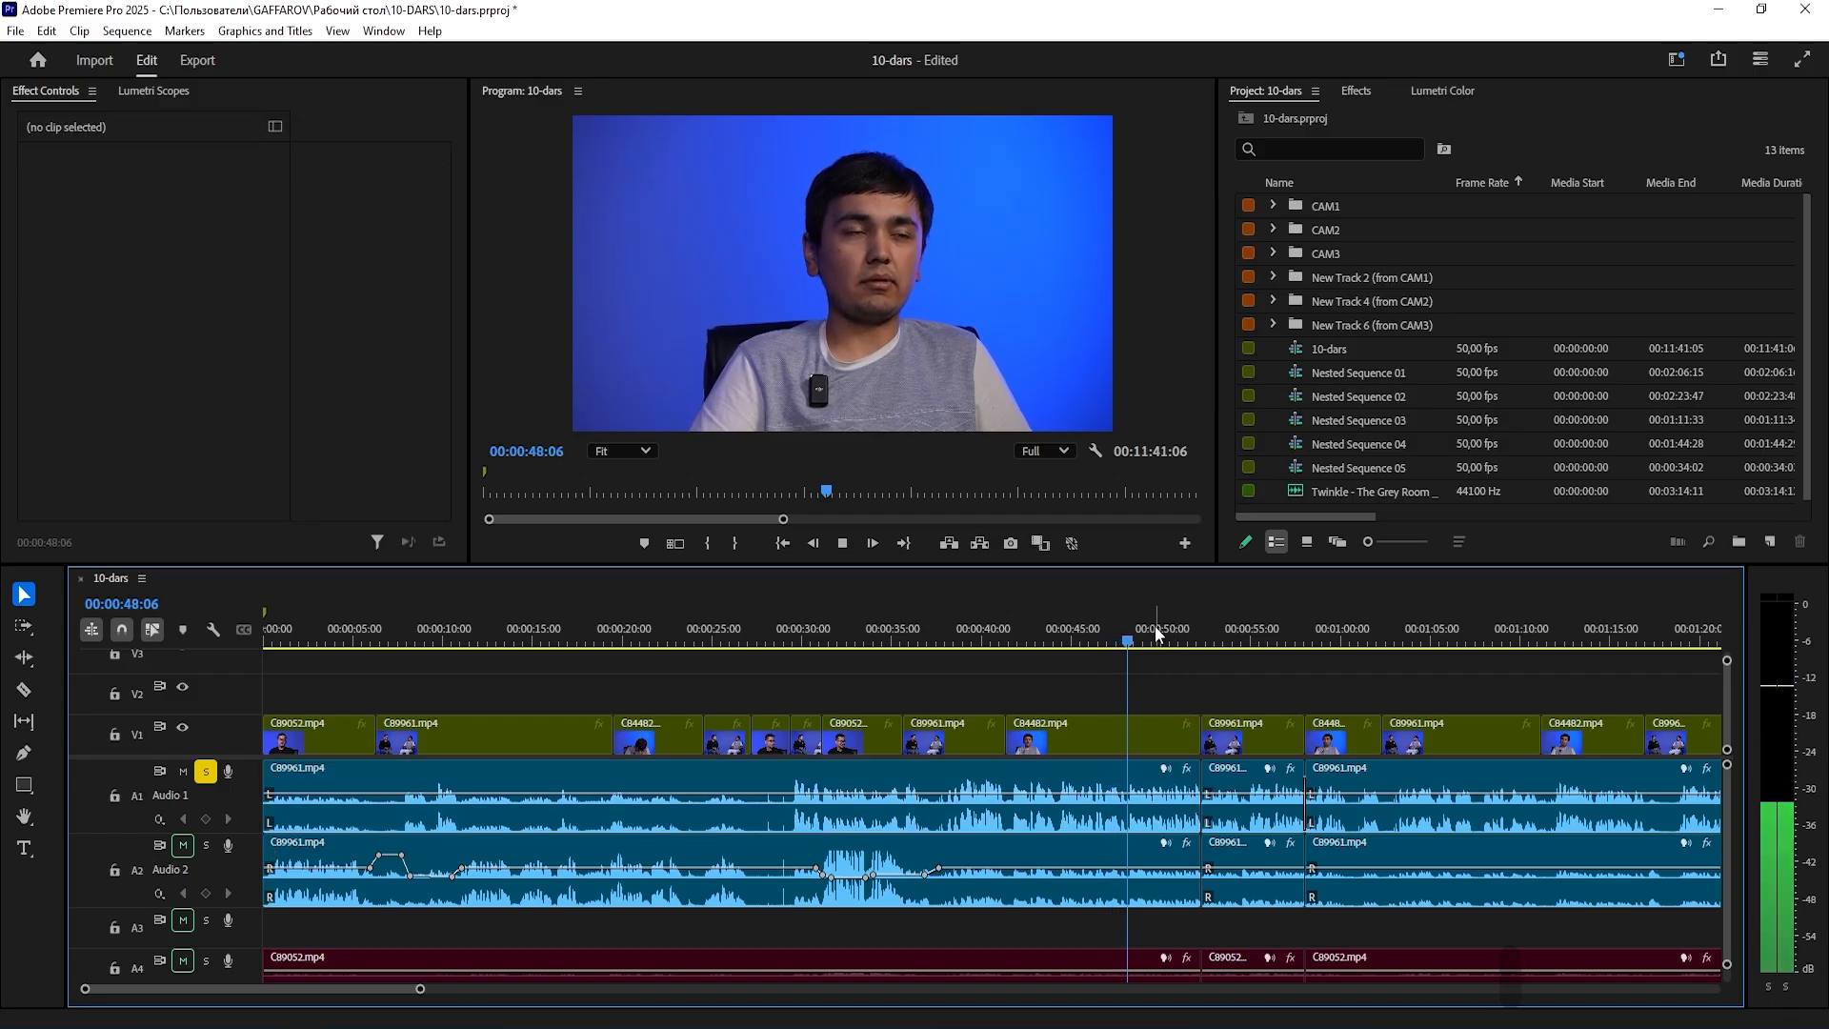
click(973, 640)
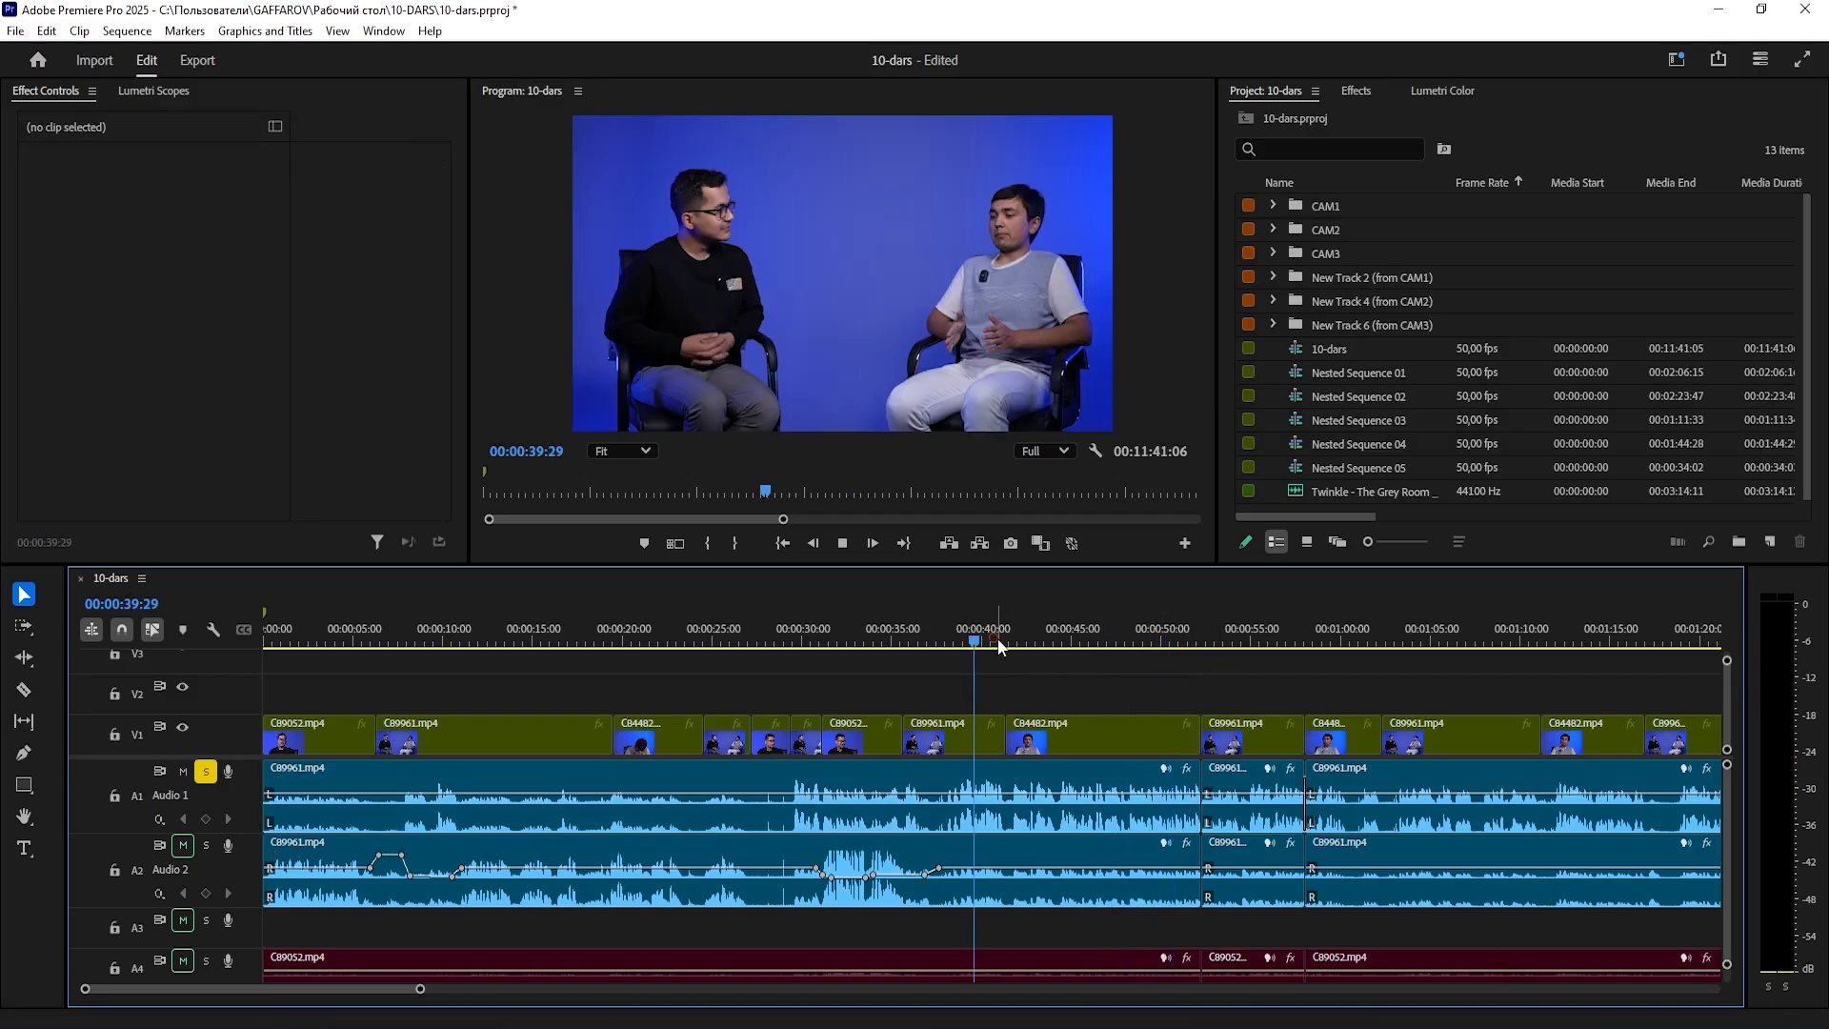
key(space)
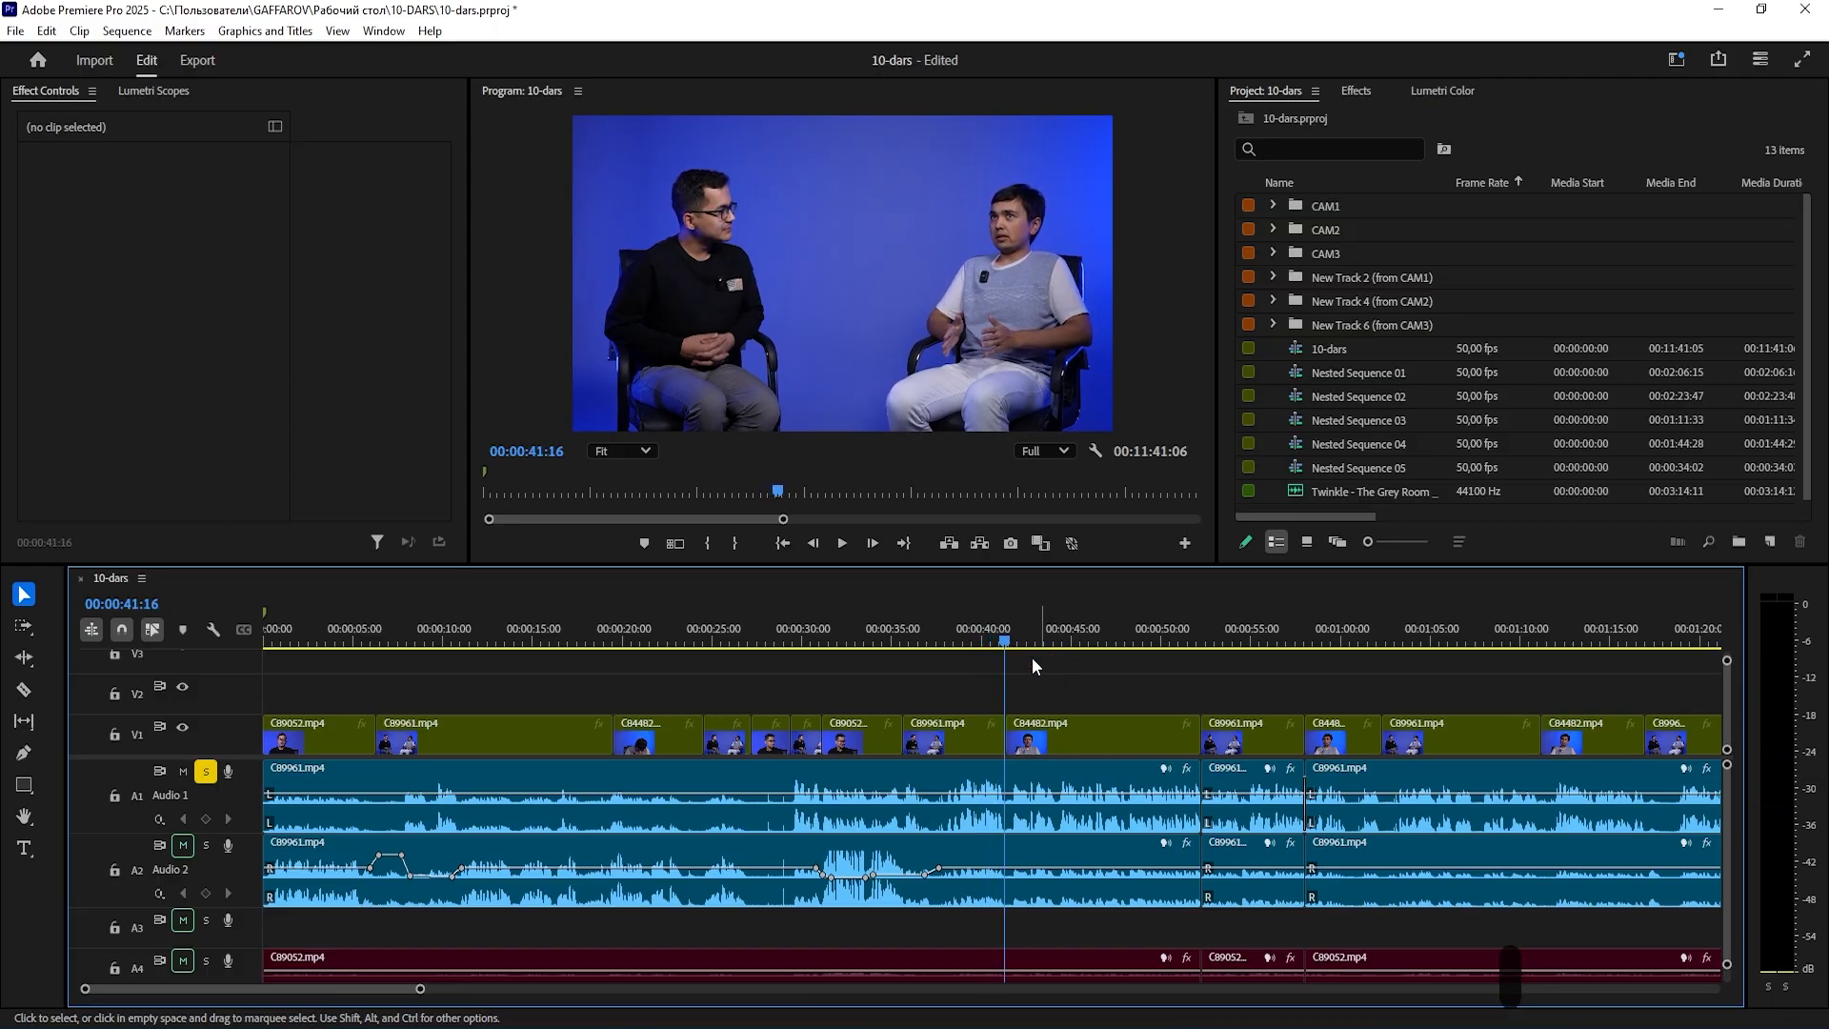
click(793, 640)
key(space)
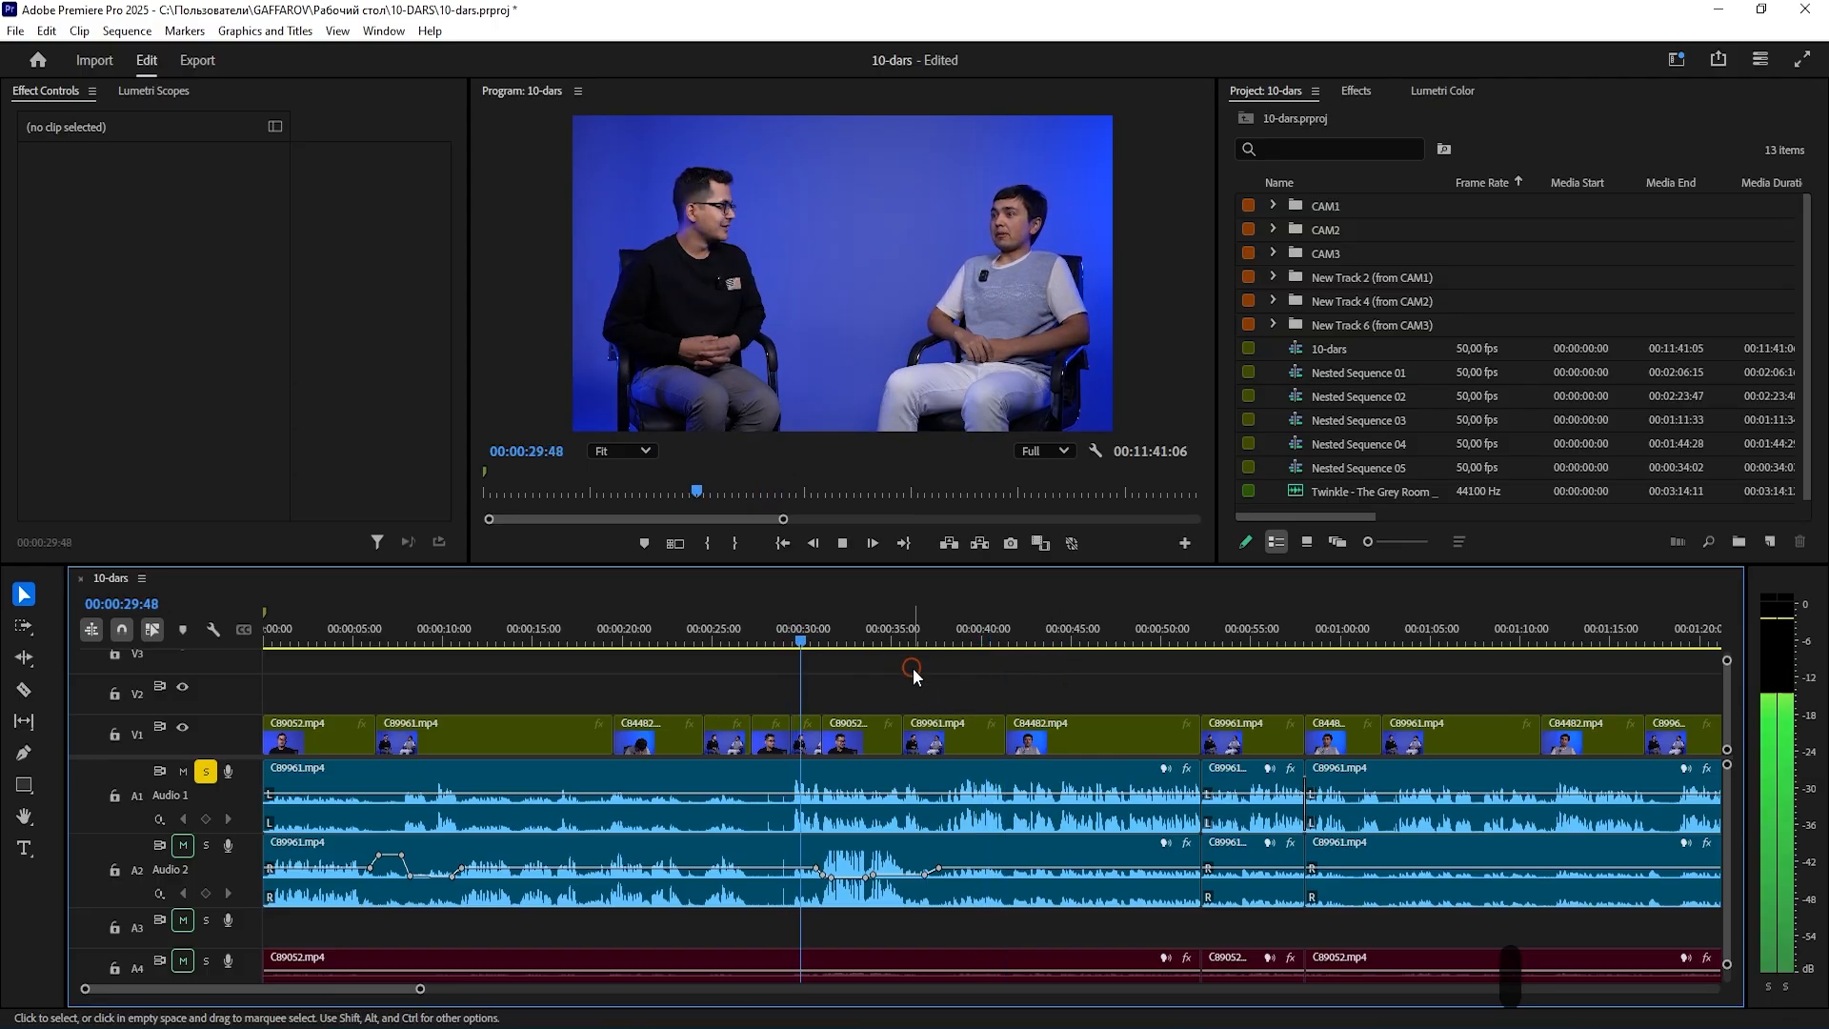
key(space)
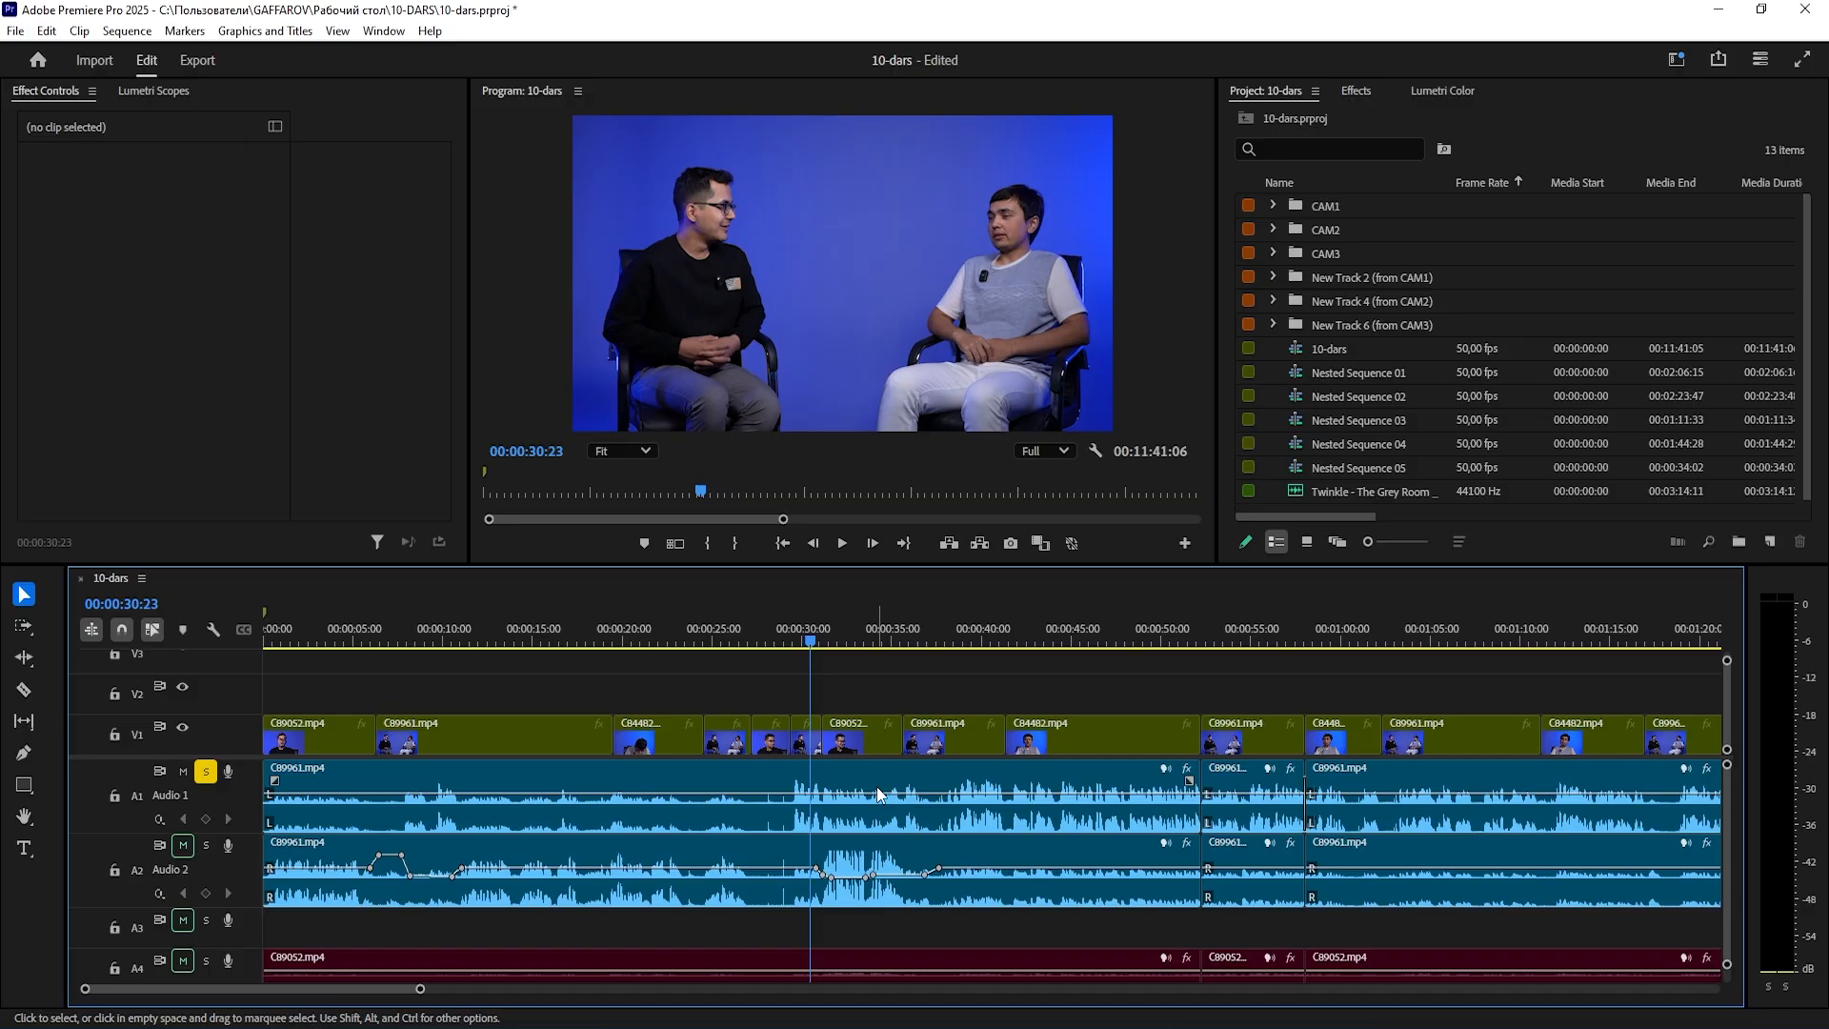
- Examine the Audio 1 speech between about 8 and 11 seconds by playing it and reading the audio meters
click(436, 637)
key(s)
key(s)
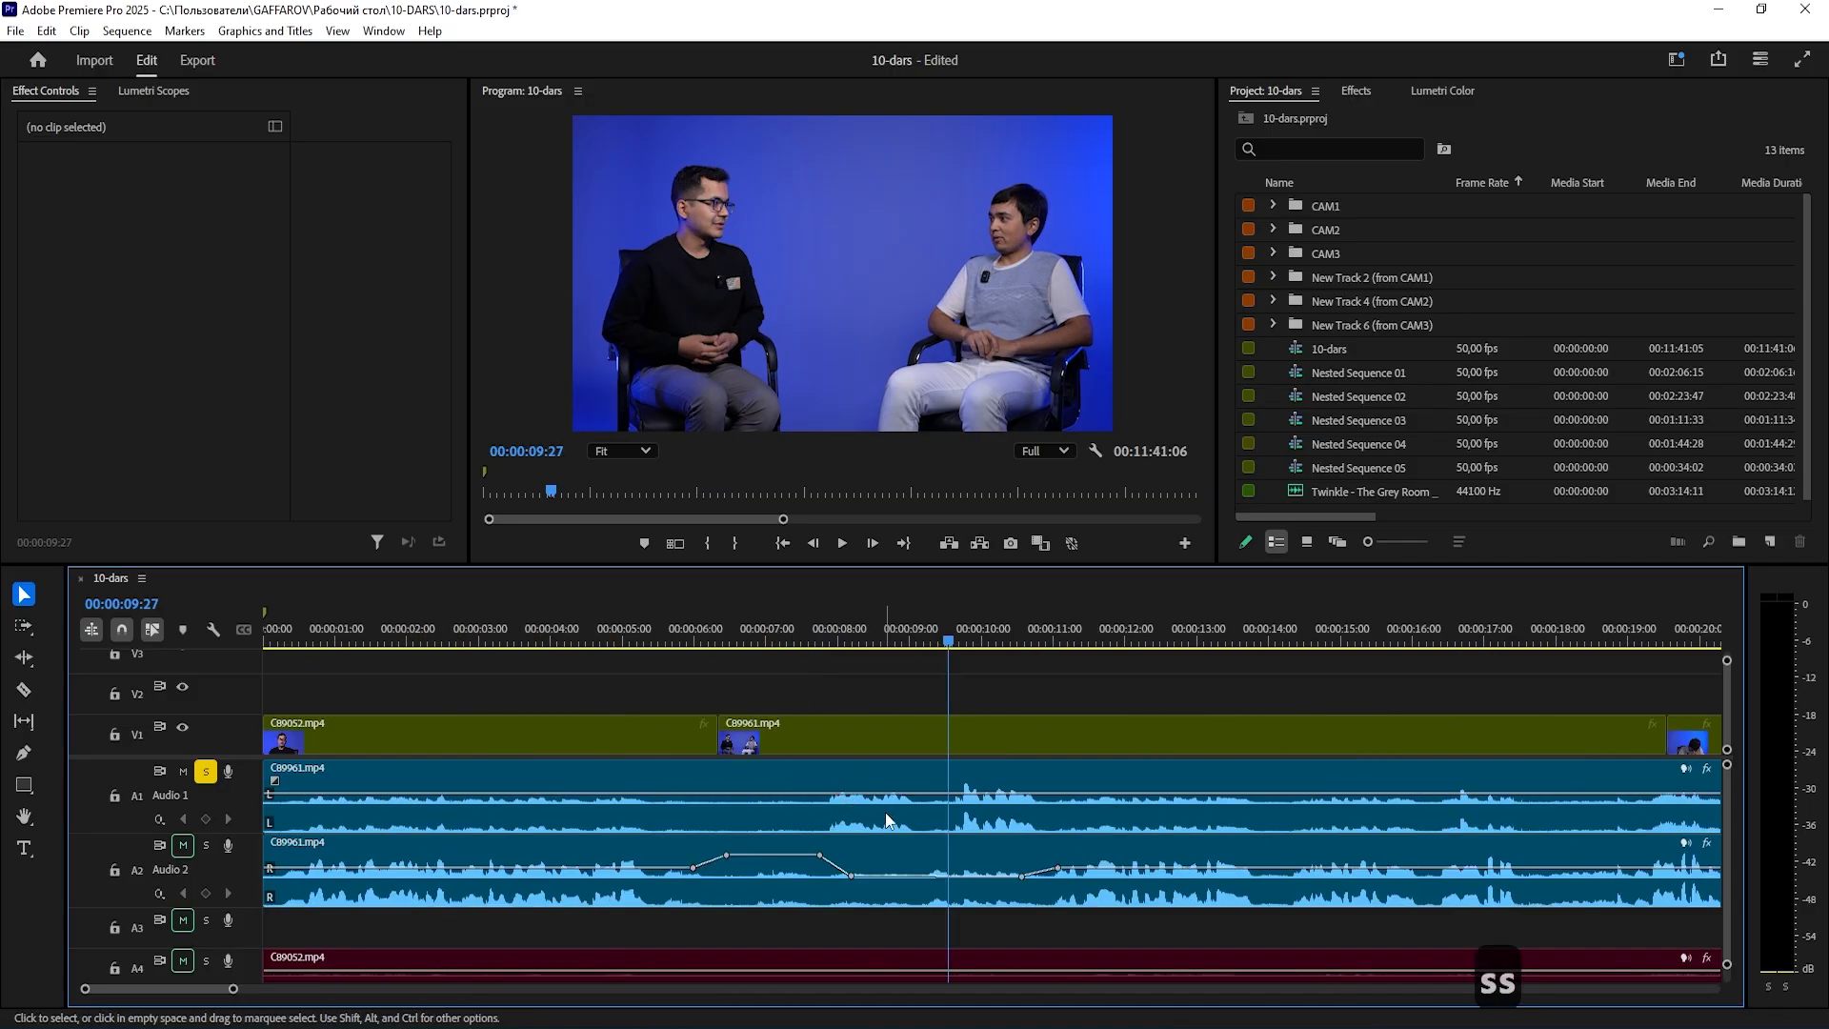
key(space)
key(space)
click(830, 623)
key(space)
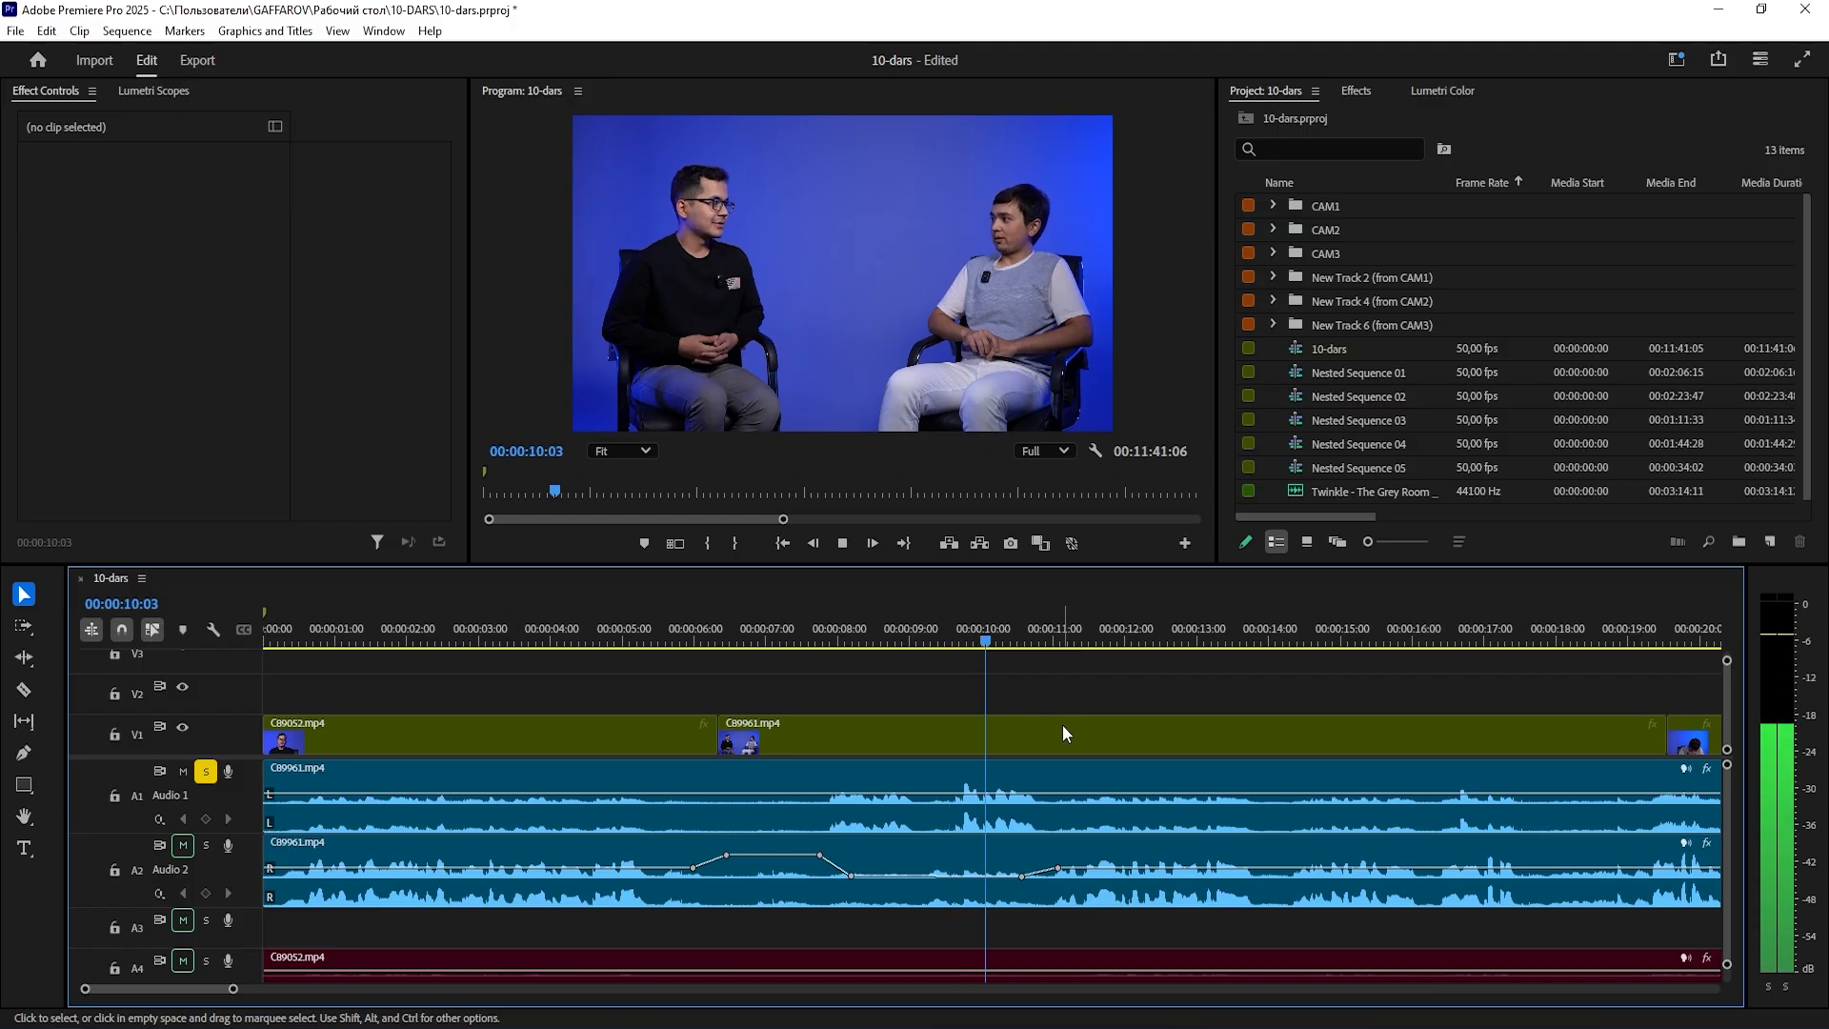
key(space)
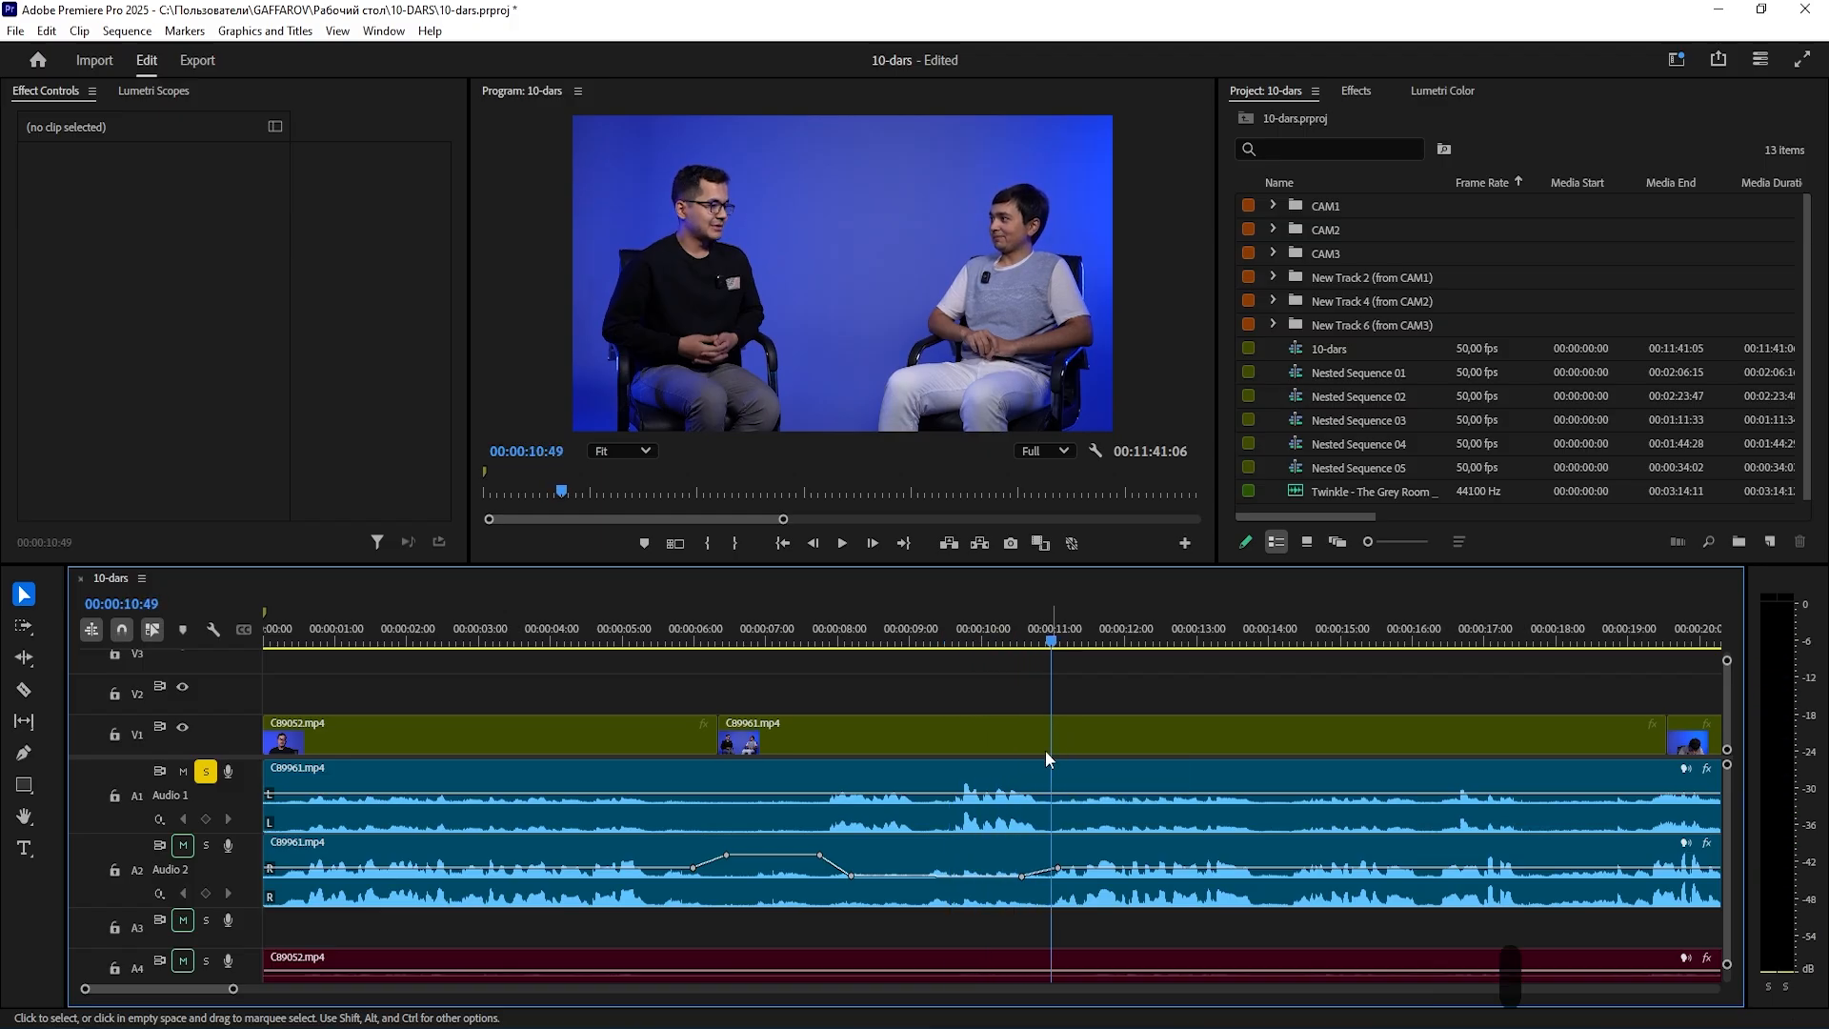
- Add volume keyframes around the Audio 1 speech from about 8 to 11 seconds, raise the line between them slightly and replay it
ctrl+click(806, 792)
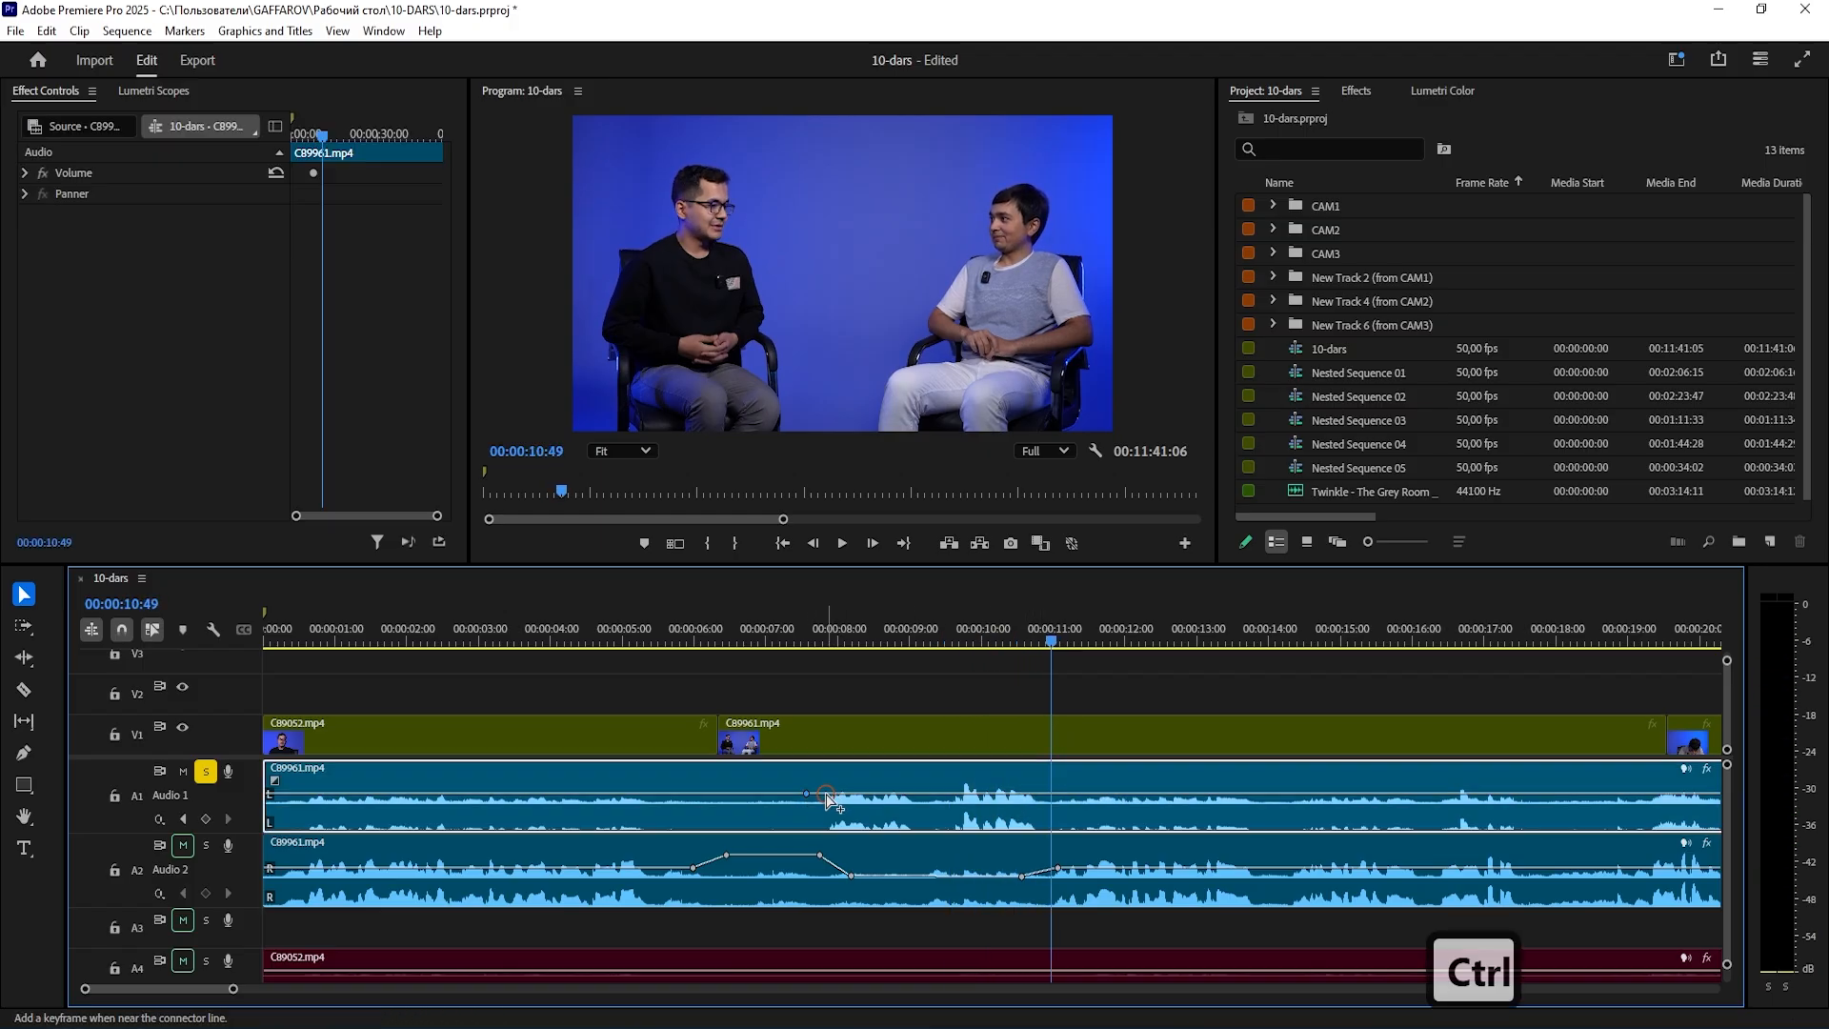
ctrl+click(1070, 794)
drag(973, 792, 974, 786)
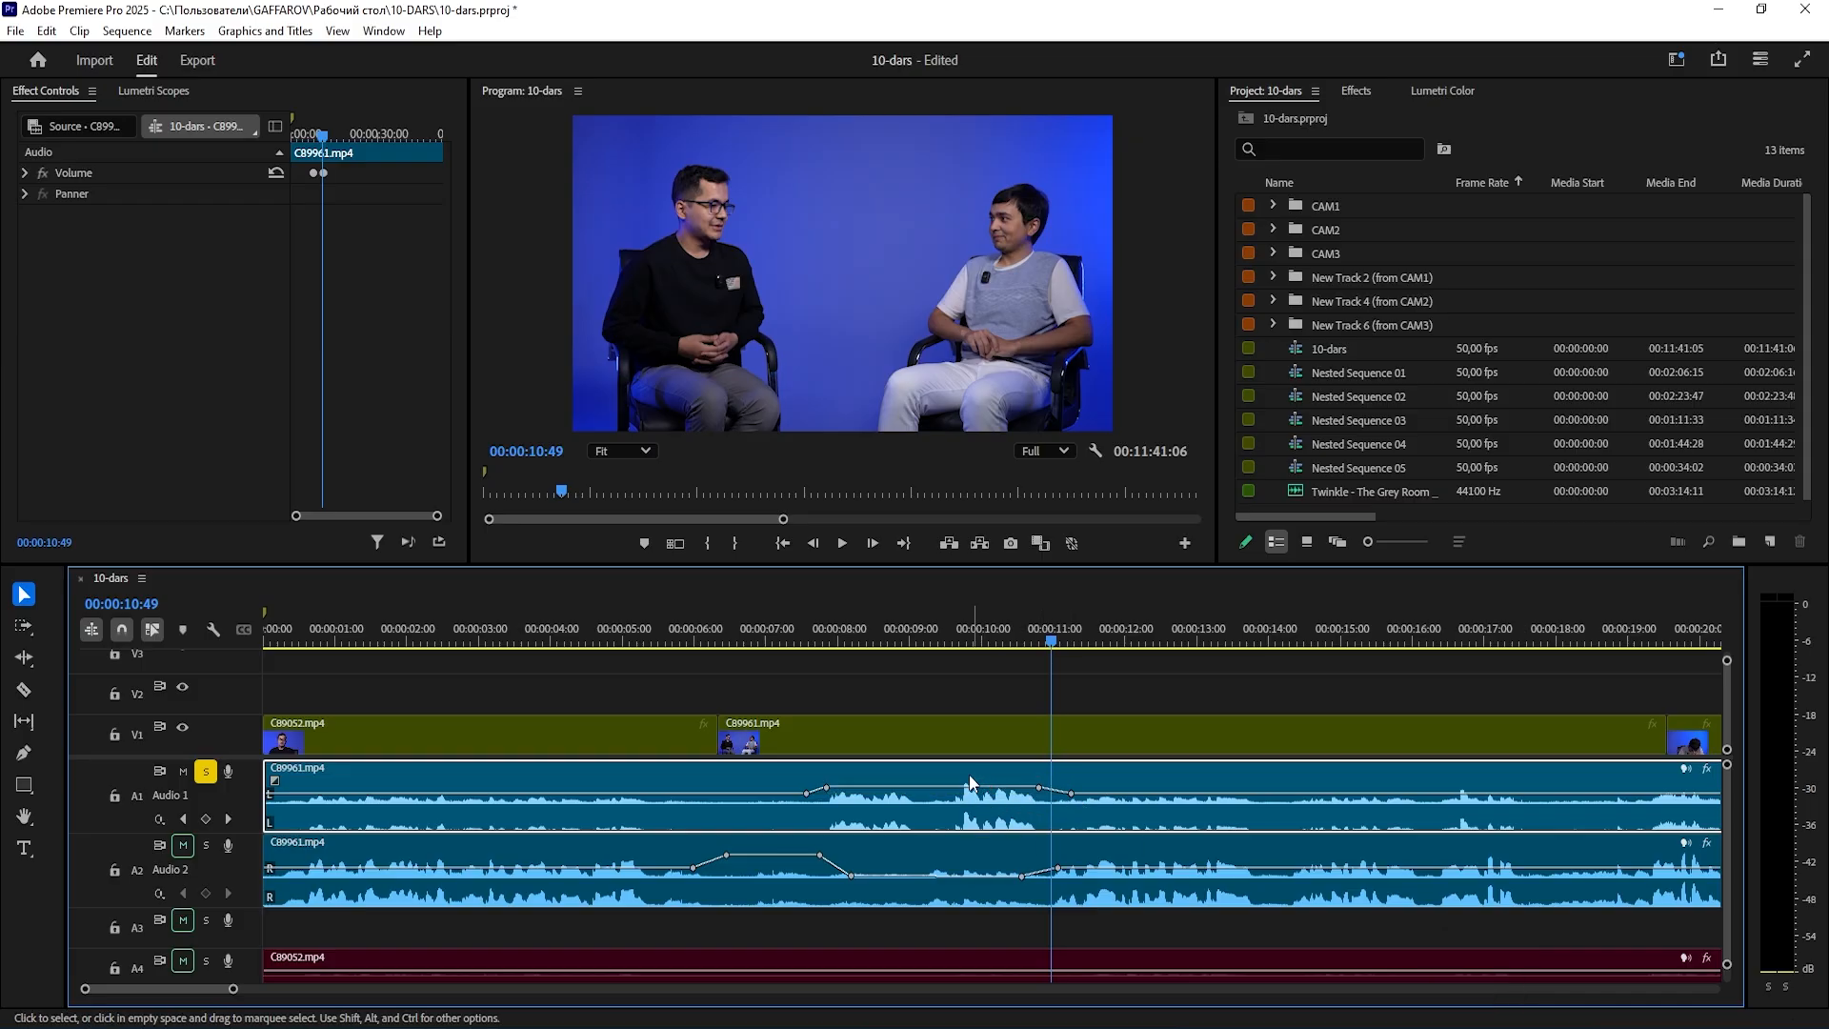
click(792, 636)
click(977, 700)
key(space)
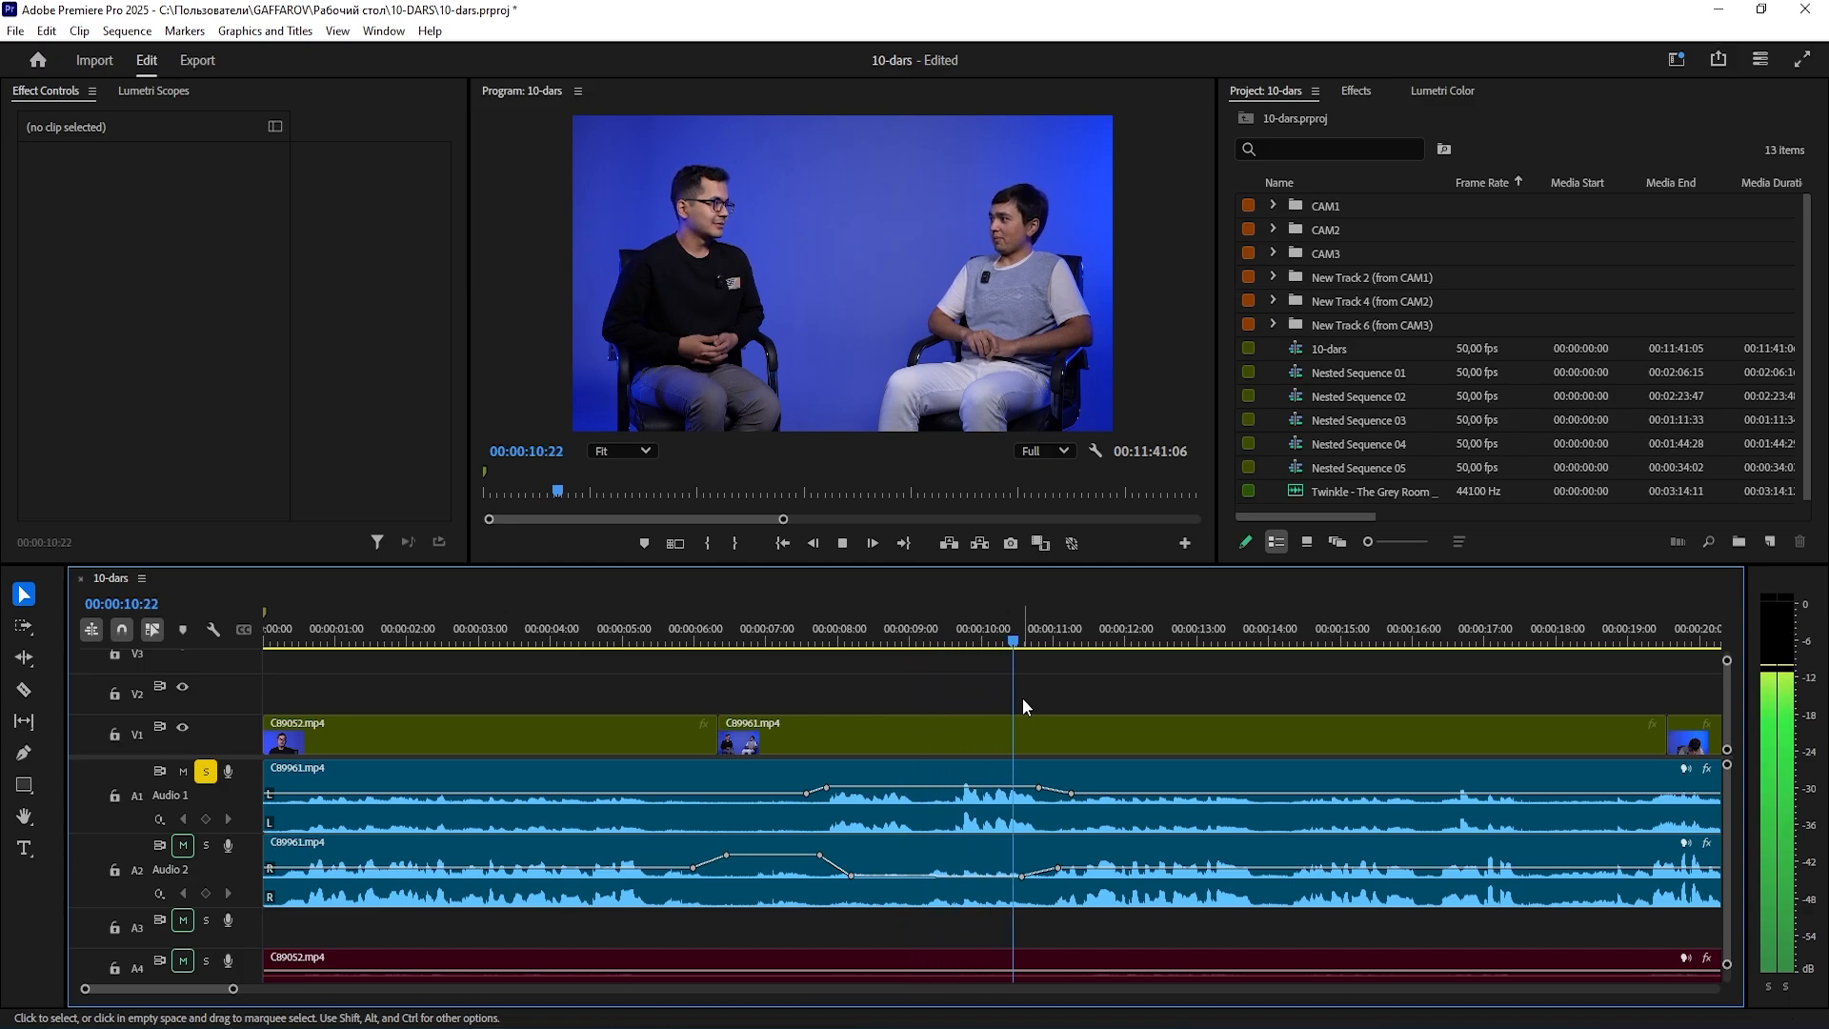
key(space)
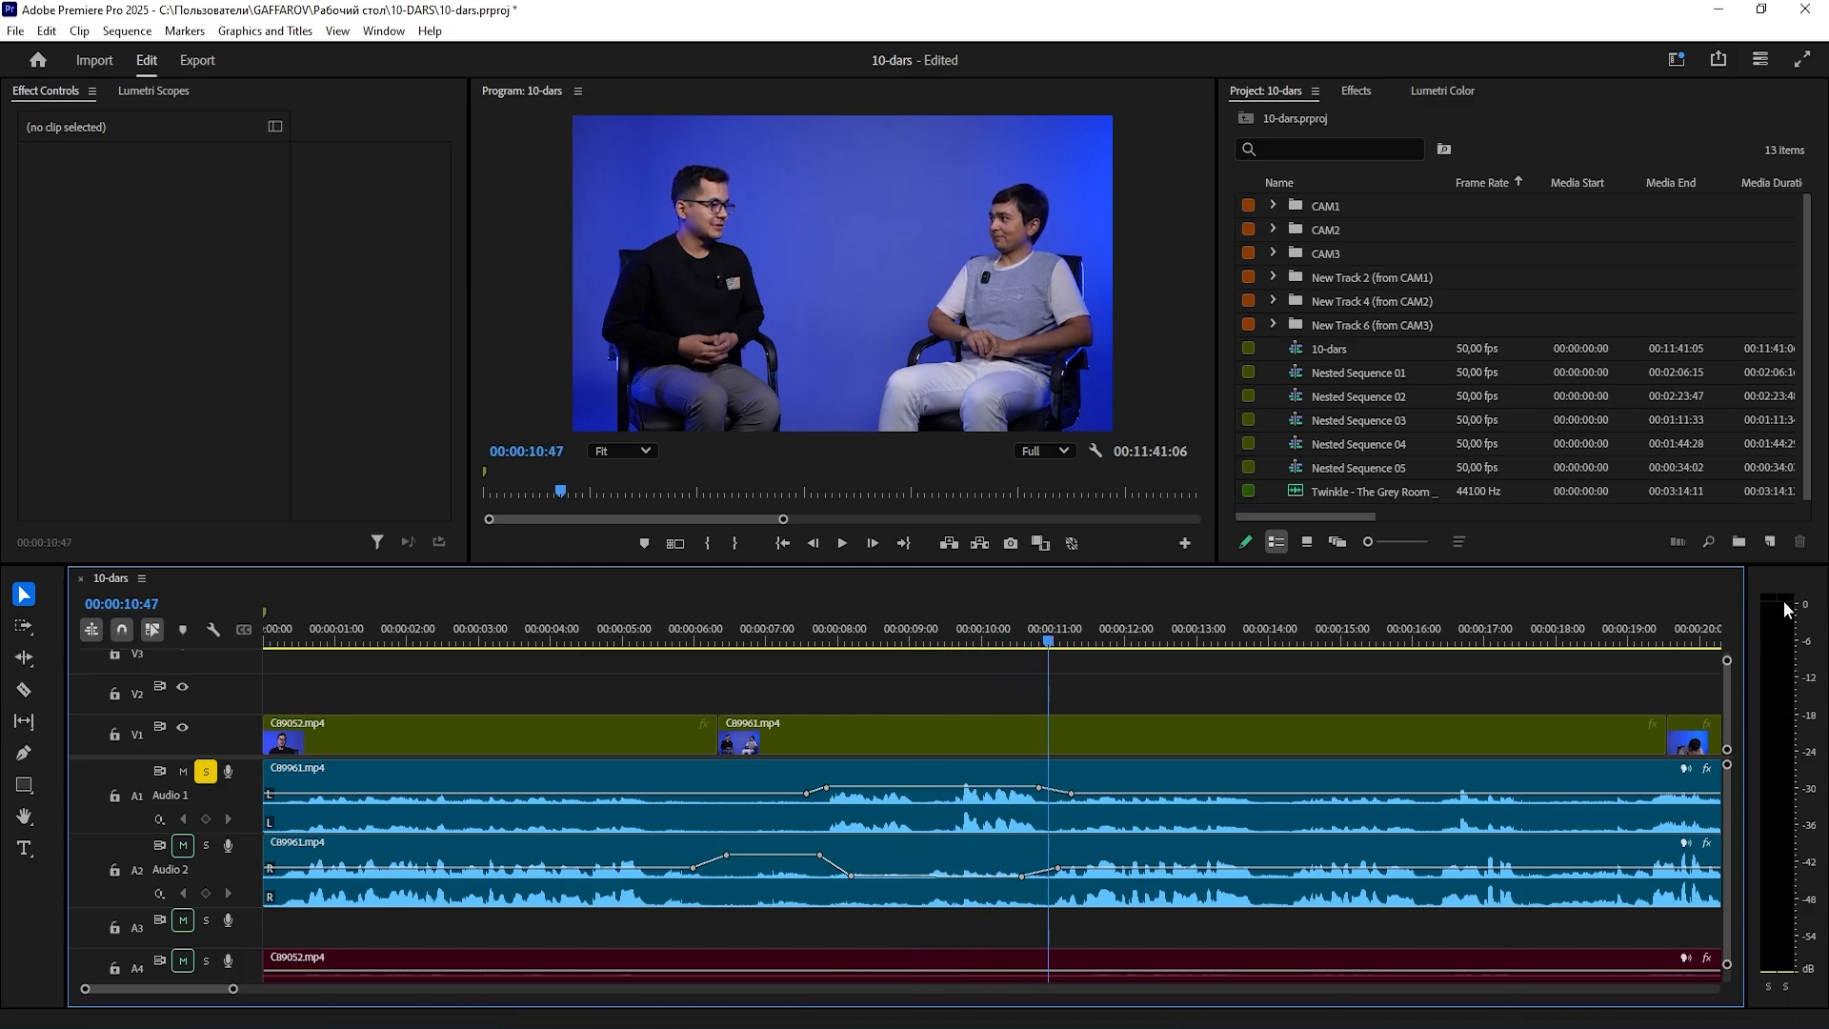
- Play the Audio 1 speech from about 11 seconds and turn off solo on Audio 1
key(s)
key(a)
key(a)
key(space)
key(a)
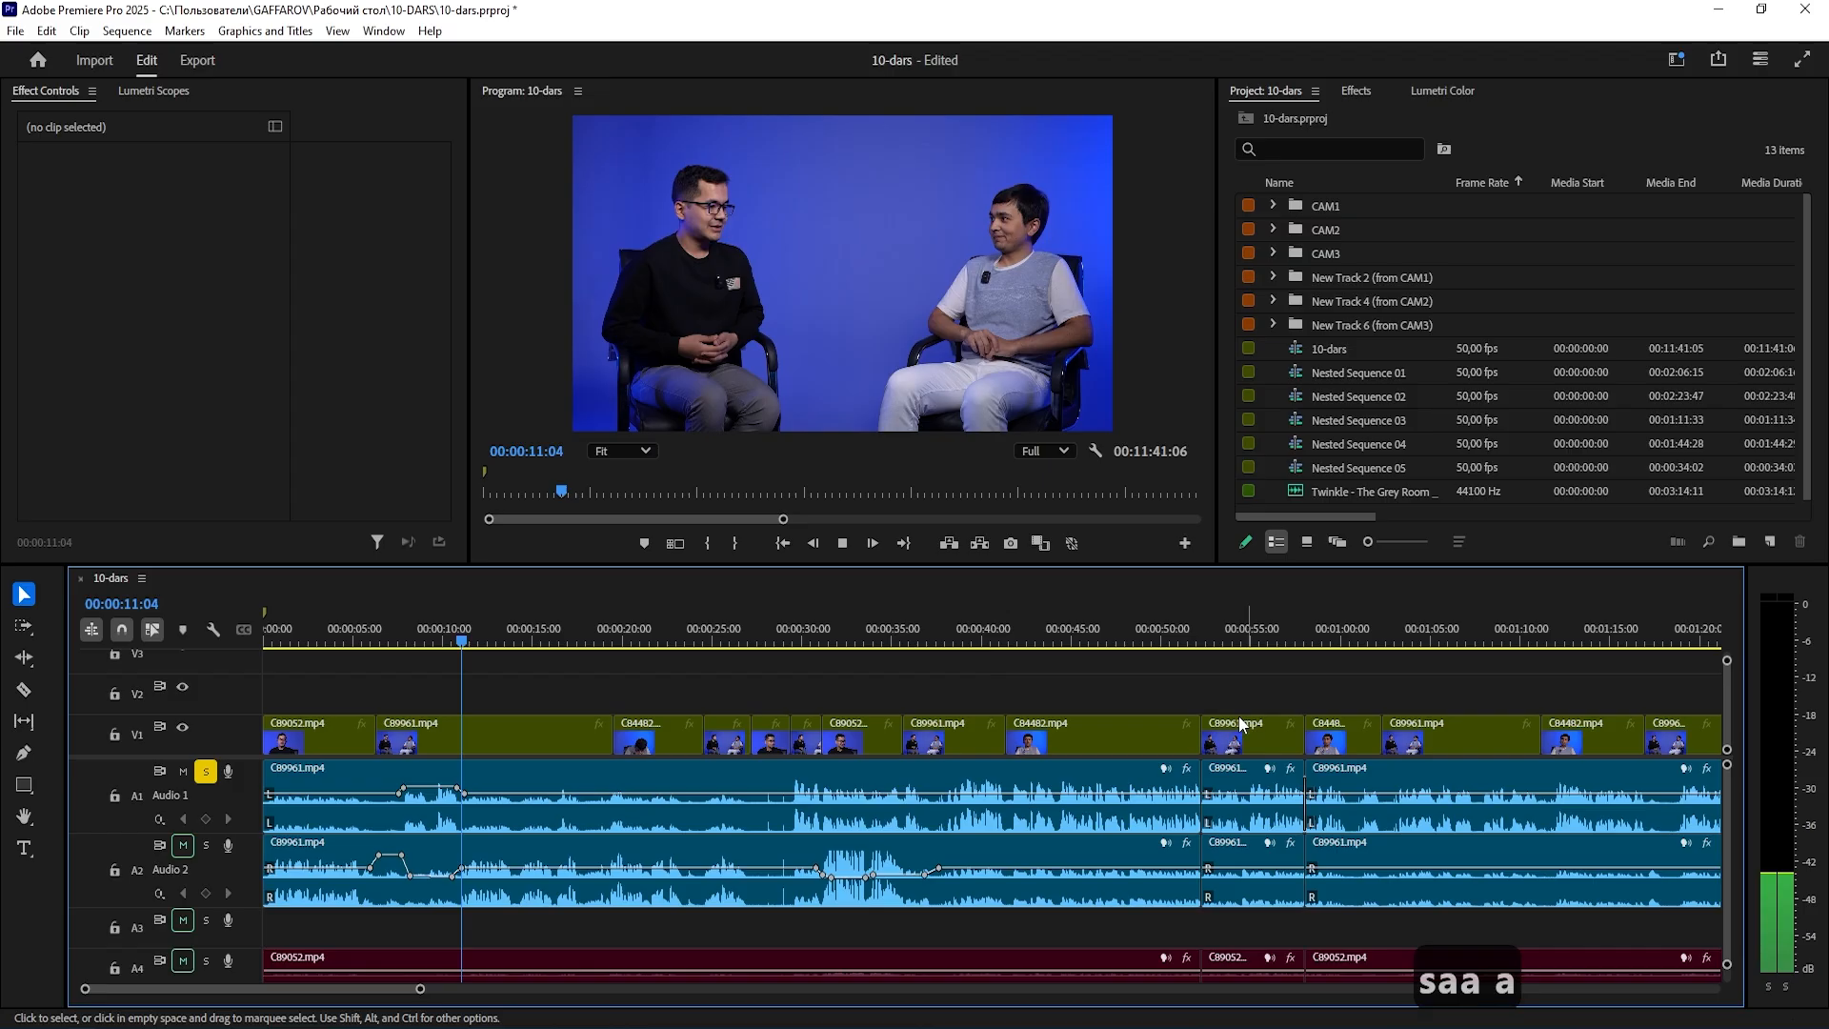
click(206, 771)
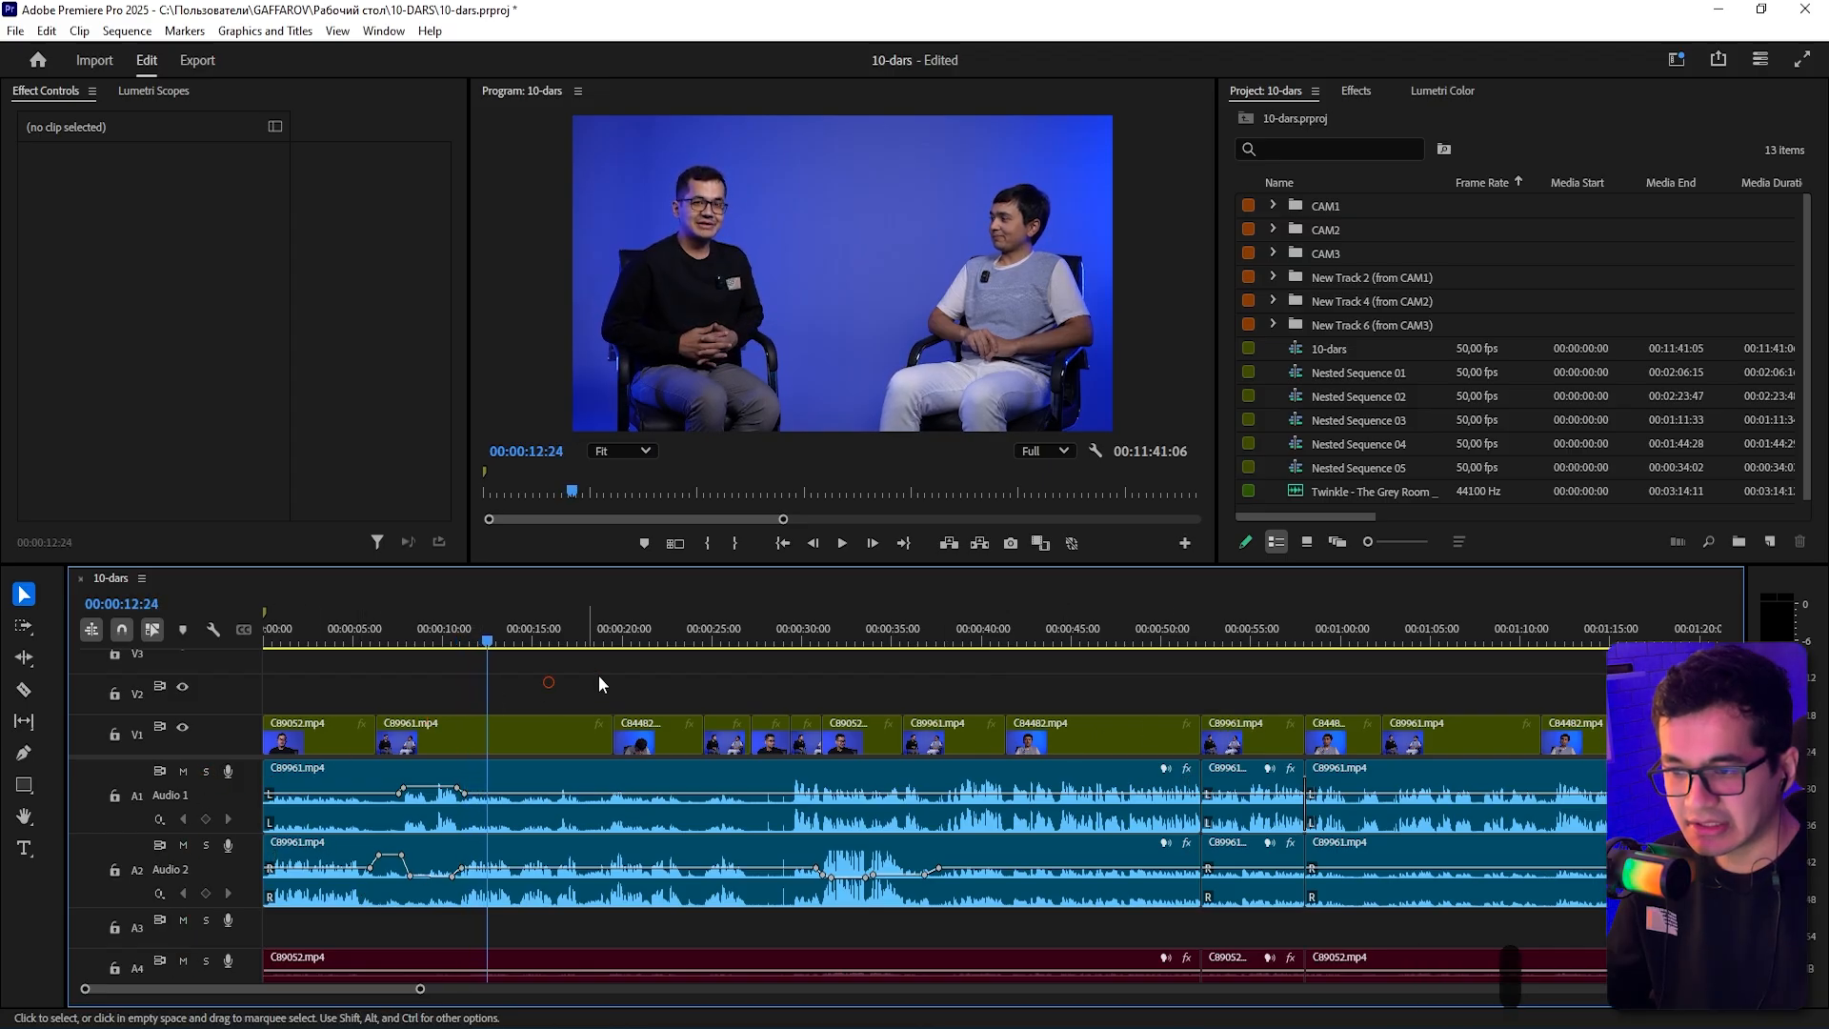
- Shift all clips after about 52 seconds later by about 7 seconds to open a gap, and save the project
key(q)
drag(1224, 749, 1357, 743)
key(v)
click(1239, 726)
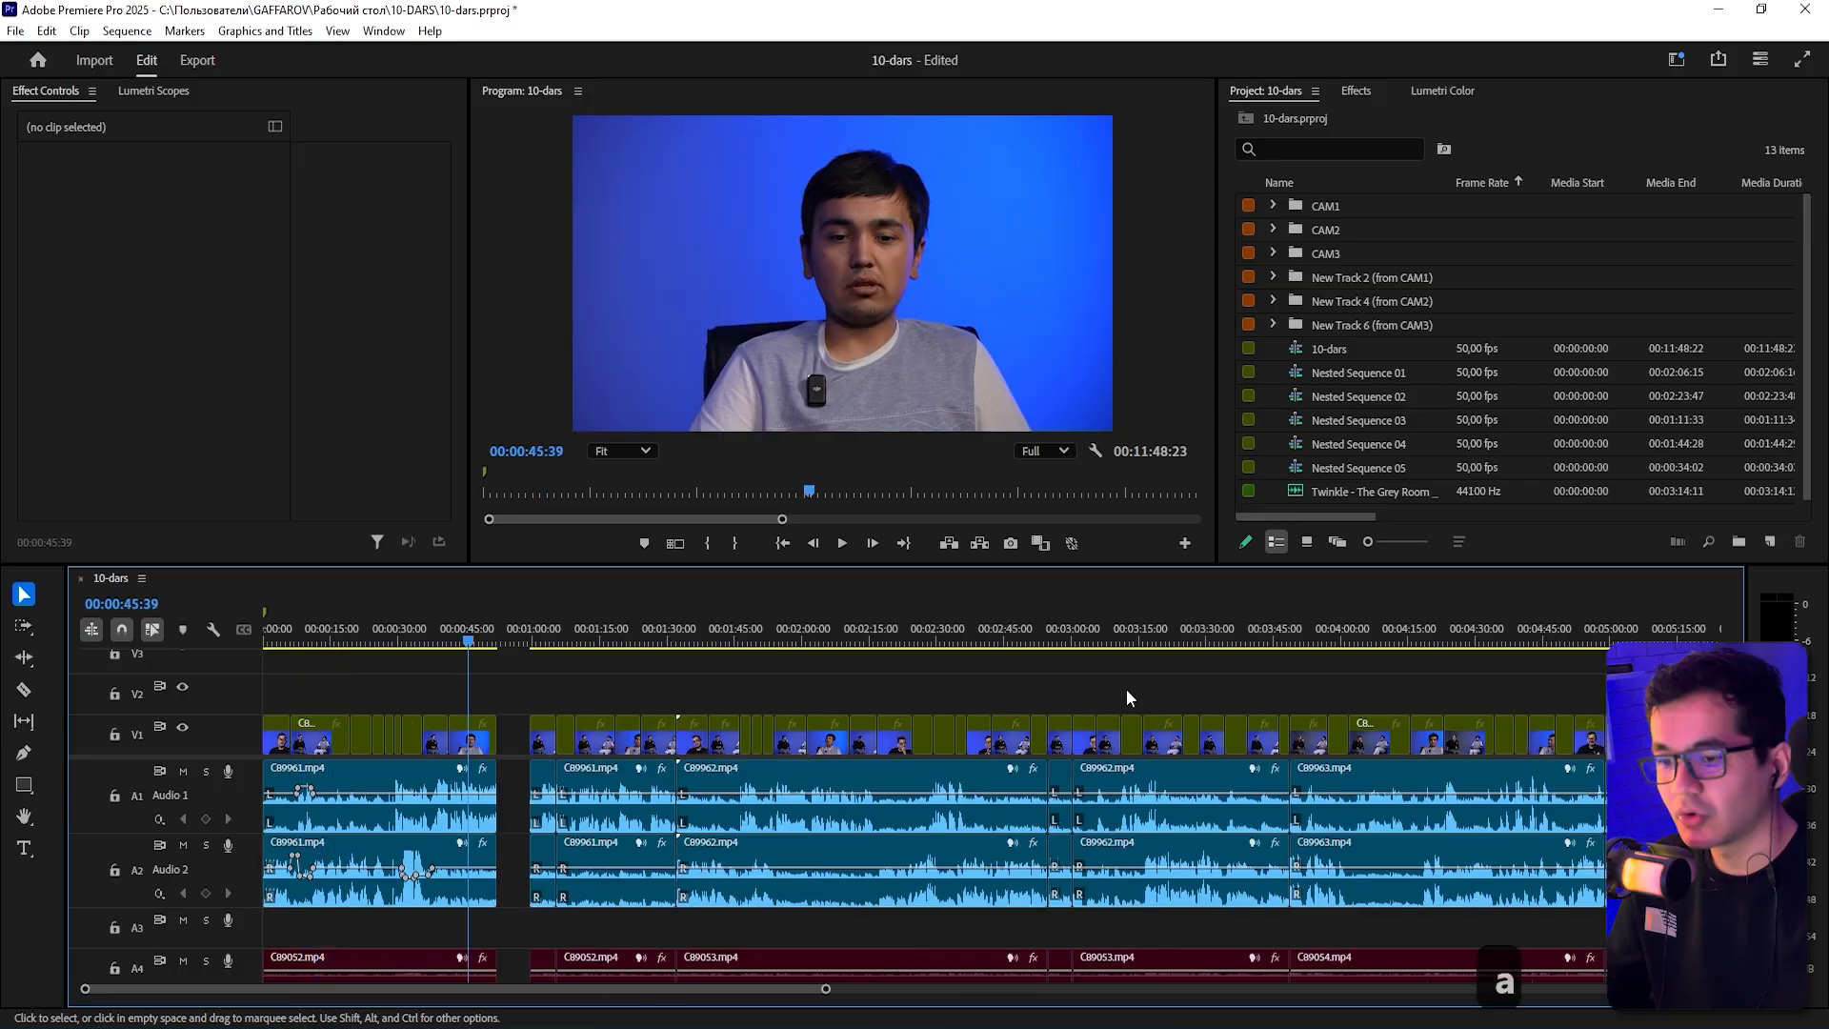
key(ctrl+s)
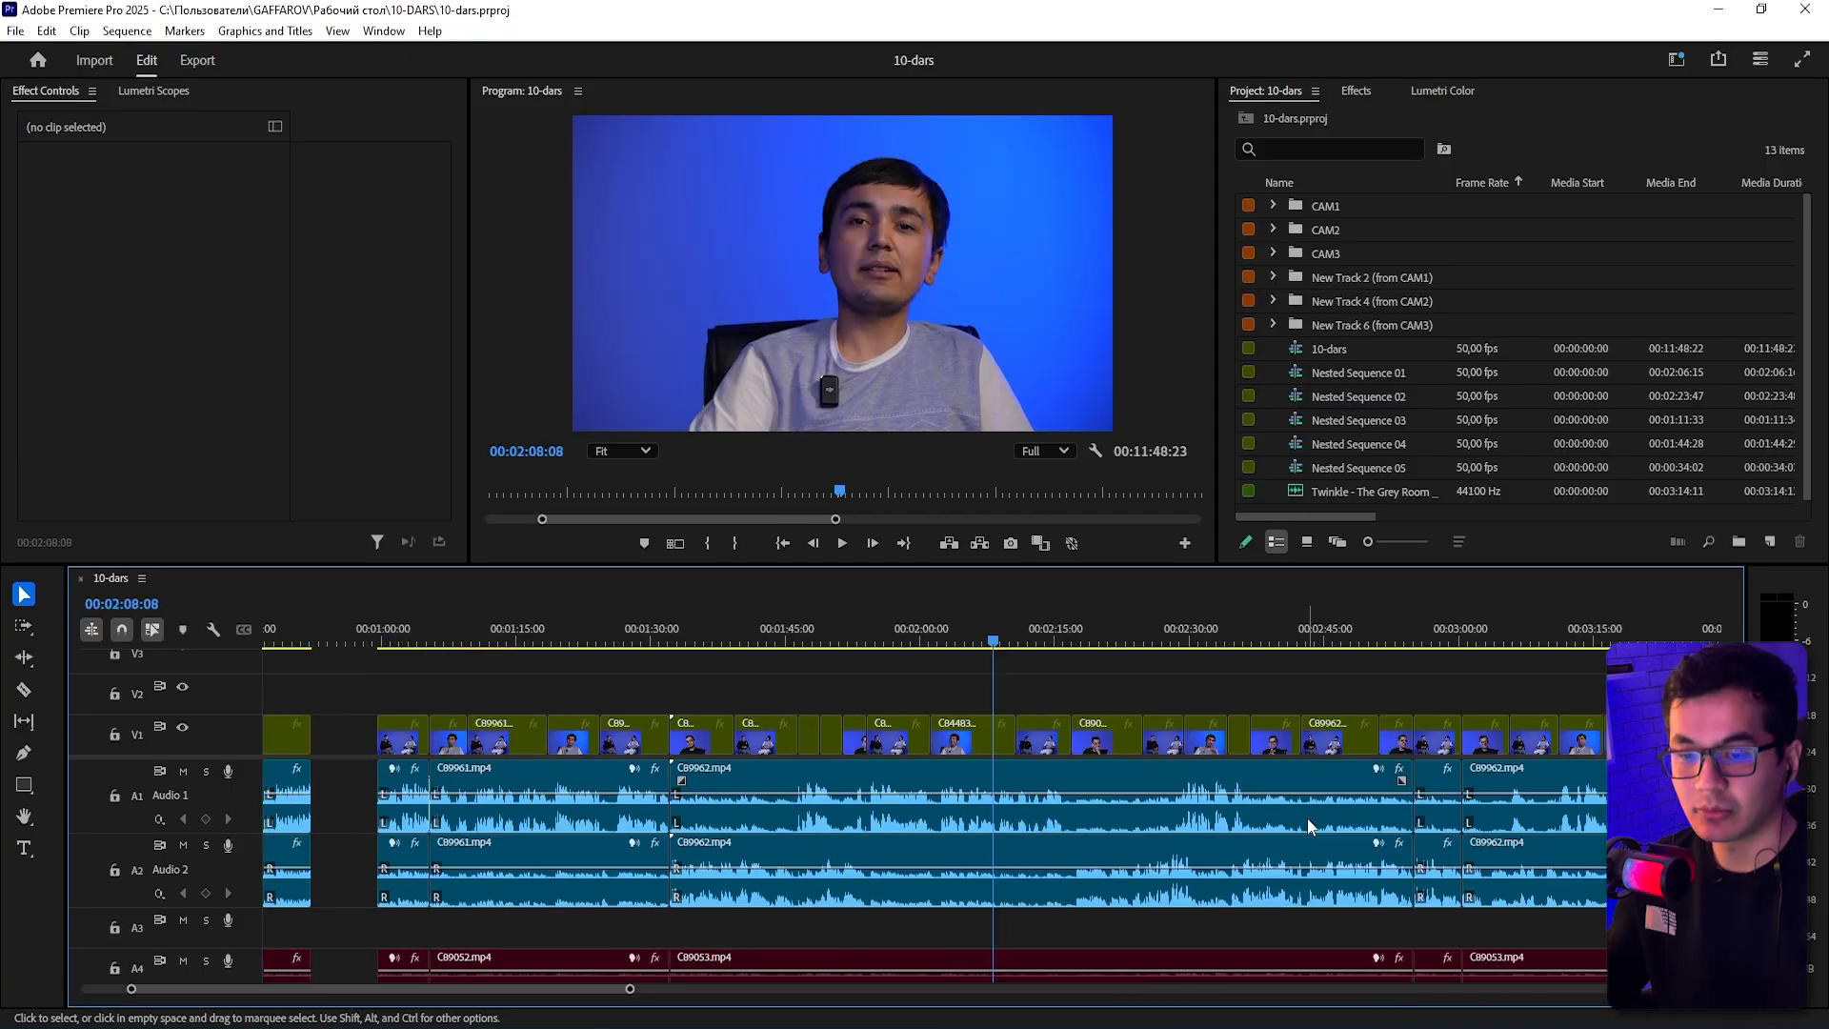
- Examine the Audio 1 and Audio 2 waveforms of the C89961.mp4 clips between about 1:00 and 1:32
key(a)
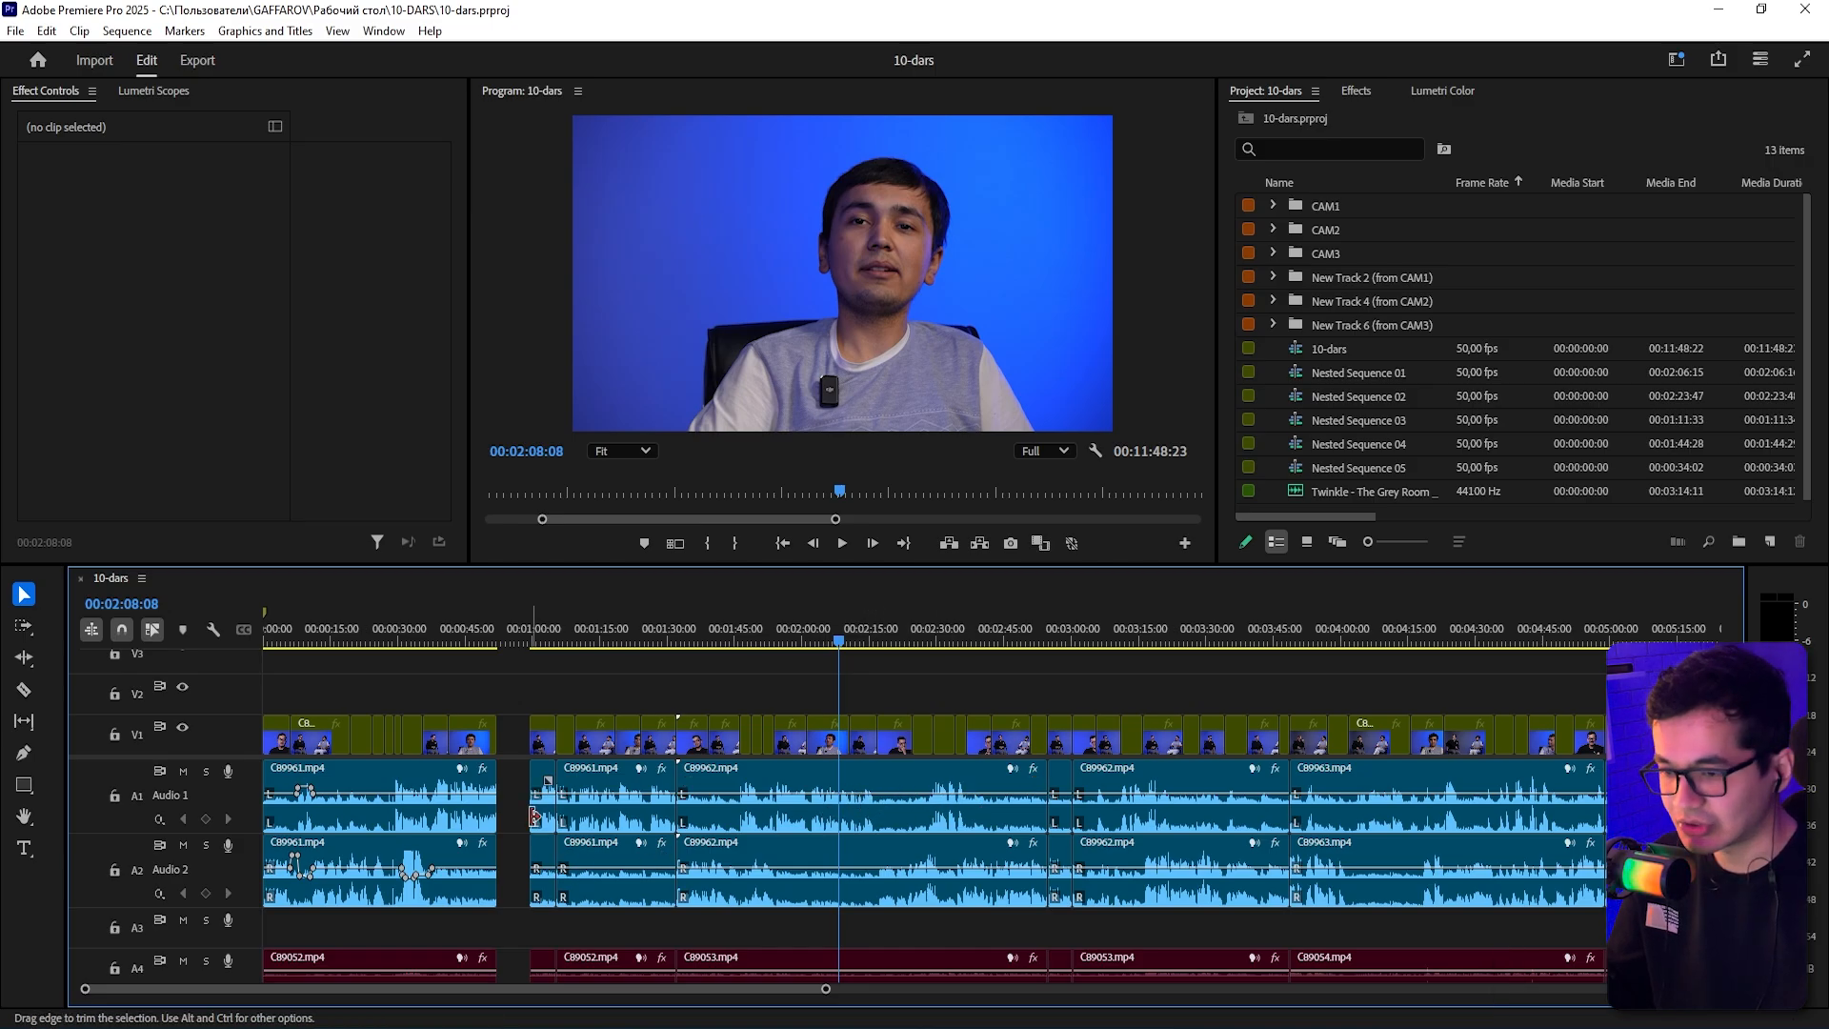
click(598, 634)
key(s)
key(s)
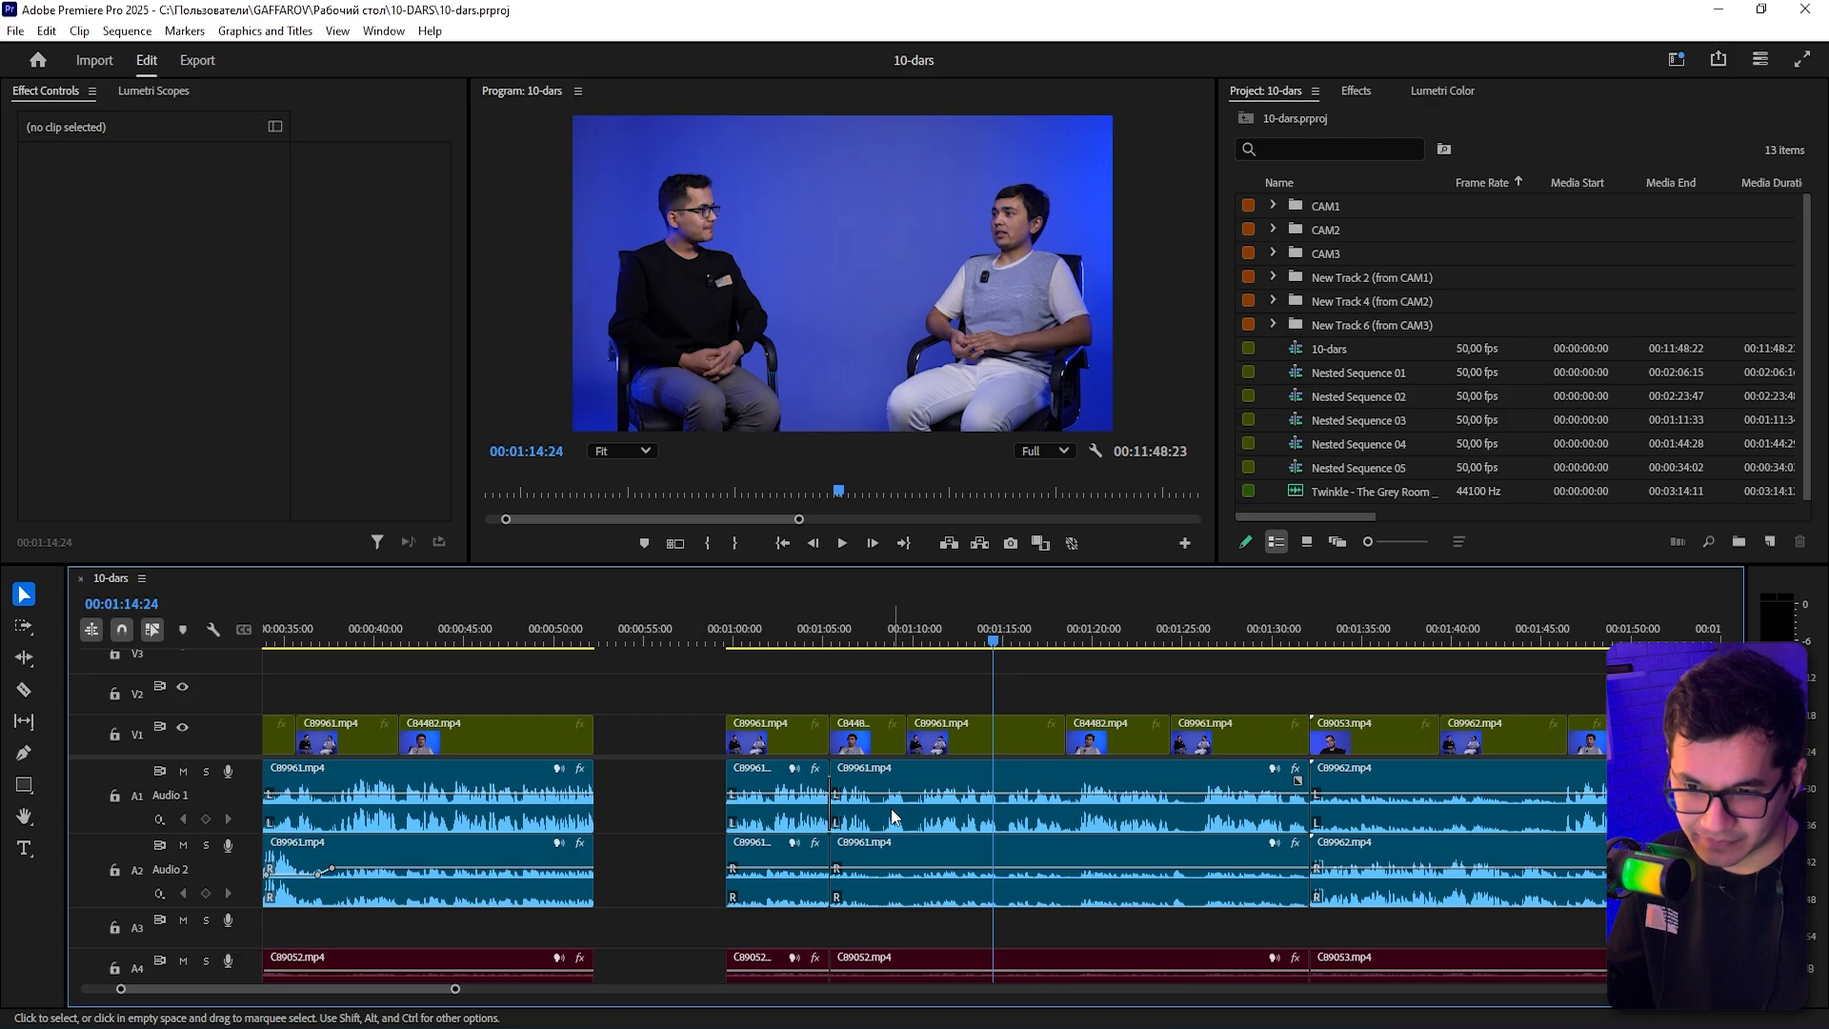
key(s)
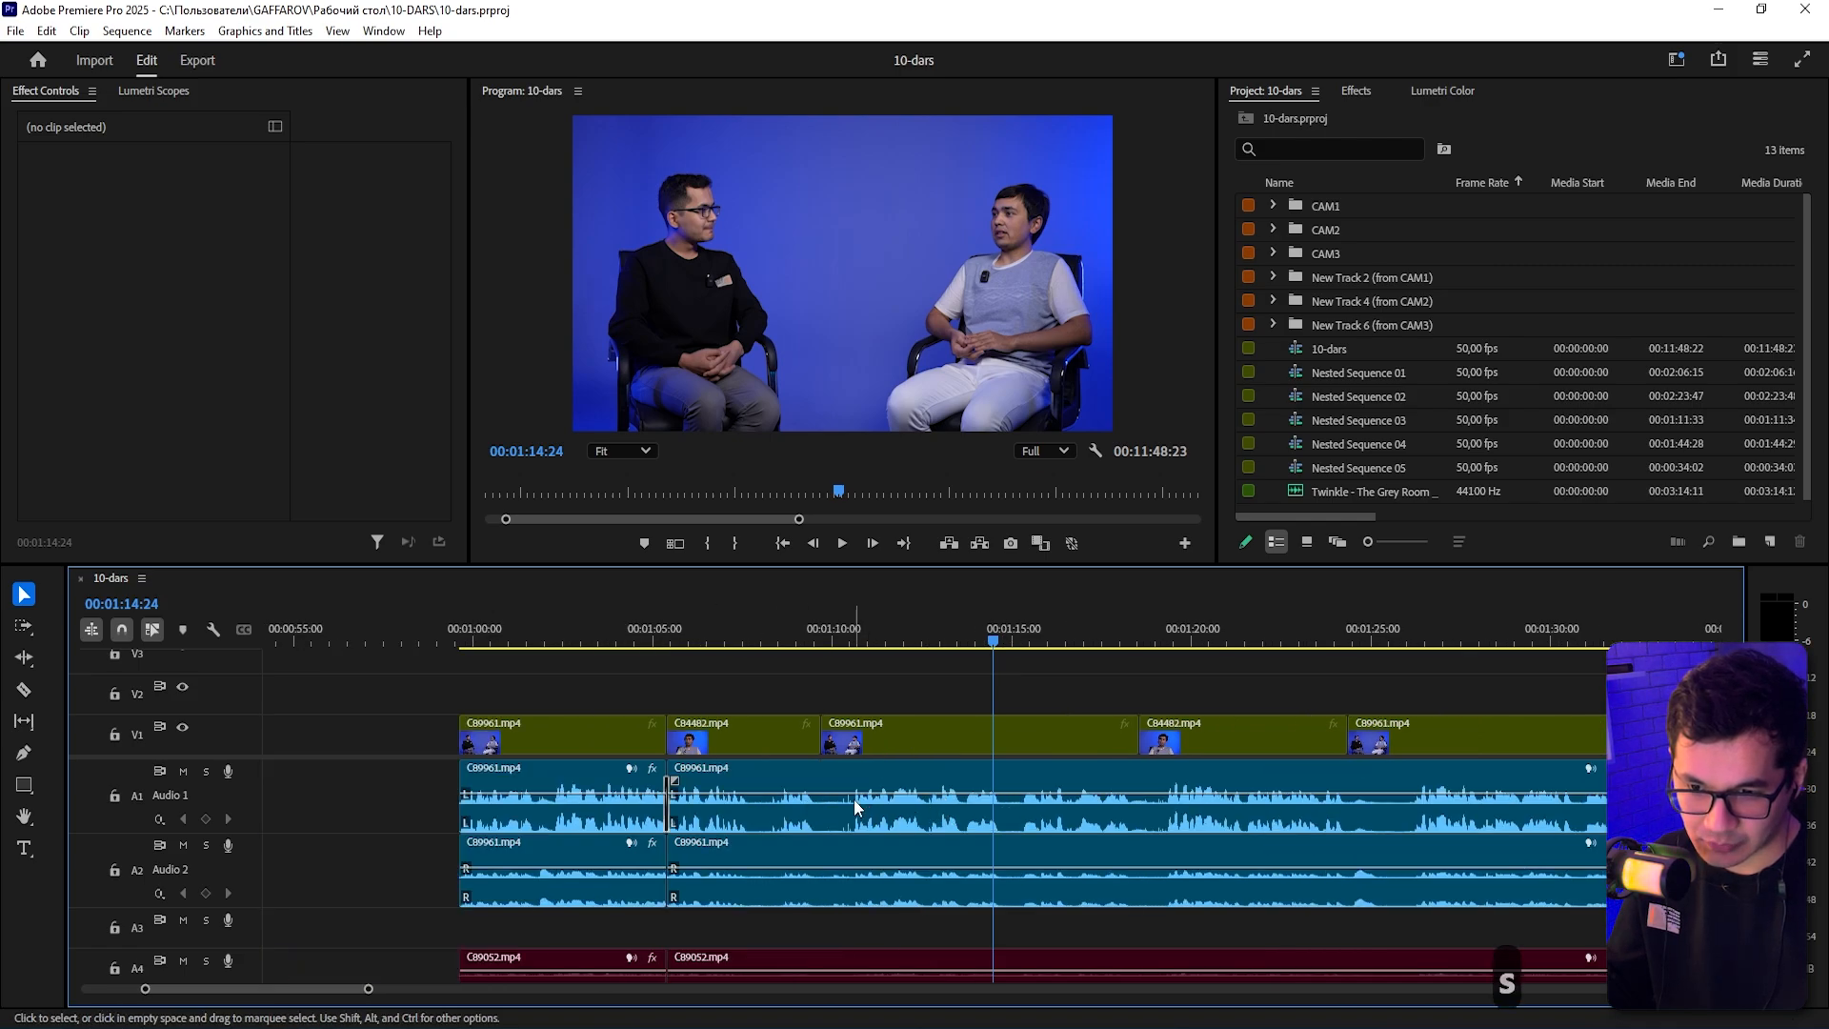
key(a)
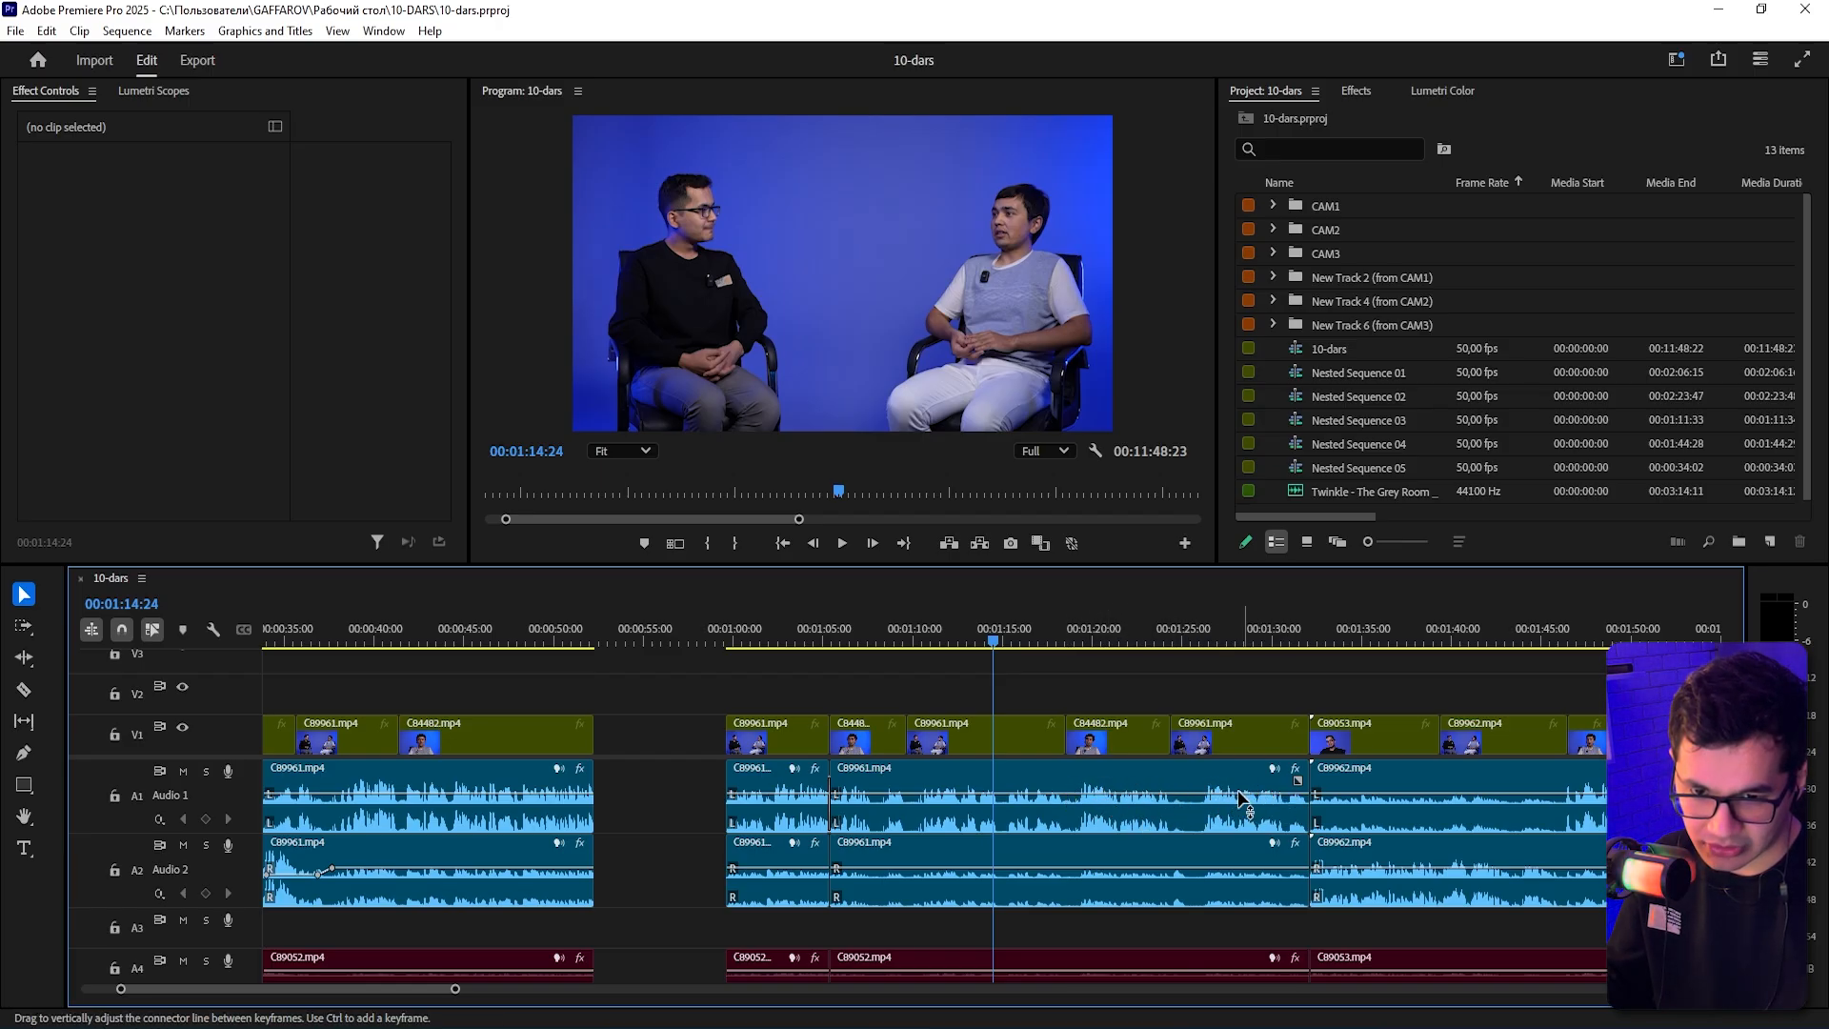
click(946, 830)
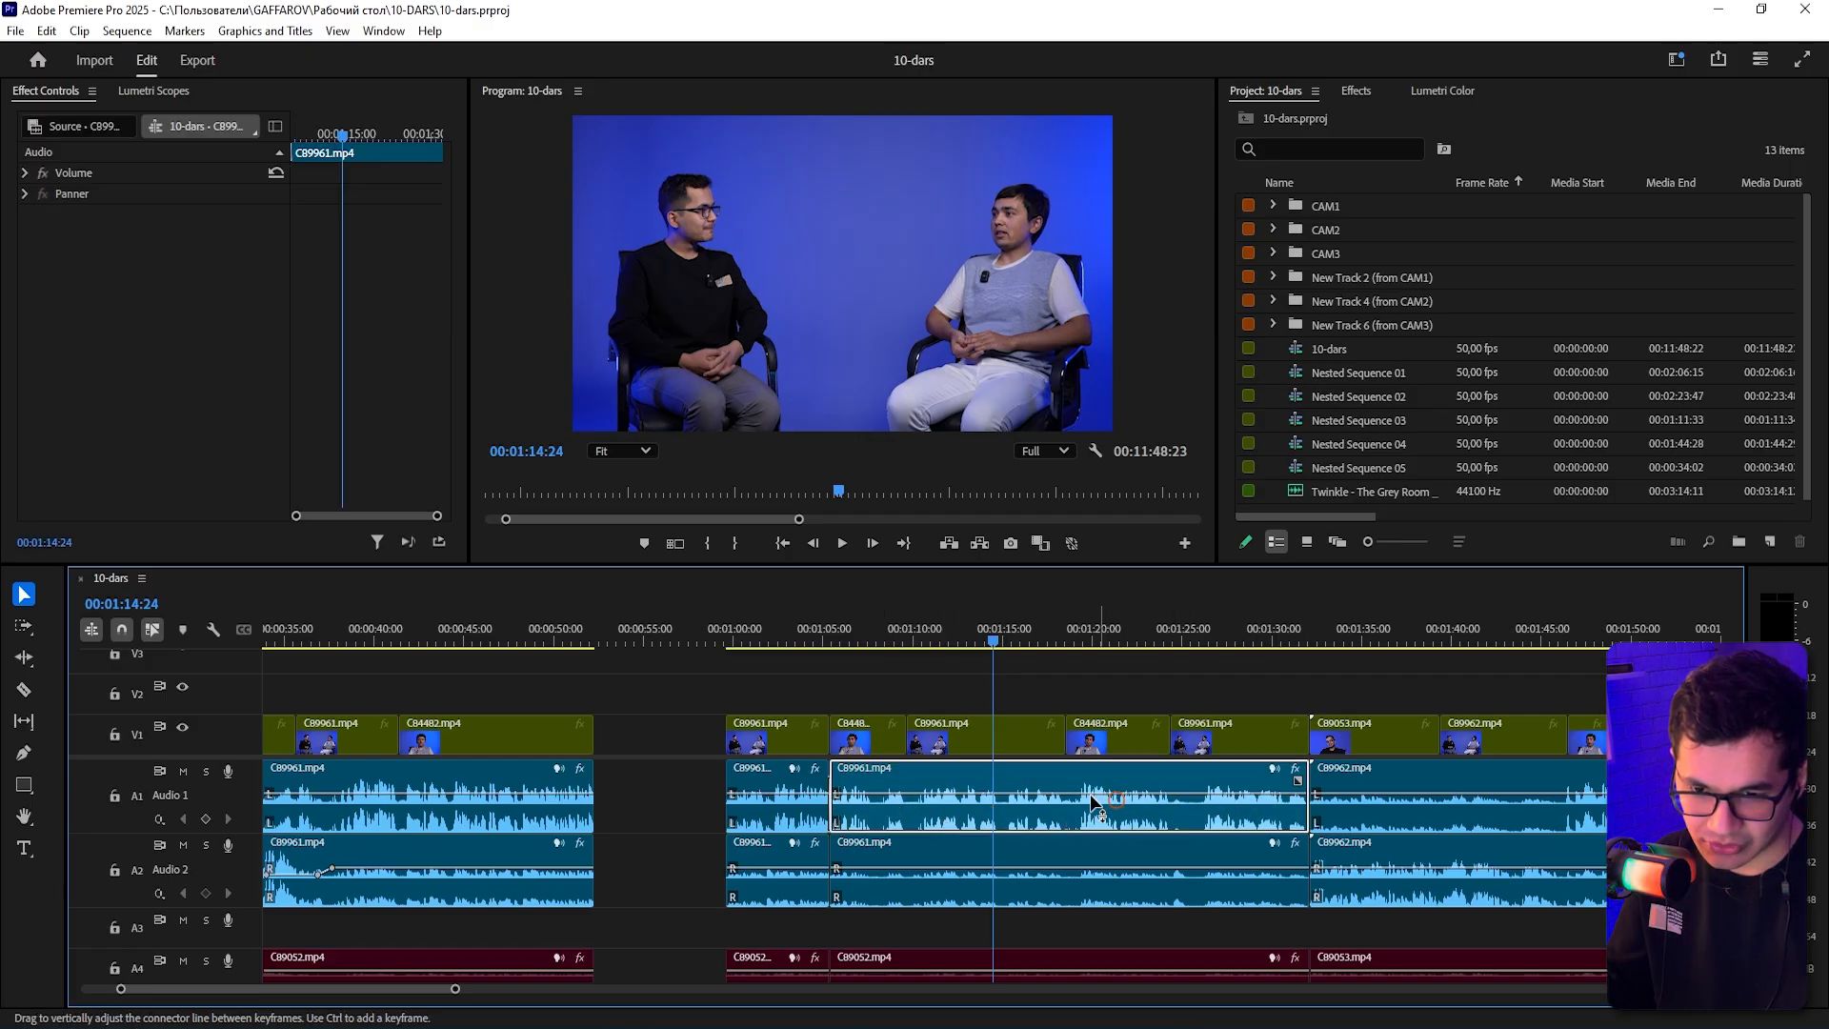
click(1055, 895)
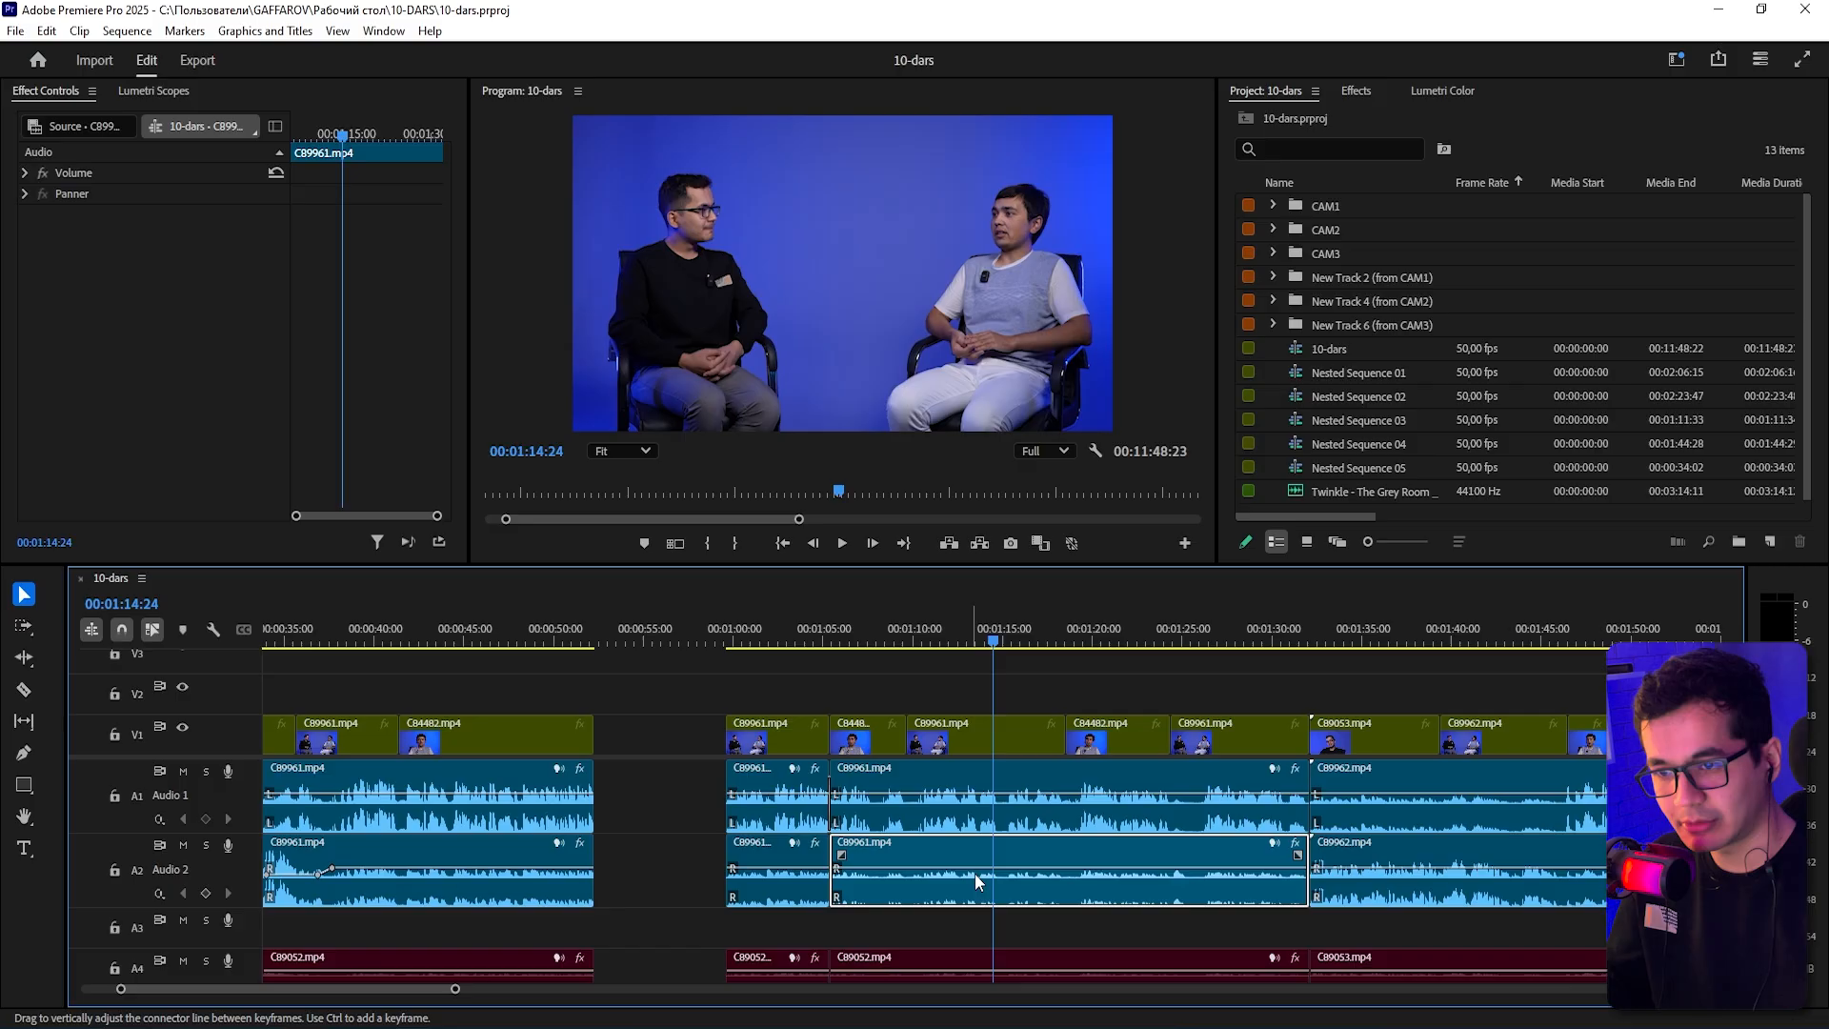
- Solo Audio 1 and play it from about 1:05, 1:11 and 1:17 to check its level on the audio meters
key(s)
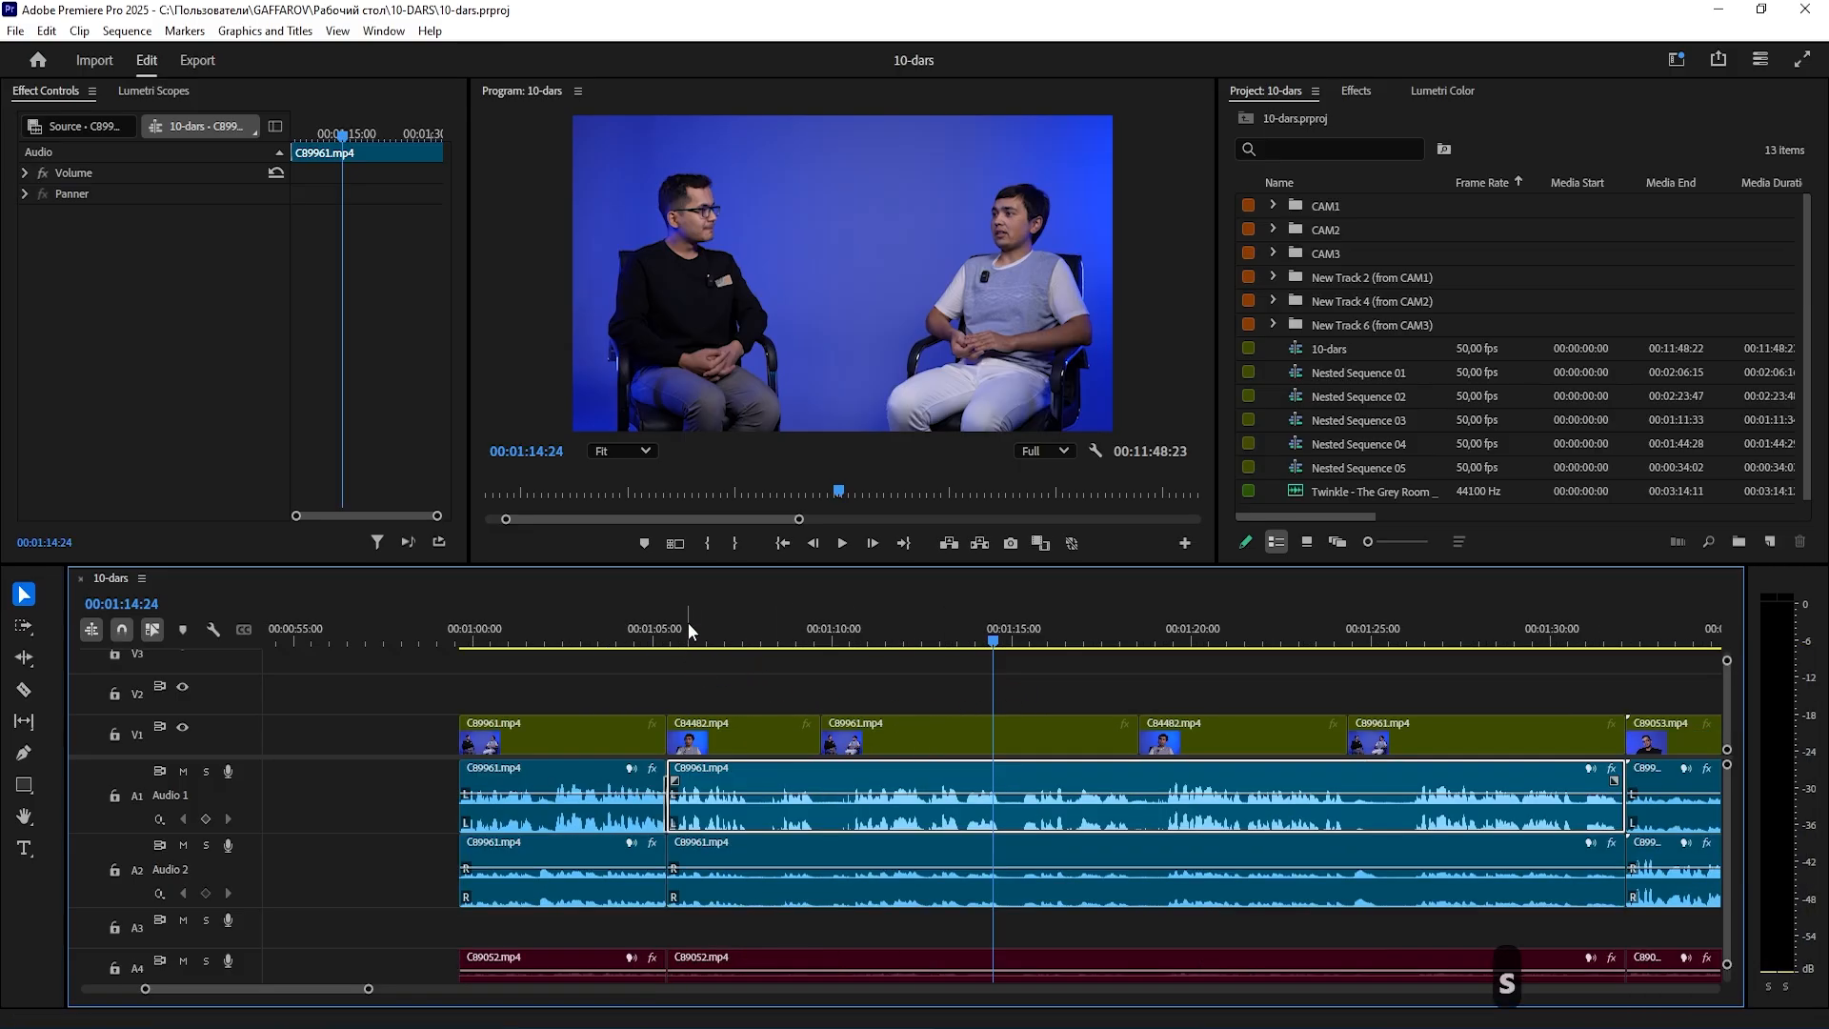
click(686, 631)
click(762, 700)
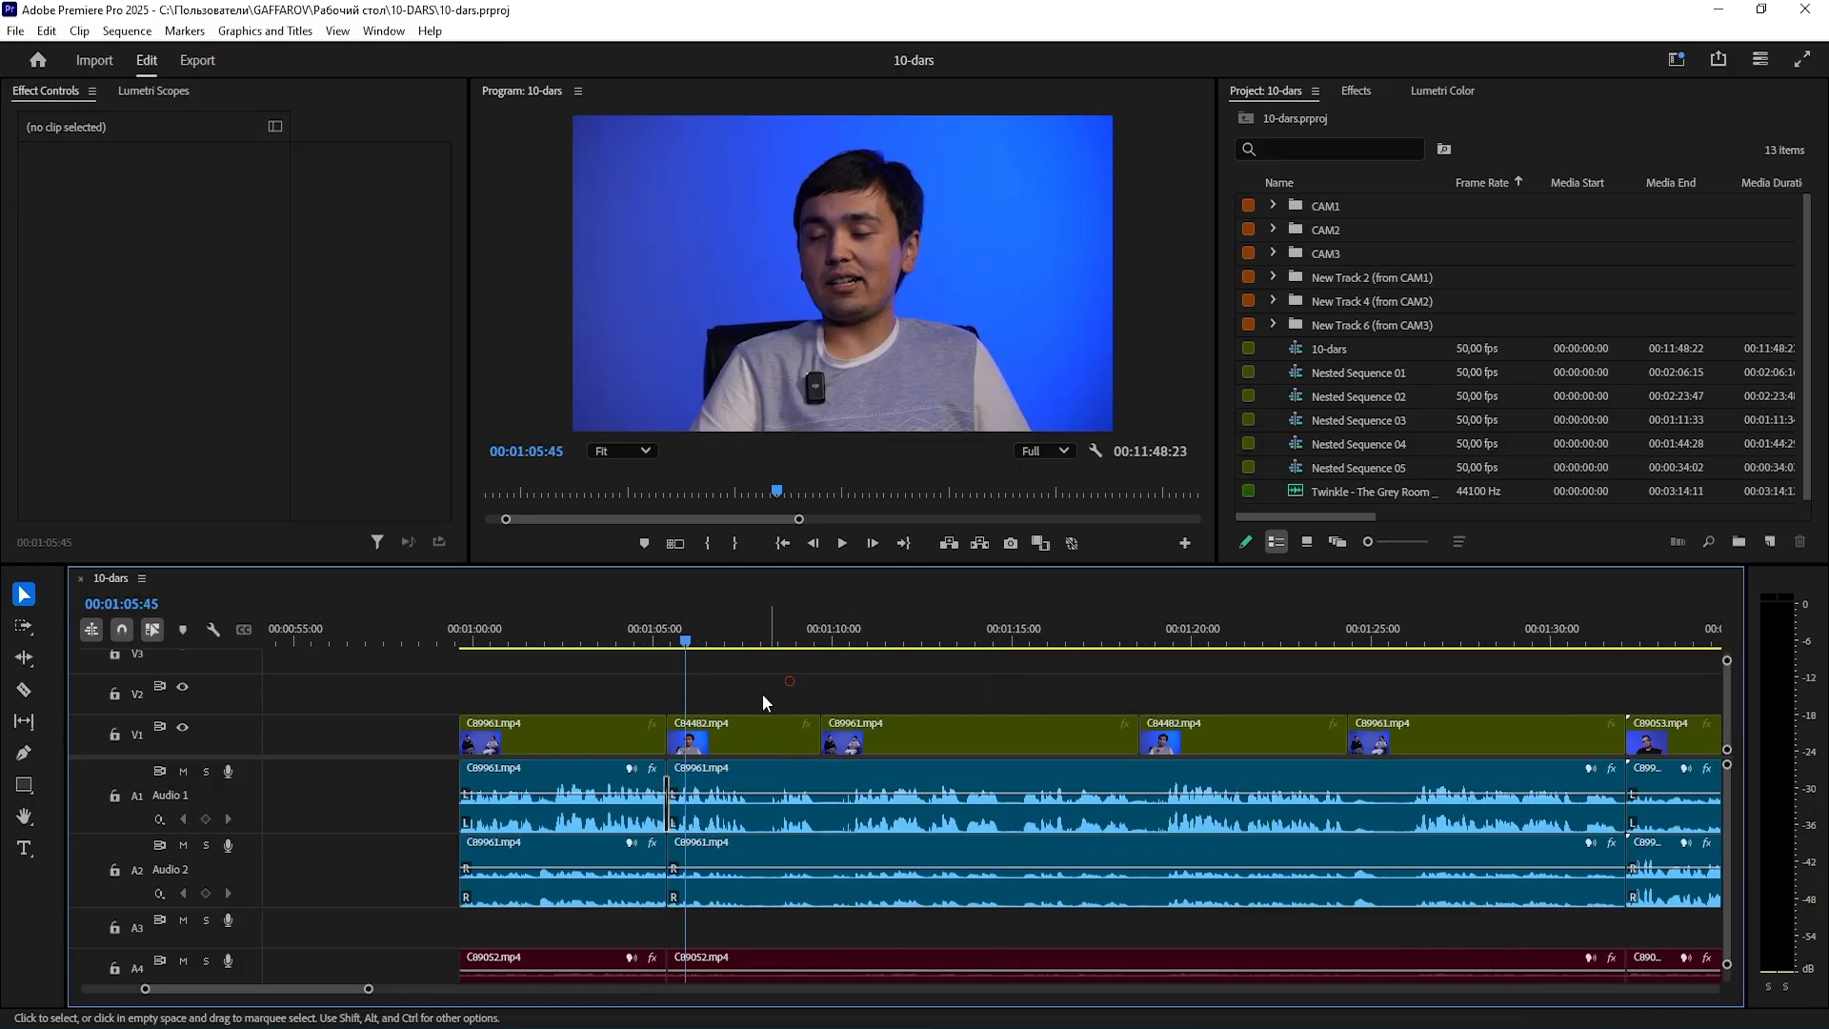
click(204, 770)
key(space)
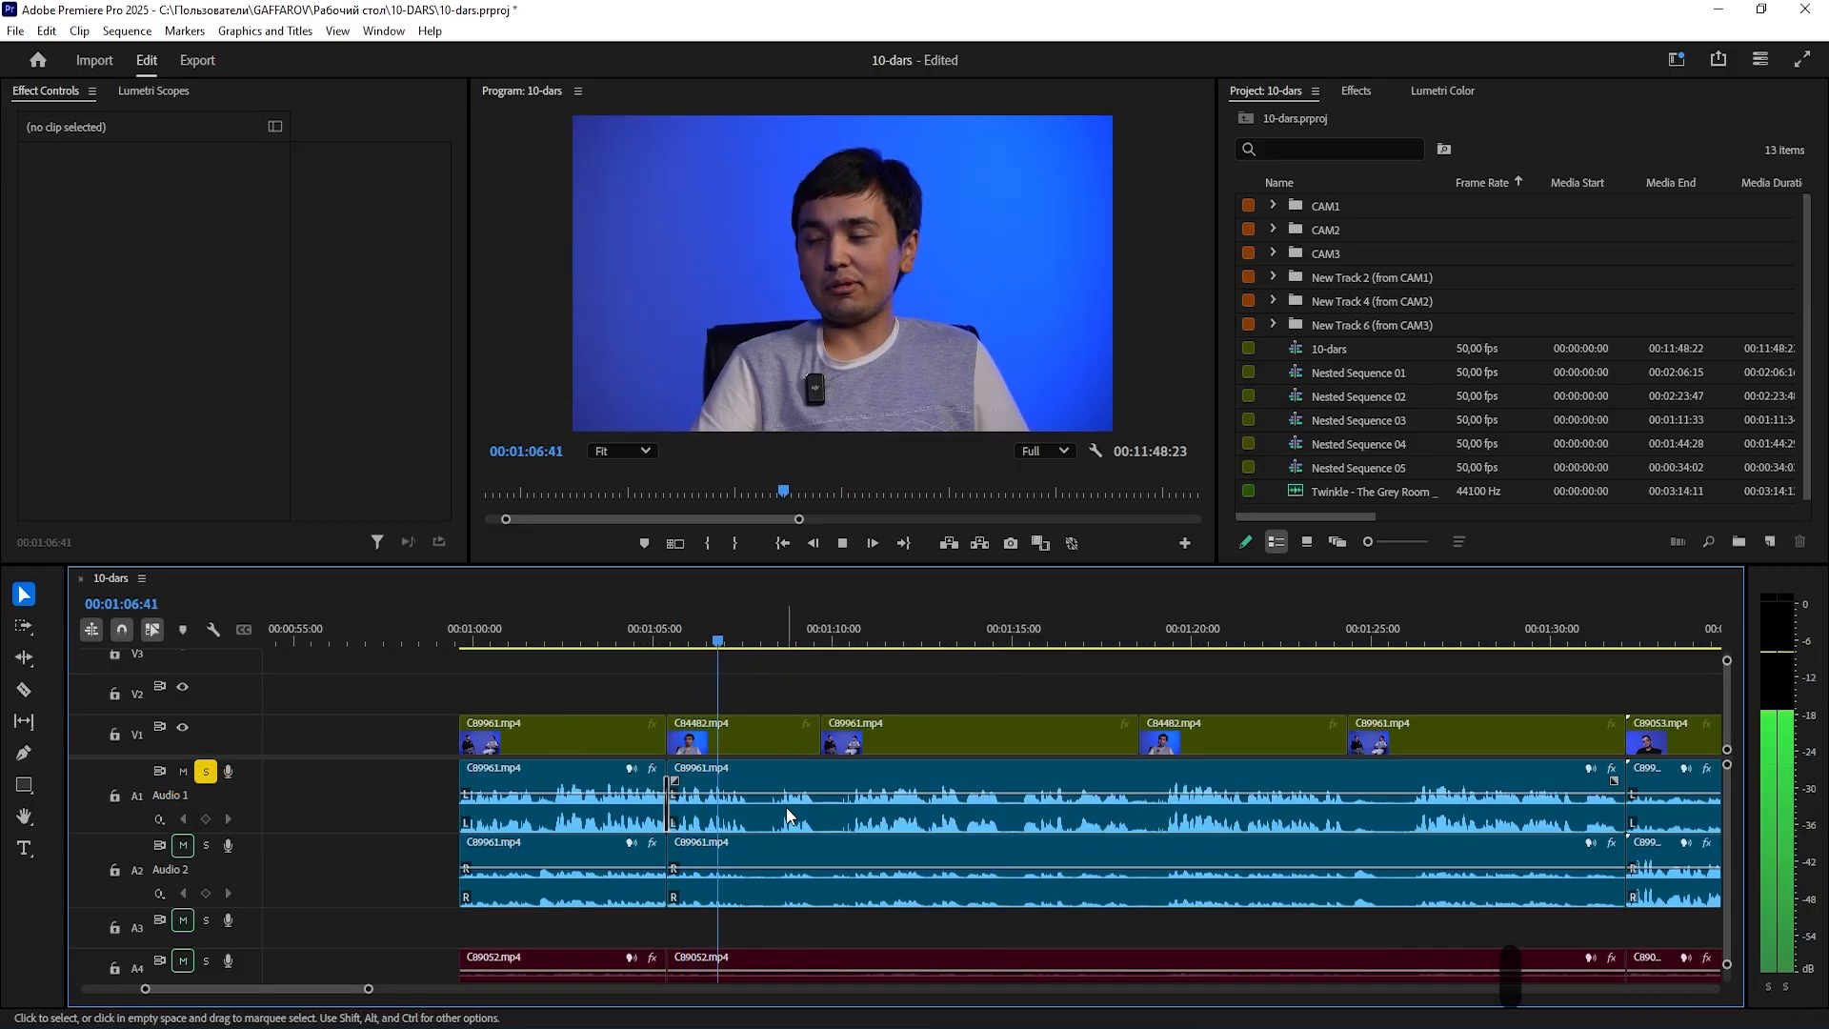
click(868, 634)
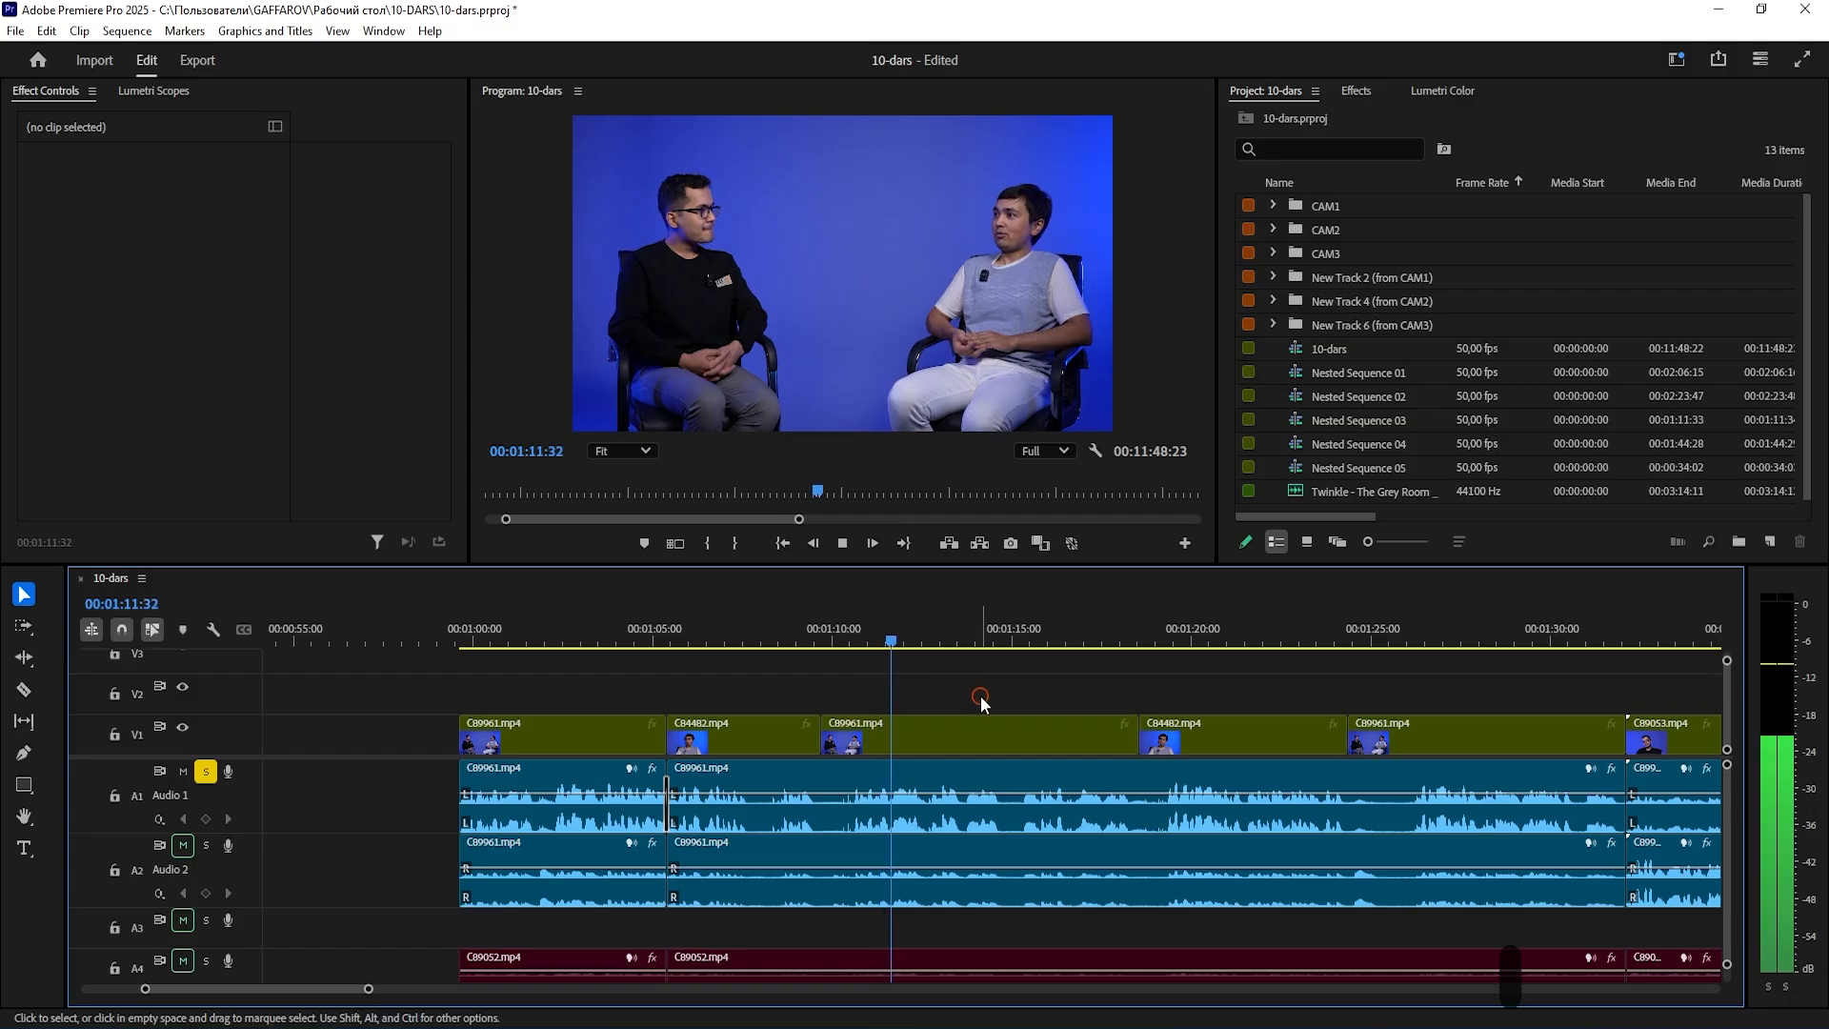
key(a)
click(1075, 635)
key(s)
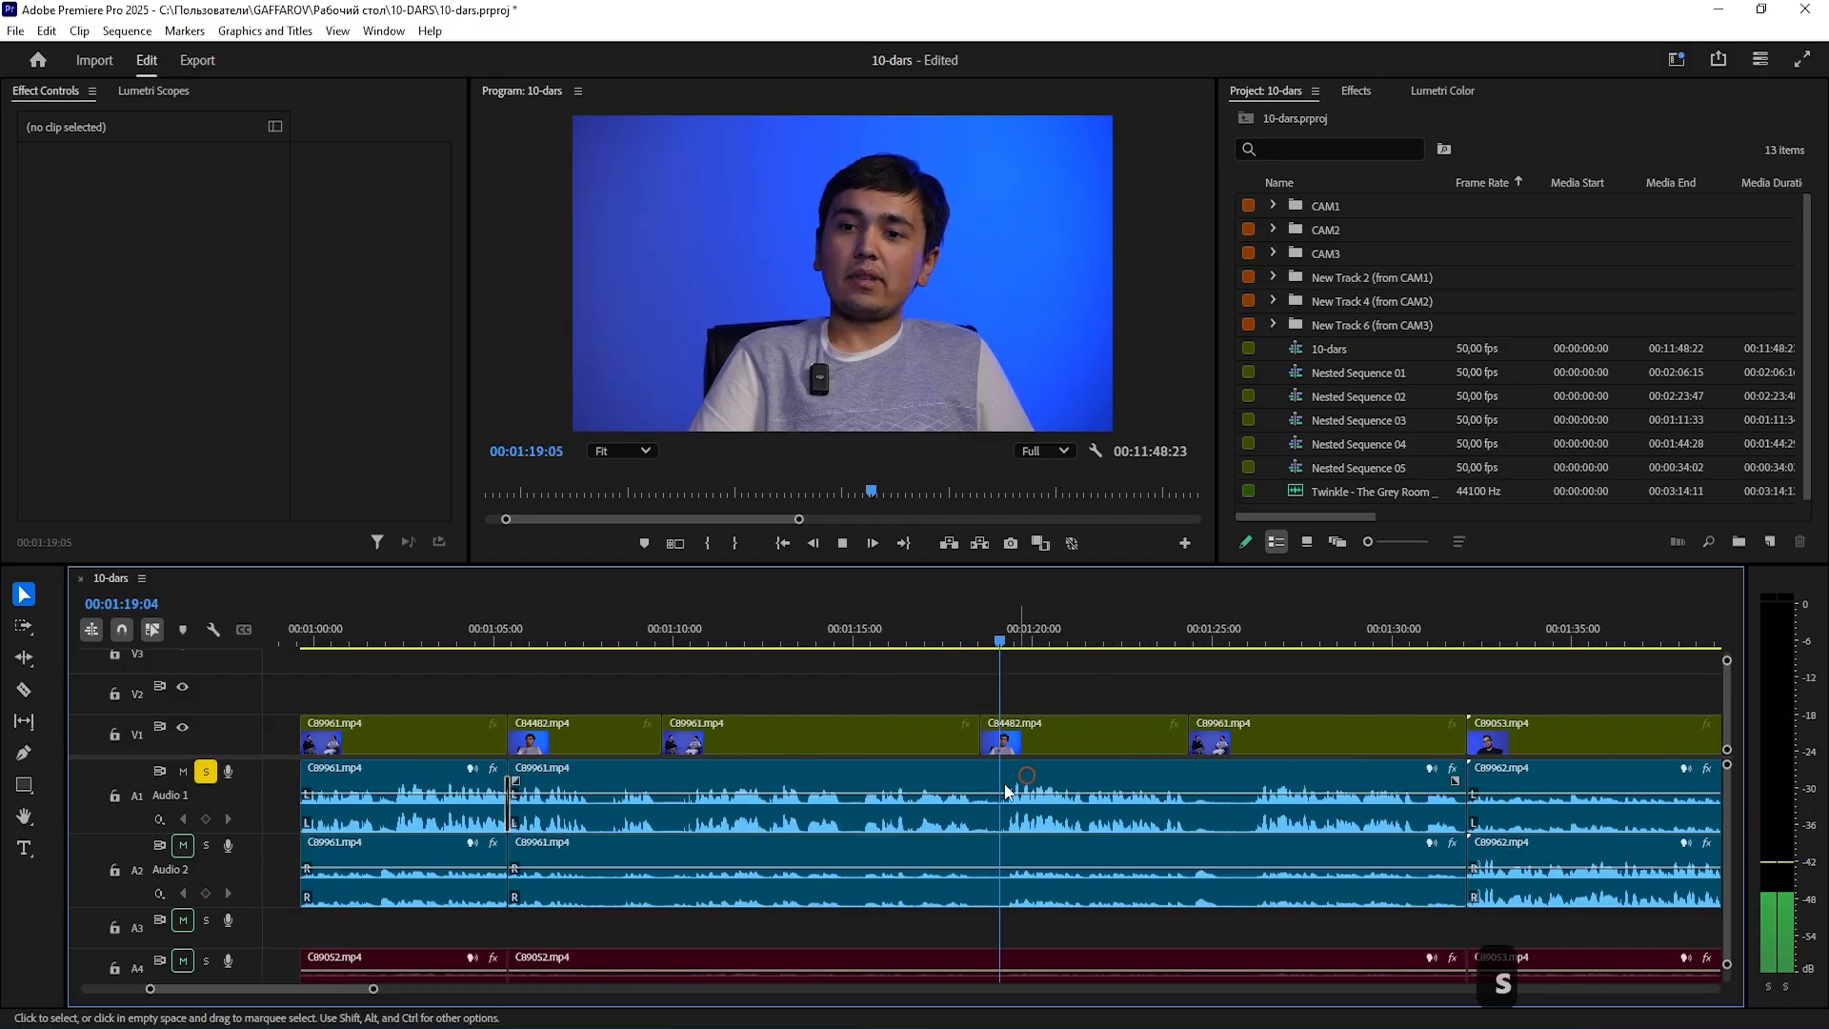
- Adjust the audio gain of the Audio 1 clip between about 1:05 and 1:32 by +2 dB
click(1070, 811)
text(a)
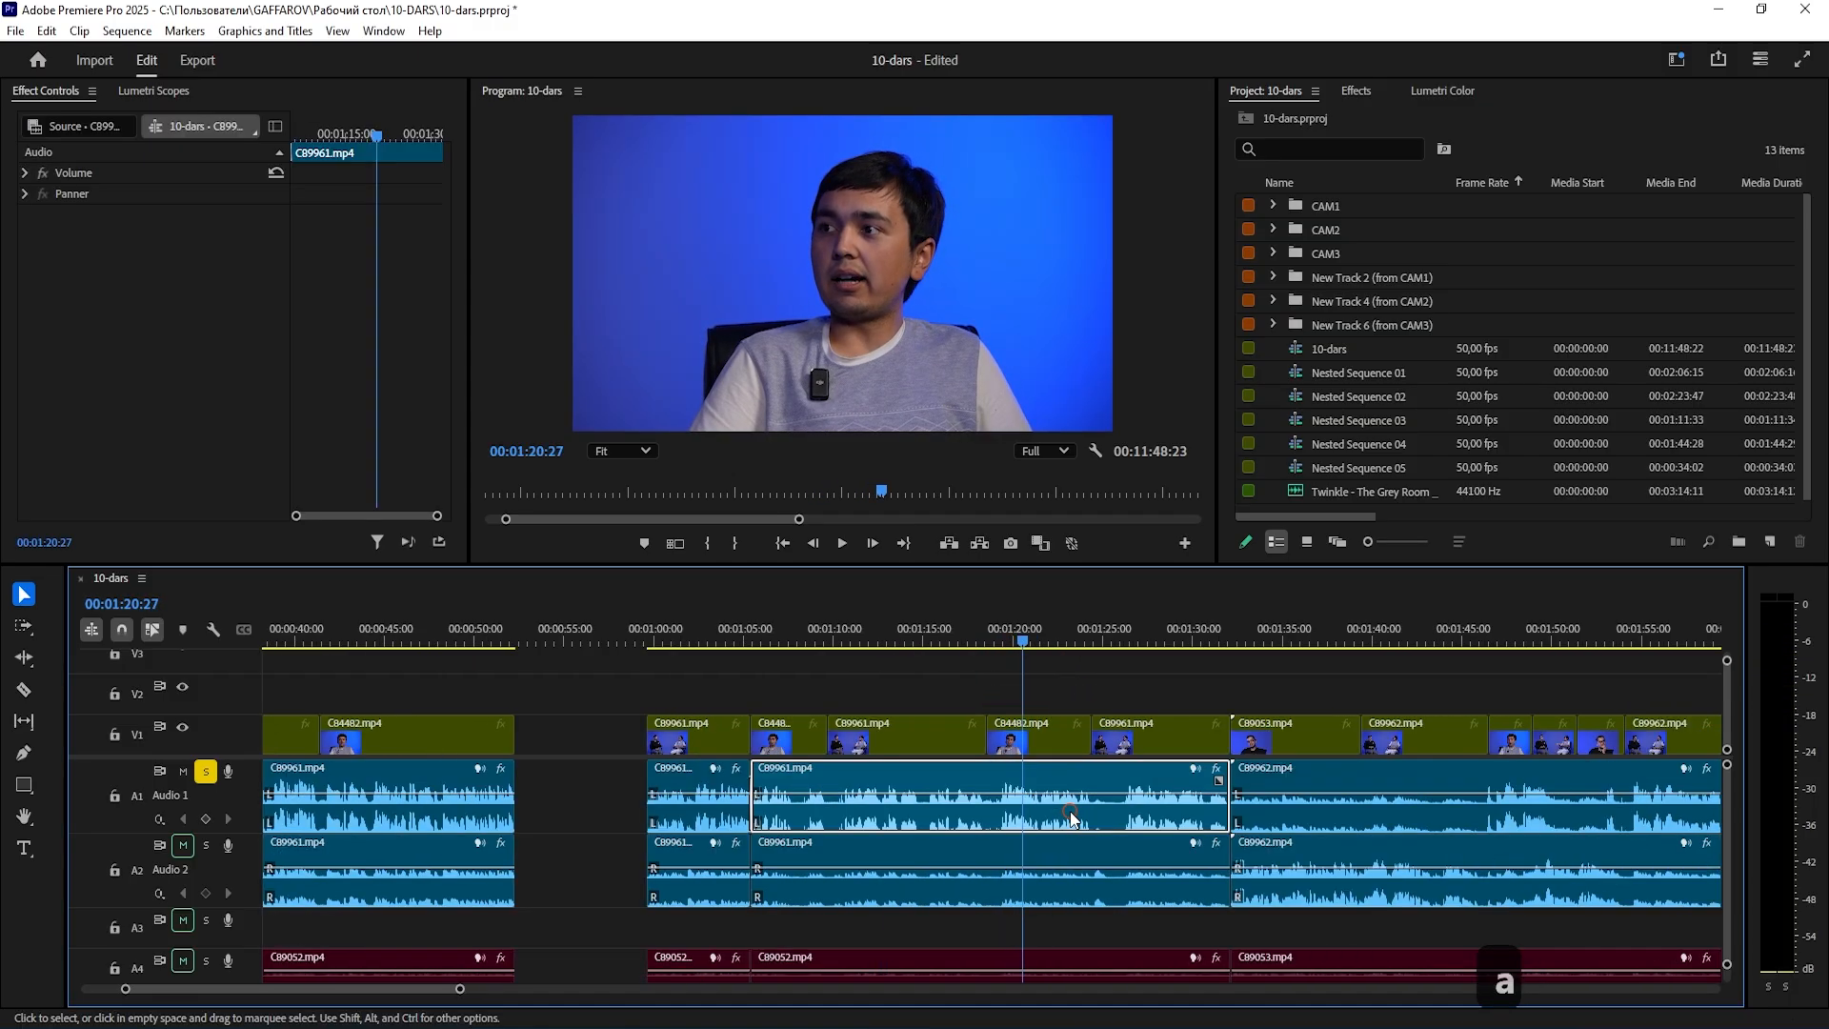
text(g+)
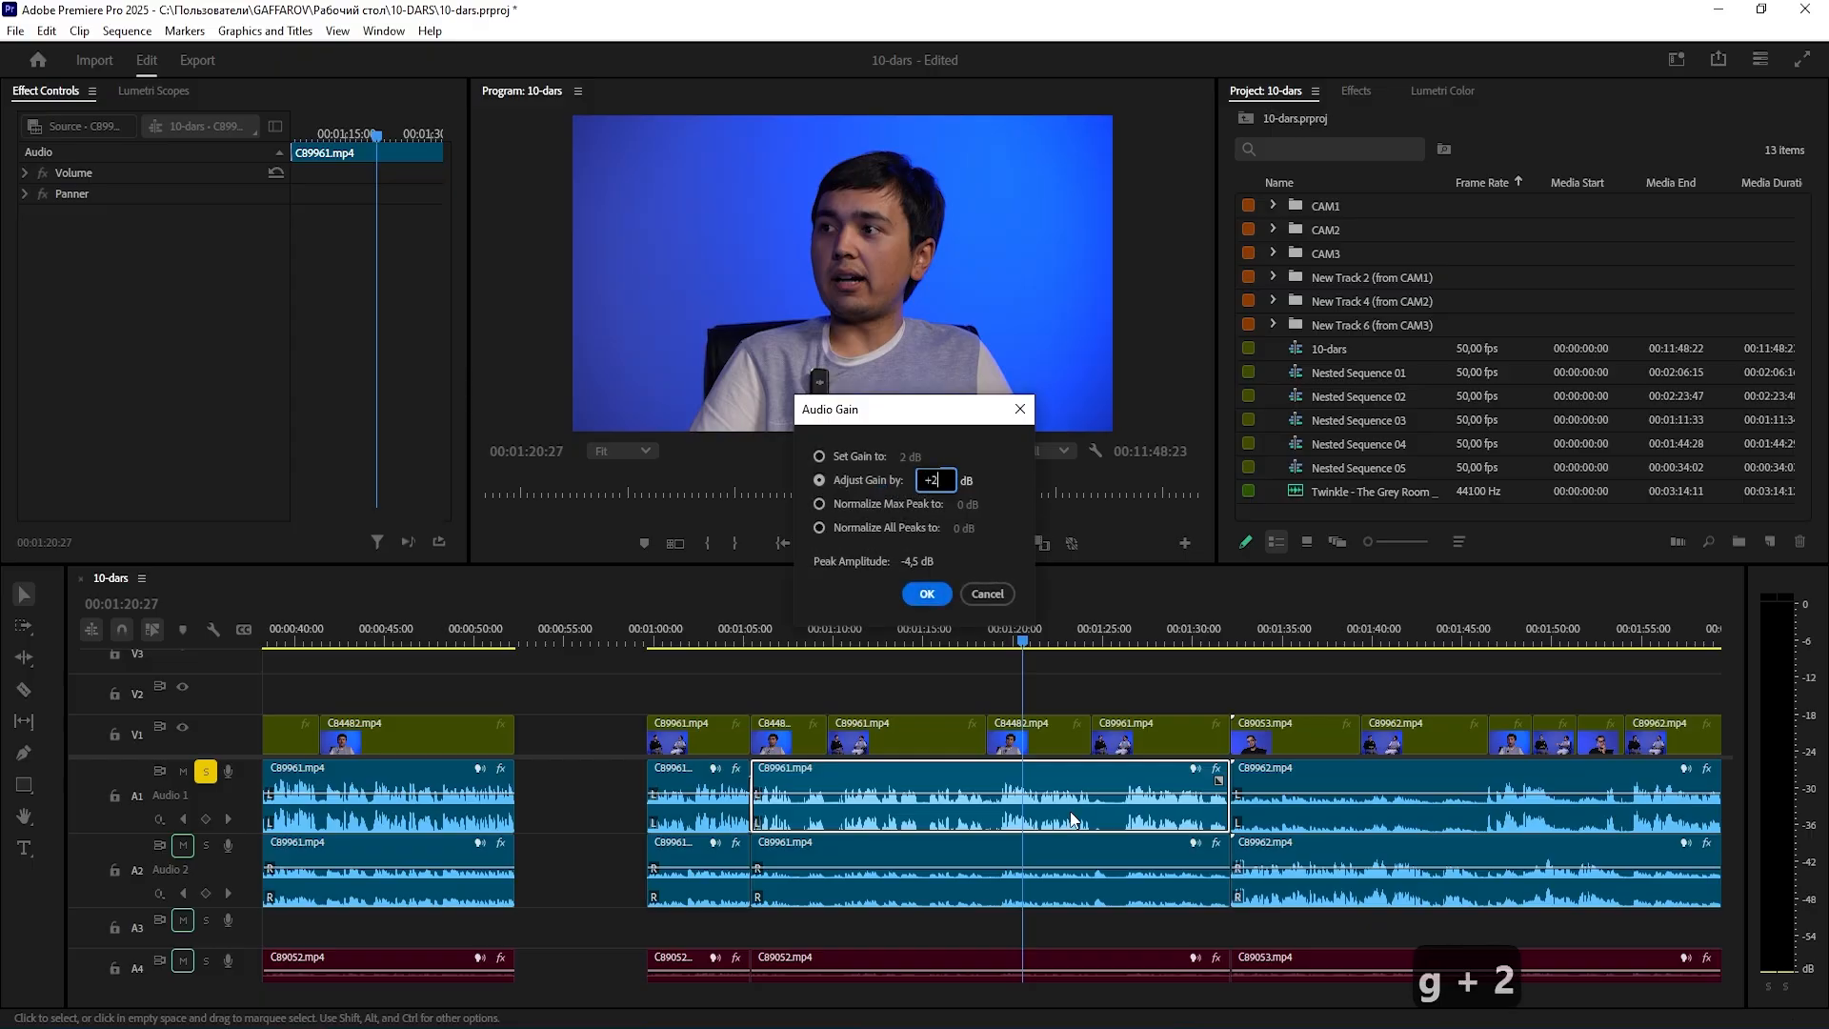
key(Return)
- Replay Audio 1 from about 1:19 to check the raised level on the audio meters
key(space)
key(s)
drag(920, 642, 954, 644)
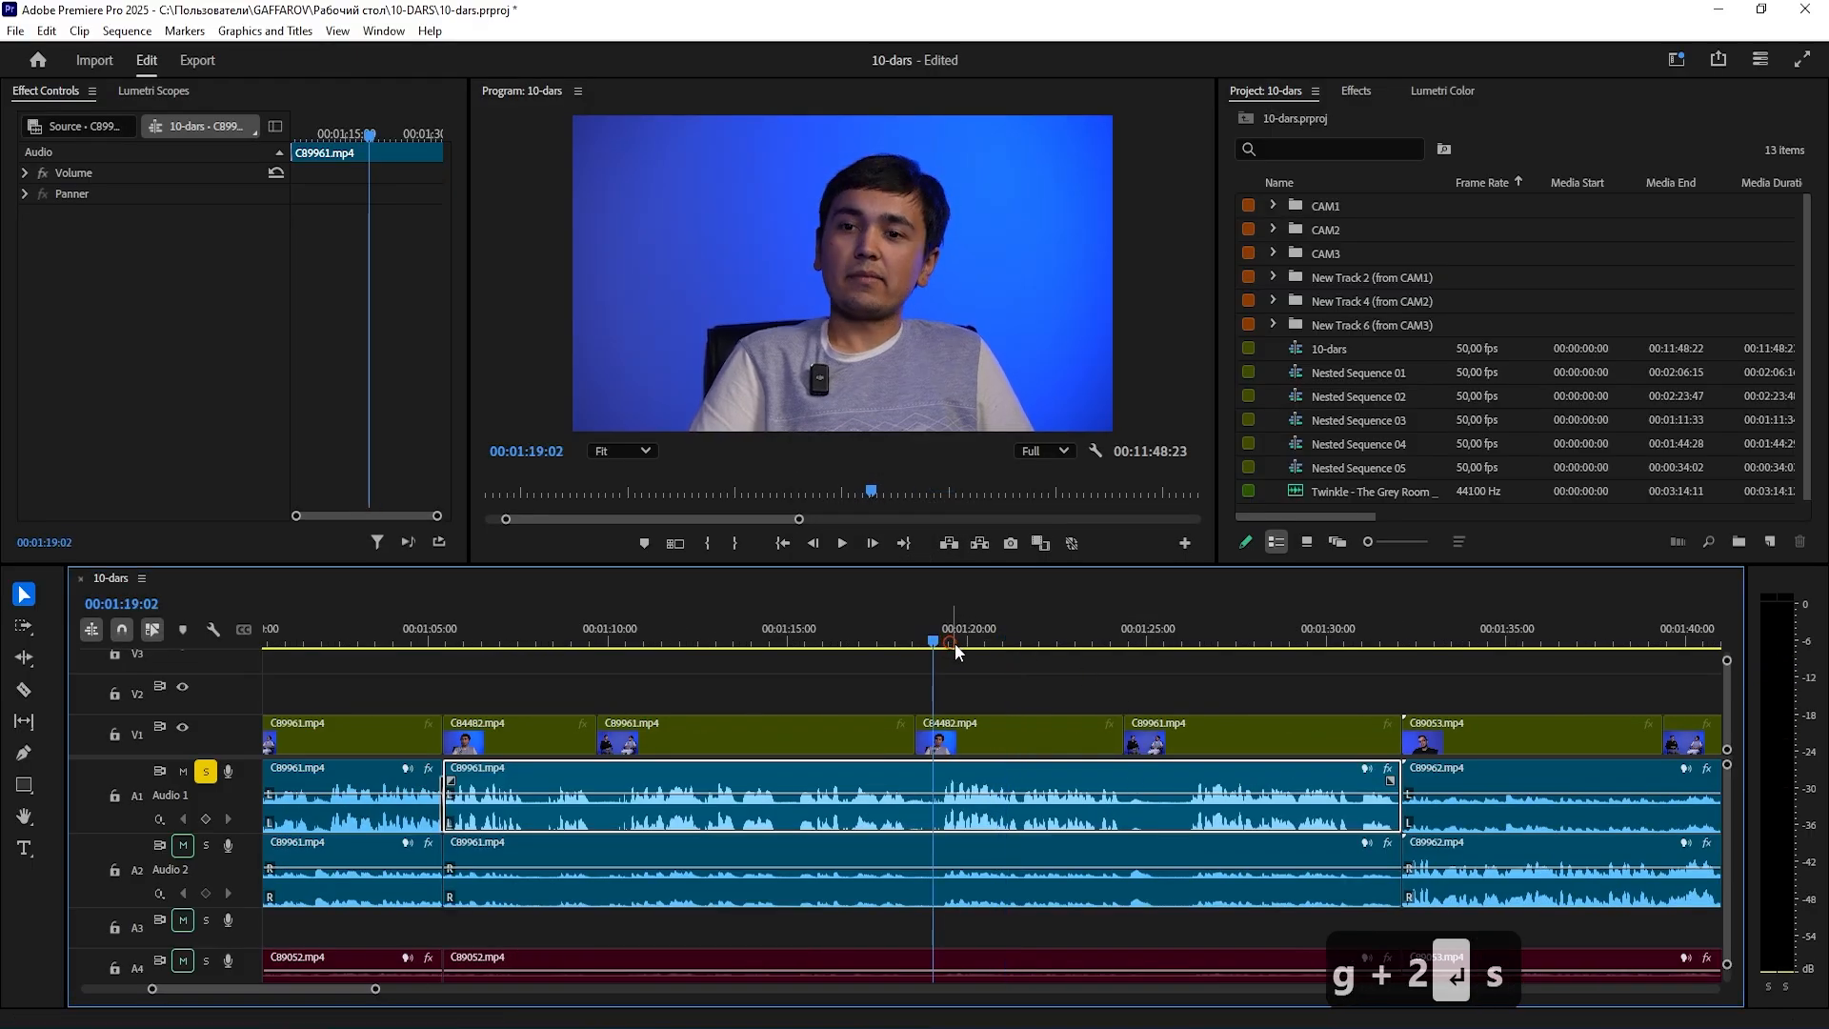
key(s)
click(1040, 684)
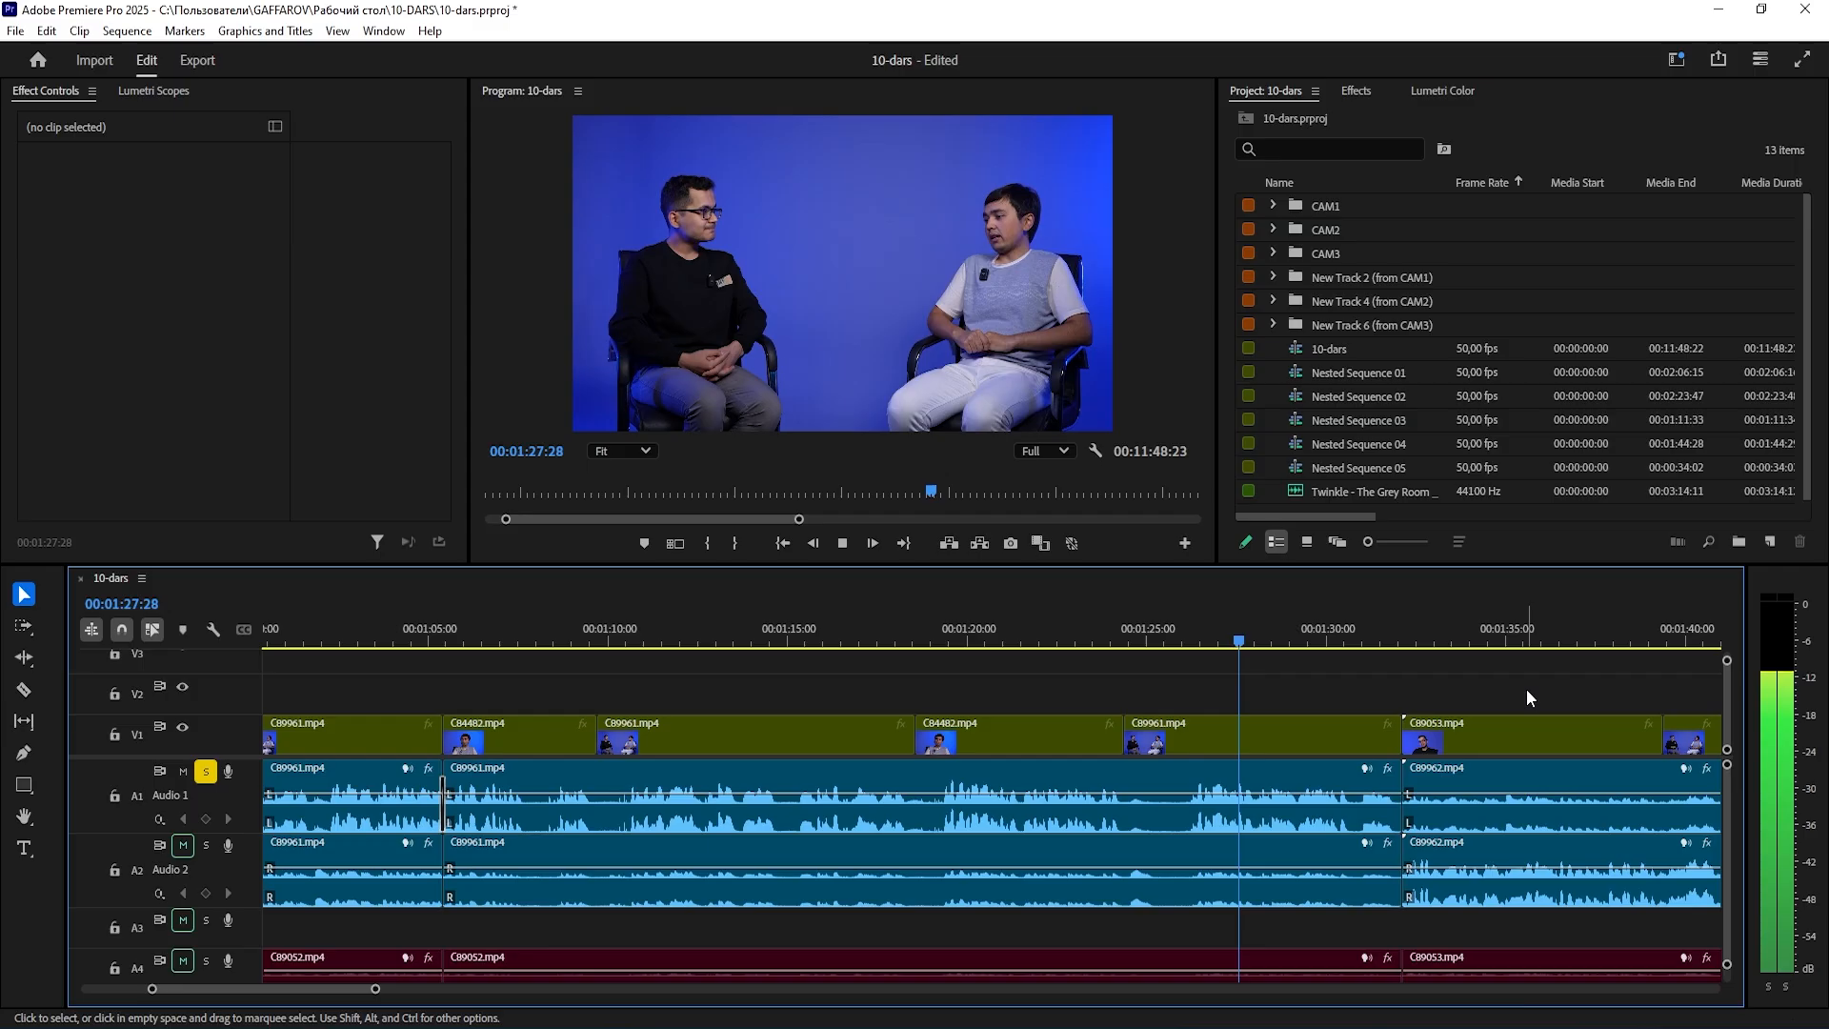
key(space)
- Select all dialogue clips on Audio 1 and Audio 2, then clear the selection
key(a)
key(a)
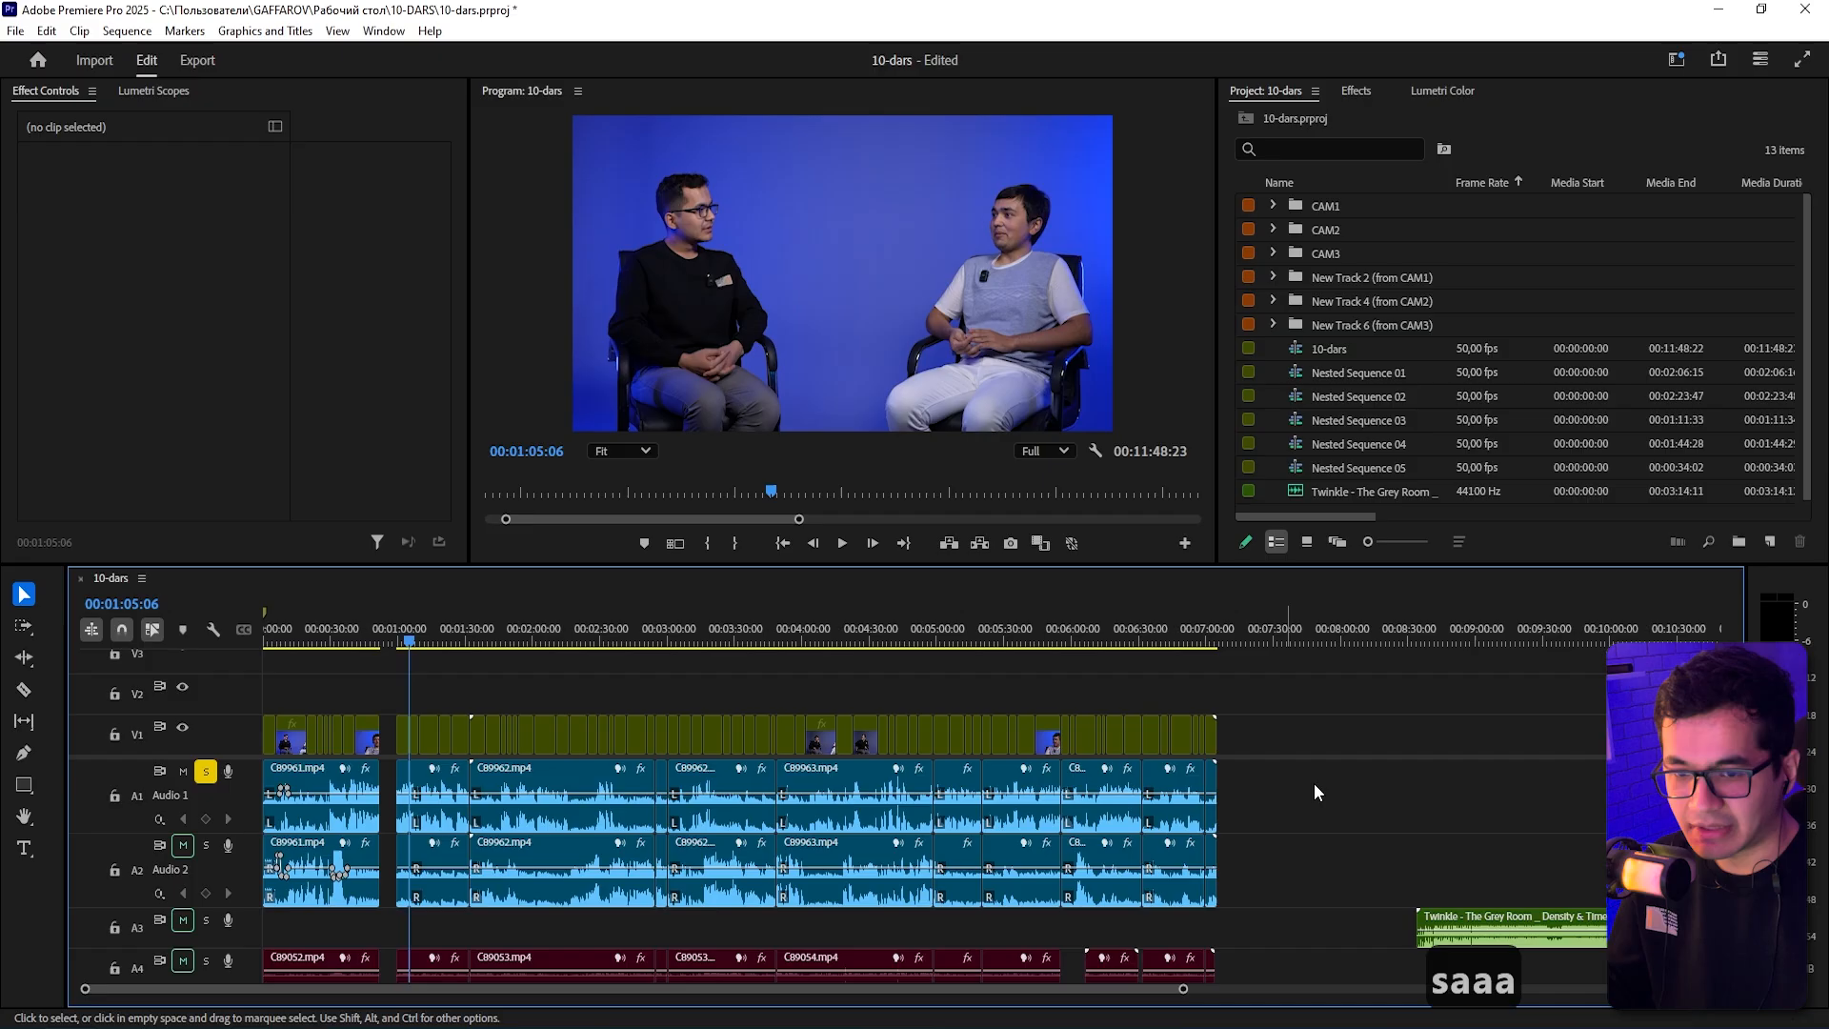
drag(1335, 788, 159, 901)
drag(1271, 792, 272, 890)
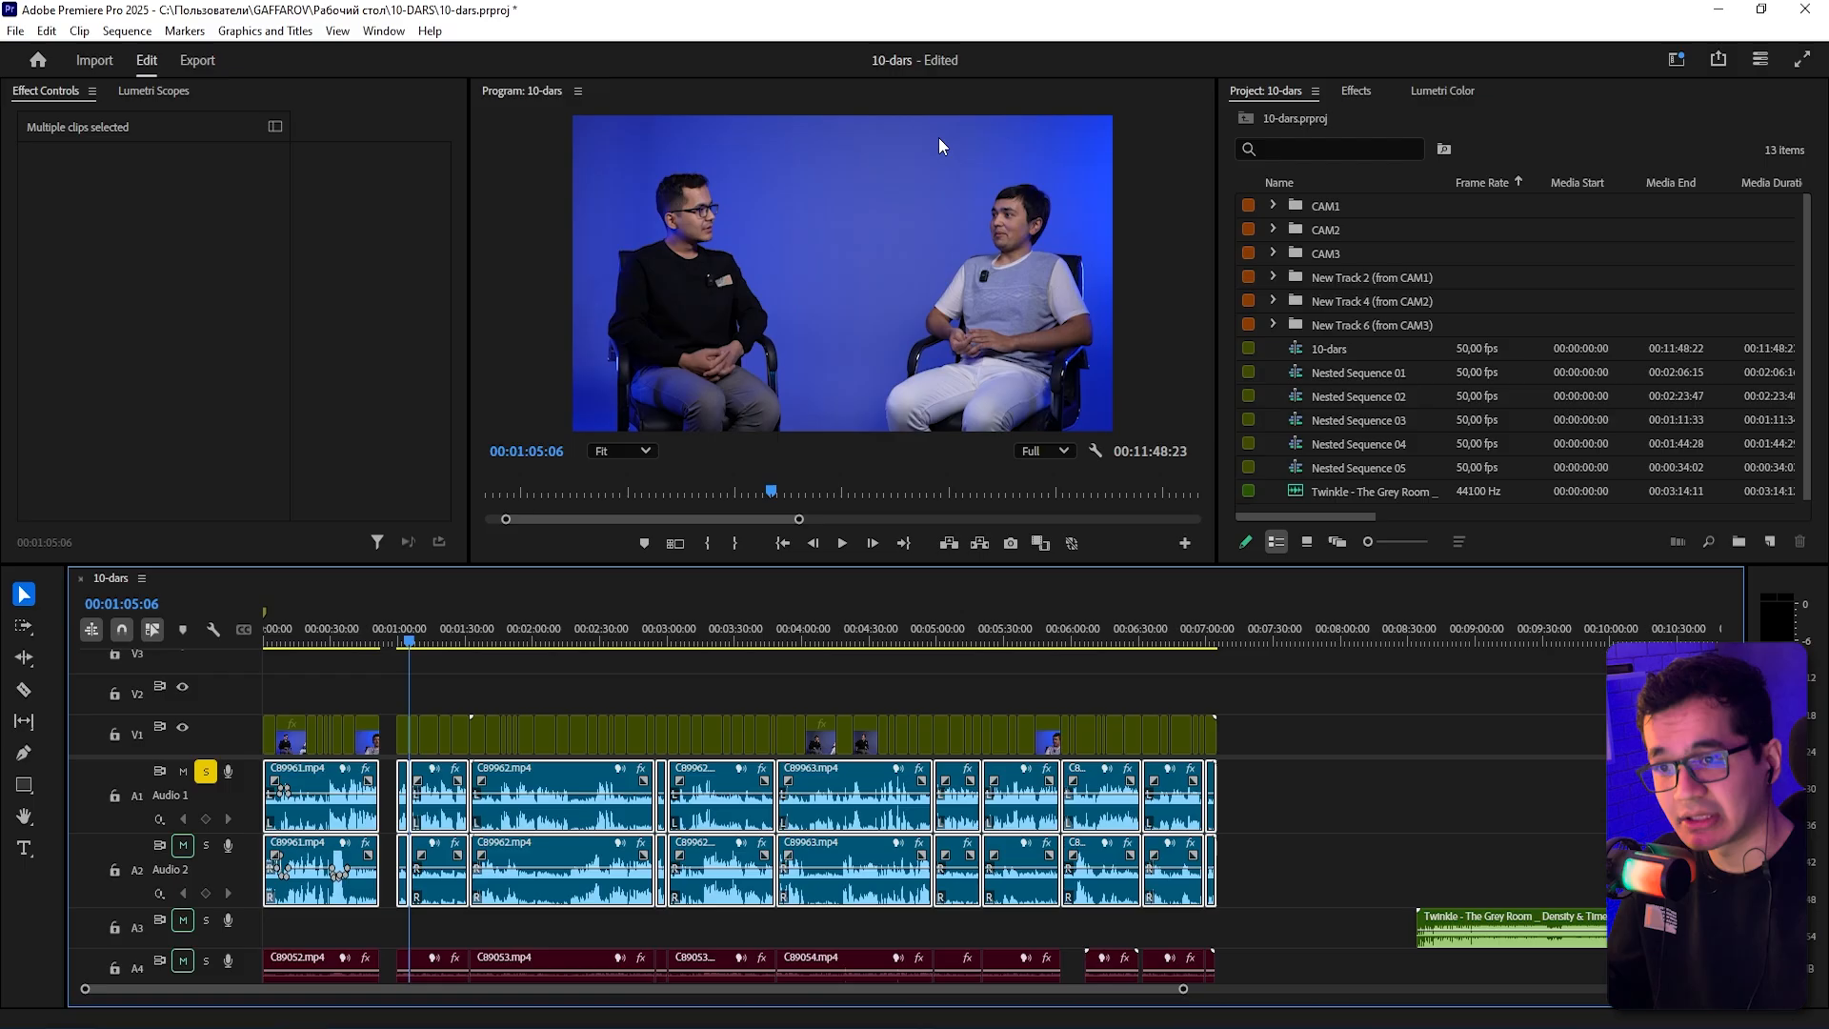
click(412, 652)
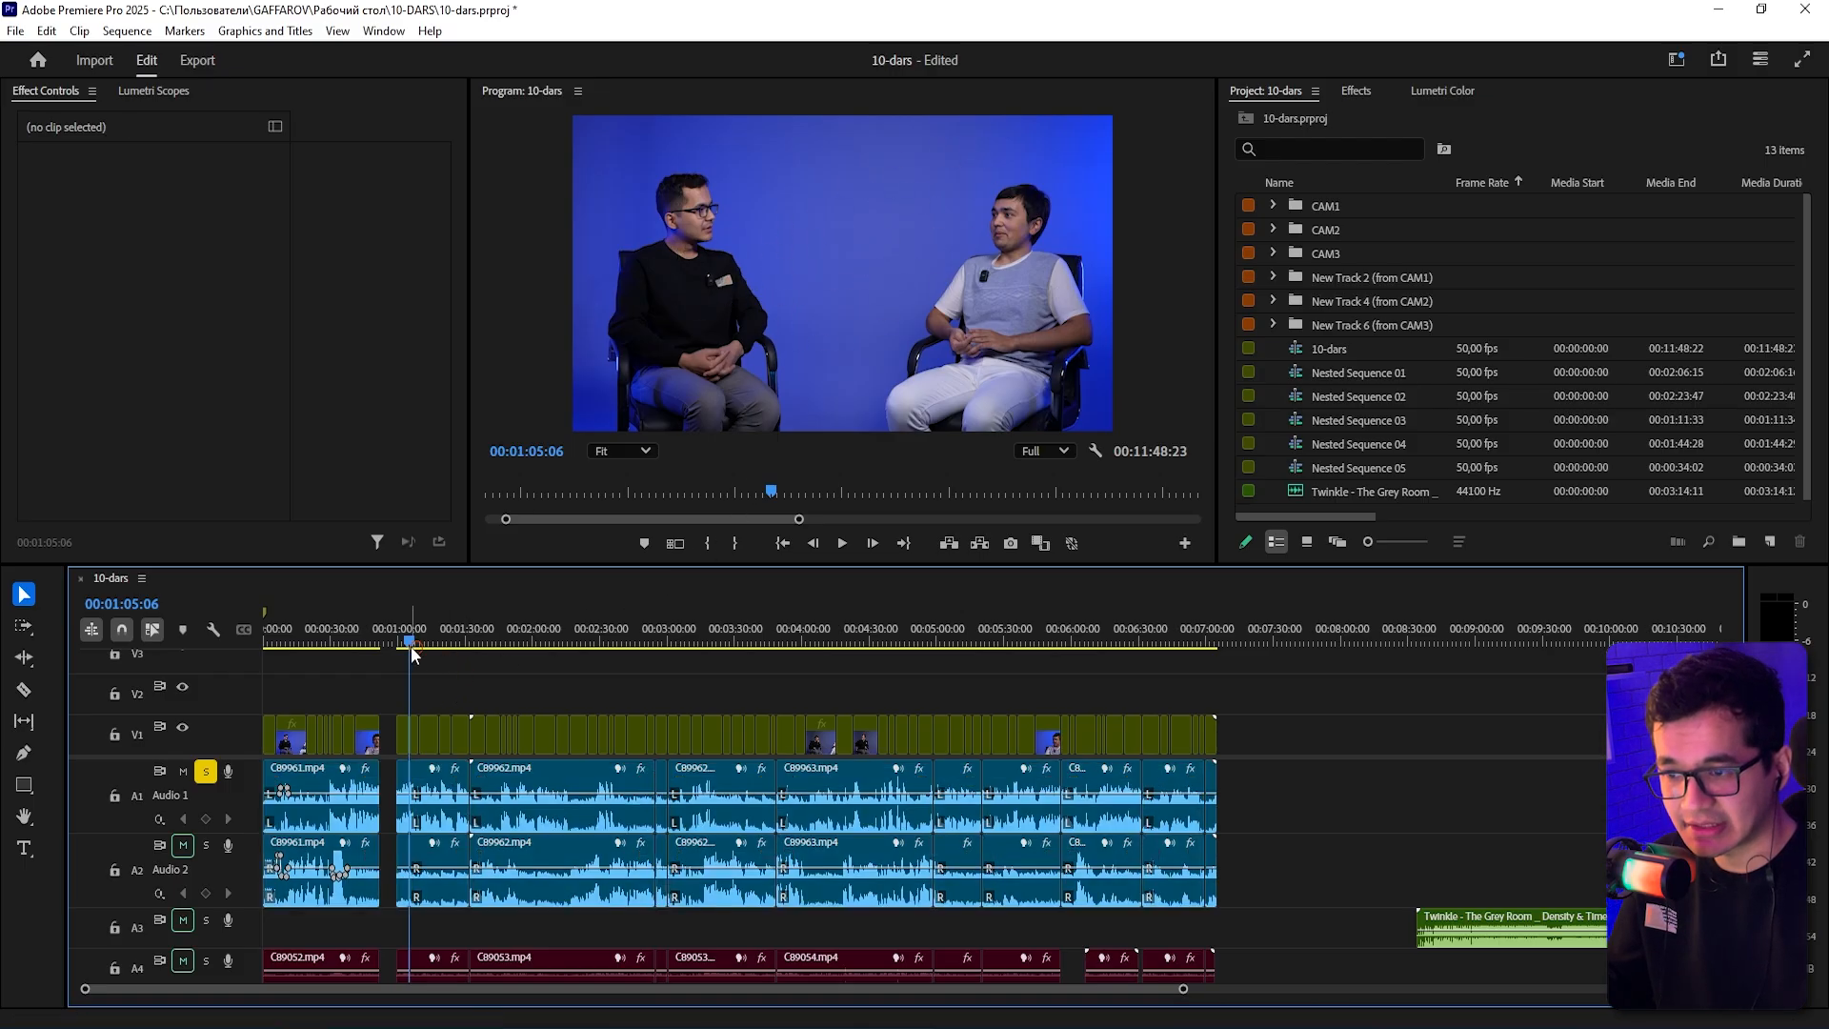
drag(412, 649, 445, 639)
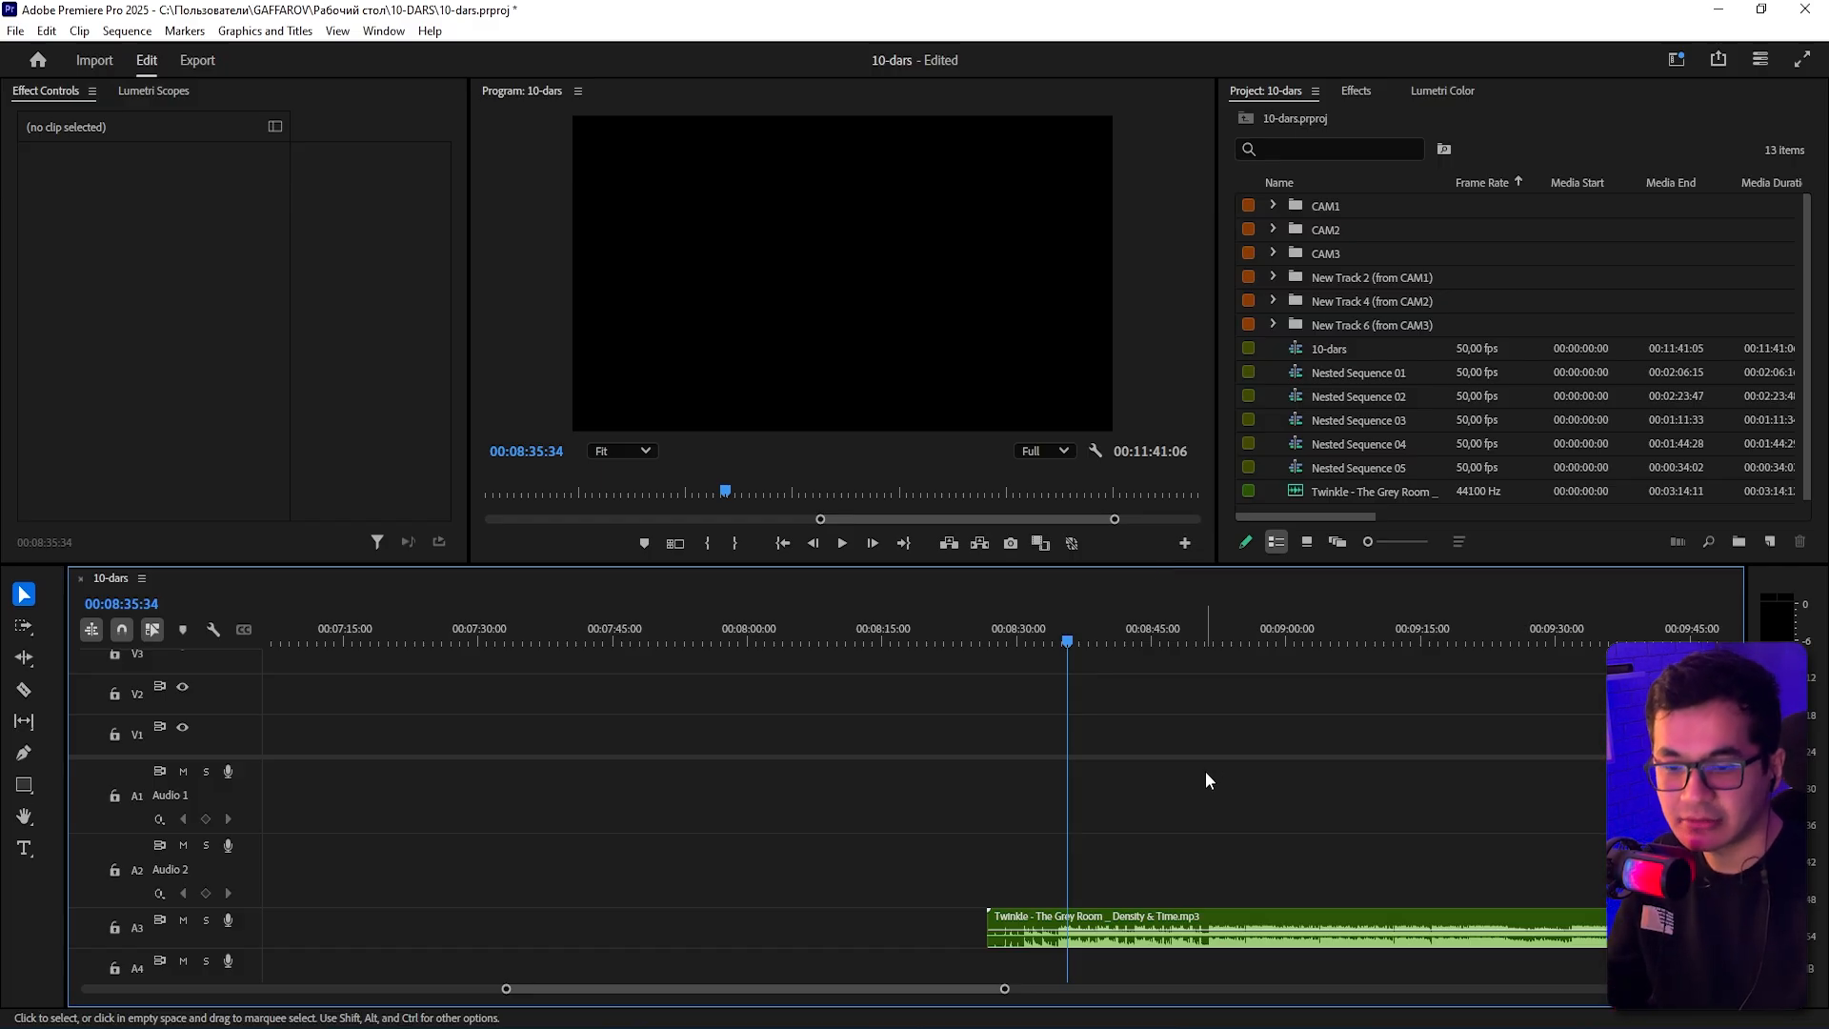
- Play the Twinkle music clip from about 8:37 and check its level on the audio meters
key(a)
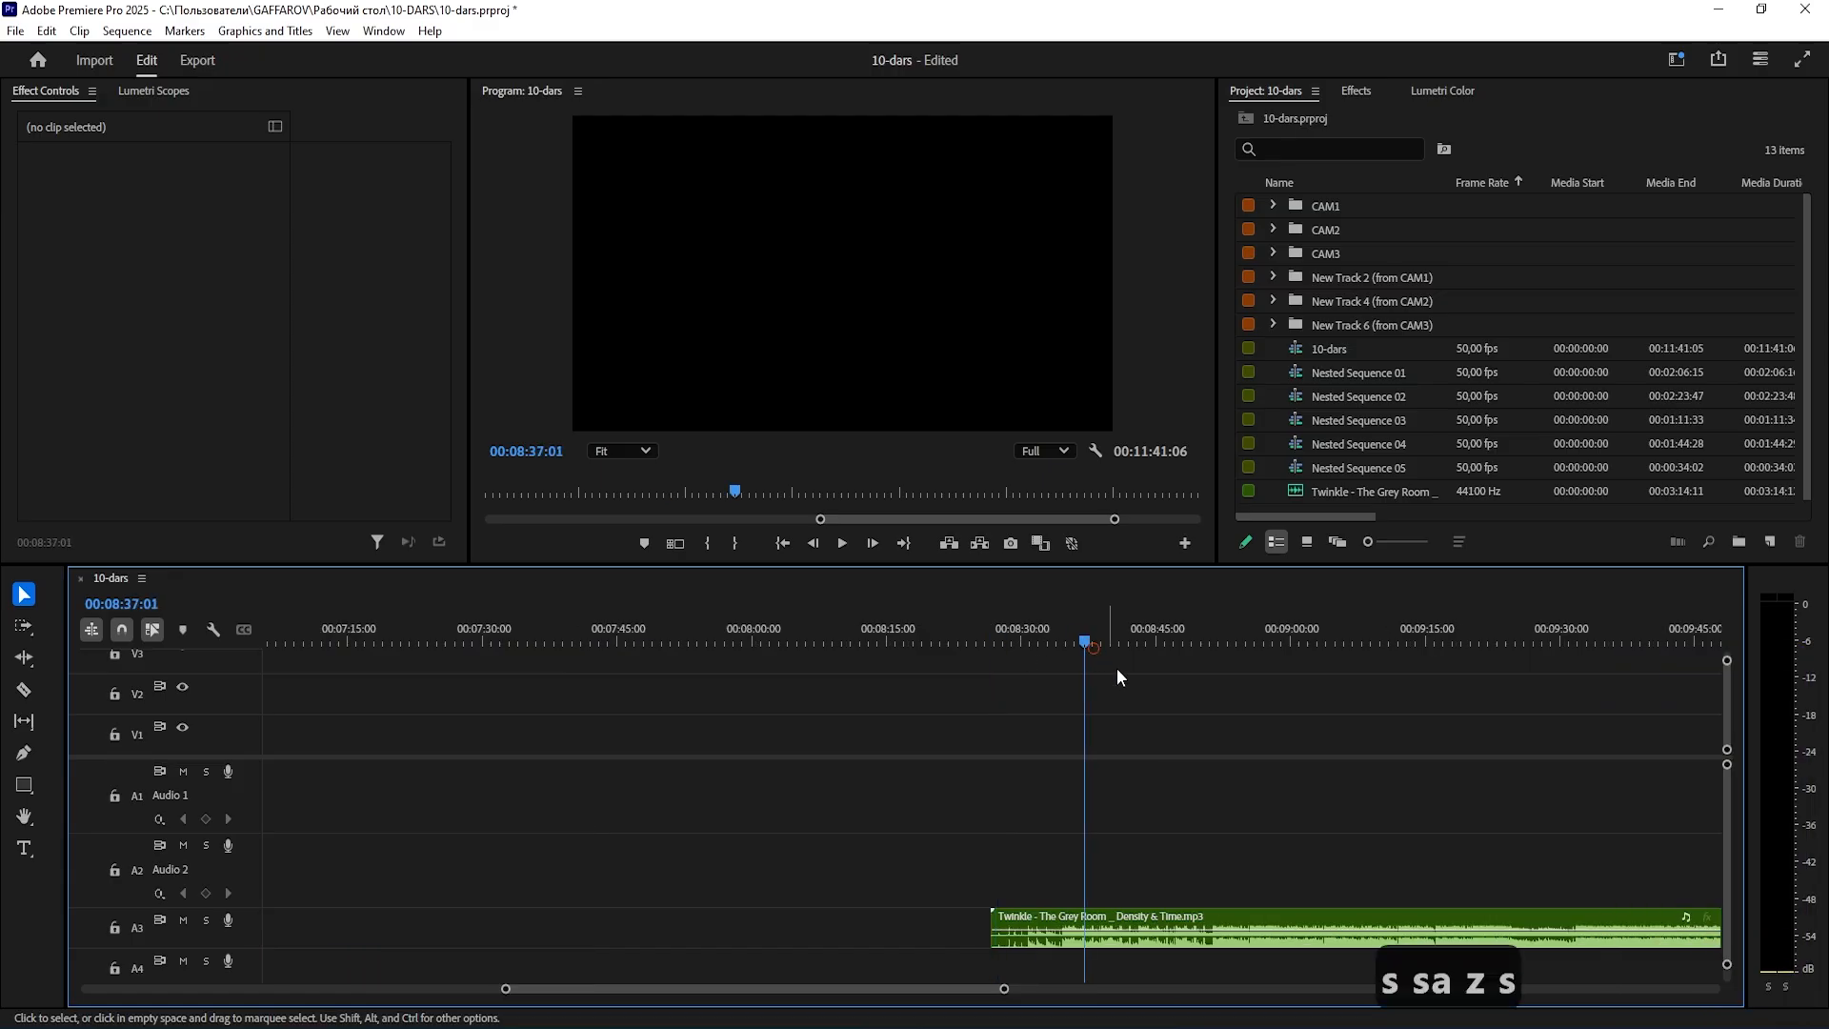
key(a)
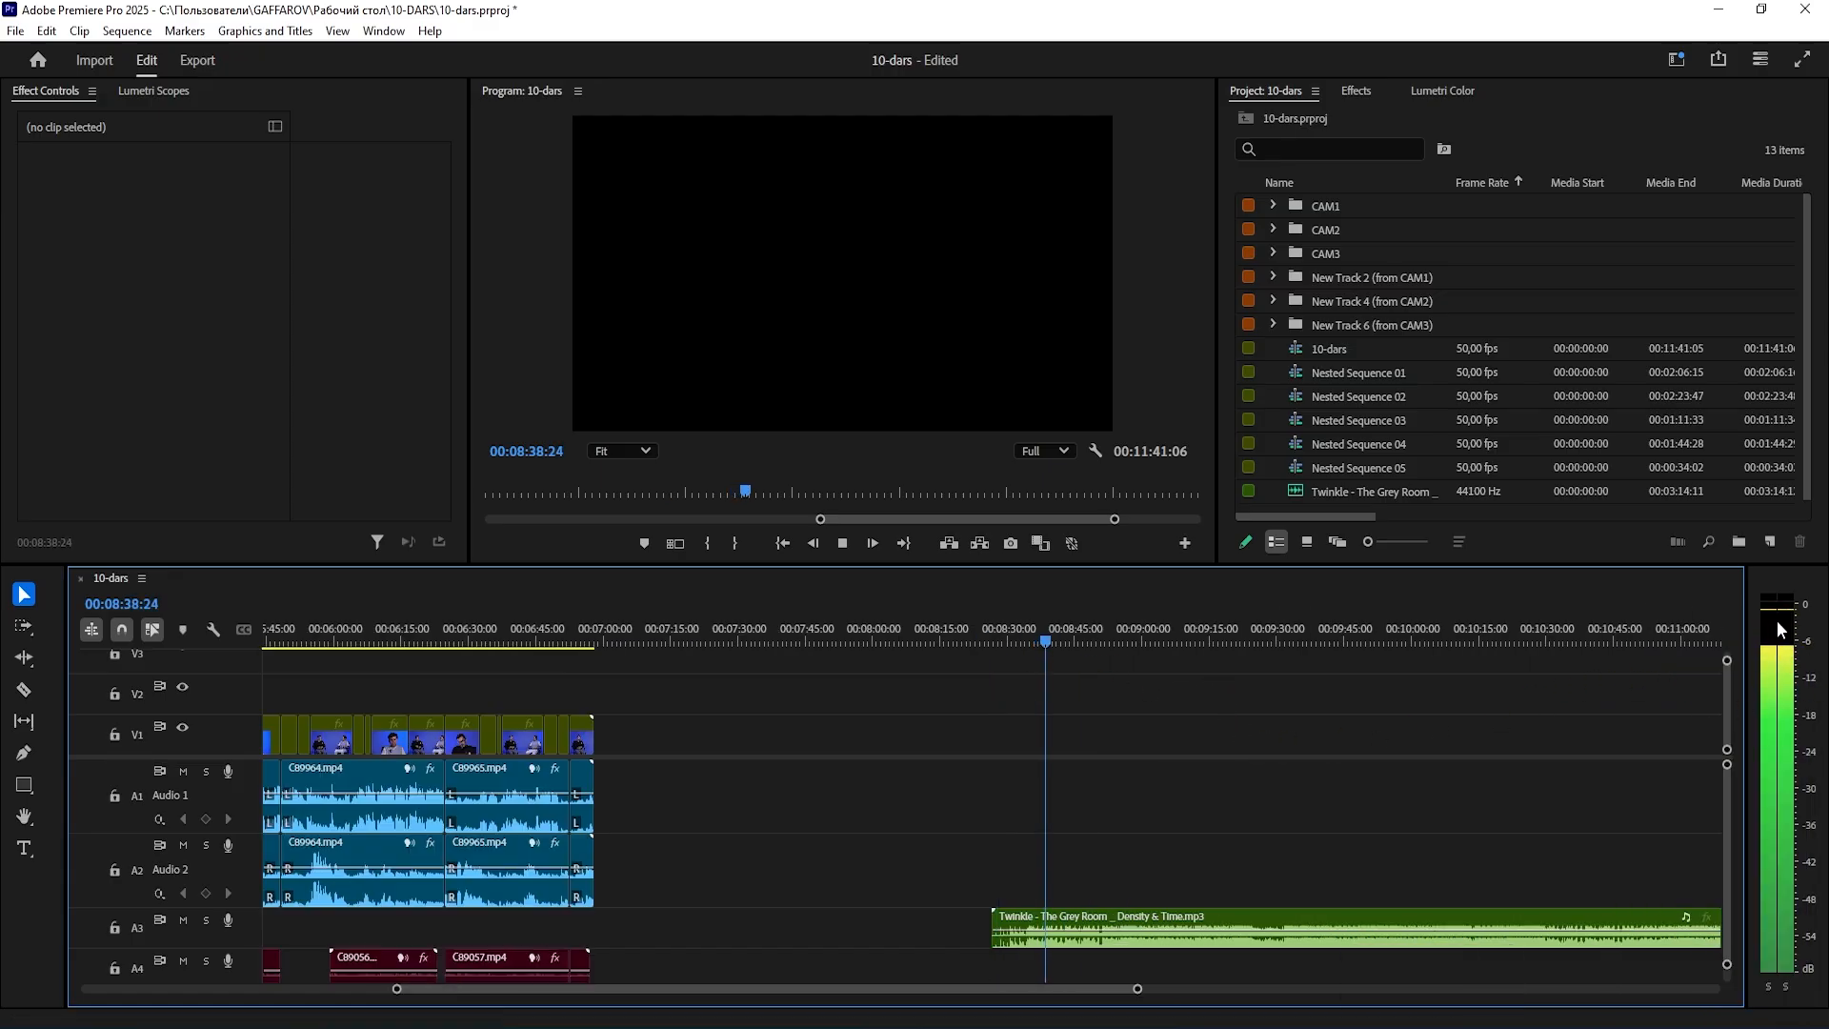
key(a)
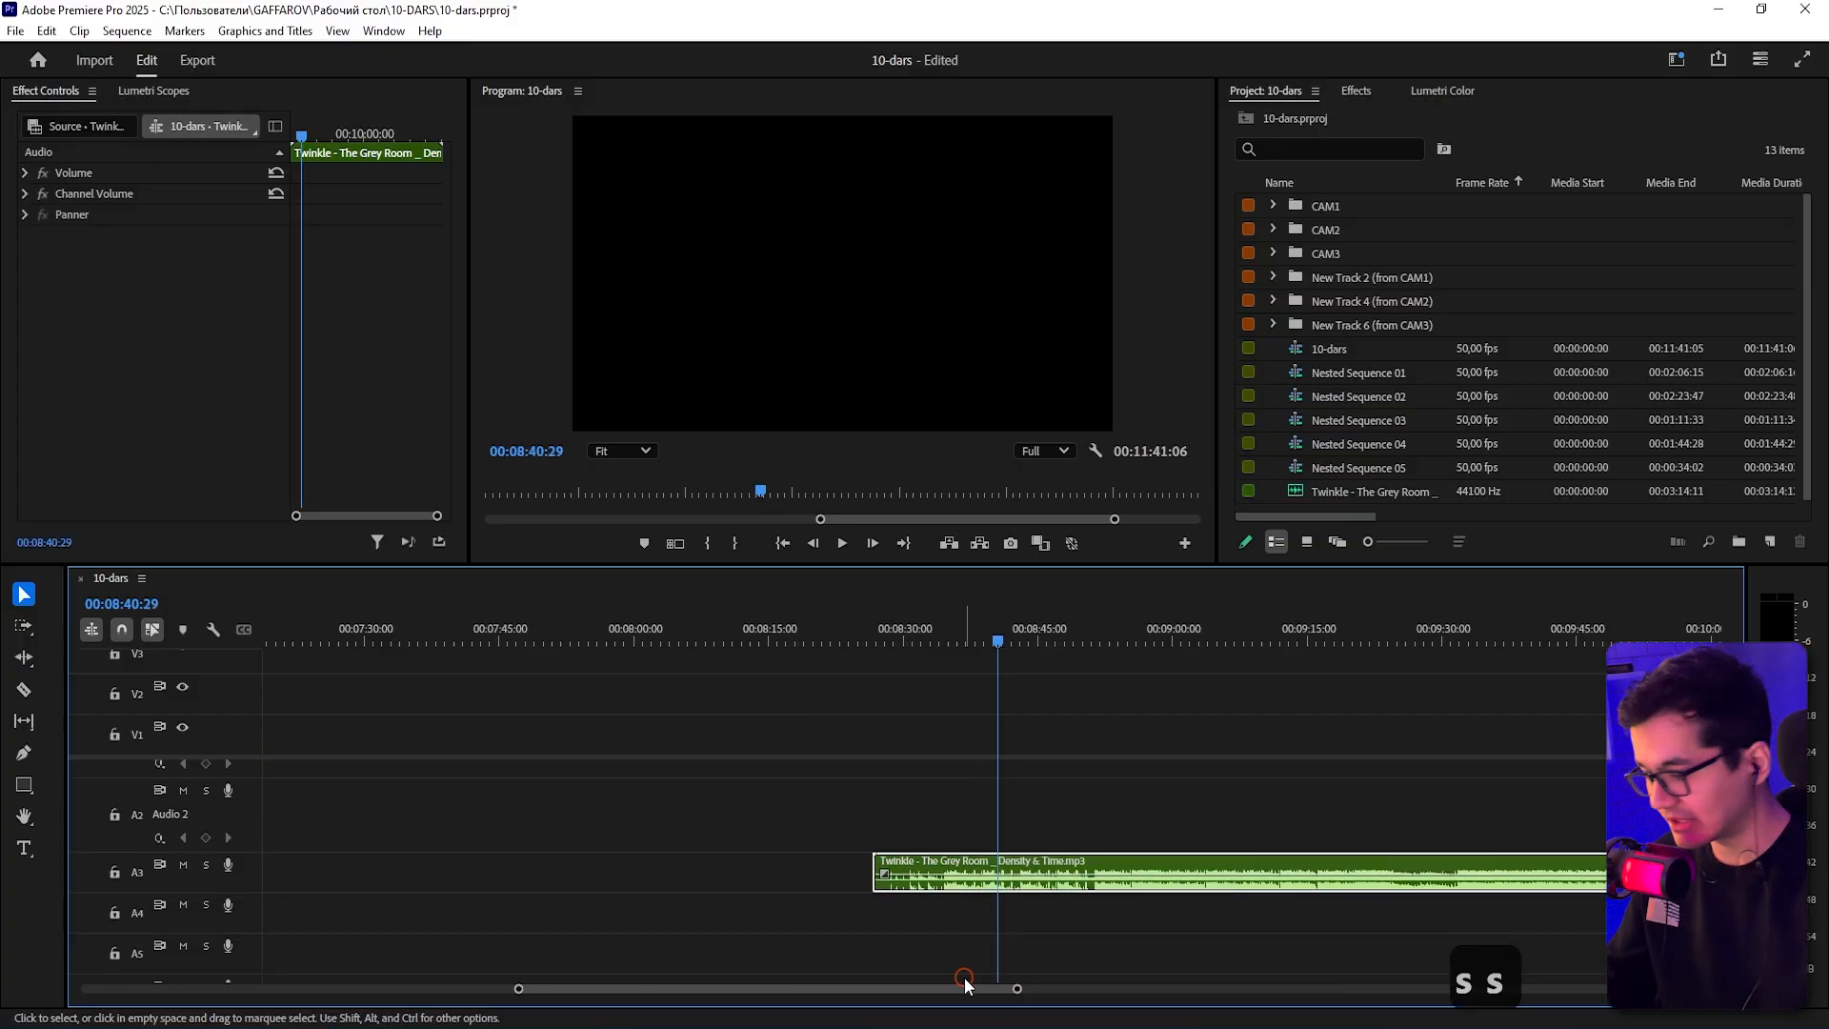
- Adjust the audio gain of the Twinkle music clip by -15 dB and replay it
text(g)
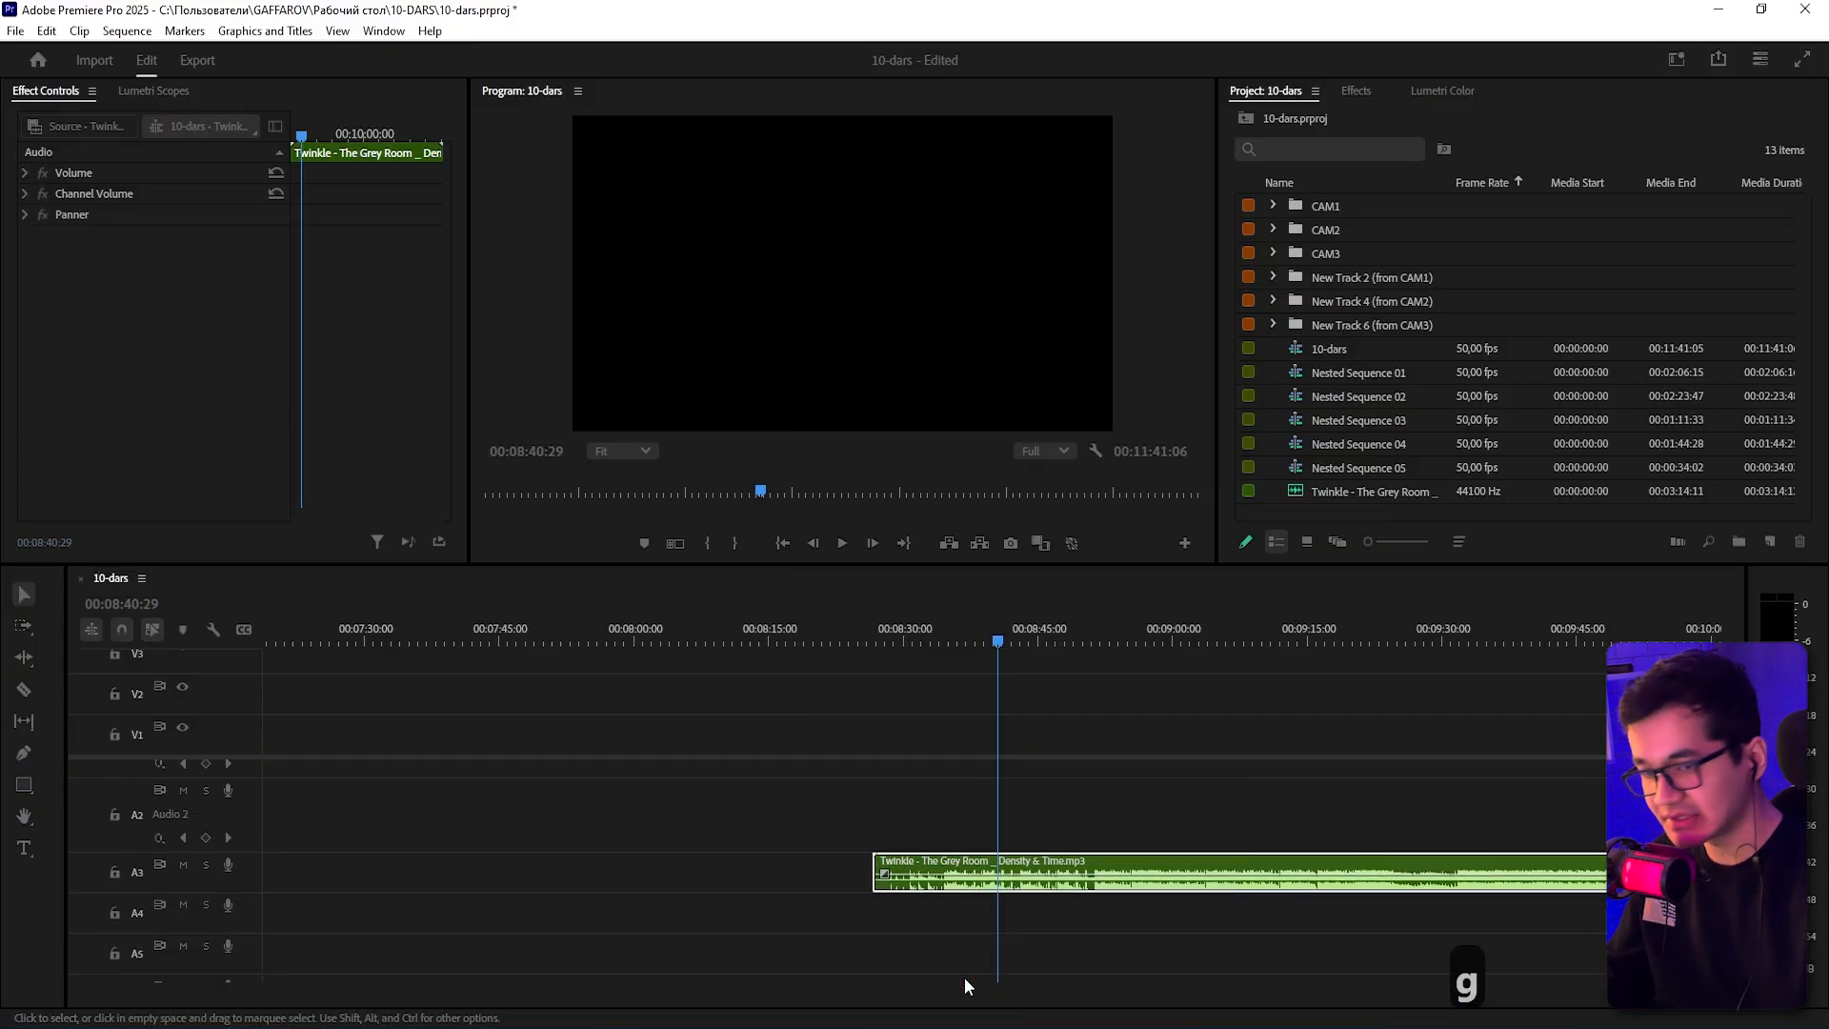
text(-15)
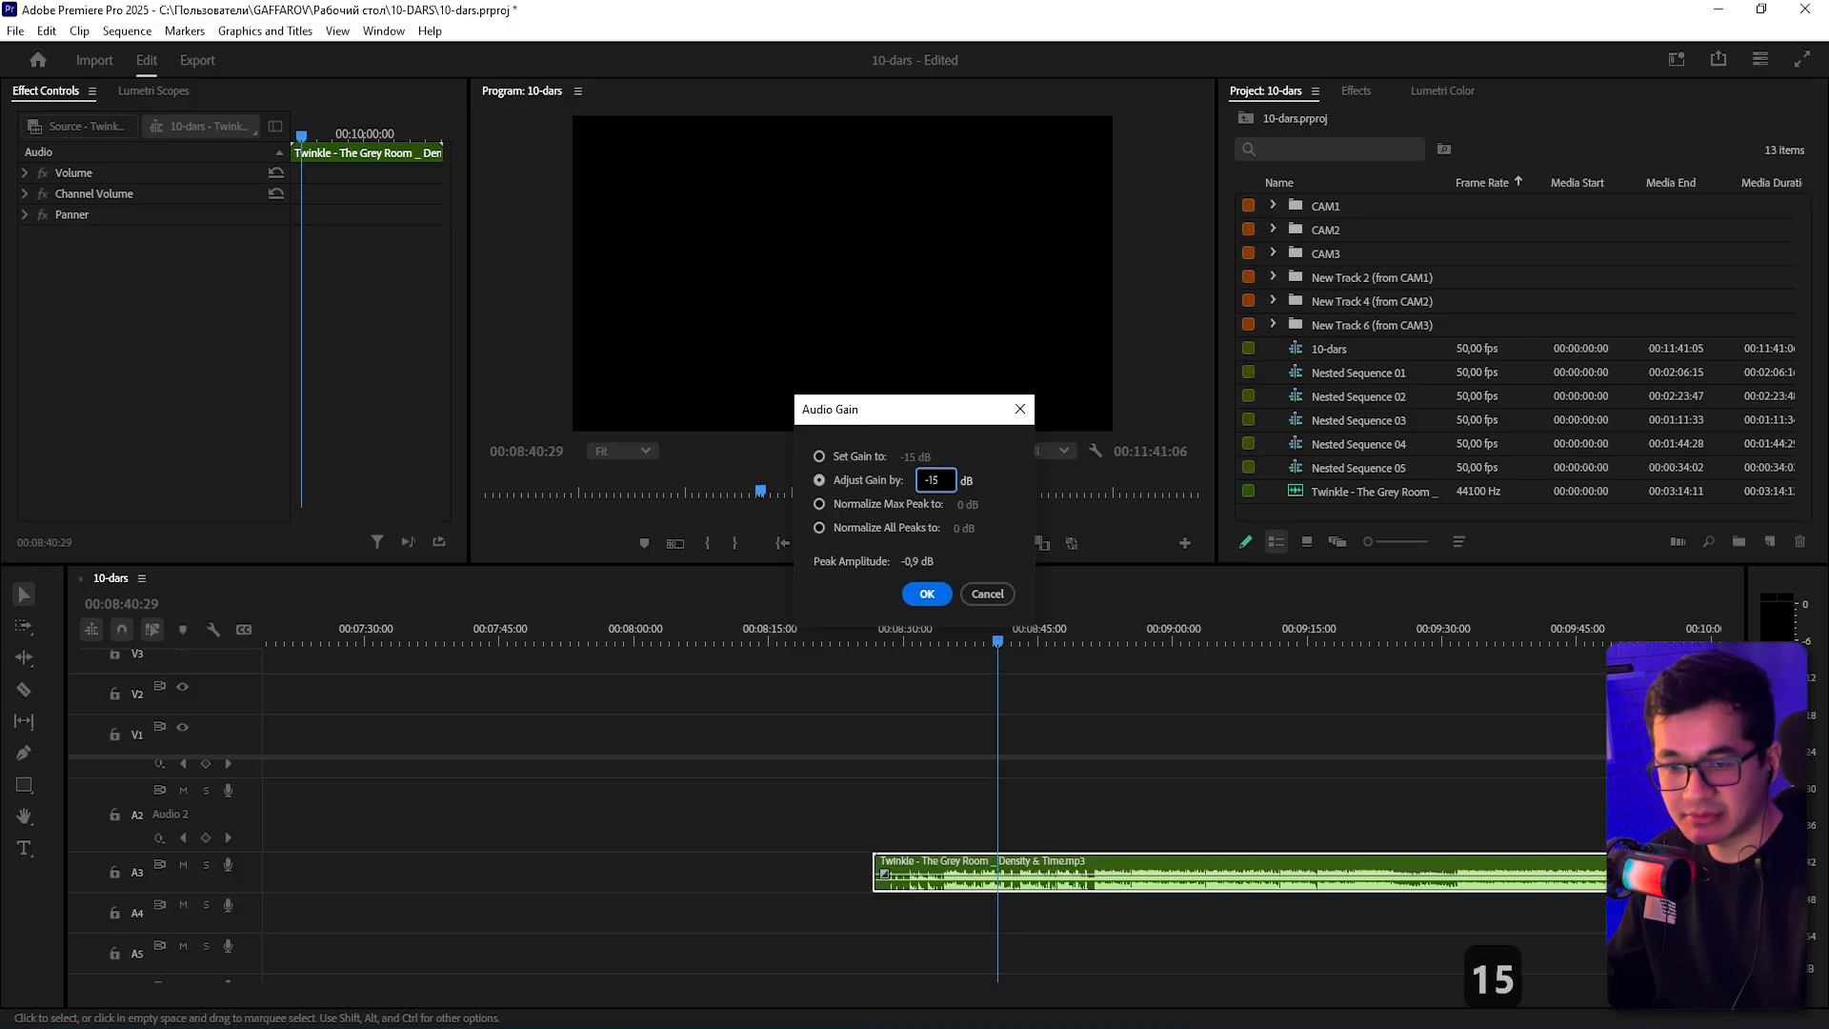
key(Return)
key(space)
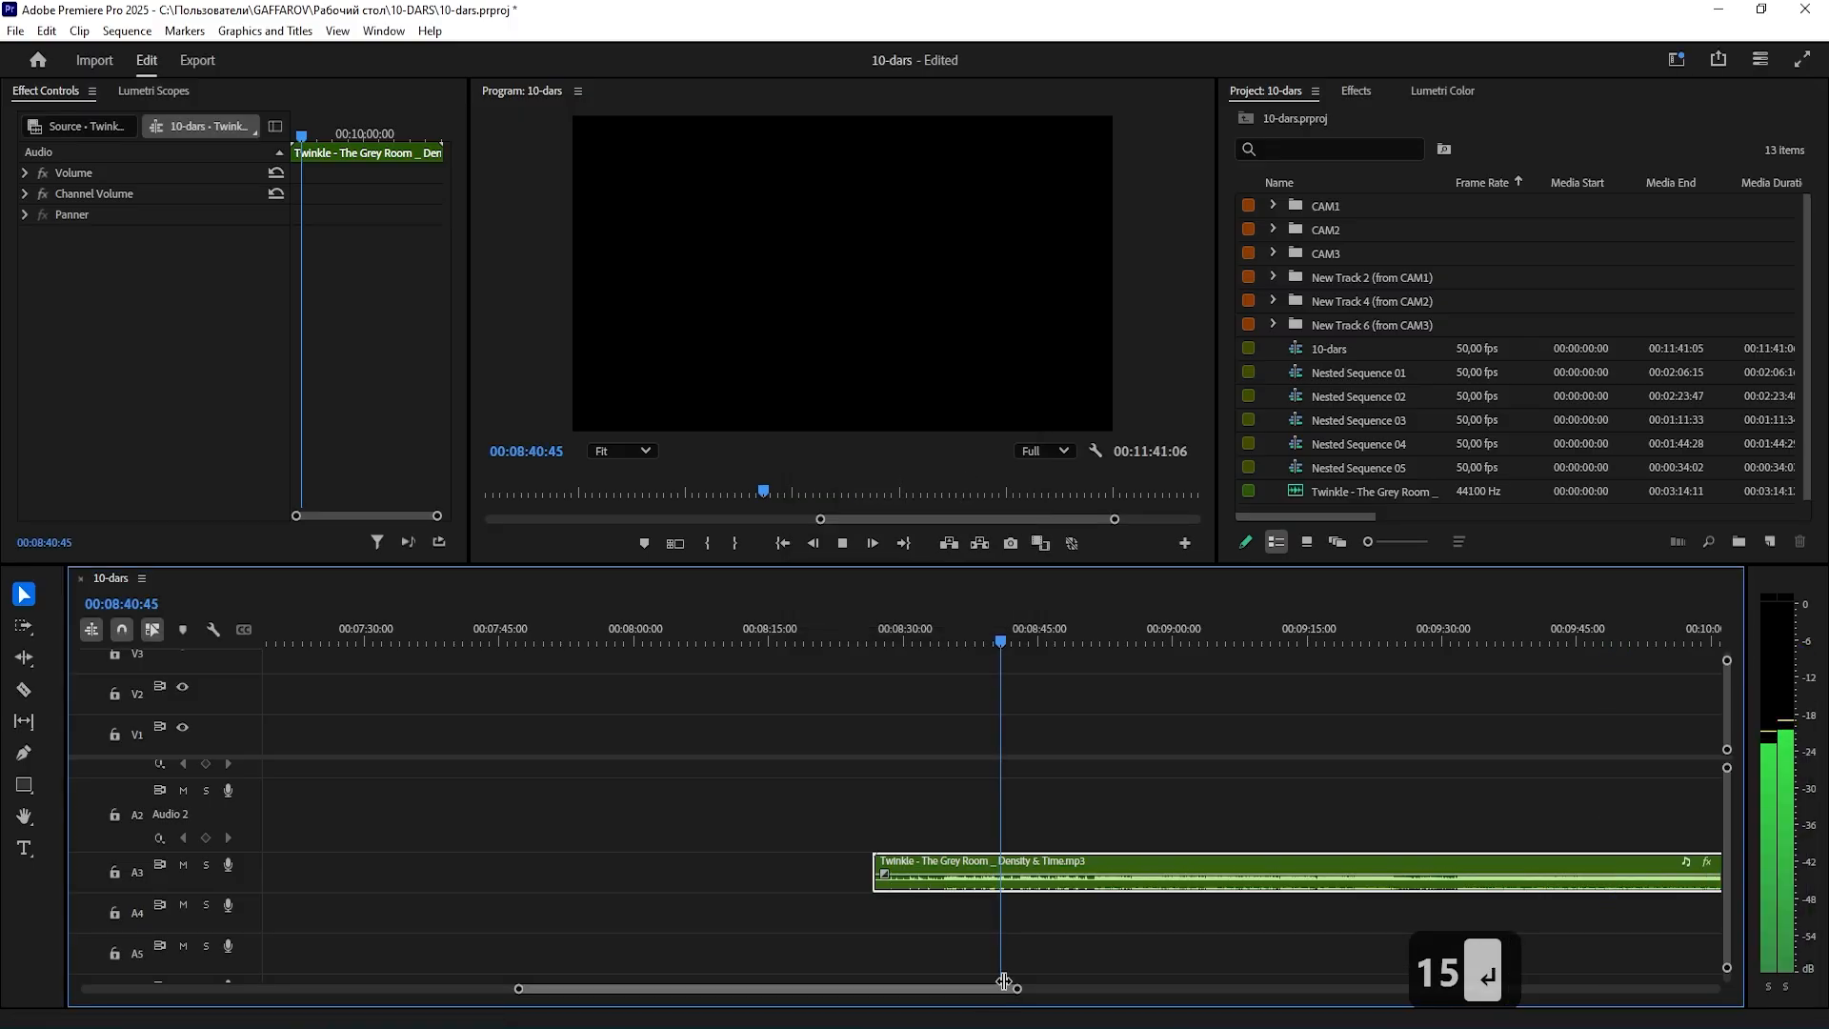
key(a)
click(1330, 740)
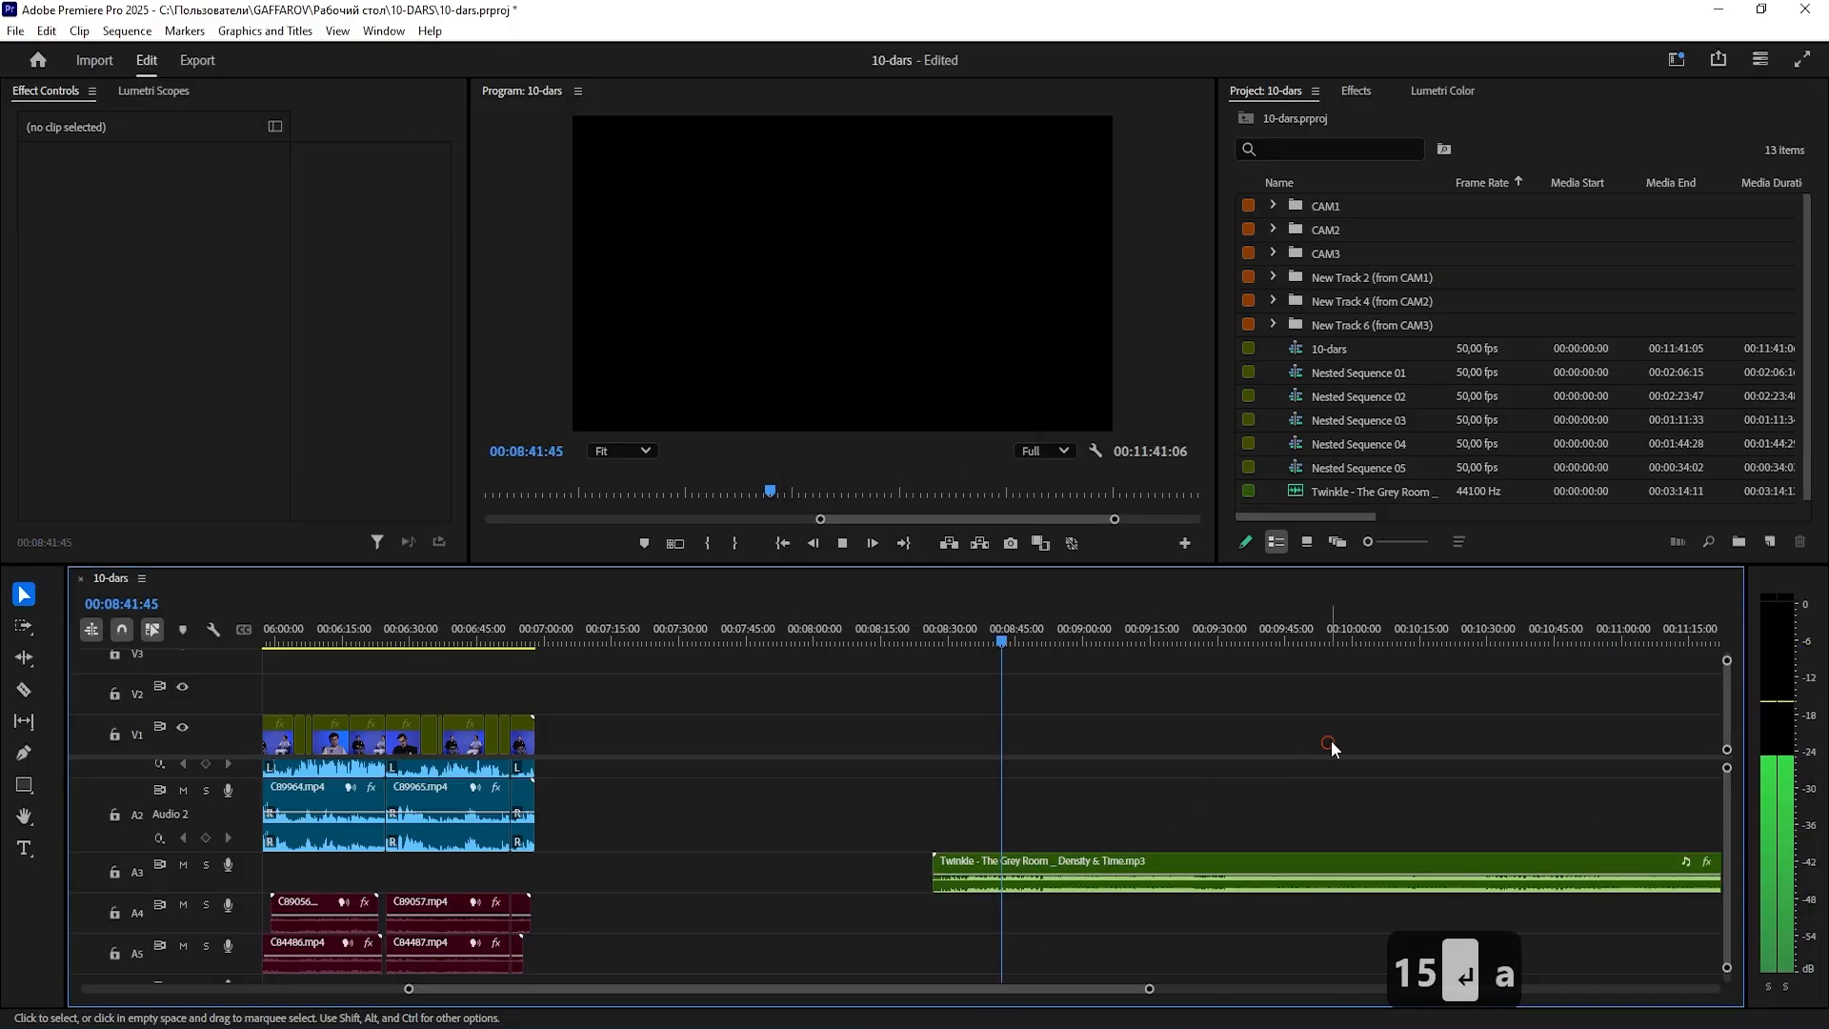
- Expand the Audio 3 track and adjust the Twinkle music clip's audio gain by a further -5 dB
double_click(244, 873)
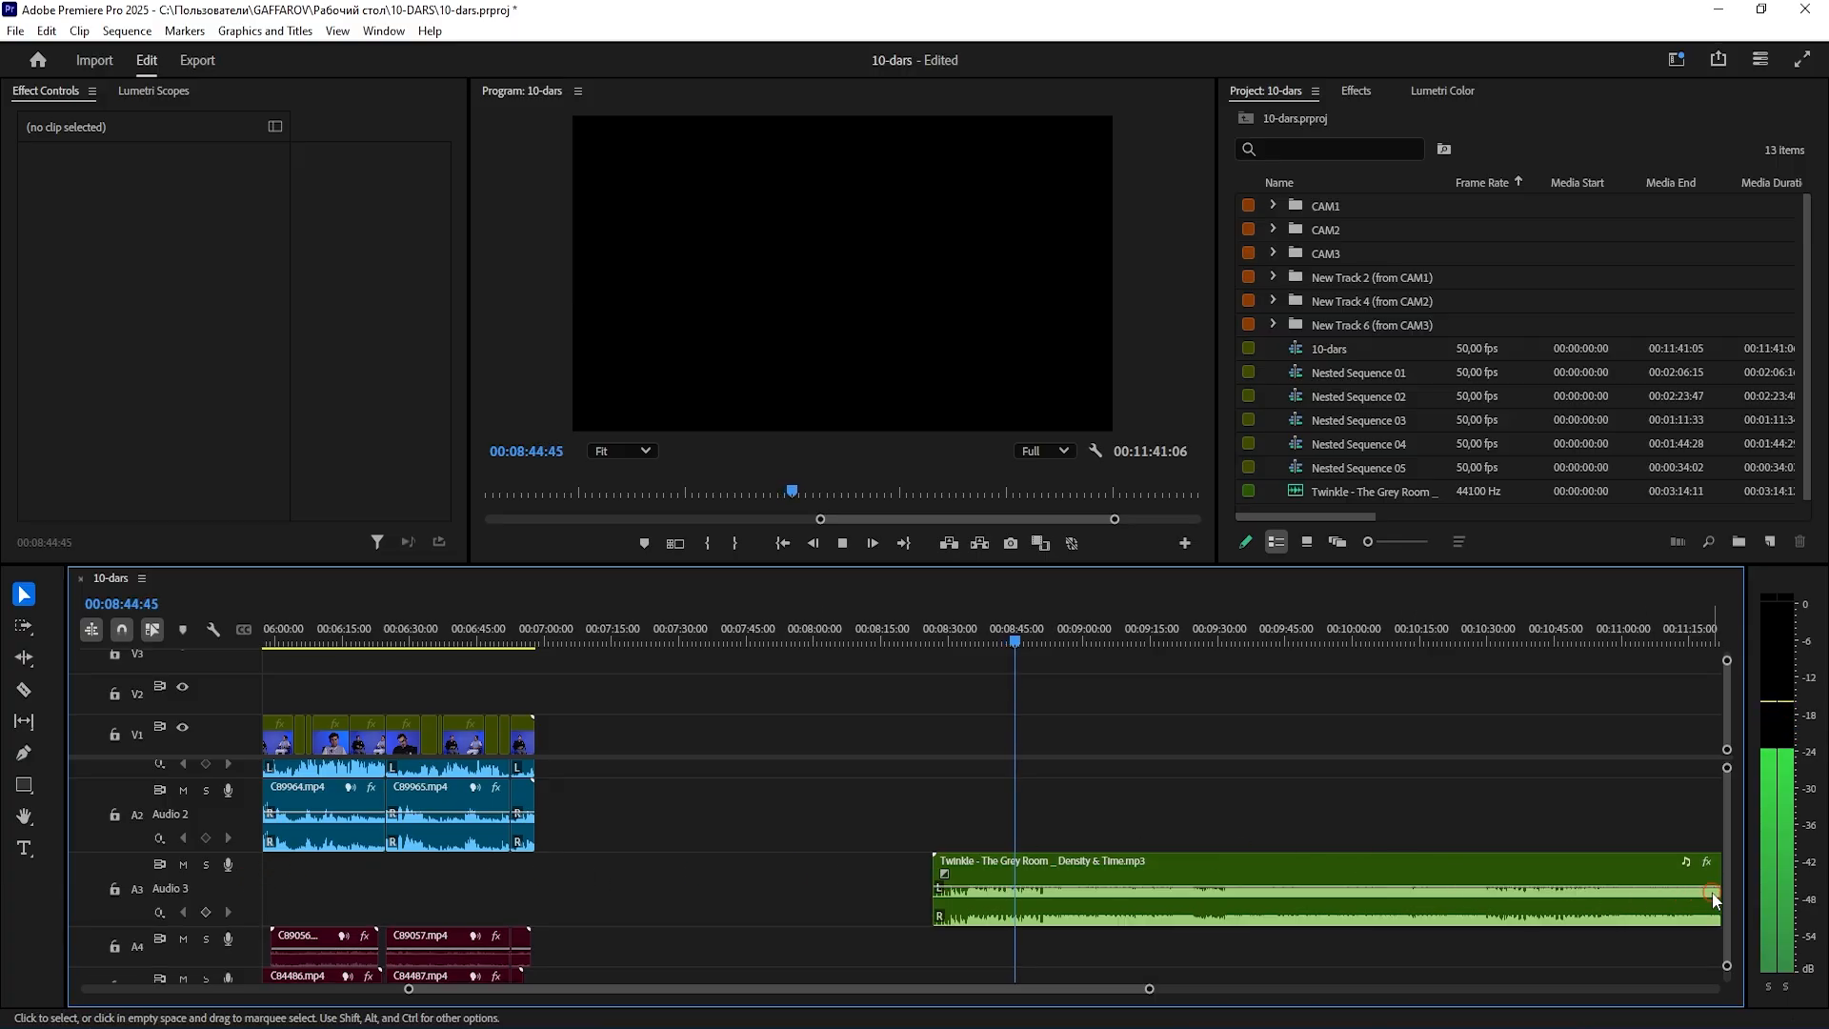
drag(1726, 882, 1727, 872)
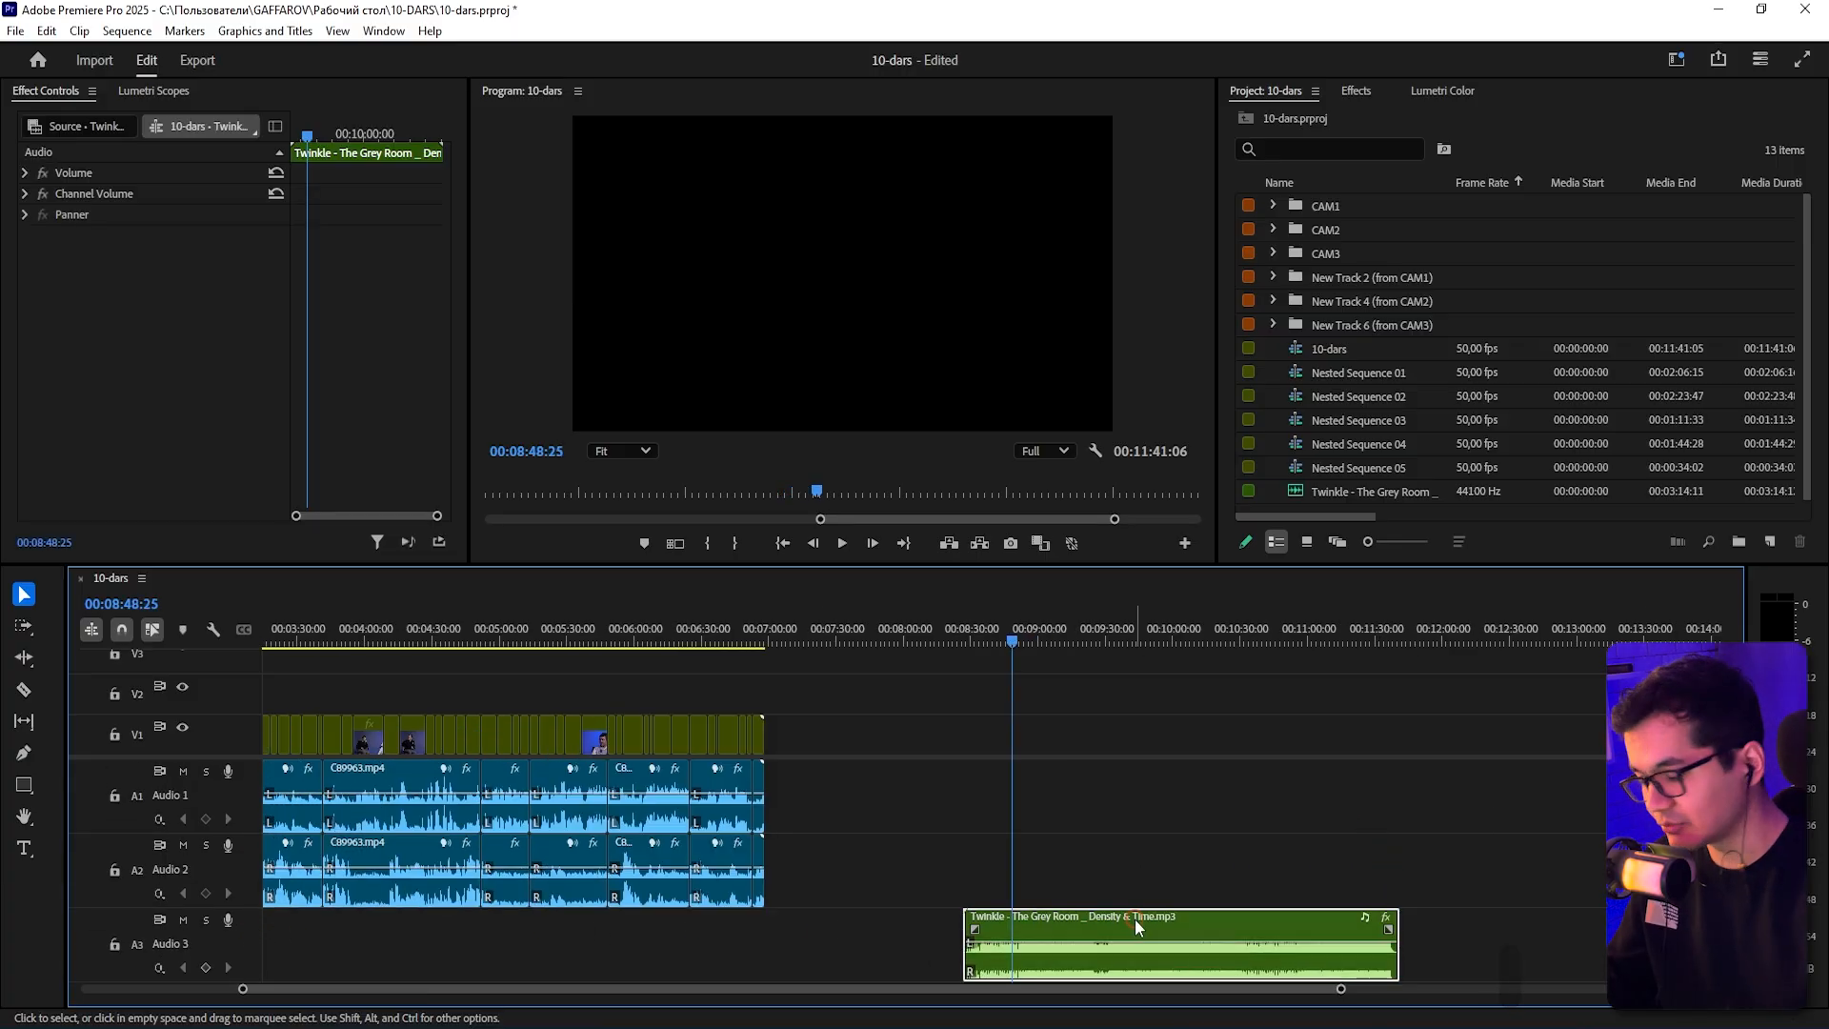
key(g)
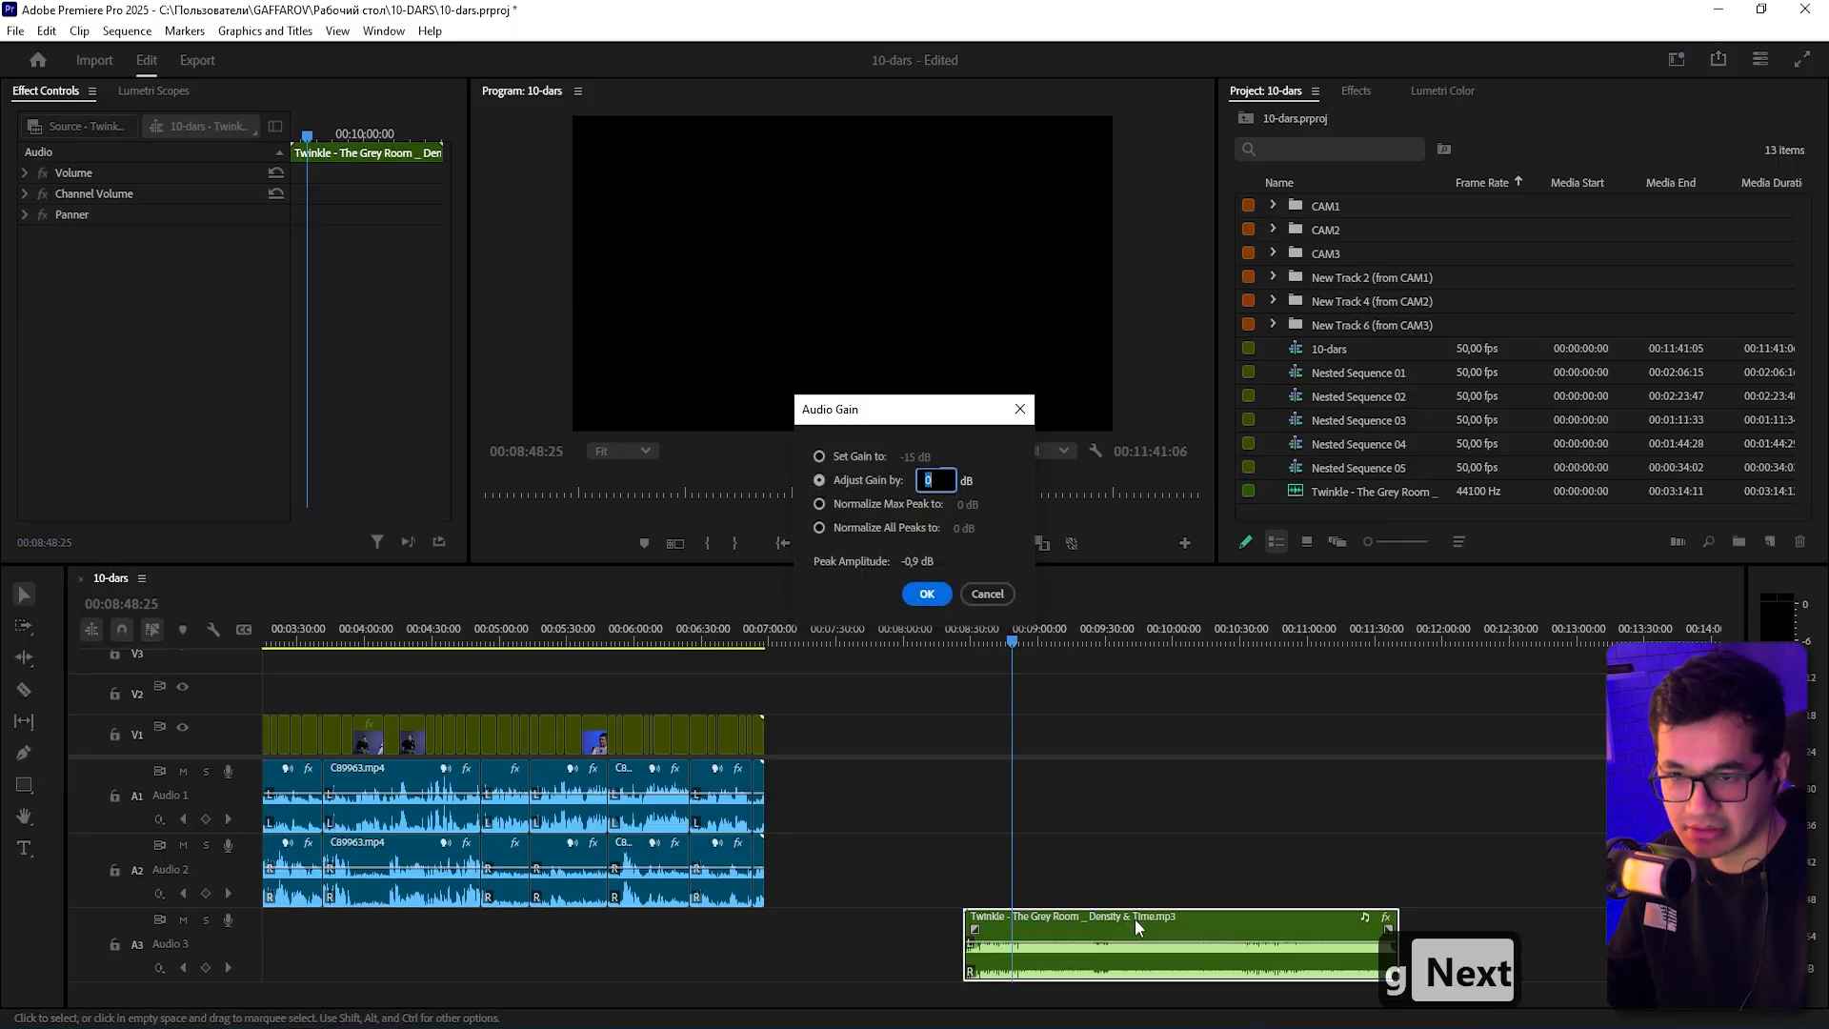
text(-)
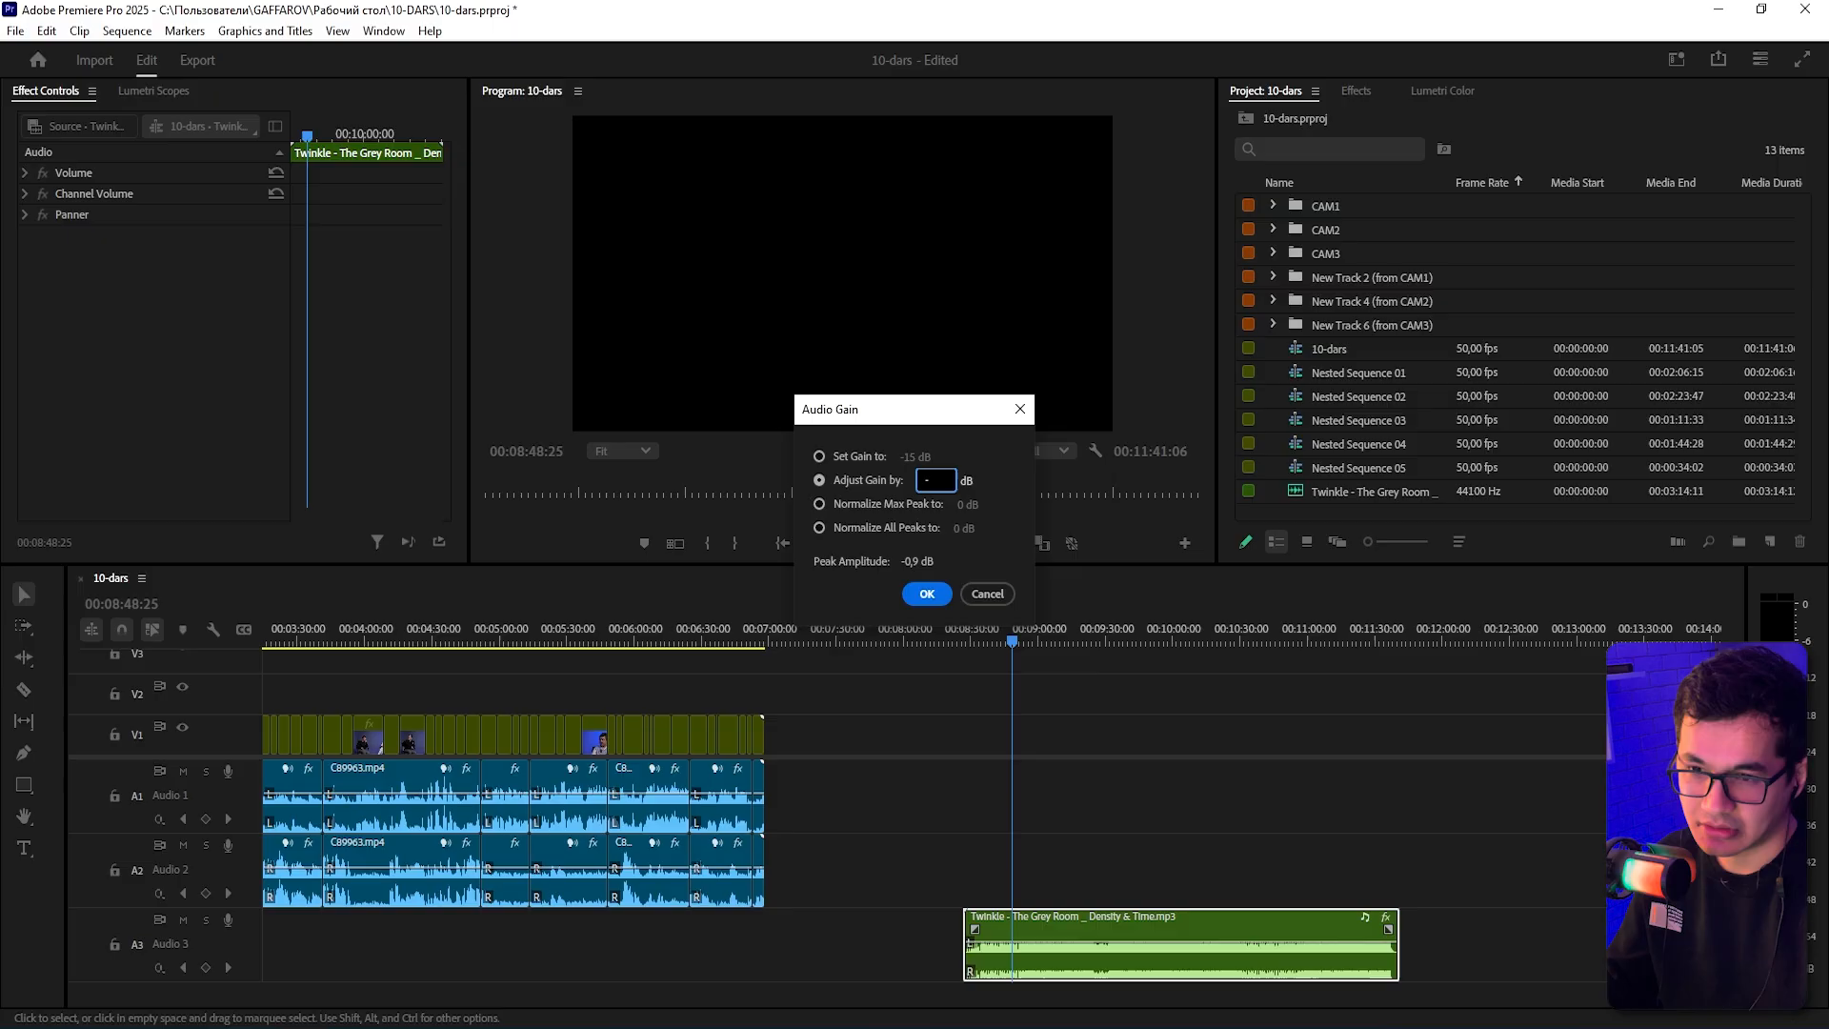
text(5)
key(Return)
click(1199, 841)
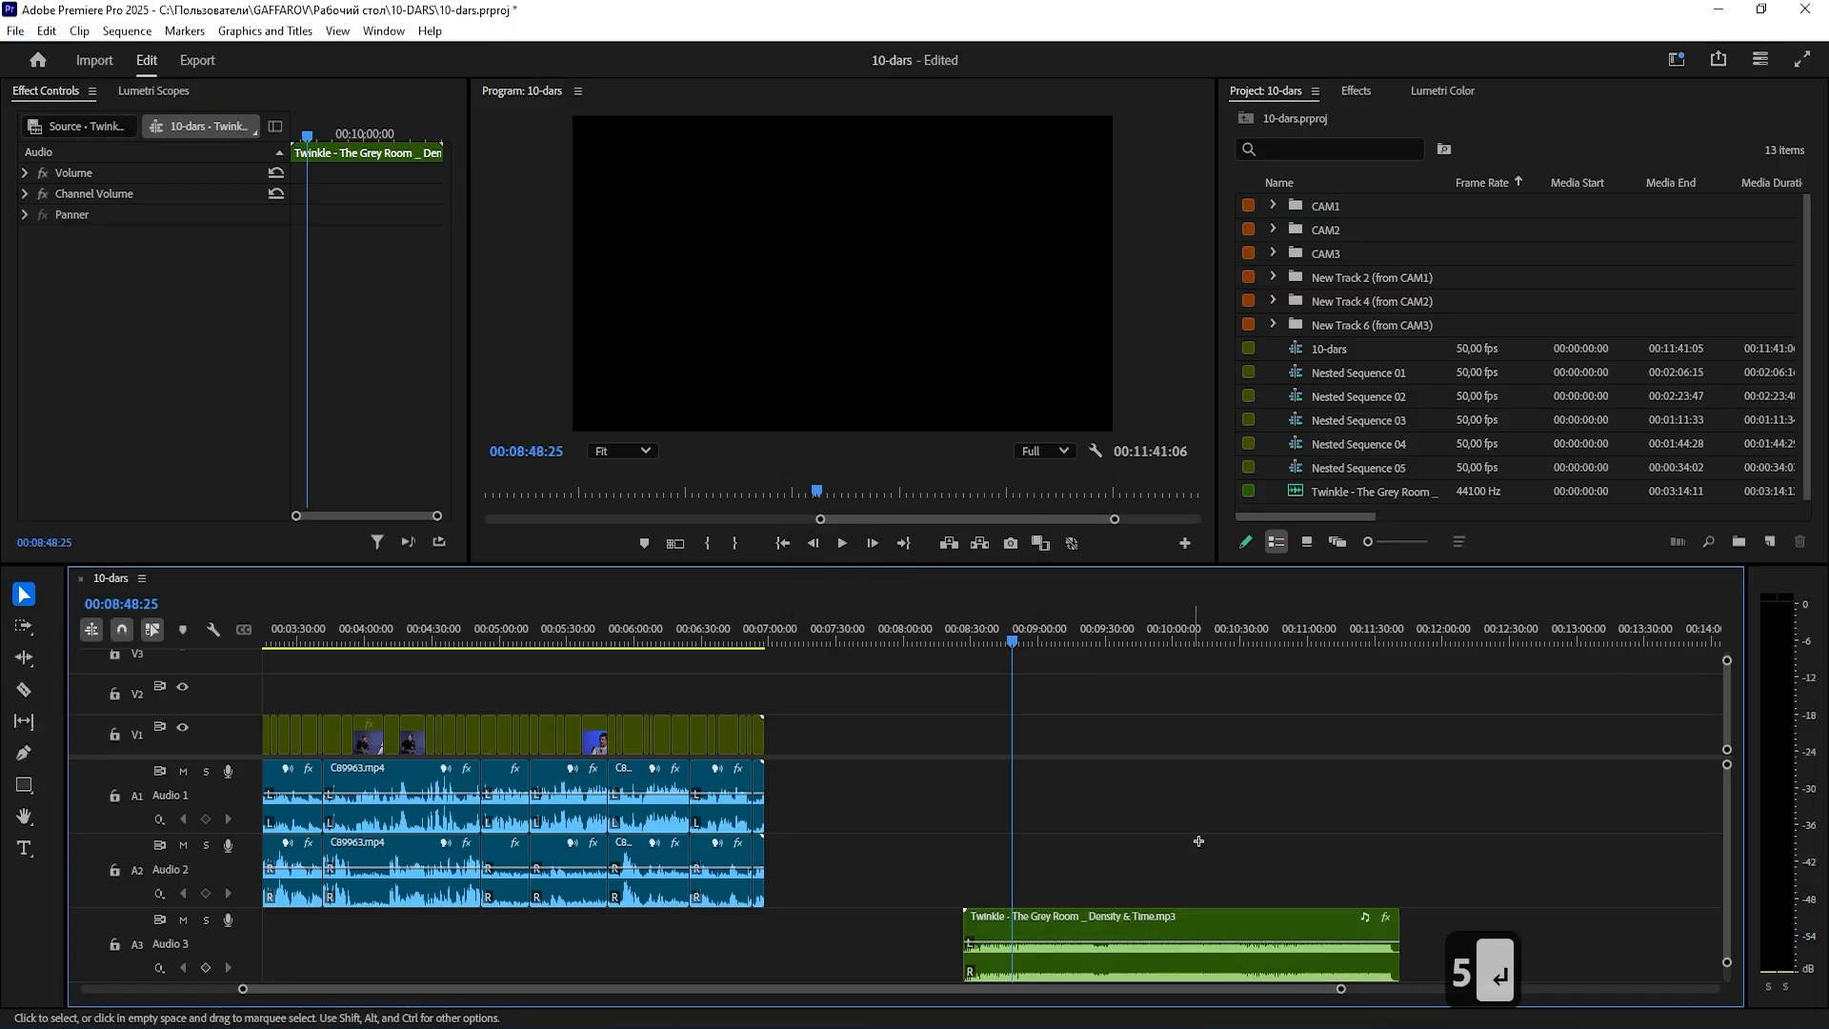
- Play the Twinkle music clip from about 8:48 and again from about 9:02 to check its level on the audio meters
key(space)
click(1263, 863)
key(space)
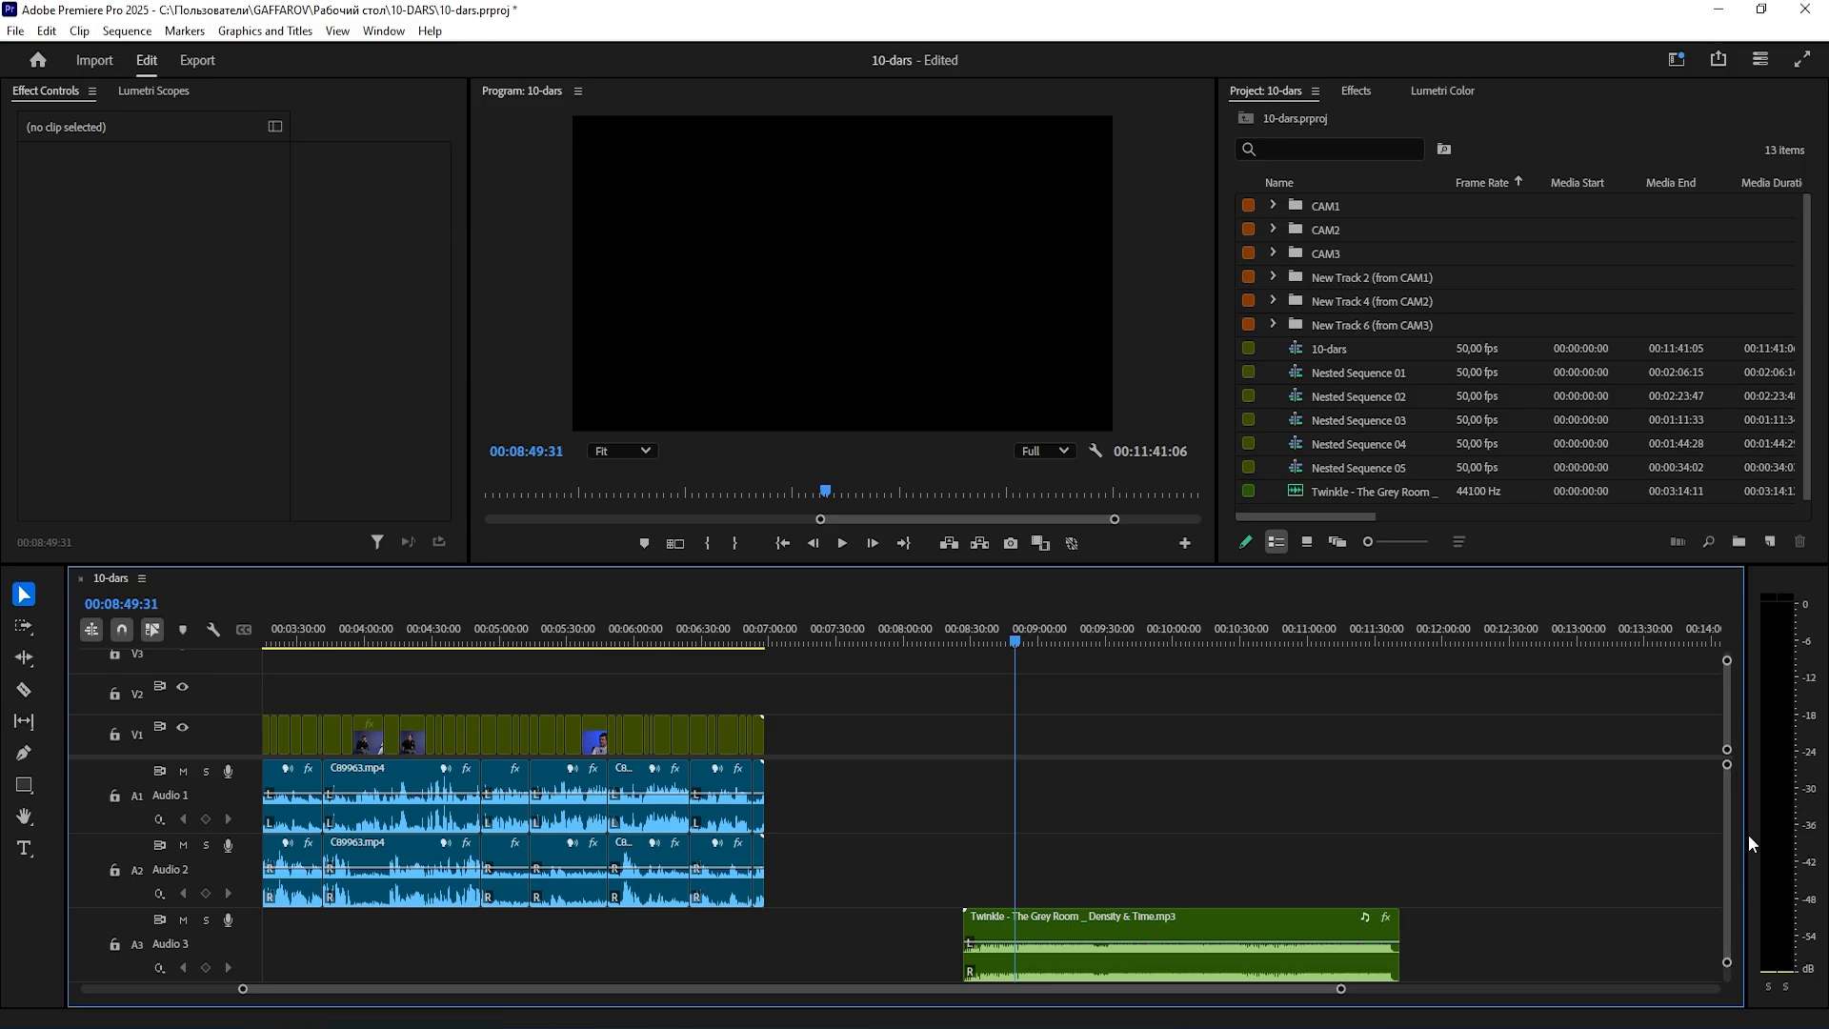
click(1071, 918)
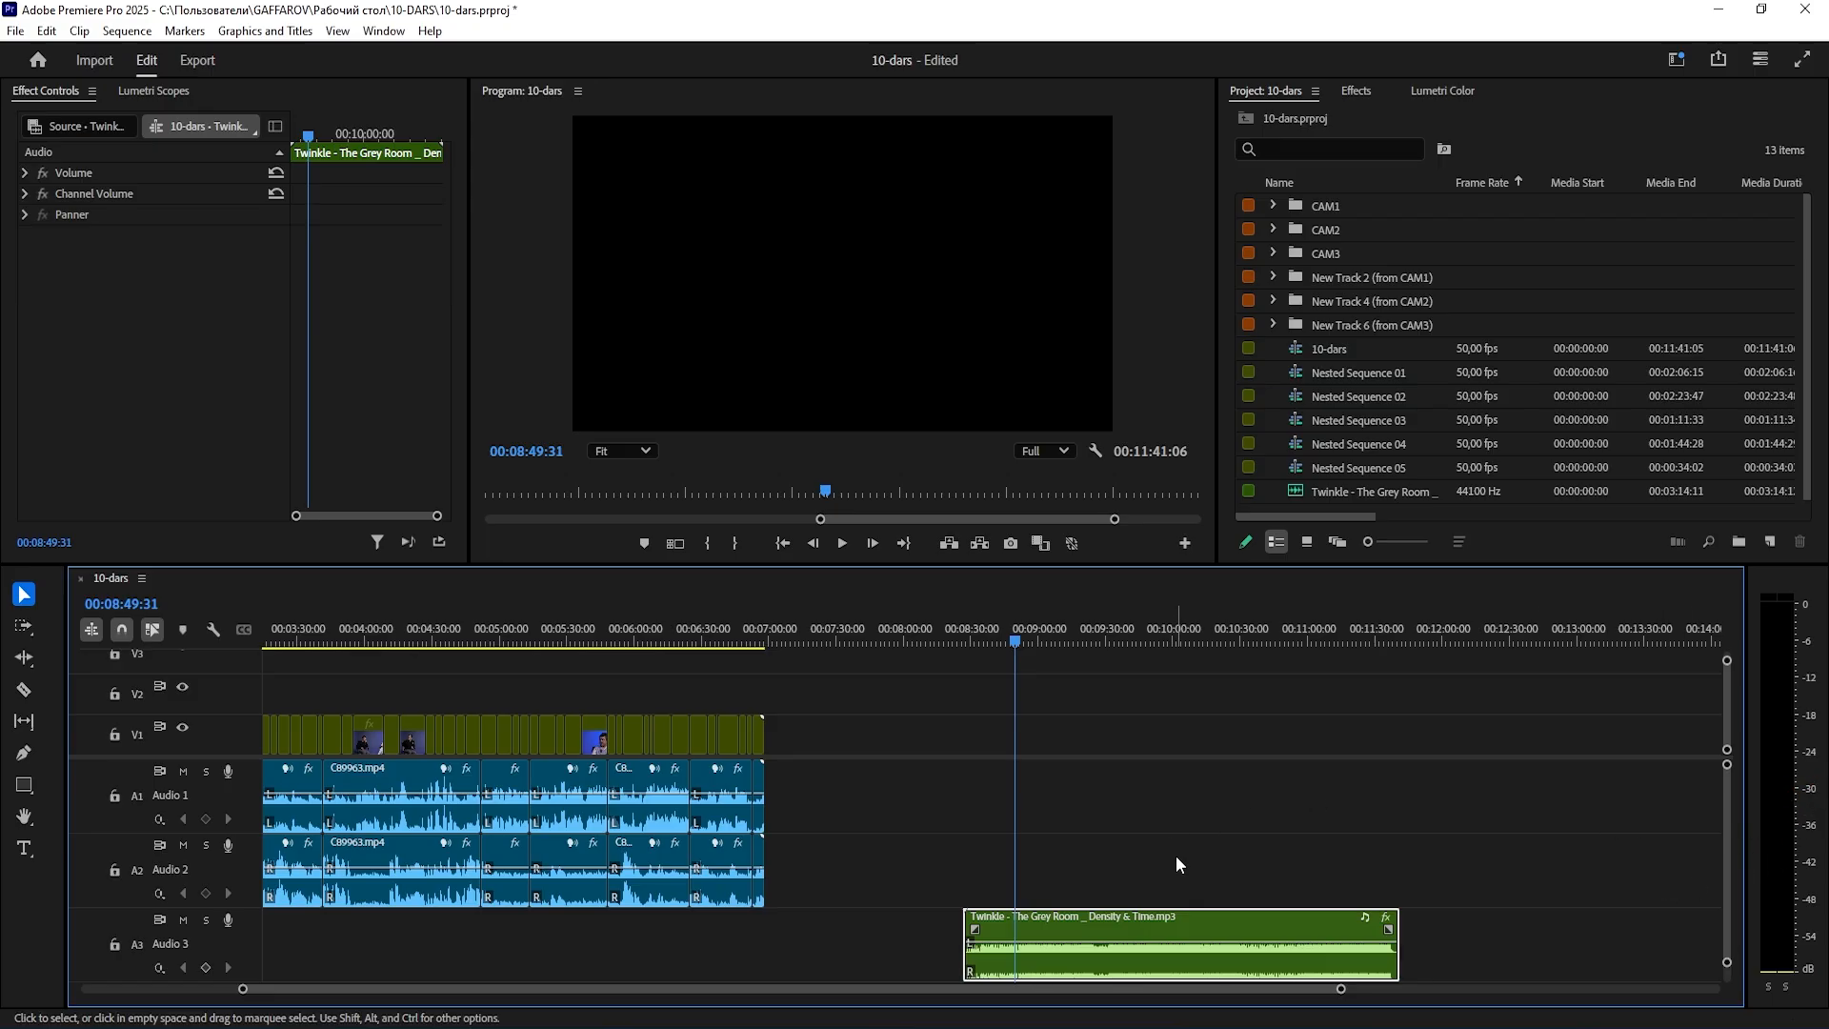
key(space)
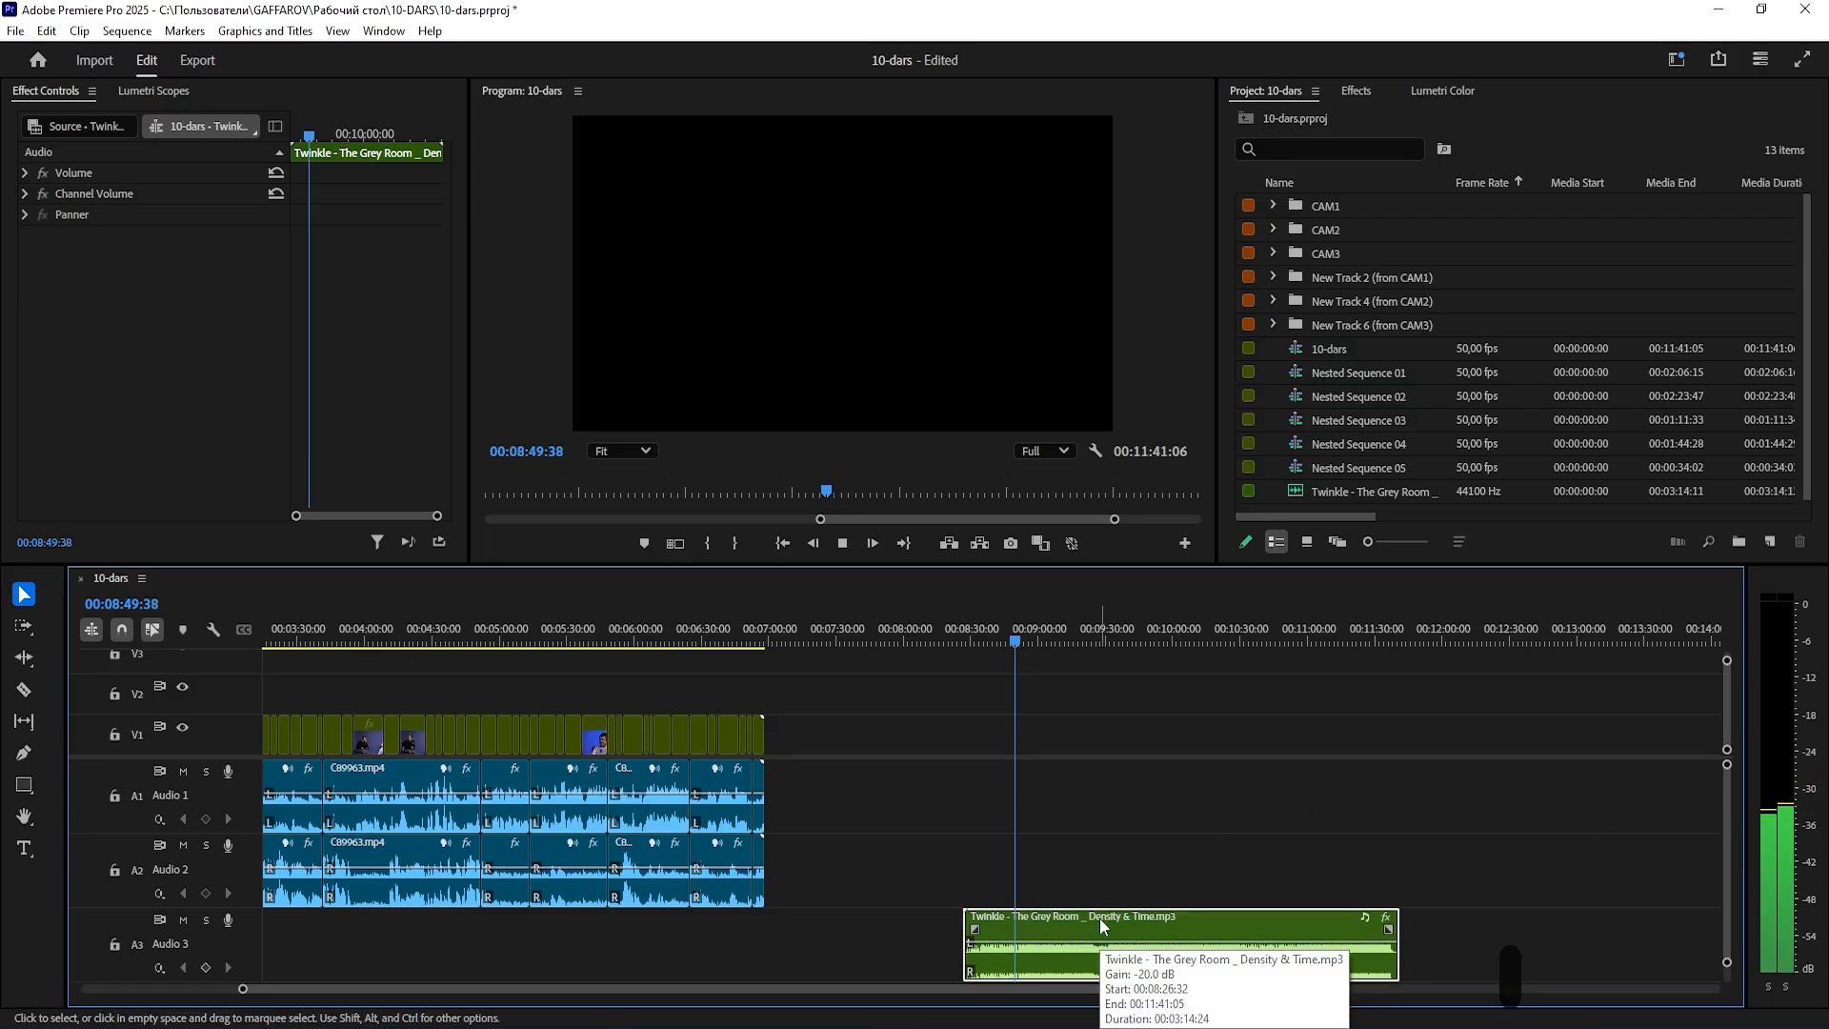
click(1121, 829)
key(s)
key(s)
click(1074, 637)
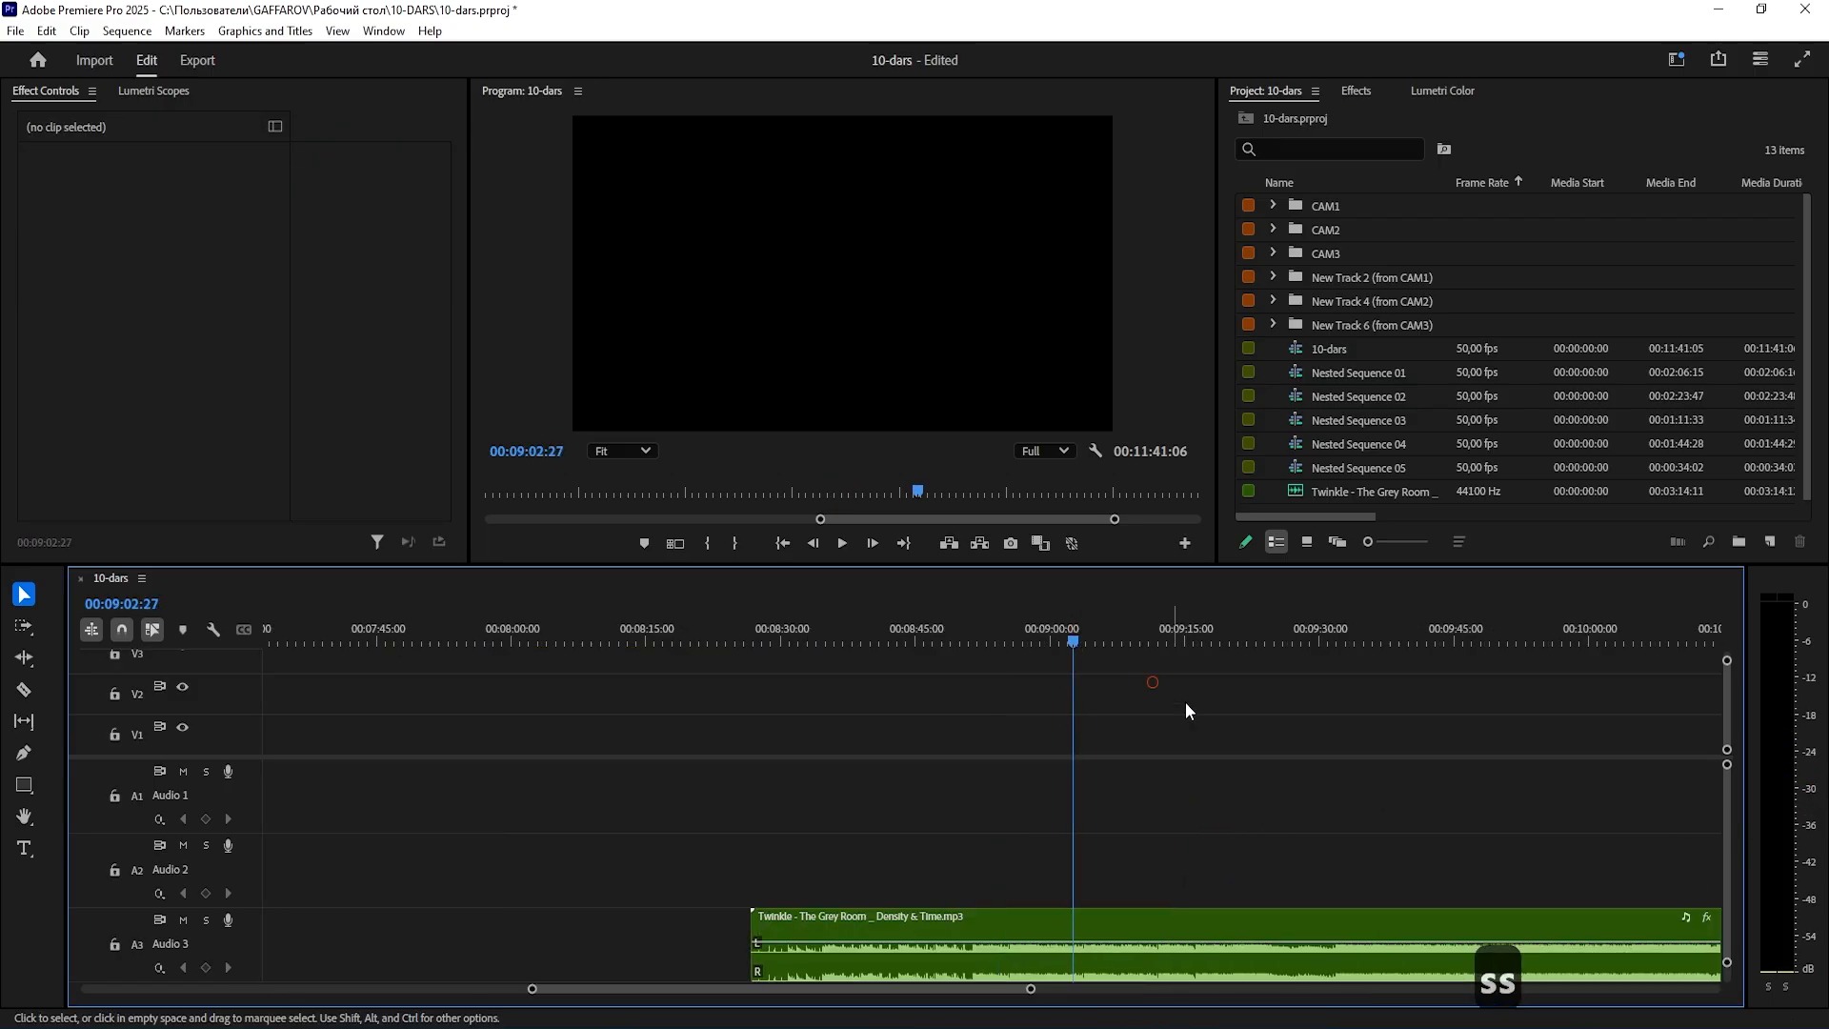
key(space)
key(s)
key(a)
key(a)
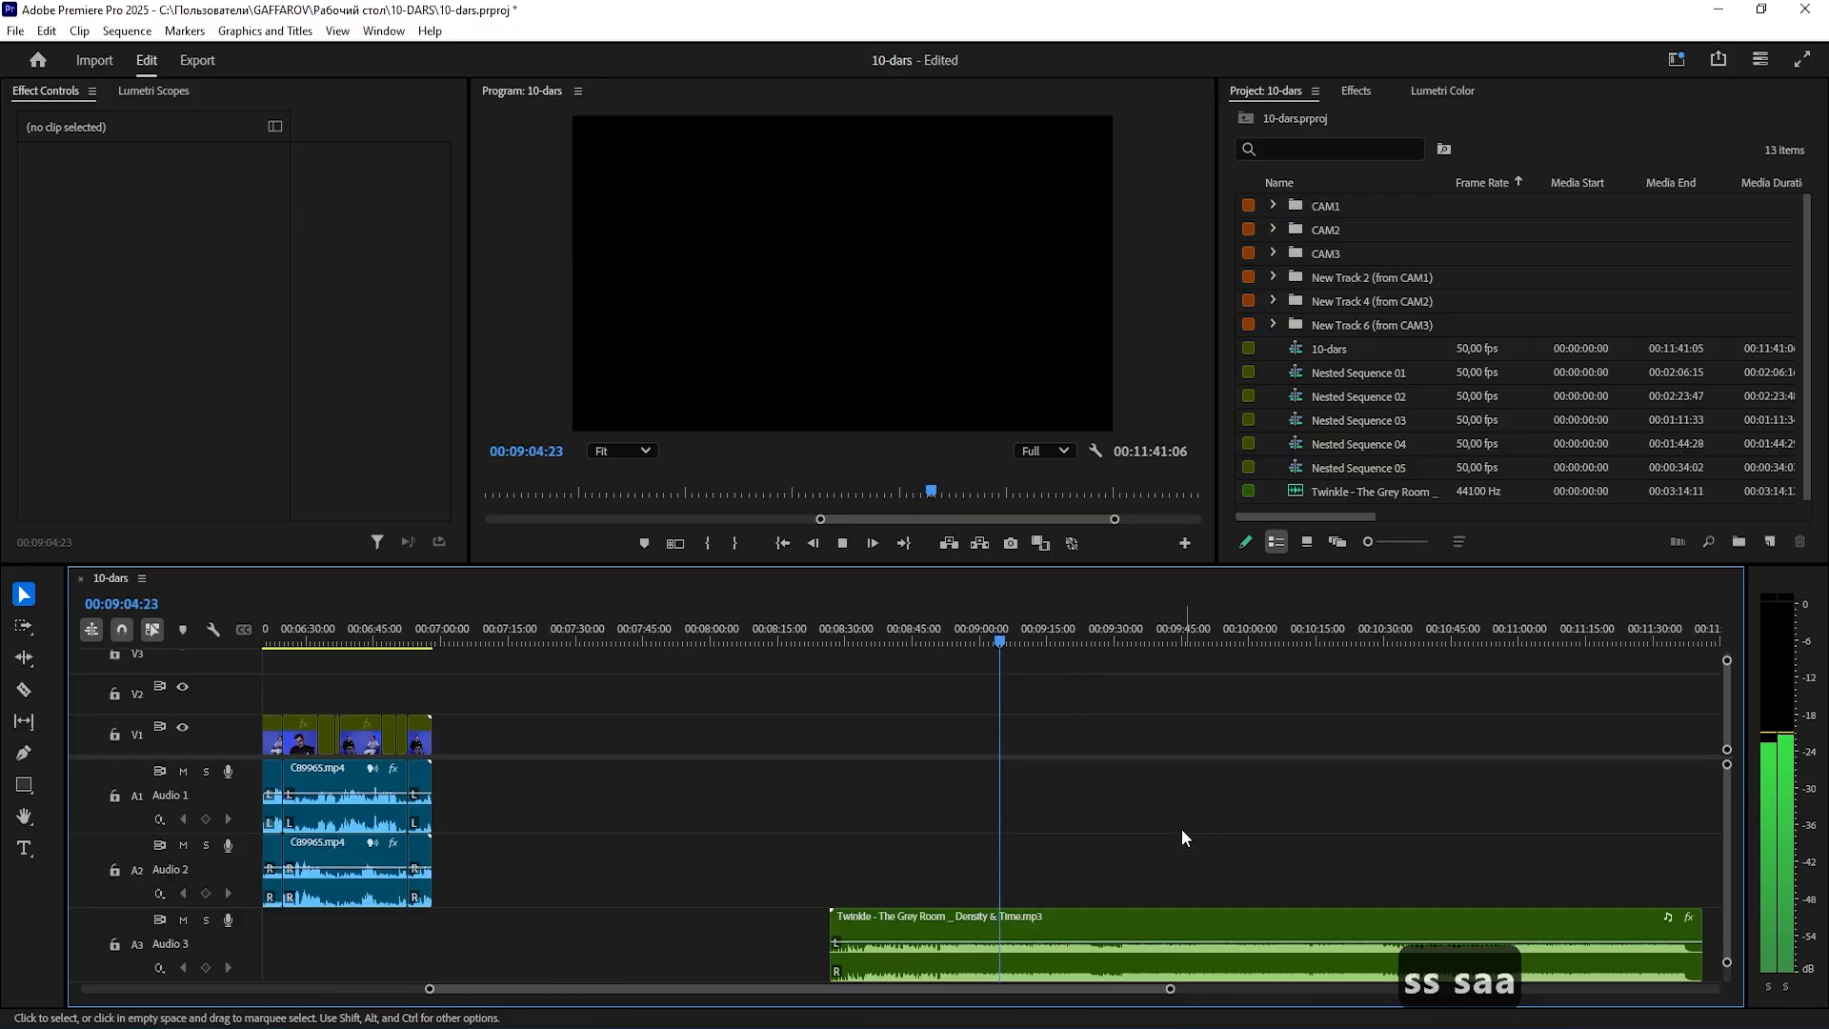
- Adjust the Twinkle music clip's audio gain by another -3 dB and replay it
drag(1144, 849, 997, 951)
key(g)
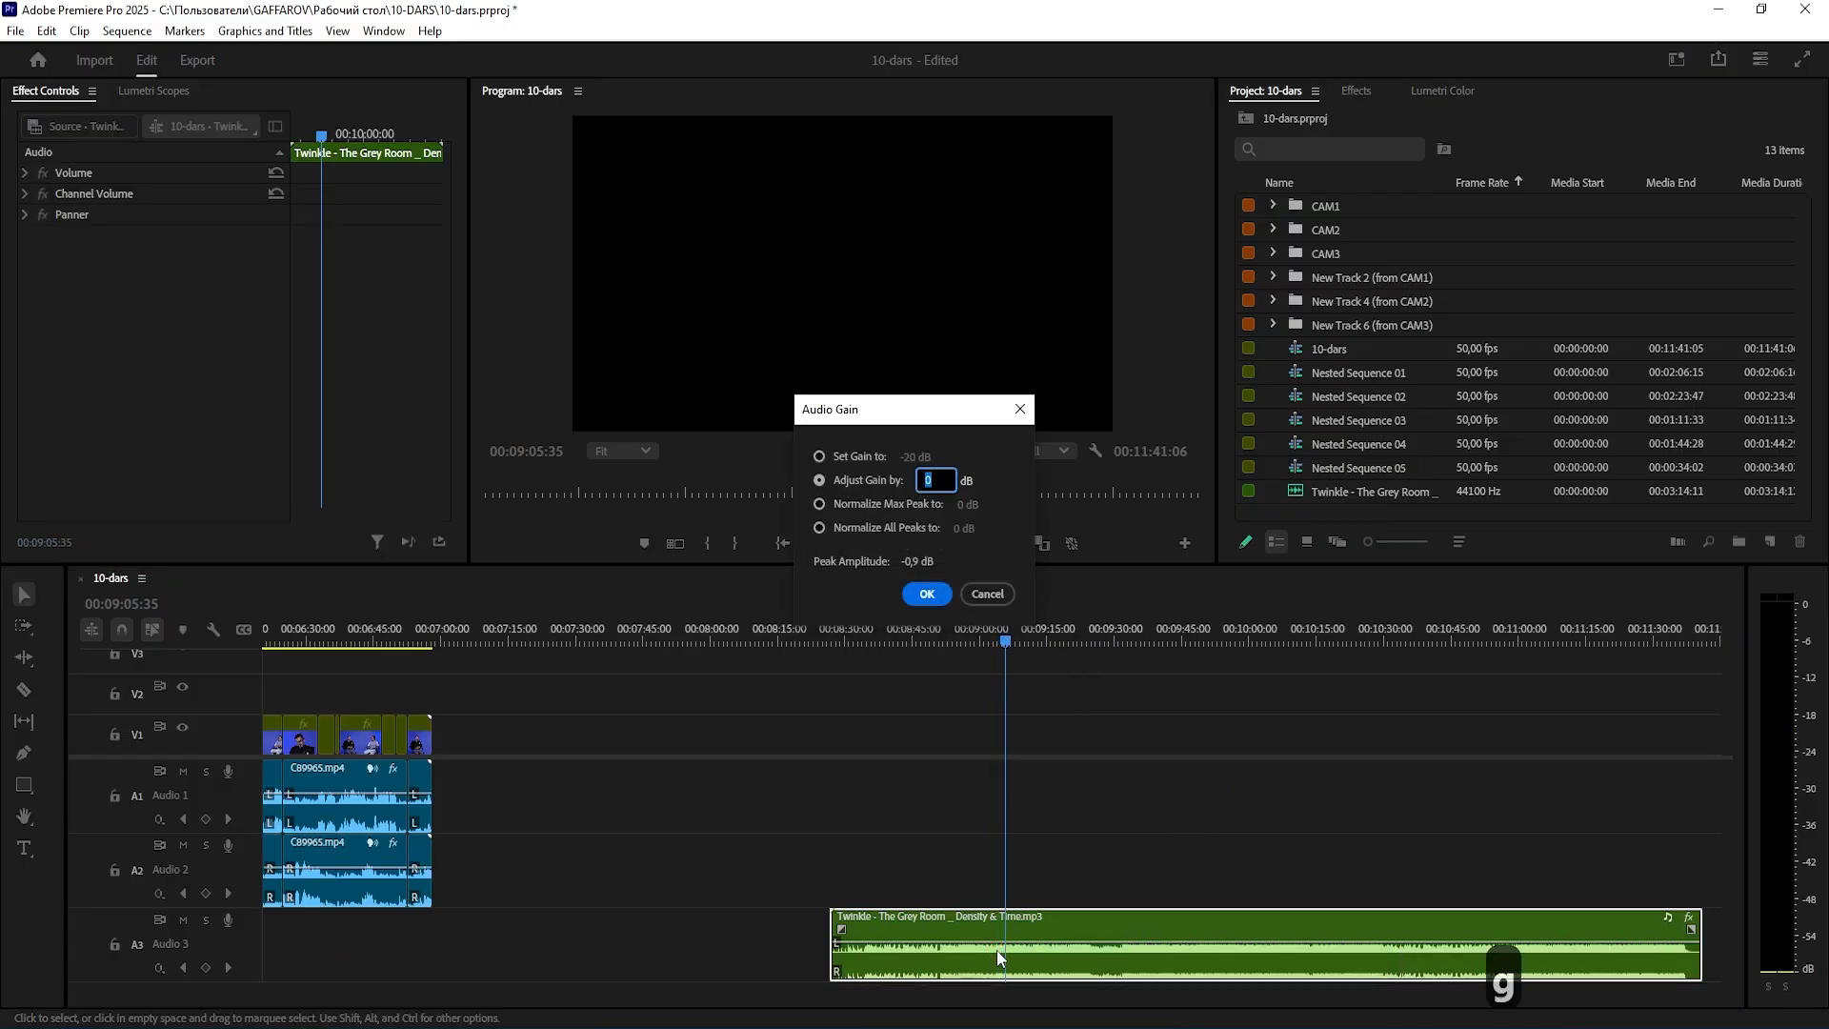
text(-)
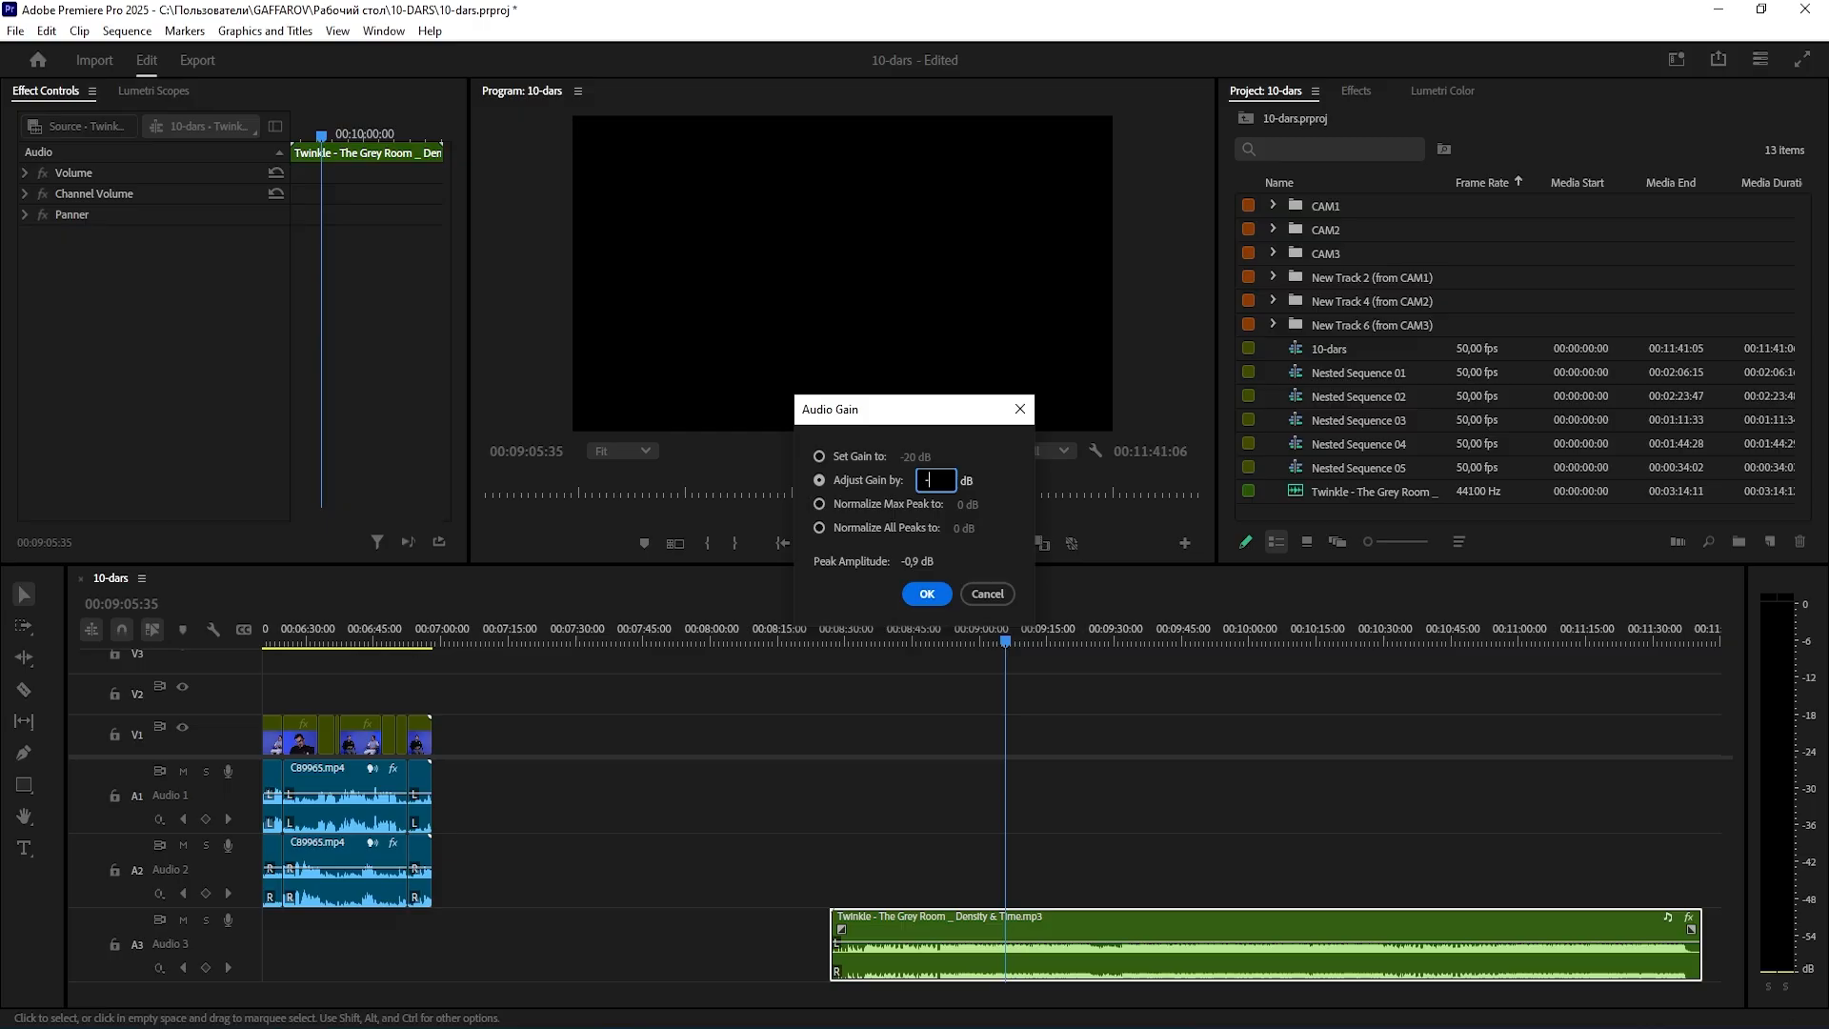
text(3)
key(Return)
click(1227, 791)
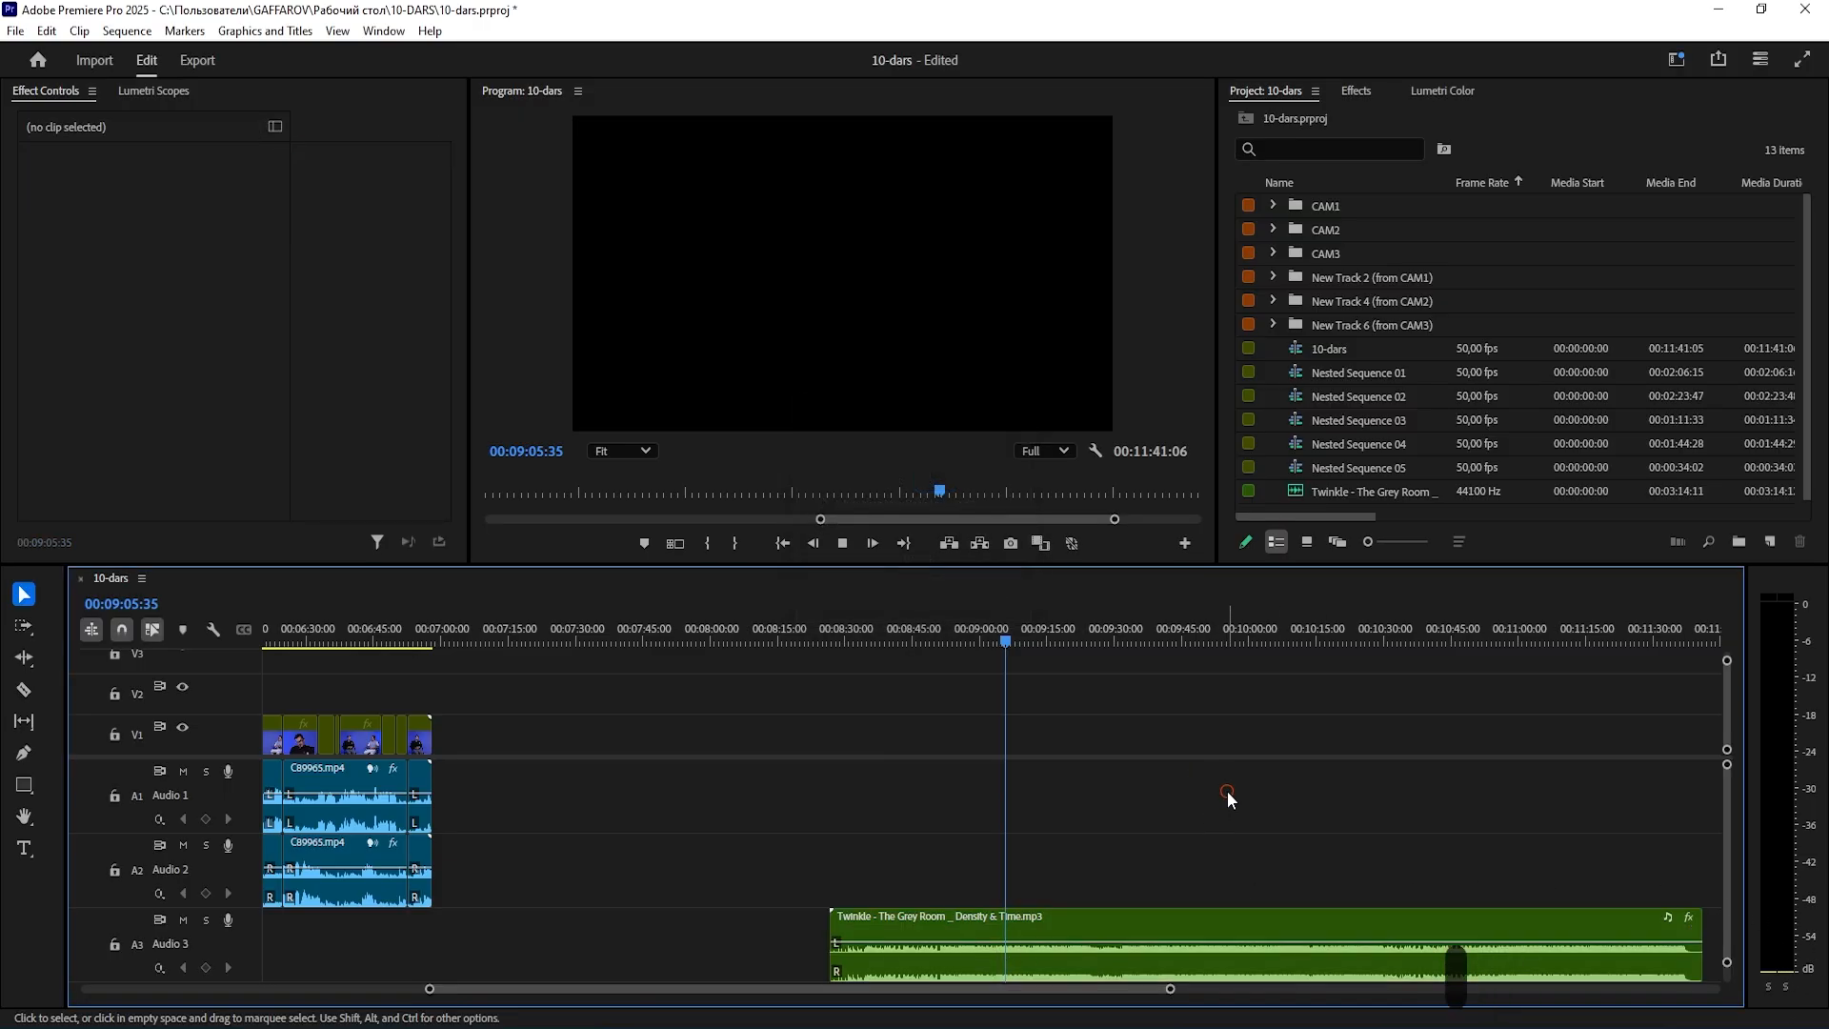
key(a)
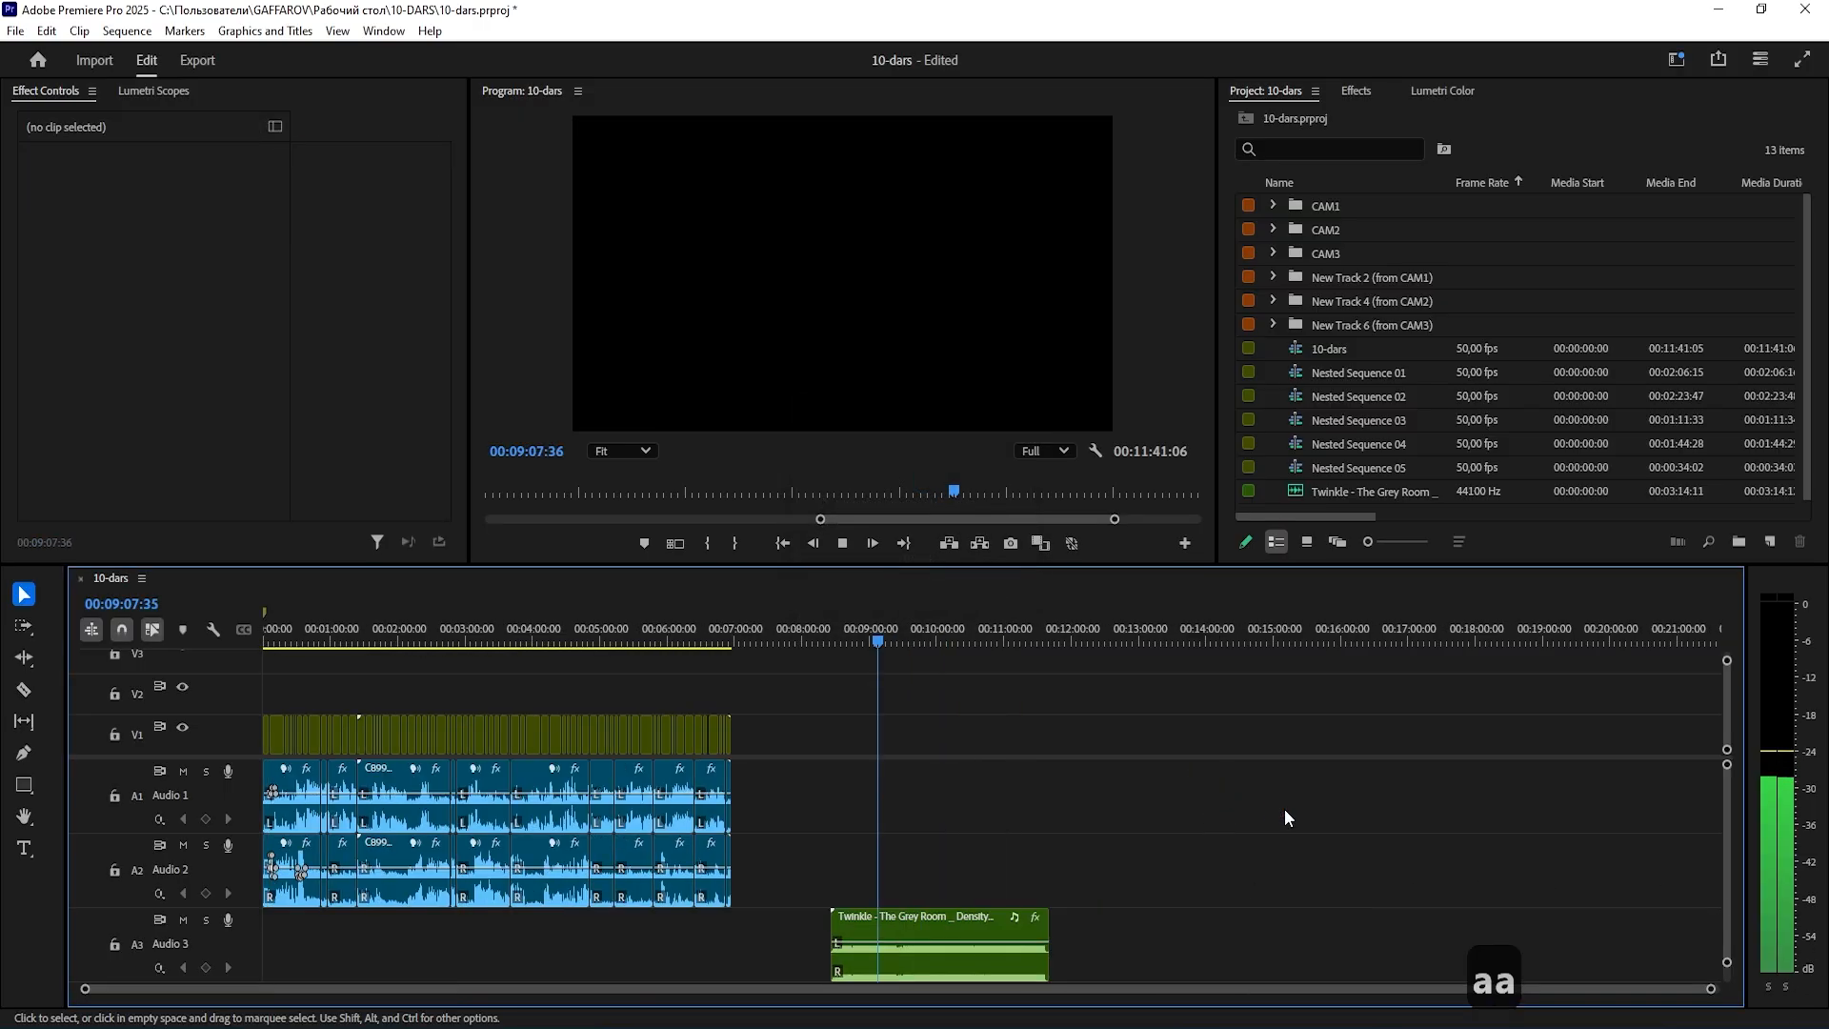
key(space)
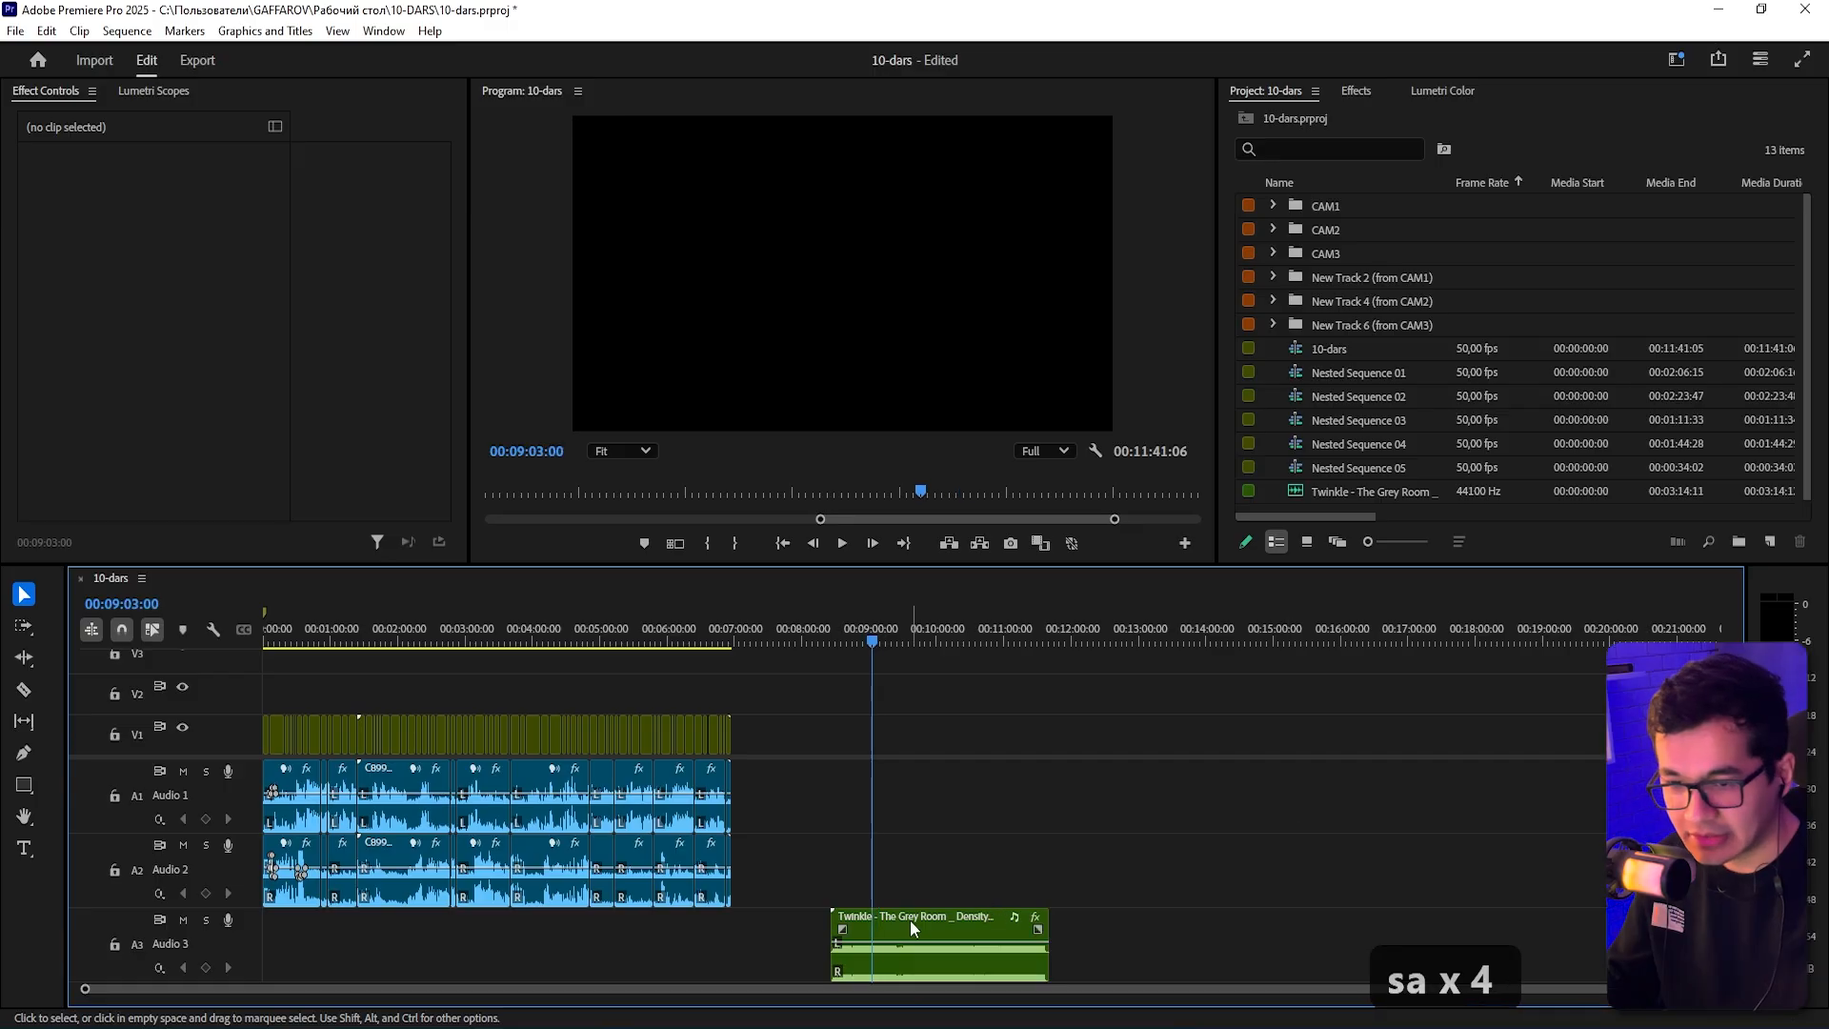
- Move the Twinkle music clip to the start of the sequence on Audio 3 and play the sequence from the beginning
drag(911, 920, 344, 920)
key(Home)
key(space)
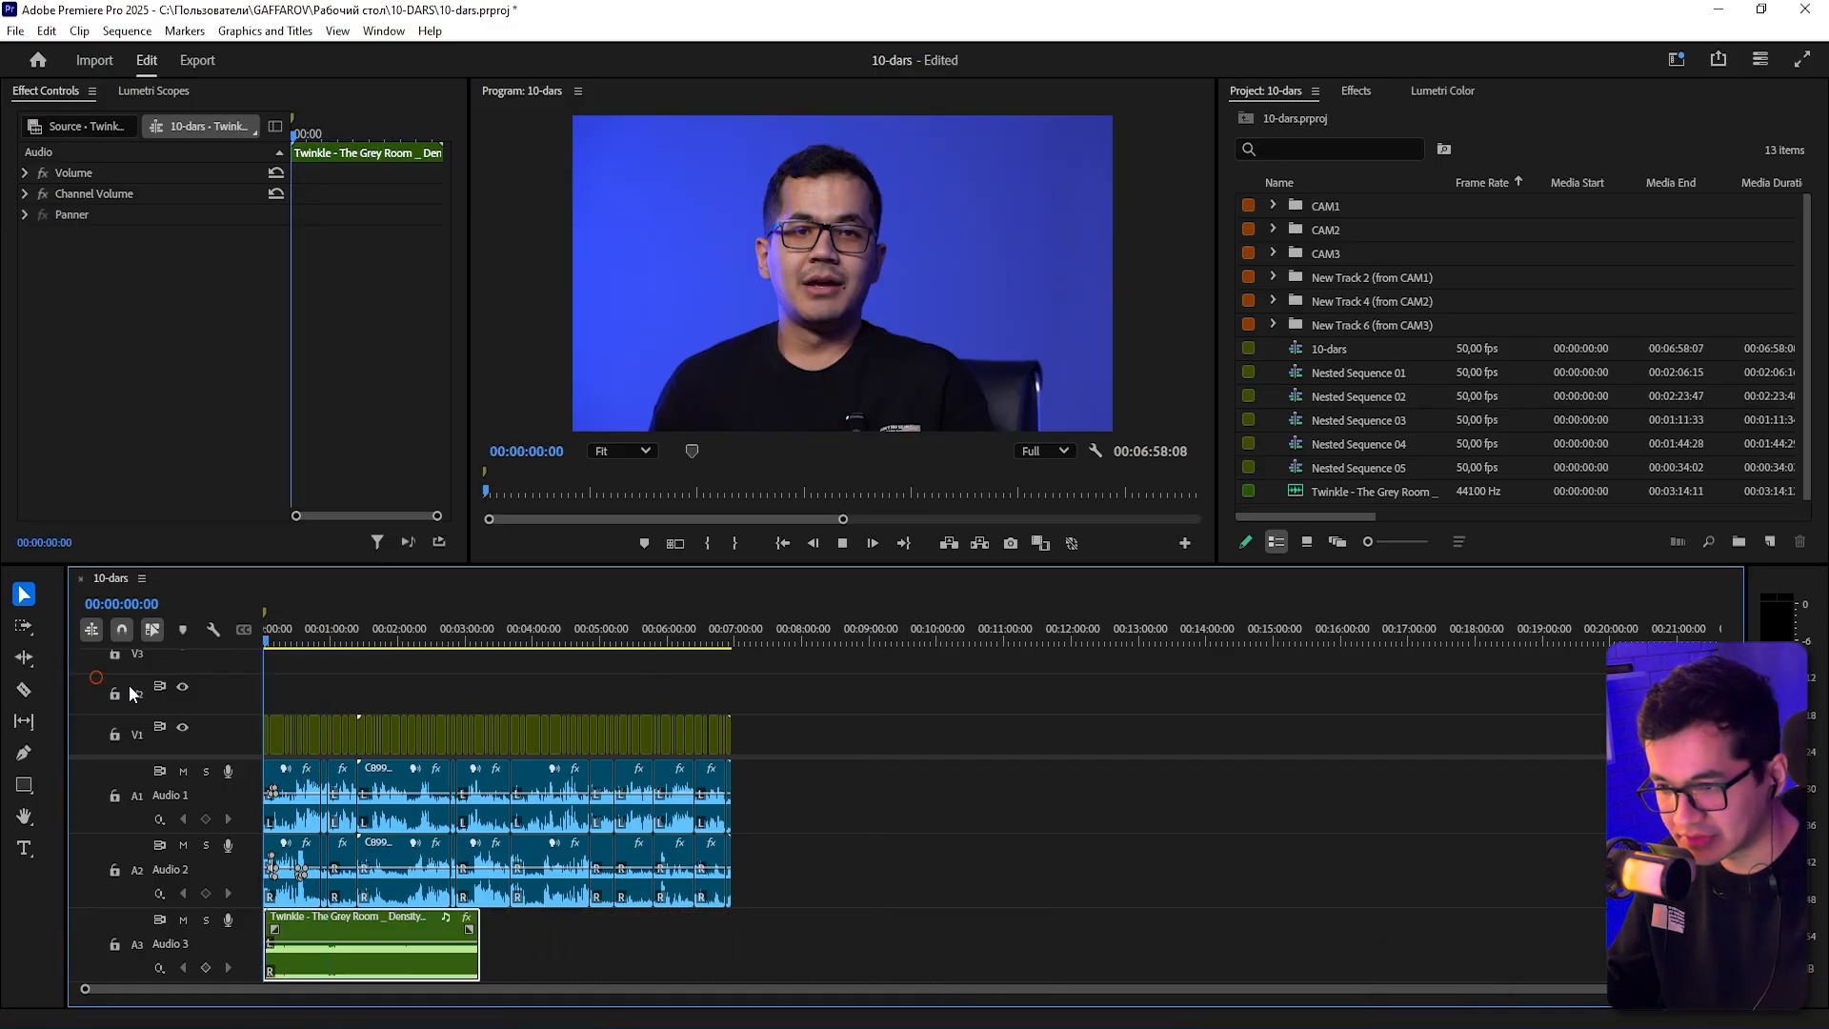
key(s)
key(s)
key(s)
key(s)
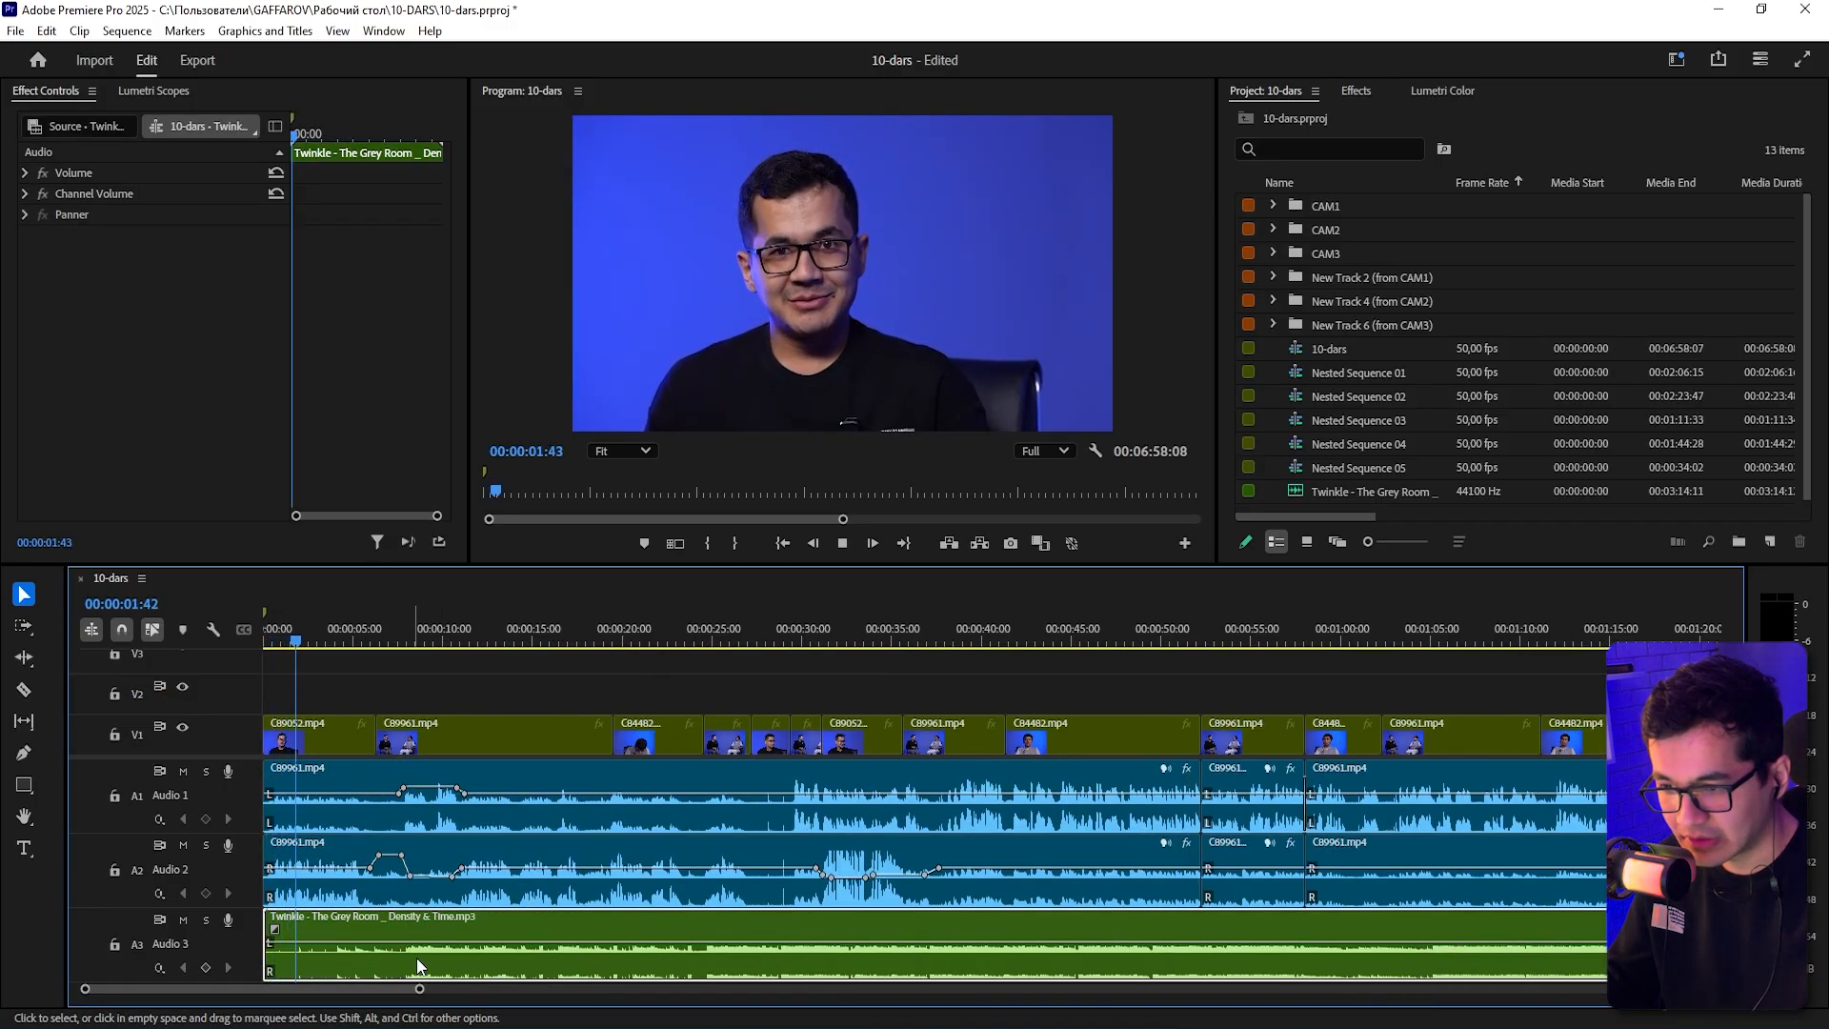
key(space)
- Split the Twinkle music clip at about 0:24 and move the remaining part to the sequence start, overwriting the quiet intro
key(c)
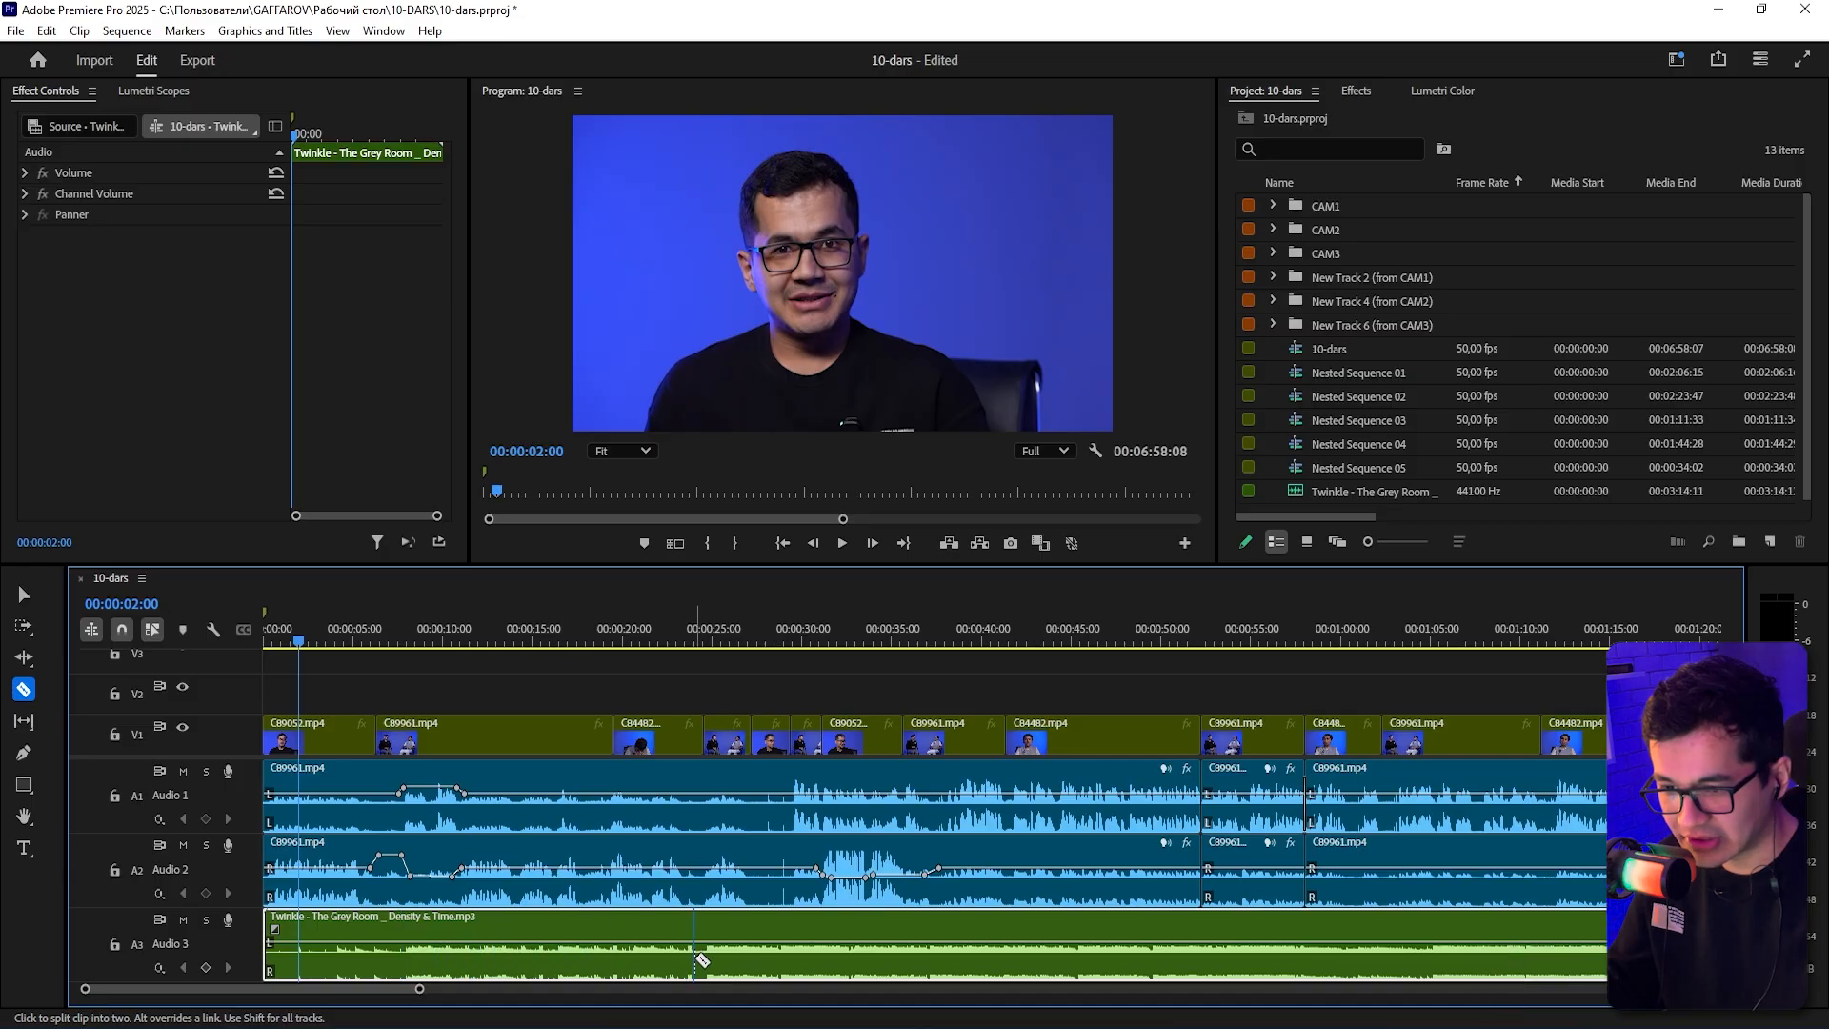
click(705, 953)
key(v)
drag(771, 963, 299, 970)
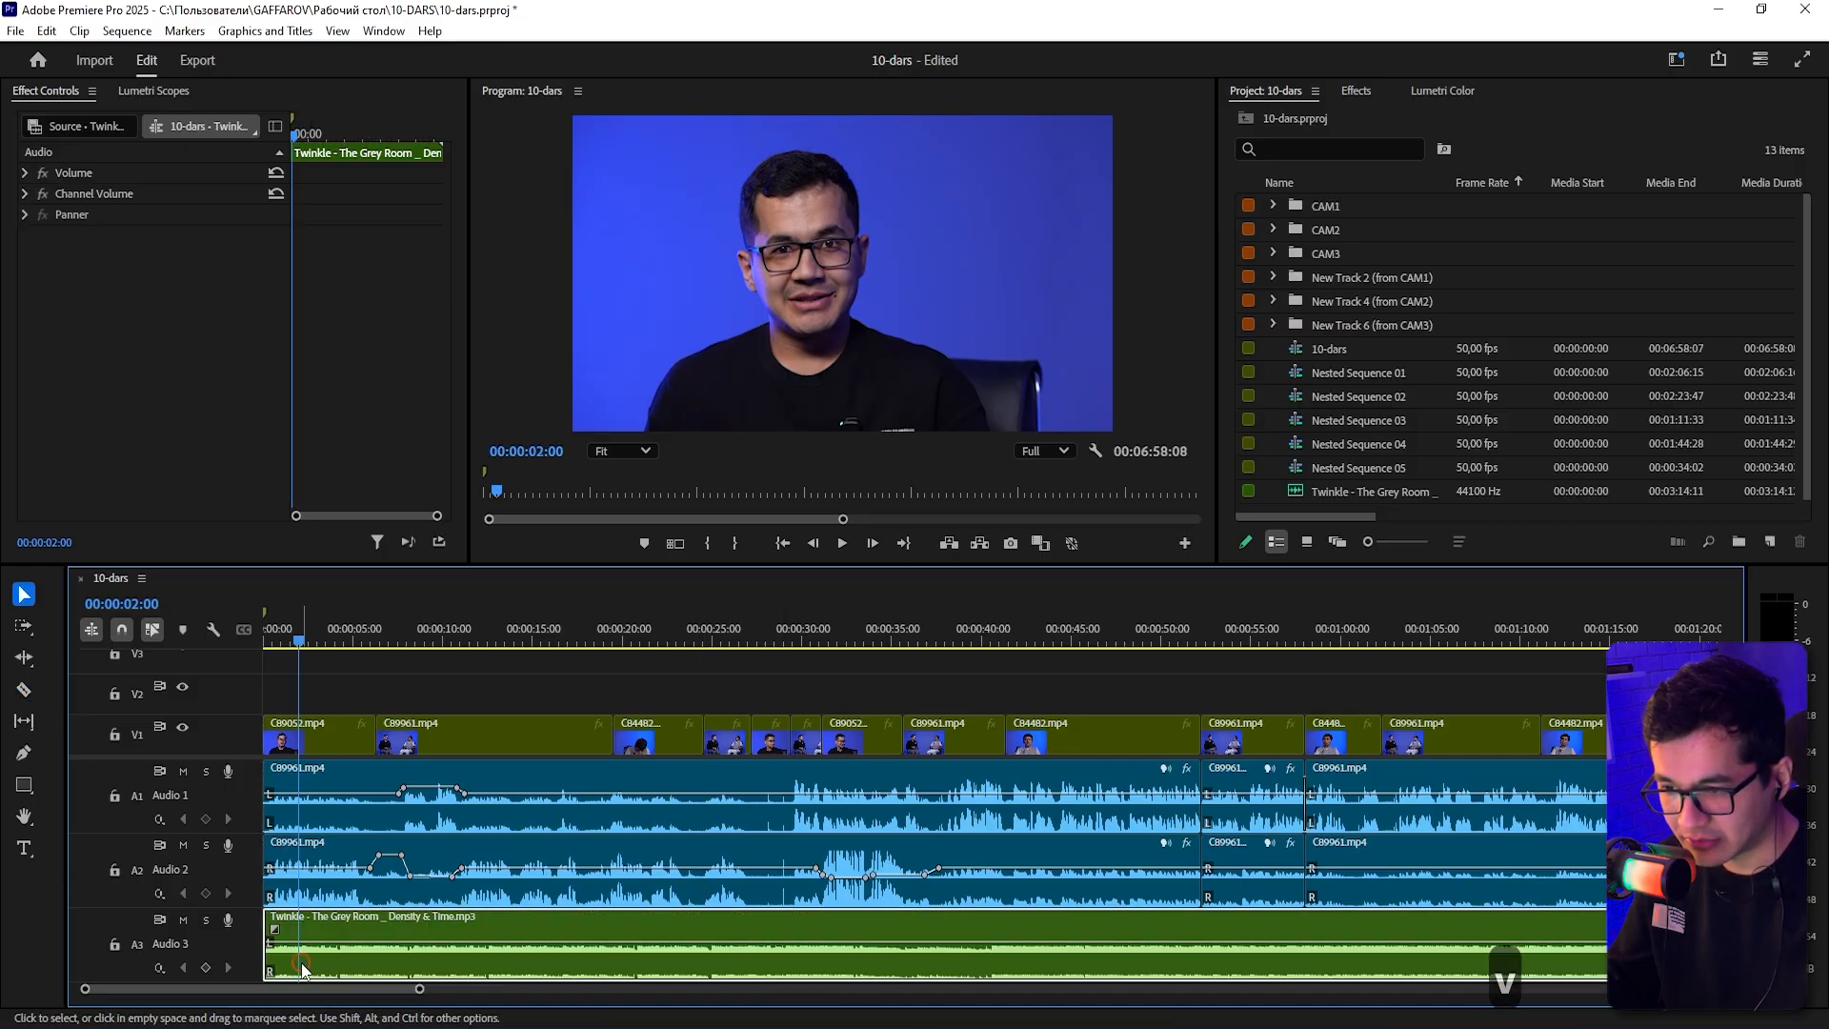
- Play the opening to judge the music under the dialogue and adjust the Twinkle clip's audio gain by -2 dB
key(z)
key(space)
click(547, 685)
key(minus)
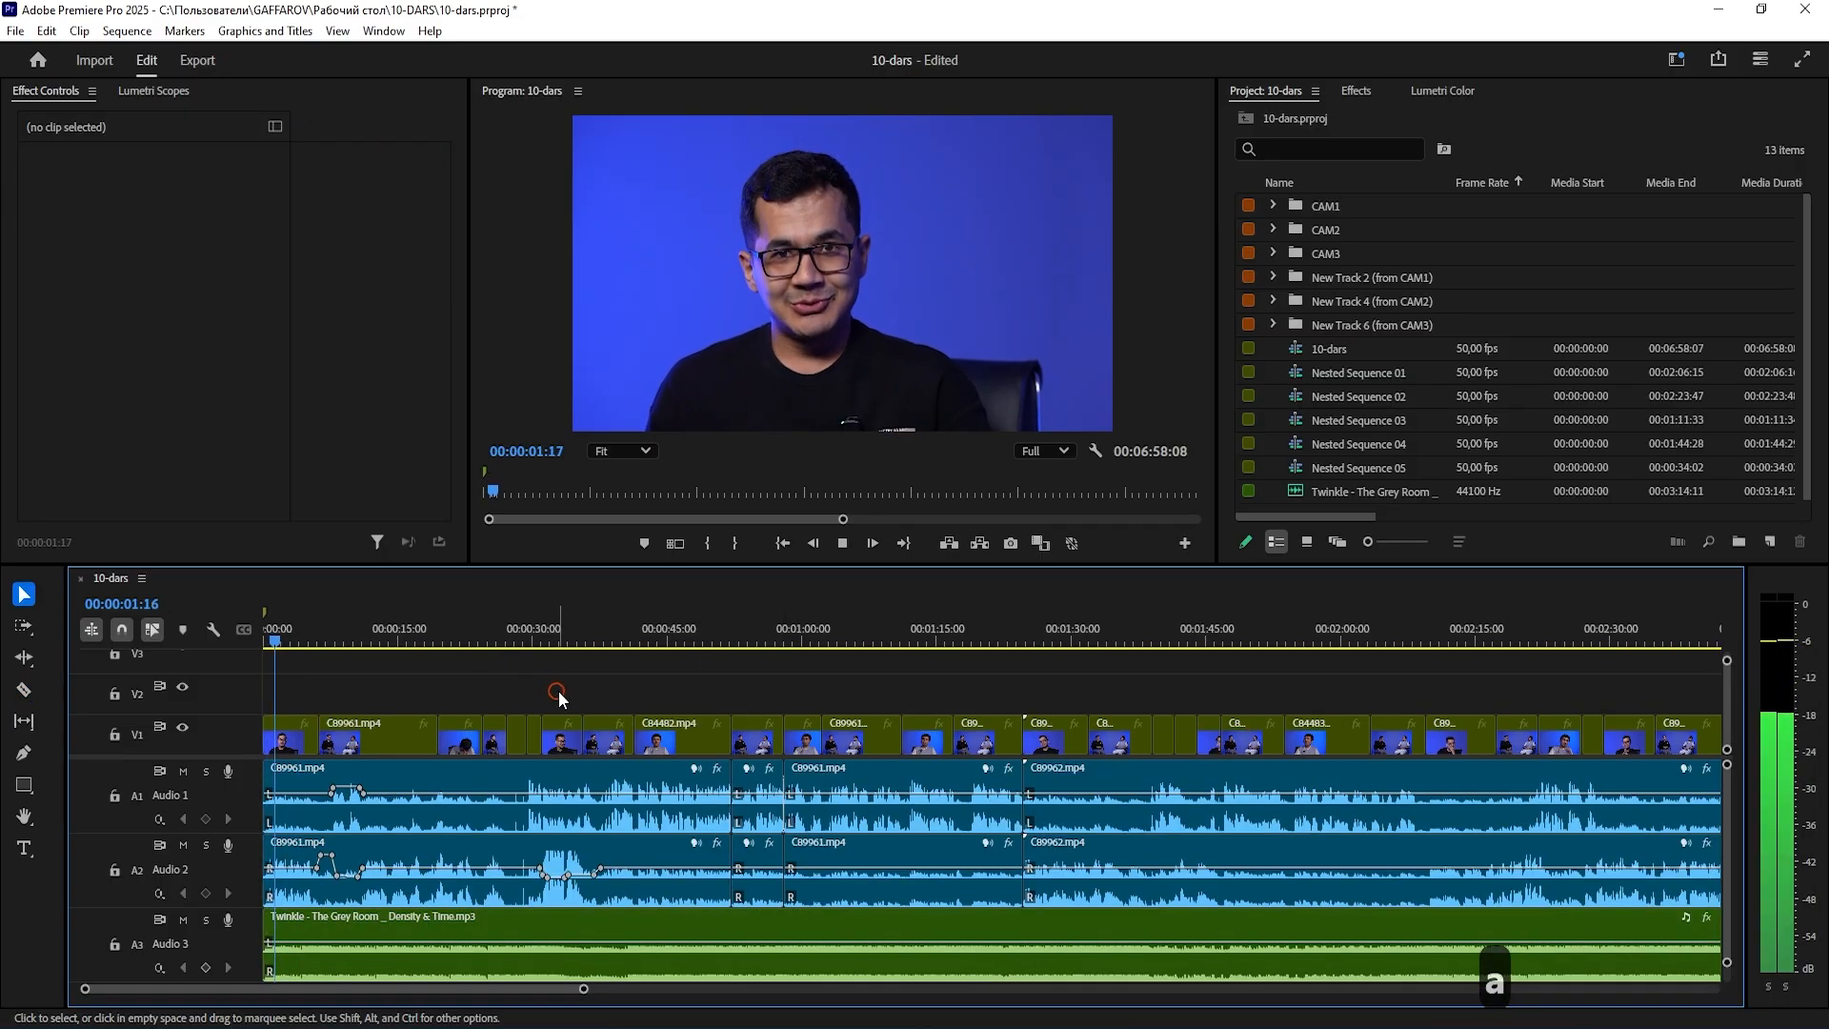
key(minus)
key(minus)
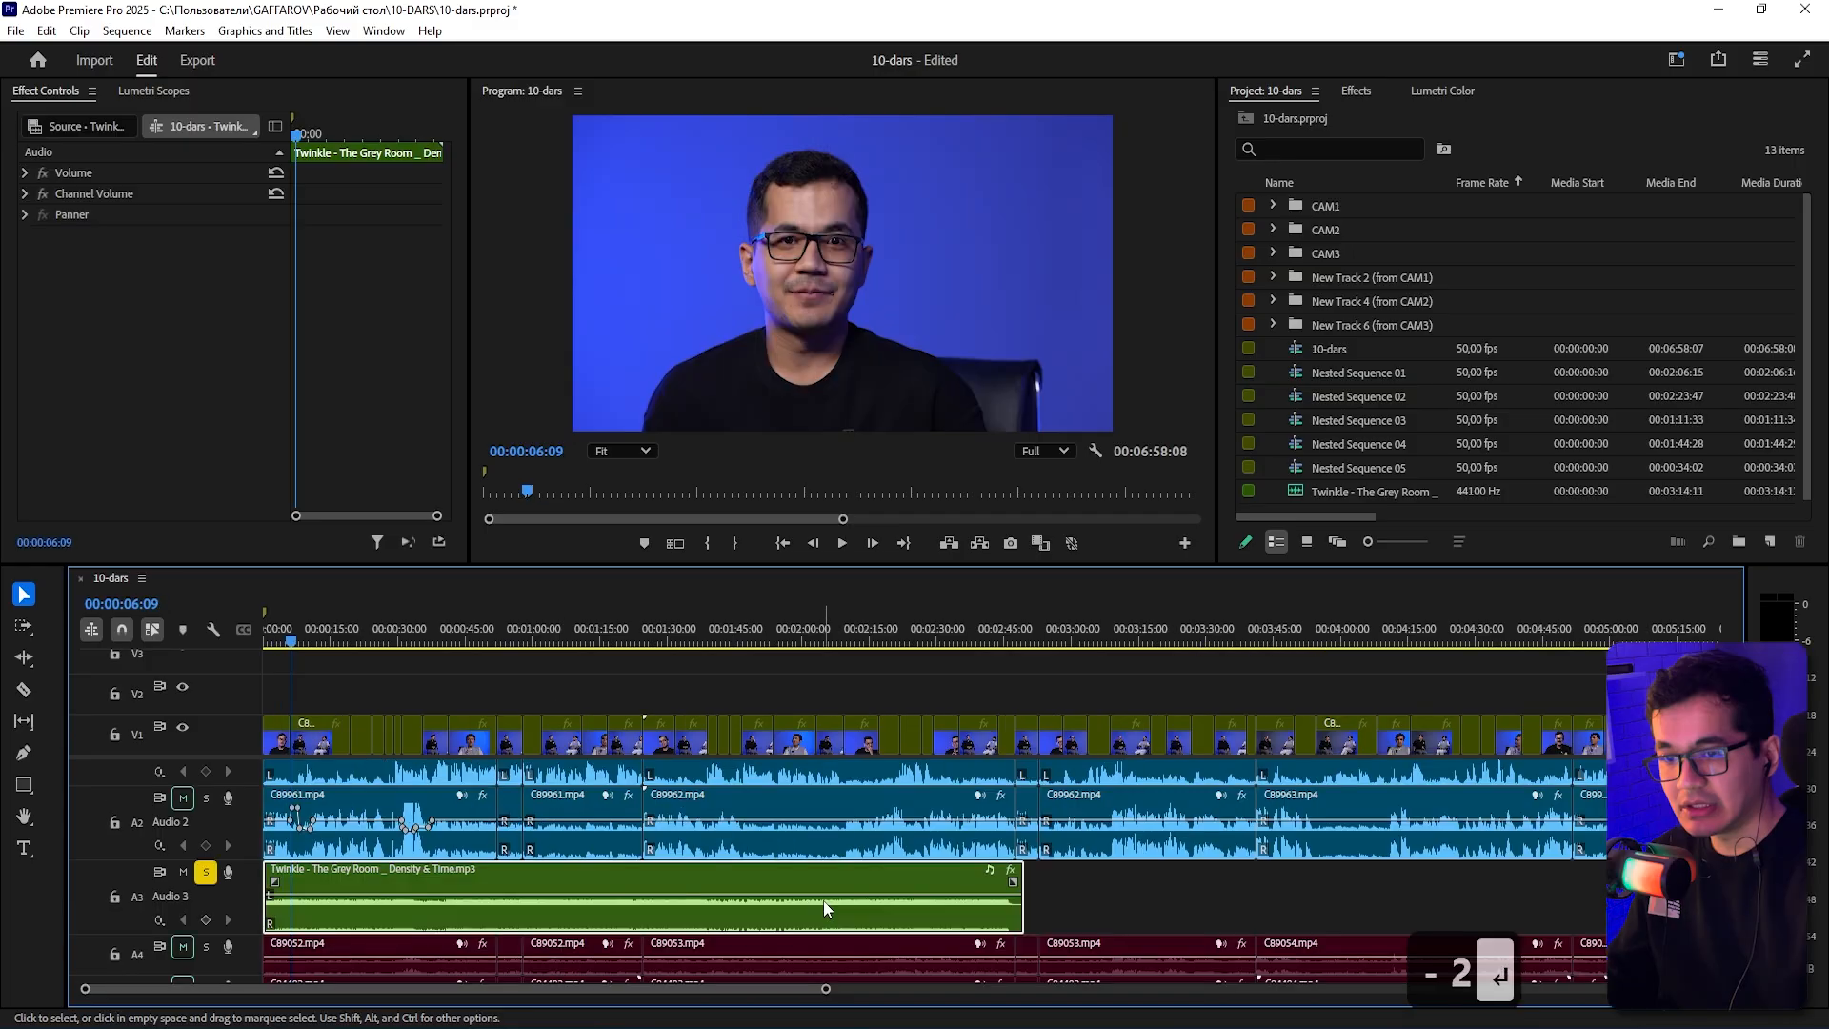
key(Return)
key(Return)
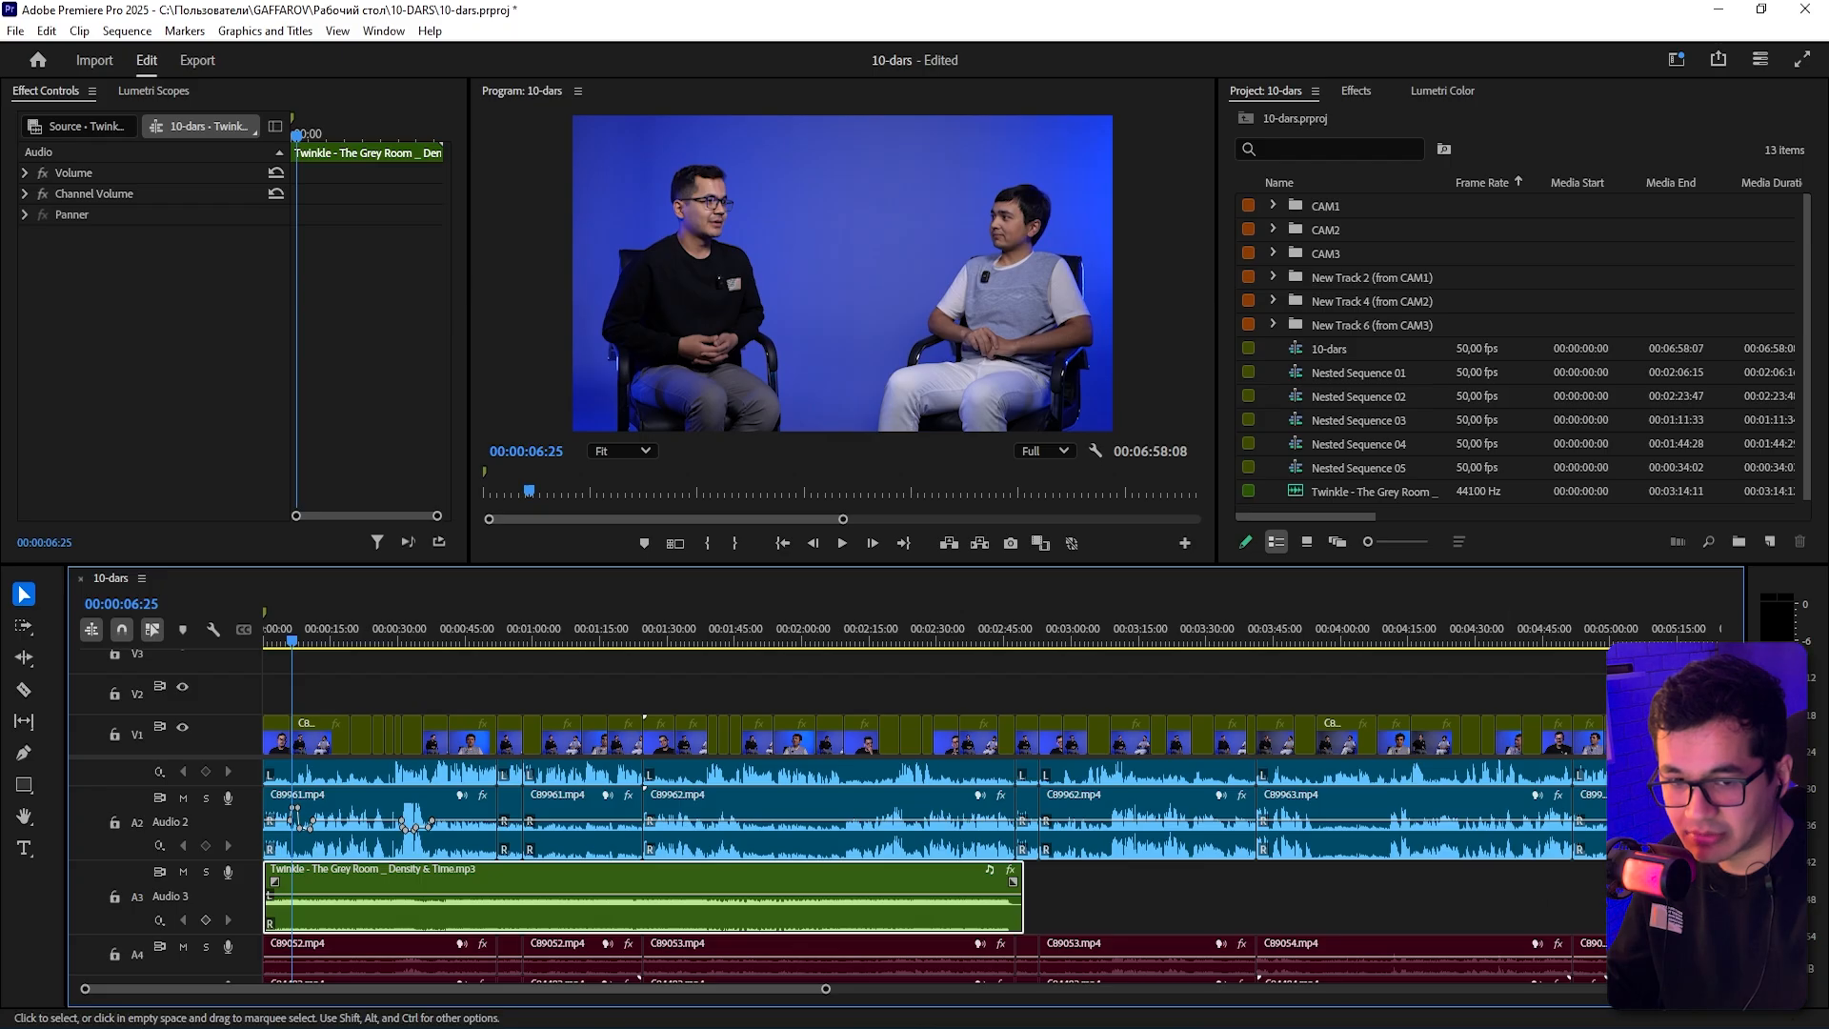
scroll(569, 851, up, 1)
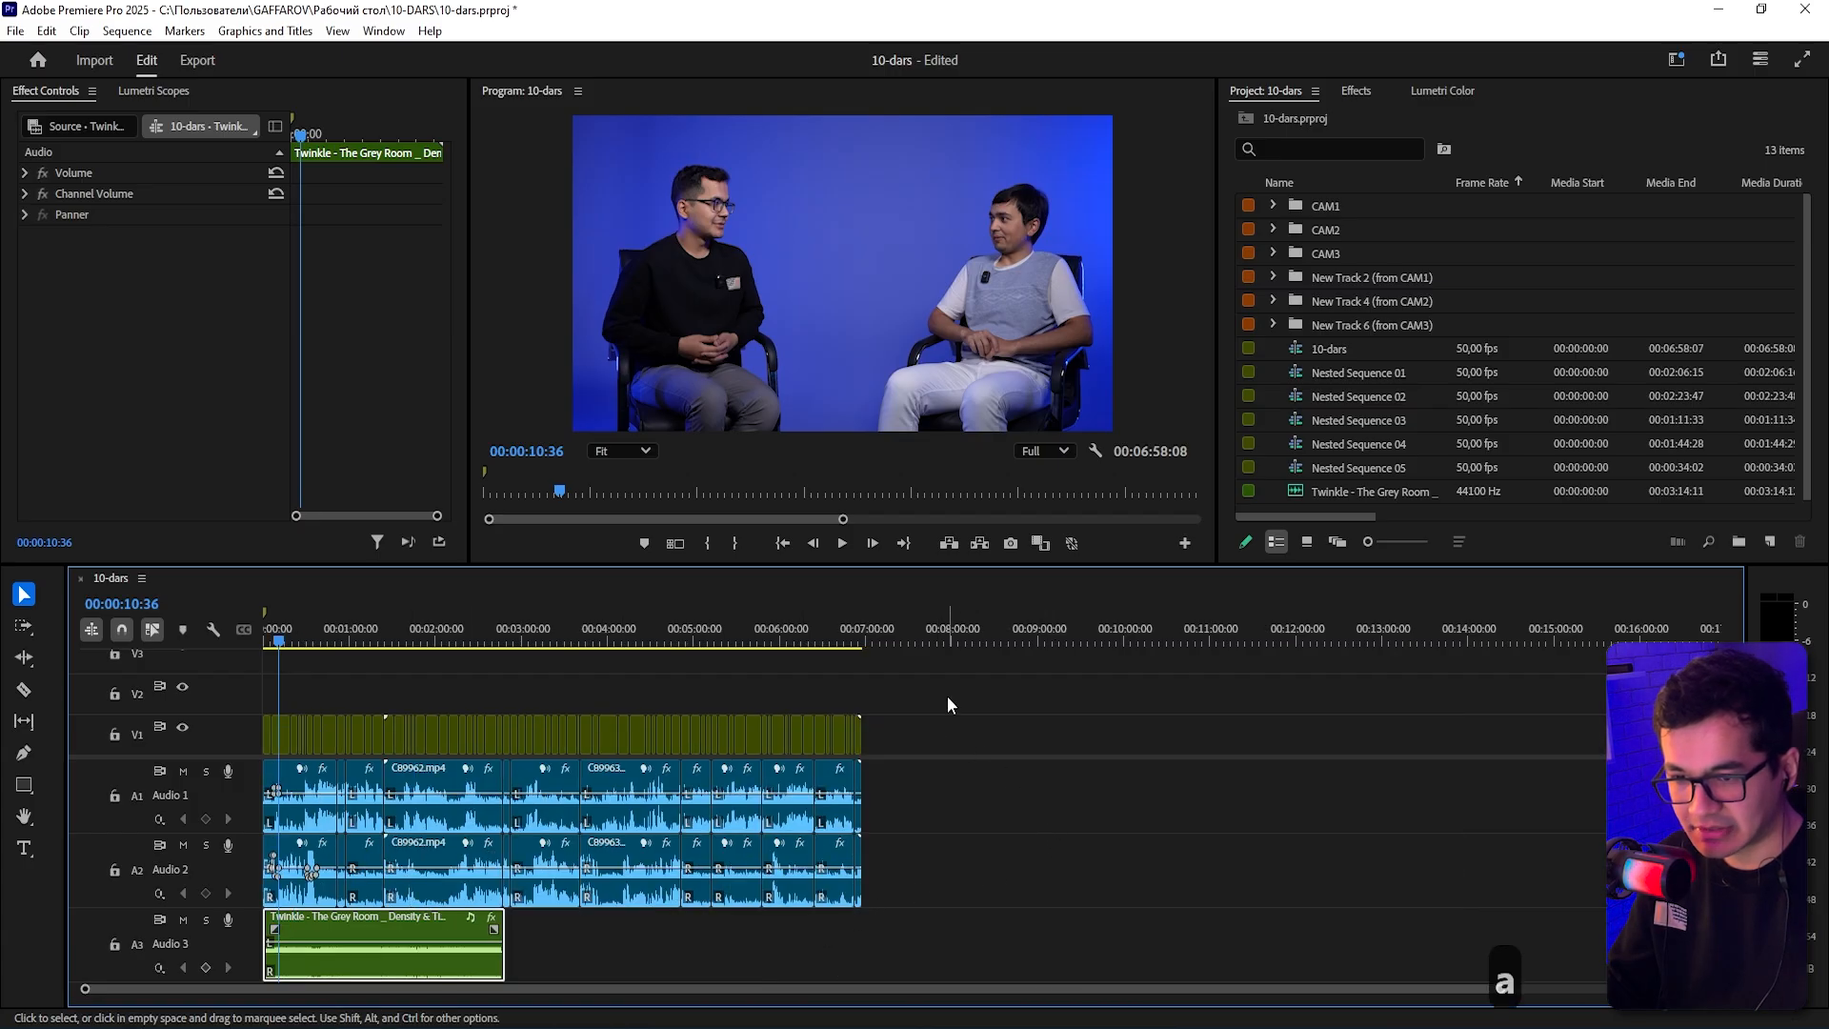
drag(947, 705, 265, 888)
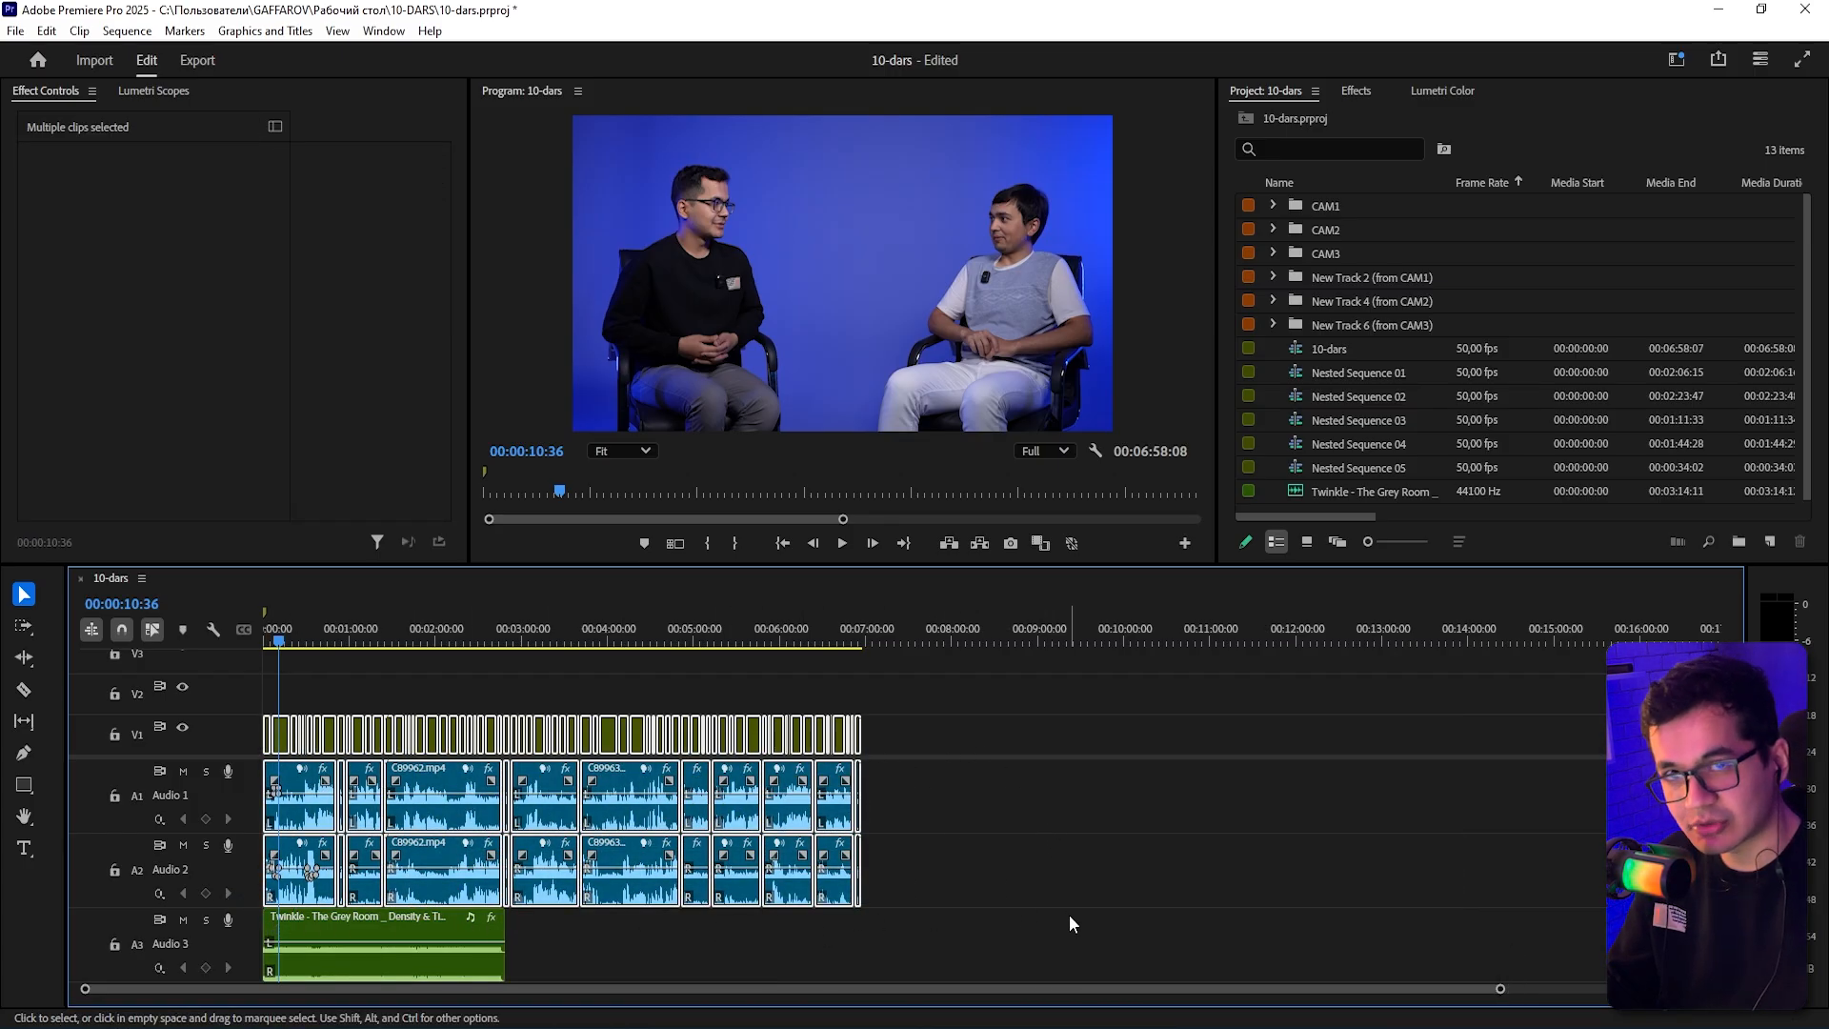
click(1034, 860)
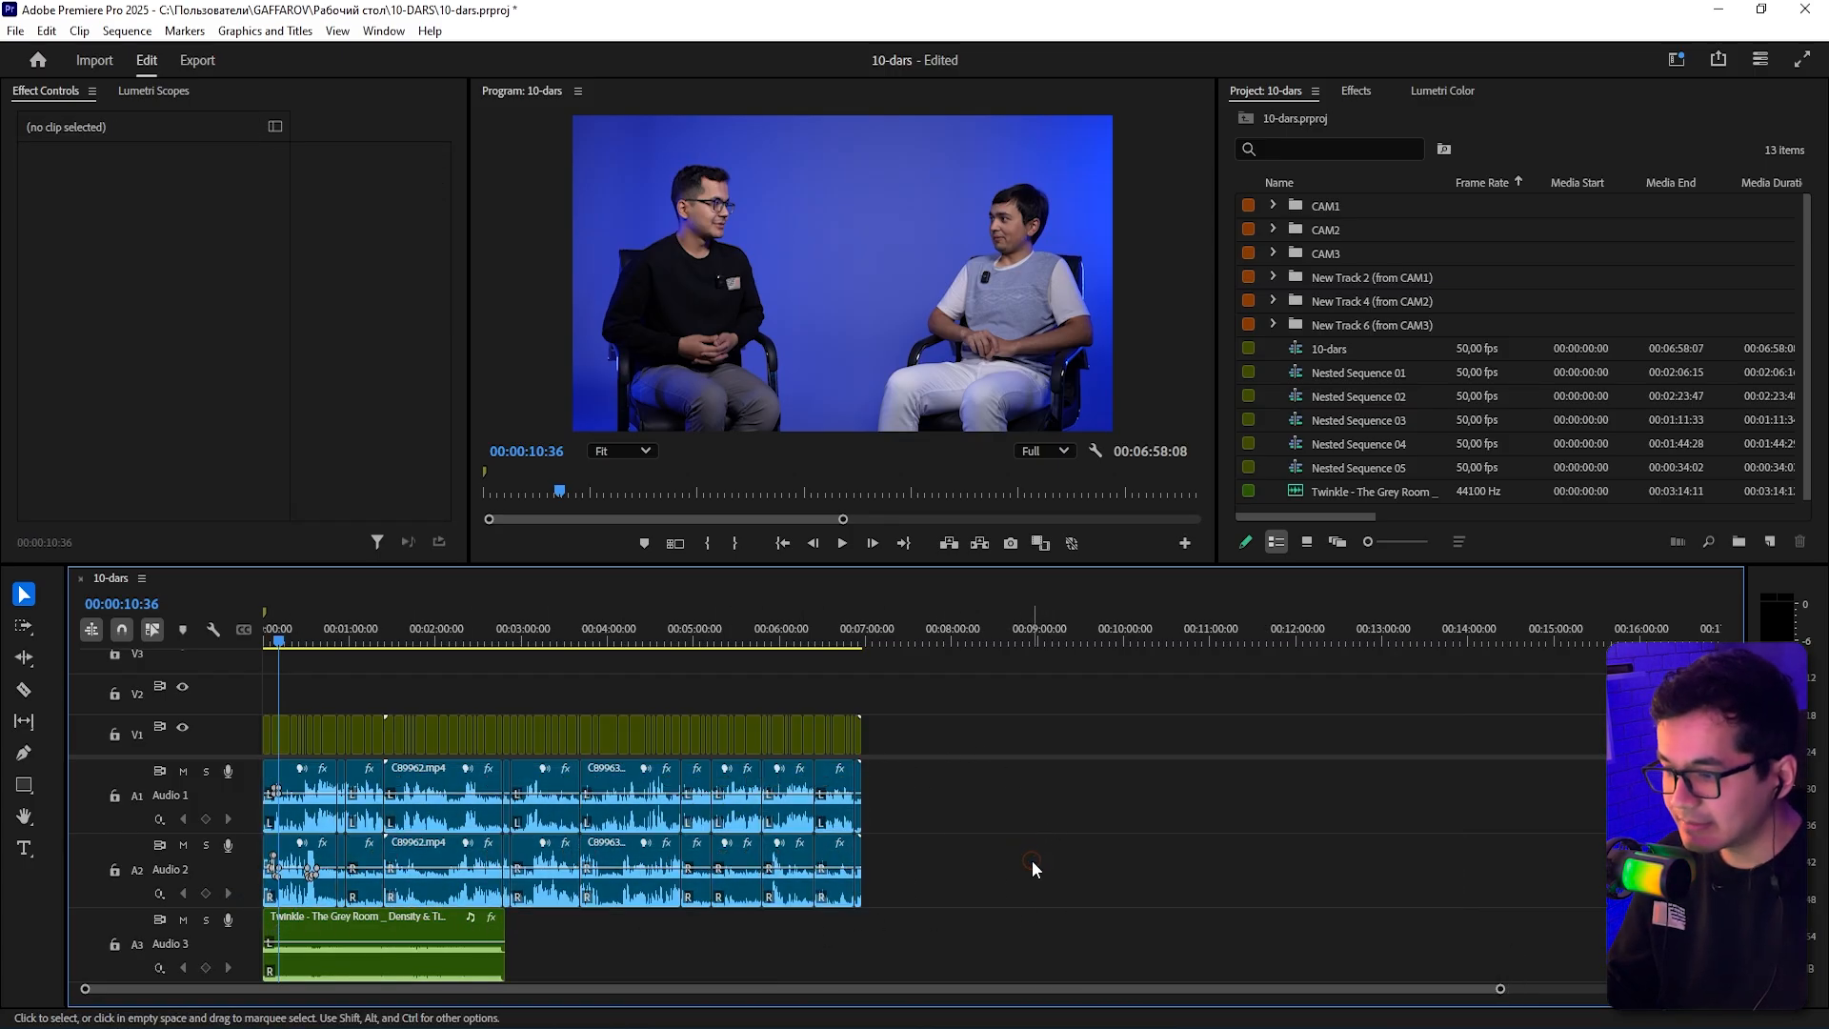
- Duplicate the Twinkle music clip on Audio 3 so the copy starts where the first one ends
click(448, 938)
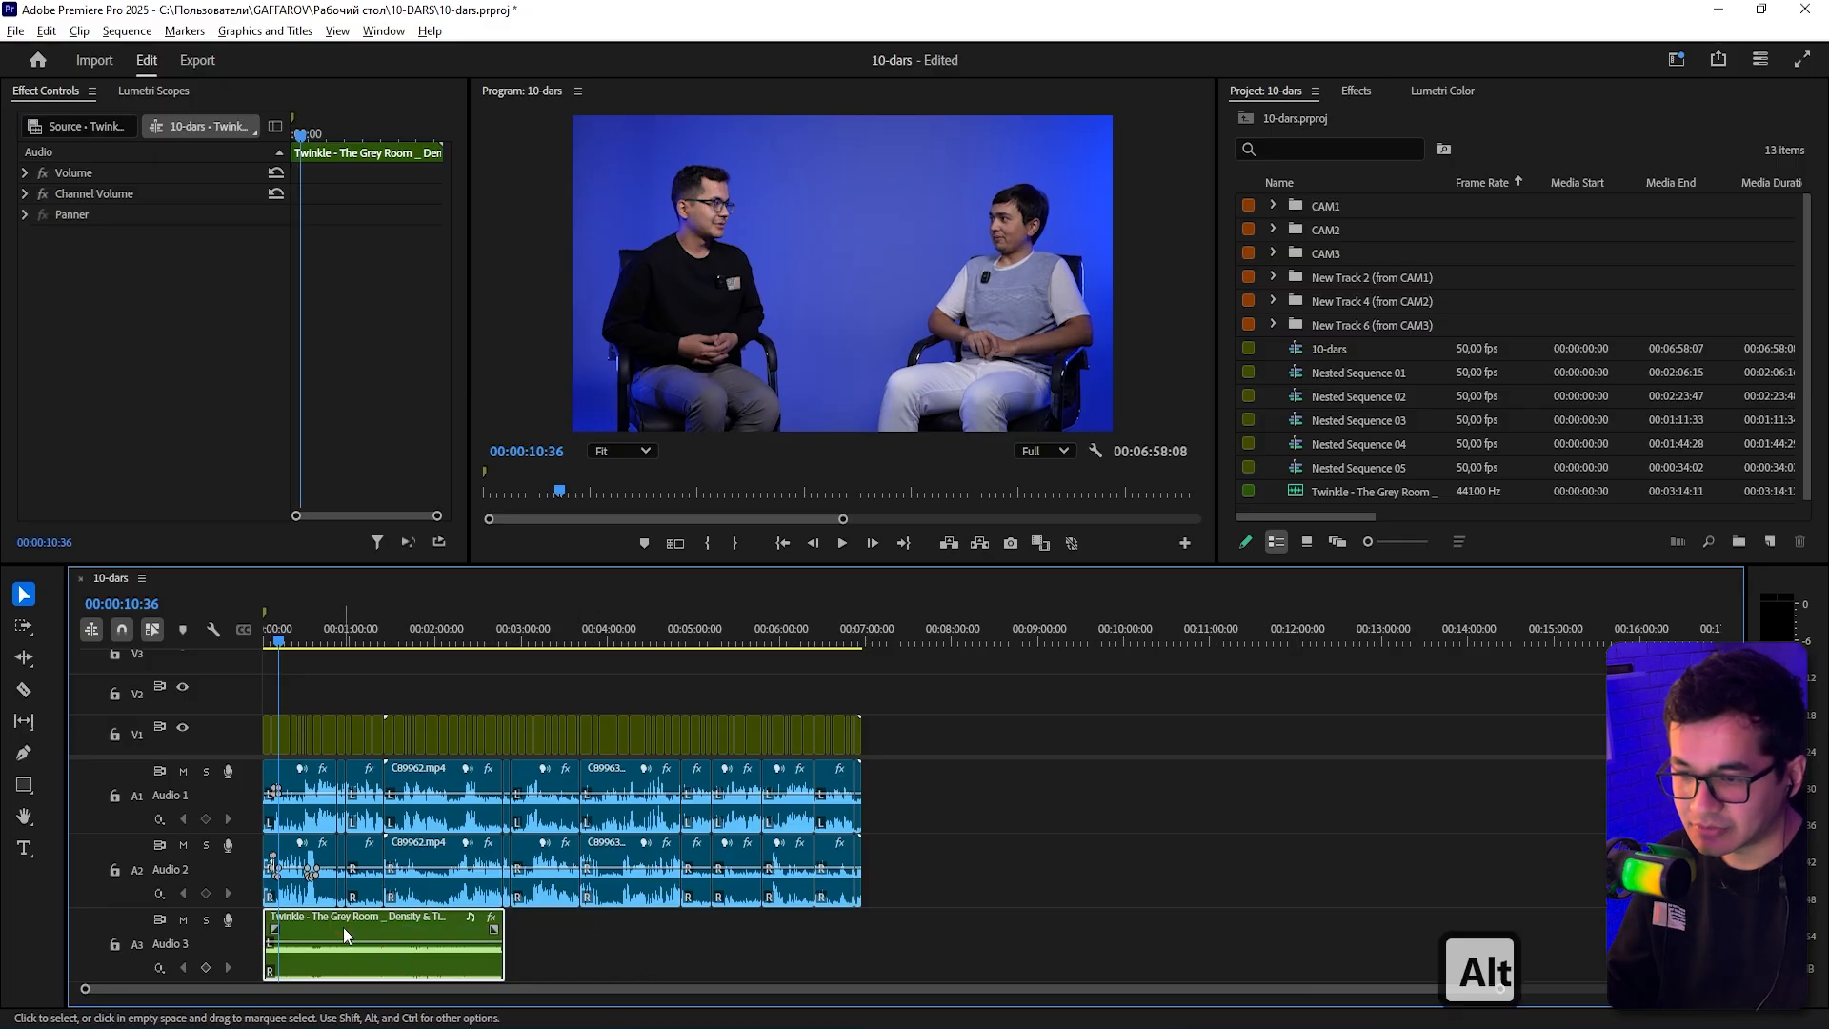
drag(448, 939, 692, 938)
key(s)
key(s)
key(a)
click(748, 640)
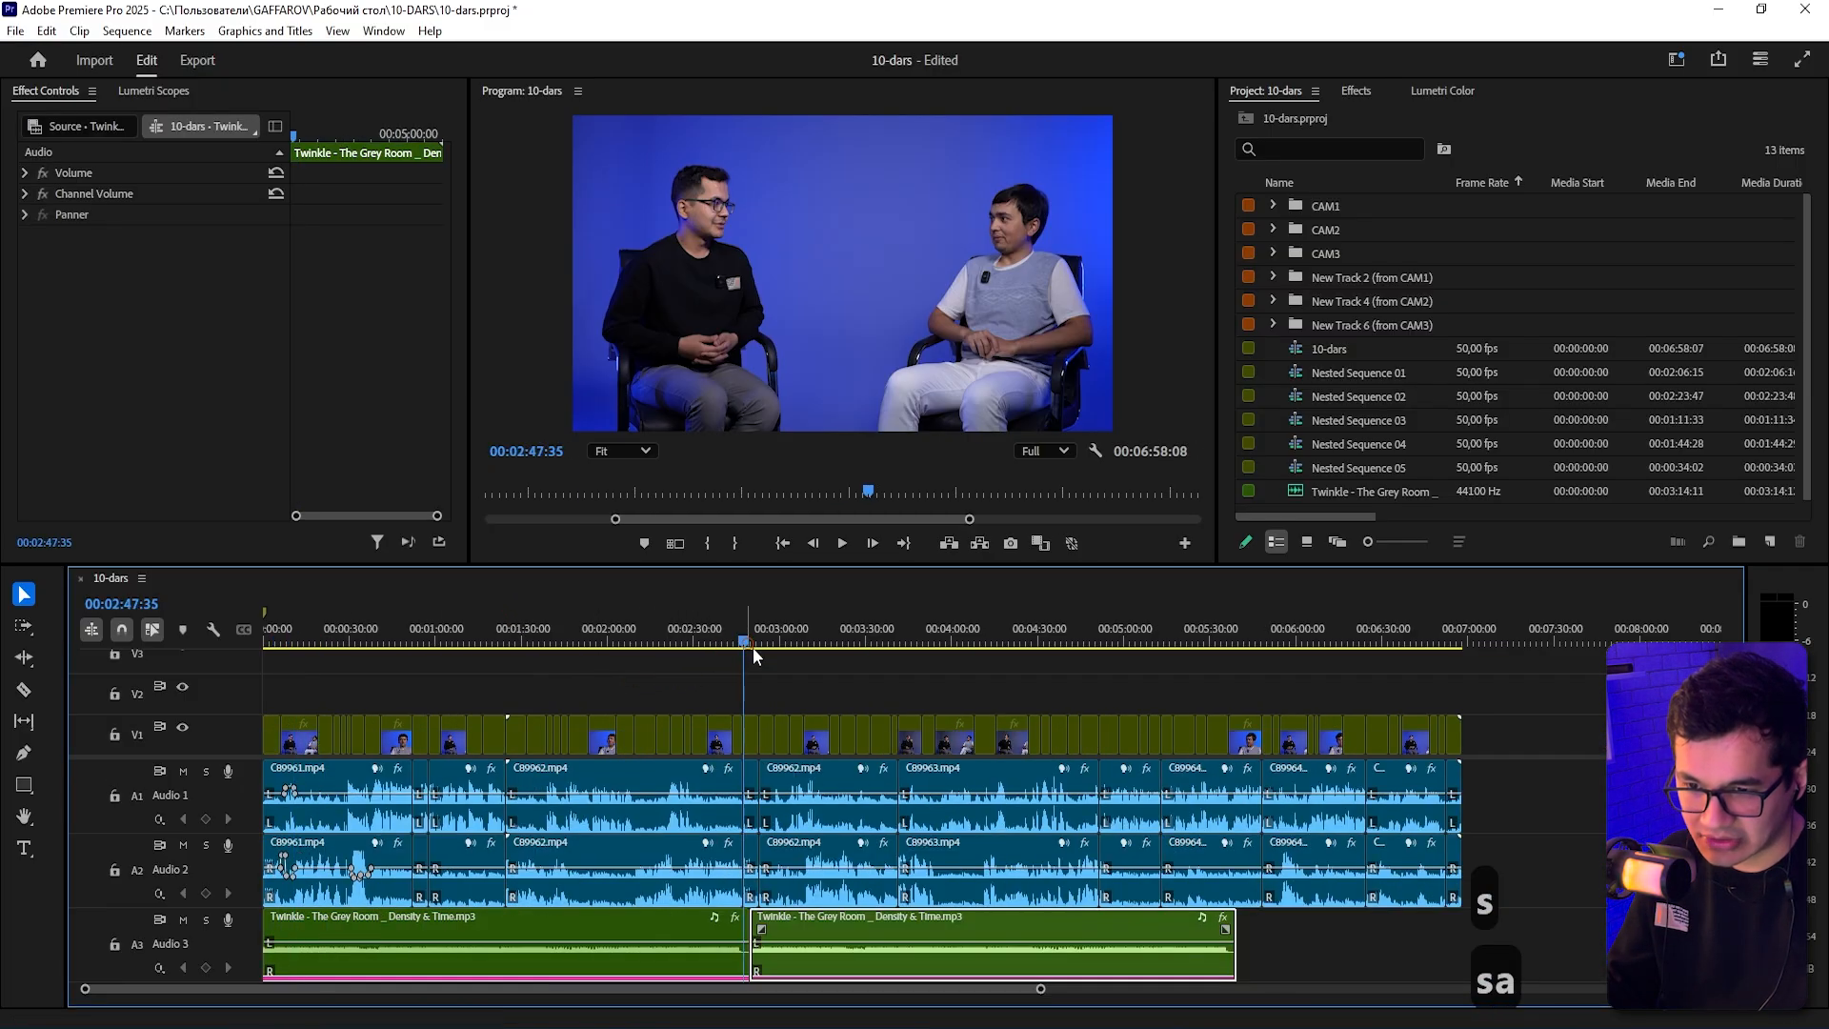
- Shift the copied music clip slightly earlier over the end of the first one and play across the join from about 2:40
key(s)
key(s)
click(916, 640)
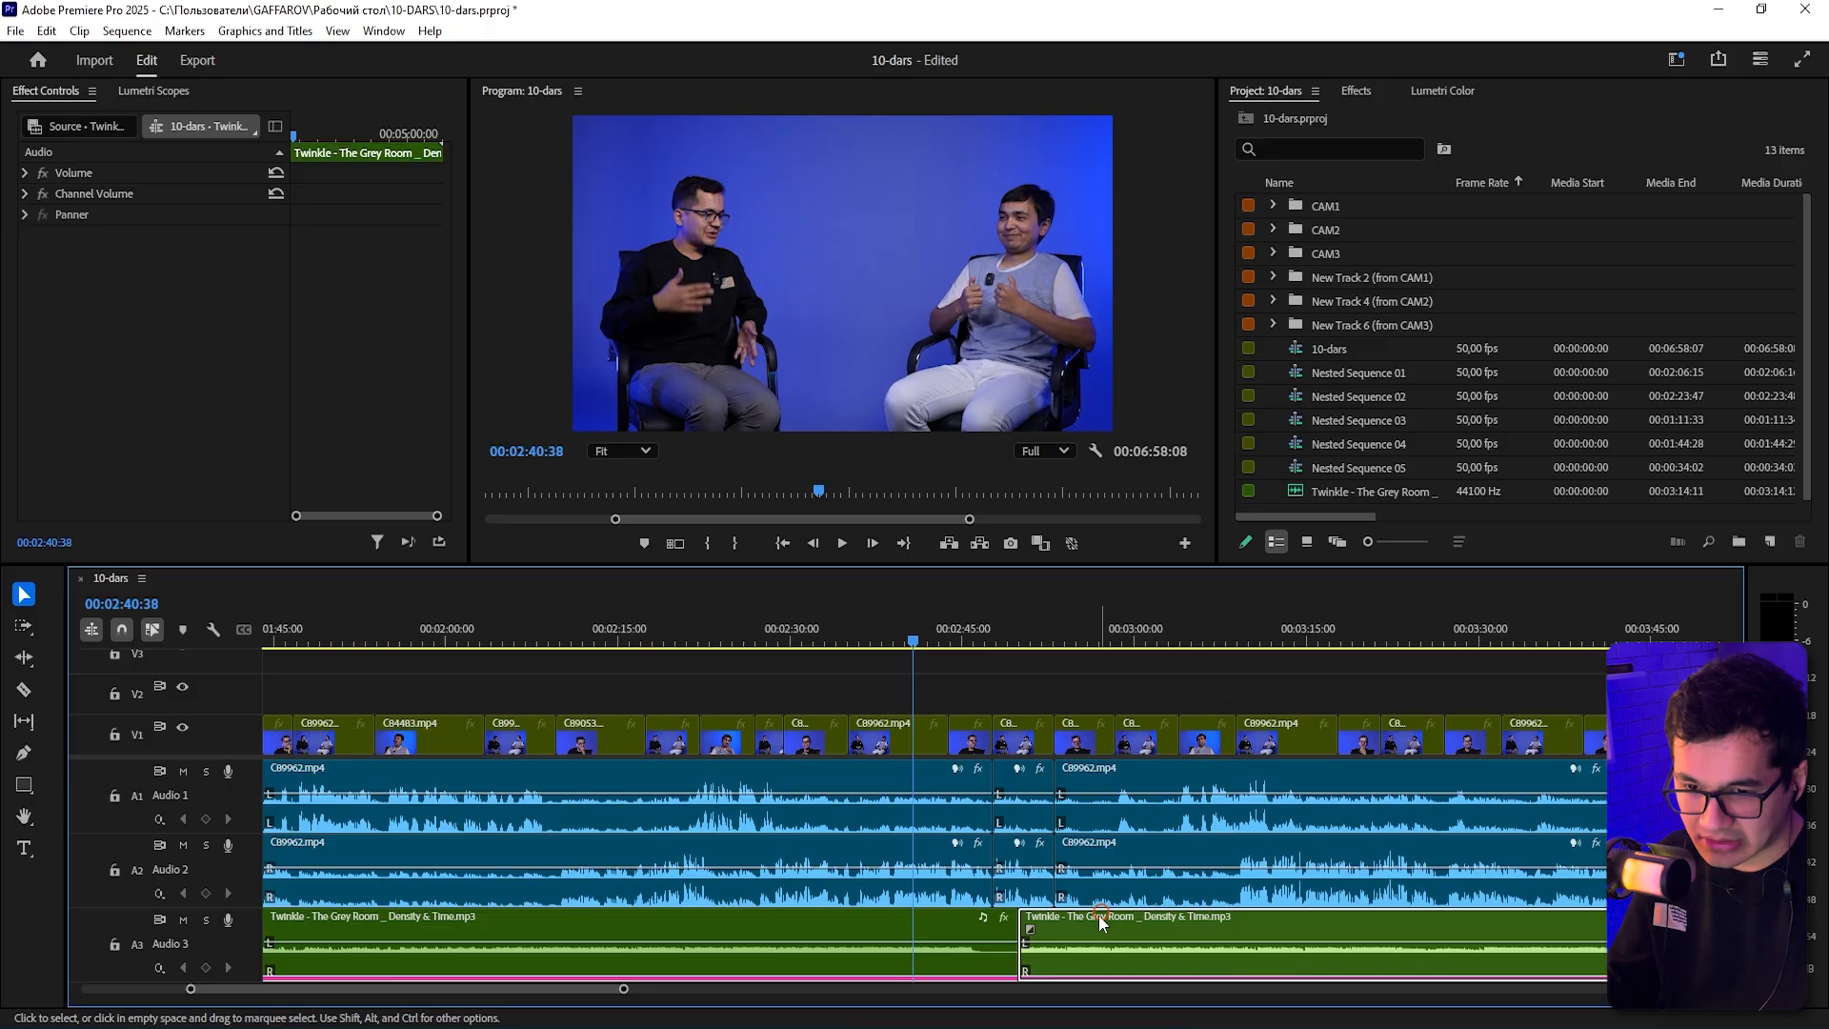
drag(1100, 922, 1030, 939)
key(space)
key(s)
key(s)
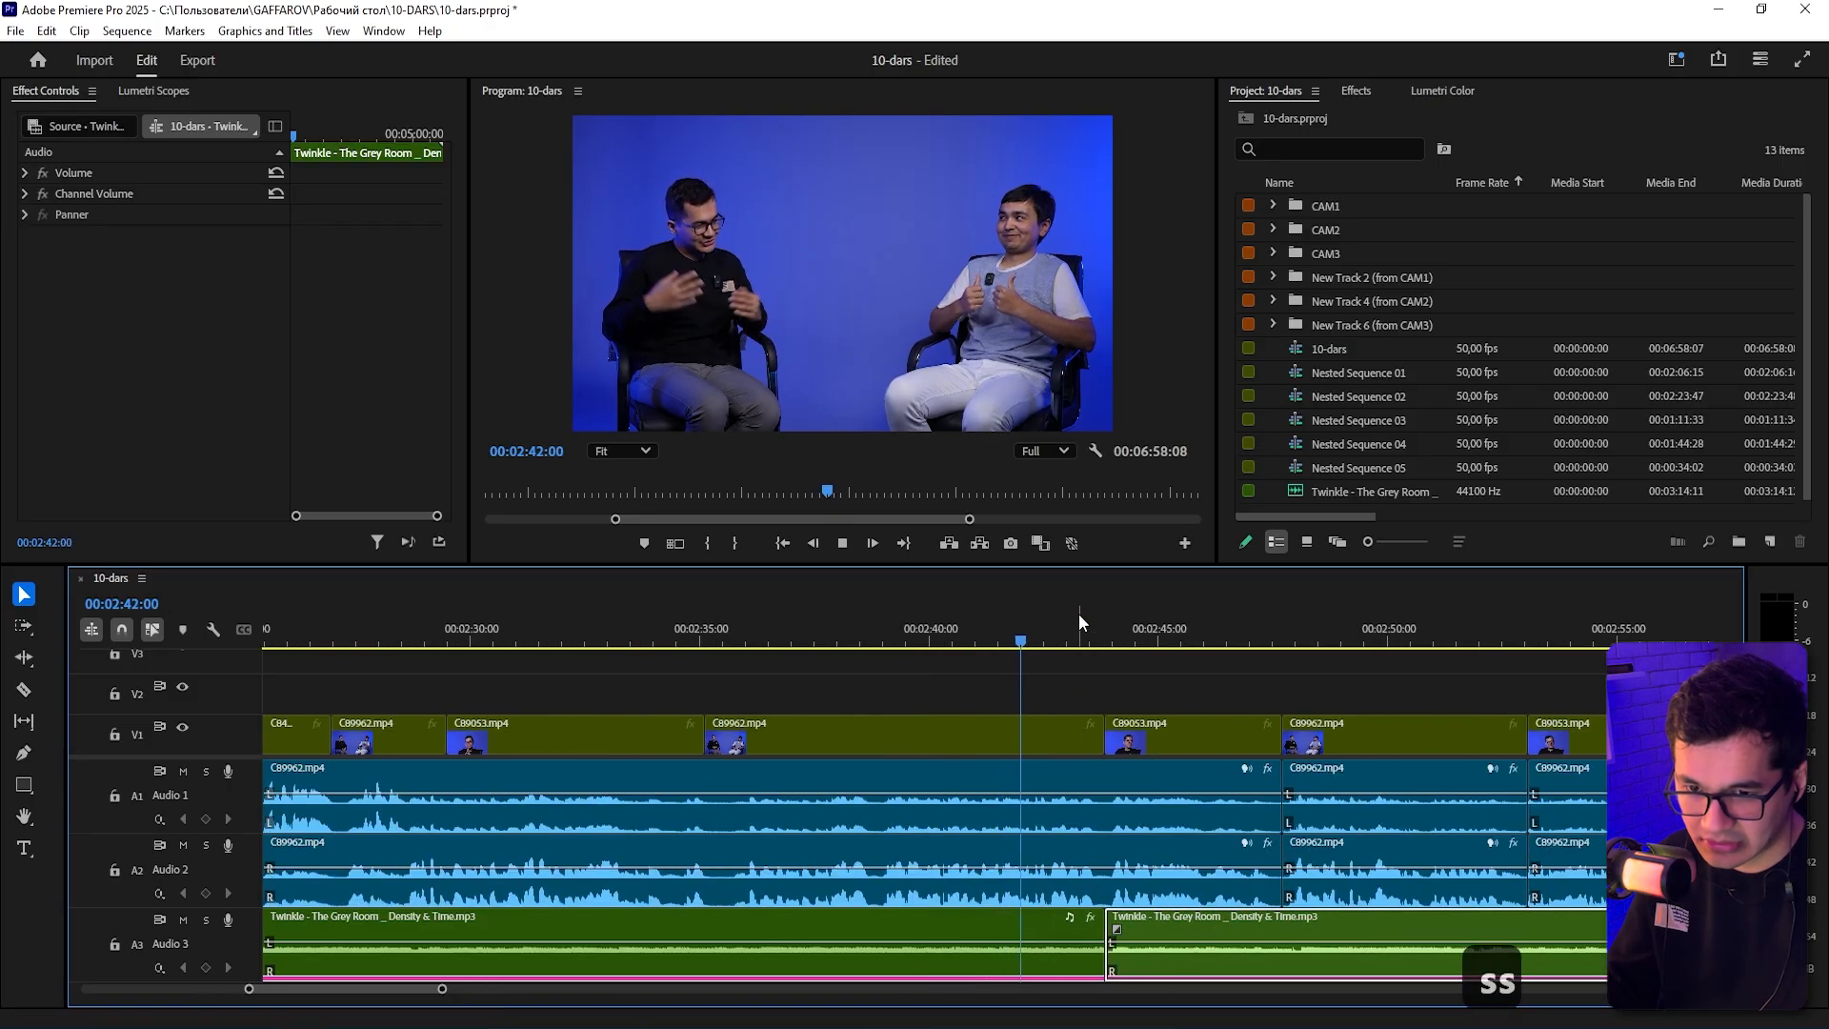
key(space)
key(a)
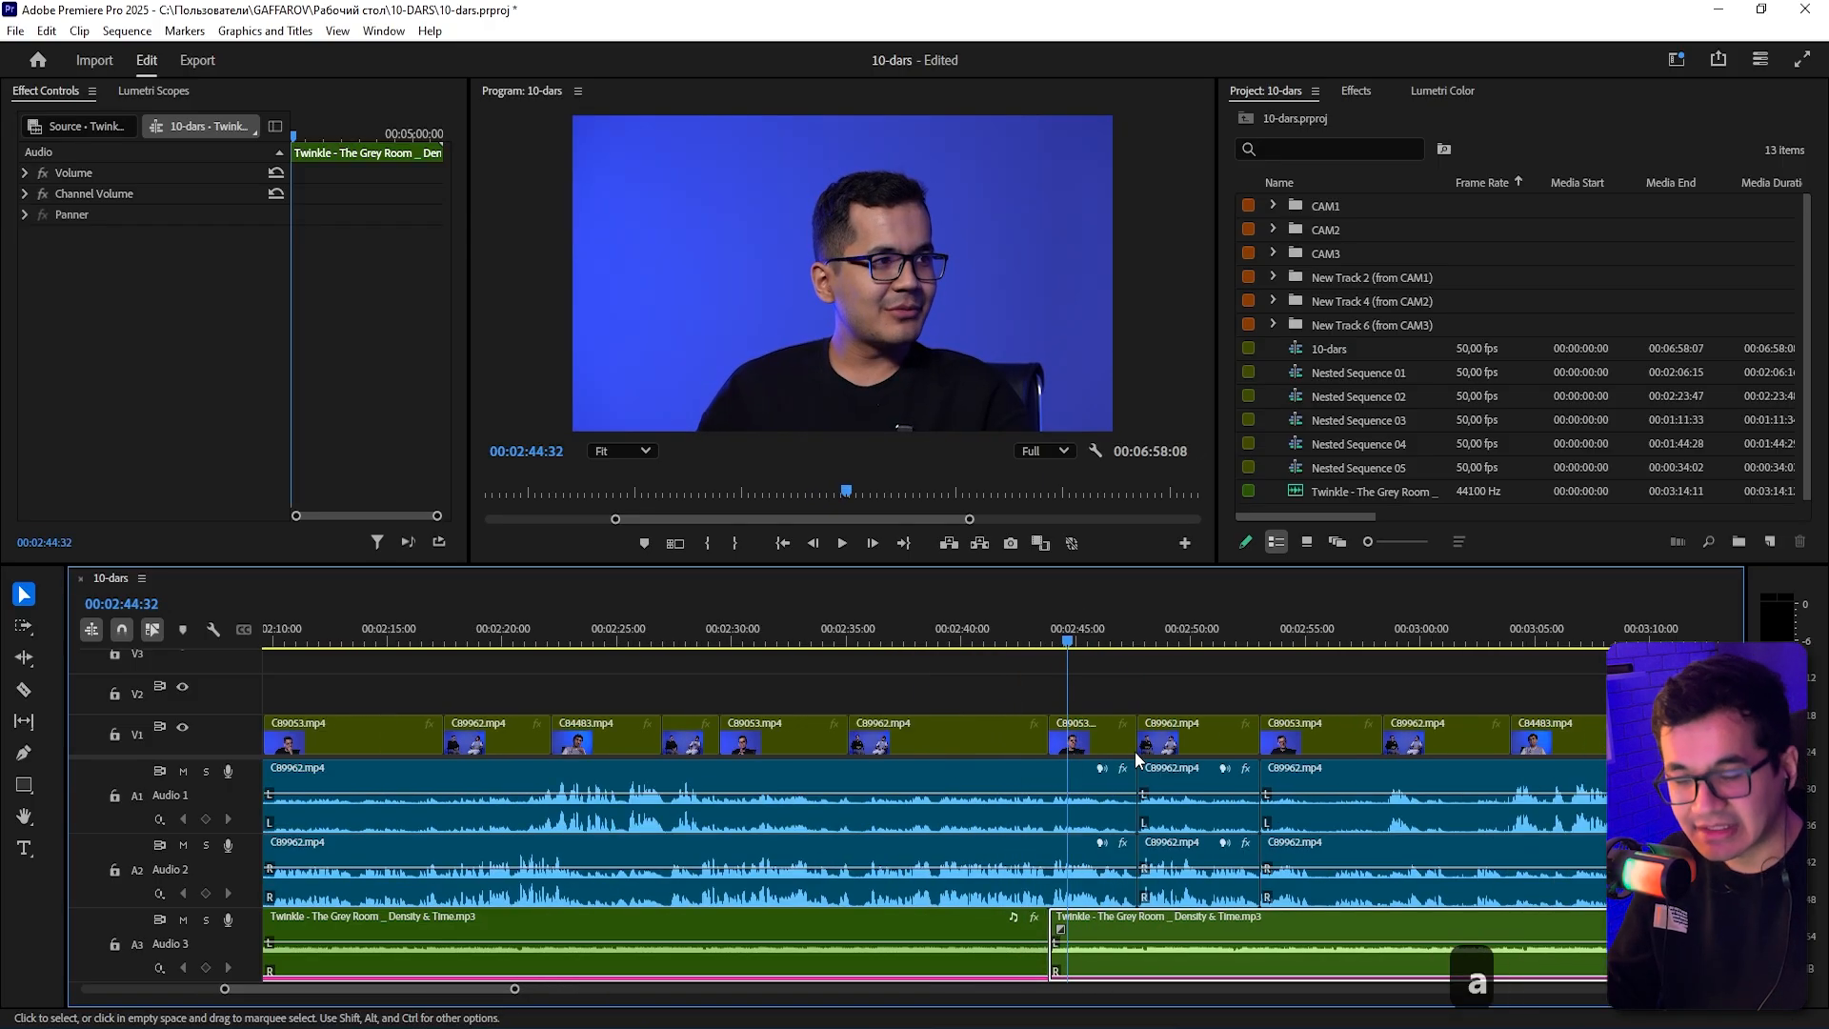
- Delete the duplicated Twinkle music clip from Audio 3
key(a)
key(a)
key(a)
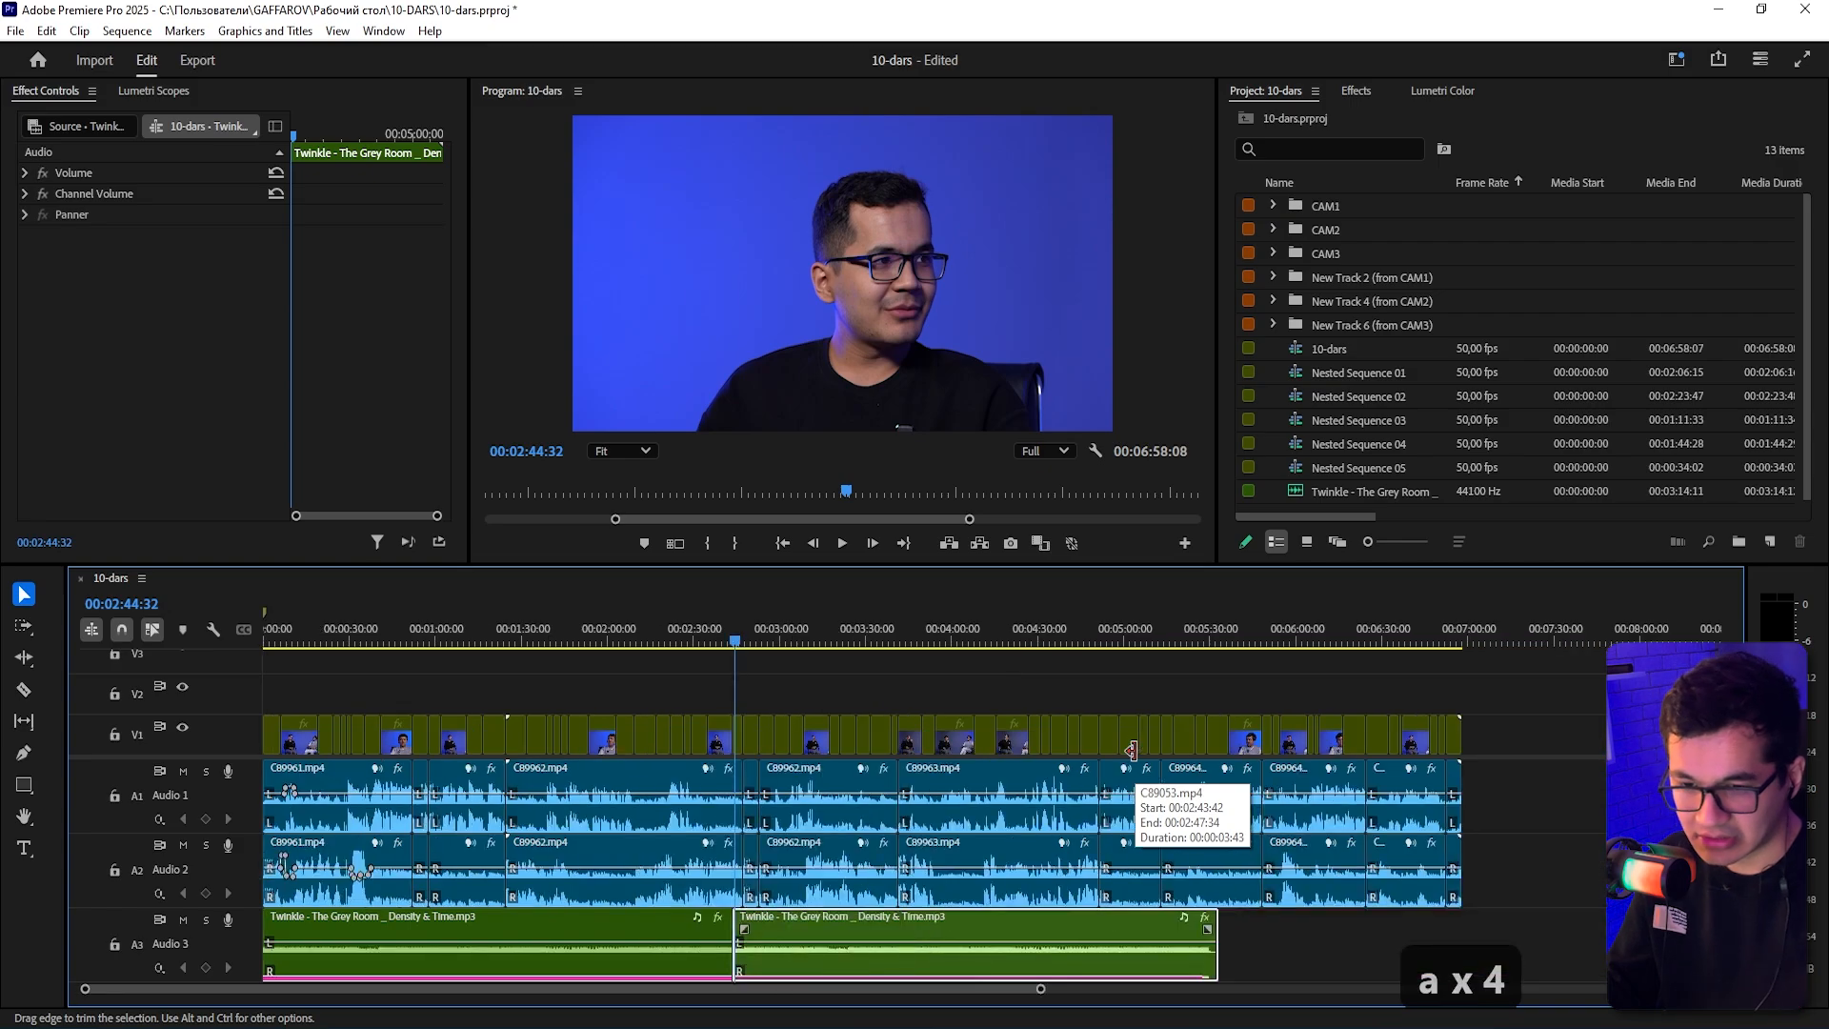
key(a)
key(Delete)
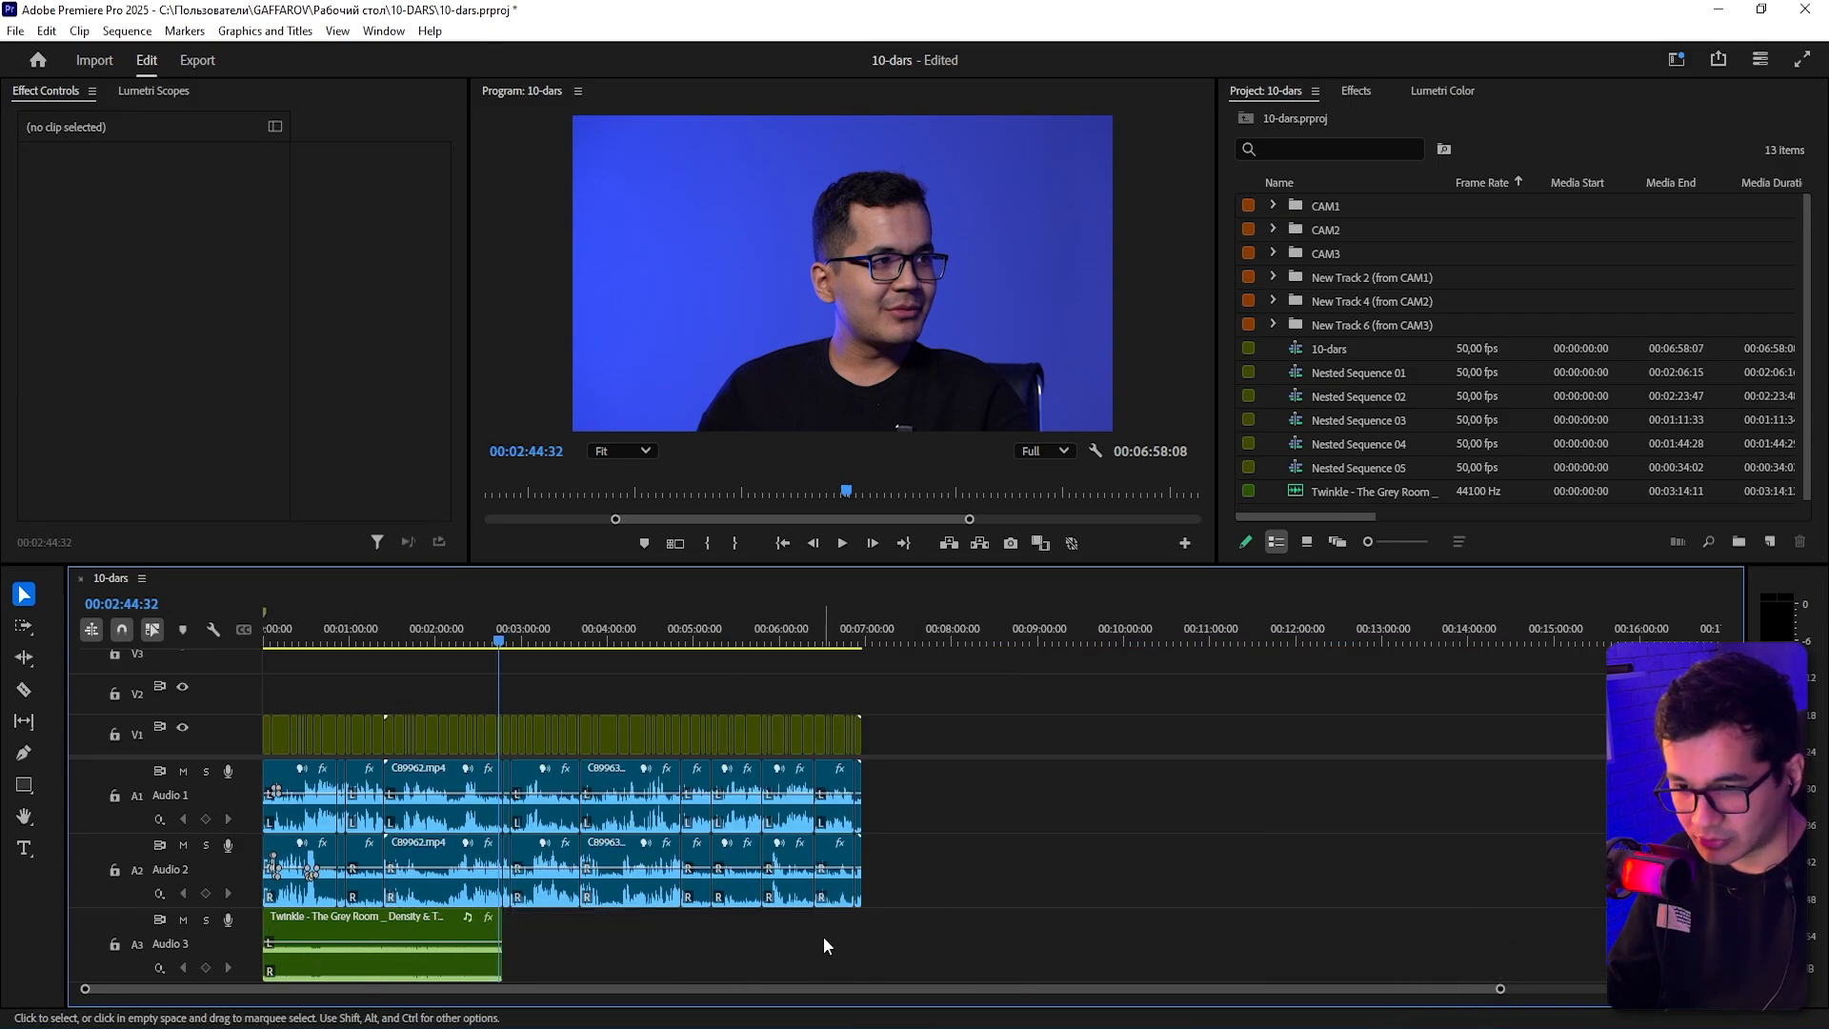
- Extend the Twinkle music clip with the Remix Tool to the end of the video at about 6:58
click(354, 970)
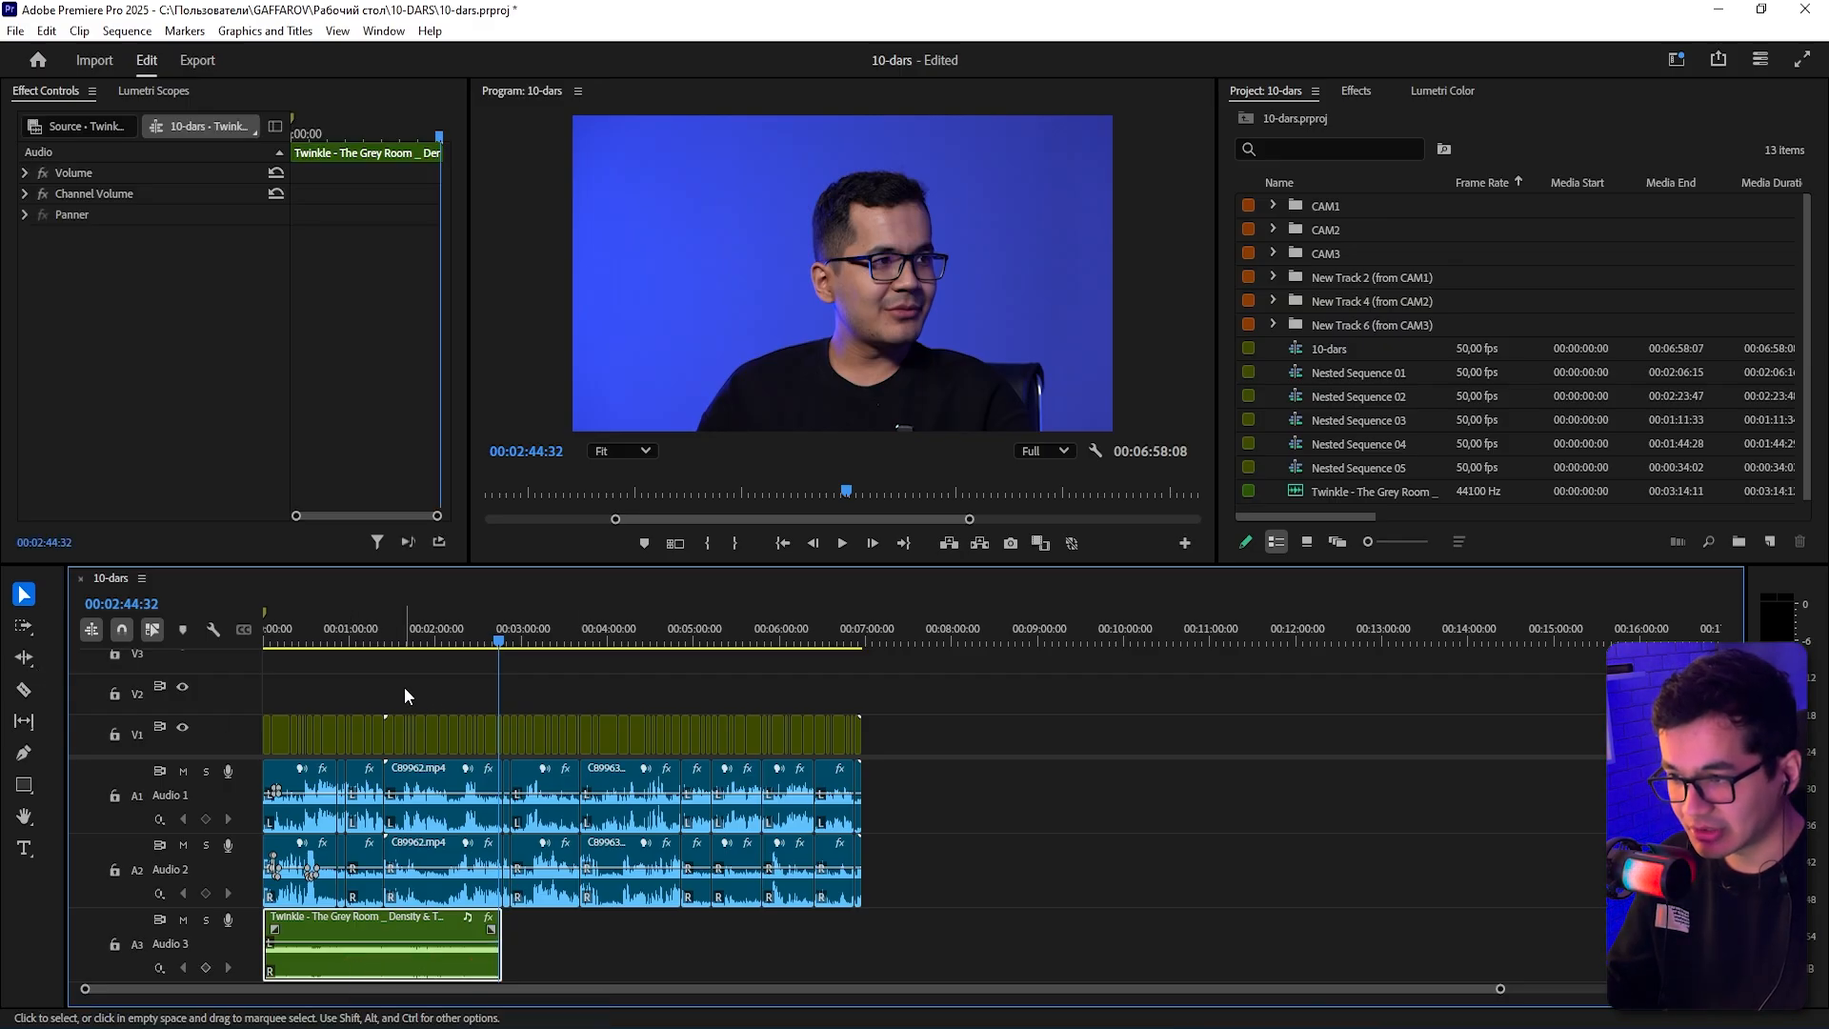
click(34, 672)
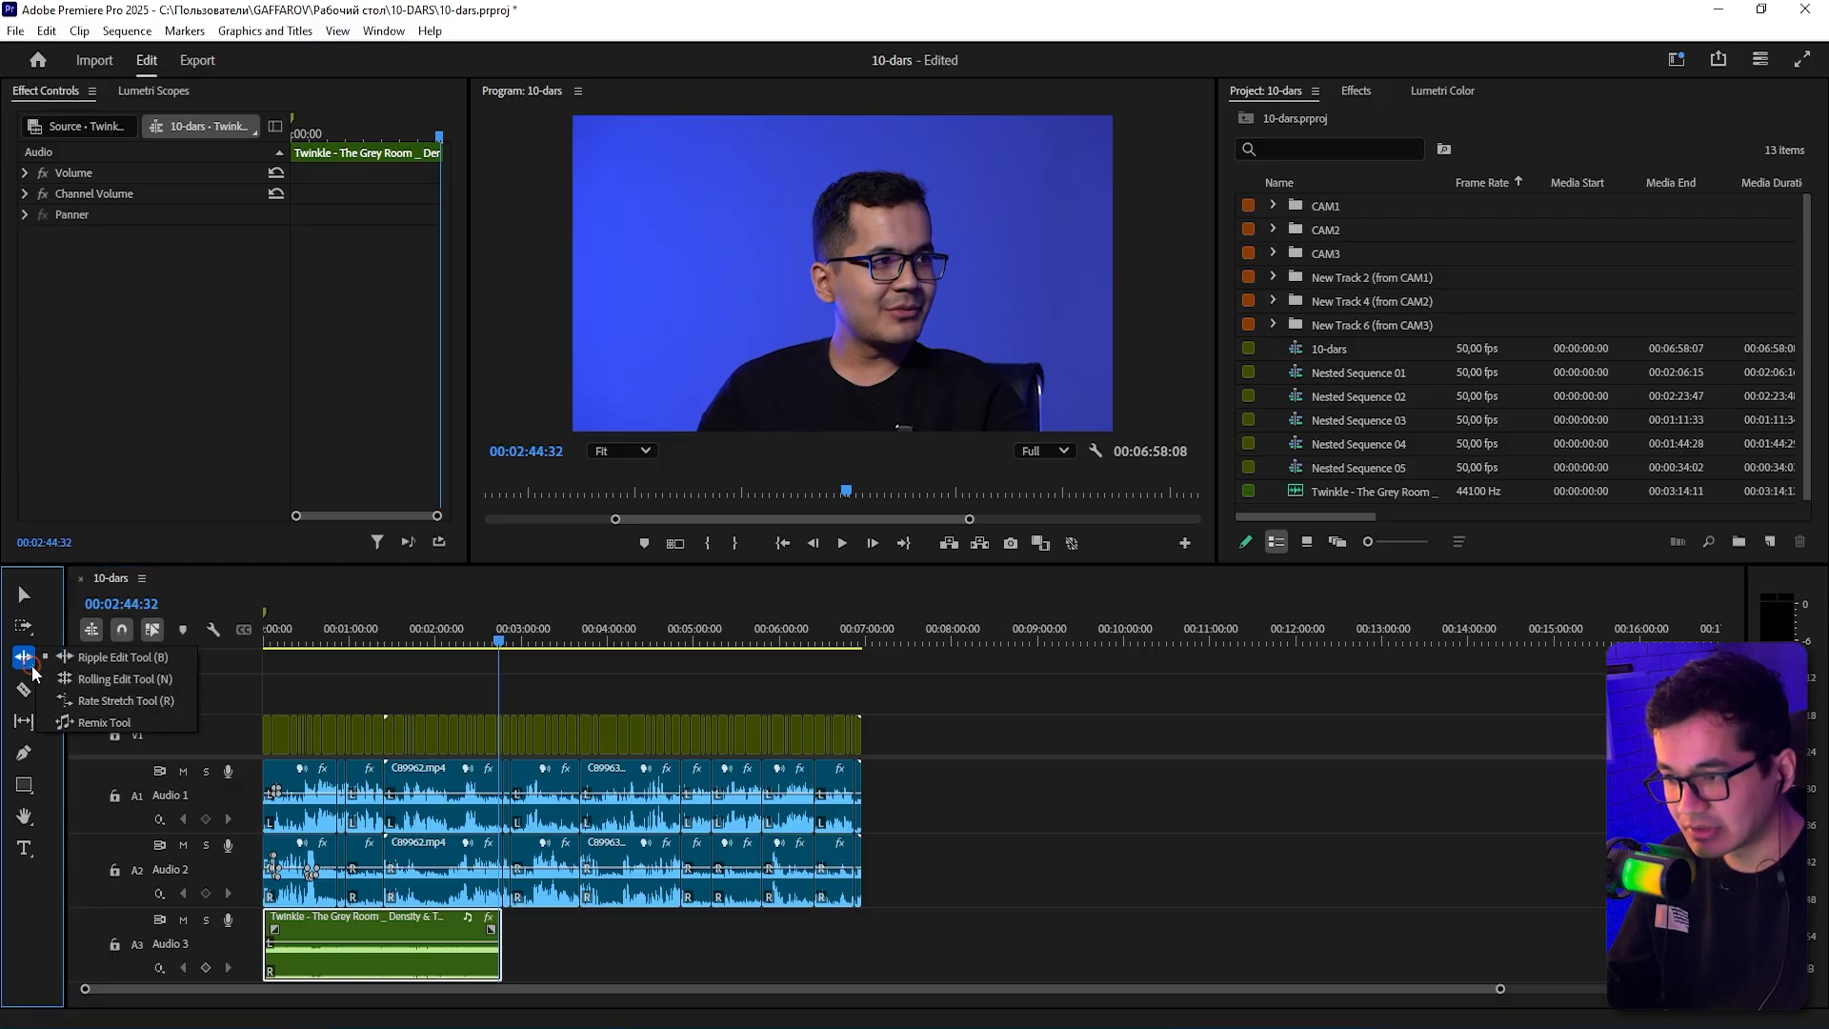
click(66, 726)
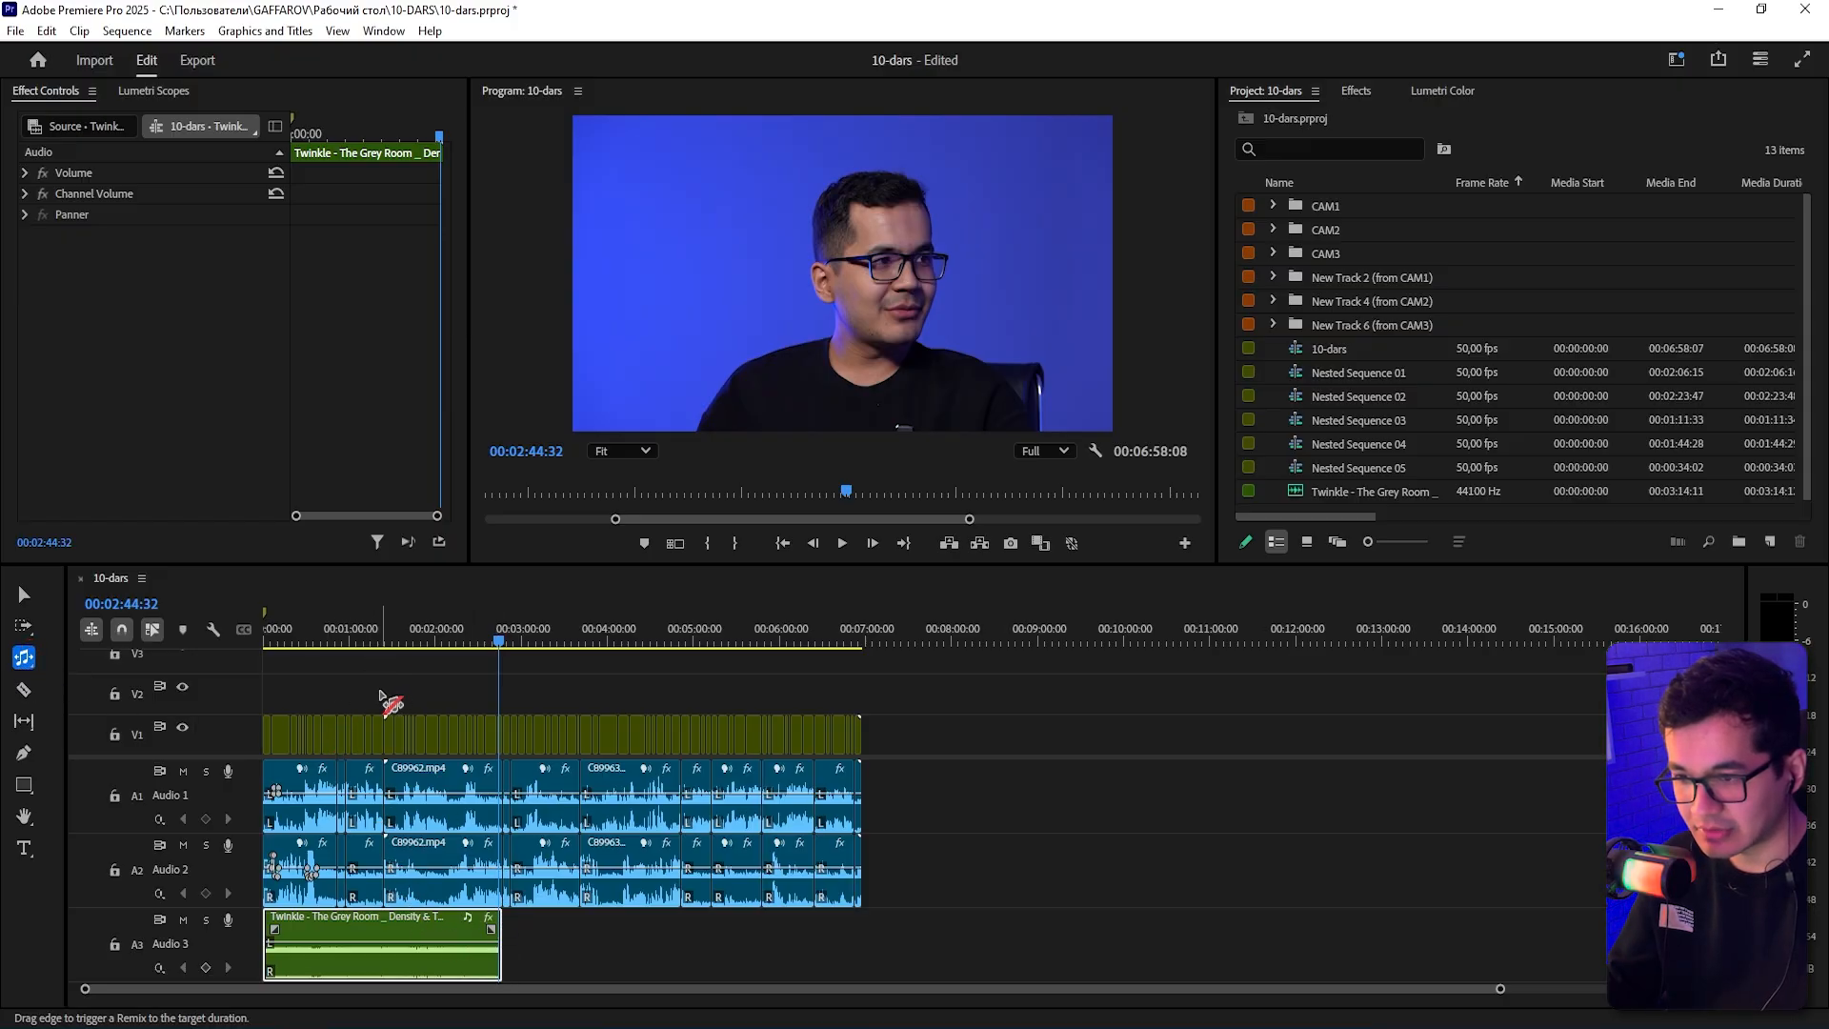
key(s)
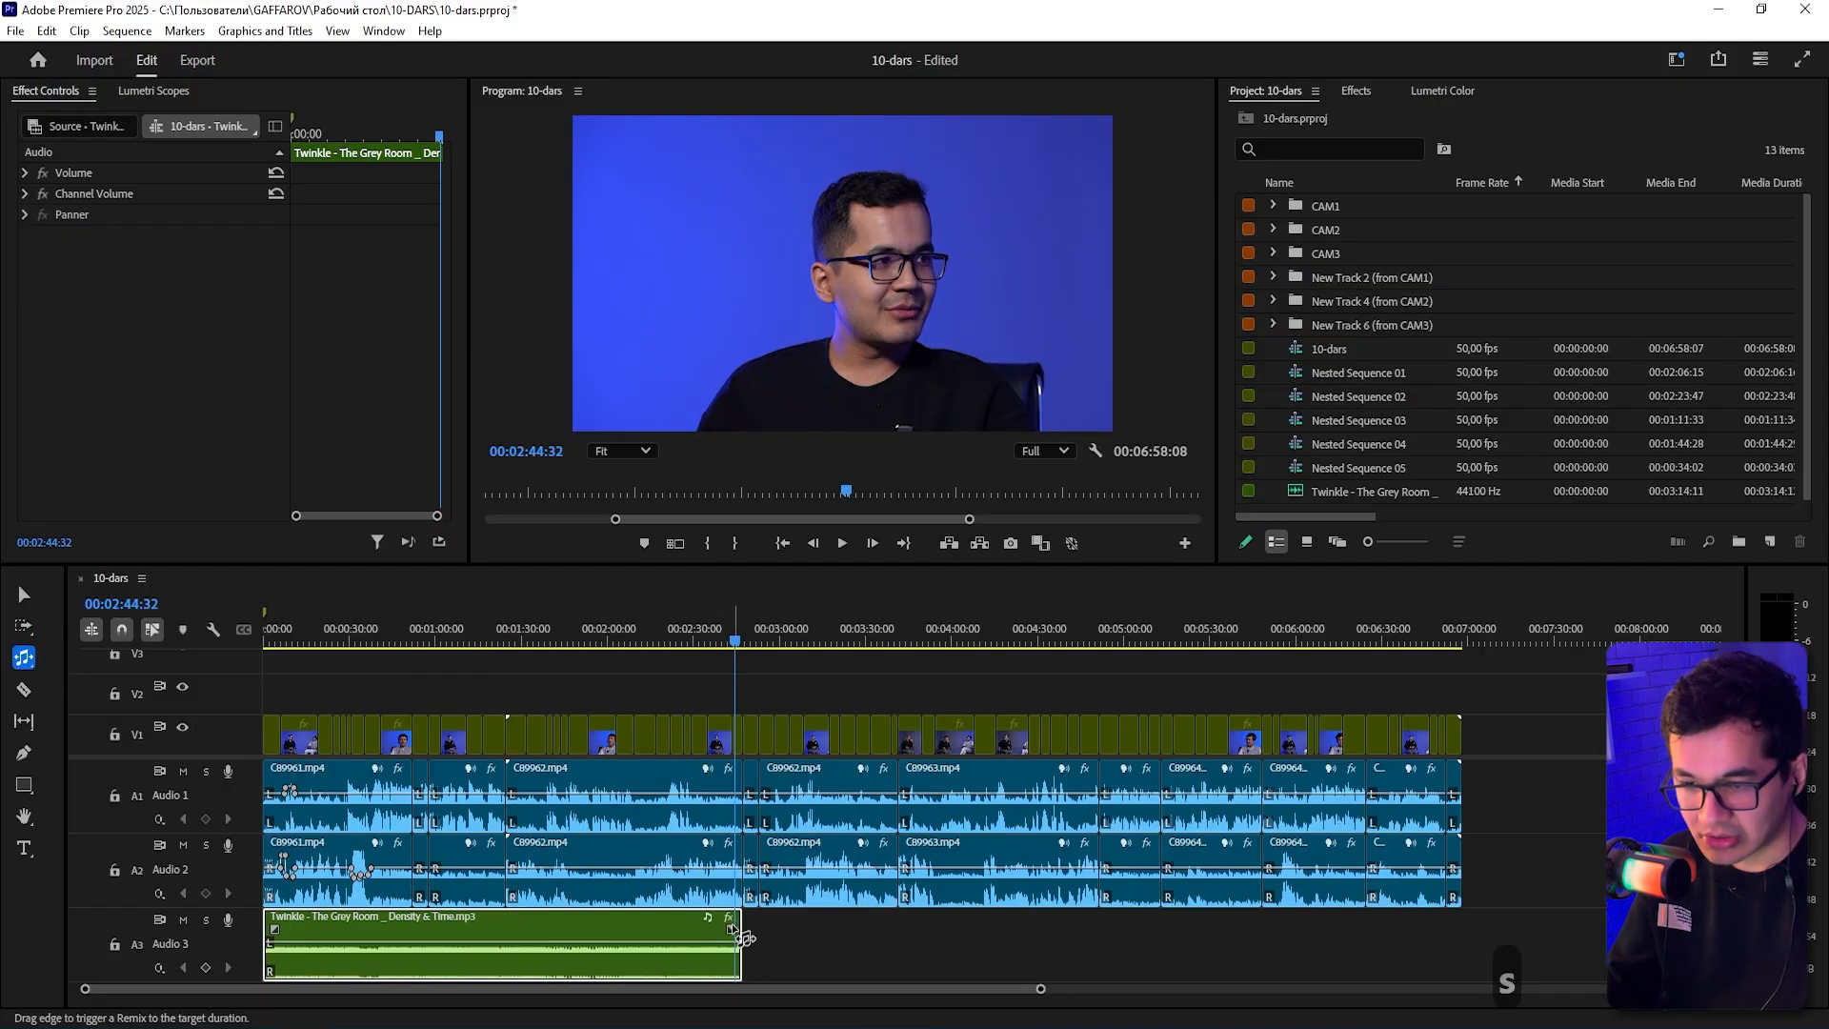
drag(746, 938, 1467, 944)
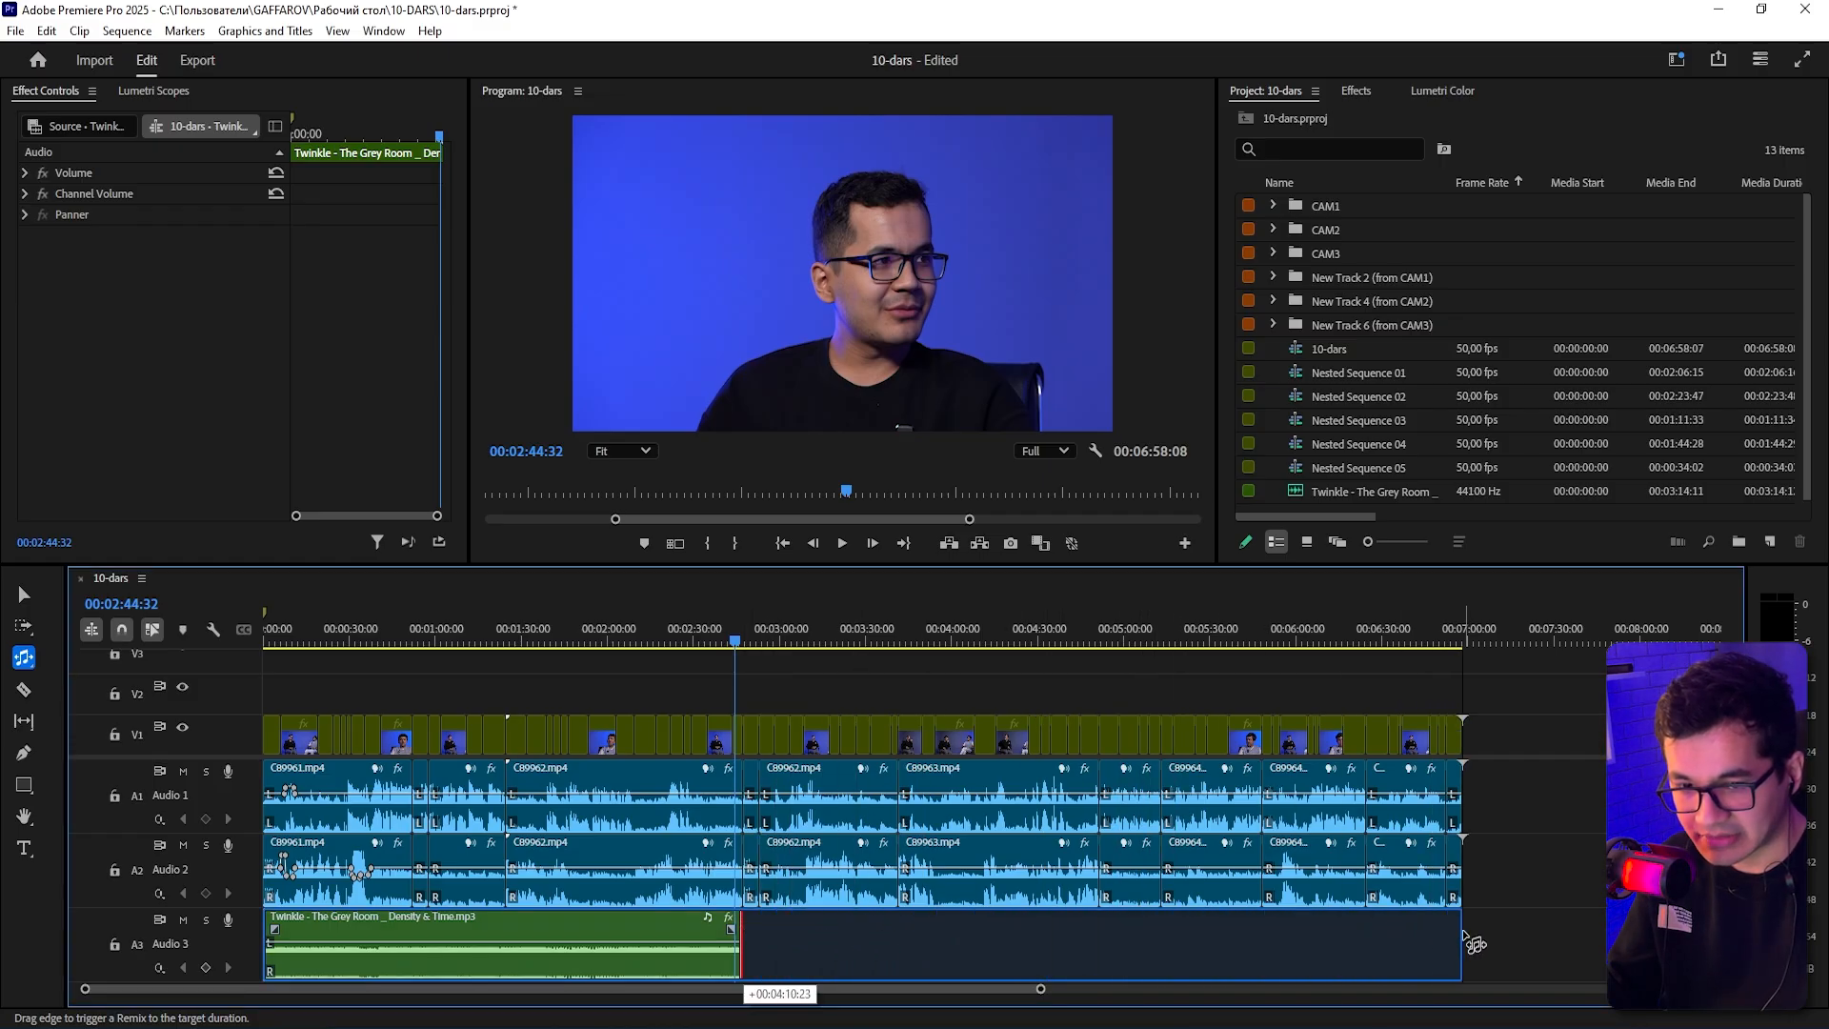
drag(1467, 941, 1468, 941)
key(a)
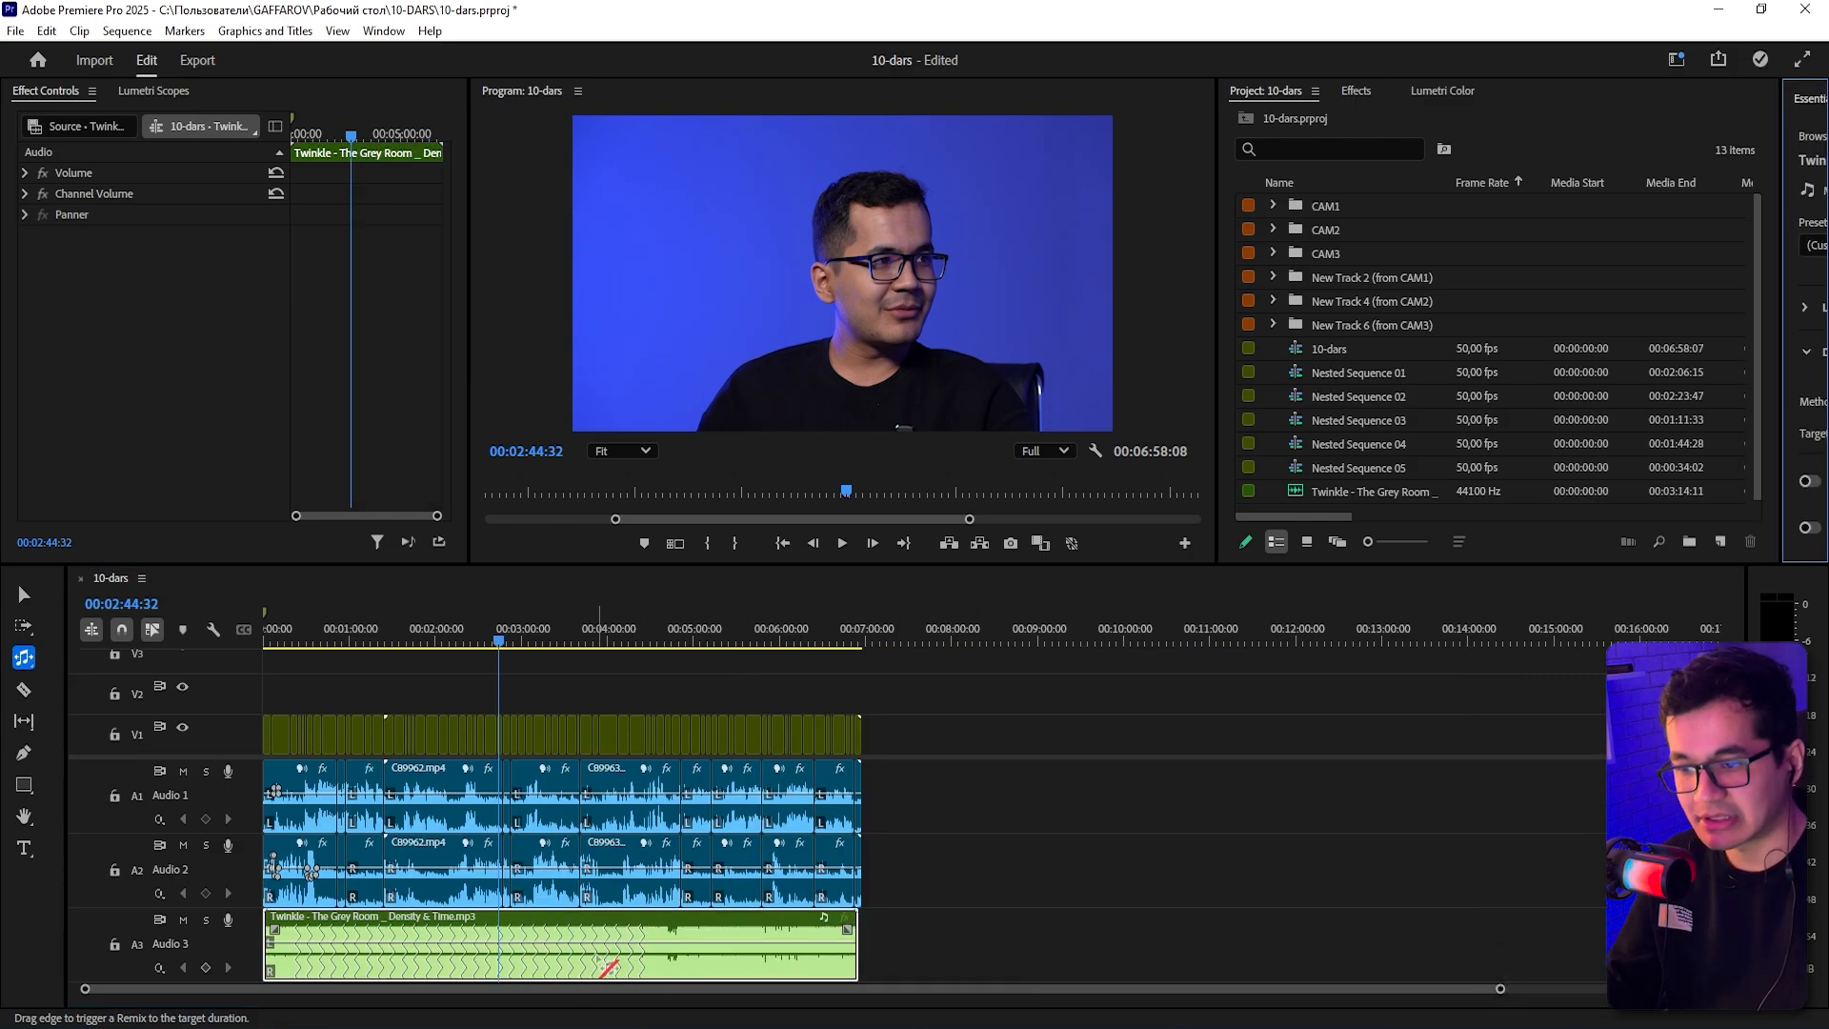
- Open the Essential Sound settings of the first C89961.mp4 dialogue clip on Audio 2
key(s)
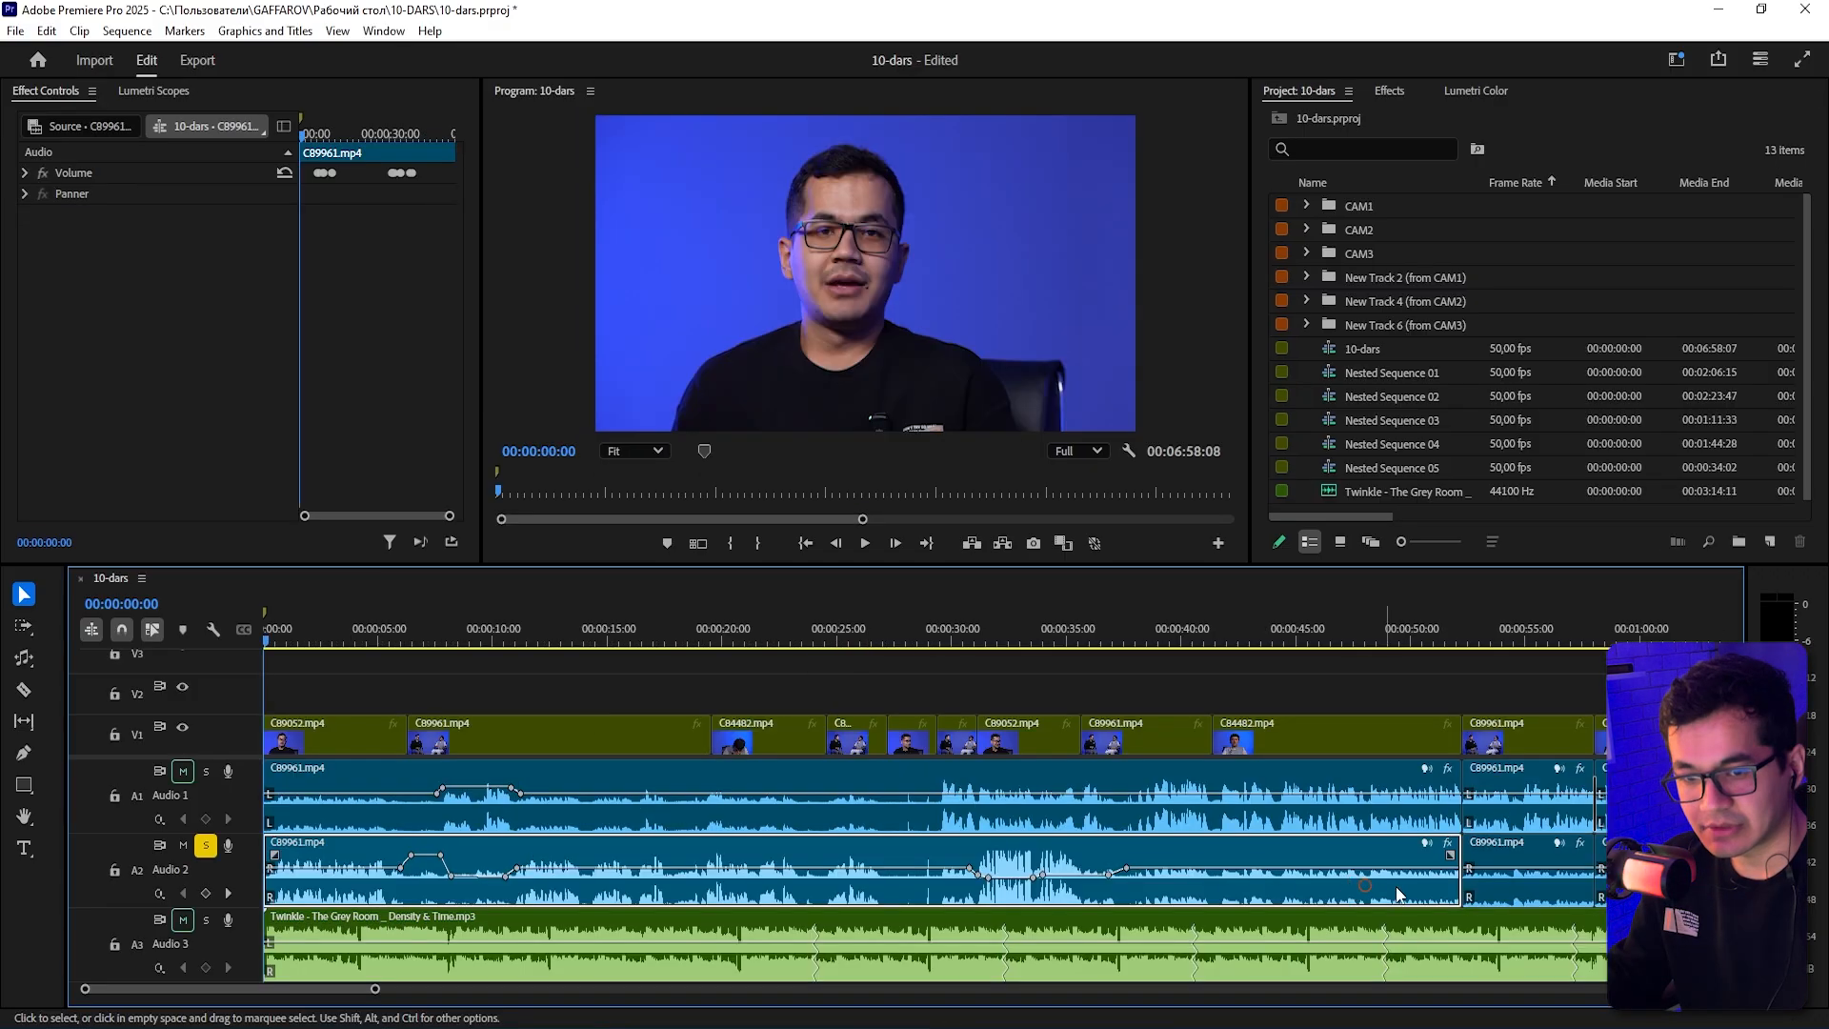
click(1428, 846)
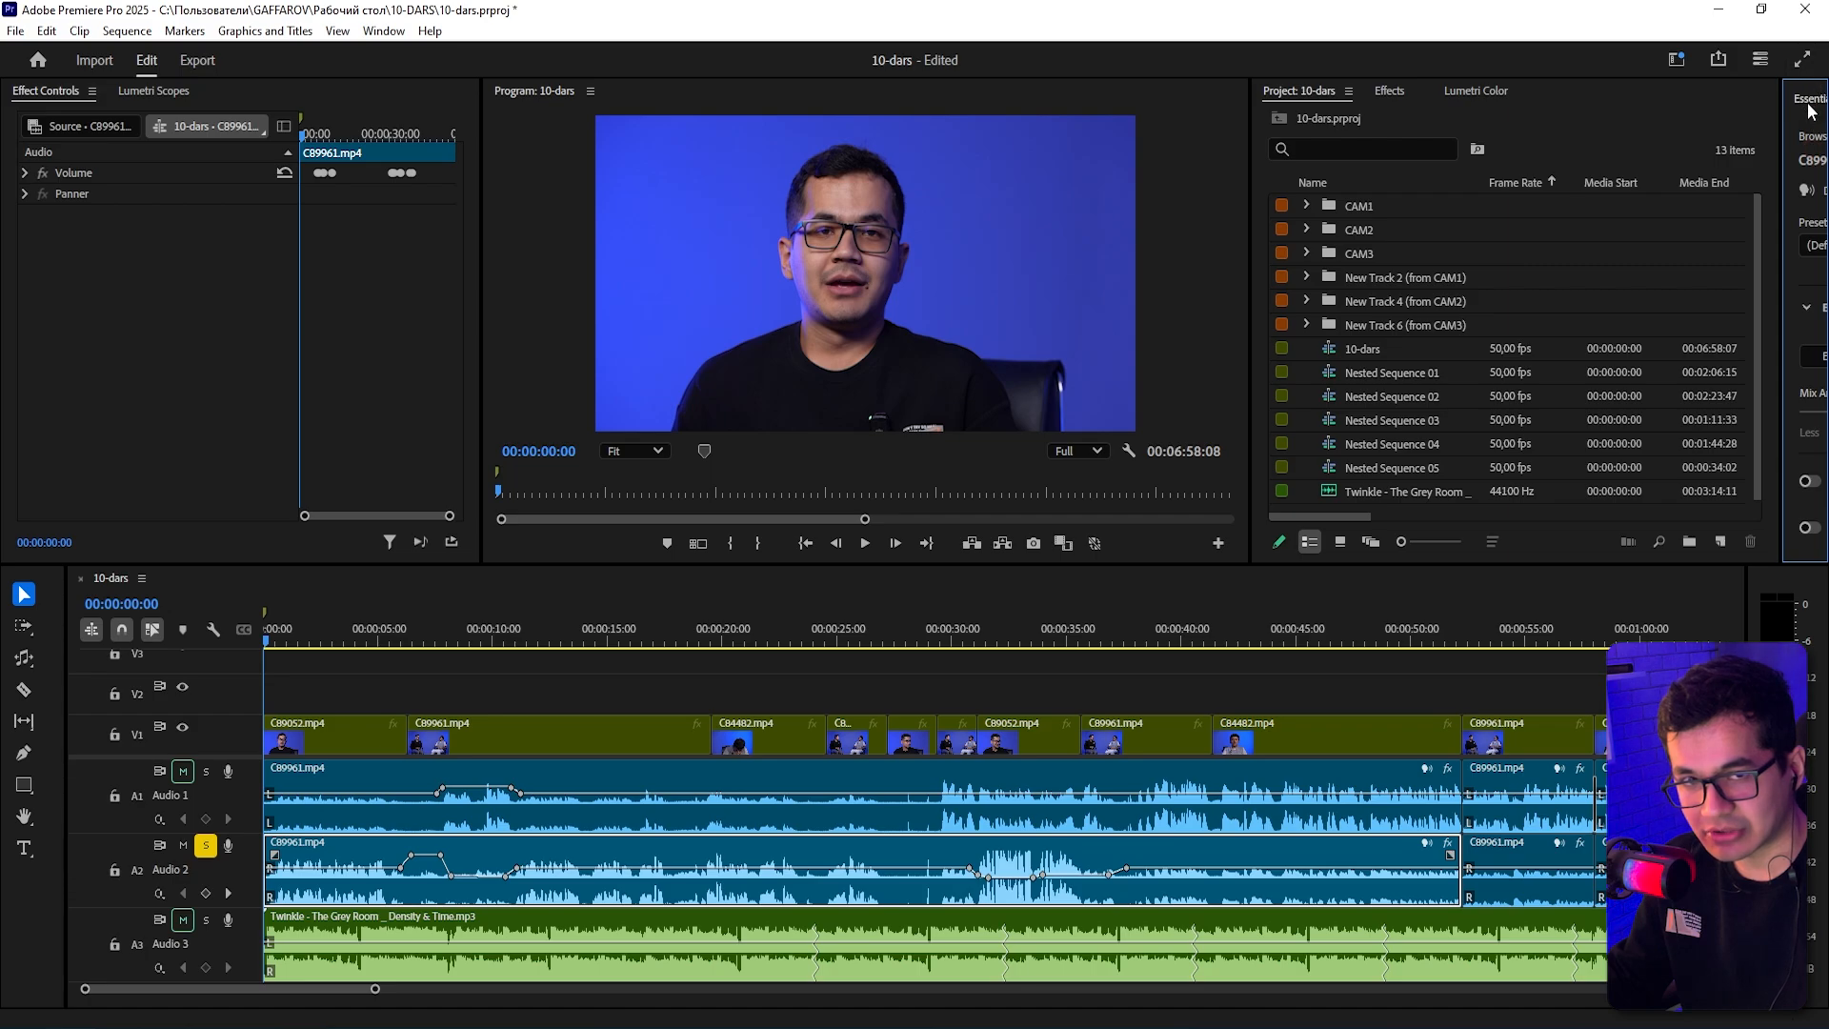
- Dock the Essential Sound panel beside Effects and run Enhance Speech on the selected C89961.mp4 dialogue clip
drag(1801, 100, 1550, 101)
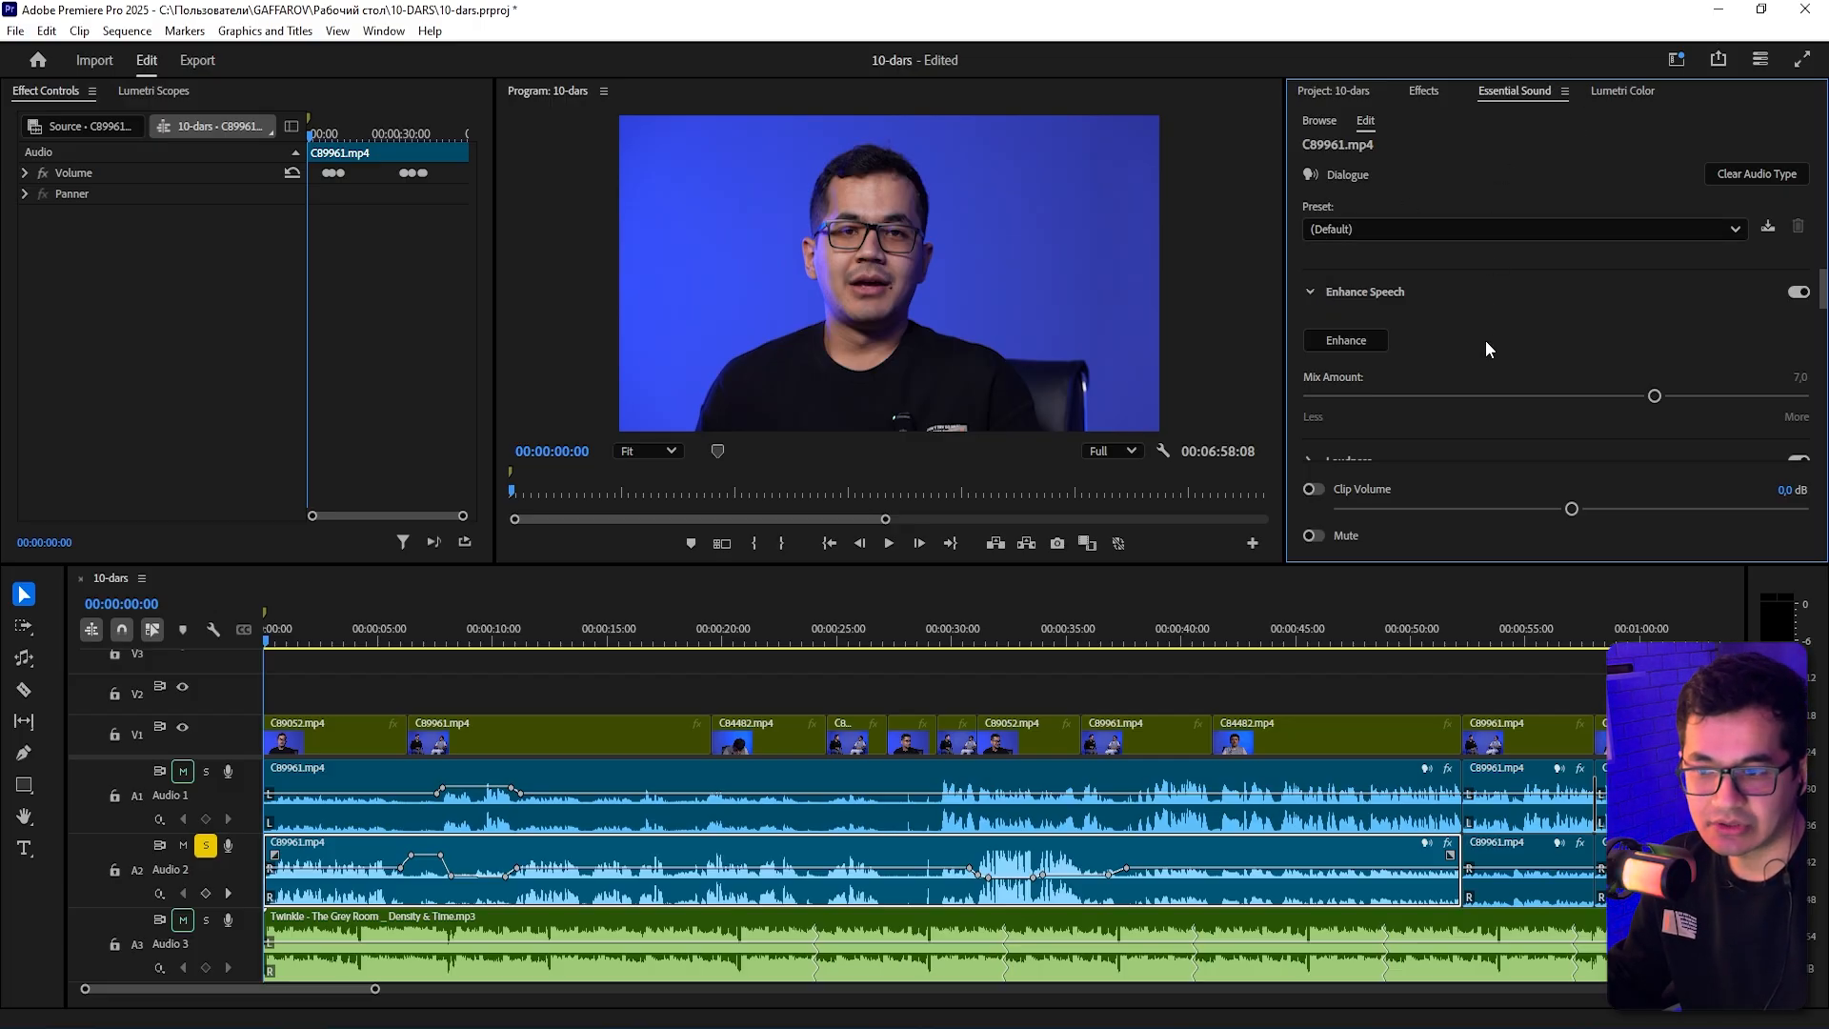
click(1369, 346)
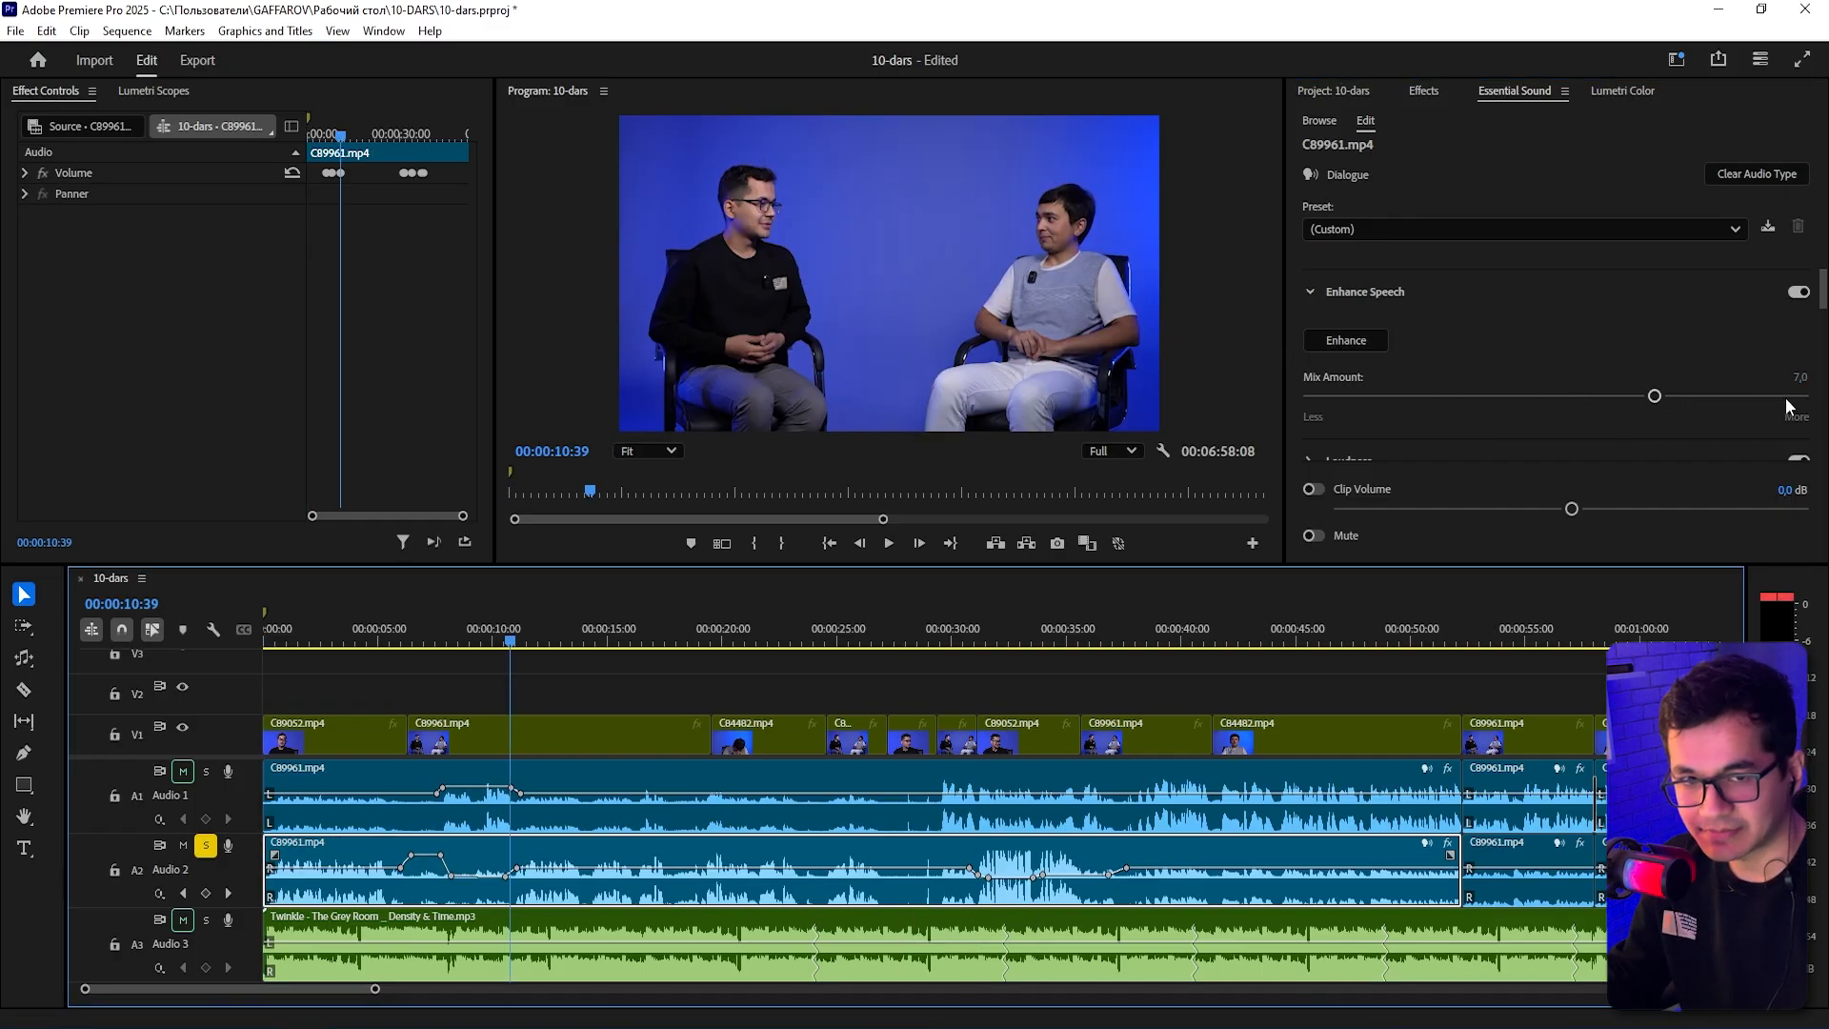
click(1340, 343)
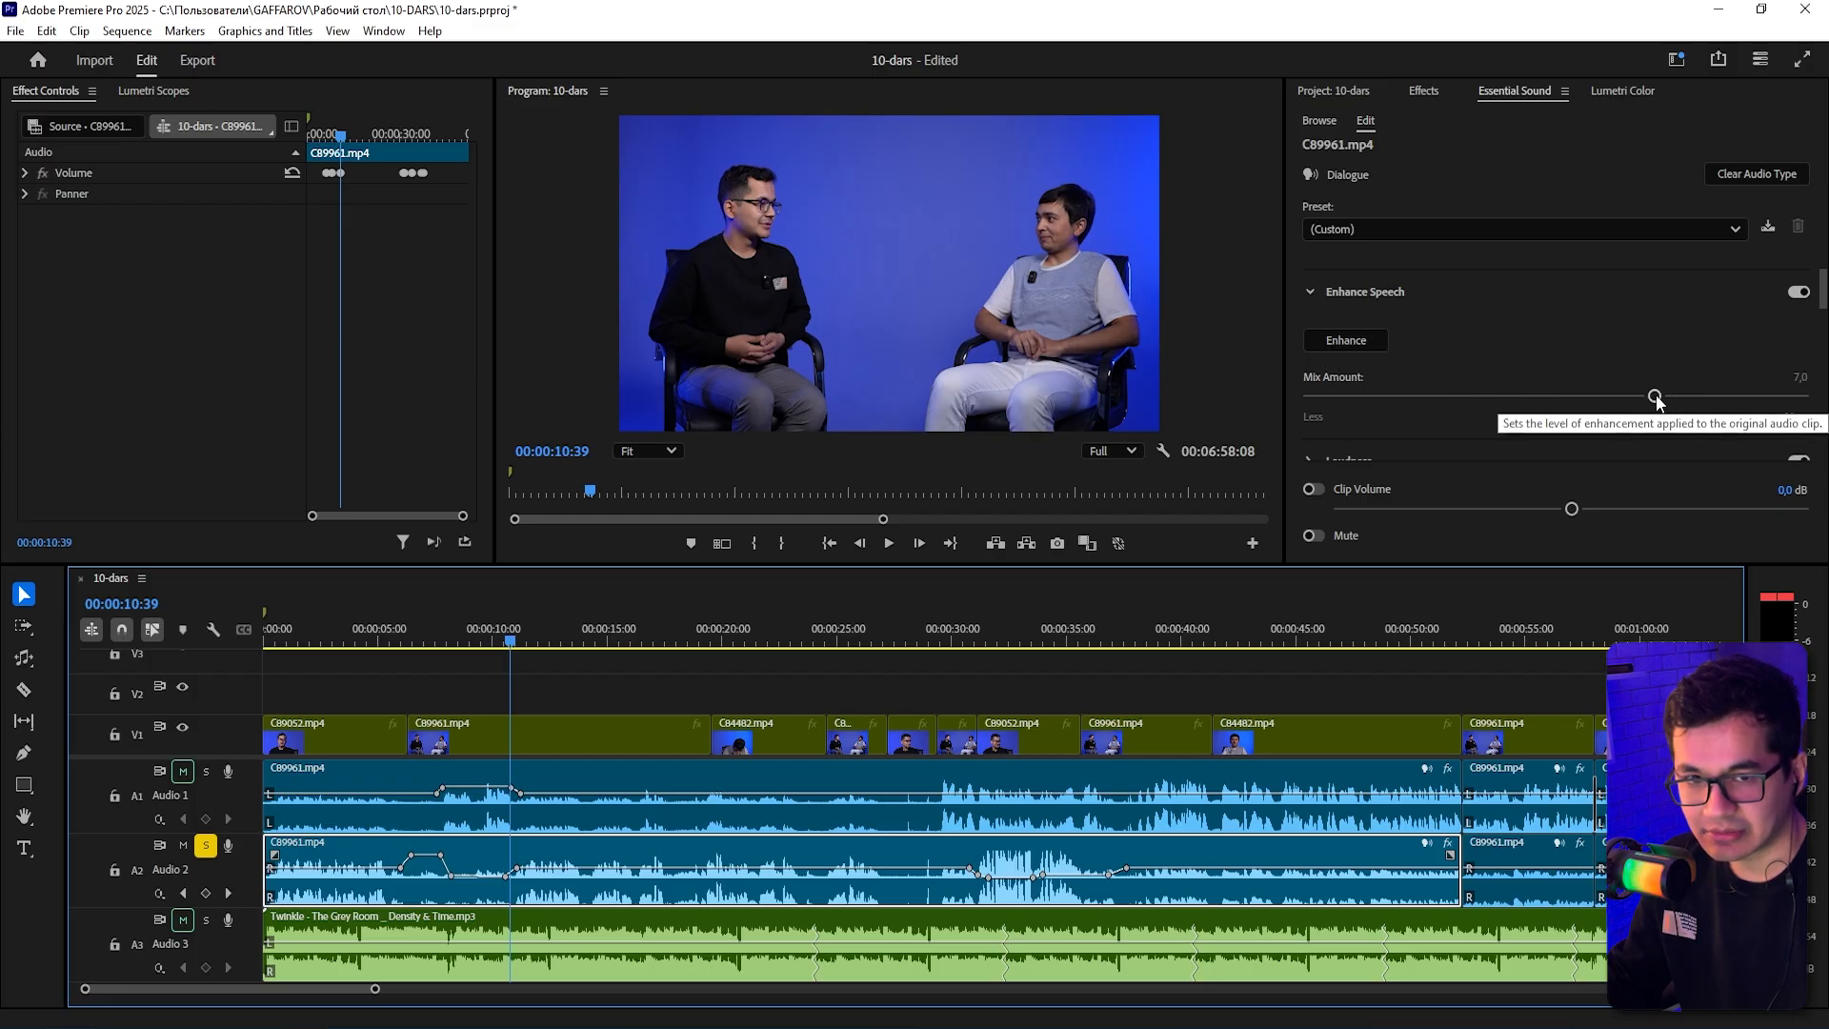
- Try Enhance Speech mix amounts of 3.0, 10.0 and finally 2.0 on the dialogue clip
drag(1654, 396, 1547, 419)
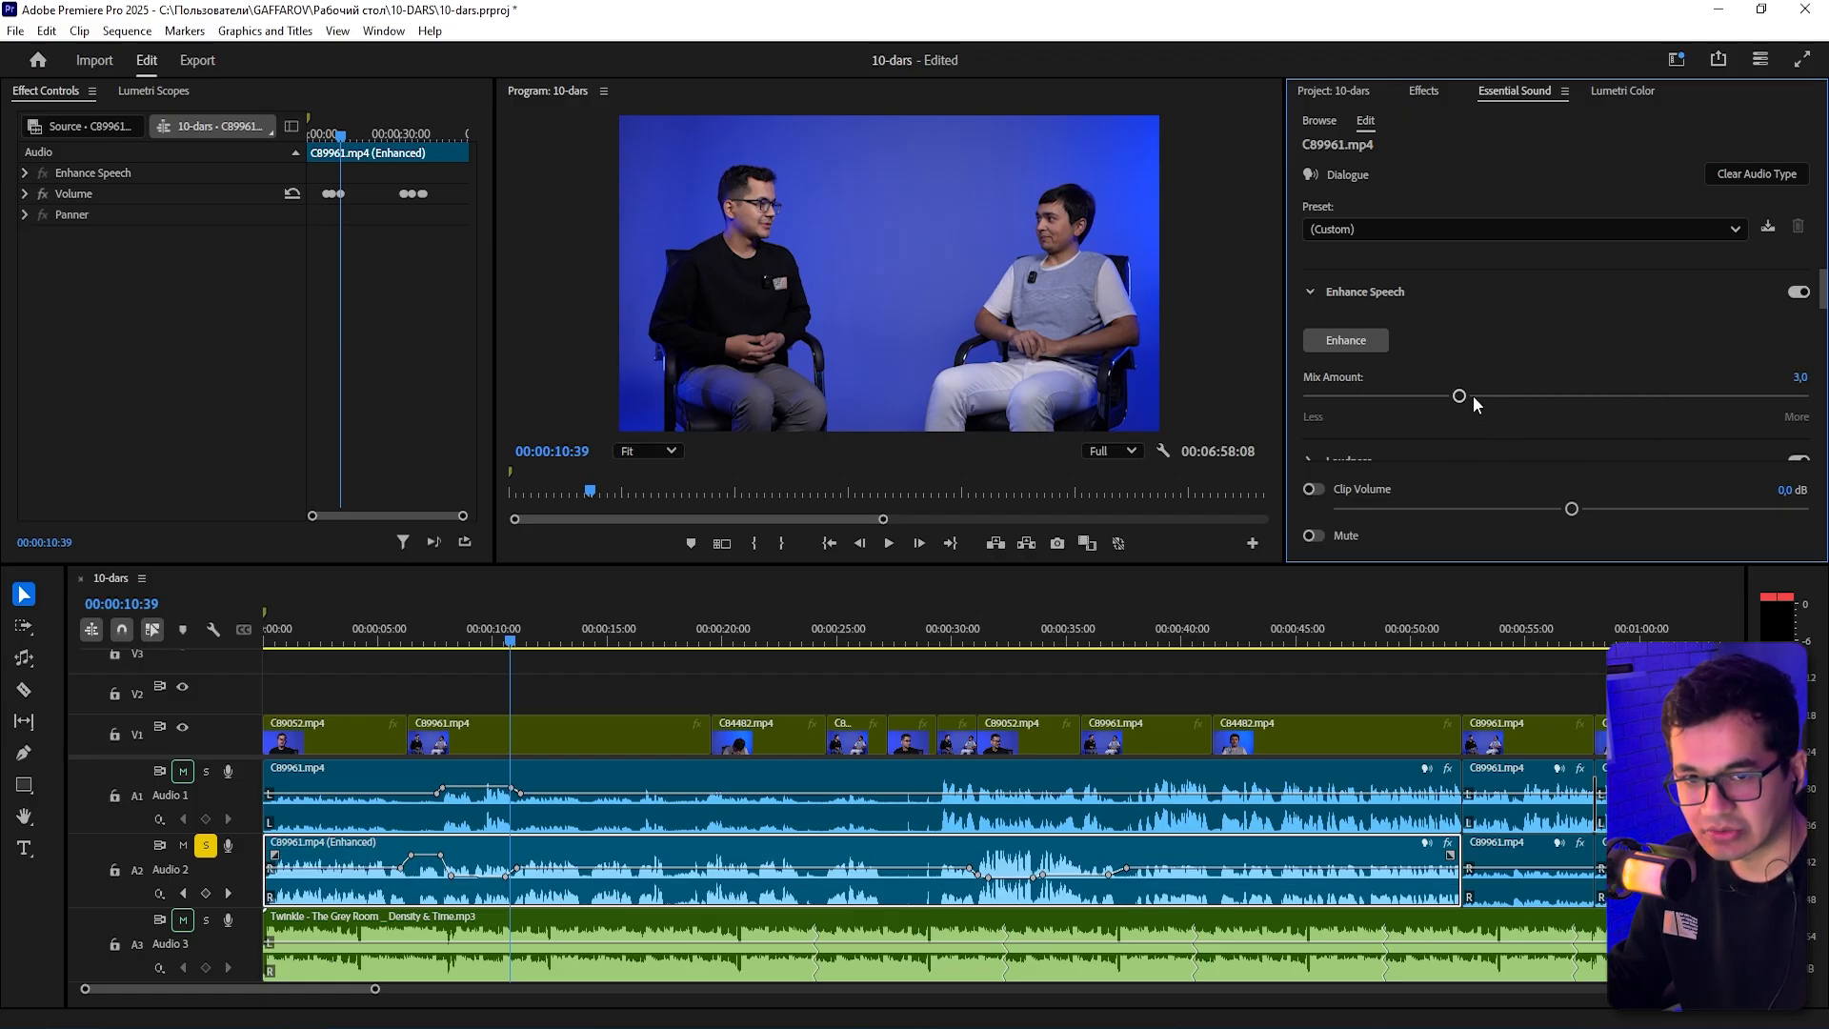
drag(1458, 396, 1824, 412)
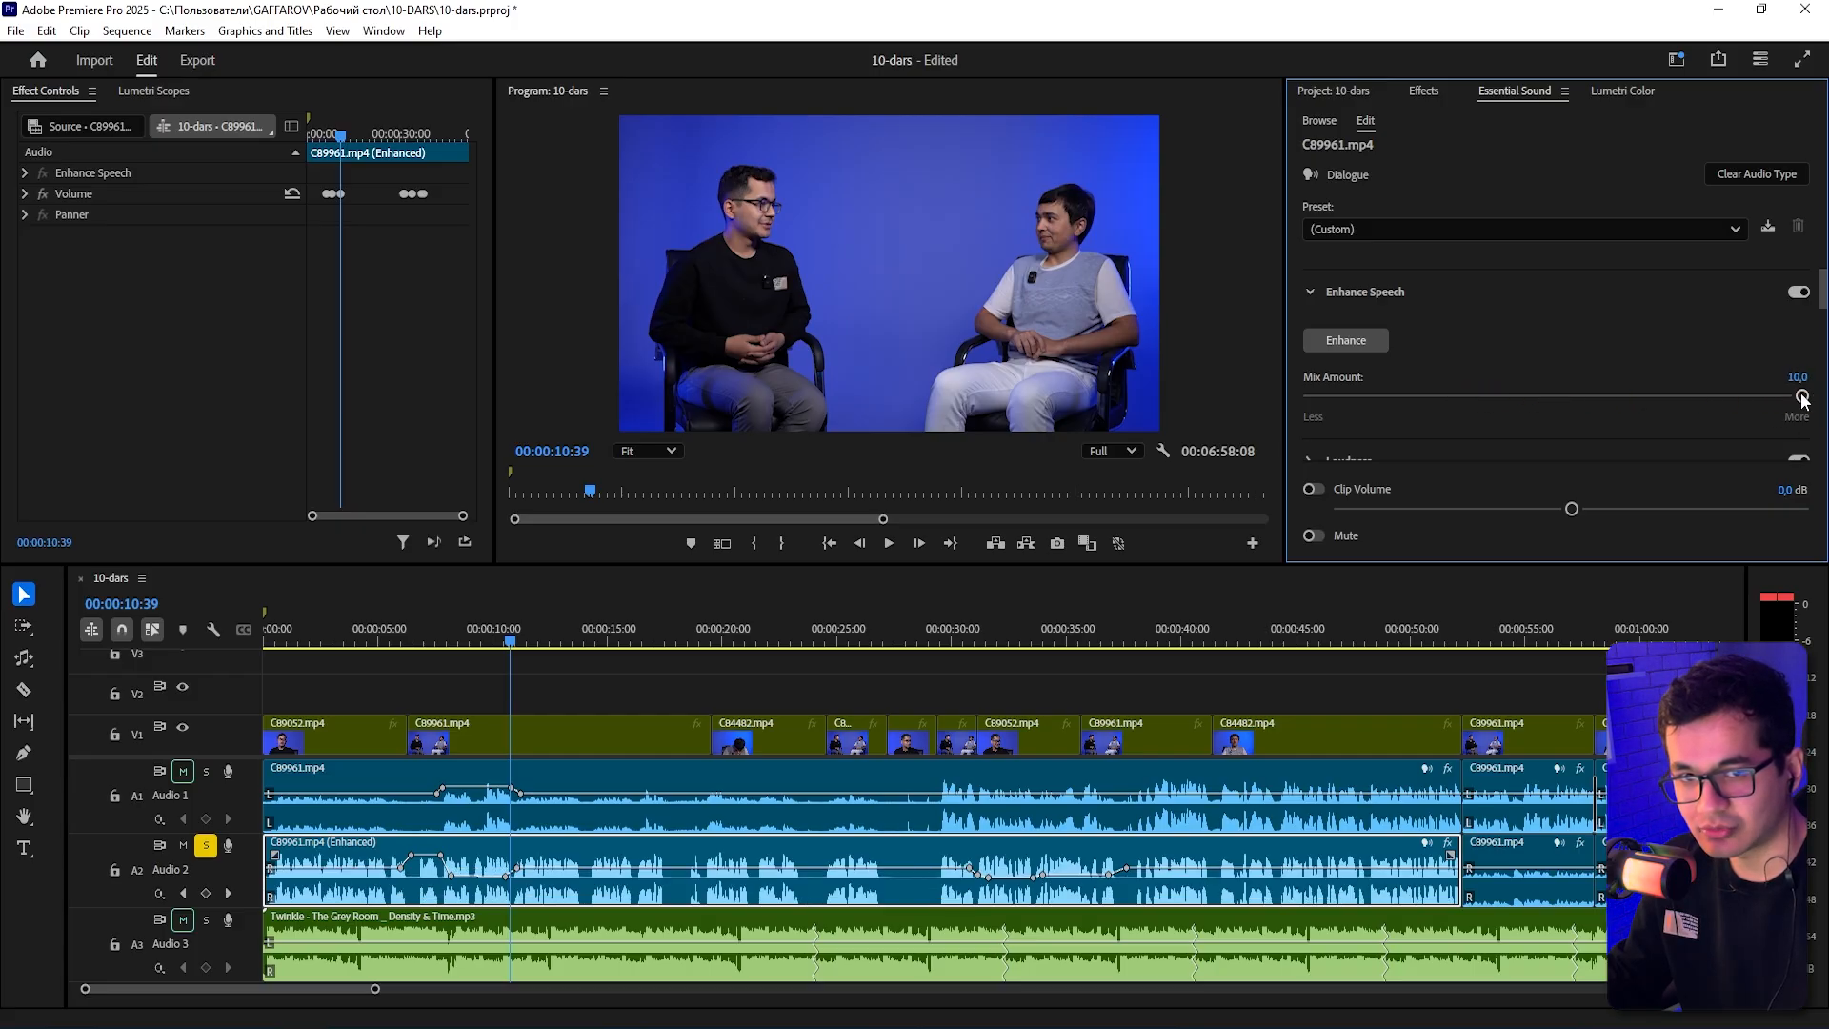
drag(1812, 398, 1409, 400)
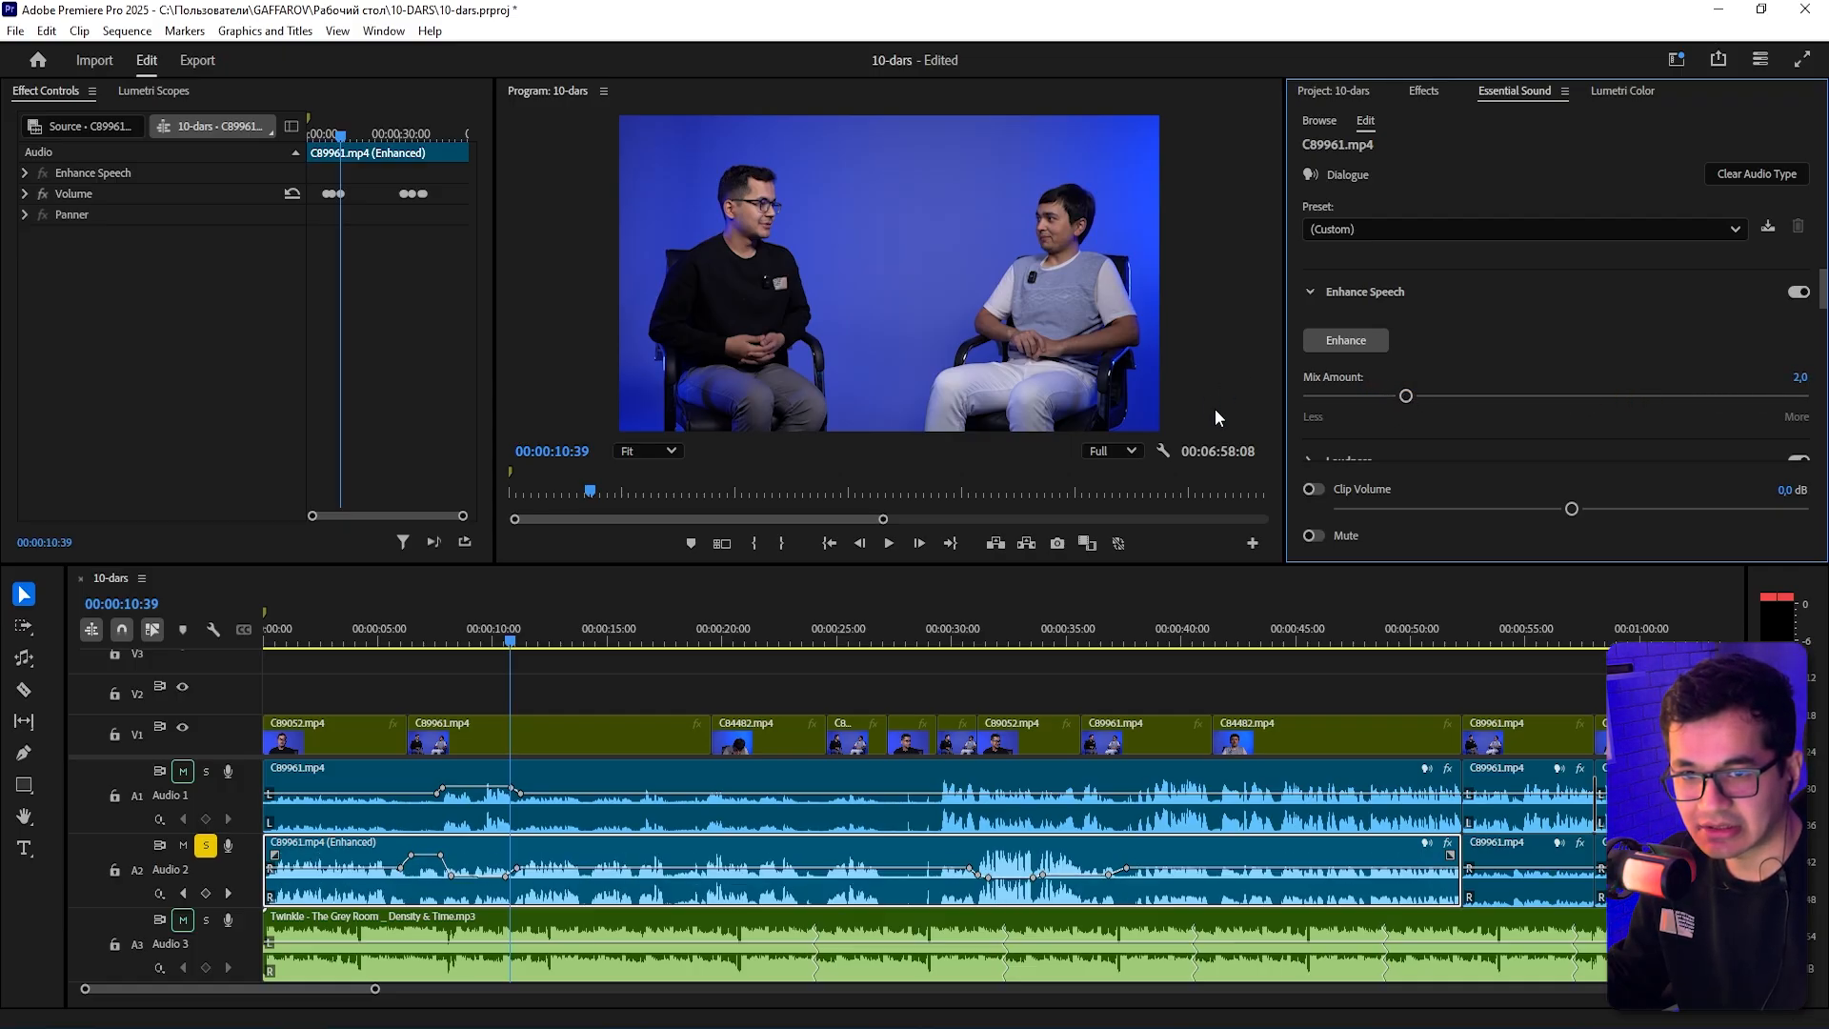
scroll(1400, 396, down, 1)
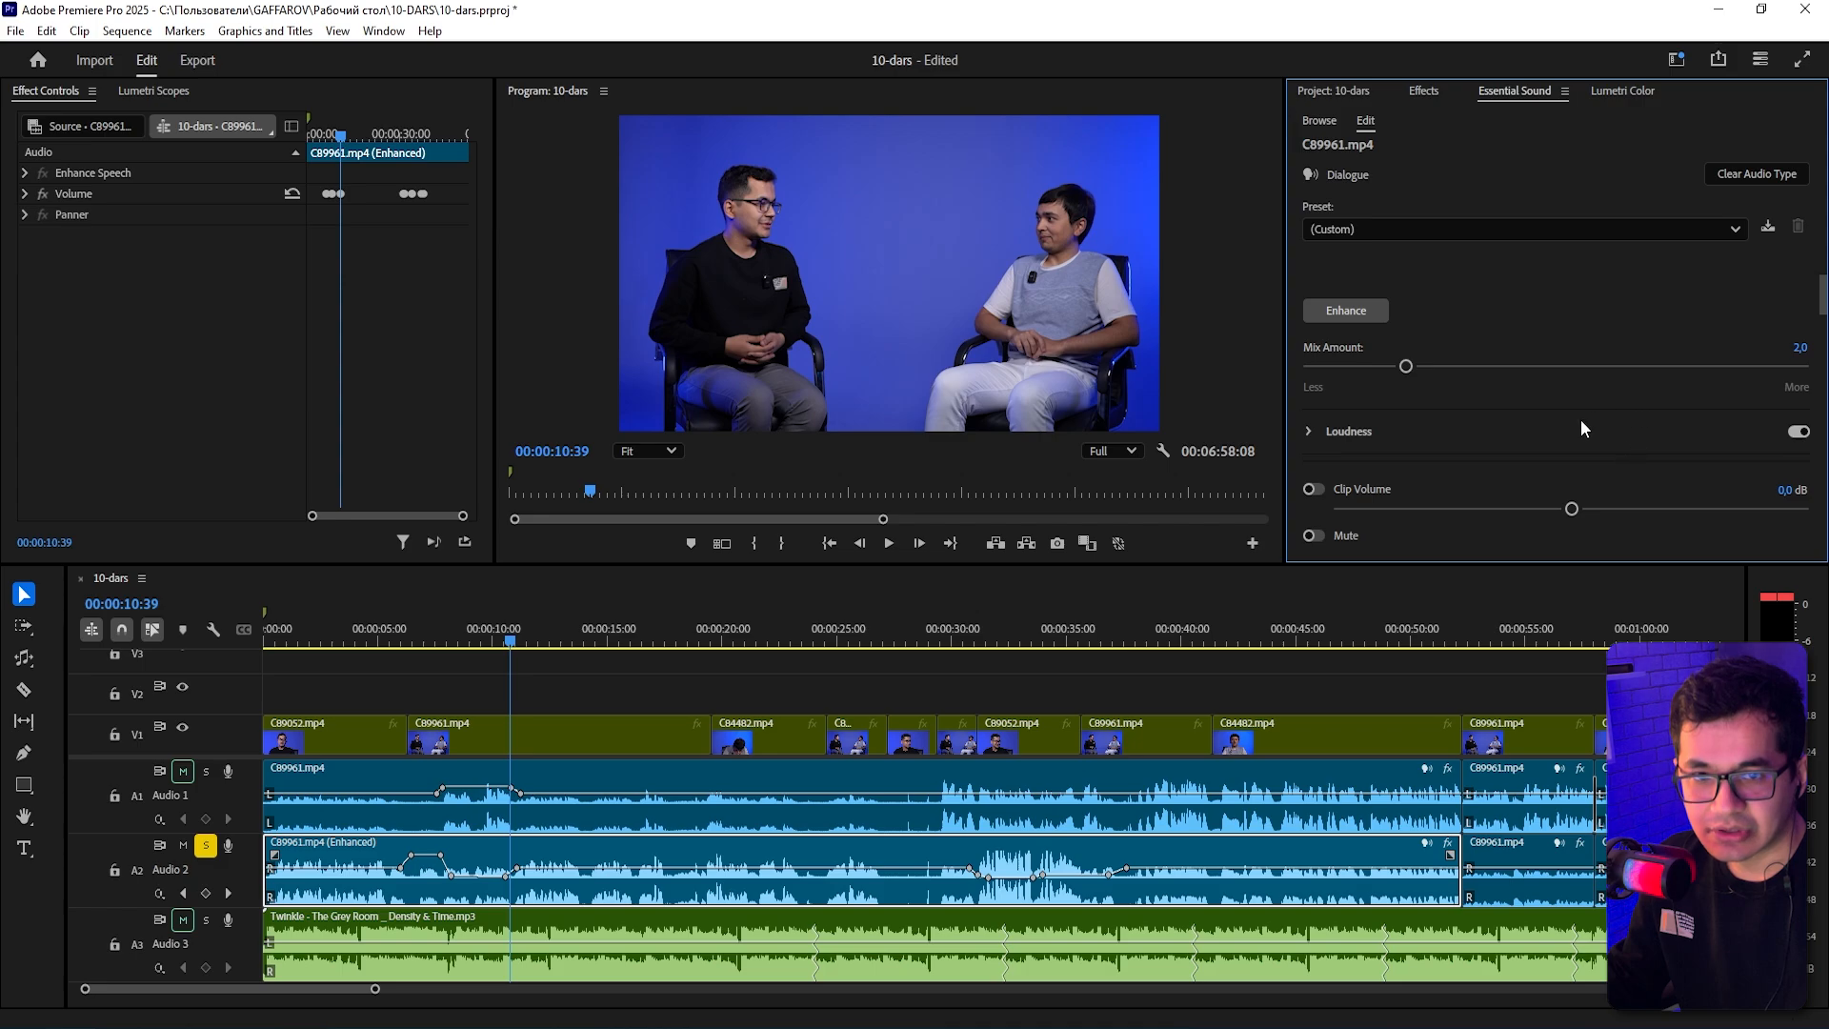
scroll(1572, 371, down, 2)
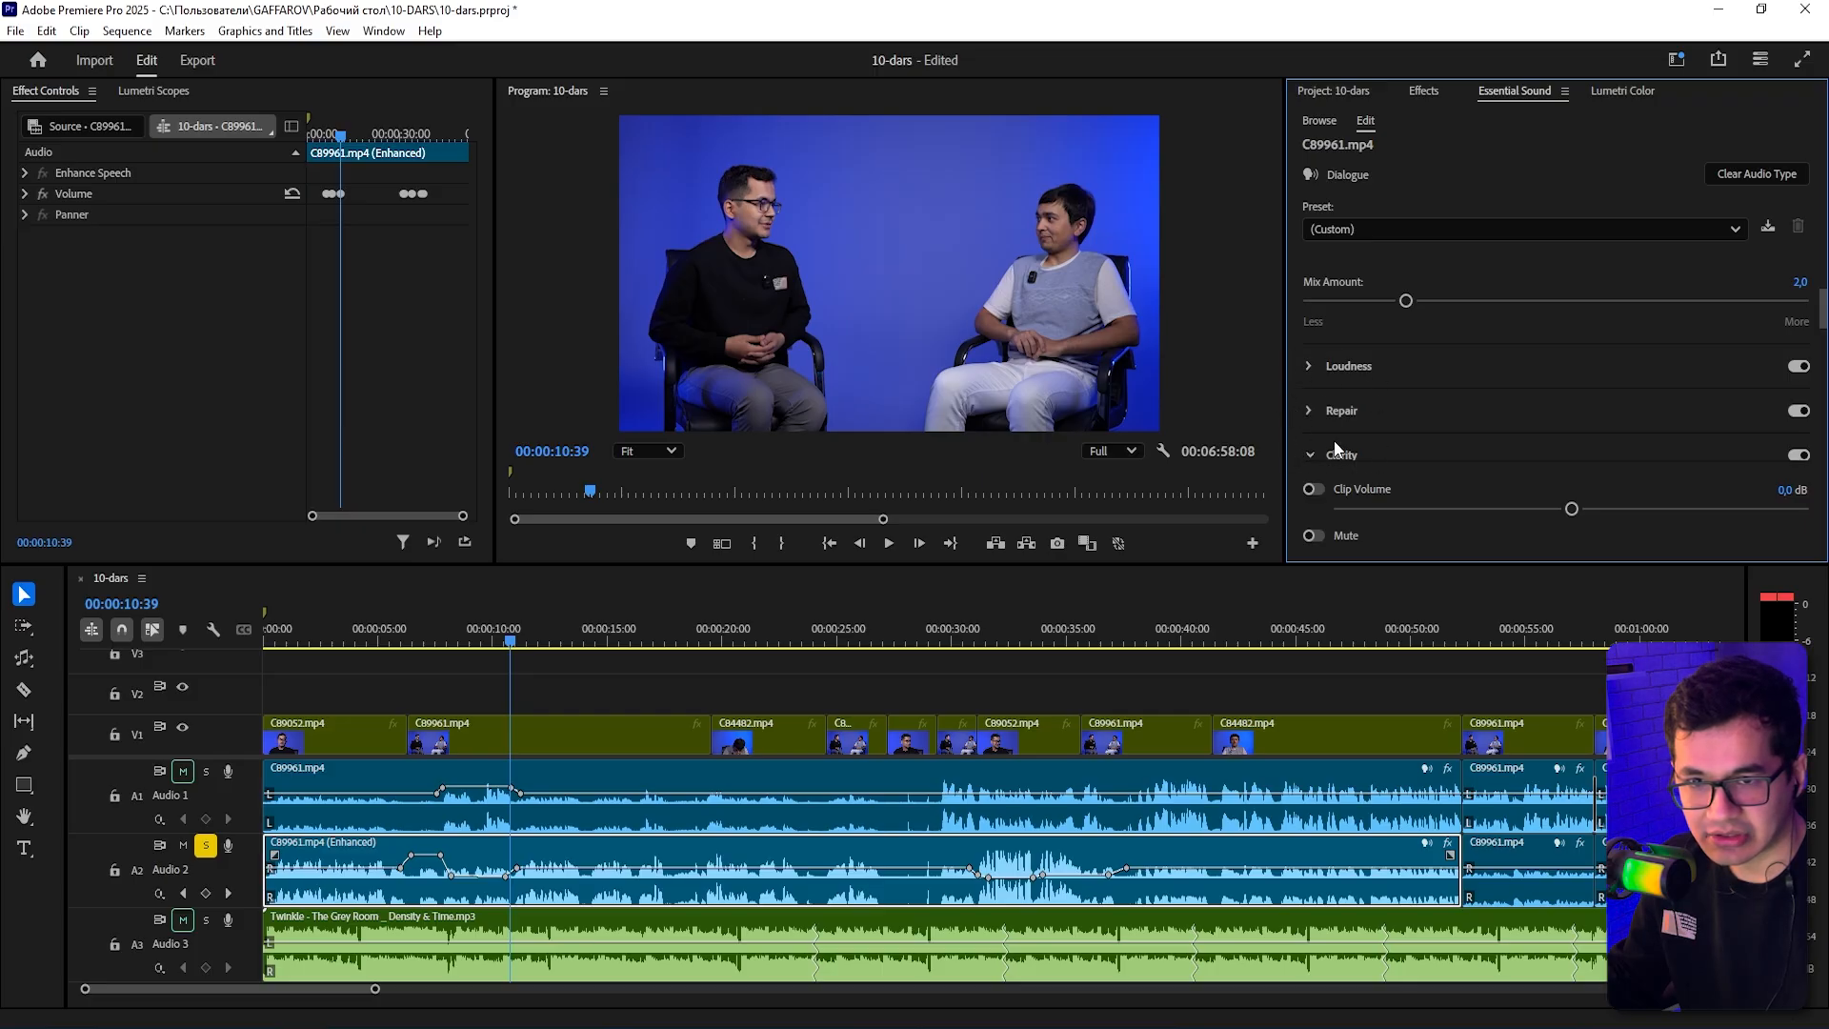
scroll(1372, 397, up, 2)
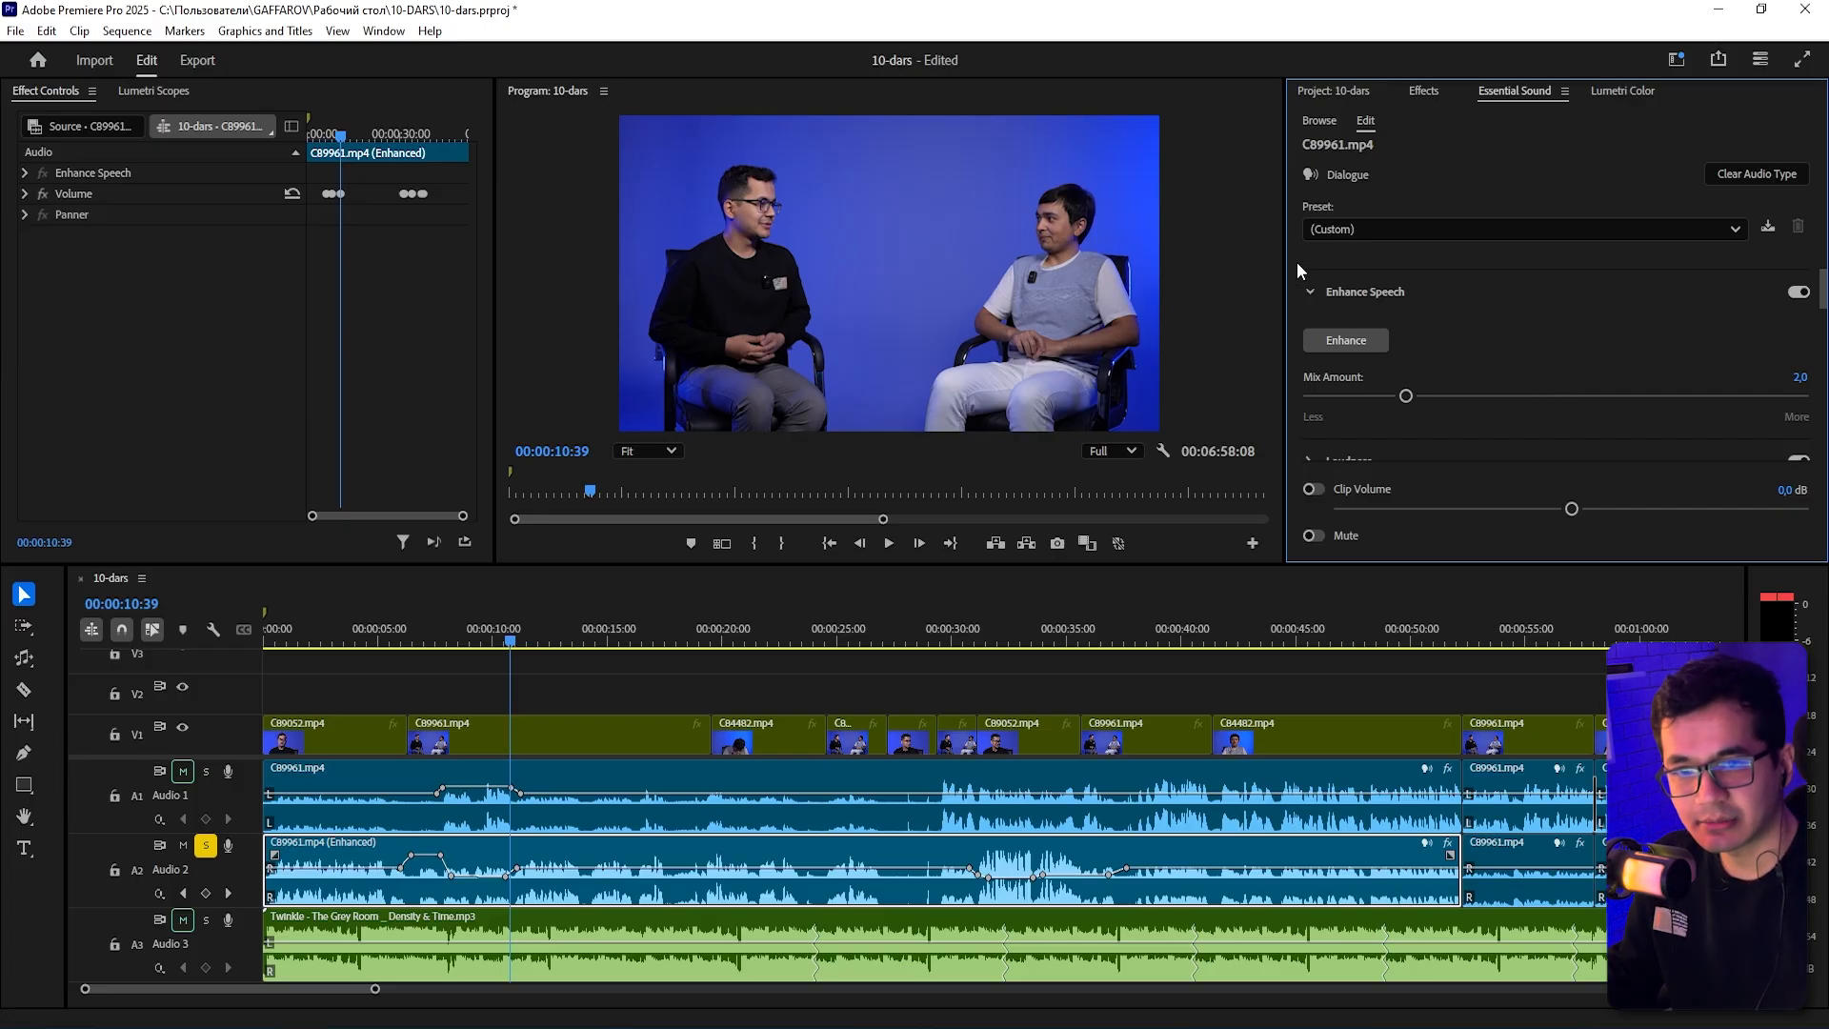
- Try the Background Walla Walla dialogue preset on the C89961.mp4 clip and play it from about 10 seconds
click(1347, 229)
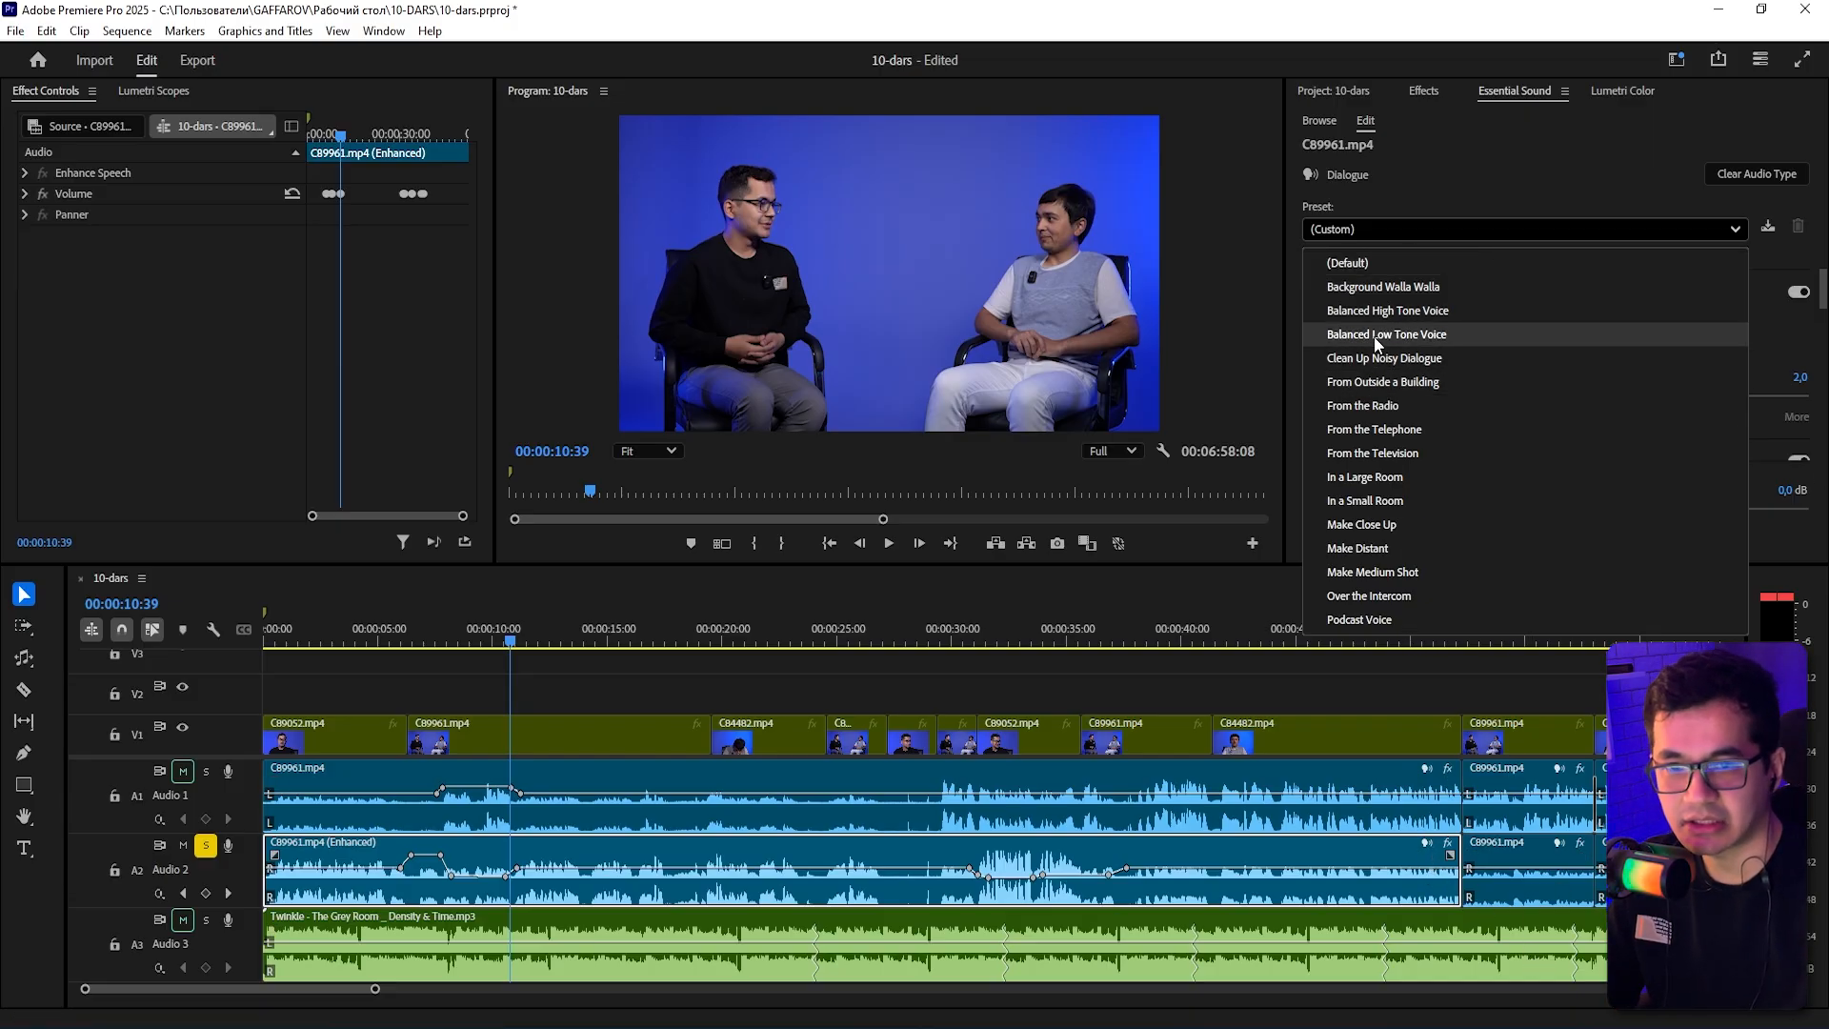
click(1386, 287)
key(space)
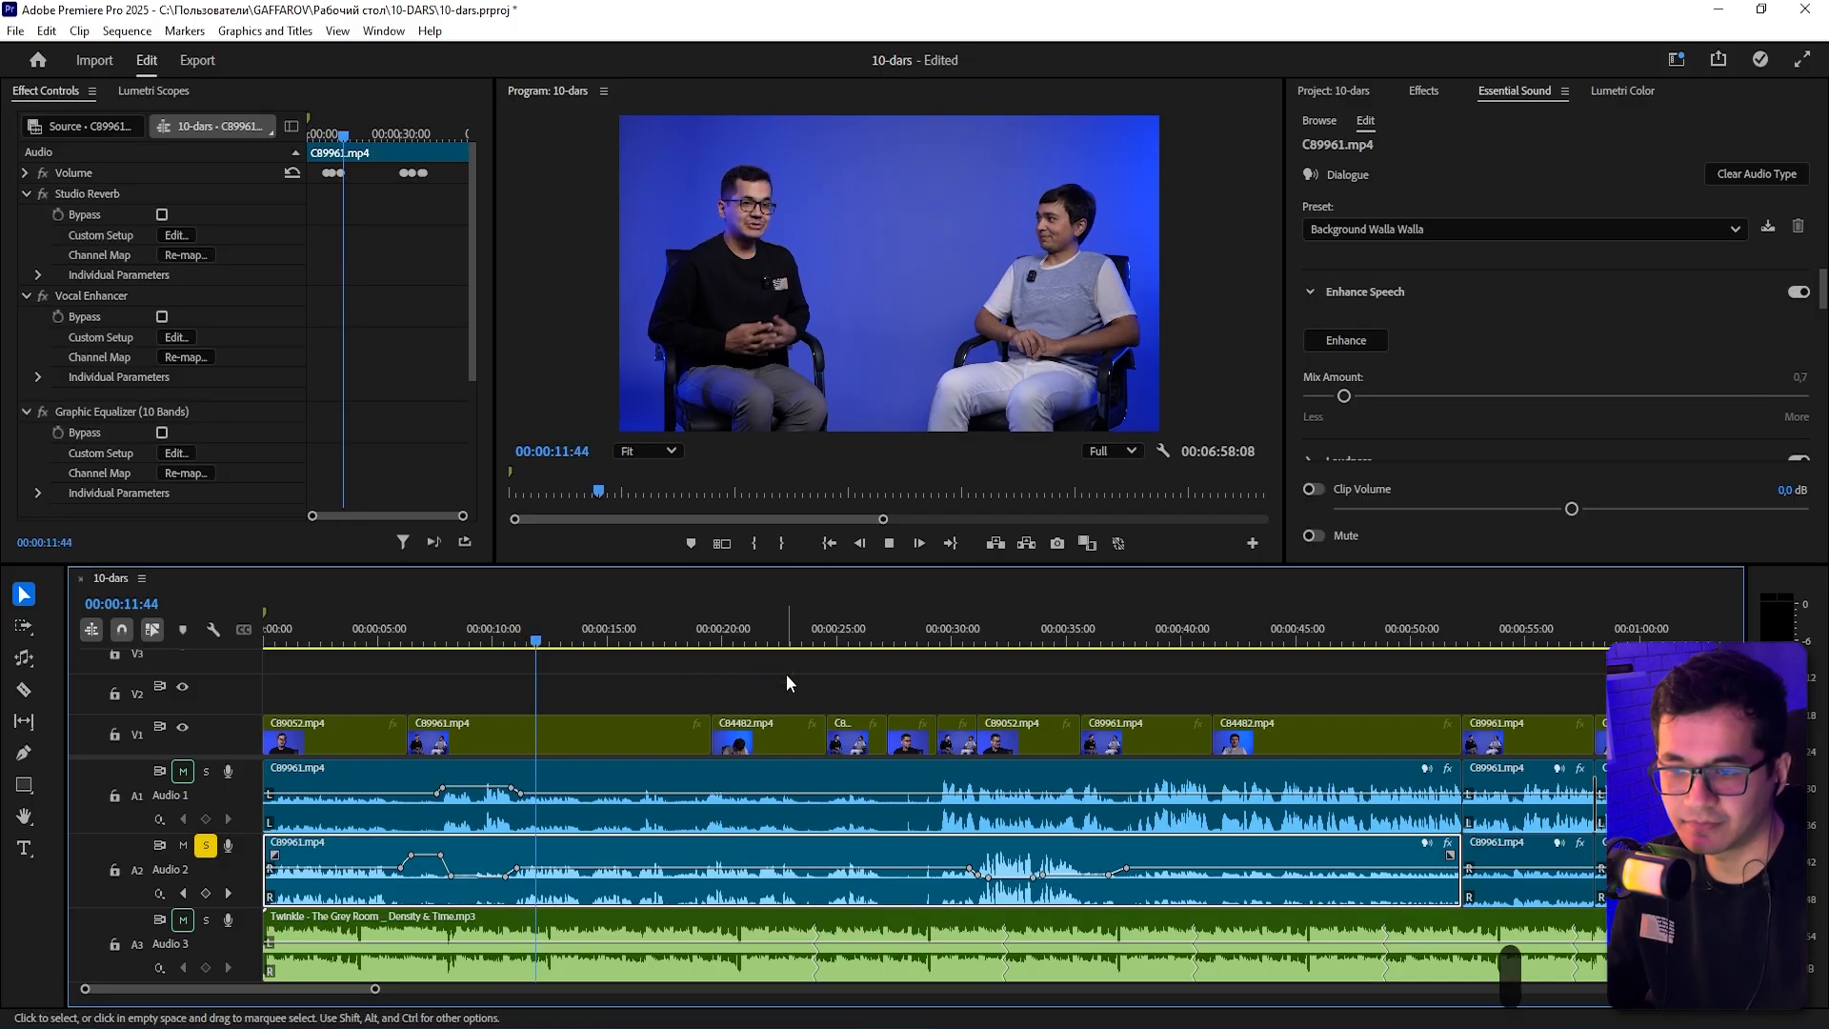
key(space)
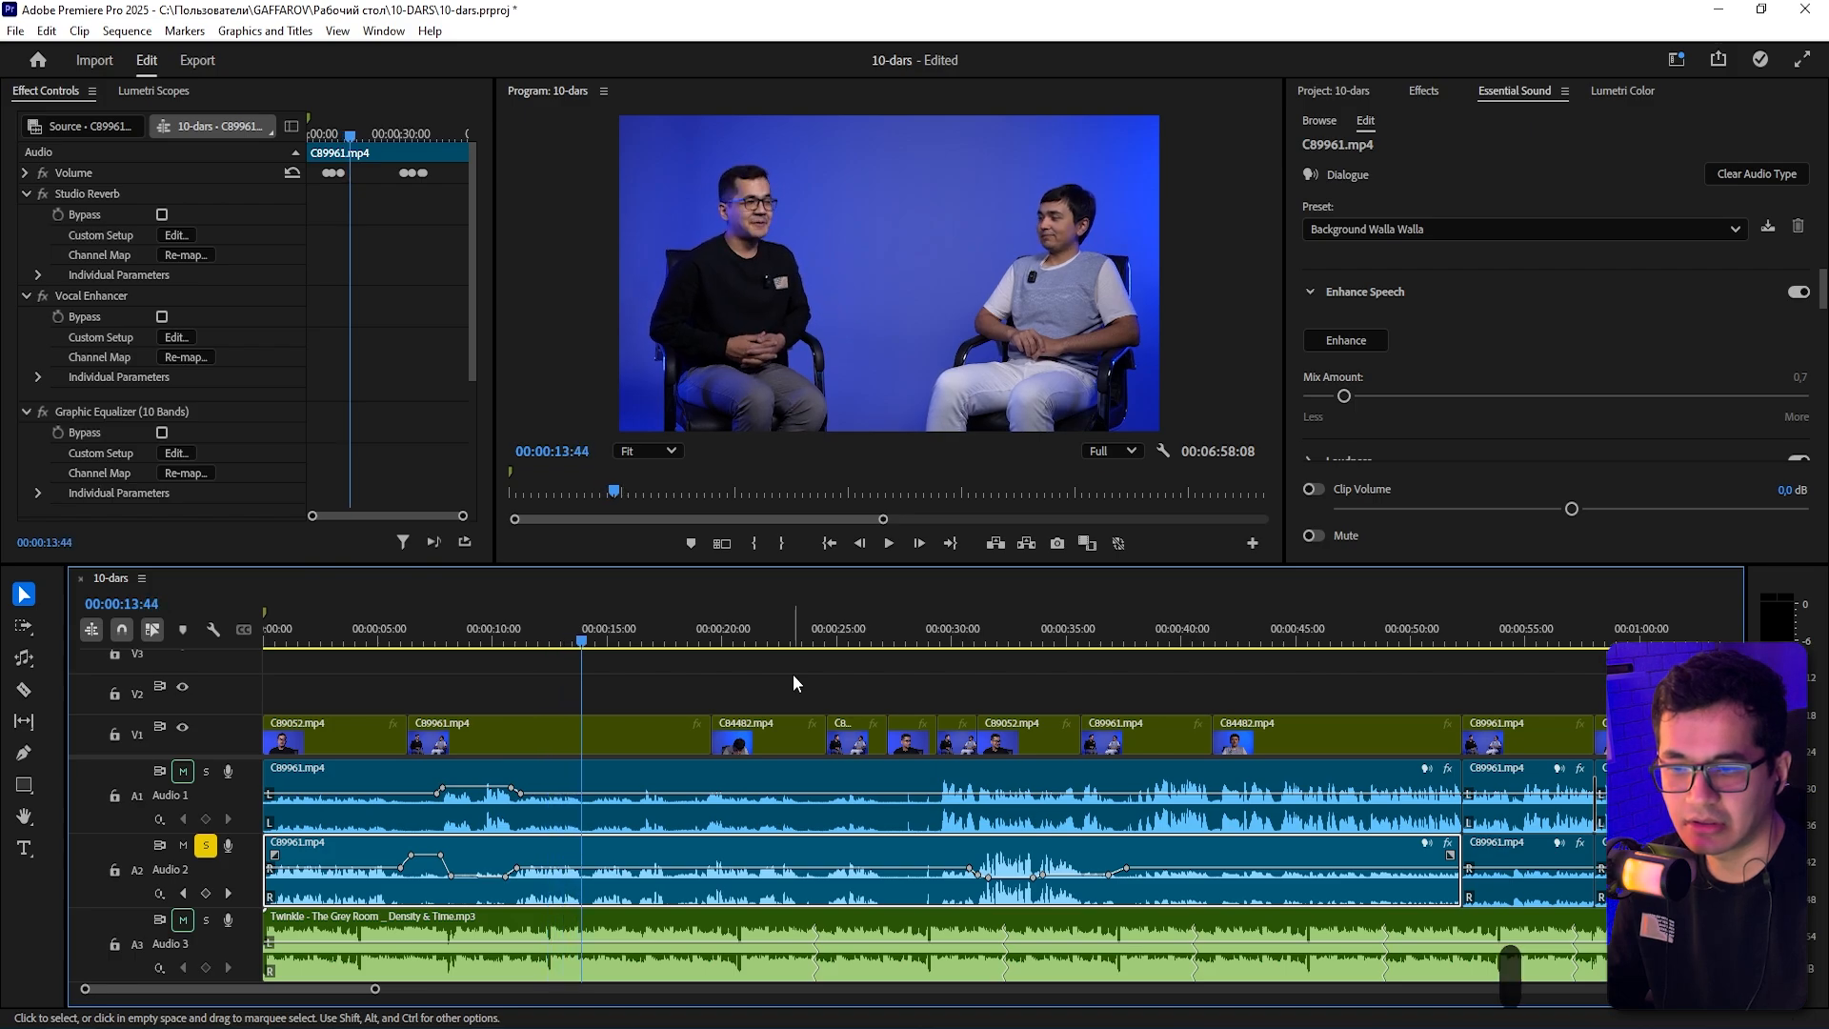
key(ctrl+z)
- Try the In a Small Room preset on the dialogue clip and play it from about 11 seconds
click(1429, 229)
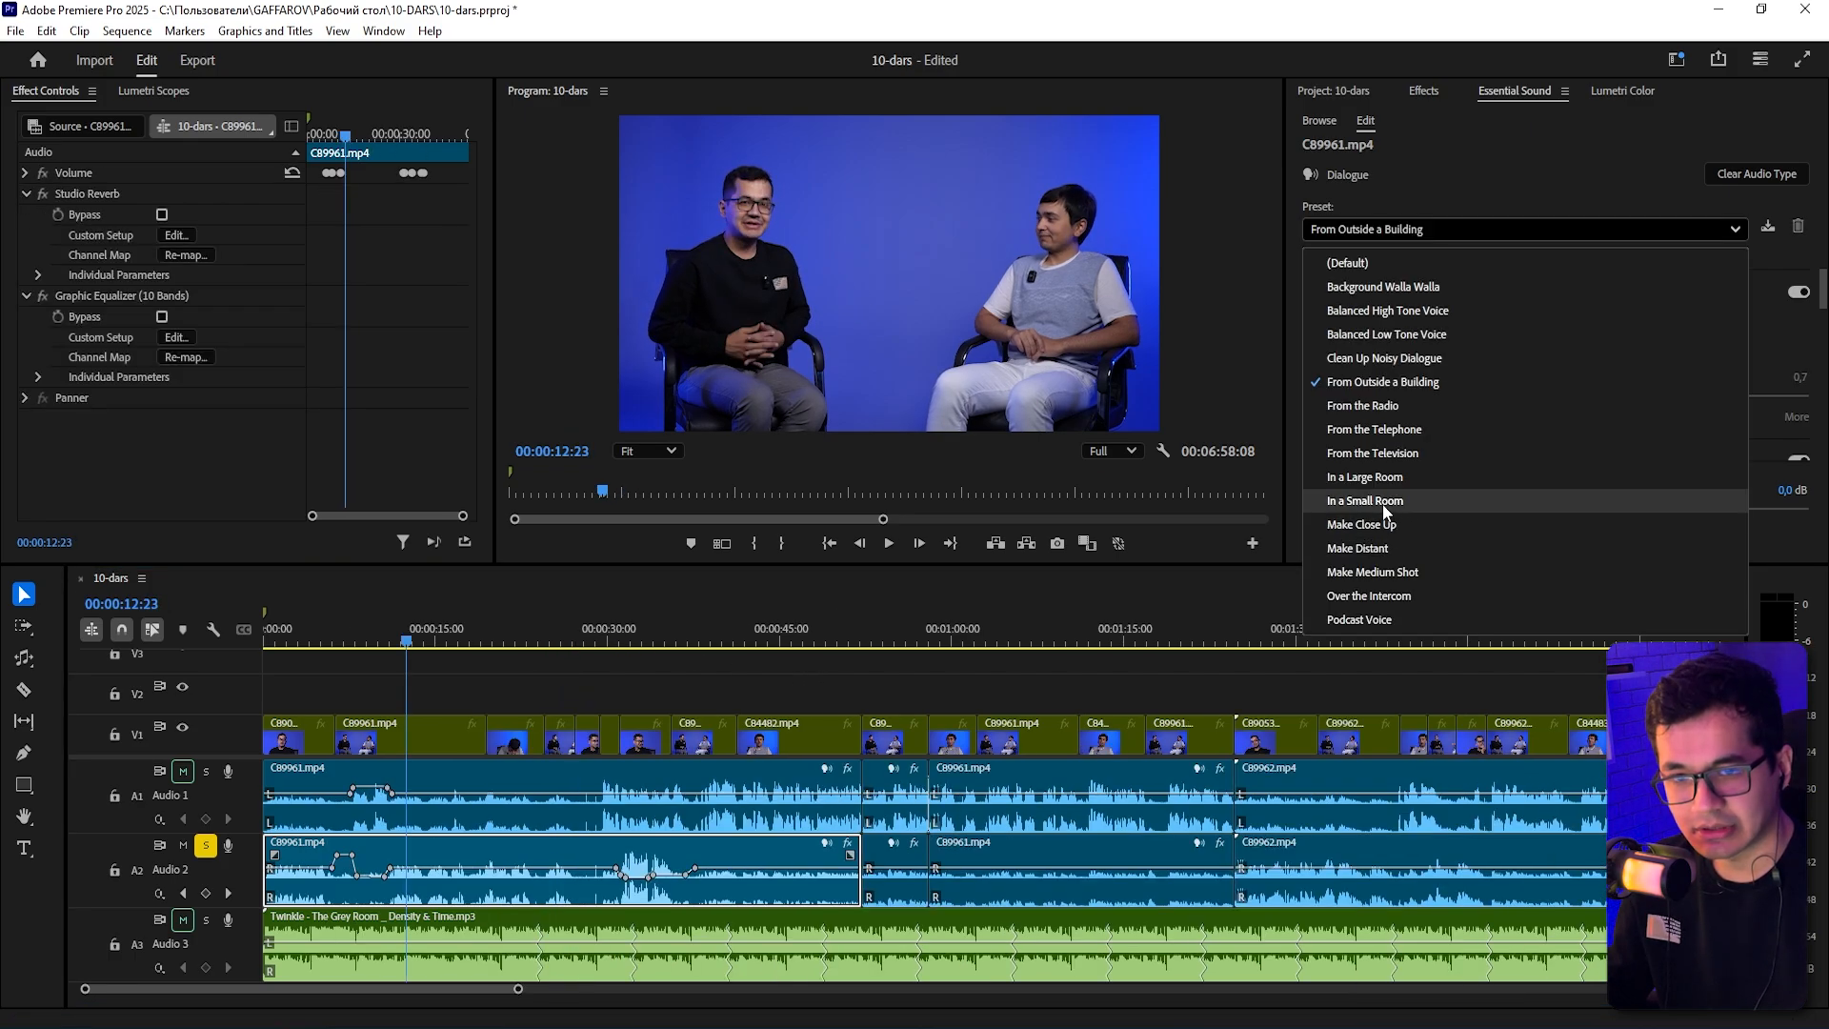
click(1372, 503)
drag(407, 641, 399, 642)
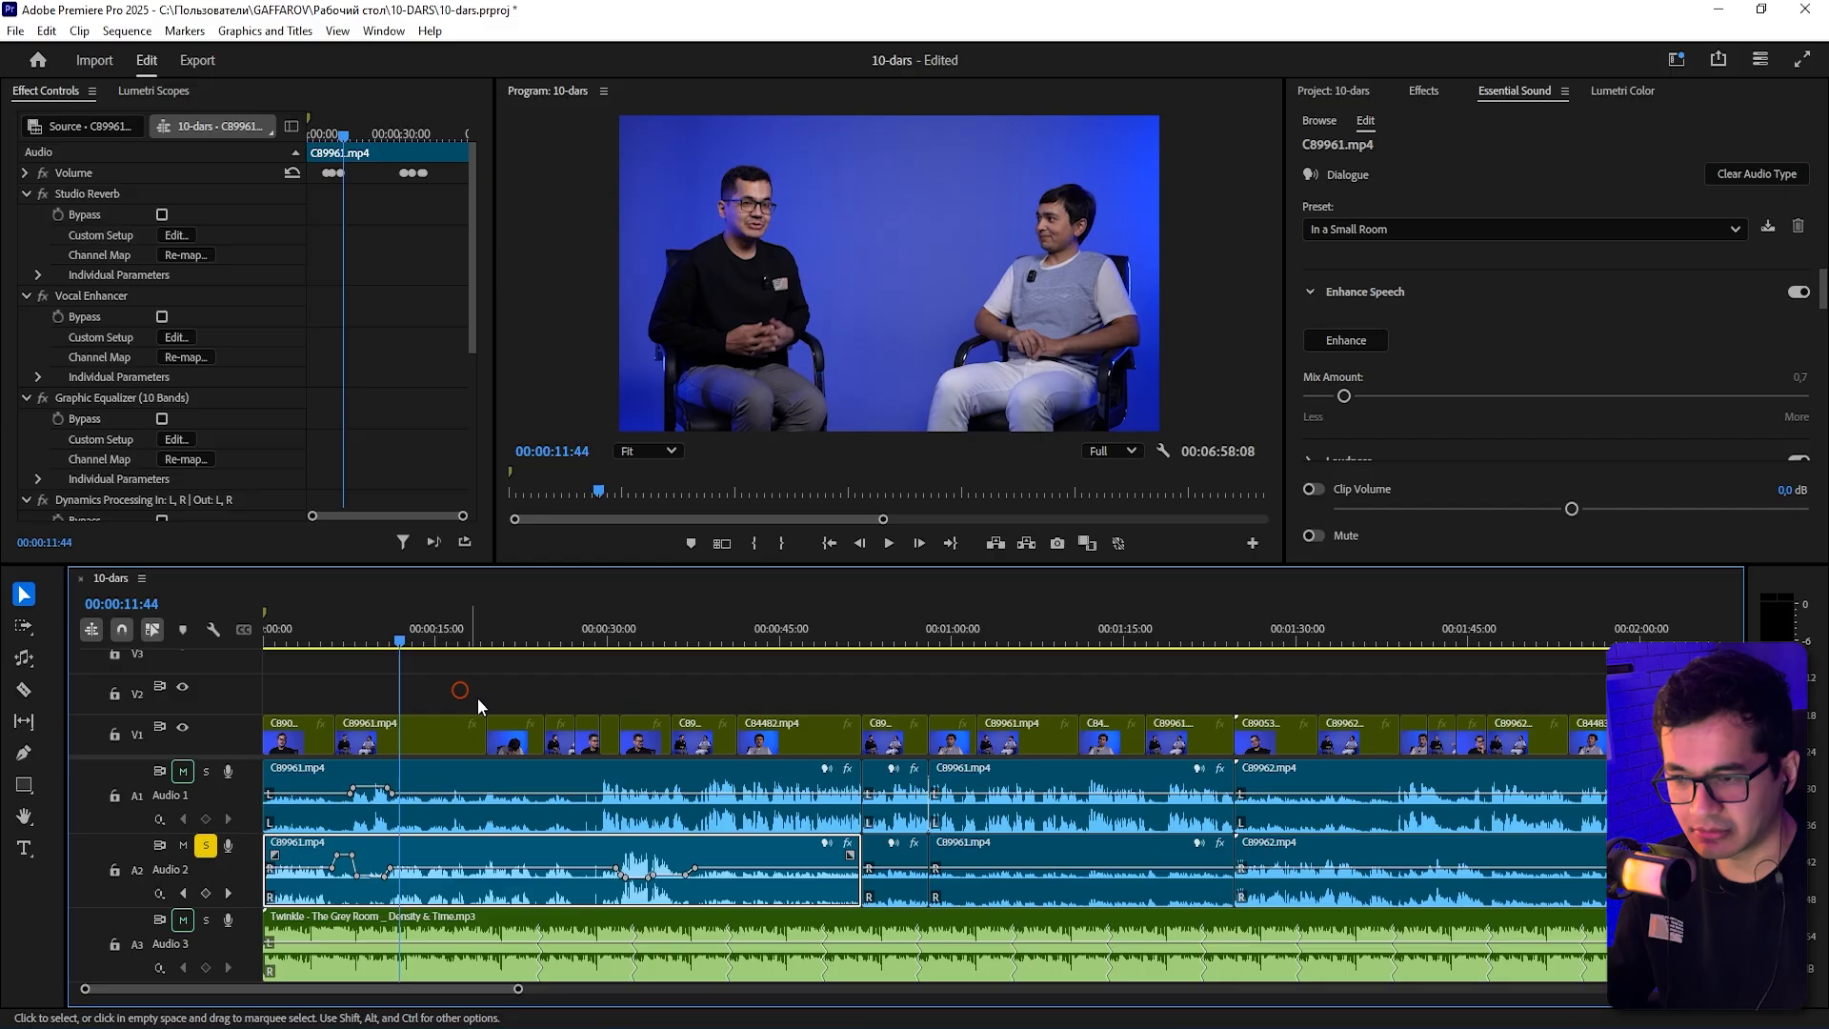
key(space)
scroll(1413, 229, down, 2)
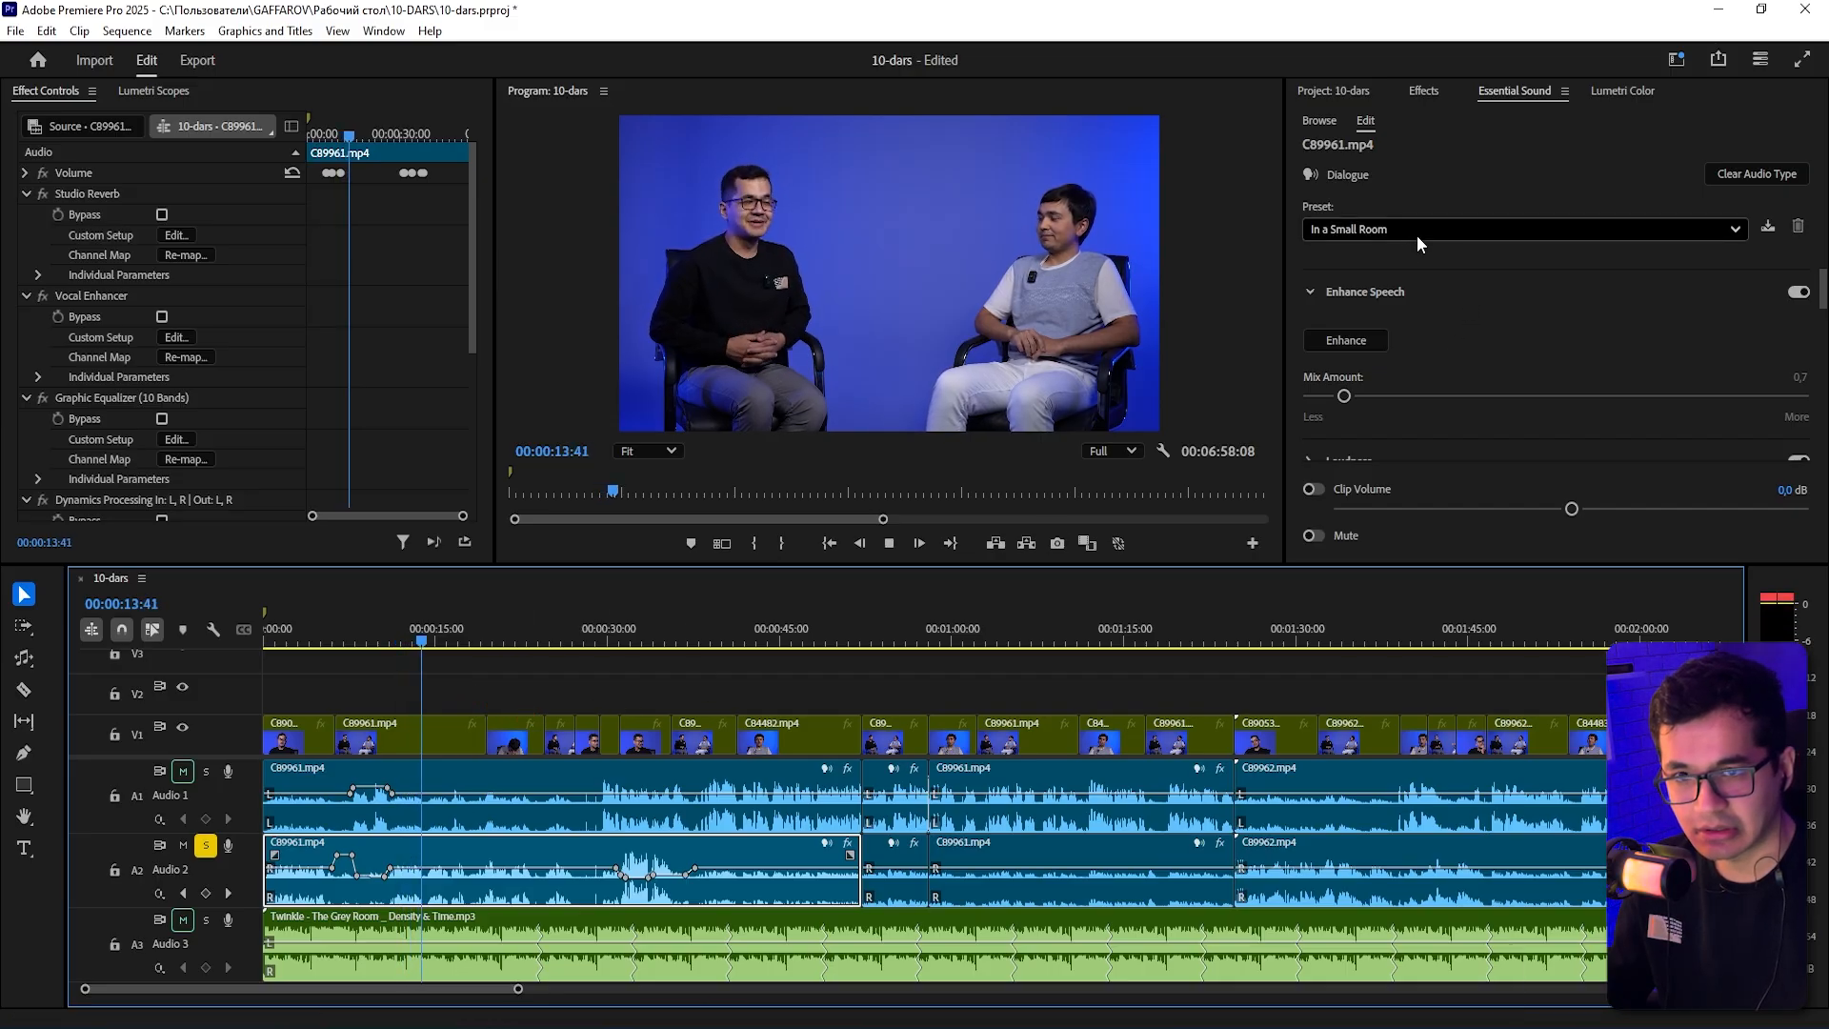
- Try the Over the Intercom preset on the dialogue clip and play it back from about 11 seconds
click(392, 653)
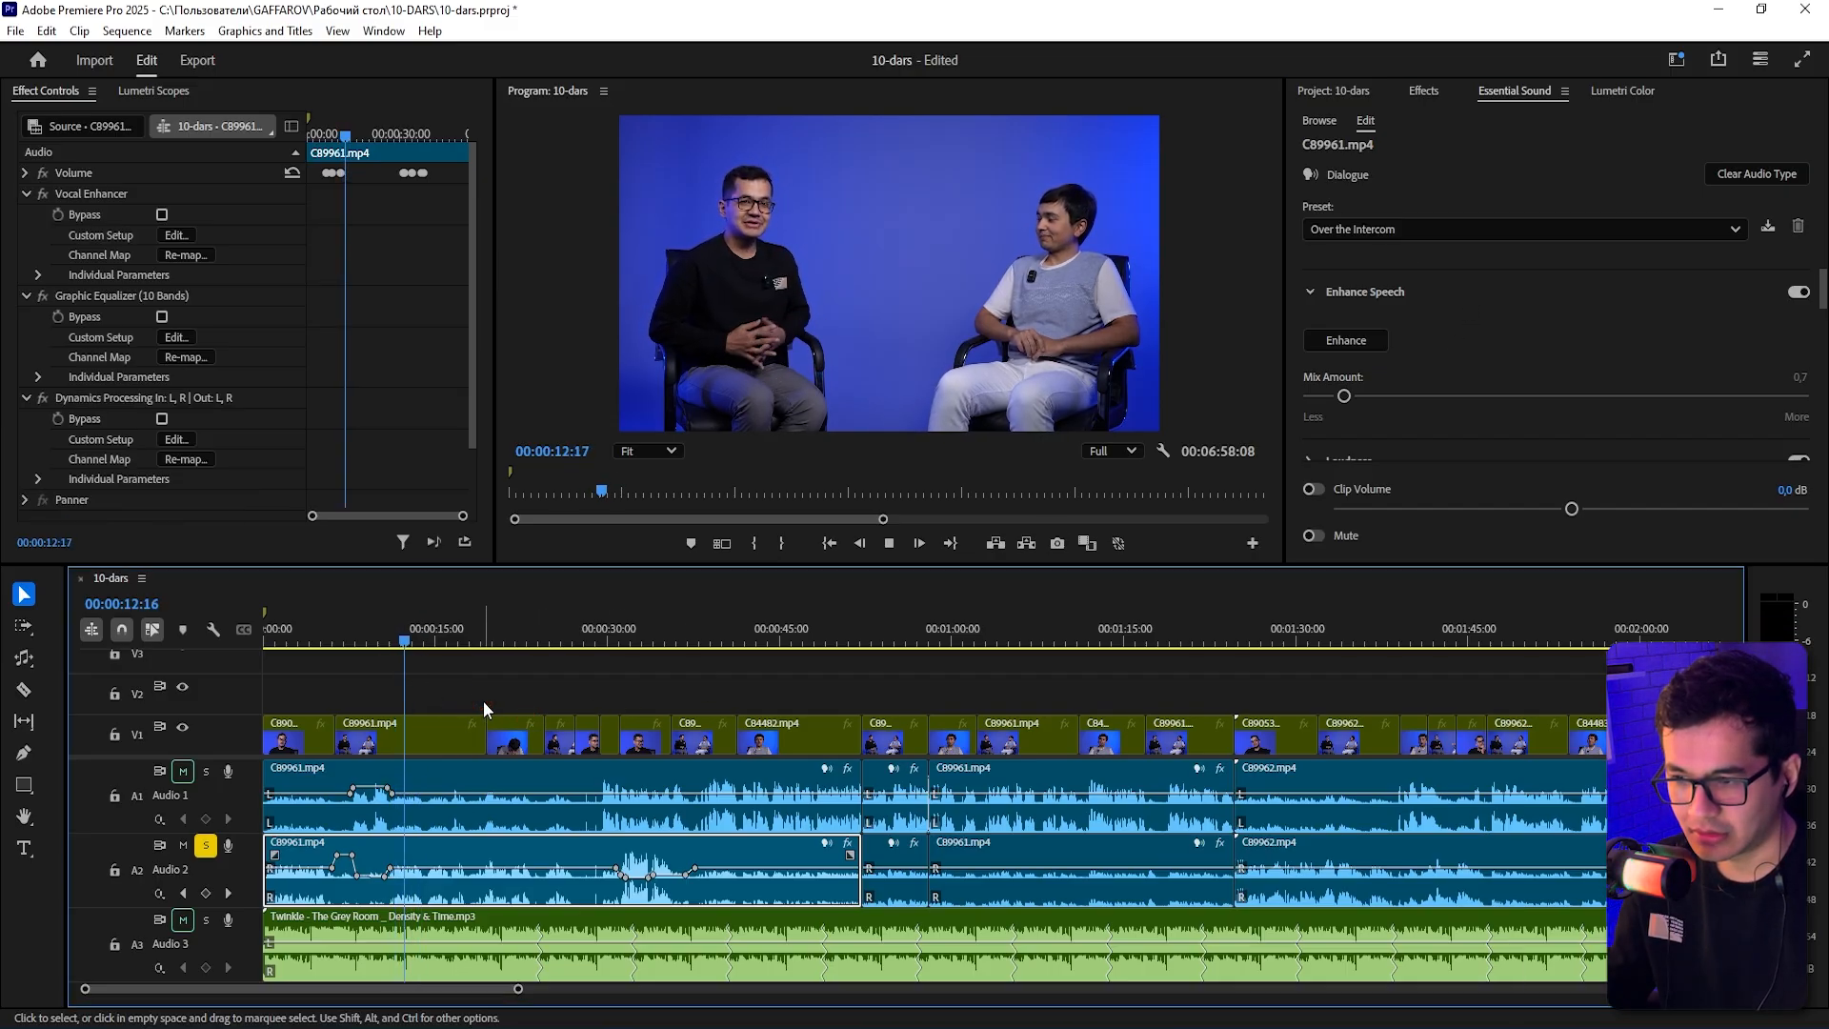
key(space)
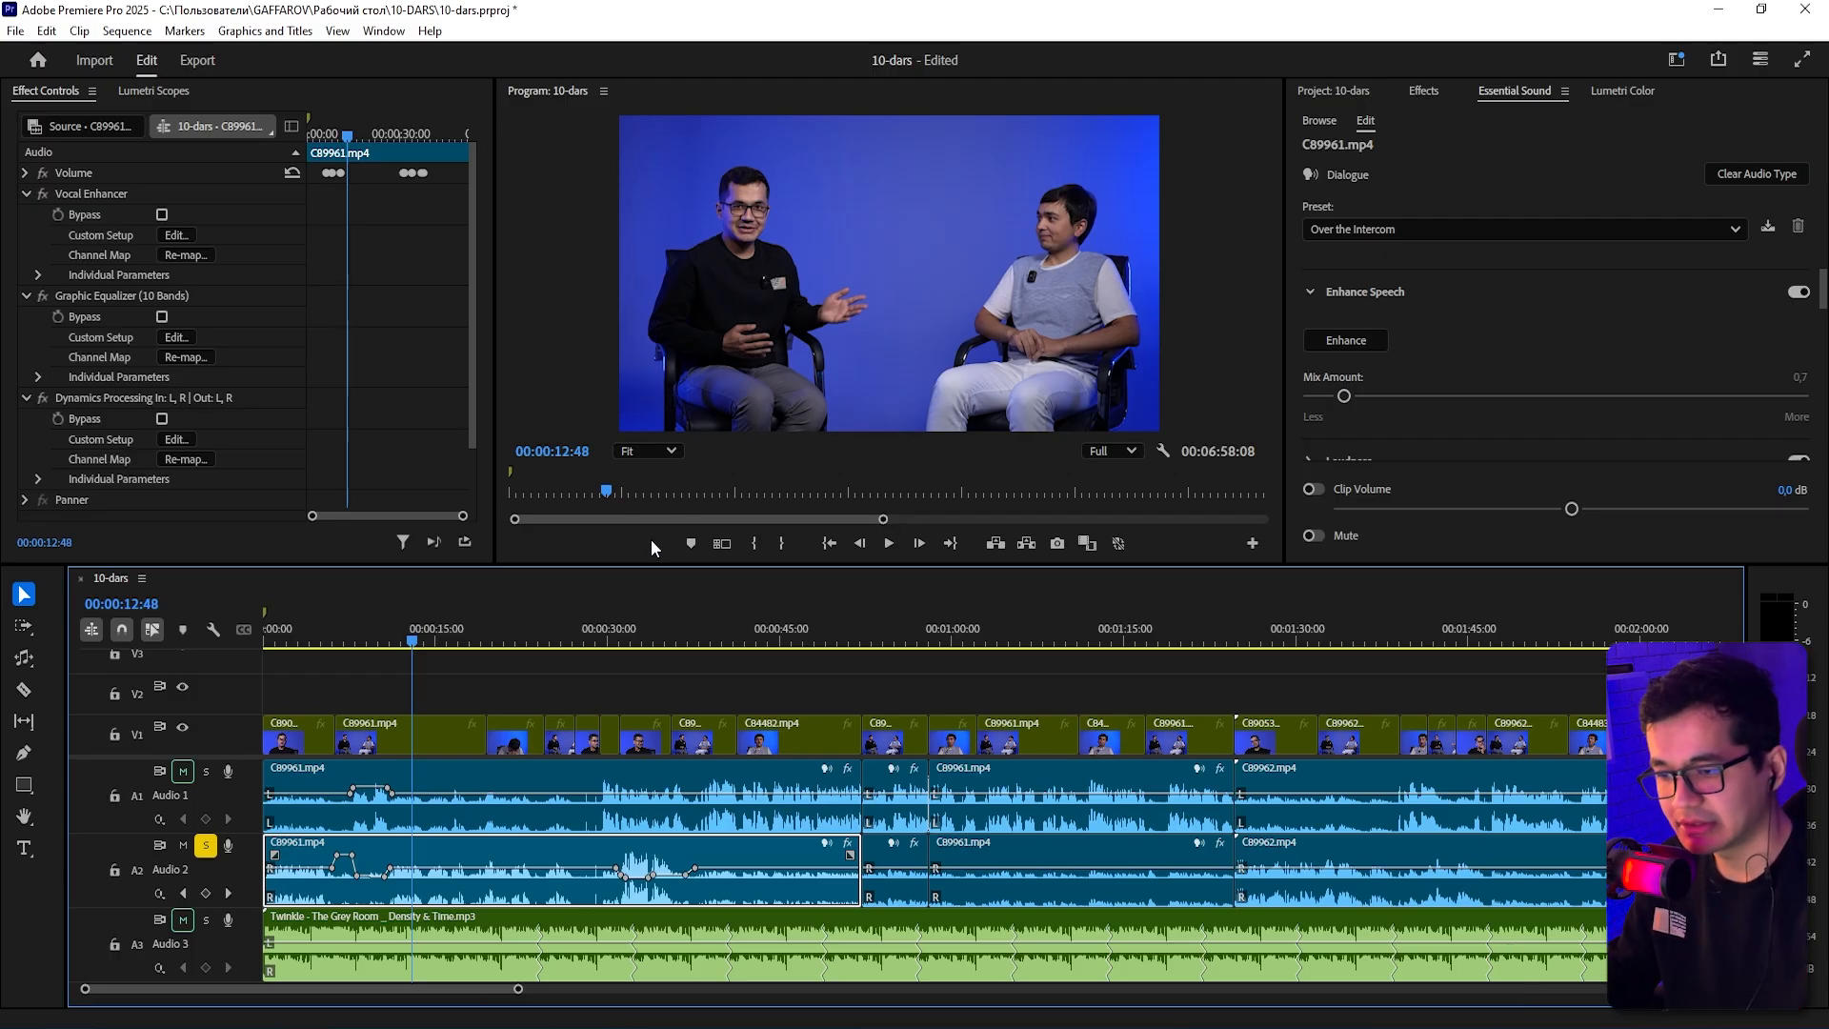
click(400, 629)
key(space)
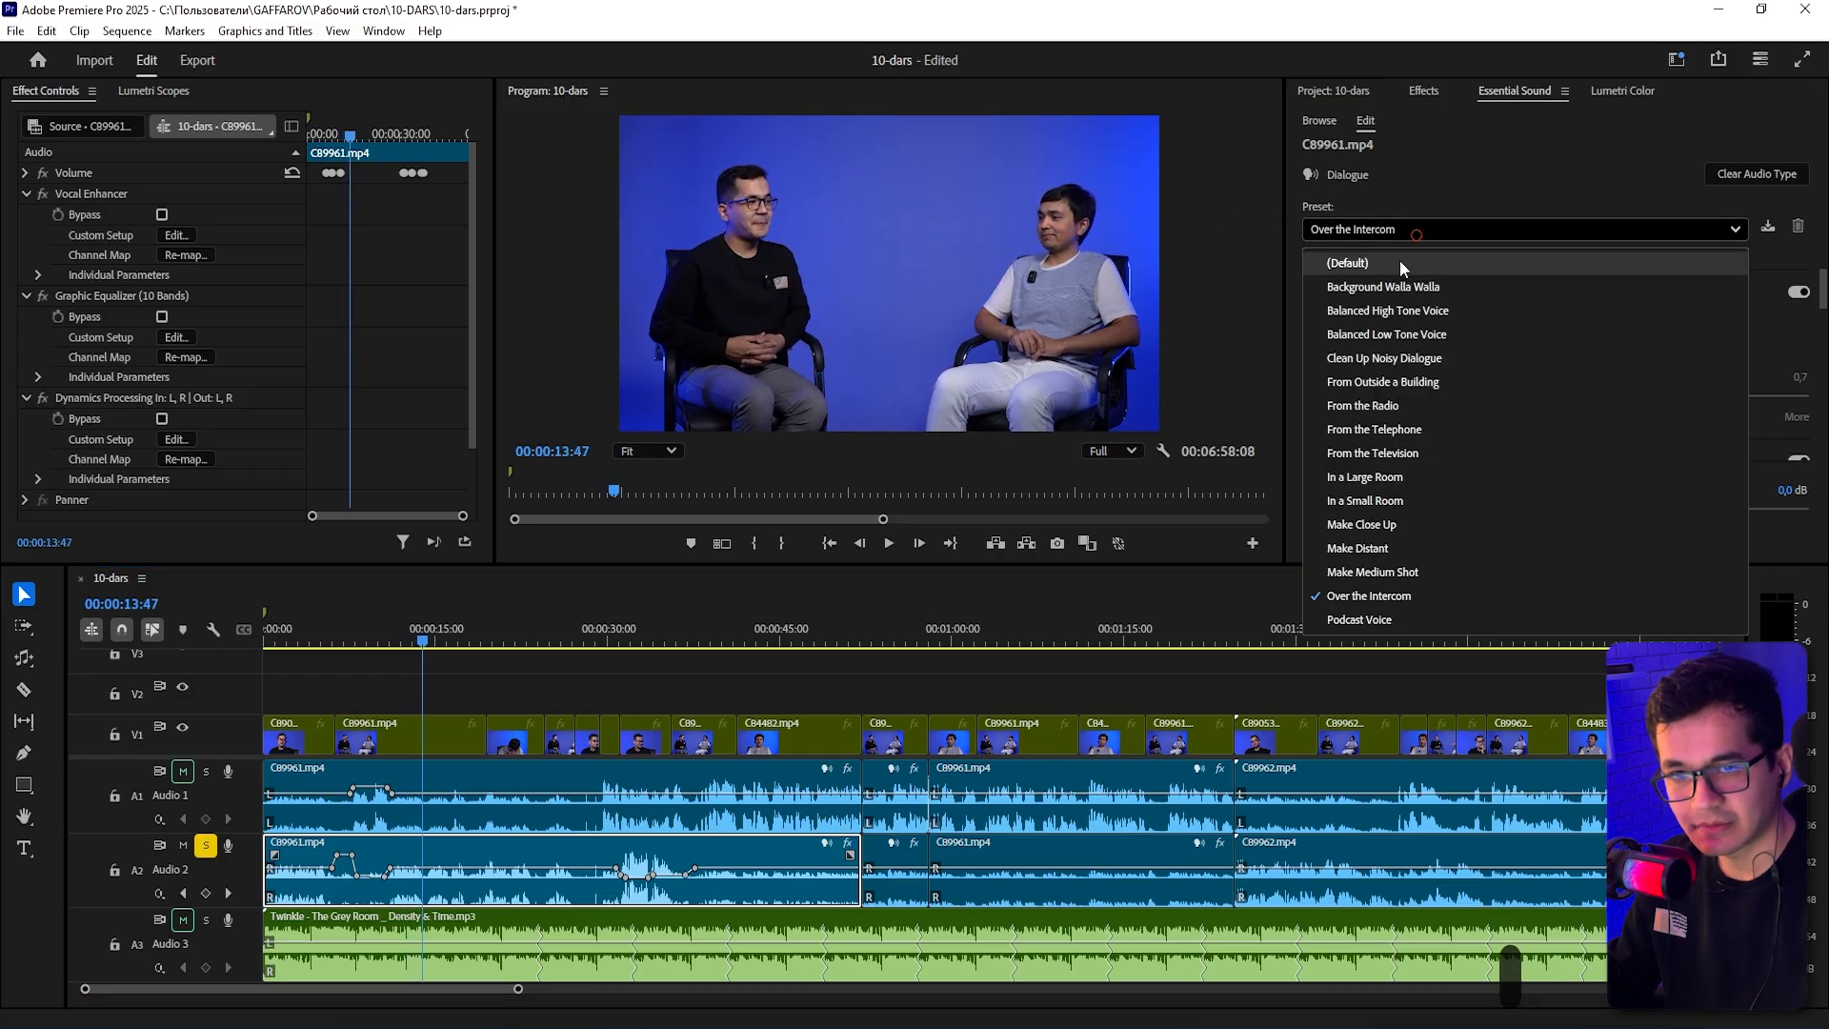
- Try the Podcast Voice preset on the dialogue clip and play it from about 11 seconds
click(1340, 620)
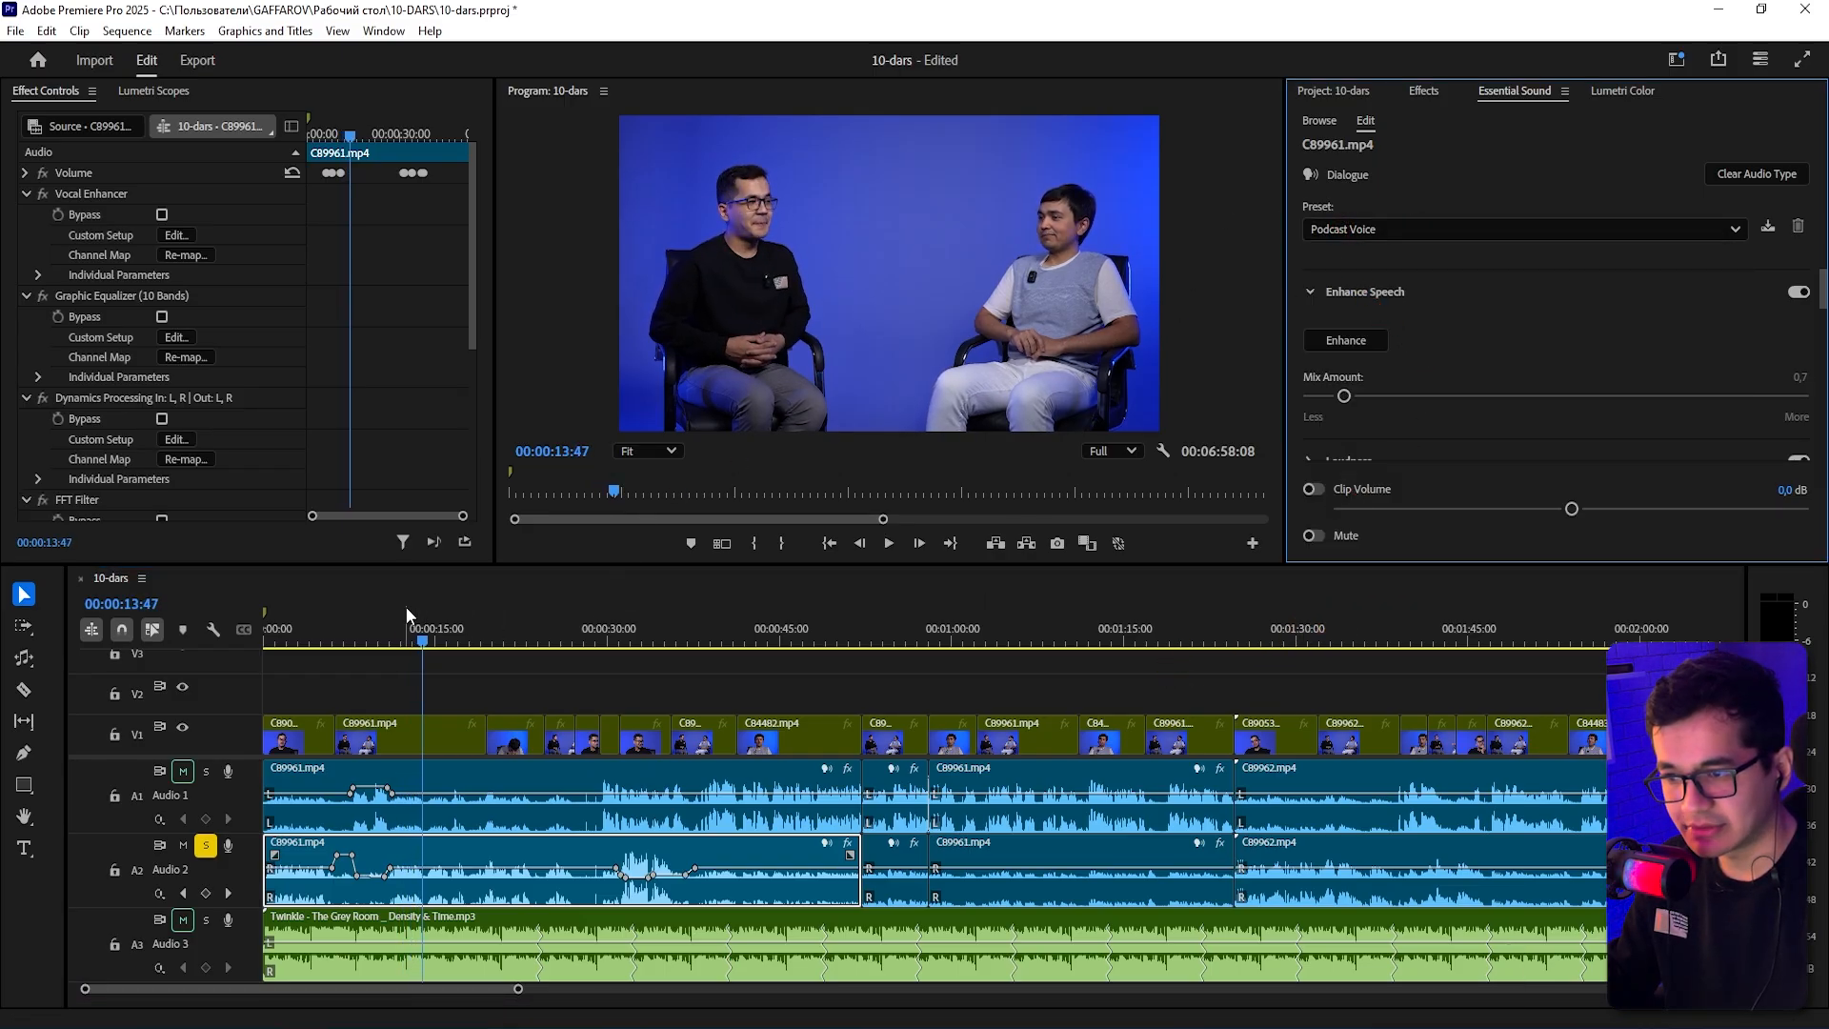
click(384, 639)
key(space)
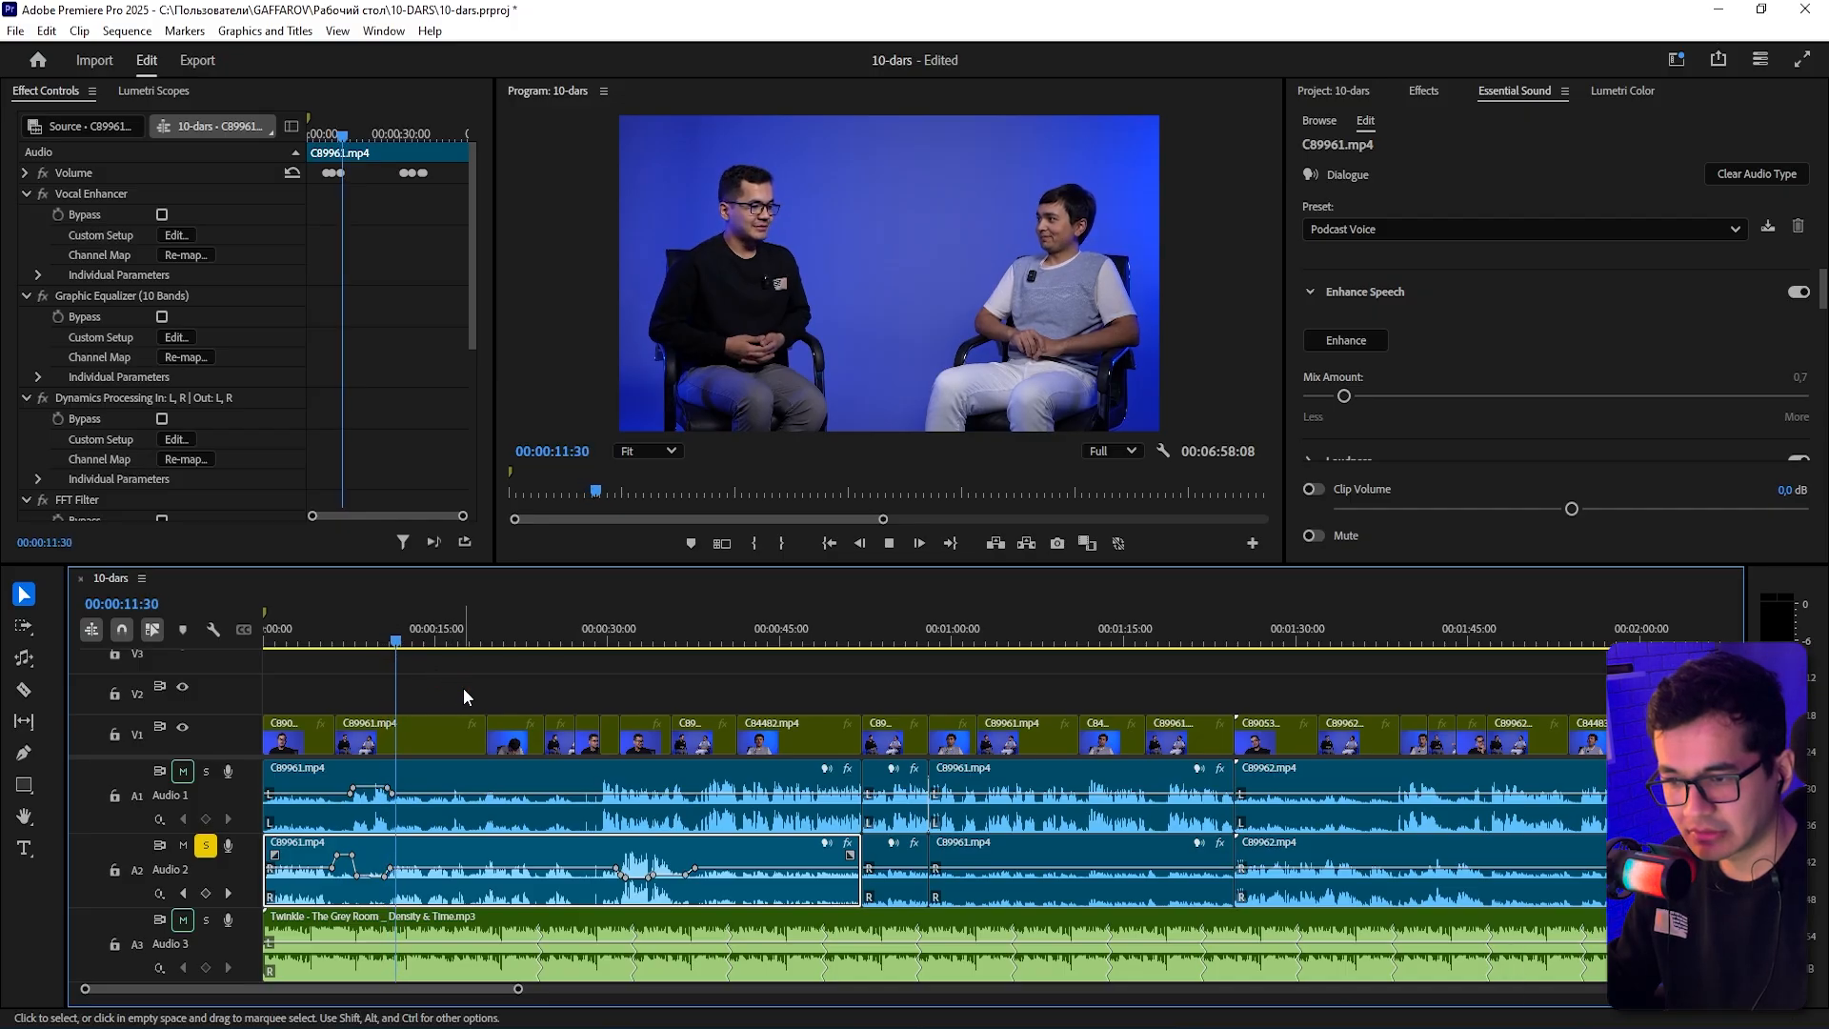
key(space)
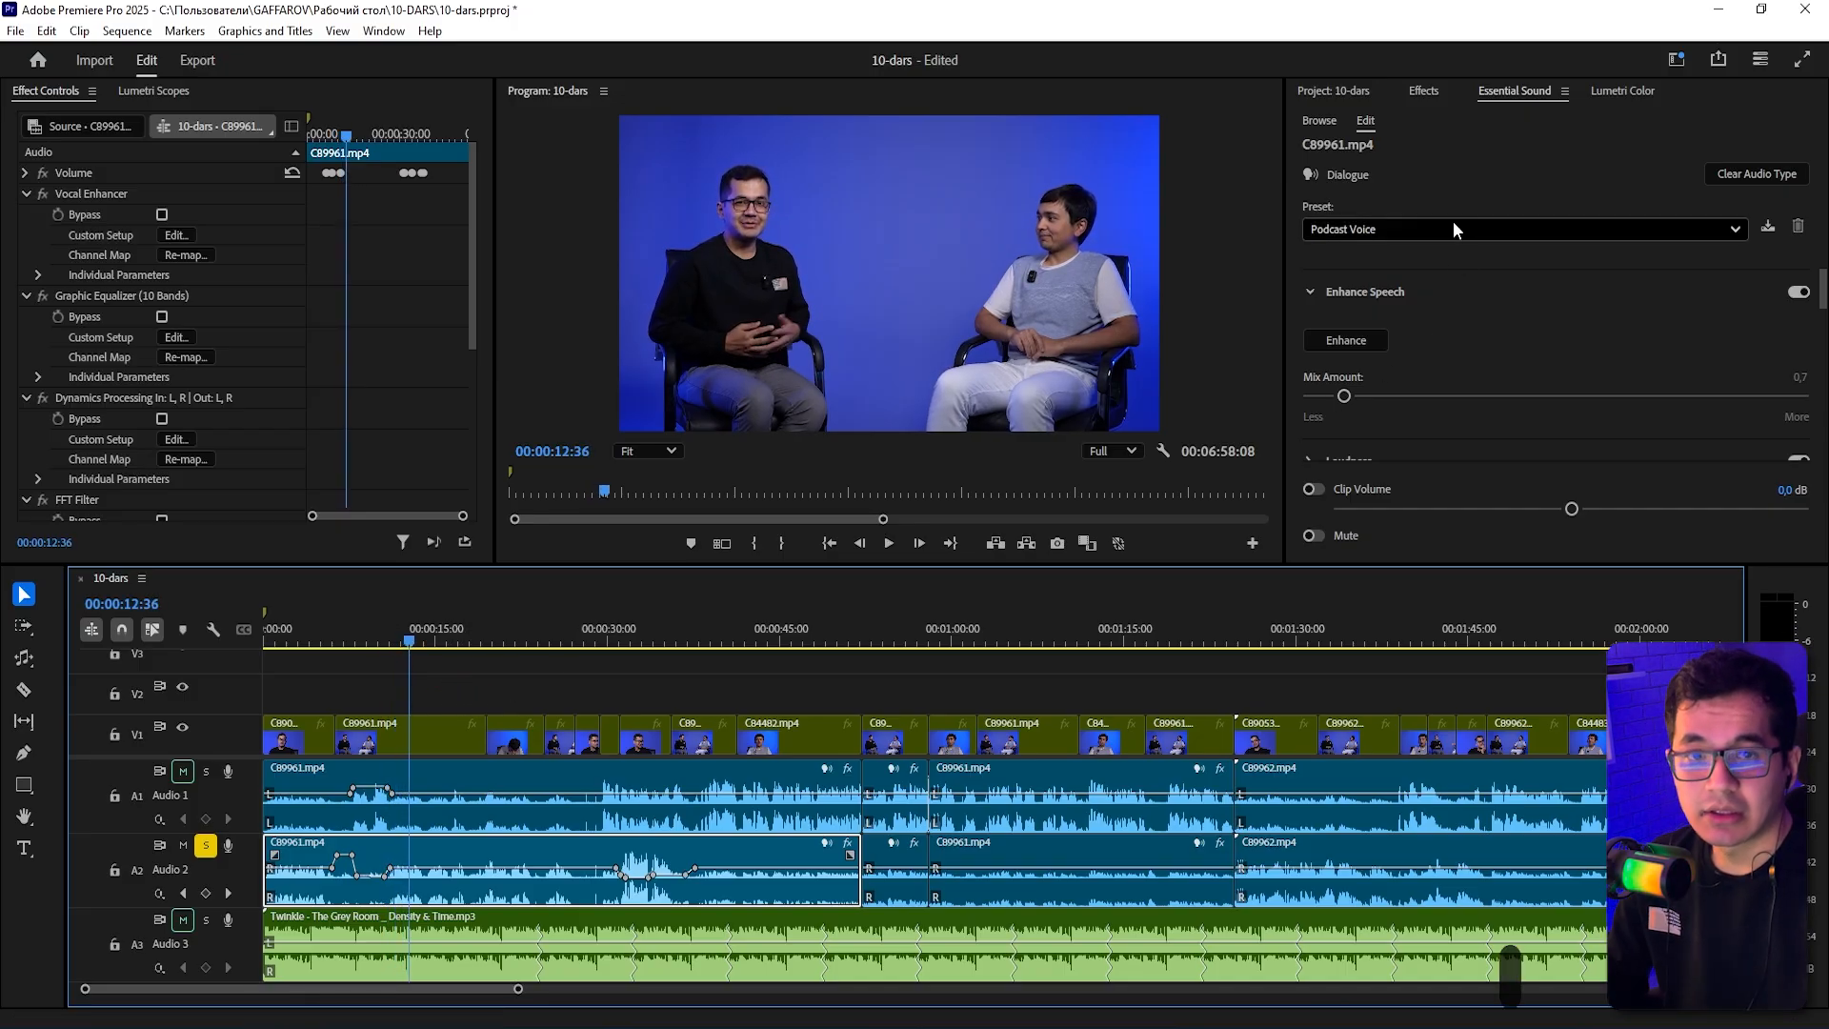
- Switch the dialogue clip's preset back to Over the Intercom and replay the passage from about 11 seconds
click(1454, 228)
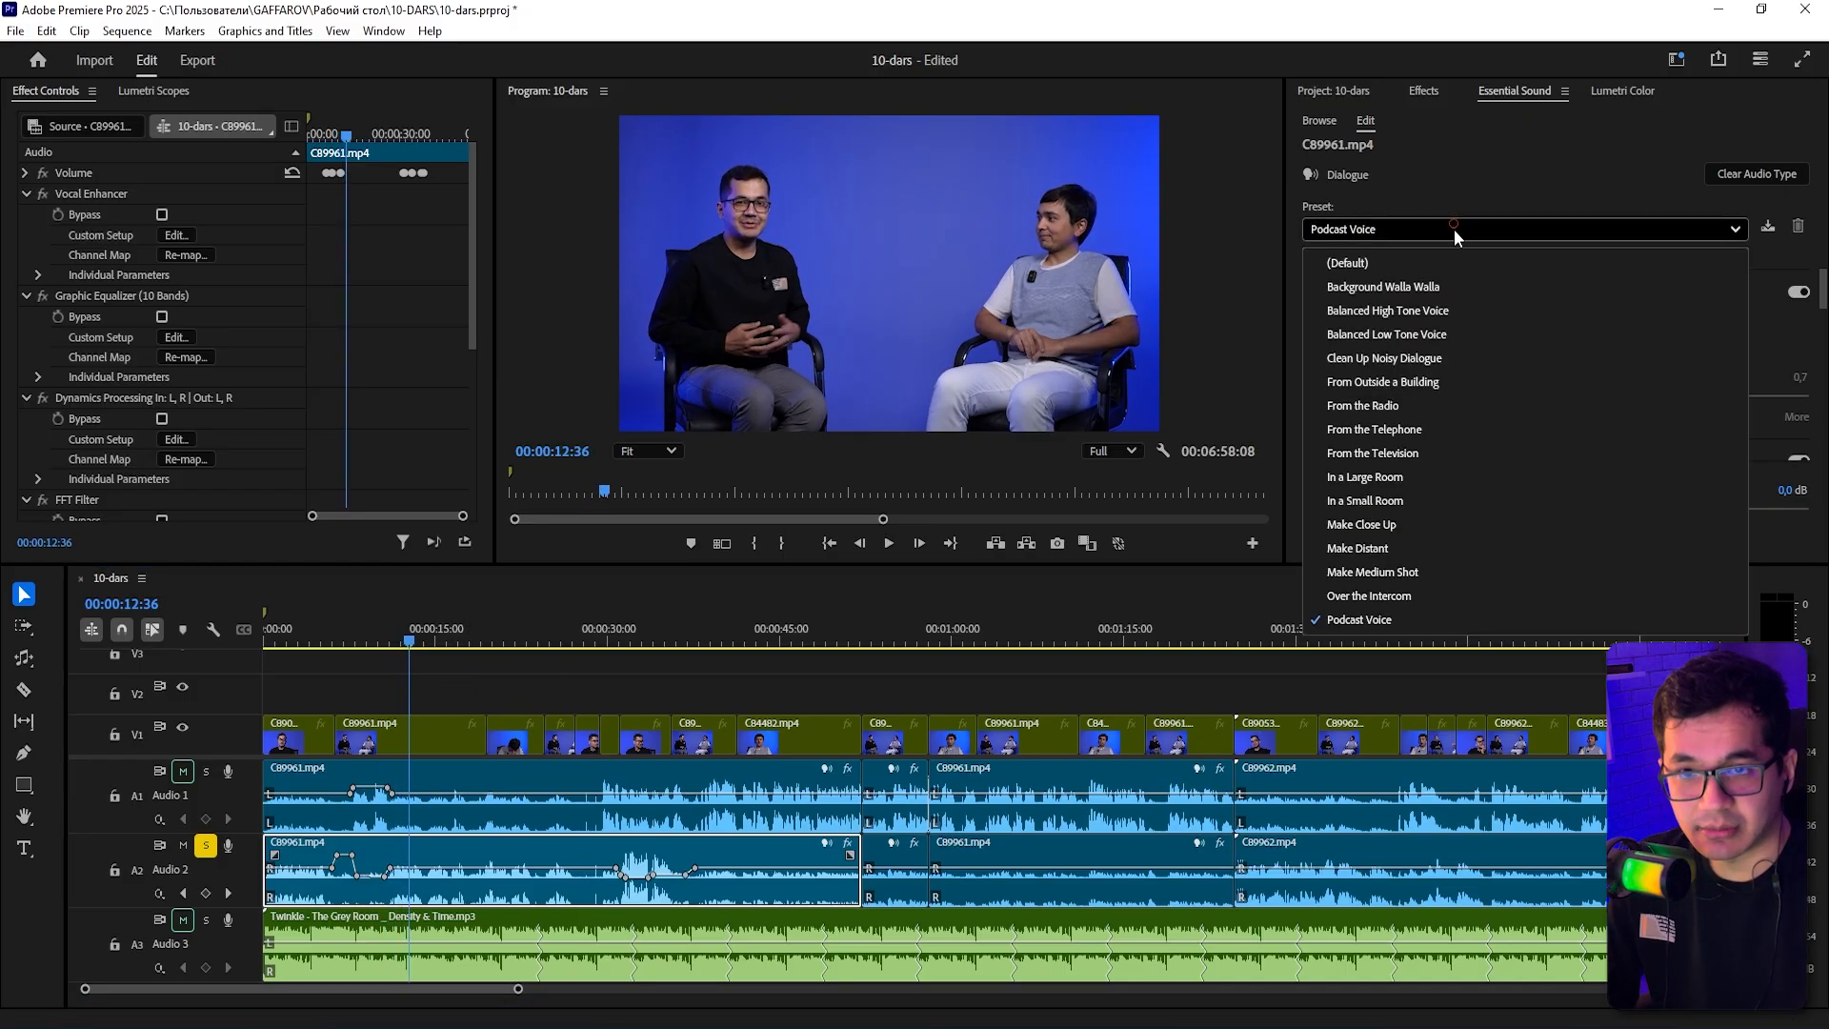
click(1368, 599)
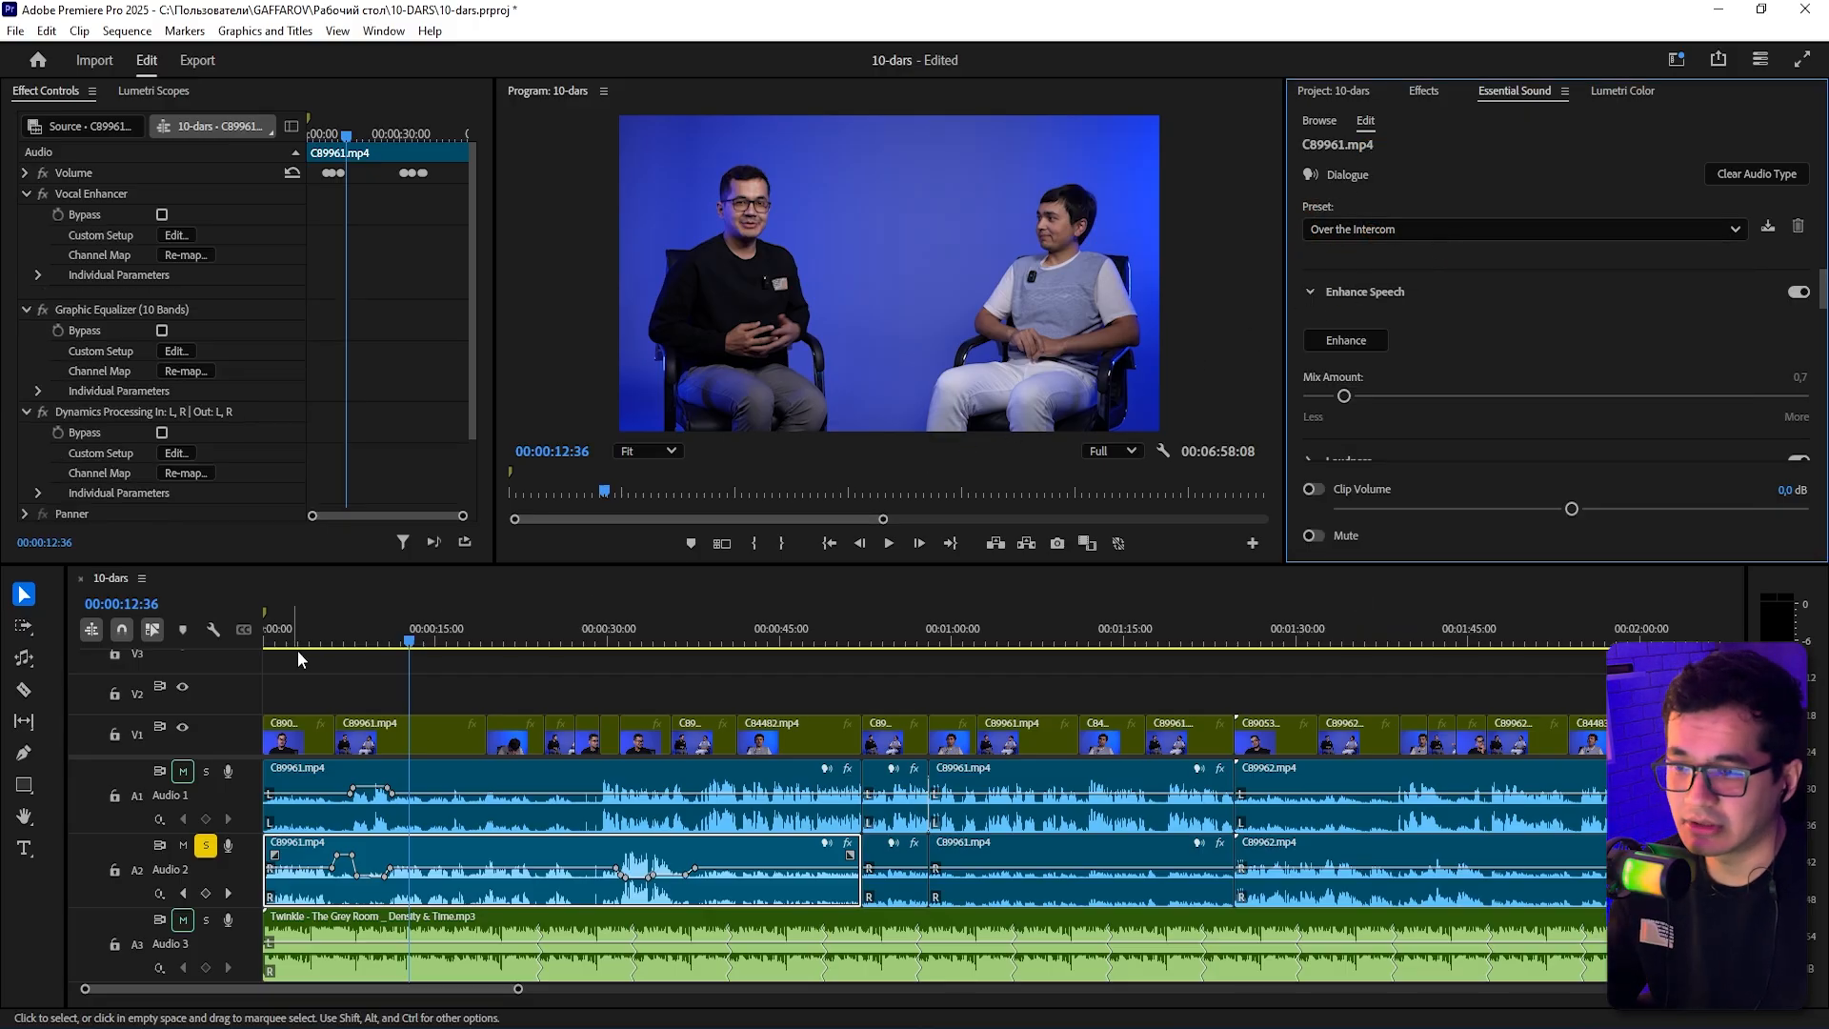
drag(409, 642, 395, 645)
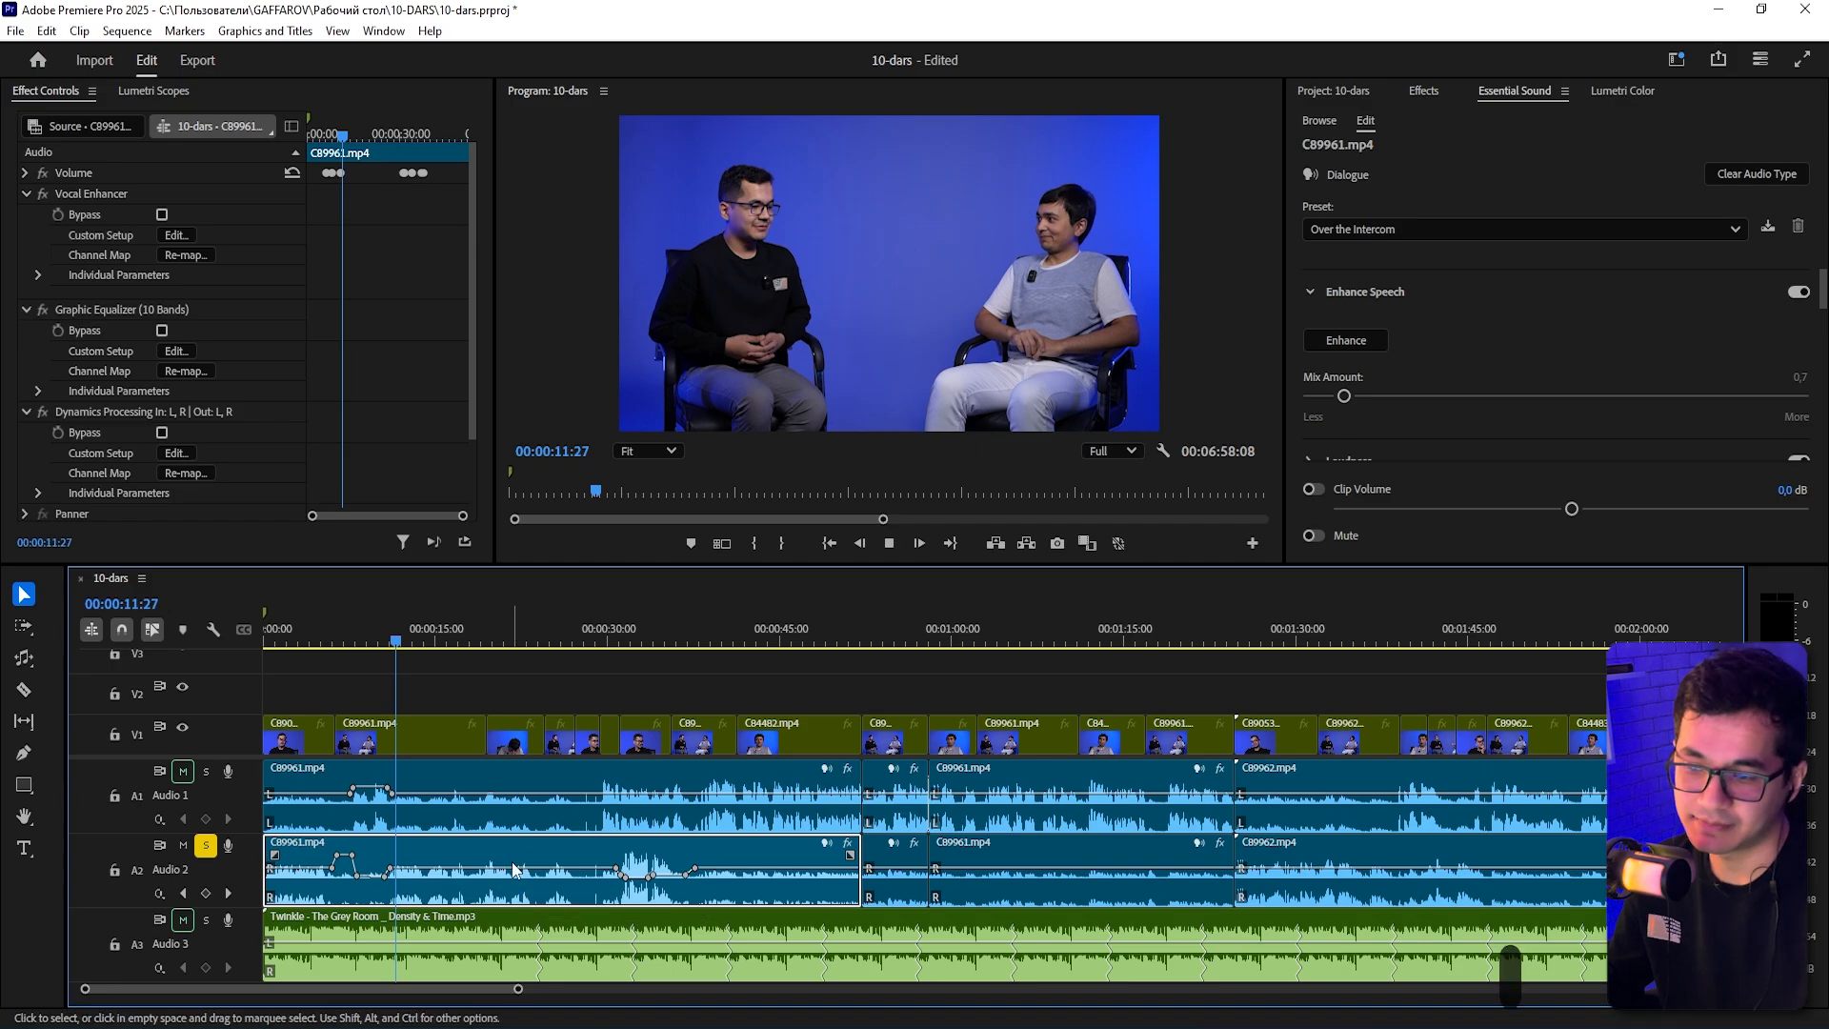
key(space)
key(space)
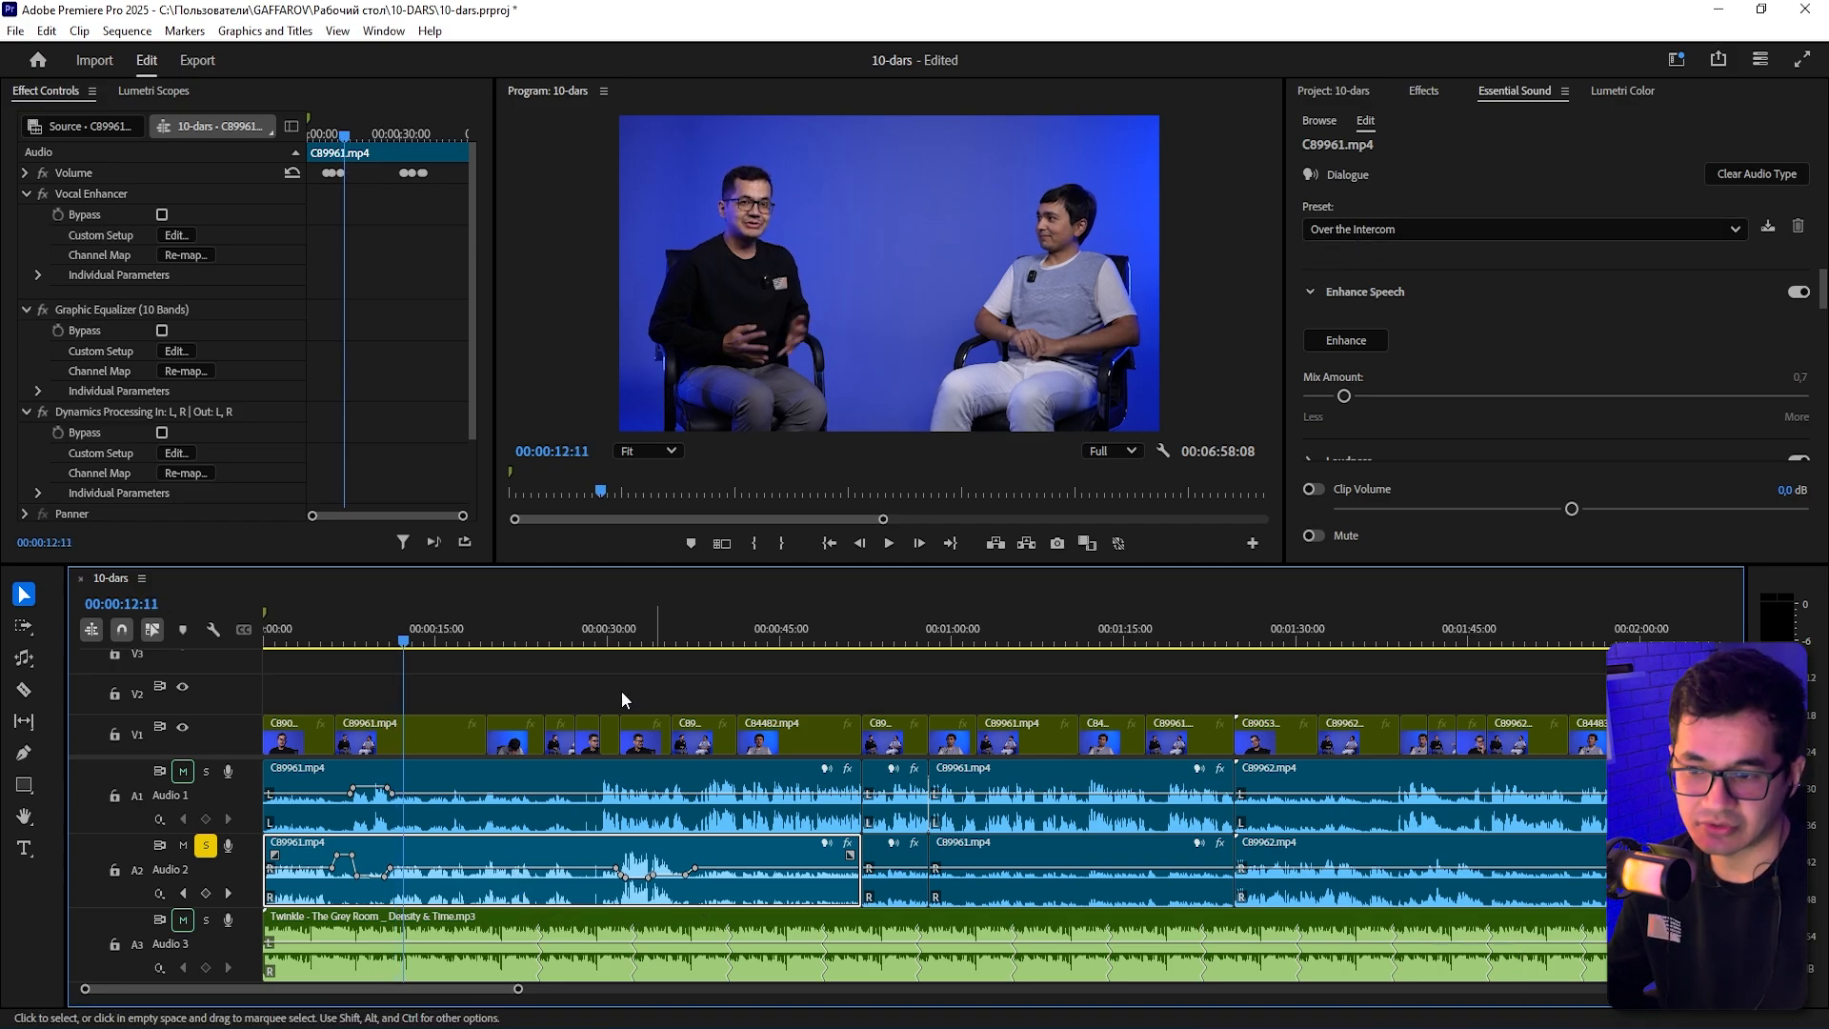
click(1375, 235)
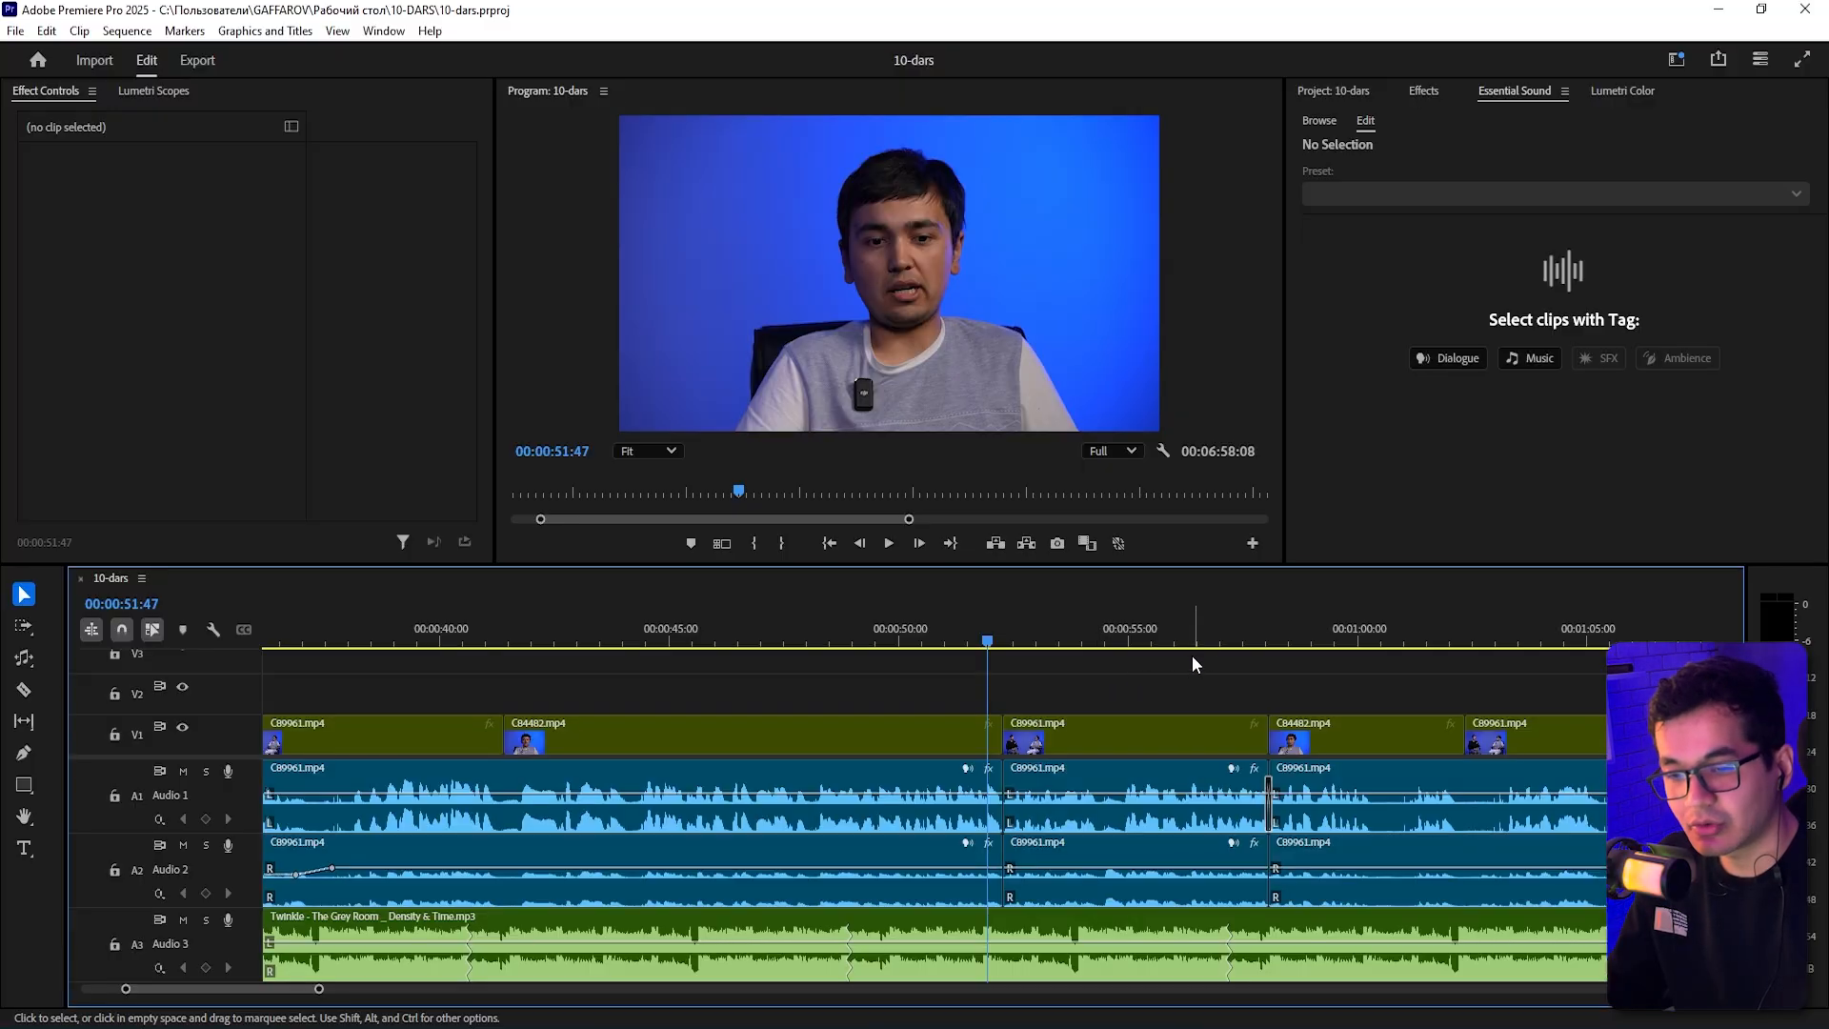
- Add a custom fade across the Audio 1 cut at about 00:00:52 and lengthen it to 26 frames
key(equal)
key(equal)
key(equal)
key(equal)
key(equal)
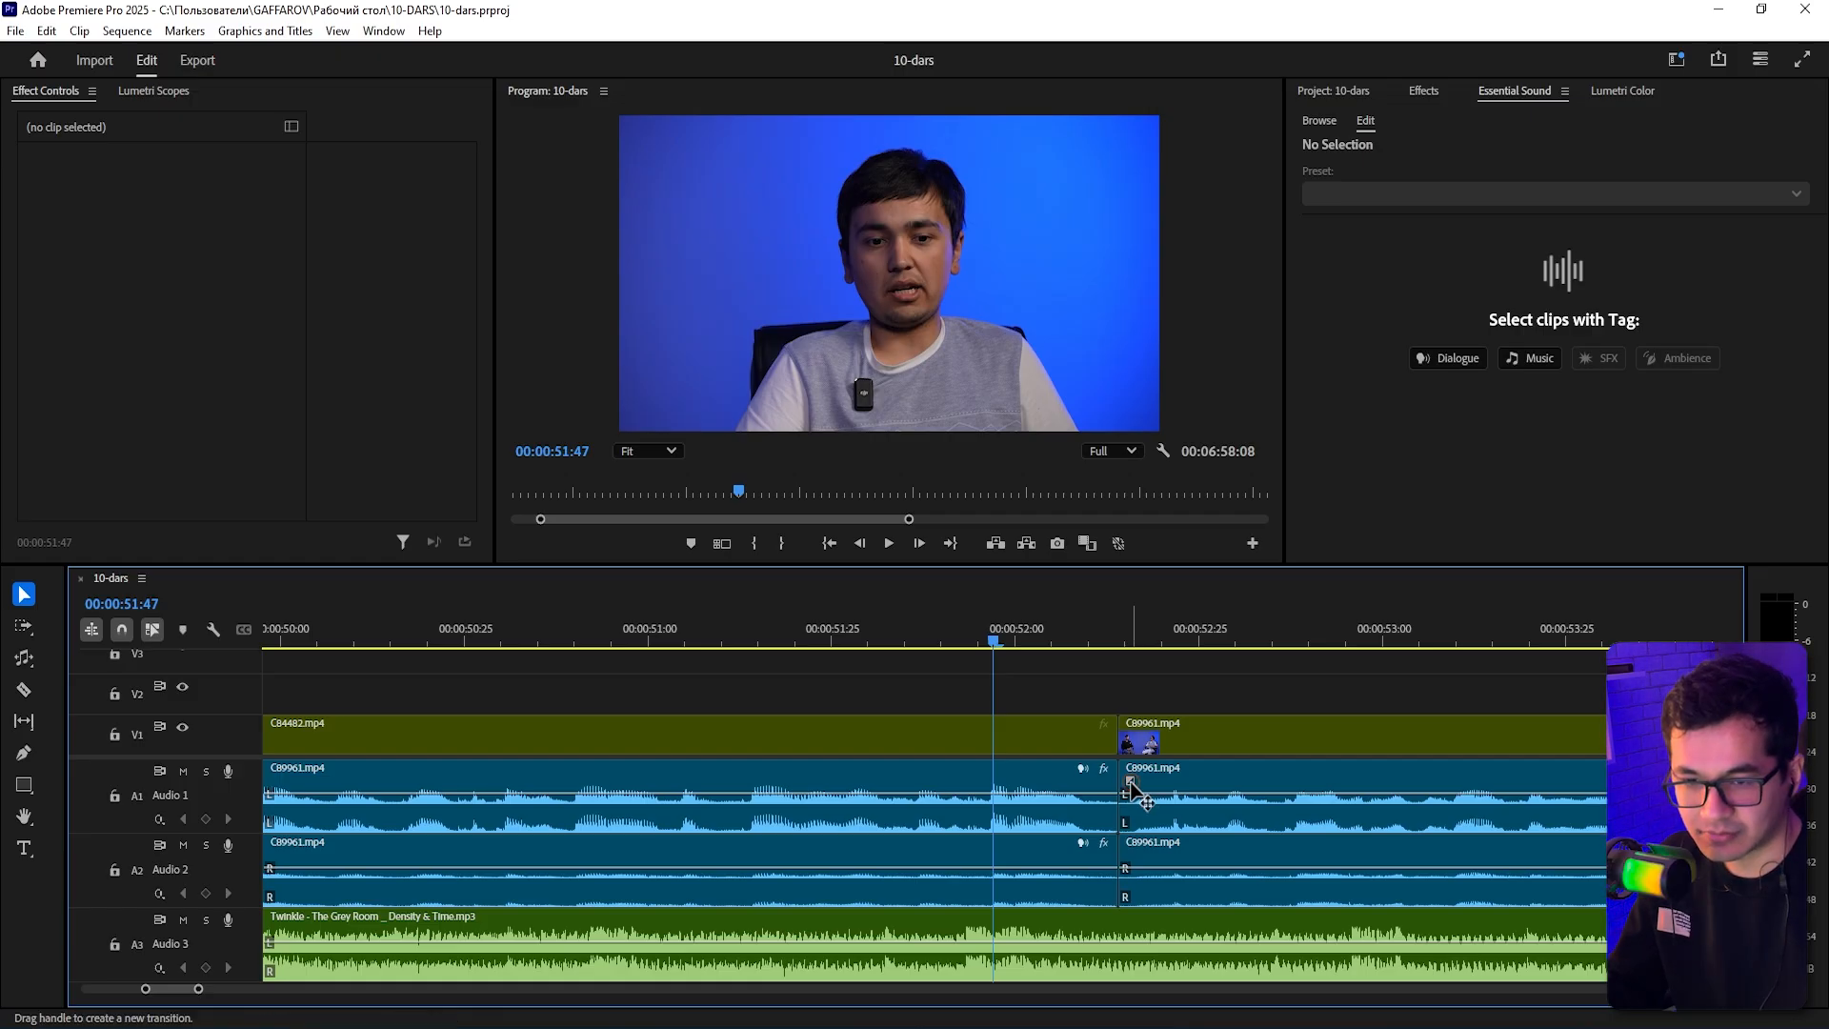
drag(1132, 787, 1053, 797)
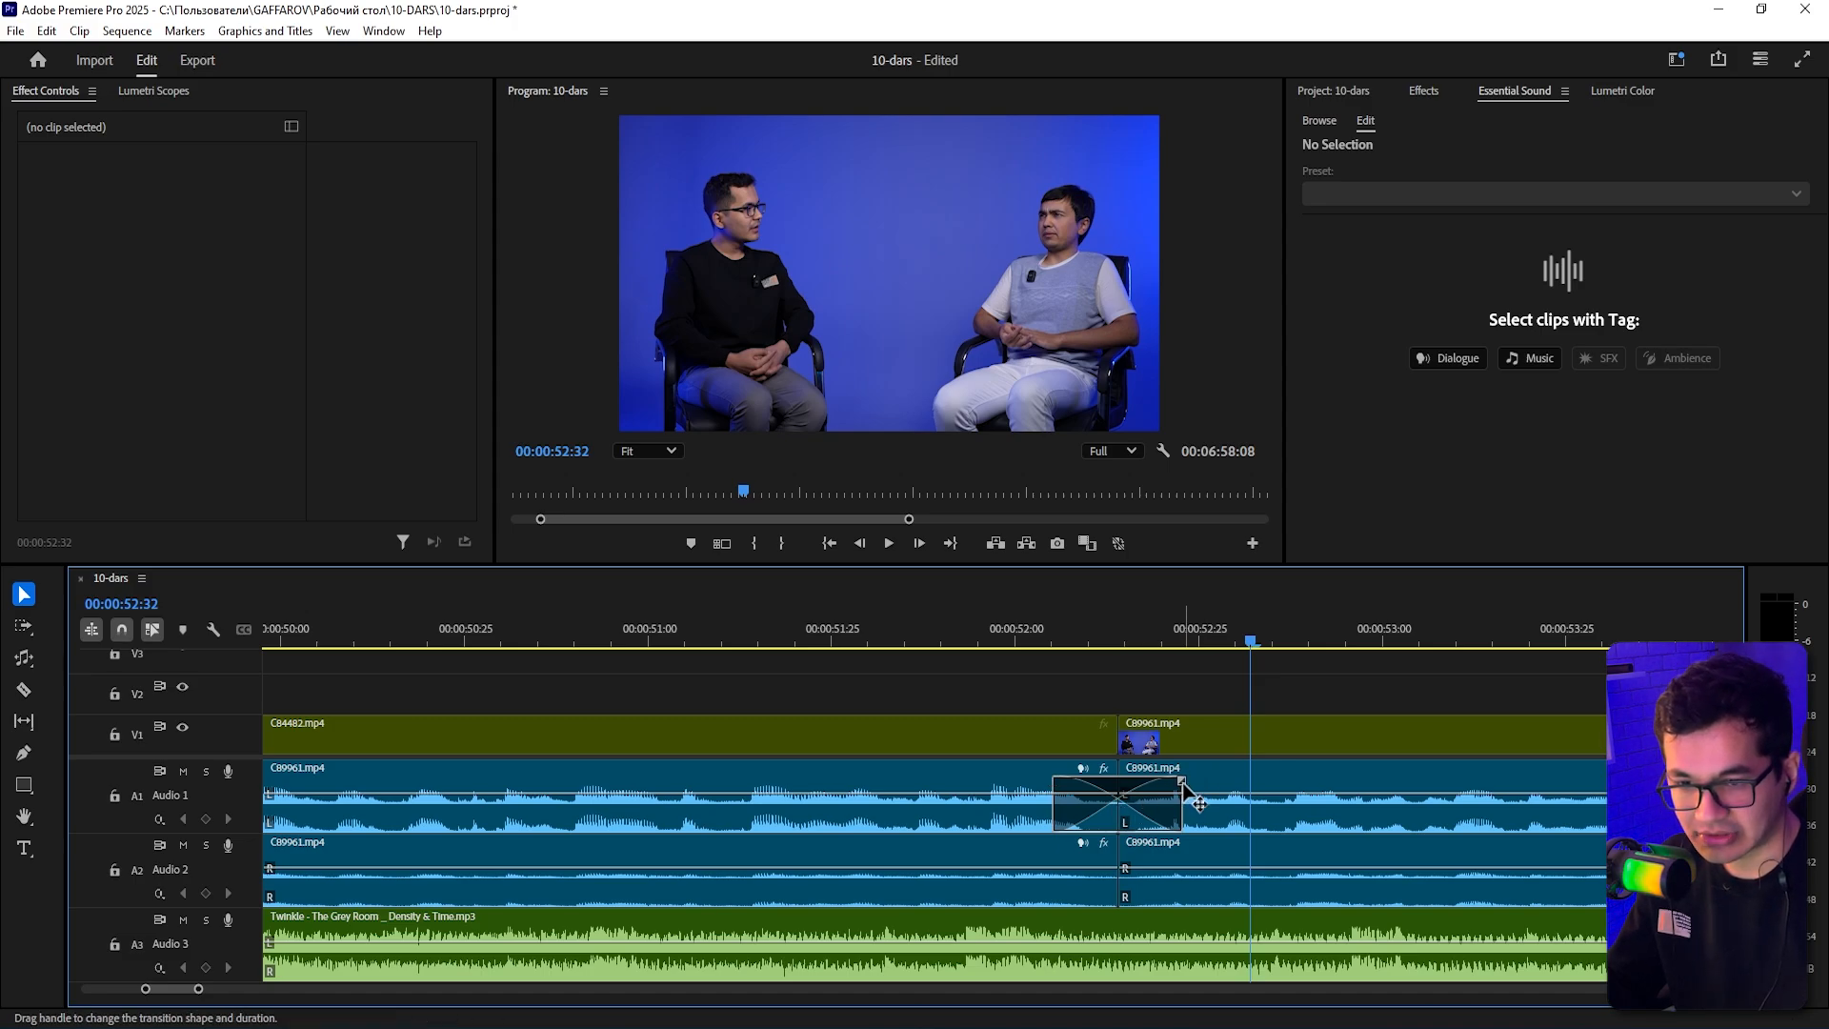
click(1183, 783)
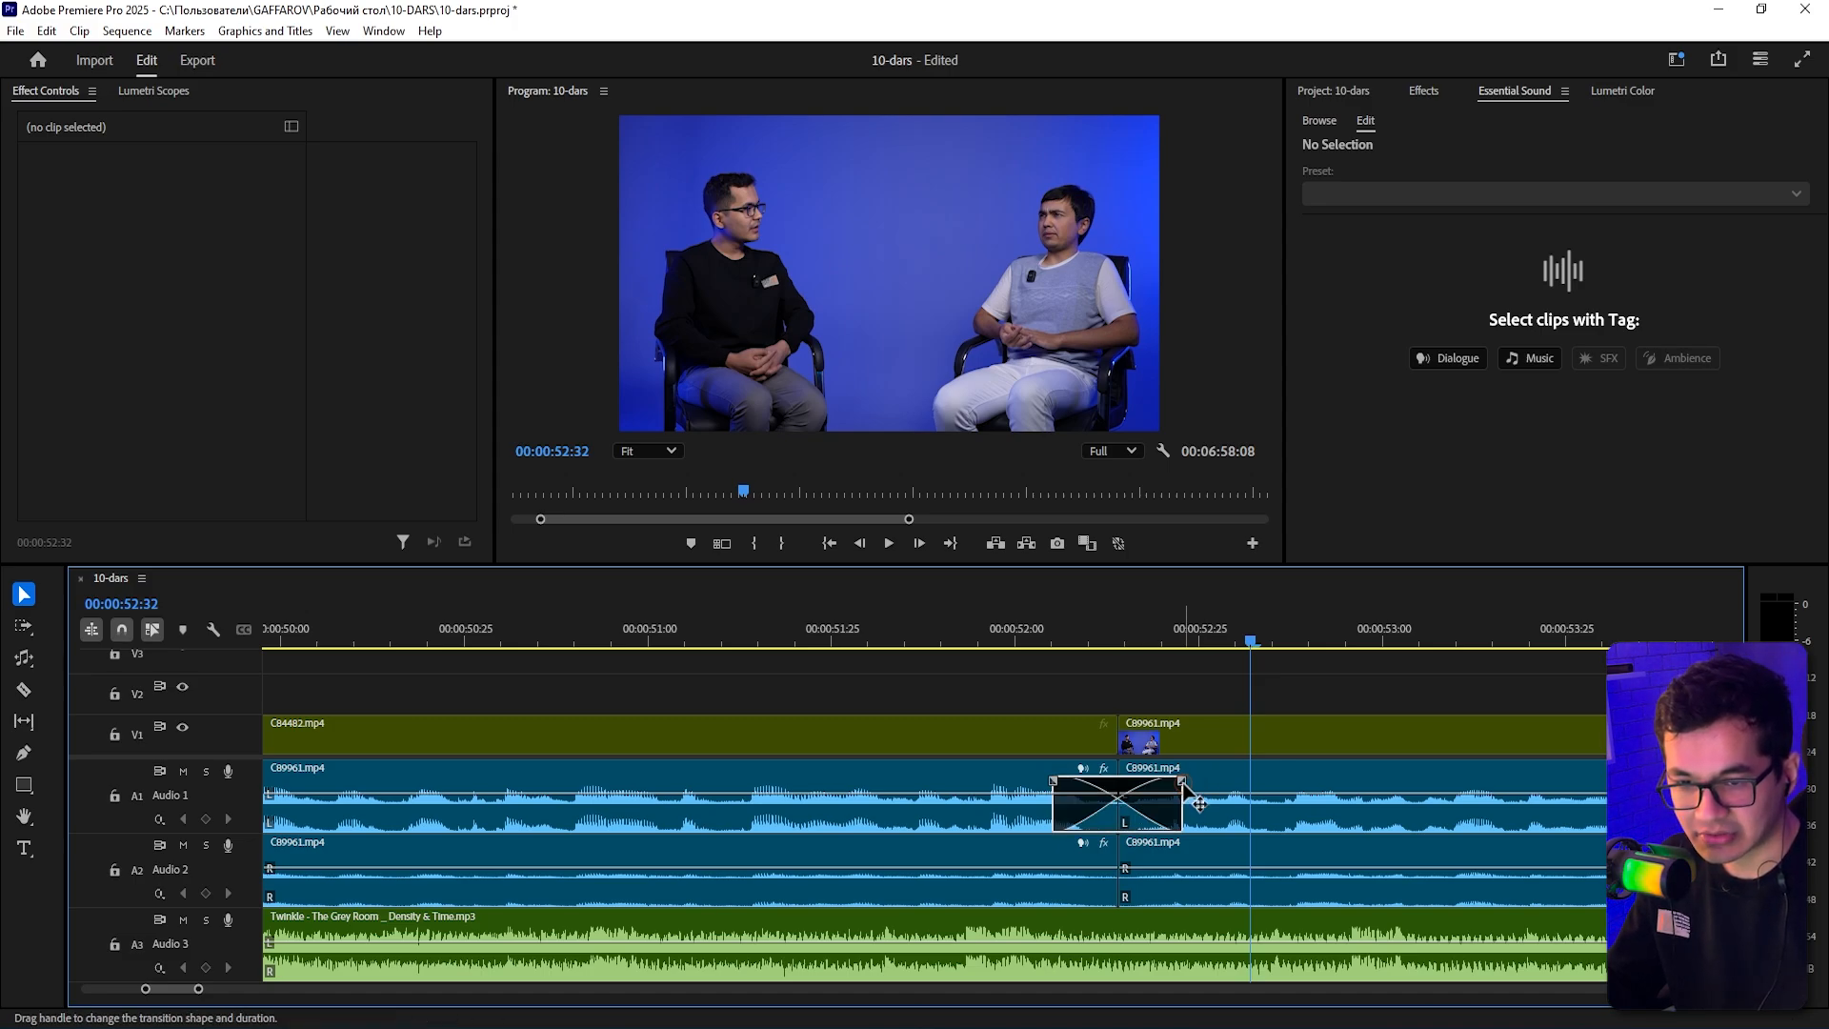
mouse_move(1198, 803)
mouse_down()
mouse_move(1186, 791)
mouse_move(1245, 792)
mouse_move(1229, 803)
mouse_up()
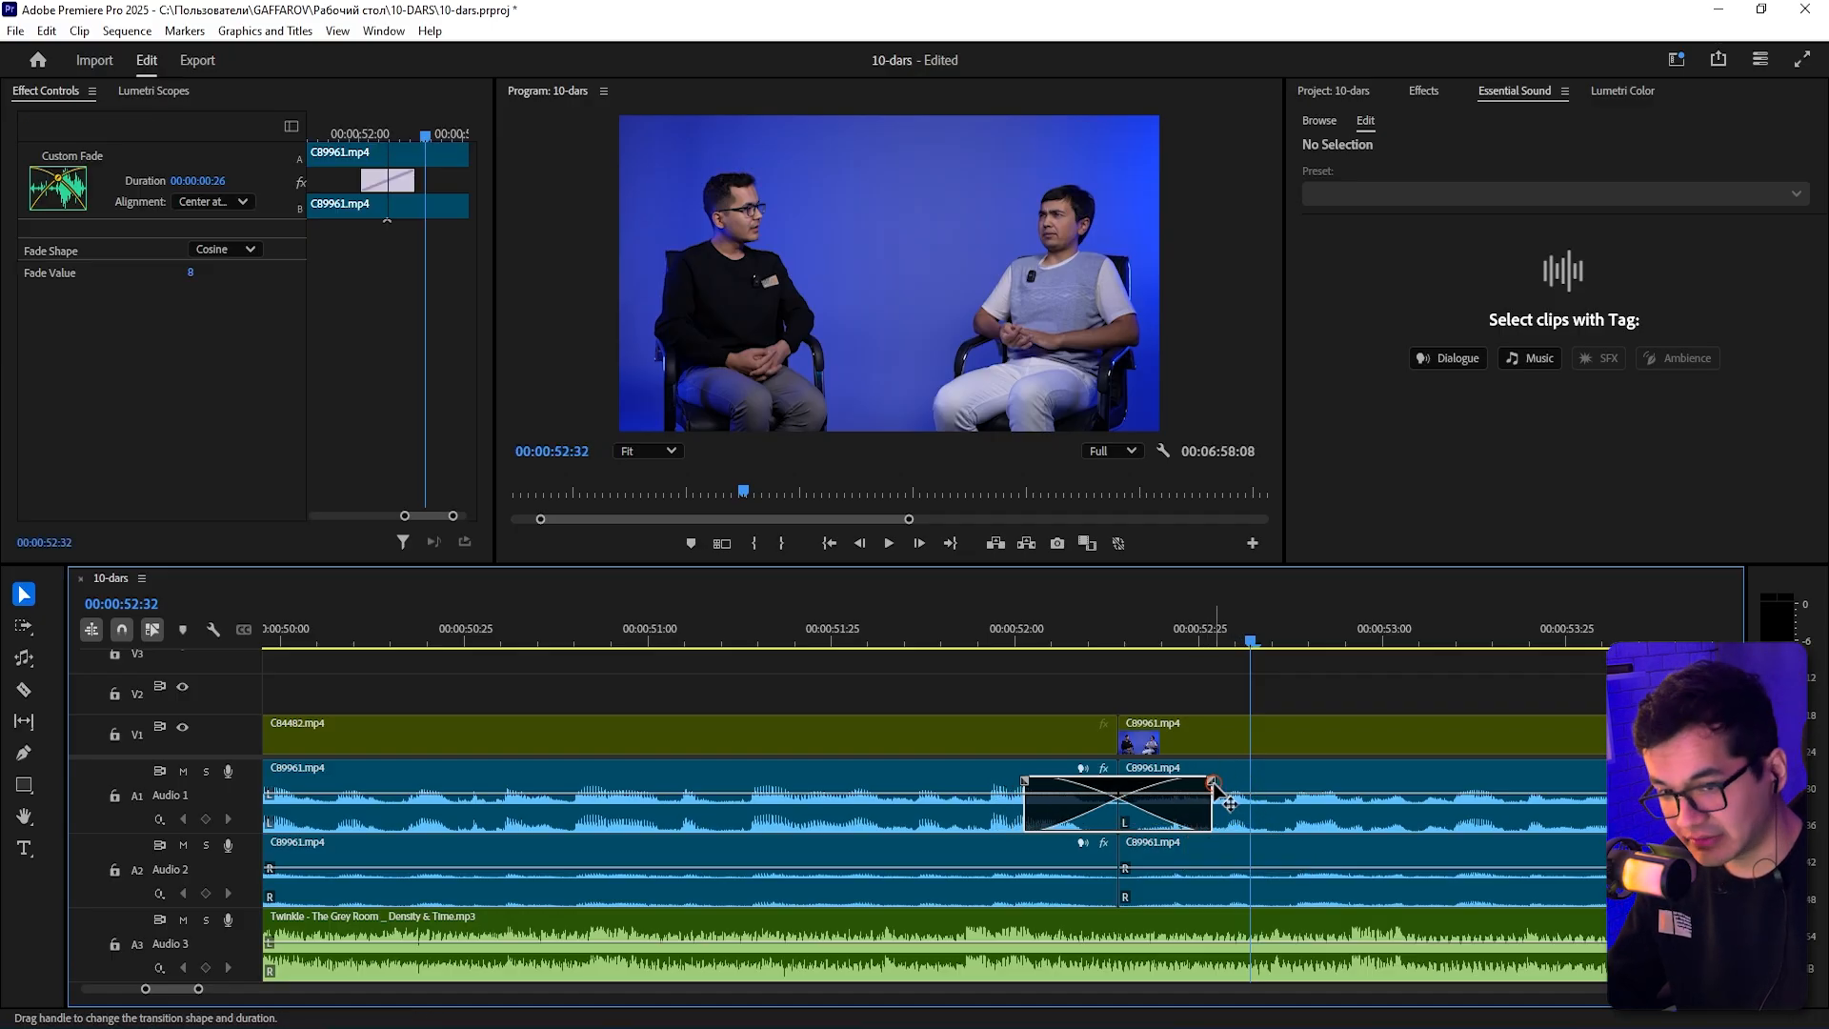
- Replace the custom fade on the Audio 1 cut with the default audio transition and shorten it slightly
key(Delete)
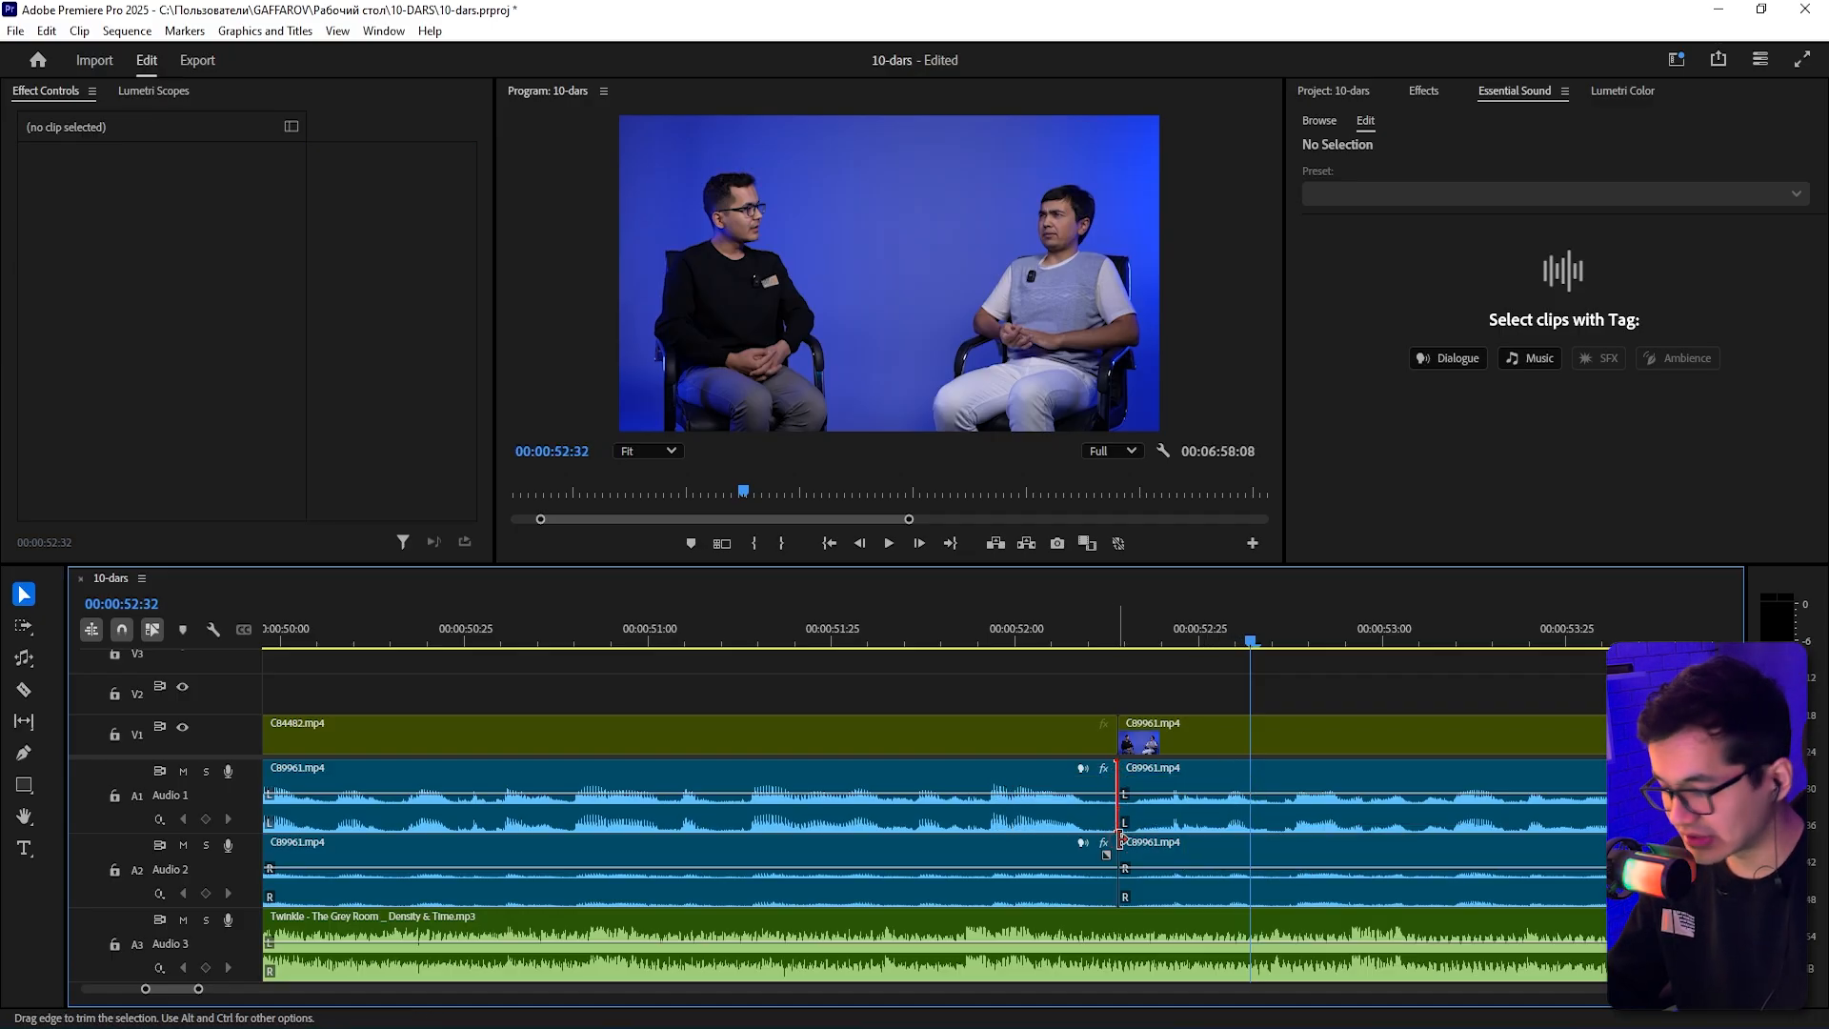
key(ctrl+shift+d)
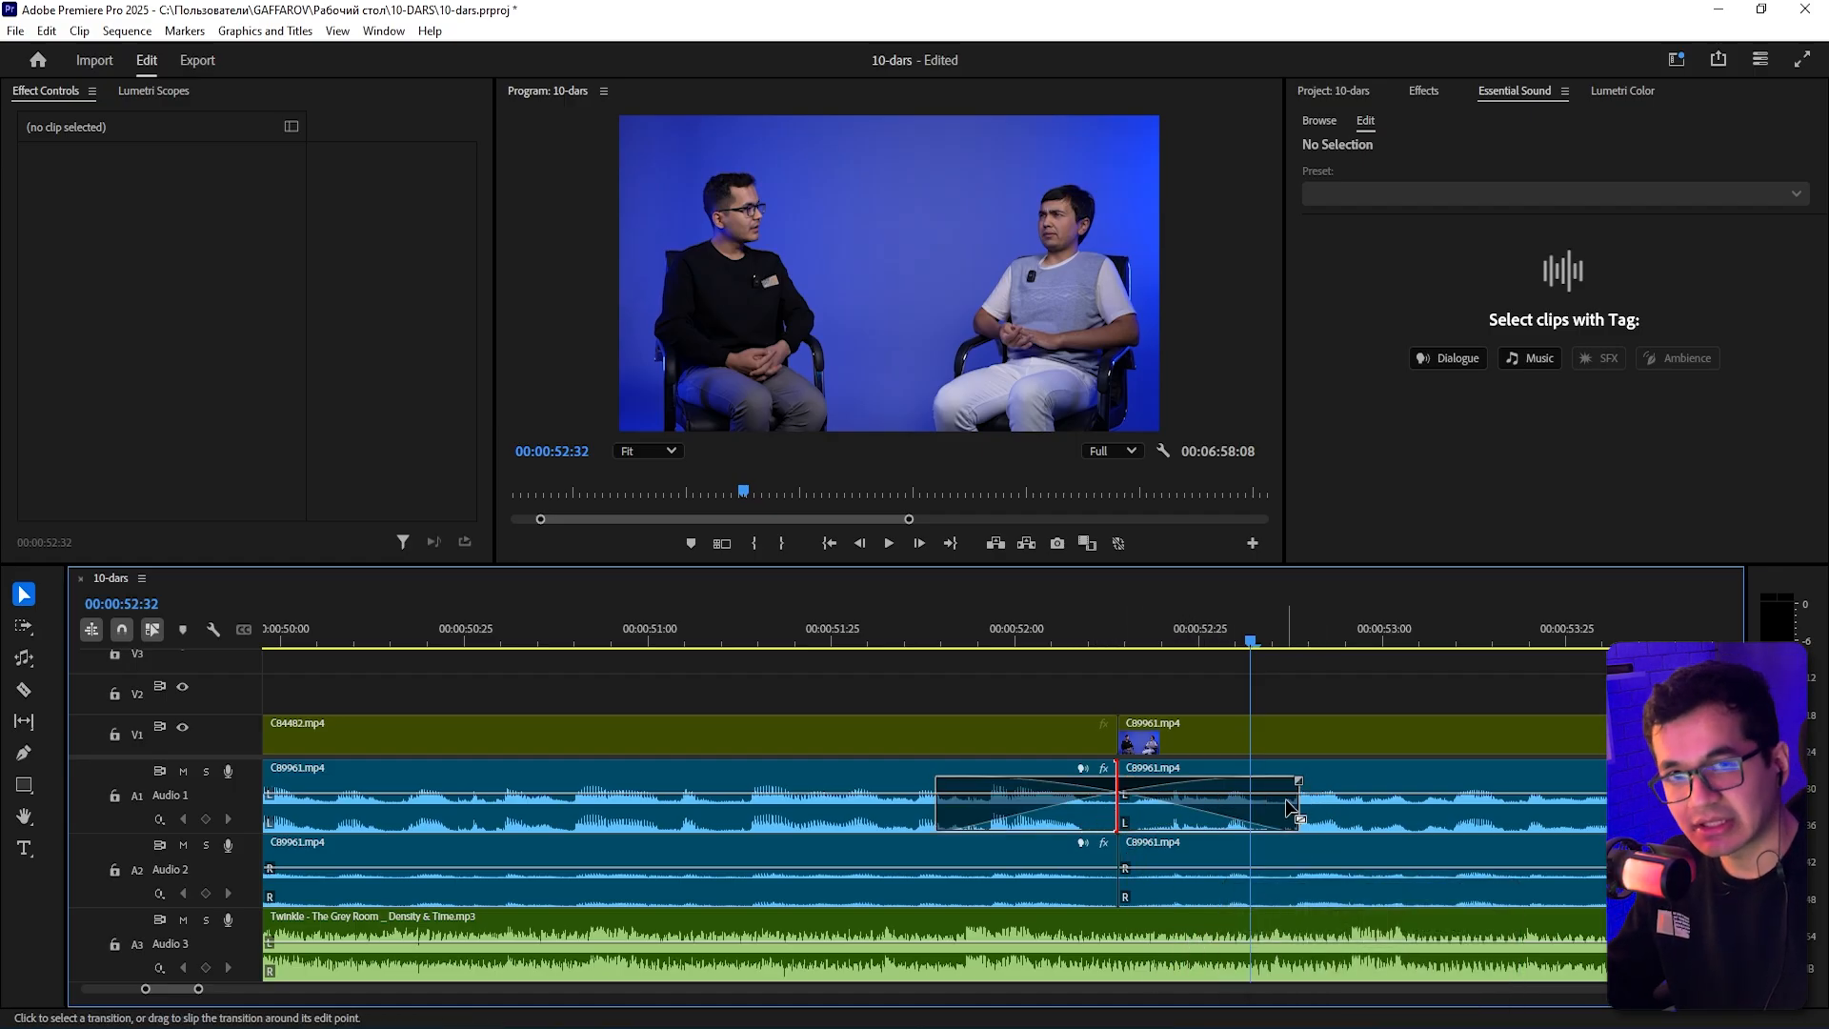
drag(1298, 783, 1240, 789)
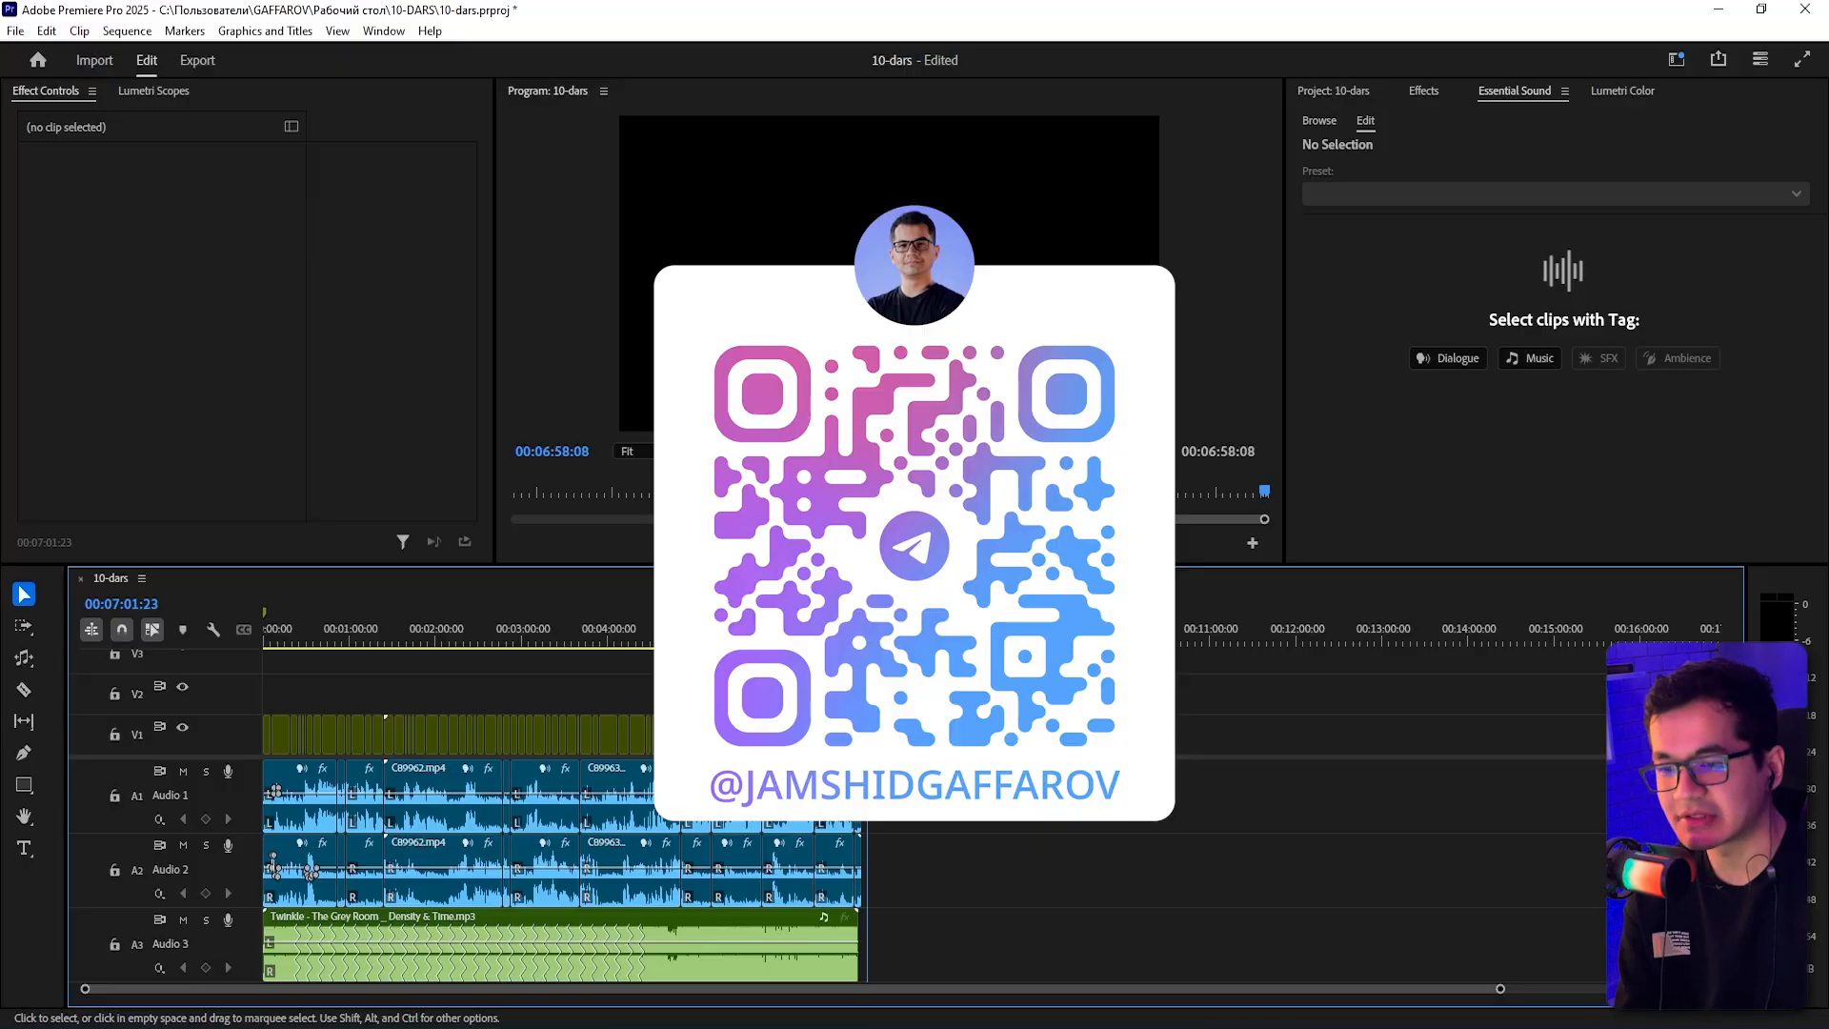
- Select all clips on V1, Audio 1 and Audio 2 across the whole sequence, leaving out the music
drag(1095, 691, 238, 886)
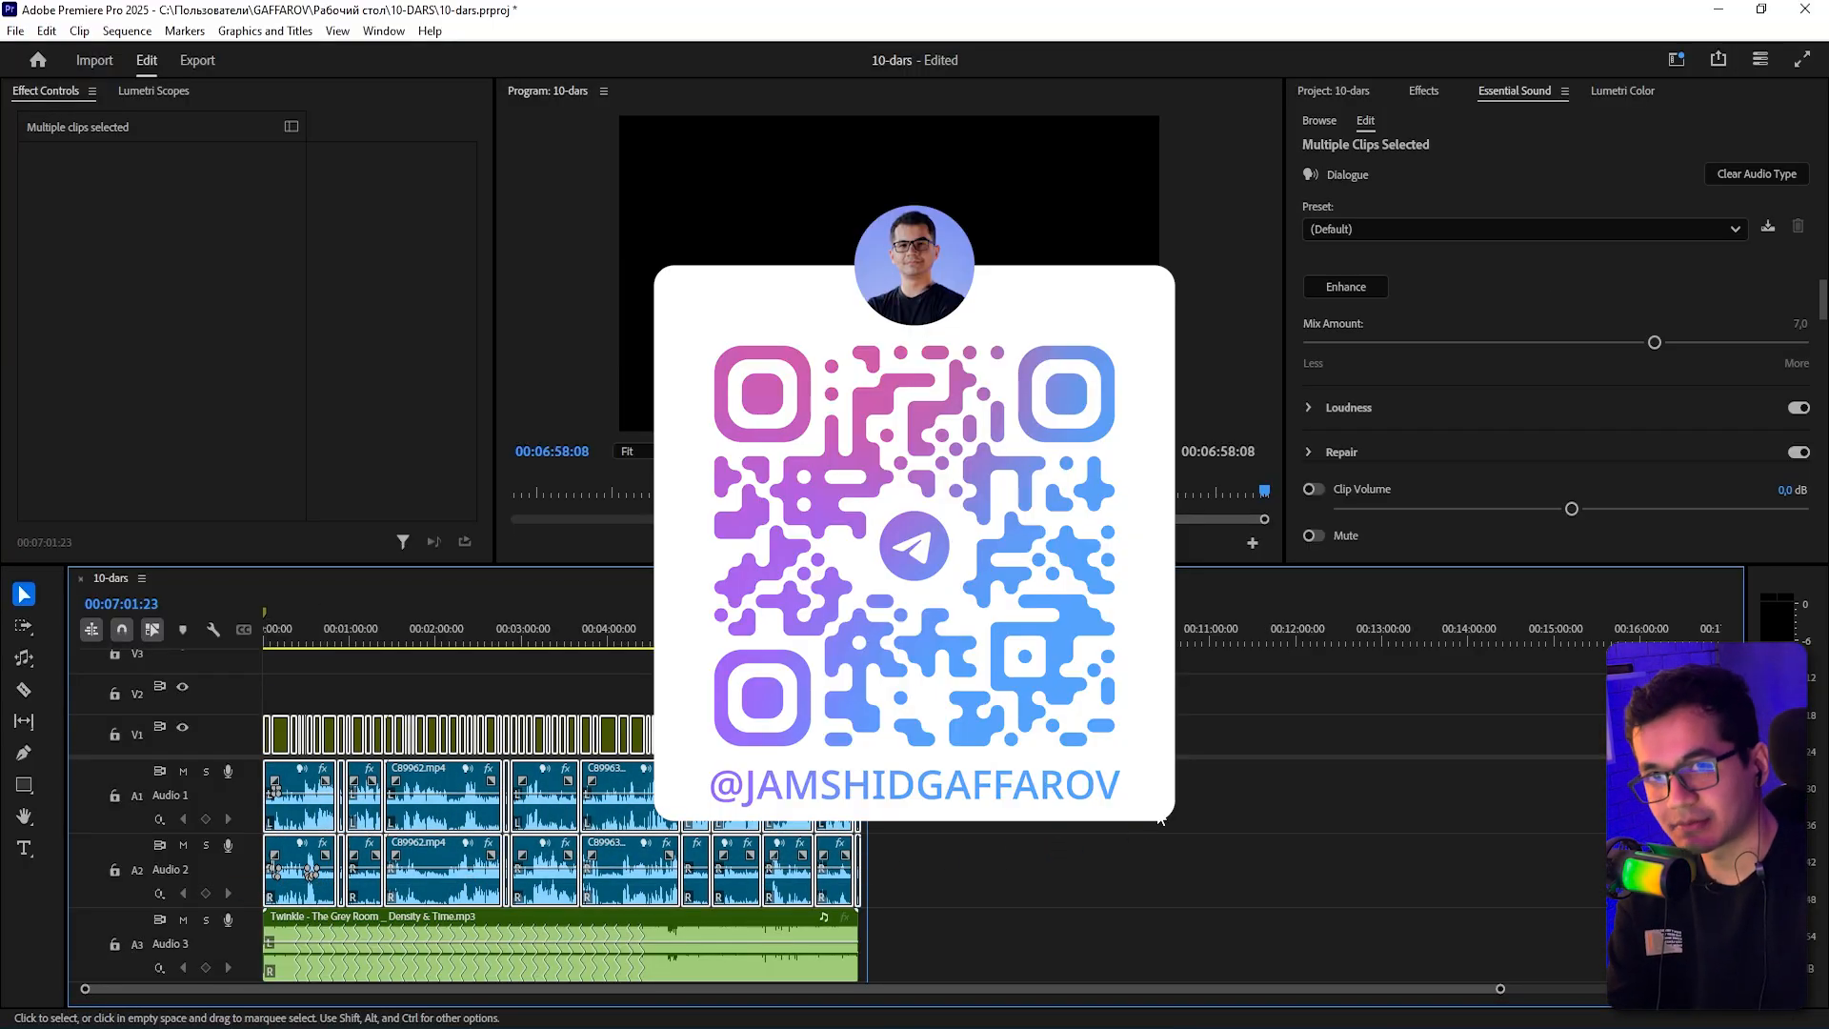